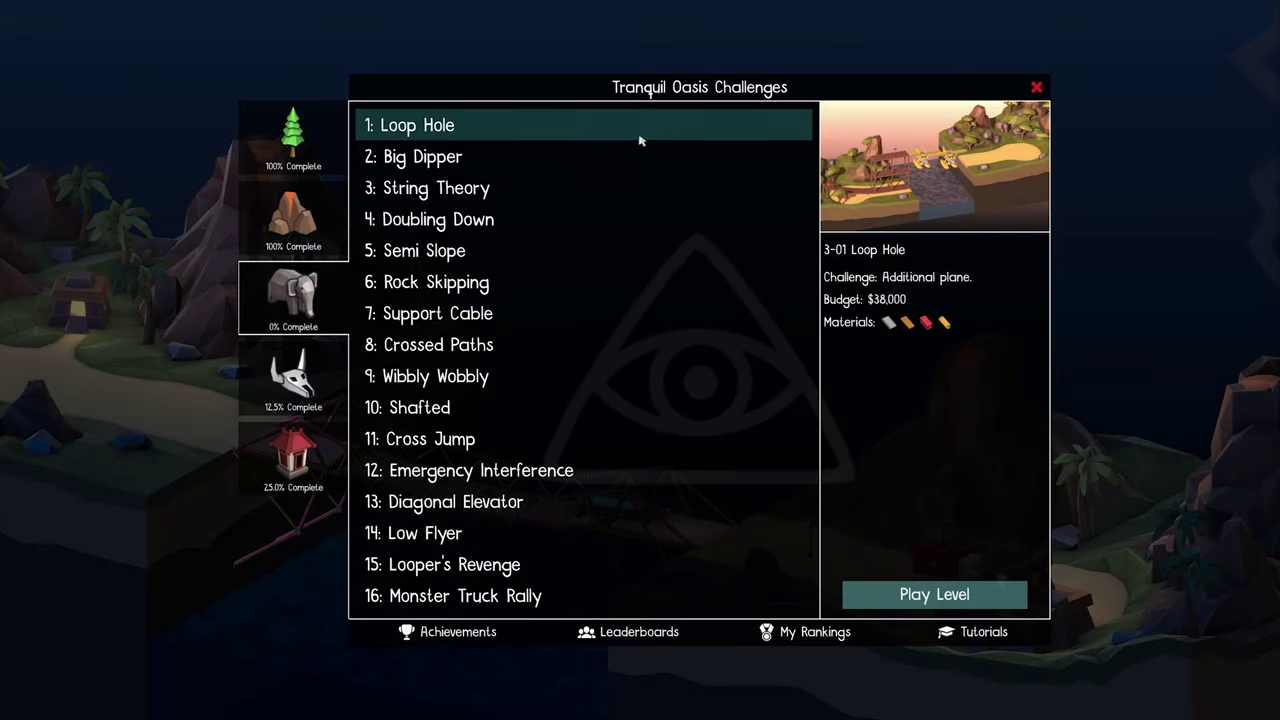
- Open level 3-01 Loop Hole, look around the empty level and pick the Road material
{"action": "double_click", "coordinate": [576, 124]}
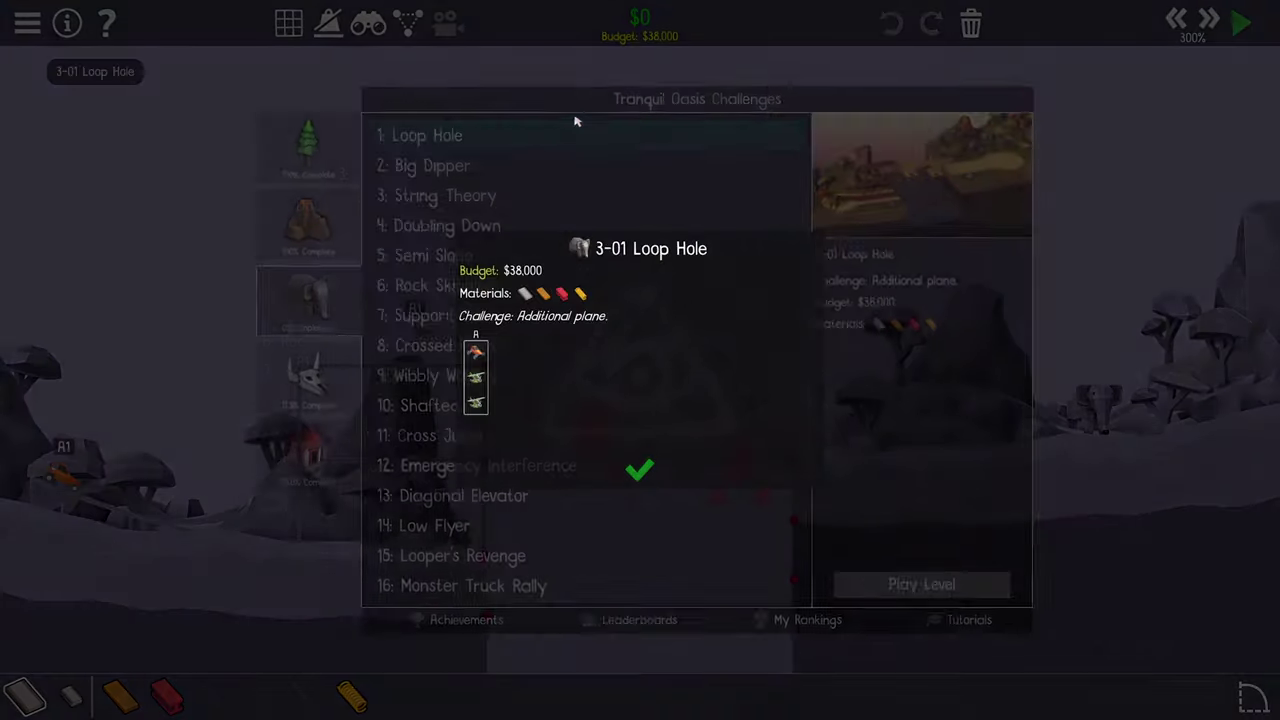
{"action": "left_click", "coordinate": [638, 472]}
{"action": "scroll", "coordinate": [591, 363], "scroll_direction": "up", "scroll_amount": 3}
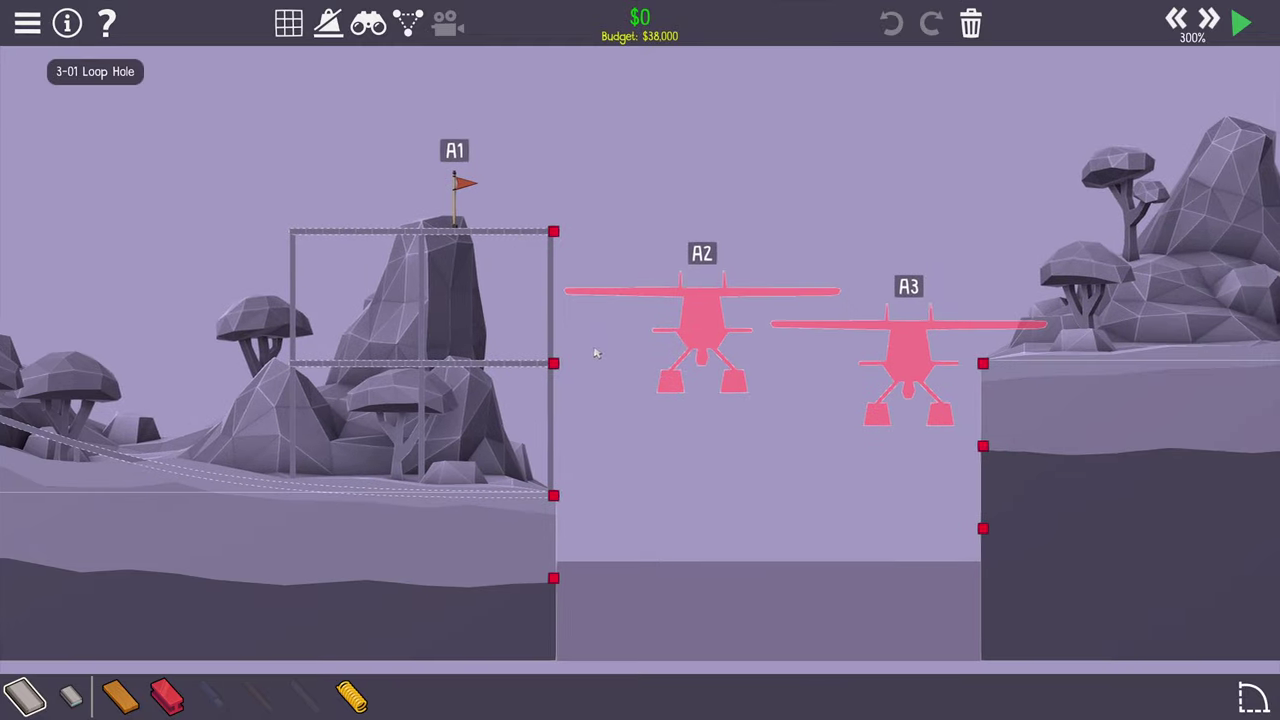
{"action": "left_click_drag", "start_coordinate": [455, 460], "coordinate": [586, 479]}
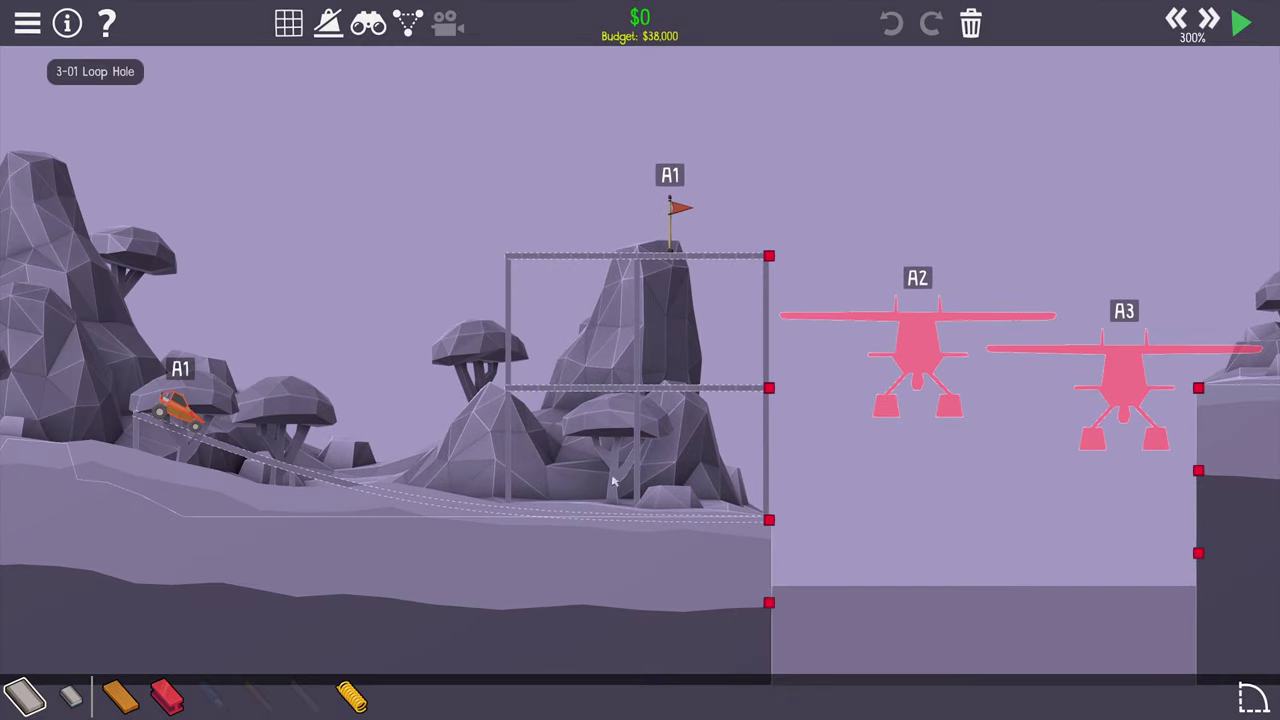
{"action": "left_click_drag", "start_coordinate": [603, 425], "coordinate": [576, 419]}
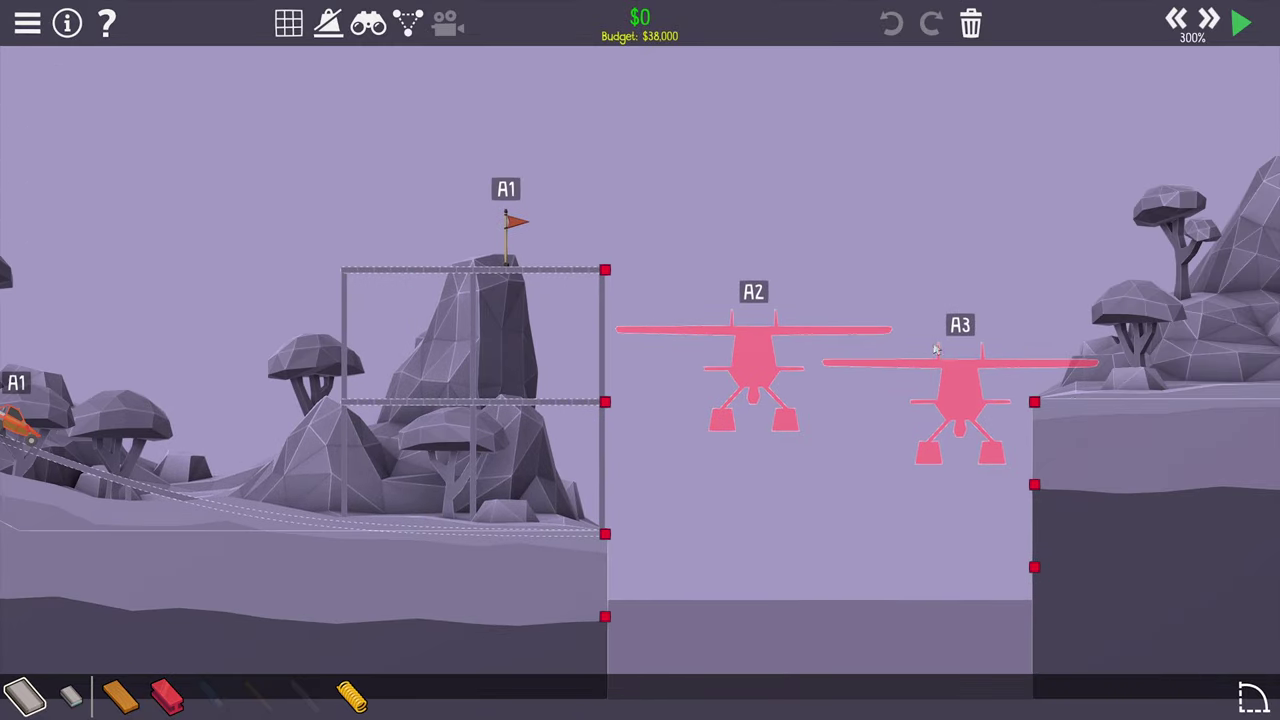
{"action": "left_click_drag", "start_coordinate": [727, 320], "coordinate": [717, 288]}
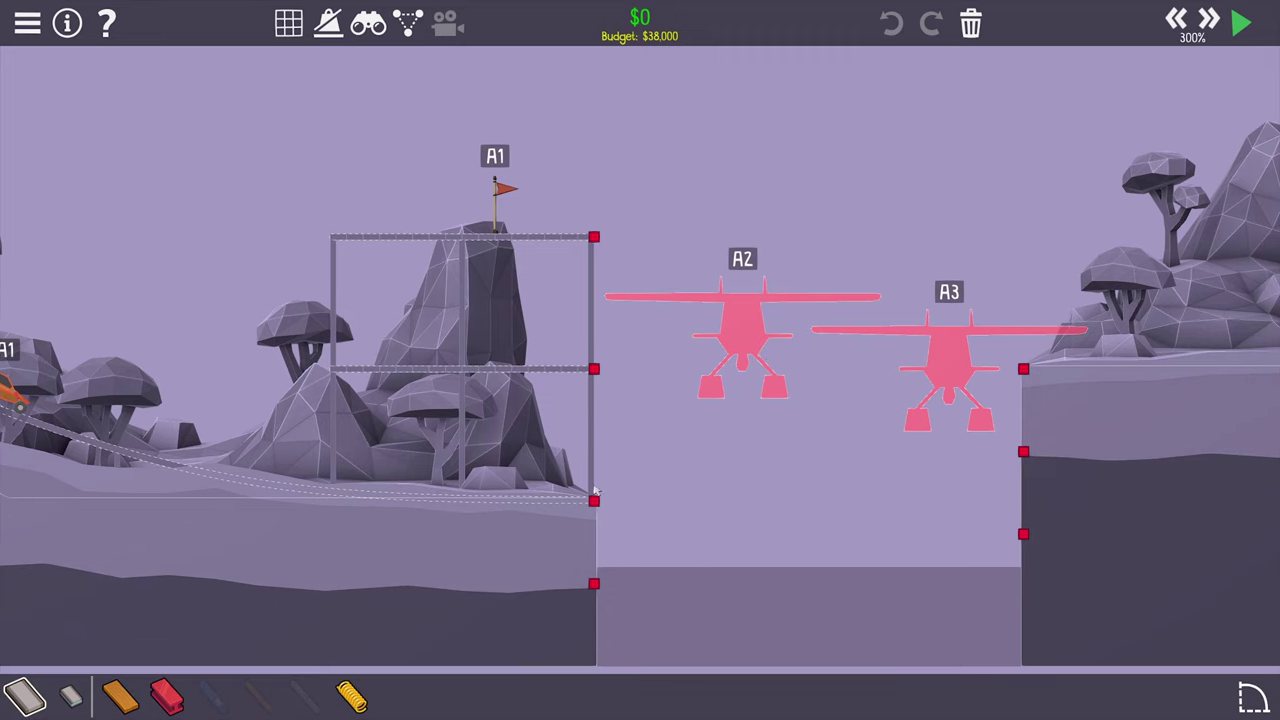
{"action": "left_click_drag", "start_coordinate": [624, 337], "coordinate": [786, 329]}
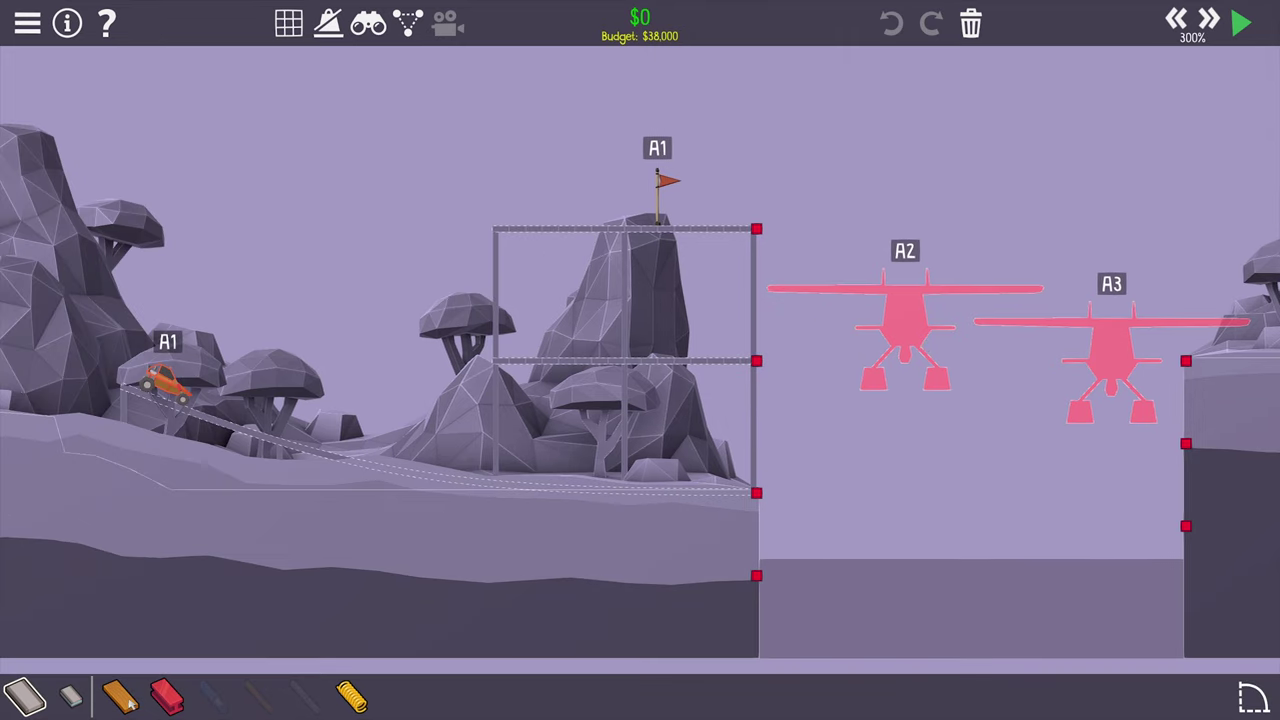
{"action": "left_click", "coordinate": [166, 697]}
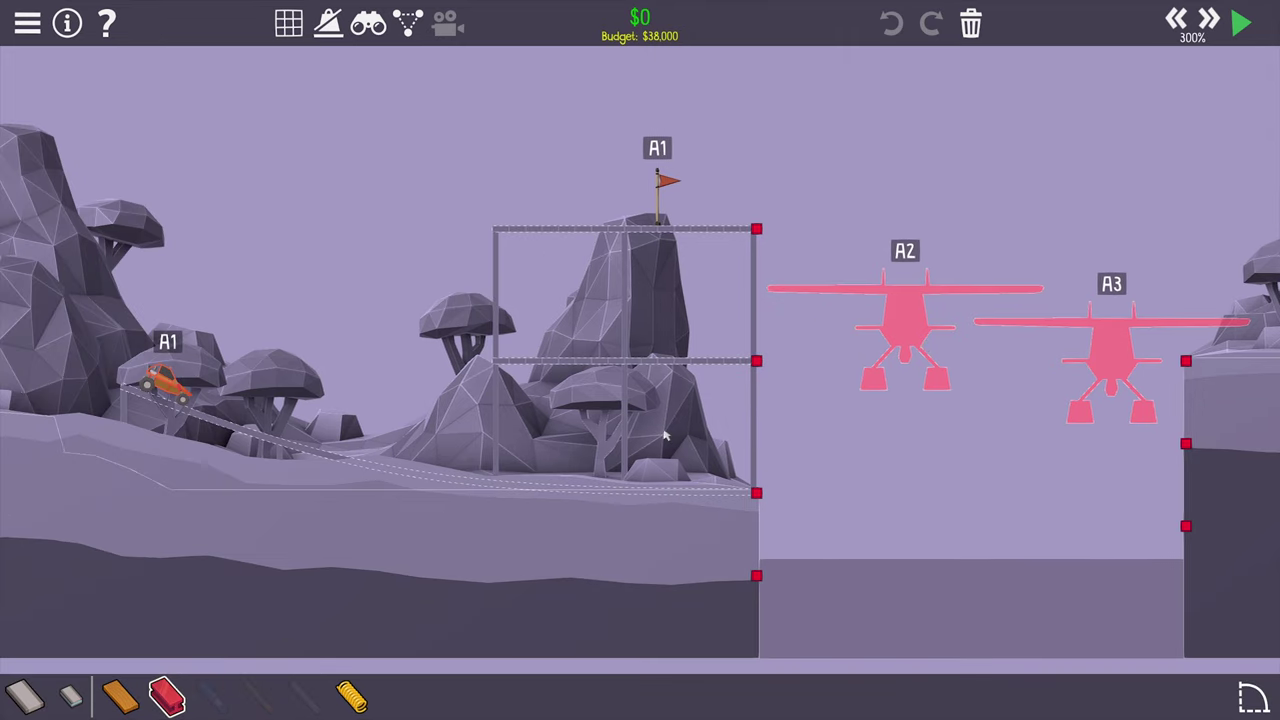
- Draw a five-segment road leftward from the cliff anchor, then delete it
{"action": "left_click", "coordinate": [757, 492]}
{"action": "left_click", "coordinate": [627, 459]}
{"action": "left_click", "coordinate": [497, 432]}
{"action": "left_click", "coordinate": [365, 420]}
{"action": "left_click", "coordinate": [232, 428]}
{"action": "left_click", "coordinate": [136, 459]}
{"action": "left_click_drag", "start_coordinate": [746, 395], "coordinate": [300, 517]}
{"action": "key", "text": "Delete"}
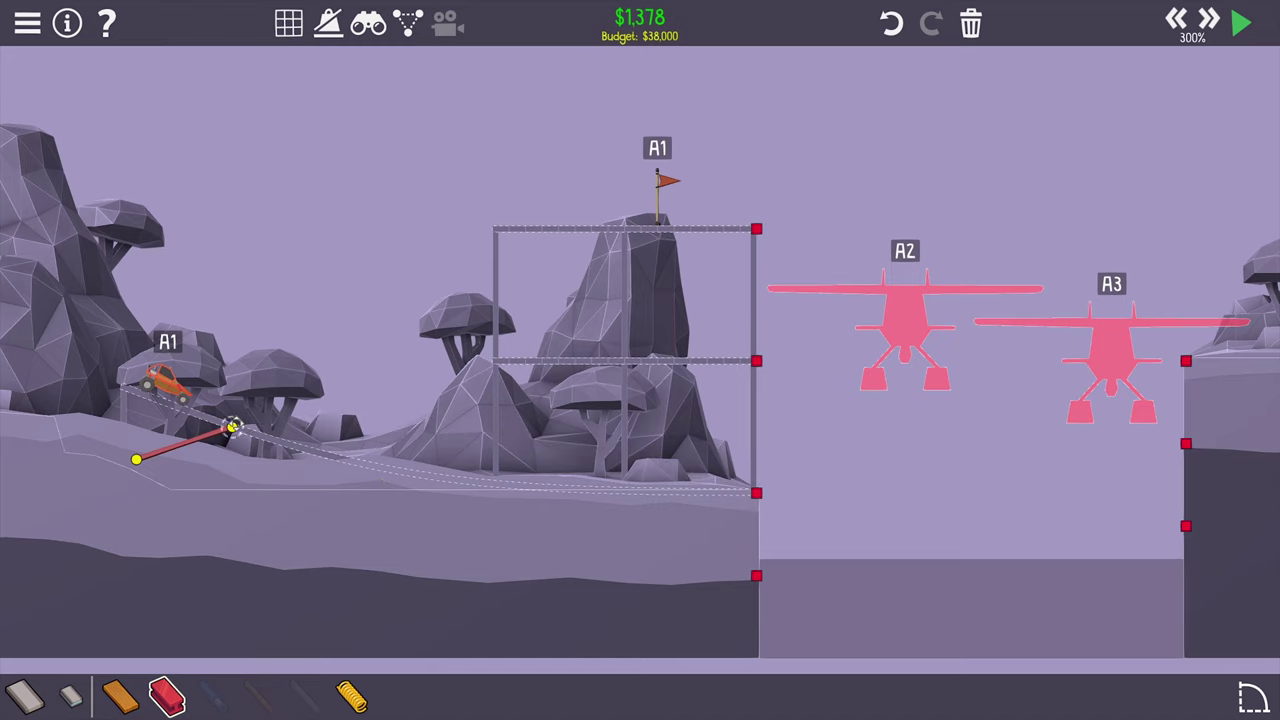
- Build a curved wood chain rising from the left cliff anchor toward plane A2
{"action": "mouse_move", "coordinate": [210, 483]}
{"action": "left_mouse_down"}
{"action": "mouse_move", "coordinate": [155, 495]}
{"action": "mouse_move", "coordinate": [232, 477]}
{"action": "left_mouse_up"}
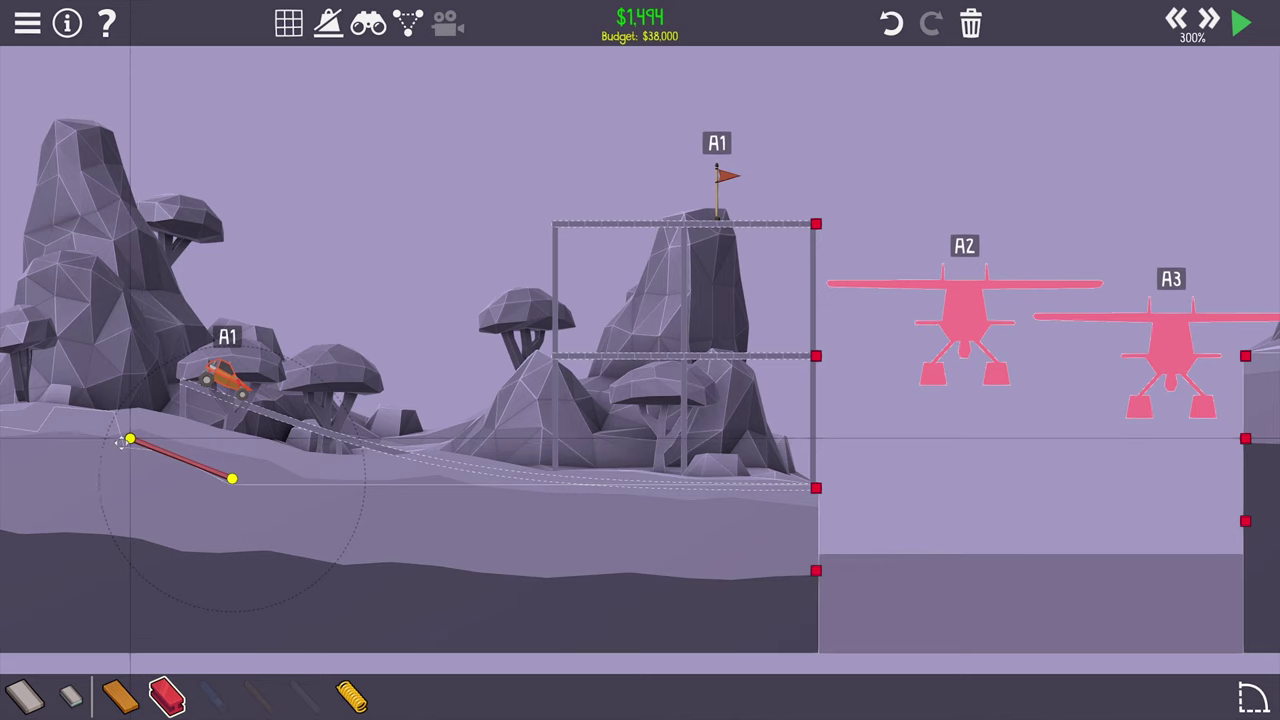
{"action": "left_click_drag", "start_coordinate": [600, 440], "coordinate": [413, 449]}
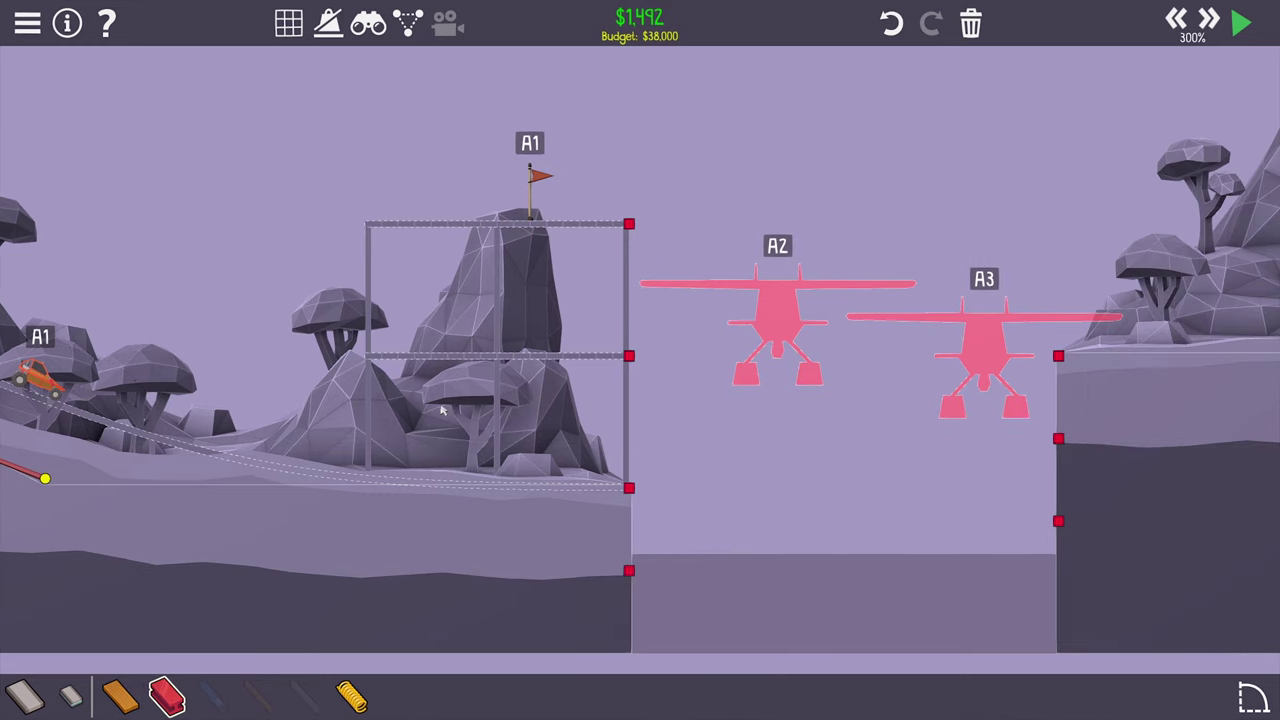
{"action": "scroll", "coordinate": [455, 415], "scroll_direction": "down", "scroll_amount": 2}
{"action": "scroll", "coordinate": [240, 440], "scroll_direction": "up", "scroll_amount": 6}
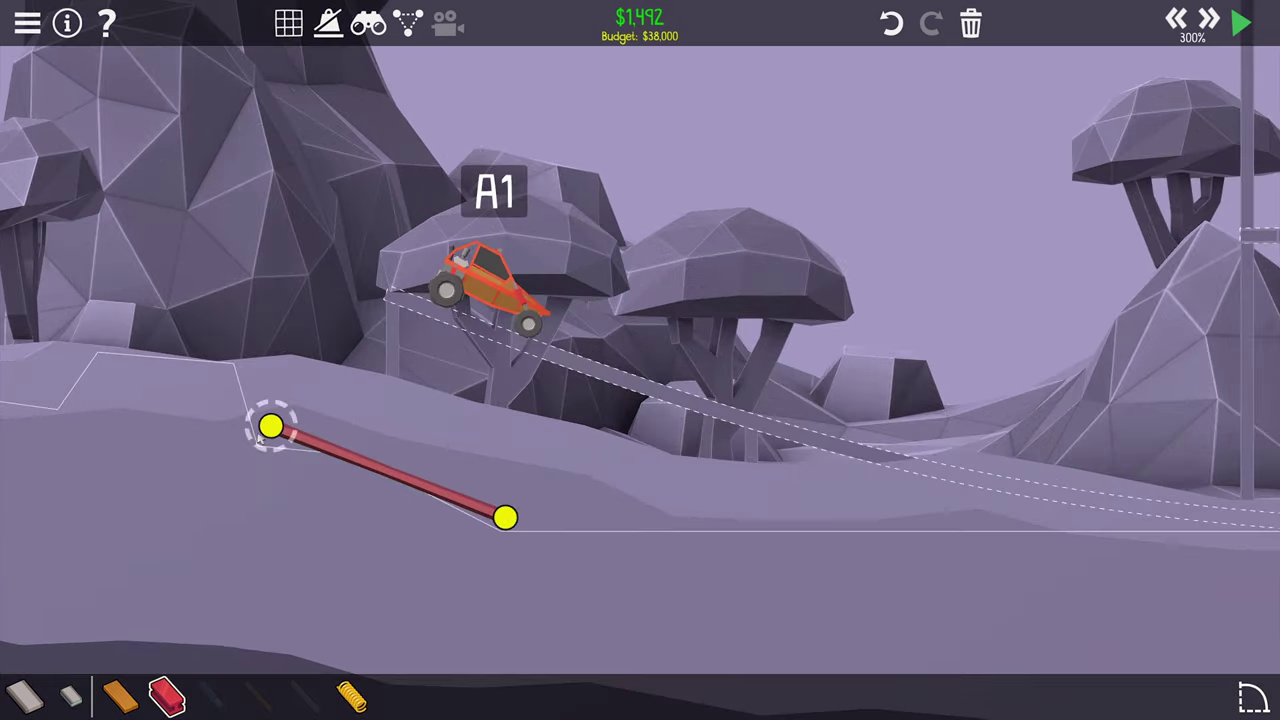
{"action": "scroll", "coordinate": [258, 437], "scroll_direction": "down", "scroll_amount": 3}
{"action": "scroll", "coordinate": [300, 450], "scroll_direction": "down", "scroll_amount": 5}
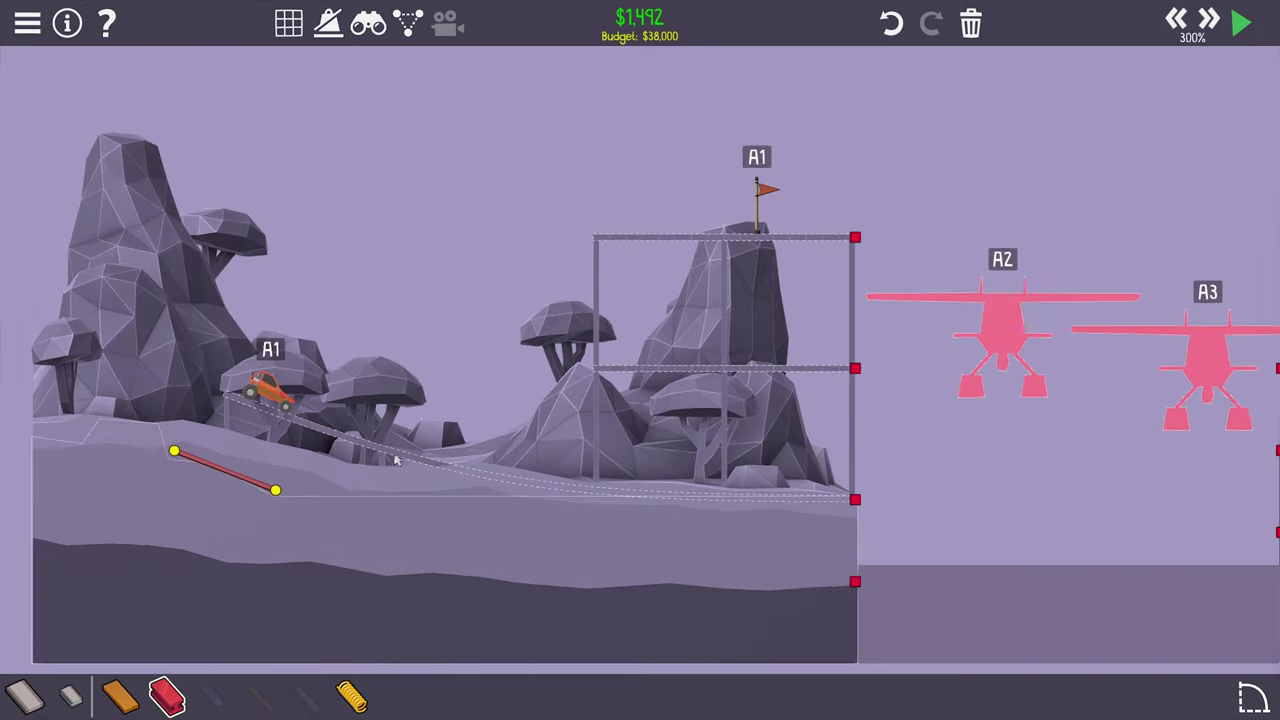
{"action": "left_click_drag", "start_coordinate": [840, 475], "coordinate": [700, 481]}
{"action": "left_click", "coordinate": [666, 510]}
{"action": "left_click", "coordinate": [720, 474]}
{"action": "left_click", "coordinate": [744, 413]}
{"action": "left_click", "coordinate": [752, 348]}
{"action": "left_click", "coordinate": [751, 318]}
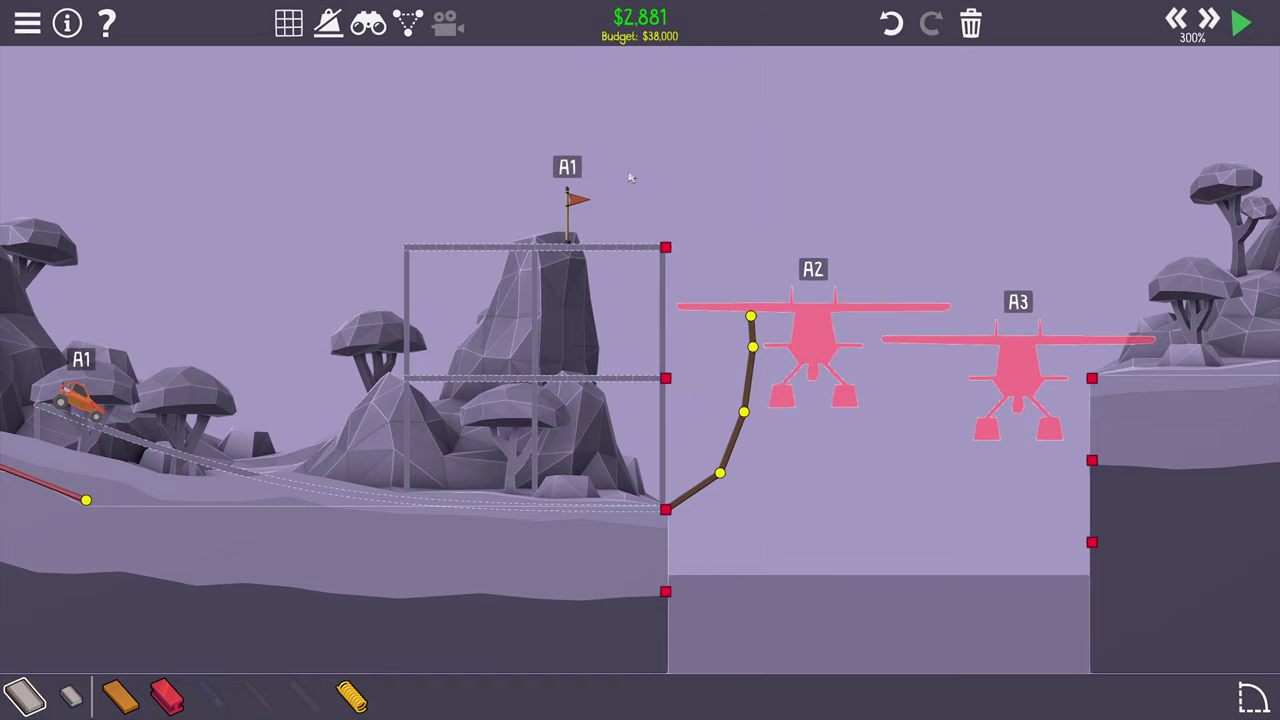
{"action": "left_click_drag", "start_coordinate": [780, 300], "coordinate": [660, 520]}
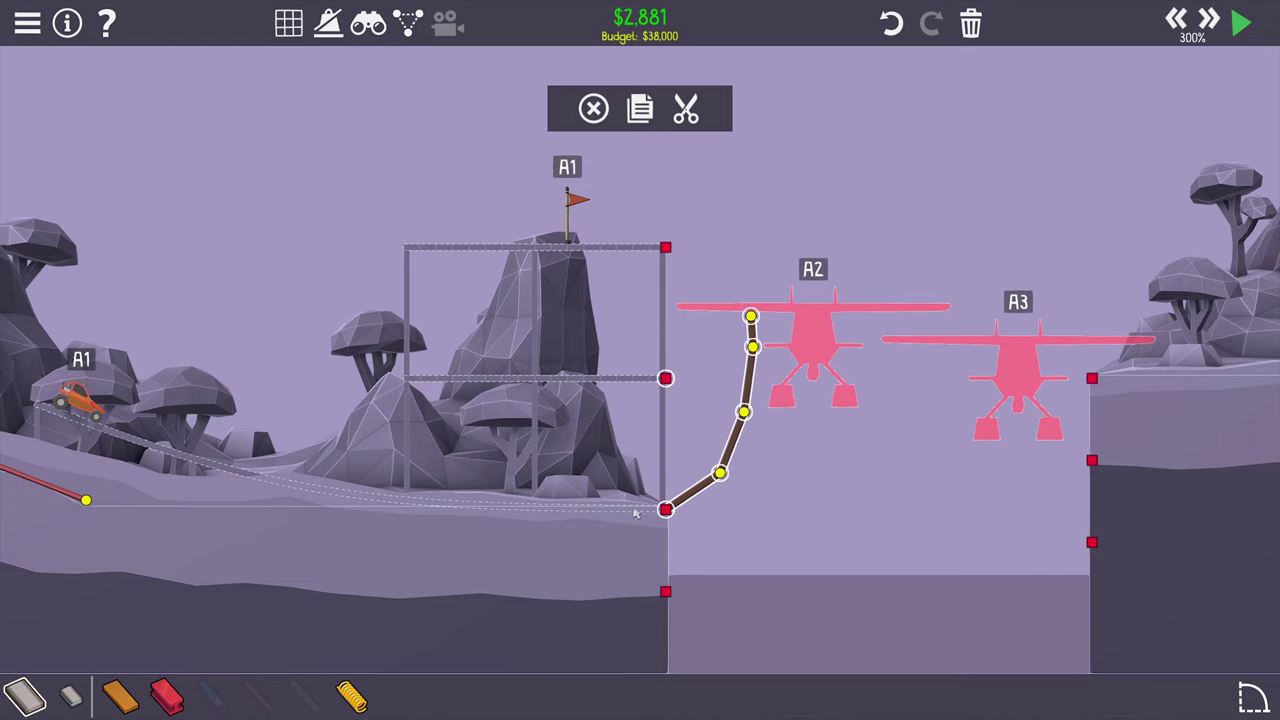
- Delete the wood curve and draw a vertical road segment from the beam toward the car
{"action": "left_click_drag", "start_coordinate": [700, 420], "coordinate": [900, 430]}
{"action": "key", "text": "Delete"}
{"action": "left_click_drag", "start_coordinate": [600, 440], "coordinate": [800, 445]}
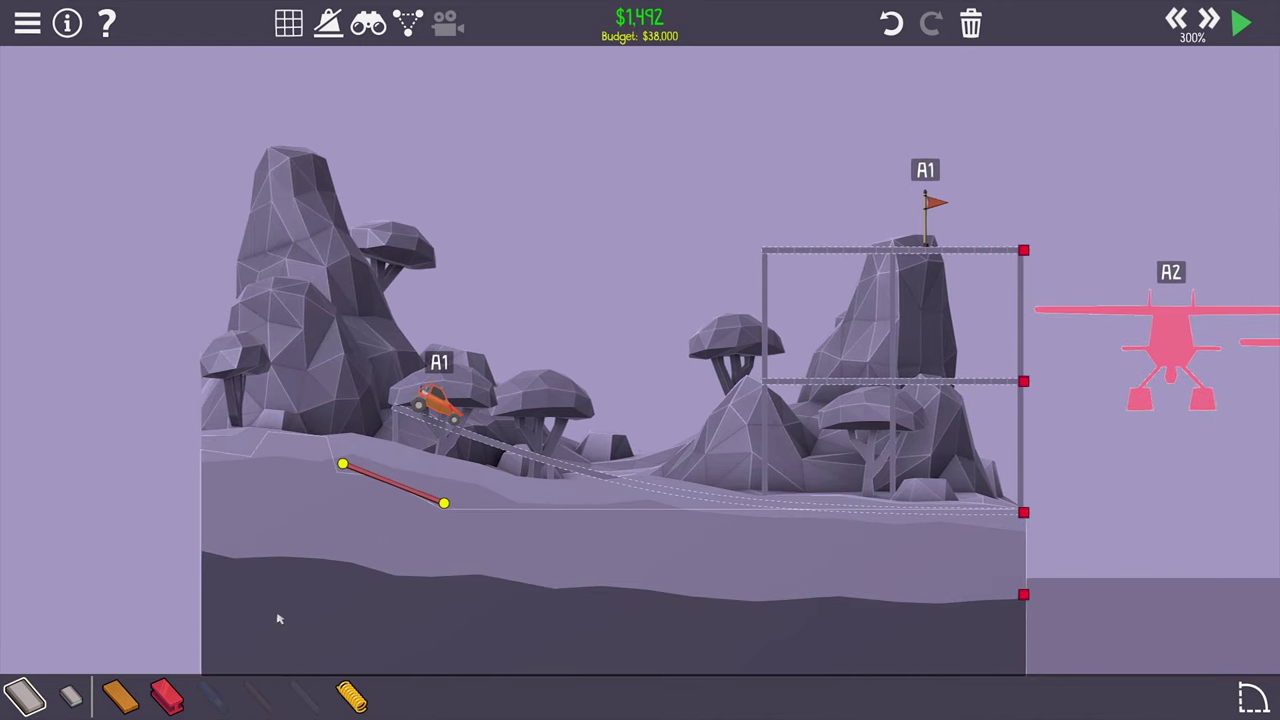
{"action": "scroll", "coordinate": [268, 623], "scroll_direction": "up", "scroll_amount": 1}
{"action": "left_click", "coordinate": [165, 695]}
{"action": "left_click", "coordinate": [443, 502]}
{"action": "left_click", "coordinate": [462, 420]}
- Draw a rising chain of five road segments, then delete it
{"action": "left_click_drag", "start_coordinate": [600, 300], "coordinate": [388, 278]}
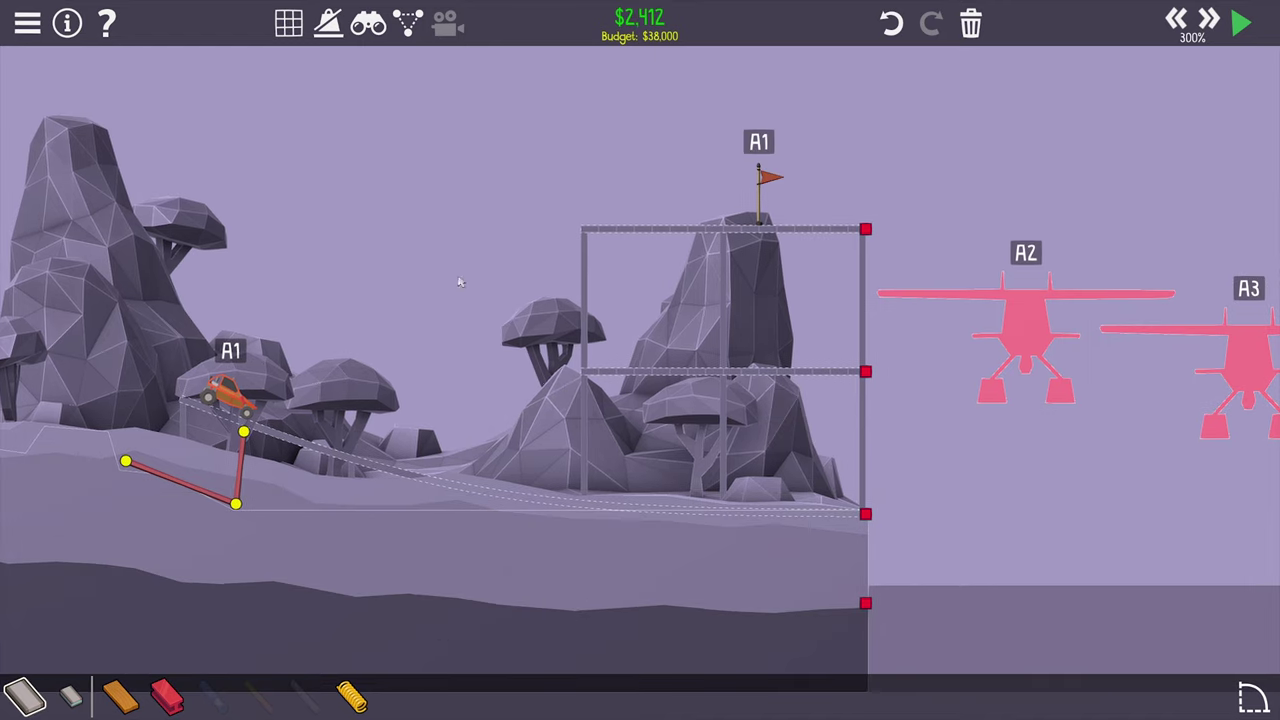
{"action": "left_click", "coordinate": [243, 432]}
{"action": "left_click", "coordinate": [313, 418]}
{"action": "left_click", "coordinate": [380, 390]}
{"action": "left_click", "coordinate": [440, 353]}
{"action": "left_click", "coordinate": [494, 307]}
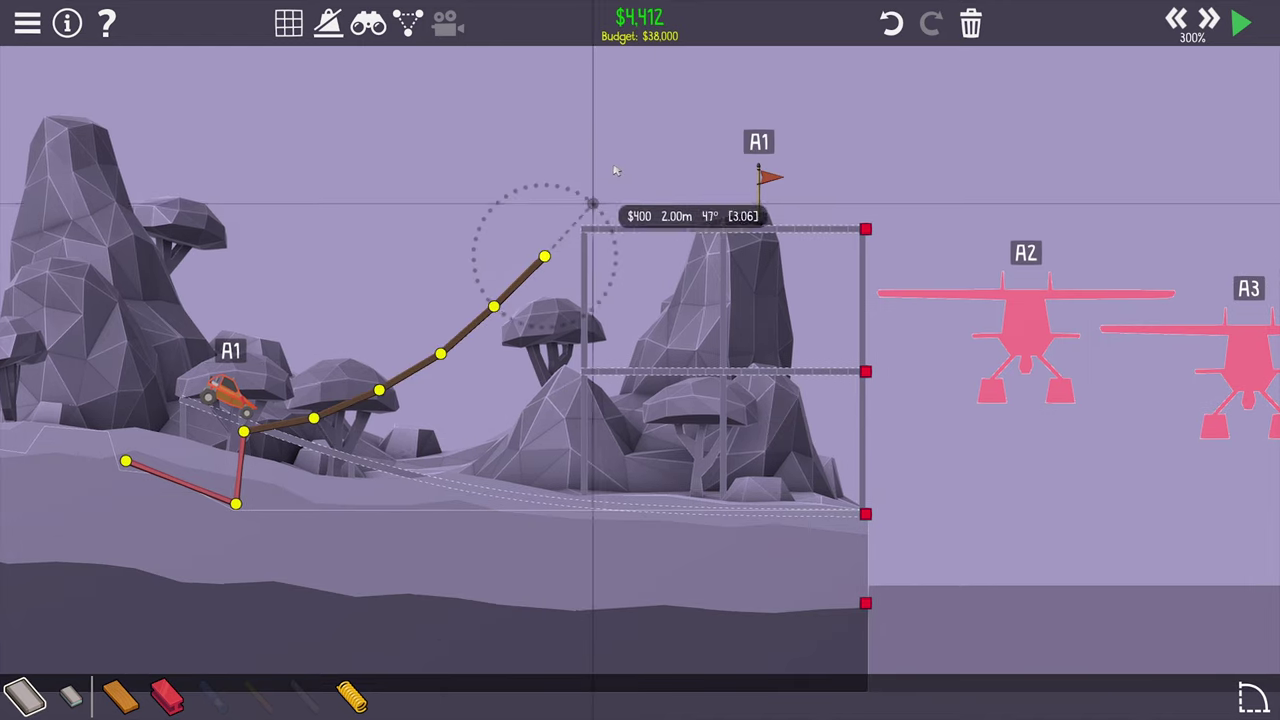
{"action": "left_click", "coordinate": [588, 200]}
{"action": "left_click_drag", "start_coordinate": [676, 163], "coordinate": [264, 452]}
{"action": "left_click_drag", "start_coordinate": [600, 385], "coordinate": [670, 375]}
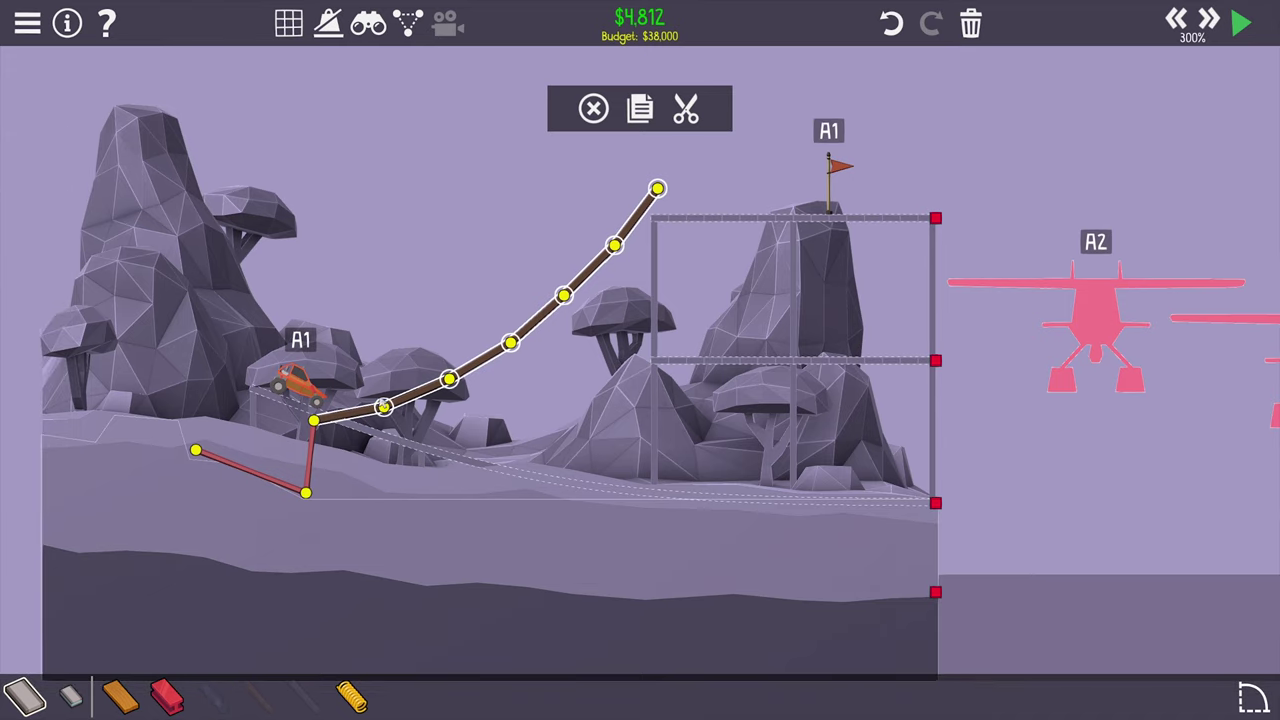
{"action": "key", "text": "Delete"}
{"action": "scroll", "coordinate": [300, 450], "scroll_direction": "up", "scroll_amount": 3}
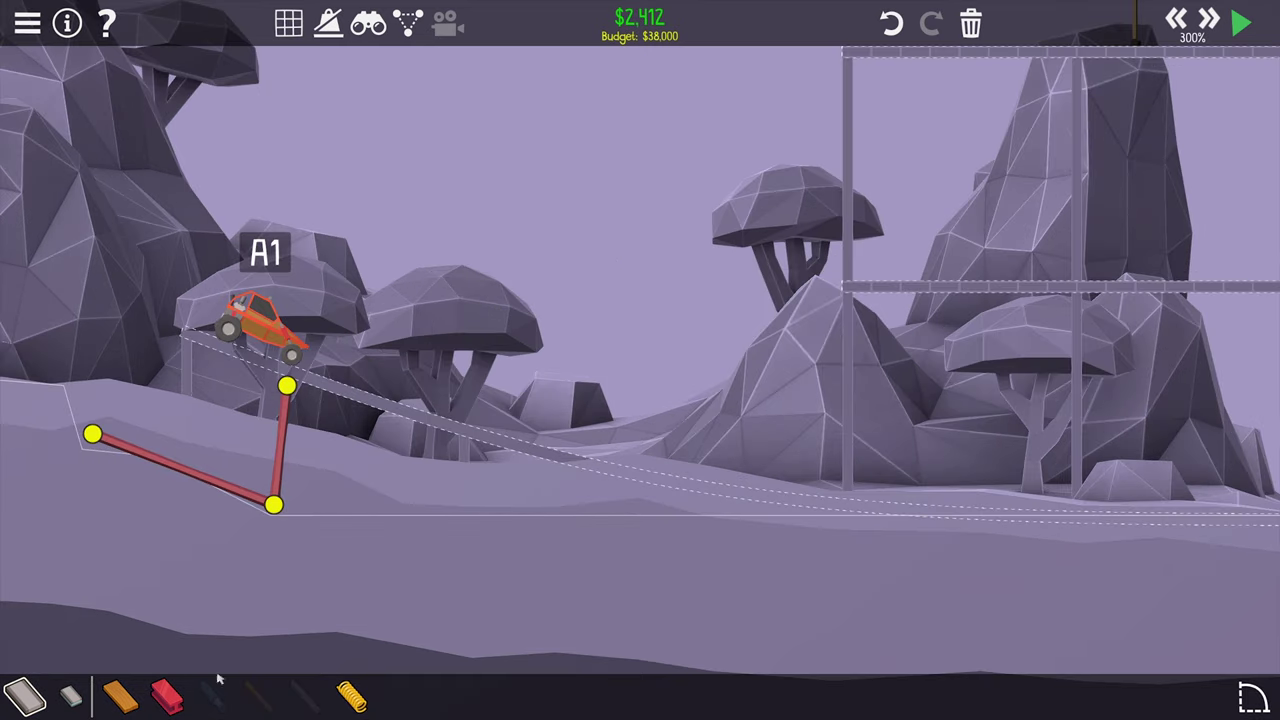
- Place a short road segment under the car, delete the vertical piece and raise its joint
{"action": "left_click", "coordinate": [25, 695]}
{"action": "left_click", "coordinate": [286, 387]}
{"action": "left_click", "coordinate": [222, 360]}
{"action": "left_click_drag", "start_coordinate": [325, 392], "coordinate": [262, 450]}
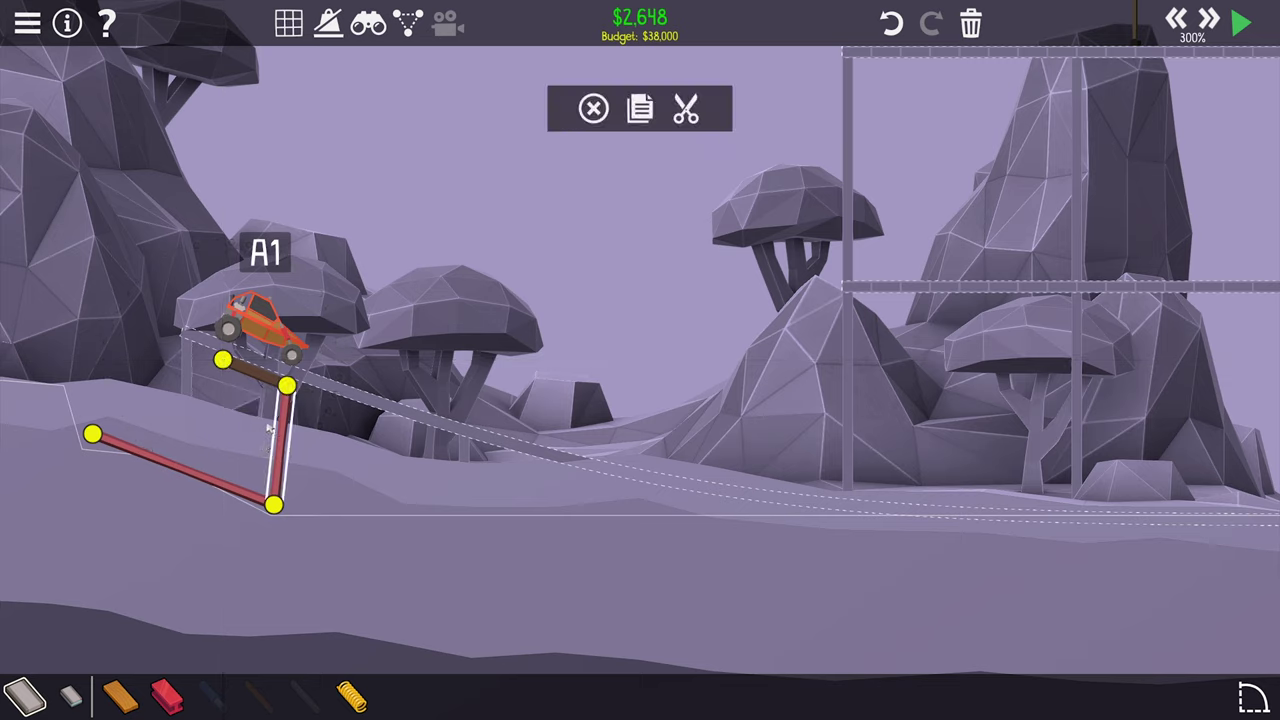
{"action": "key", "text": "Delete"}
{"action": "left_click_drag", "start_coordinate": [222, 360], "coordinate": [266, 348]}
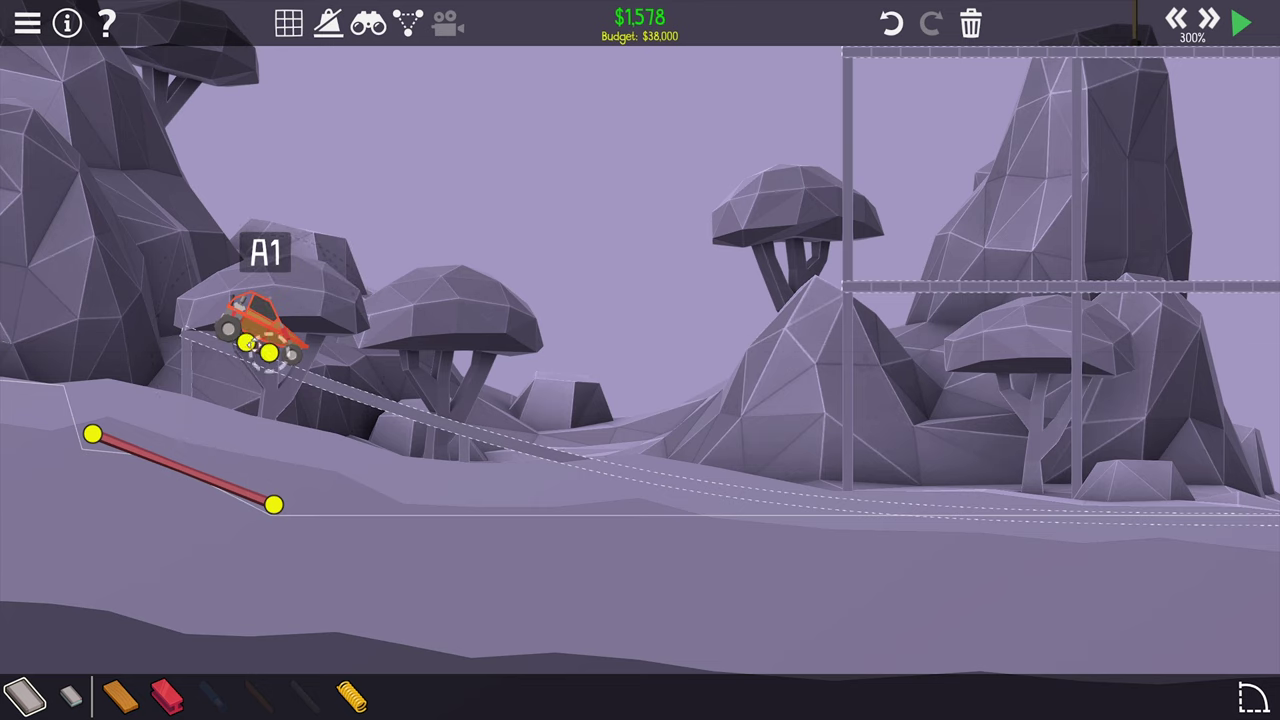
{"action": "scroll", "coordinate": [400, 375], "scroll_direction": "down", "scroll_amount": 3}
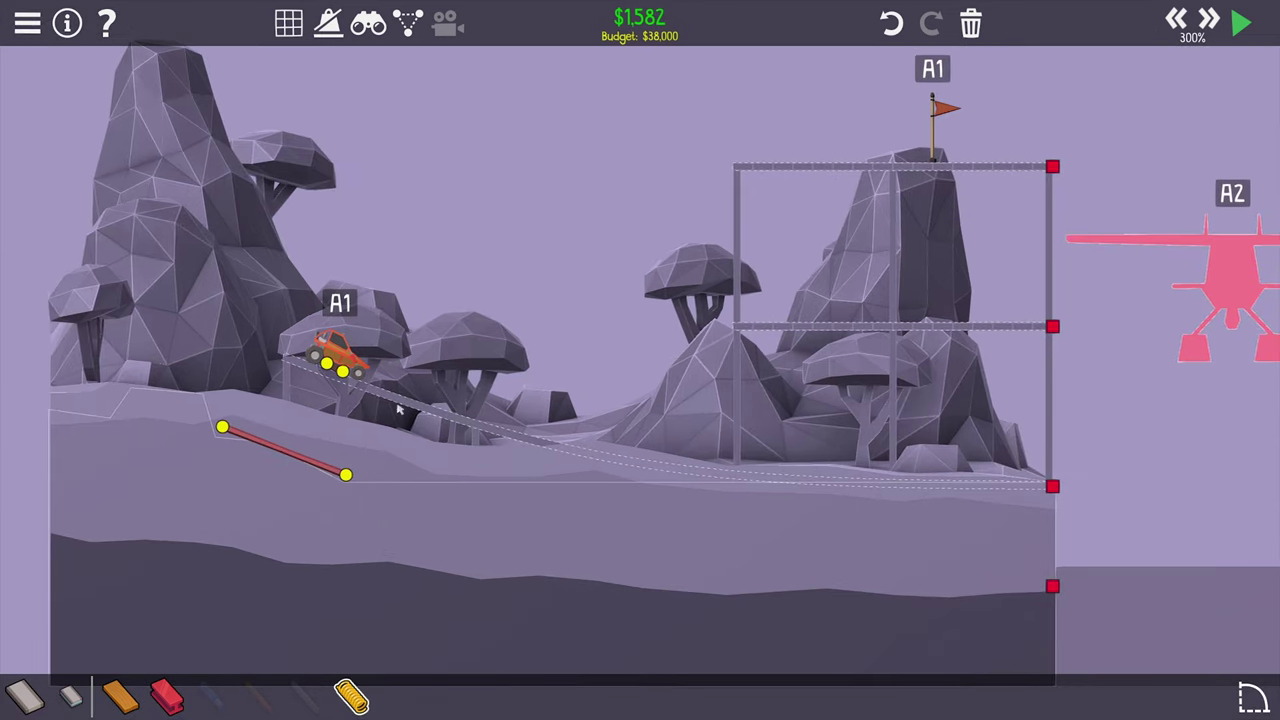
{"action": "scroll", "coordinate": [400, 375], "scroll_direction": "up", "scroll_amount": 2}
- Draw a spring from the wheel to the beam, then copy it onto the second wheel
{"action": "left_click_drag", "start_coordinate": [273, 358], "coordinate": [213, 488]}
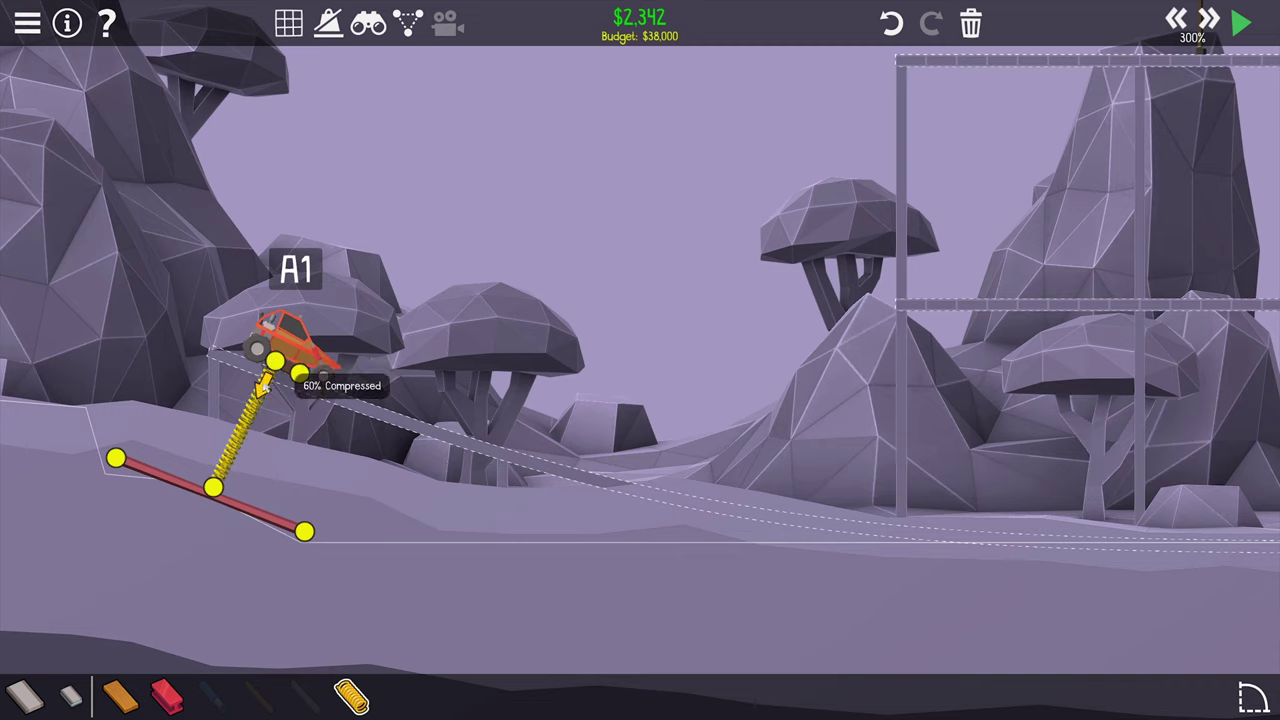
{"action": "left_click", "coordinate": [280, 413]}
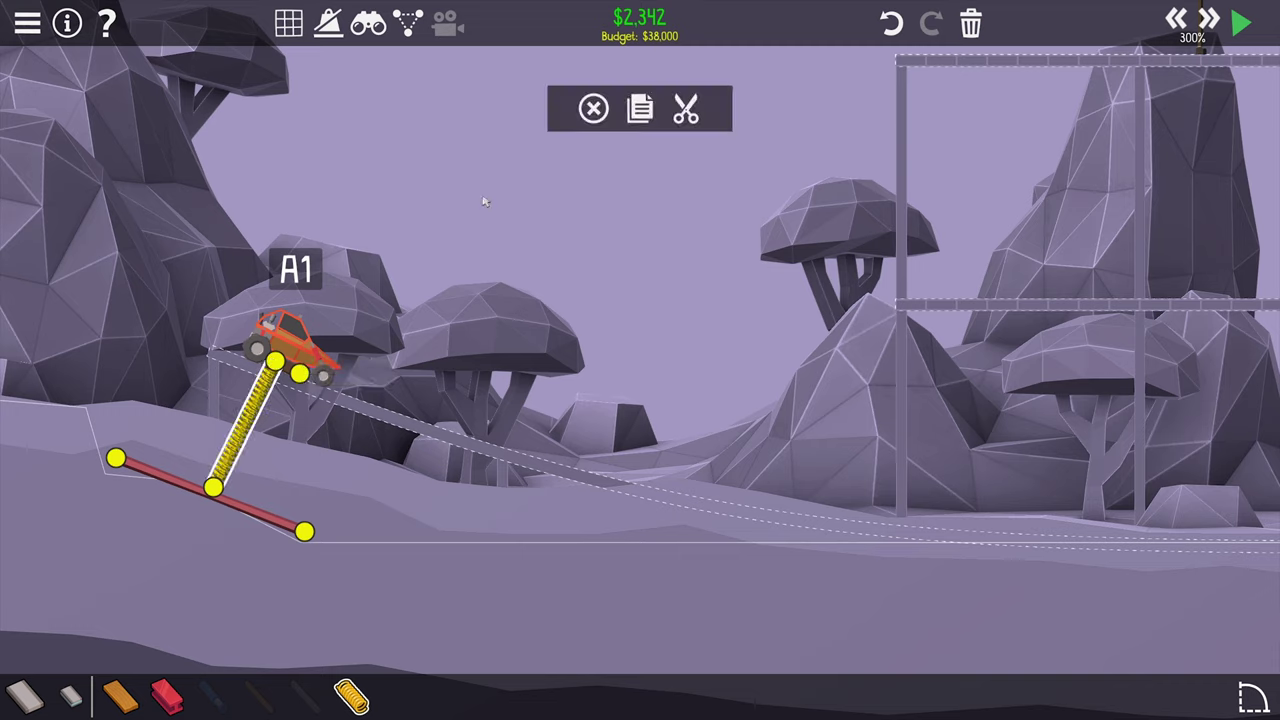
{"action": "left_click", "coordinate": [655, 110]}
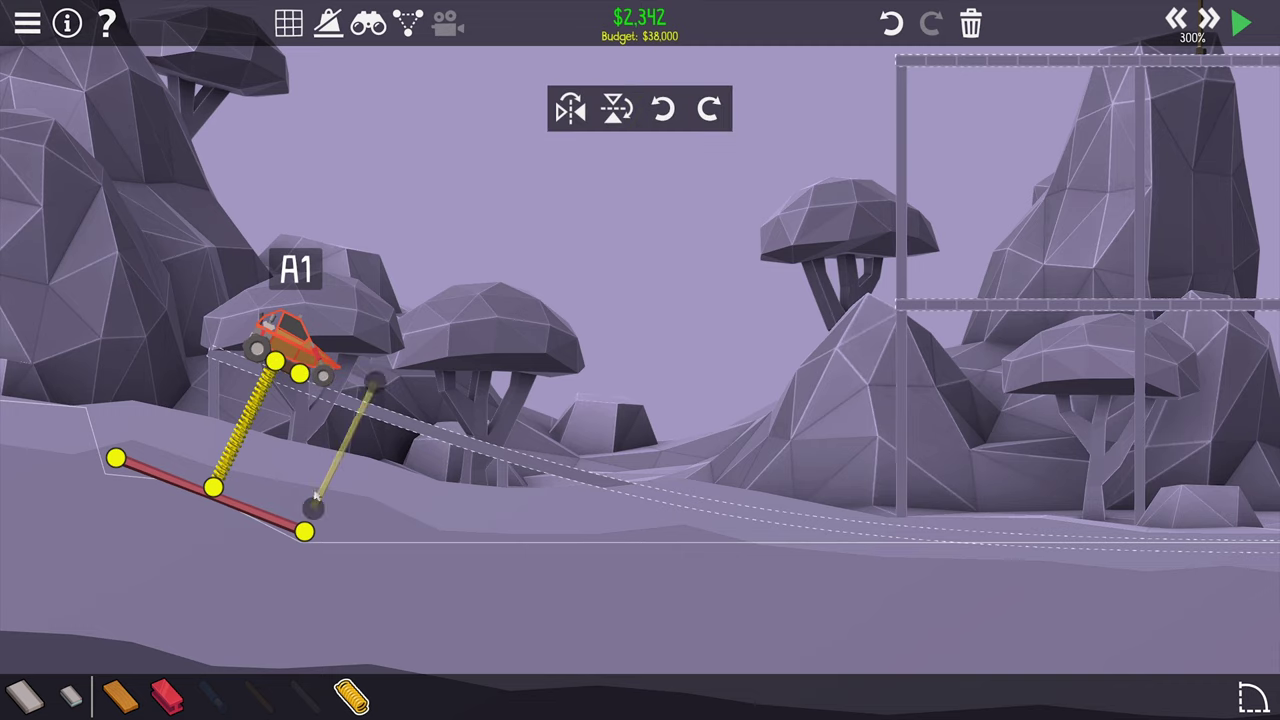
{"action": "left_click", "coordinate": [280, 443]}
{"action": "left_click_drag", "start_coordinate": [300, 374], "coordinate": [240, 498]}
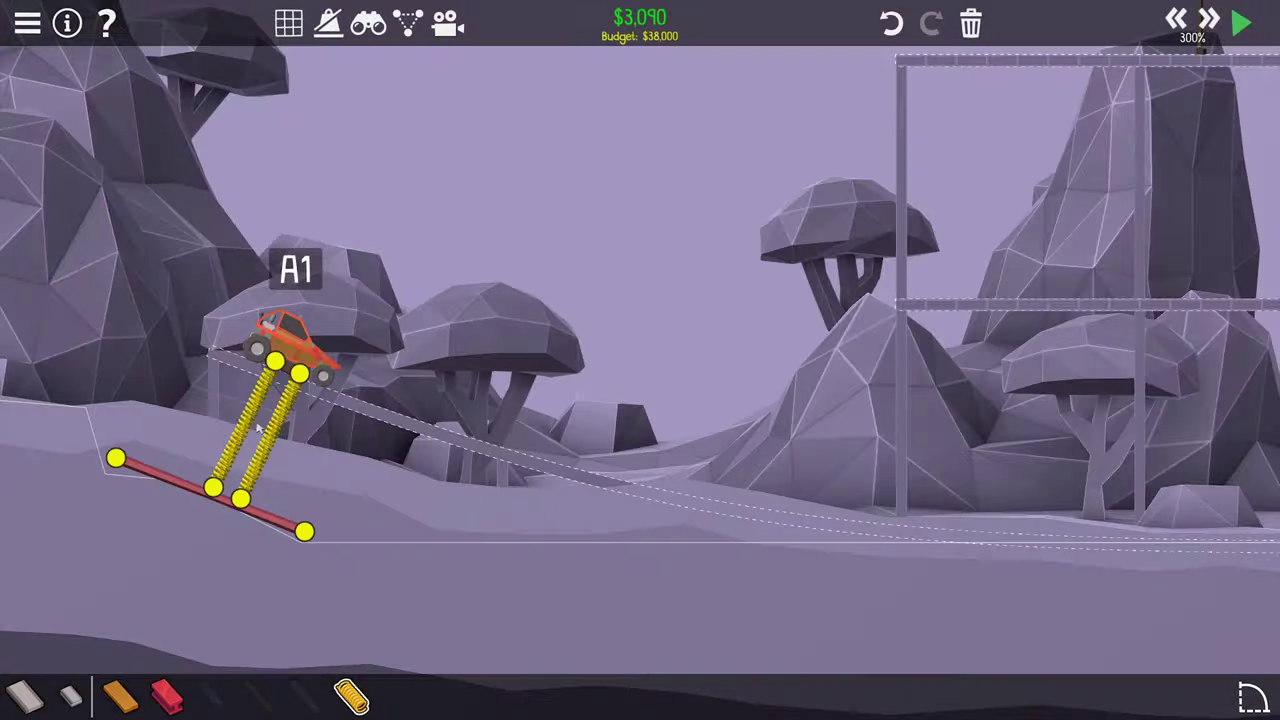
{"action": "scroll", "coordinate": [258, 428], "scroll_direction": "up", "scroll_amount": 3}
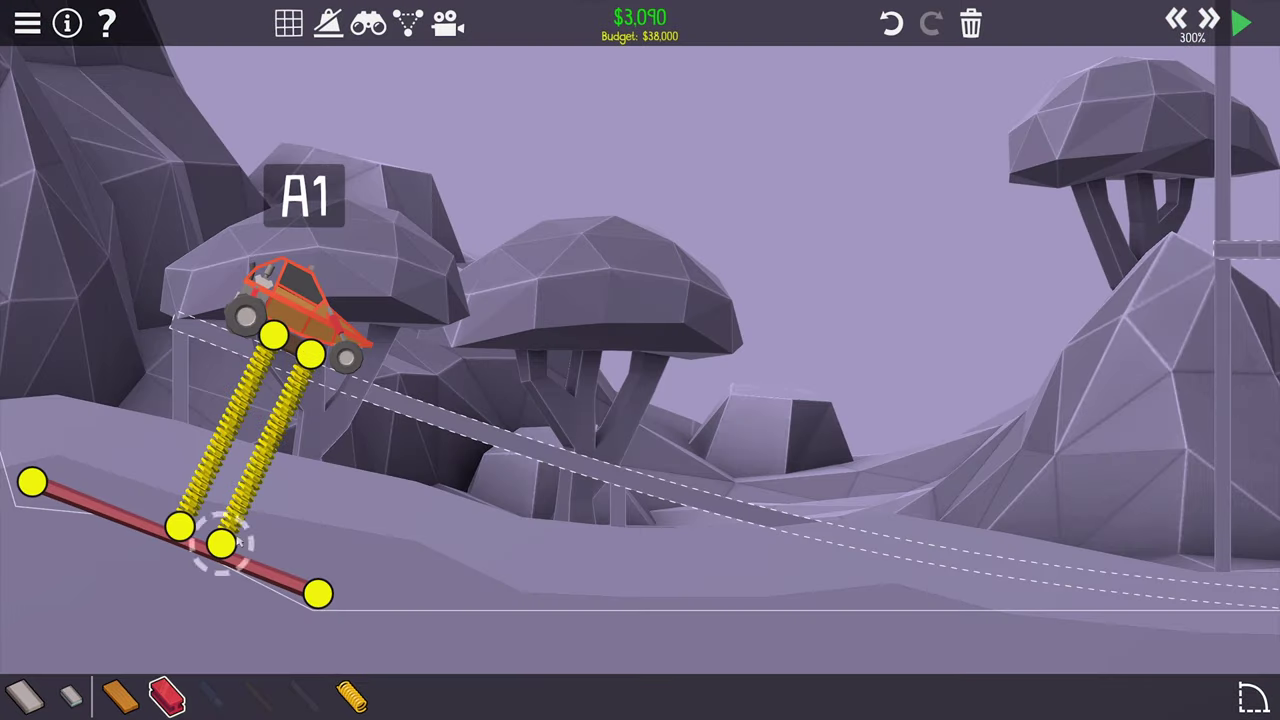
- Test the springs, shift their bottom joints along the beam, then delete the road beam
{"action": "key", "text": "space"}
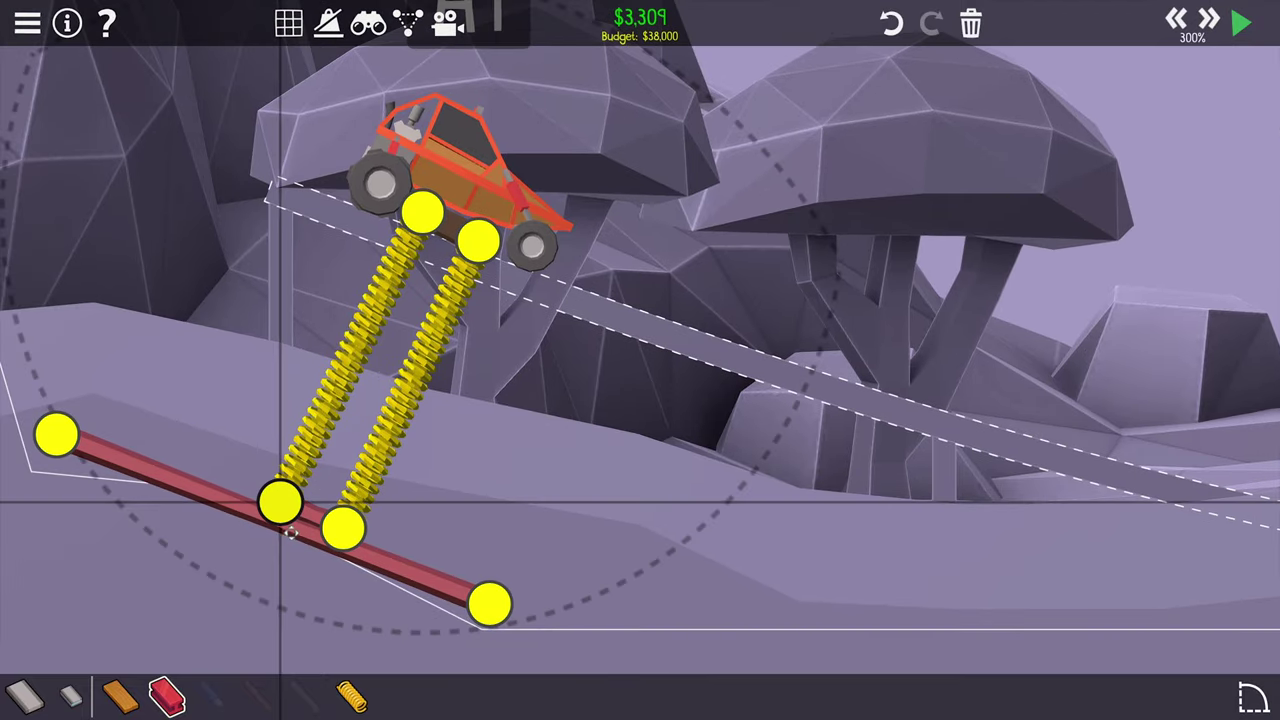
{"action": "left_click_drag", "start_coordinate": [278, 500], "coordinate": [340, 520]}
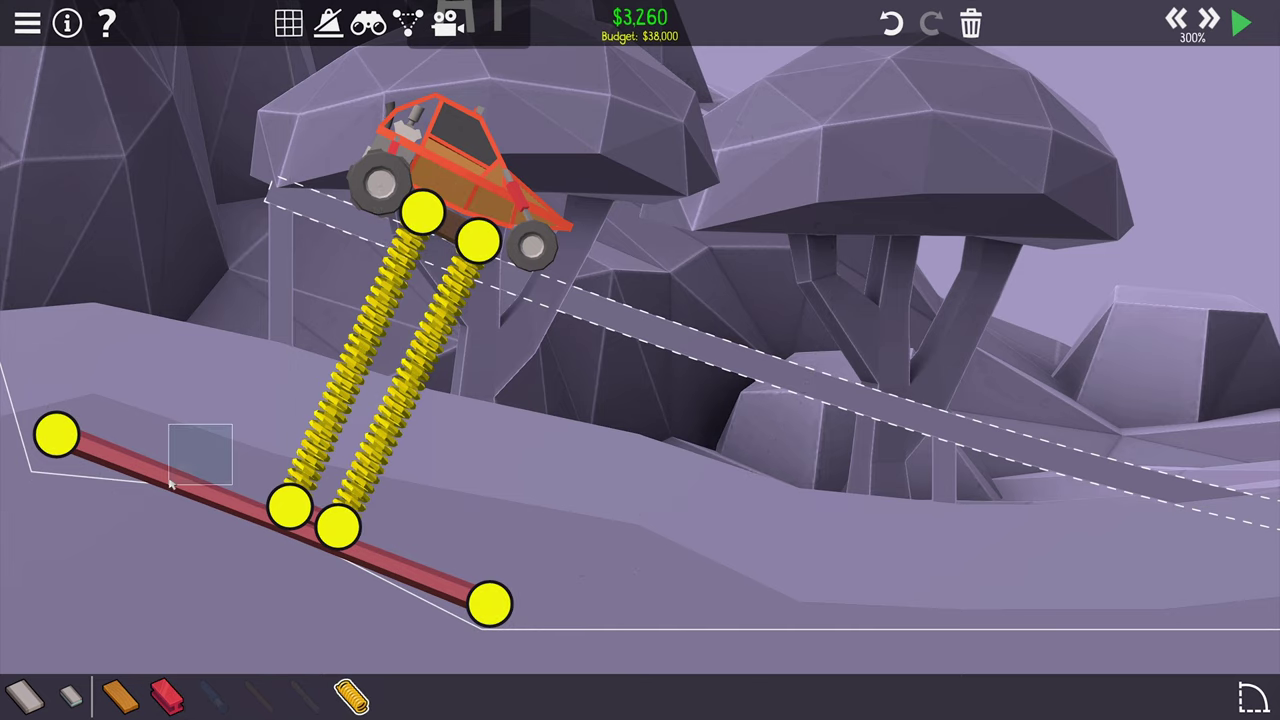
{"action": "left_click", "coordinate": [352, 695]}
{"action": "left_click", "coordinate": [175, 478]}
{"action": "key", "text": "Delete"}
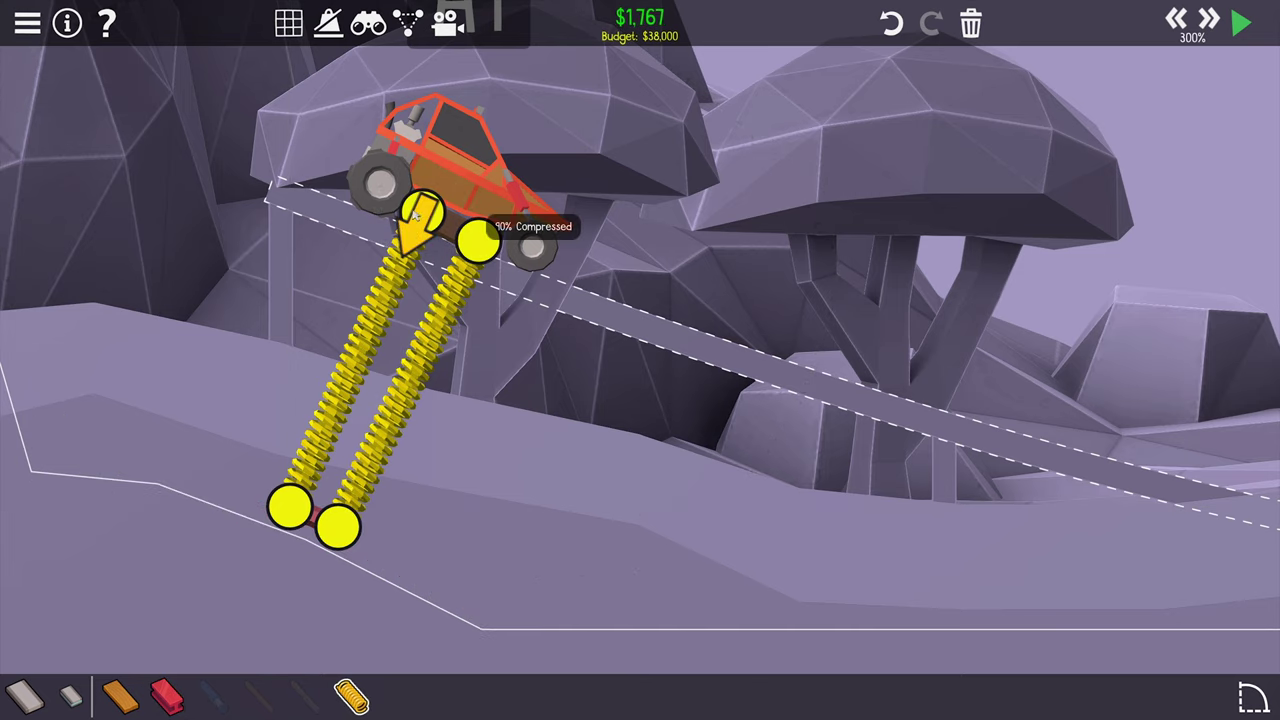
- Add a third spring from the car joint to the lower-left slope, 100% compressed
{"action": "left_click_drag", "start_coordinate": [418, 213], "coordinate": [252, 413]}
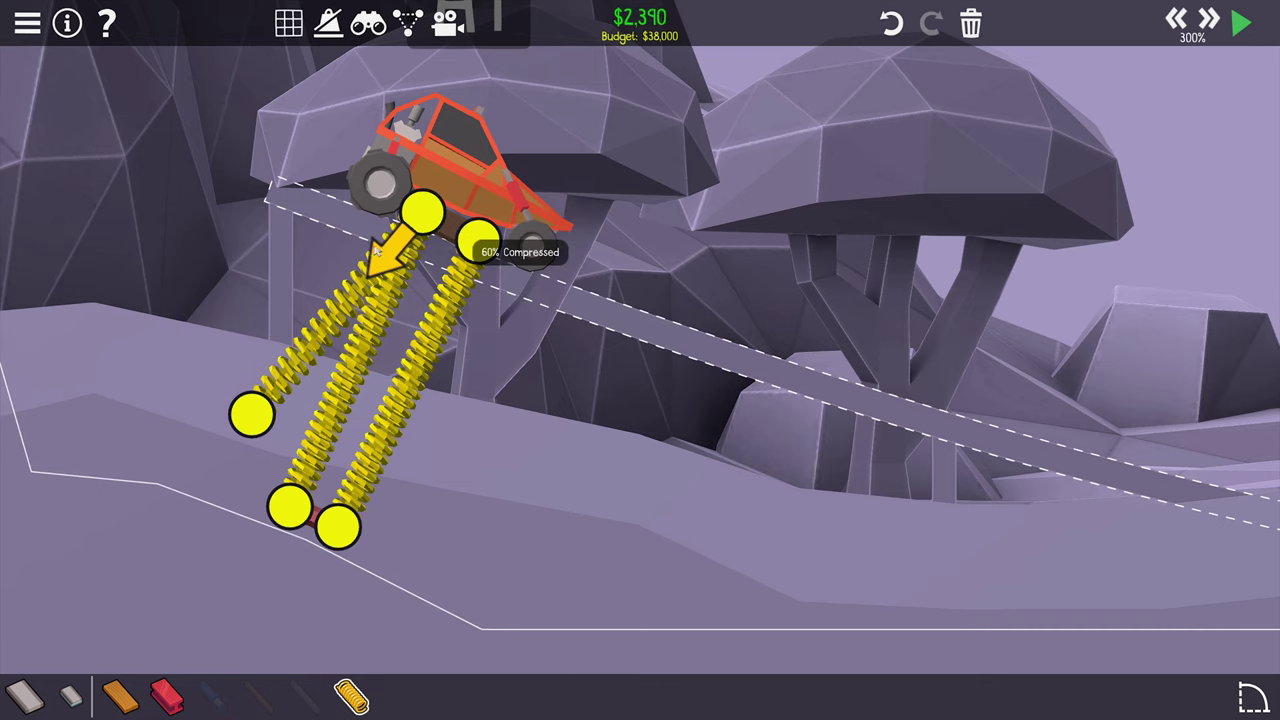
{"action": "left_click_drag", "start_coordinate": [382, 246], "coordinate": [400, 226]}
{"action": "left_click_drag", "start_coordinate": [252, 413], "coordinate": [130, 390]}
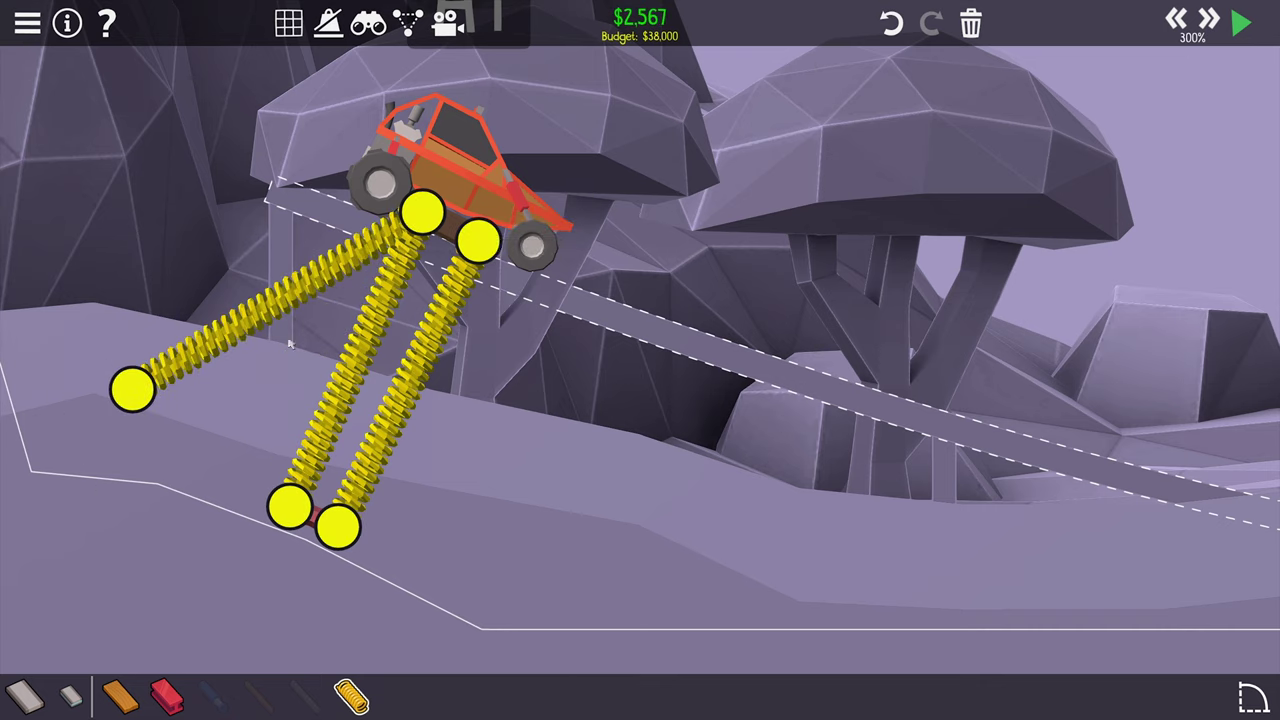
{"action": "mouse_move", "coordinate": [468, 275]}
{"action": "left_mouse_down"}
{"action": "mouse_move", "coordinate": [475, 260]}
{"action": "mouse_move", "coordinate": [415, 240]}
{"action": "left_mouse_up"}
- Test the launch, fully compress the spring and move its ground joint onto the slope
{"action": "key", "text": "space"}
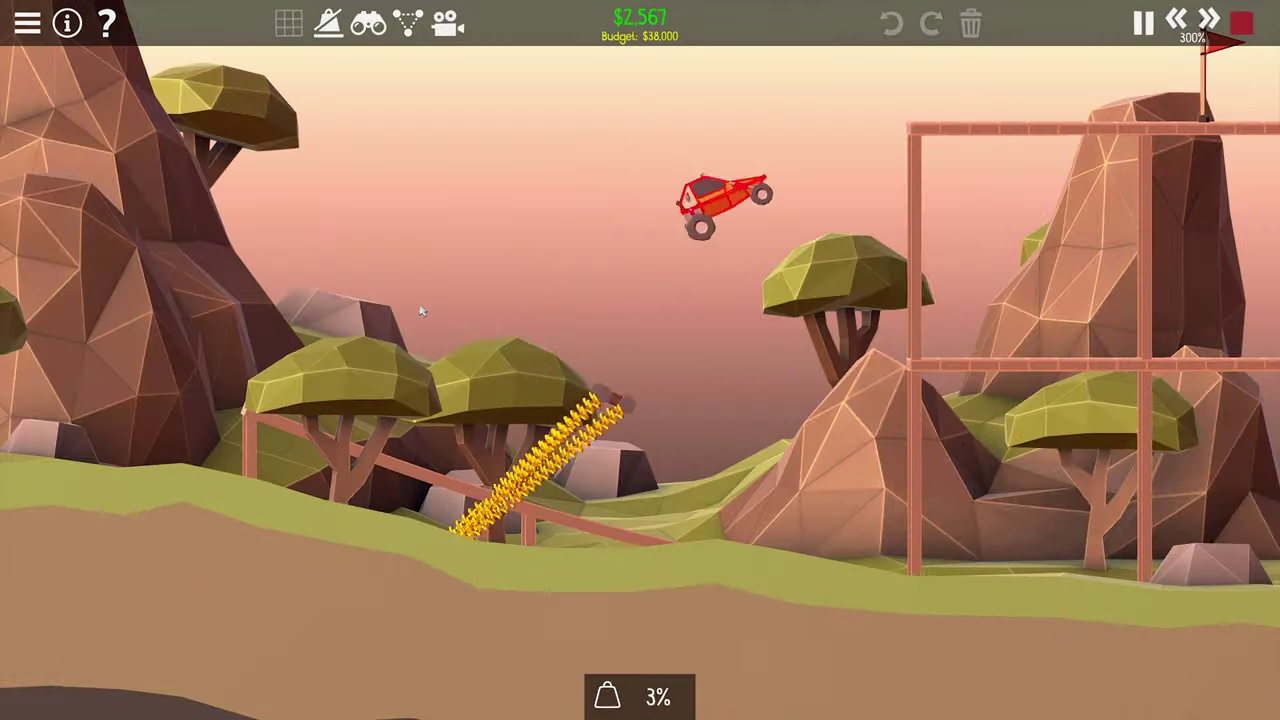
{"action": "key", "text": "space"}
{"action": "left_click_drag", "start_coordinate": [398, 235], "coordinate": [410, 228]}
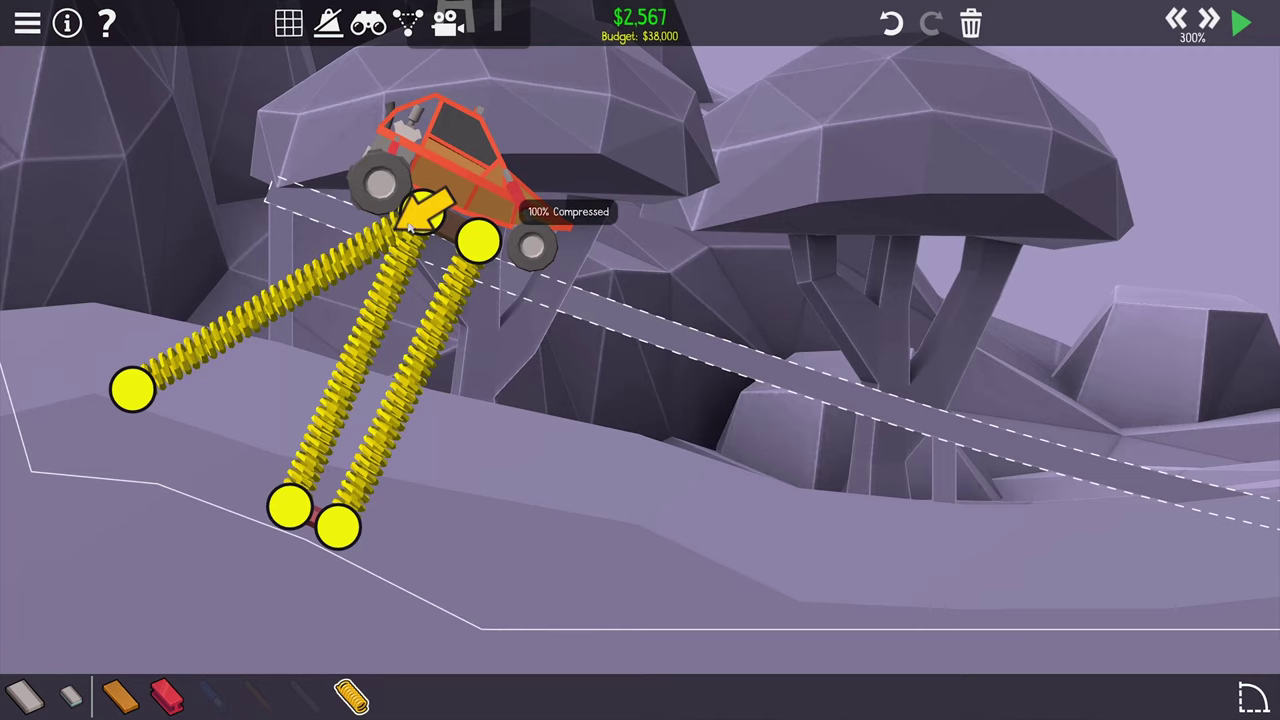
{"action": "mouse_move", "coordinate": [130, 390]}
{"action": "left_mouse_down"}
{"action": "mouse_move", "coordinate": [258, 538]}
{"action": "mouse_move", "coordinate": [232, 505]}
{"action": "mouse_move", "coordinate": [335, 520]}
{"action": "left_mouse_up"}
- Add a fourth spring from the car down to the slope at 100% compression
{"action": "left_click", "coordinate": [165, 695]}
{"action": "left_click_drag", "start_coordinate": [208, 603], "coordinate": [252, 597]}
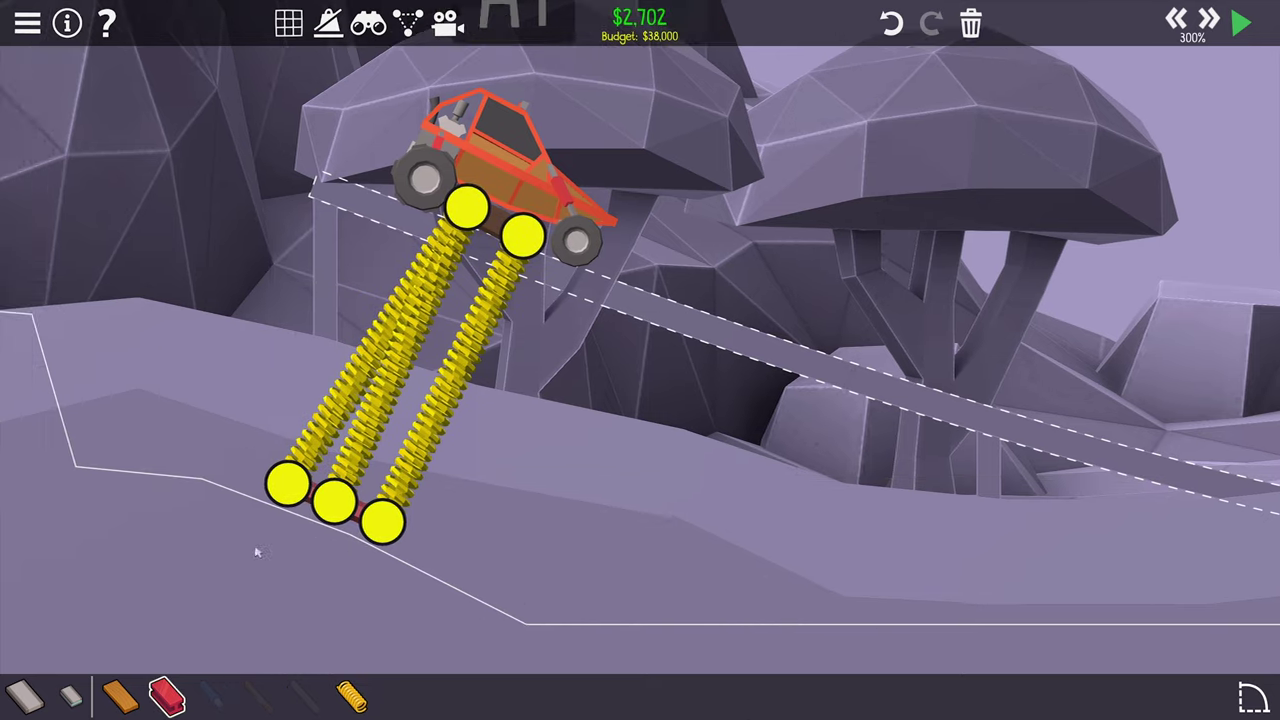
{"action": "left_click", "coordinate": [383, 520]}
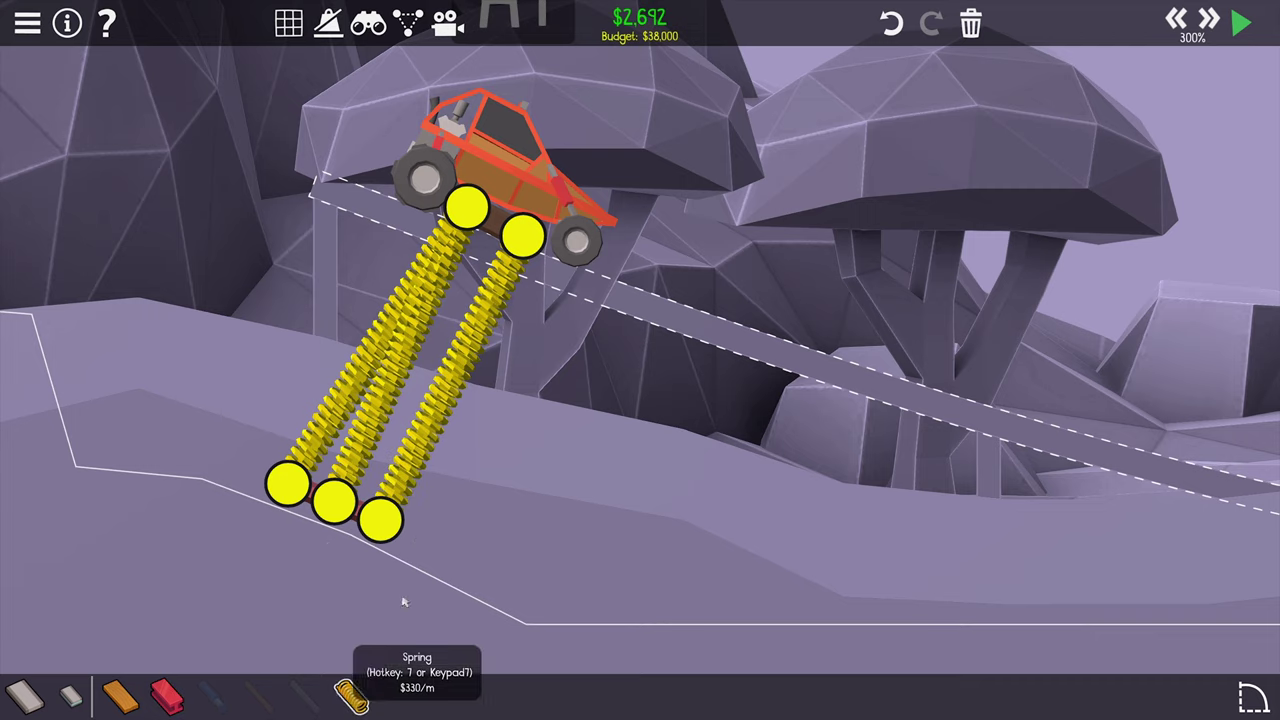
{"action": "left_click", "coordinate": [352, 695]}
{"action": "left_click_drag", "start_coordinate": [524, 233], "coordinate": [427, 548]}
{"action": "left_click", "coordinate": [165, 695]}
{"action": "left_click_drag", "start_coordinate": [425, 545], "coordinate": [383, 520]}
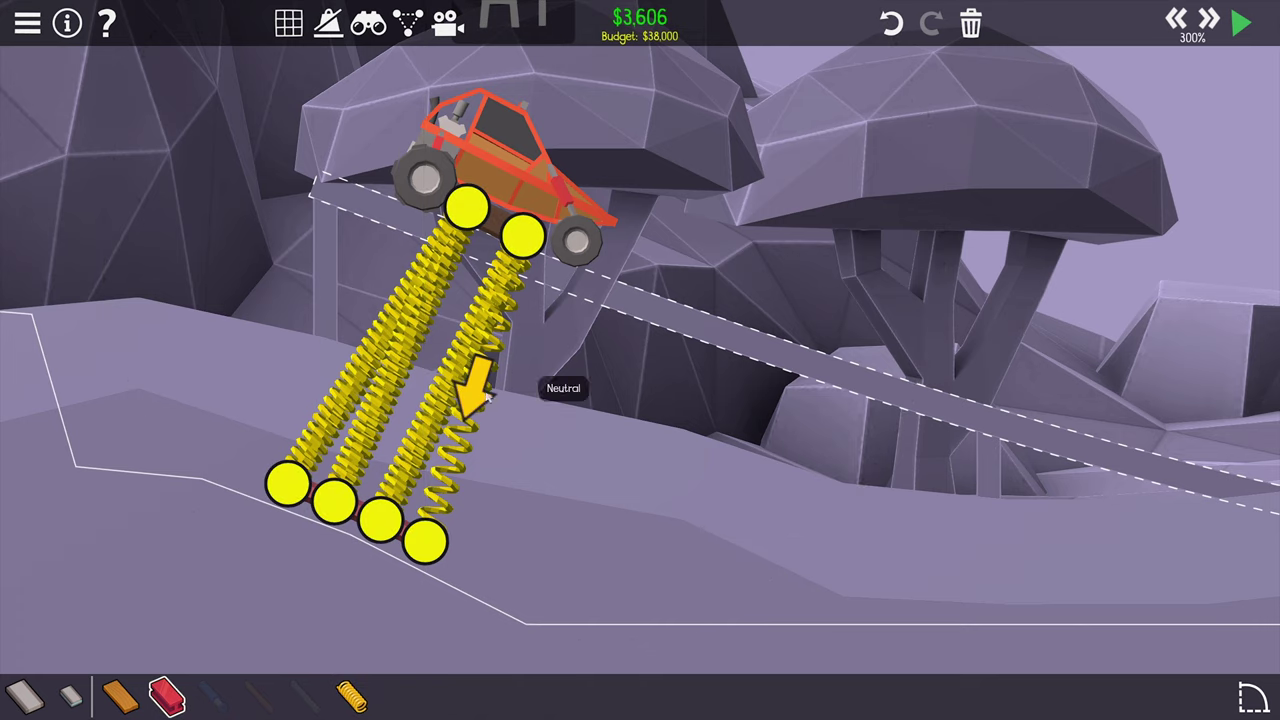
{"action": "left_click_drag", "start_coordinate": [480, 390], "coordinate": [520, 240]}
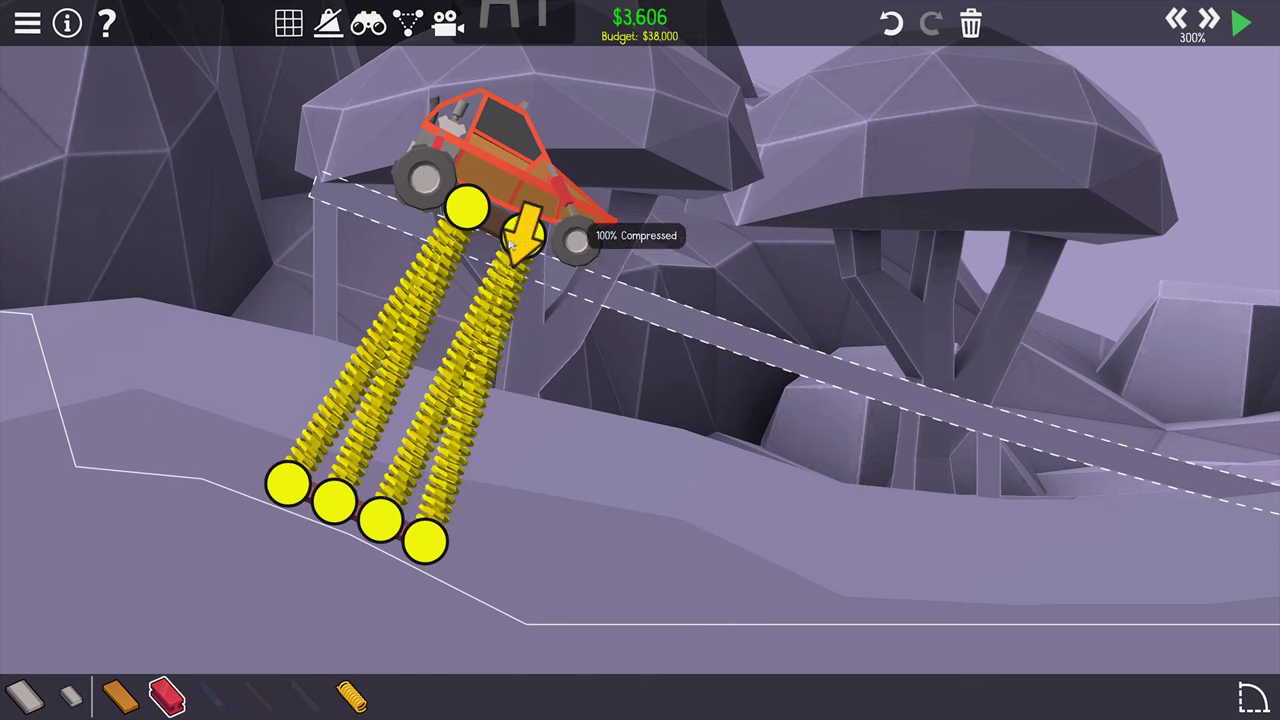
{"action": "scroll", "coordinate": [480, 300], "scroll_direction": "down", "scroll_amount": 3}
{"action": "scroll", "coordinate": [600, 310], "scroll_direction": "down", "scroll_amount": 3}
- Zoom out to show the whole level and run two launch tests
{"action": "left_click_drag", "start_coordinate": [620, 303], "coordinate": [533, 425]}
{"action": "key", "text": "space"}
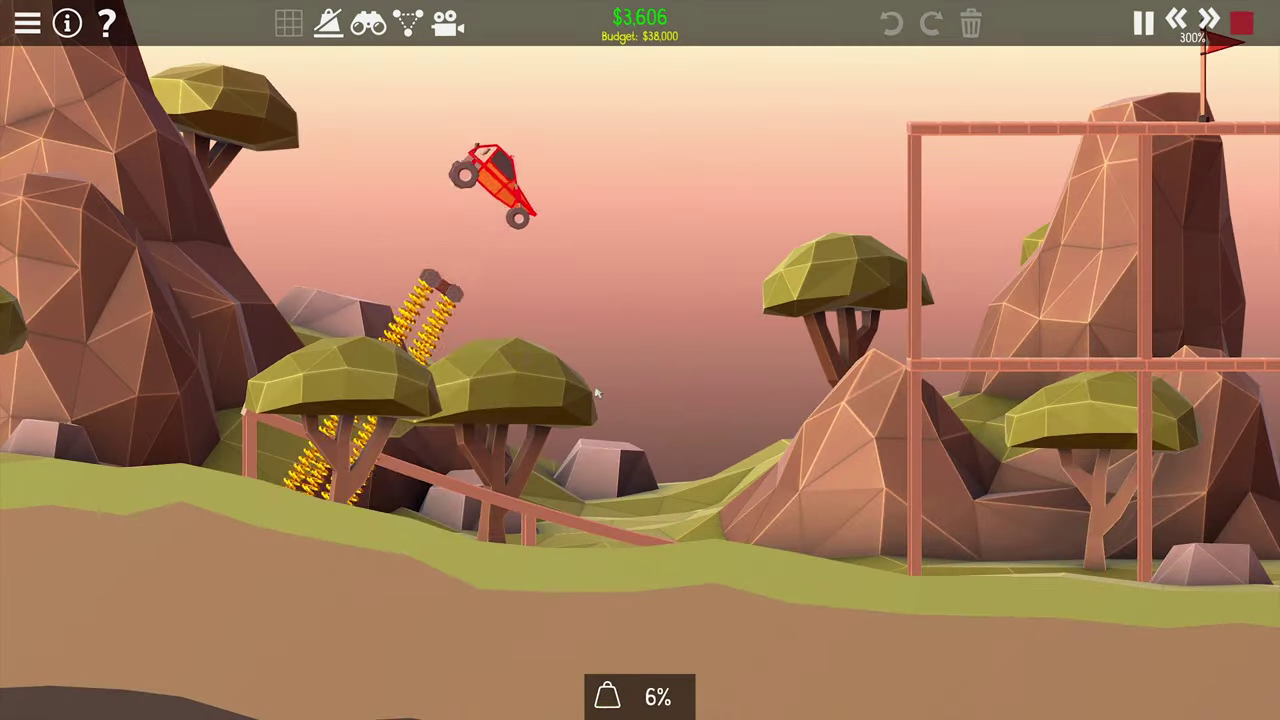
{"action": "key", "text": "space"}
{"action": "scroll", "coordinate": [637, 376], "scroll_direction": "down", "scroll_amount": 2}
{"action": "key", "text": "space"}
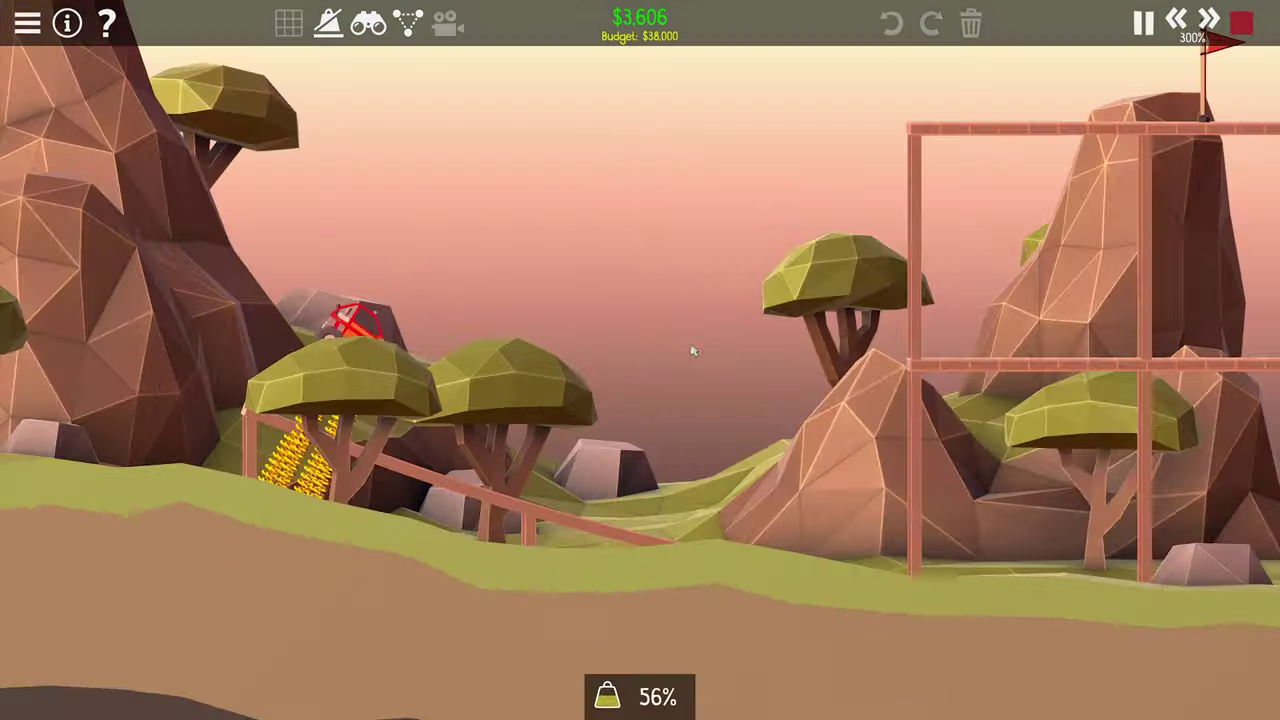
{"action": "key", "text": "space"}
{"action": "scroll", "coordinate": [637, 376], "scroll_direction": "up", "scroll_amount": 3}
{"action": "scroll", "coordinate": [337, 542], "scroll_direction": "up", "scroll_amount": 3}
{"action": "scroll", "coordinate": [337, 542], "scroll_direction": "up", "scroll_amount": 2}
{"action": "left_click", "coordinate": [351, 695]}
{"action": "scroll", "coordinate": [430, 300], "scroll_direction": "up", "scroll_amount": 3}
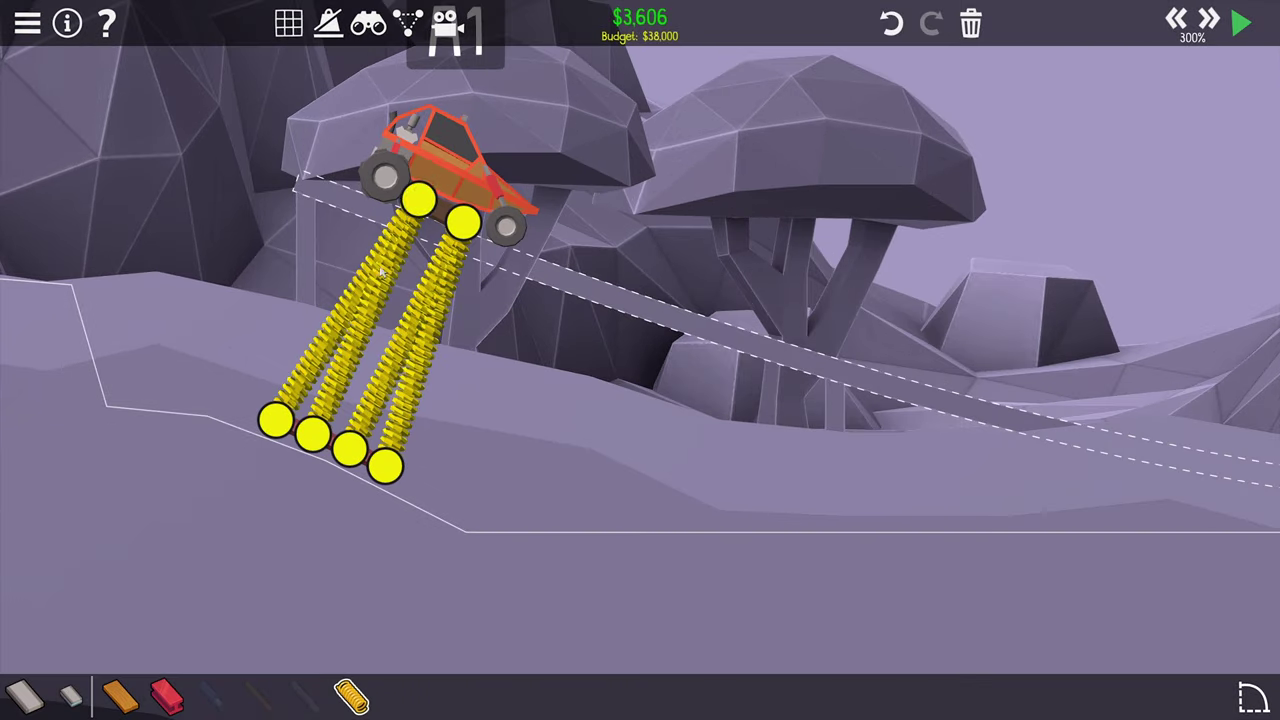
- Add a fifth spring from the car joint to the slope, fully compressed
{"action": "left_click_drag", "start_coordinate": [640, 450], "coordinate": [770, 420]}
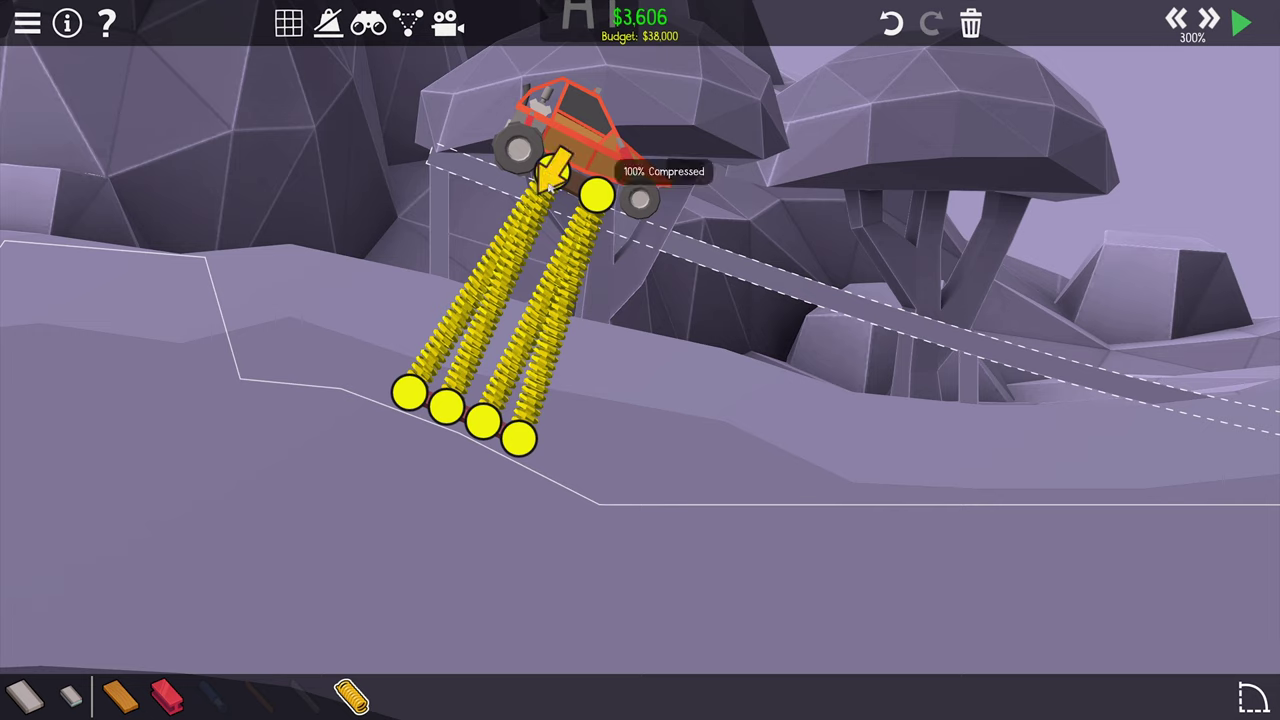
{"action": "left_click_drag", "start_coordinate": [552, 176], "coordinate": [368, 378]}
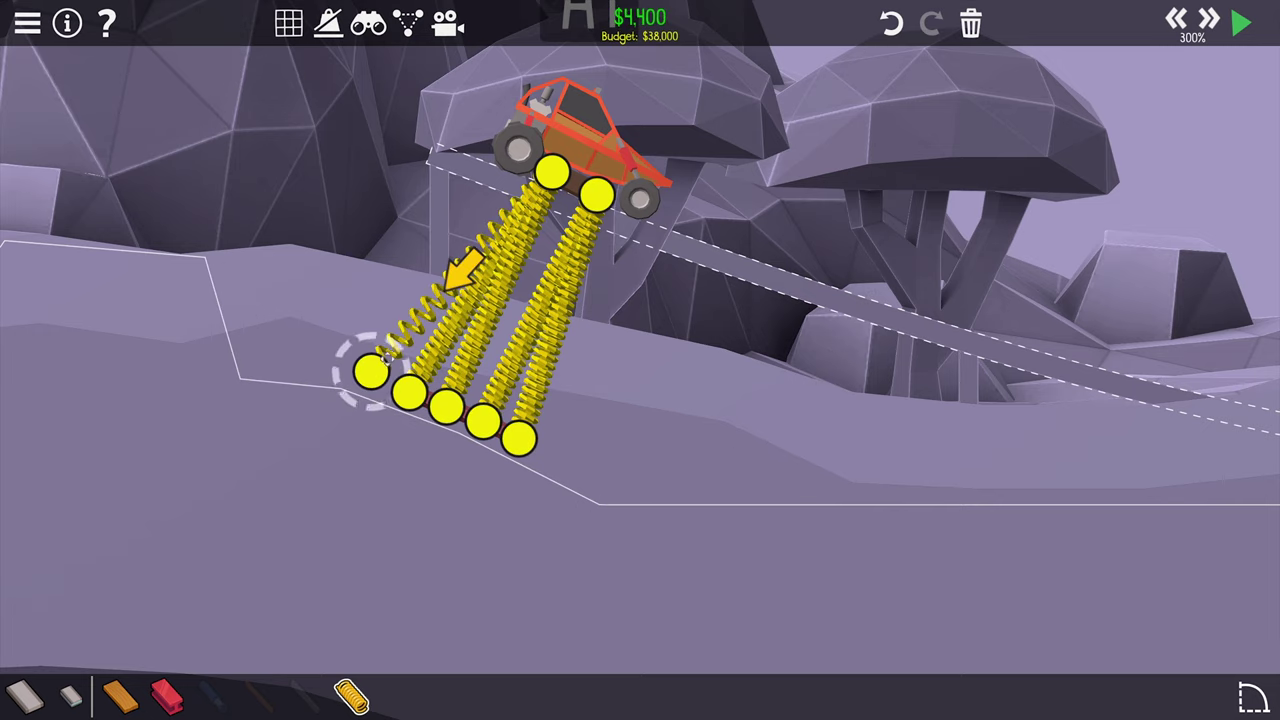
{"action": "left_click", "coordinate": [168, 697]}
{"action": "left_click_drag", "start_coordinate": [410, 395], "coordinate": [447, 402]}
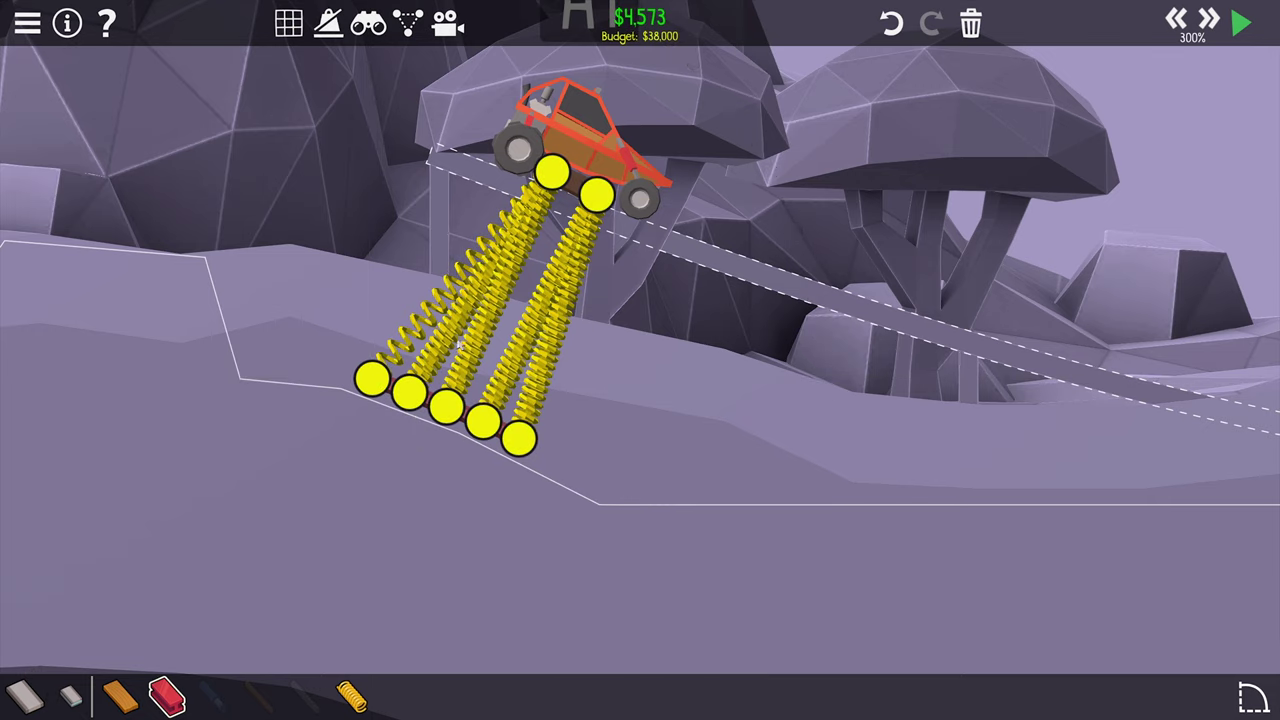
{"action": "left_click_drag", "start_coordinate": [548, 175], "coordinate": [600, 195]}
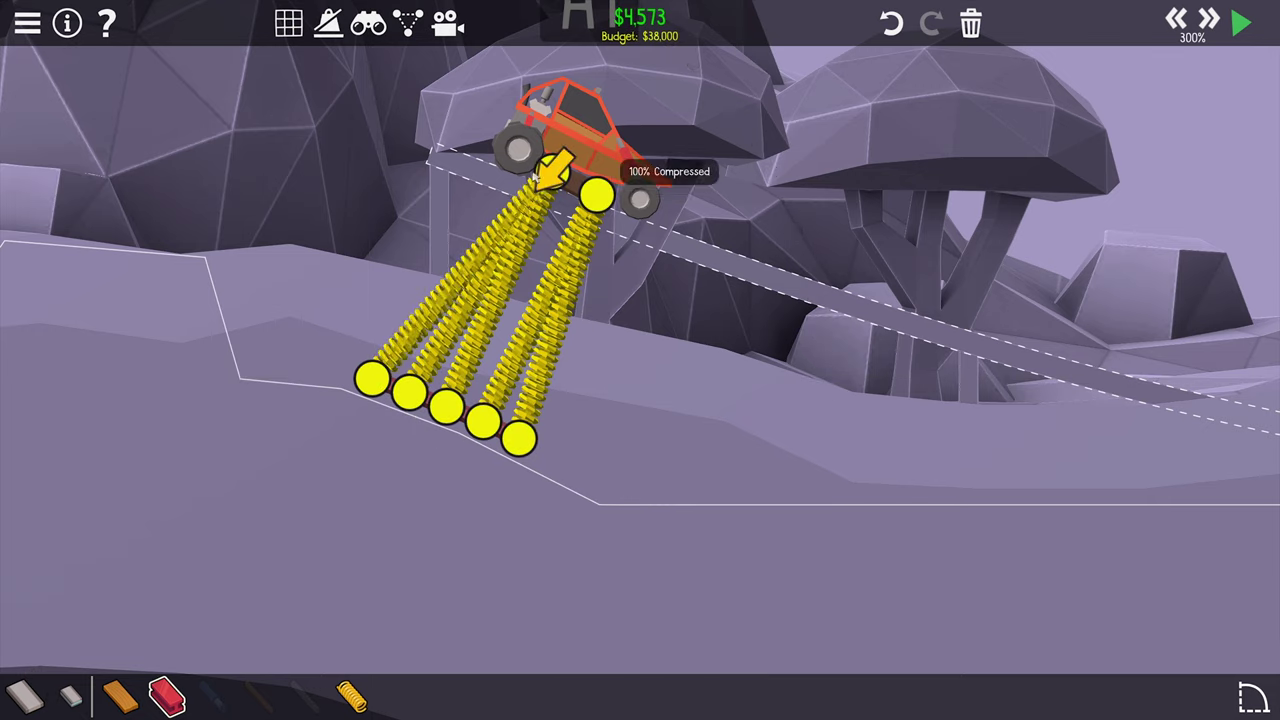
- Add two more fully compressed springs from the car joint to the left slope
{"action": "left_click", "coordinate": [350, 695]}
{"action": "left_click", "coordinate": [553, 175]}
{"action": "left_click", "coordinate": [336, 370]}
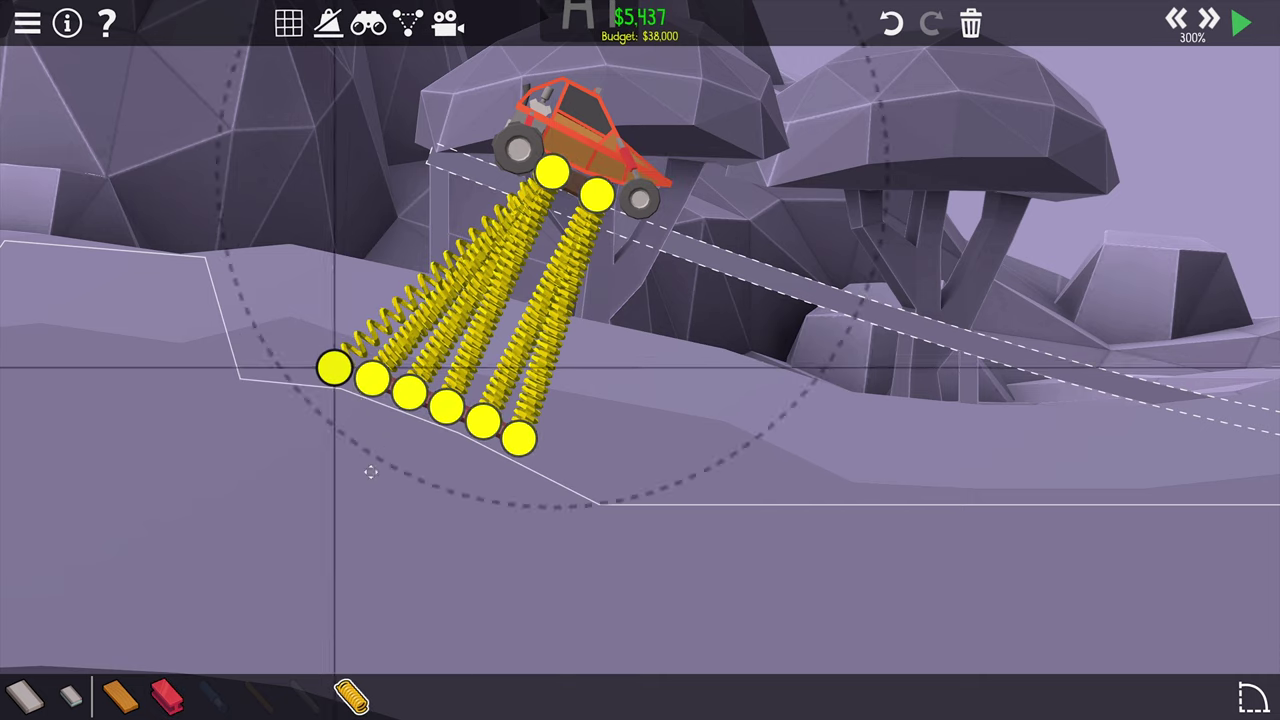
{"action": "key", "text": "3"}
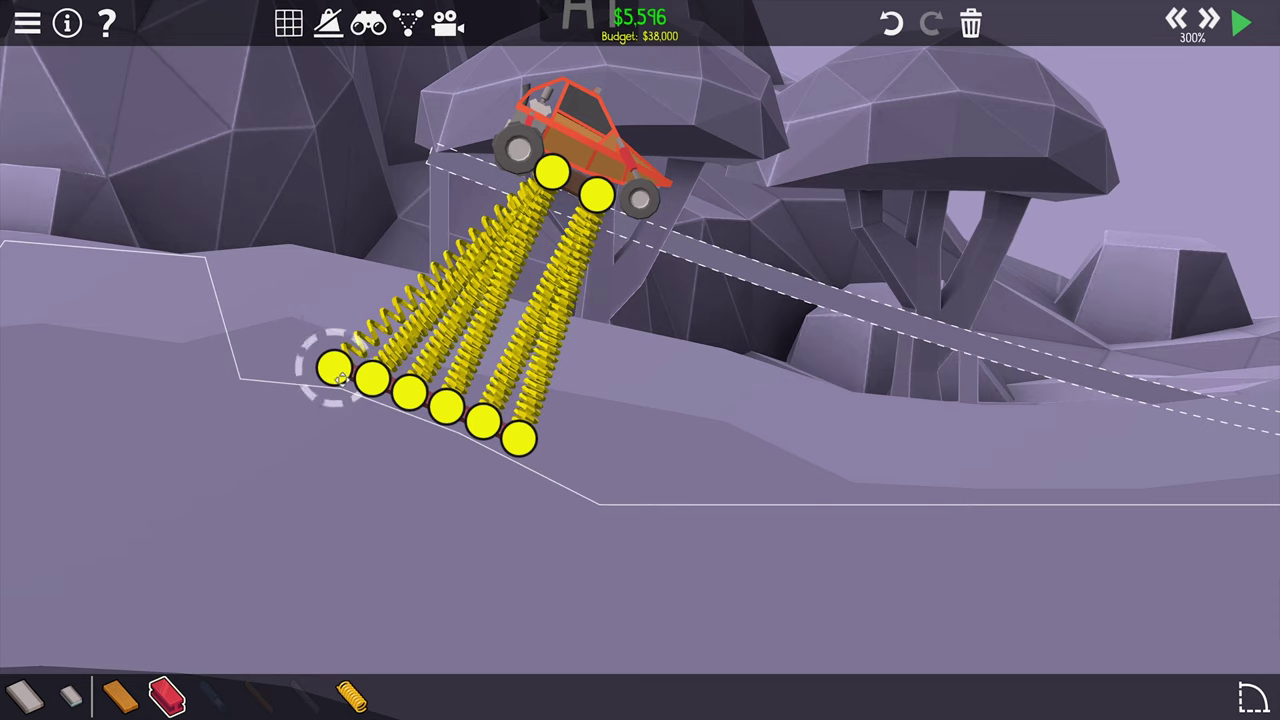
{"action": "left_click_drag", "start_coordinate": [452, 268], "coordinate": [558, 168]}
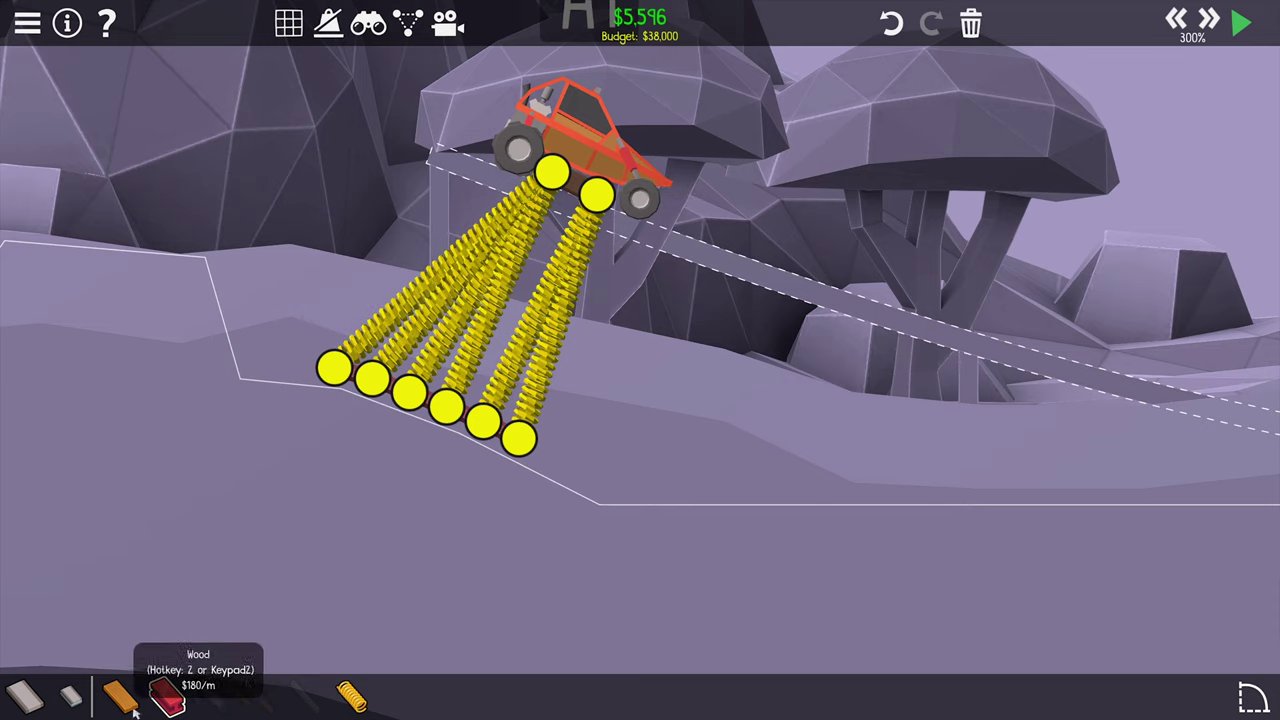
{"action": "left_click", "coordinate": [352, 695]}
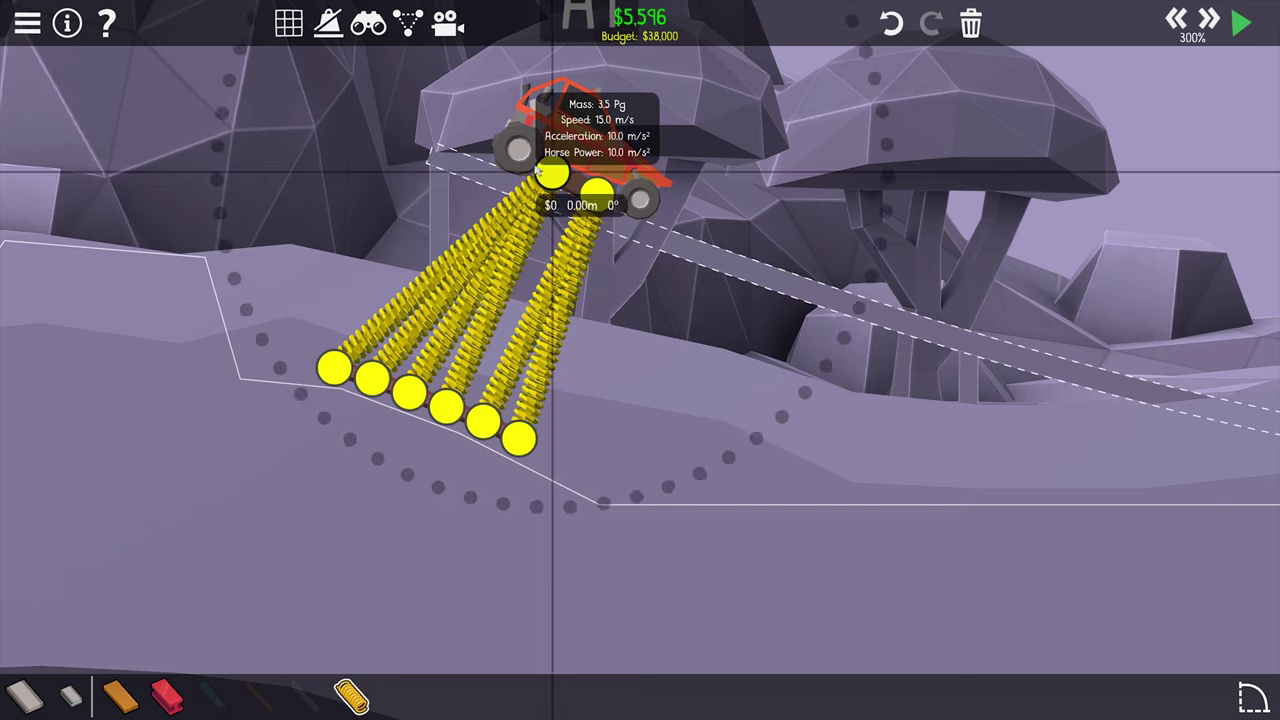
{"action": "left_click_drag", "start_coordinate": [553, 178], "coordinate": [293, 365]}
{"action": "left_click_drag", "start_coordinate": [432, 265], "coordinate": [560, 172]}
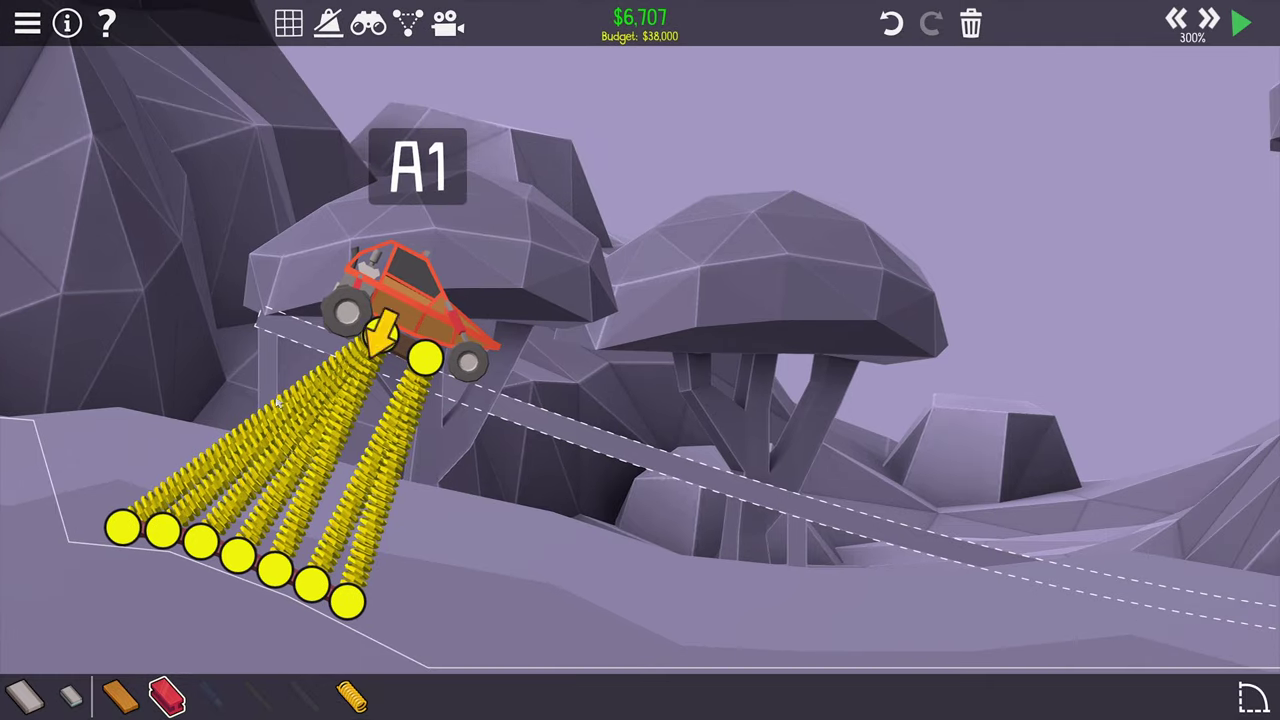
- Fan the remaining springs from the rear wheel joint down the slope, fully compressed
{"action": "left_click", "coordinate": [352, 695]}
{"action": "scroll", "coordinate": [450, 300], "scroll_direction": "up", "scroll_amount": 2}
{"action": "left_click", "coordinate": [455, 217]}
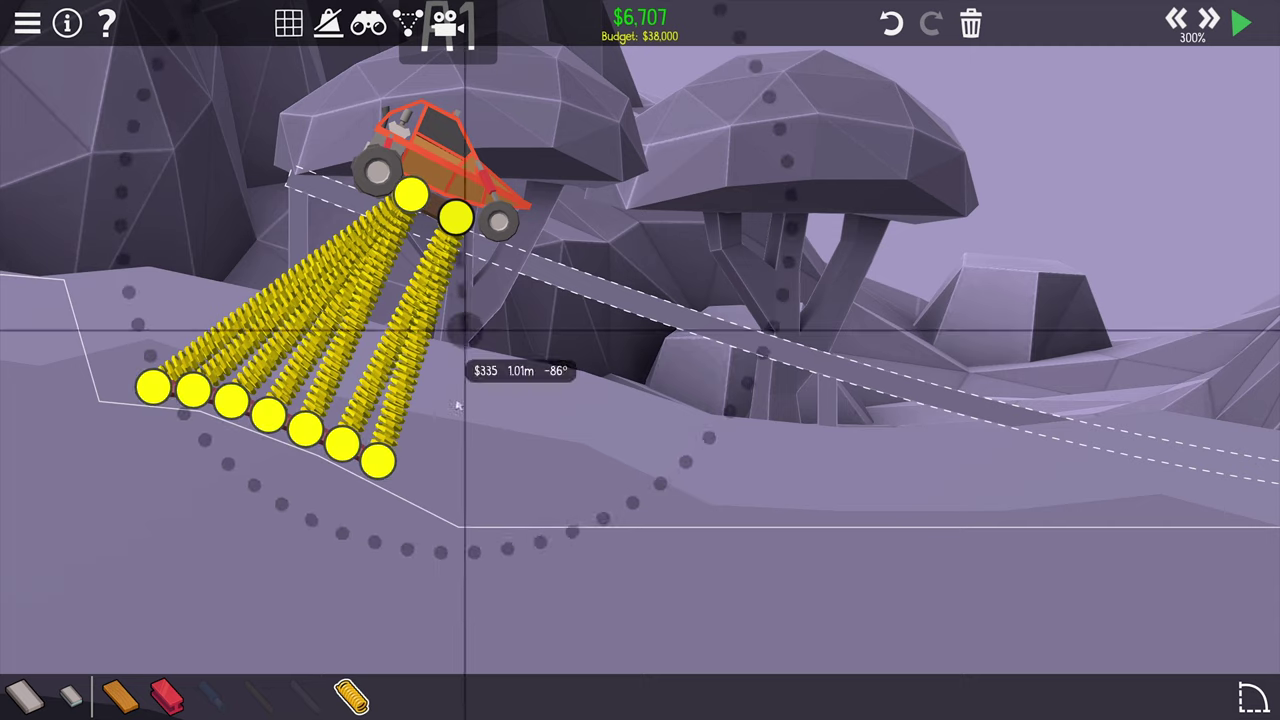
{"action": "left_click", "coordinate": [415, 478]}
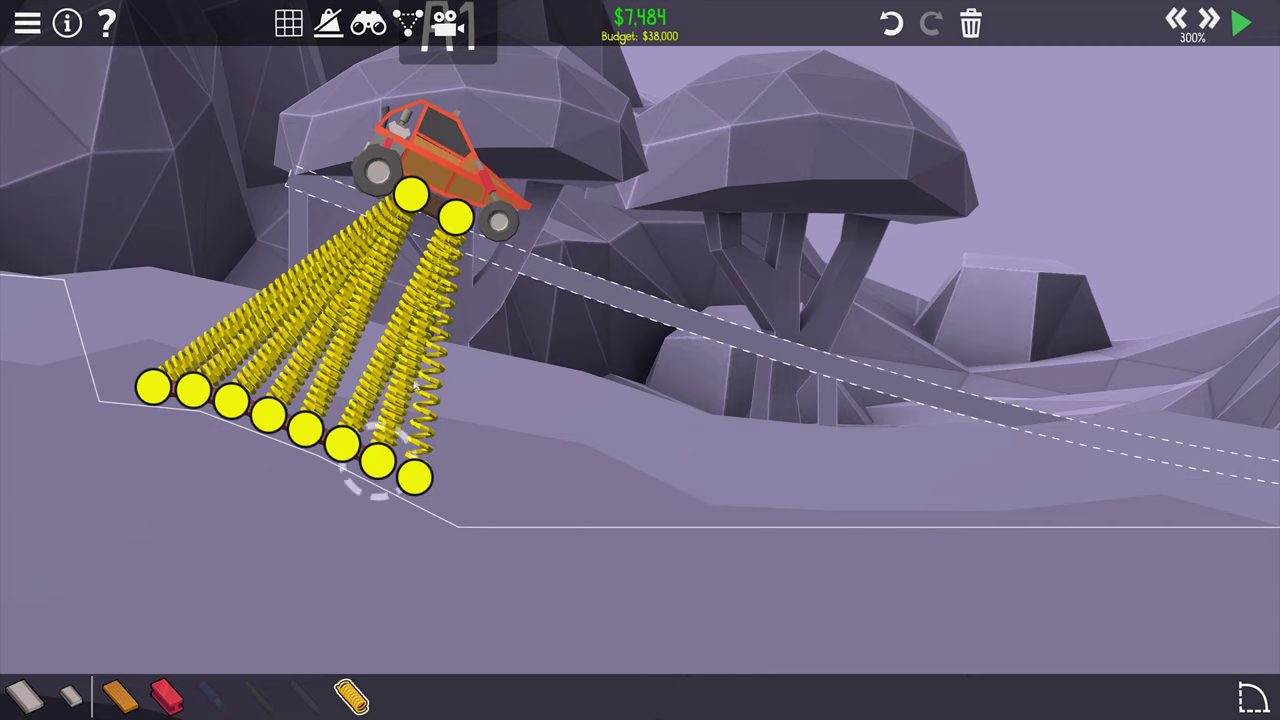
{"action": "left_click_drag", "start_coordinate": [437, 350], "coordinate": [458, 215]}
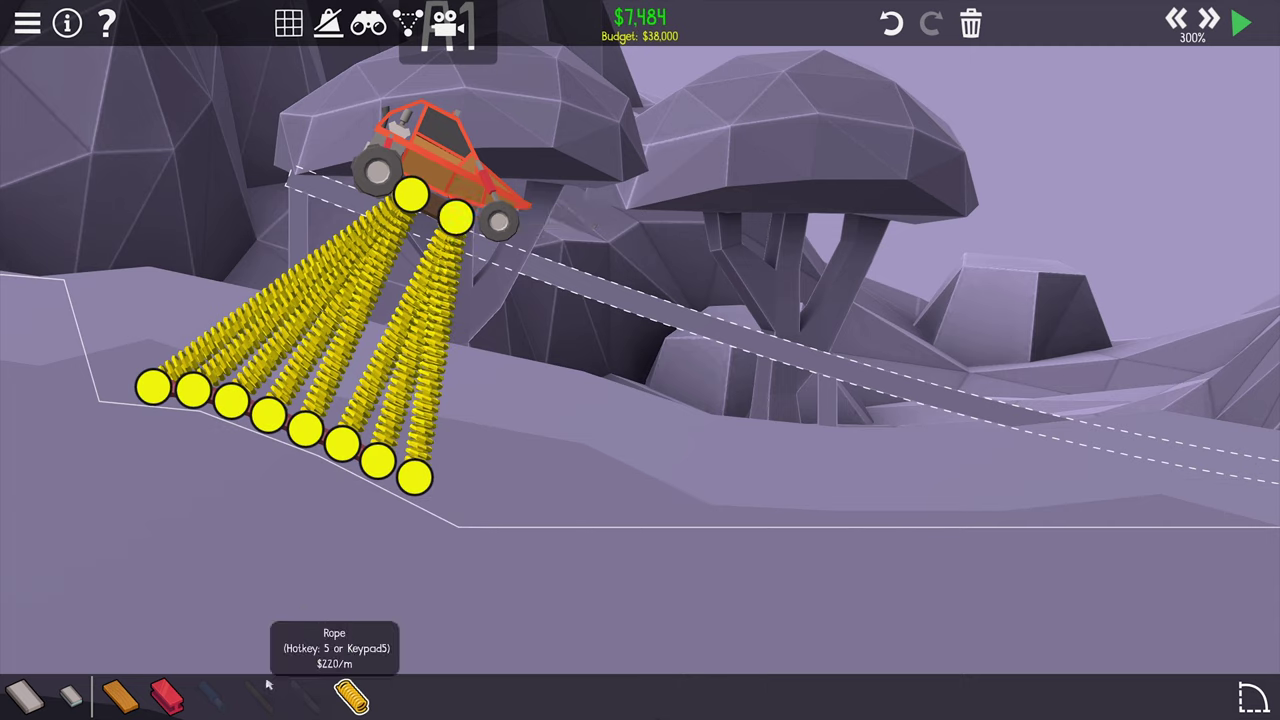
{"action": "left_click", "coordinate": [455, 217]}
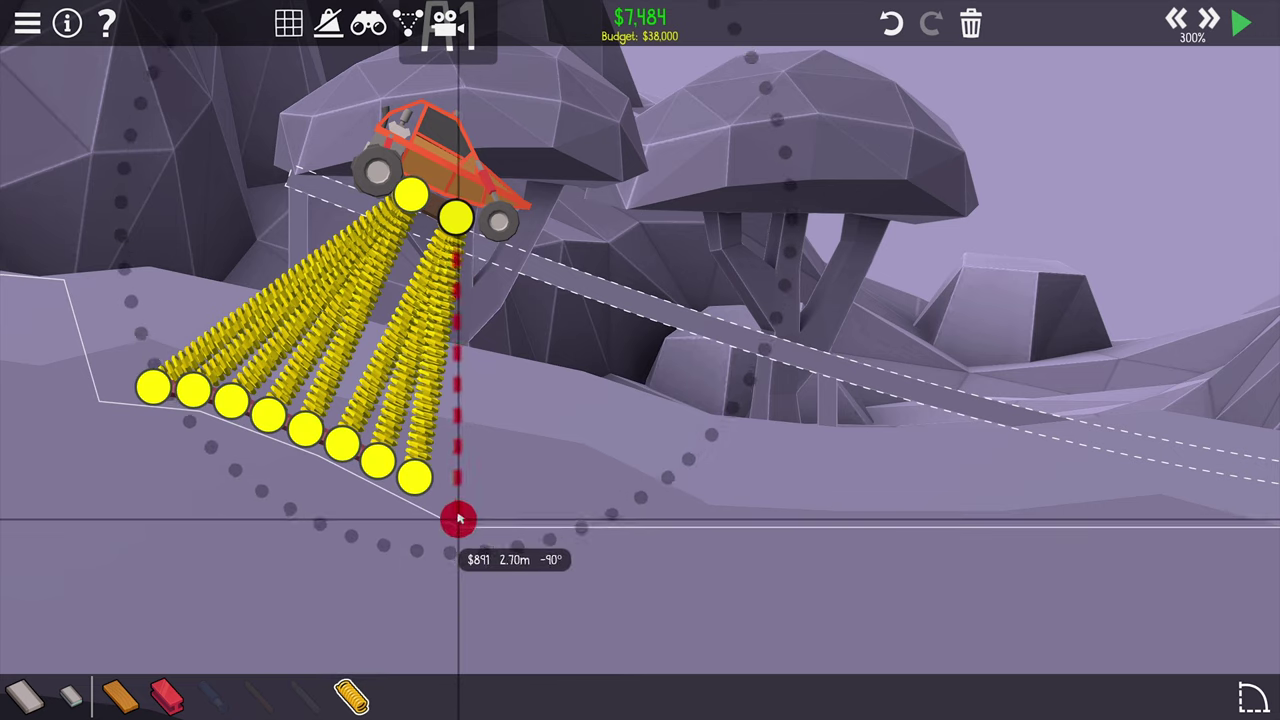
{"action": "left_click", "coordinate": [465, 505]}
{"action": "left_click_drag", "start_coordinate": [465, 505], "coordinate": [450, 490]}
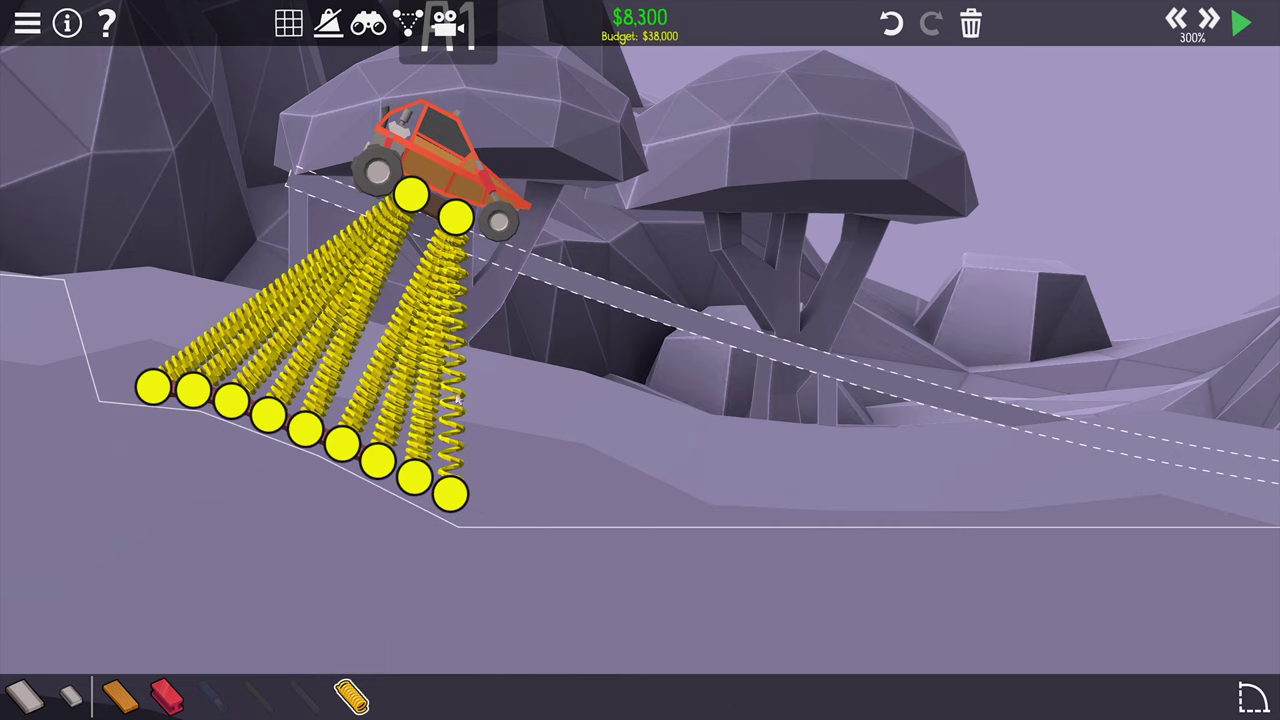
{"action": "left_click_drag", "start_coordinate": [452, 378], "coordinate": [458, 222]}
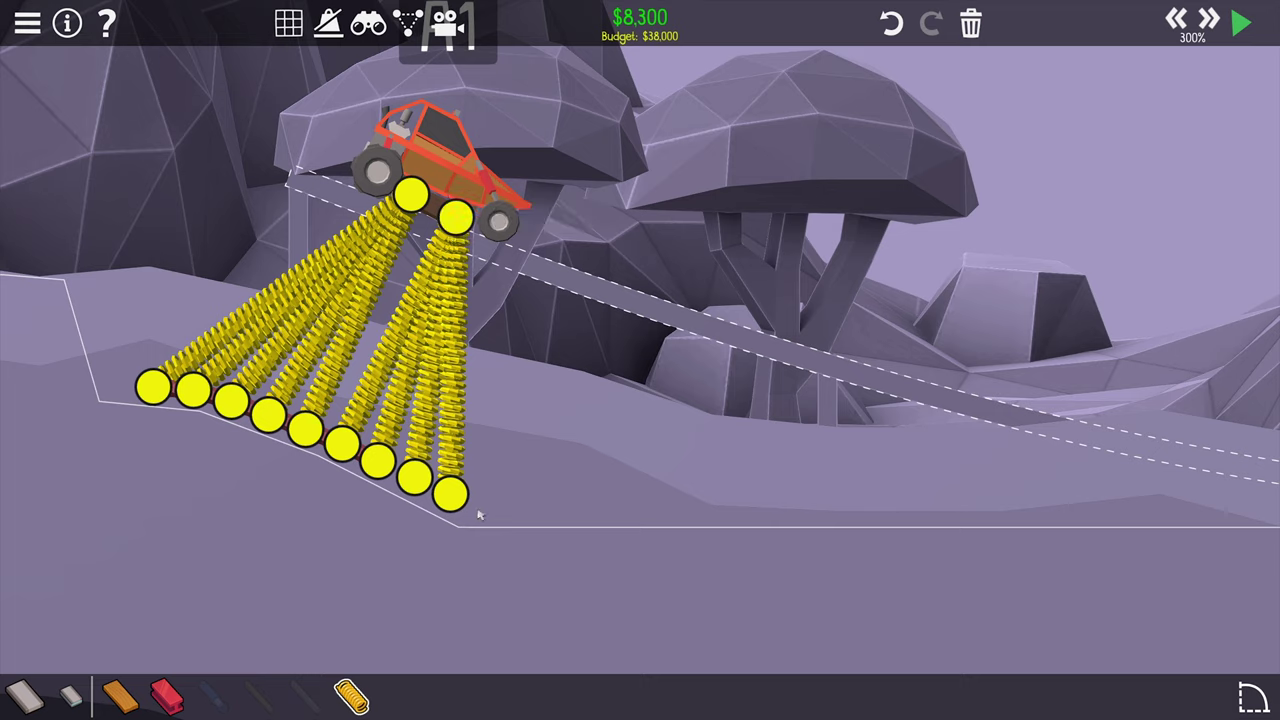
{"action": "left_click", "coordinate": [518, 472]}
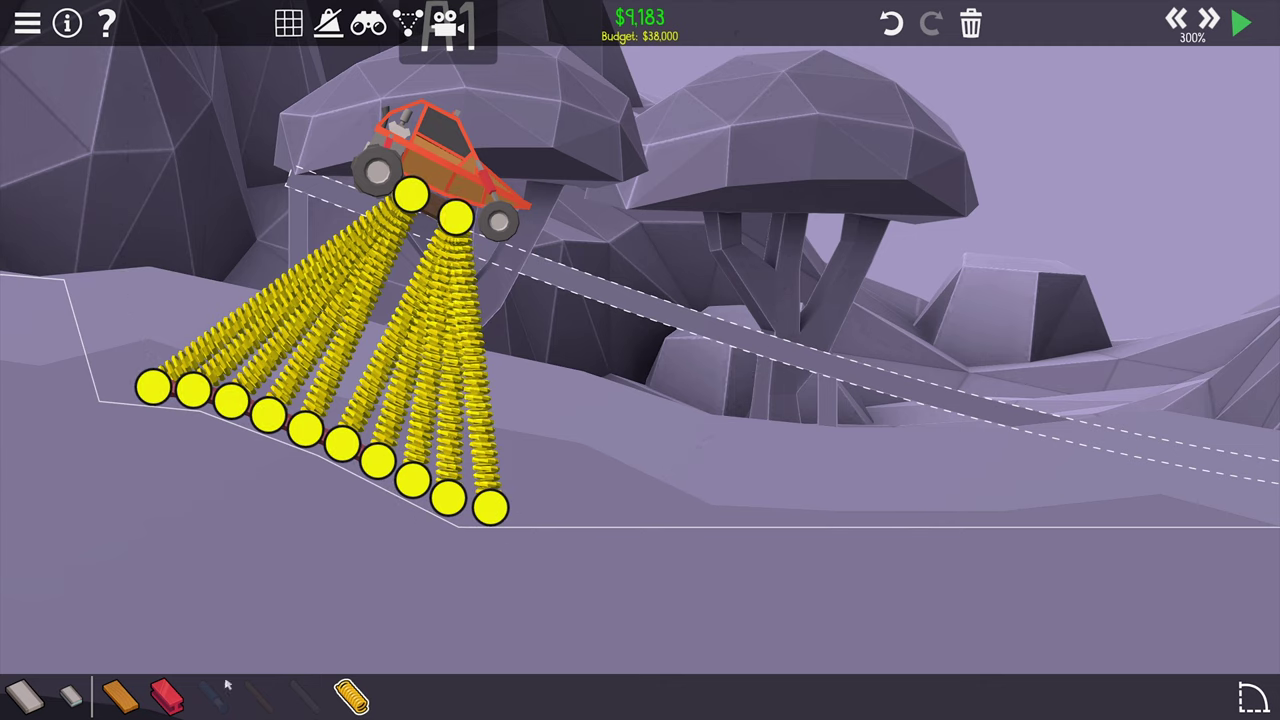
{"action": "left_click", "coordinate": [375, 465]}
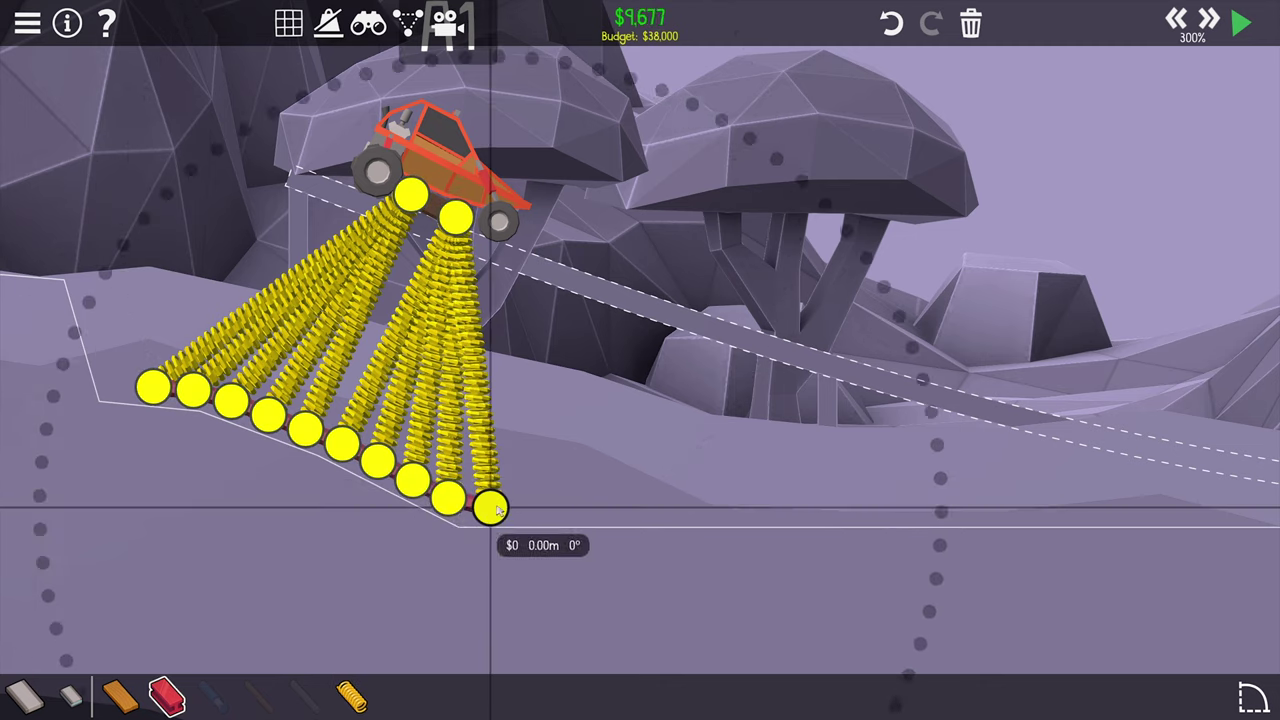
{"action": "scroll", "coordinate": [500, 480], "scroll_direction": "down", "scroll_amount": 3}
{"action": "key", "text": "space"}
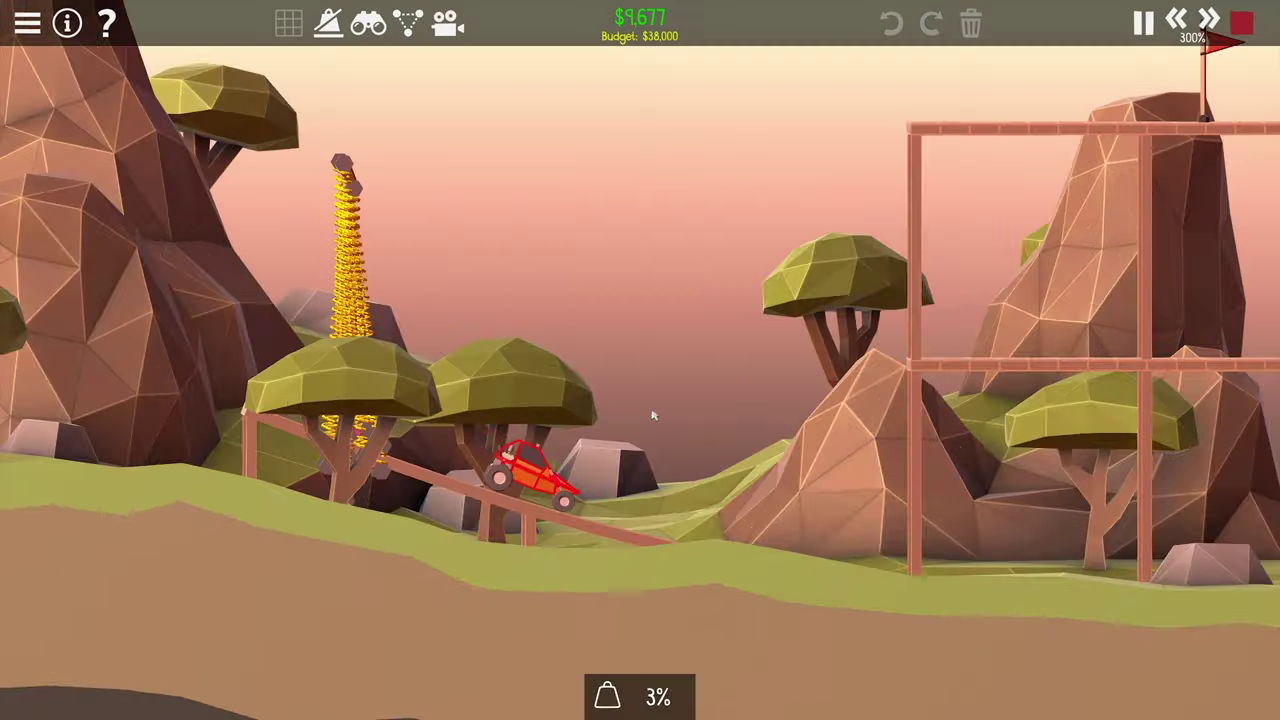
{"action": "key", "text": "space"}
{"action": "key", "text": "space"}
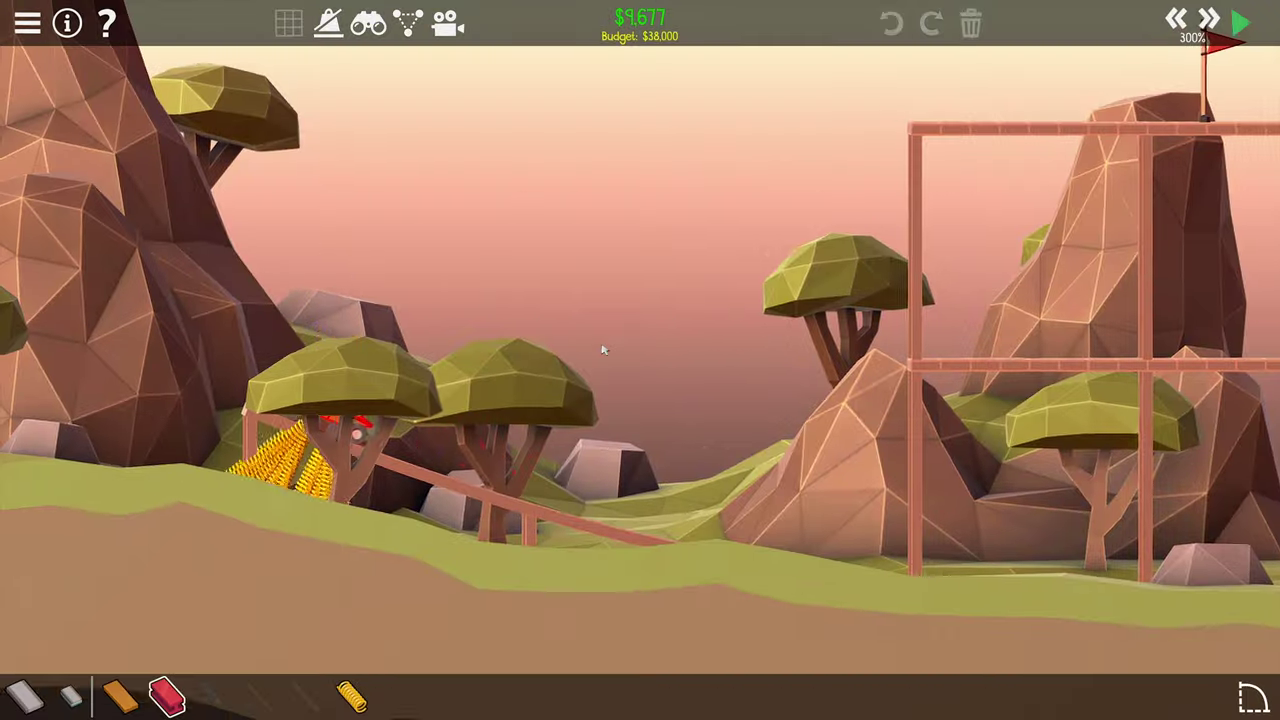
{"action": "key", "text": "space"}
{"action": "key", "text": "space"}
{"action": "key", "text": "space"}
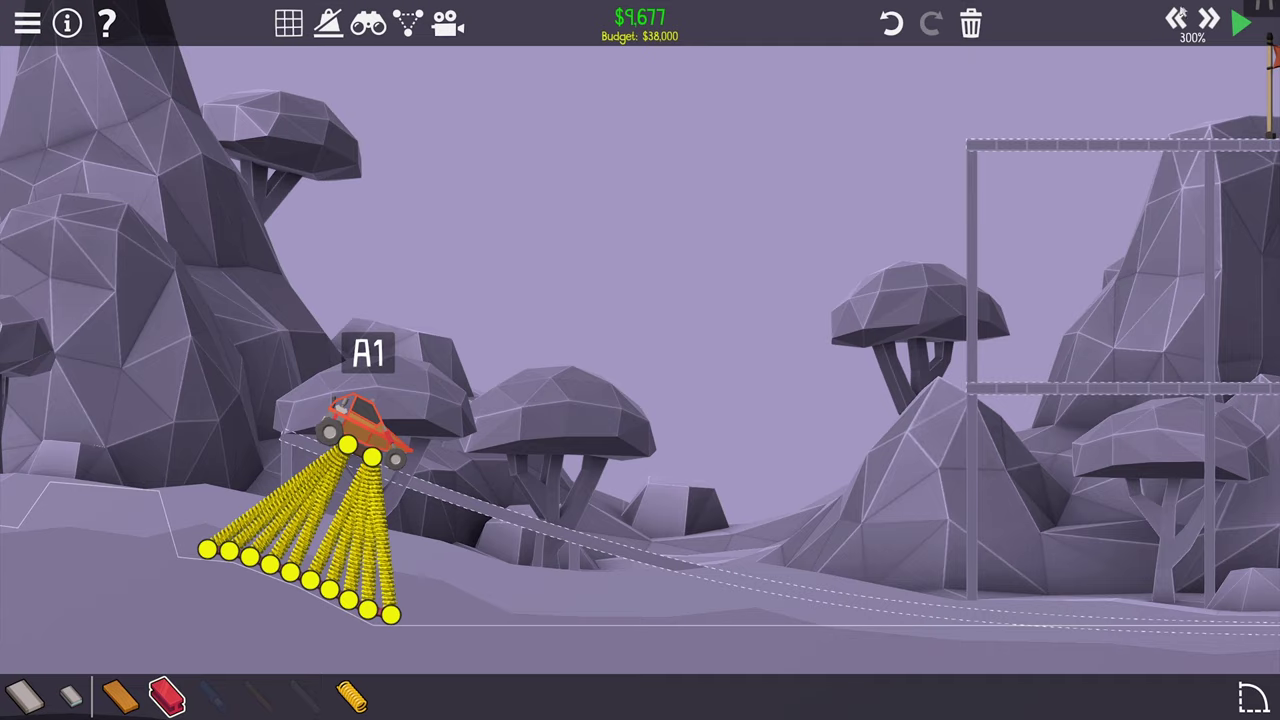
{"action": "scroll", "coordinate": [428, 456], "scroll_direction": "up", "scroll_amount": 3}
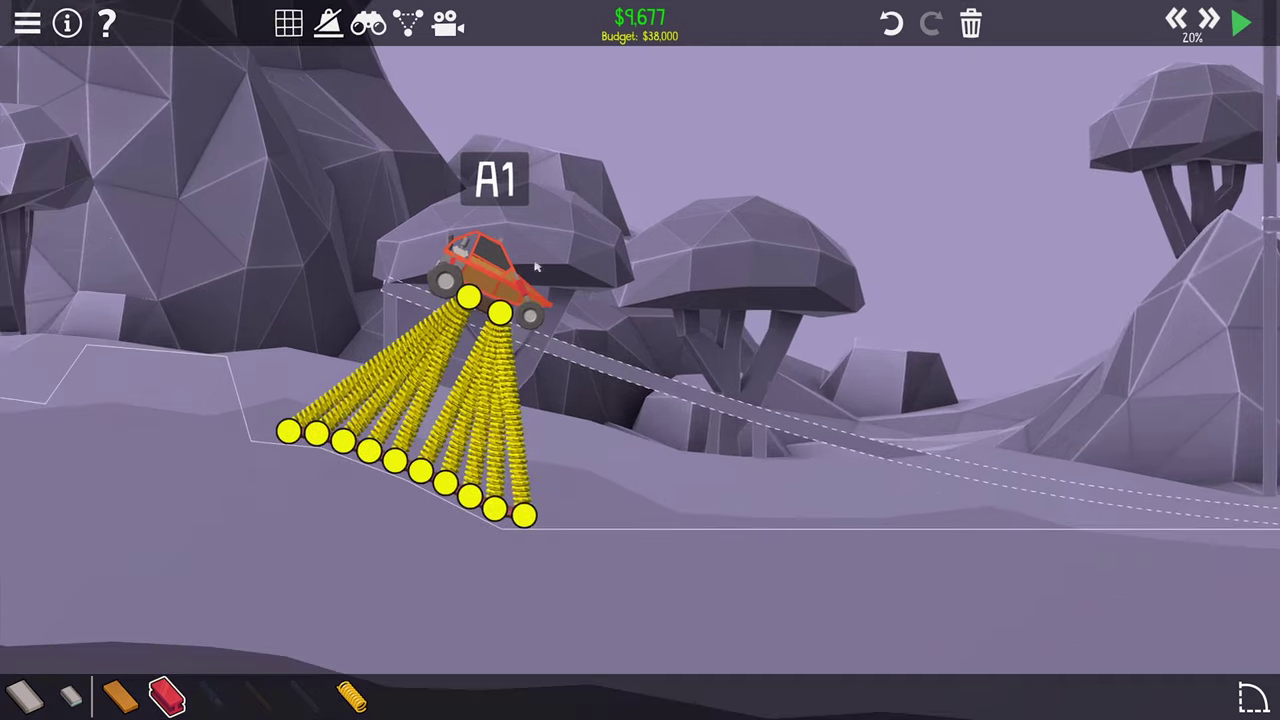
{"action": "key", "text": "space"}
{"action": "key", "text": "space"}
{"action": "key", "text": "space"}
{"action": "key", "text": "space"}
{"action": "key", "text": "space"}
{"action": "key", "text": "space"}
{"action": "key", "text": "space"}
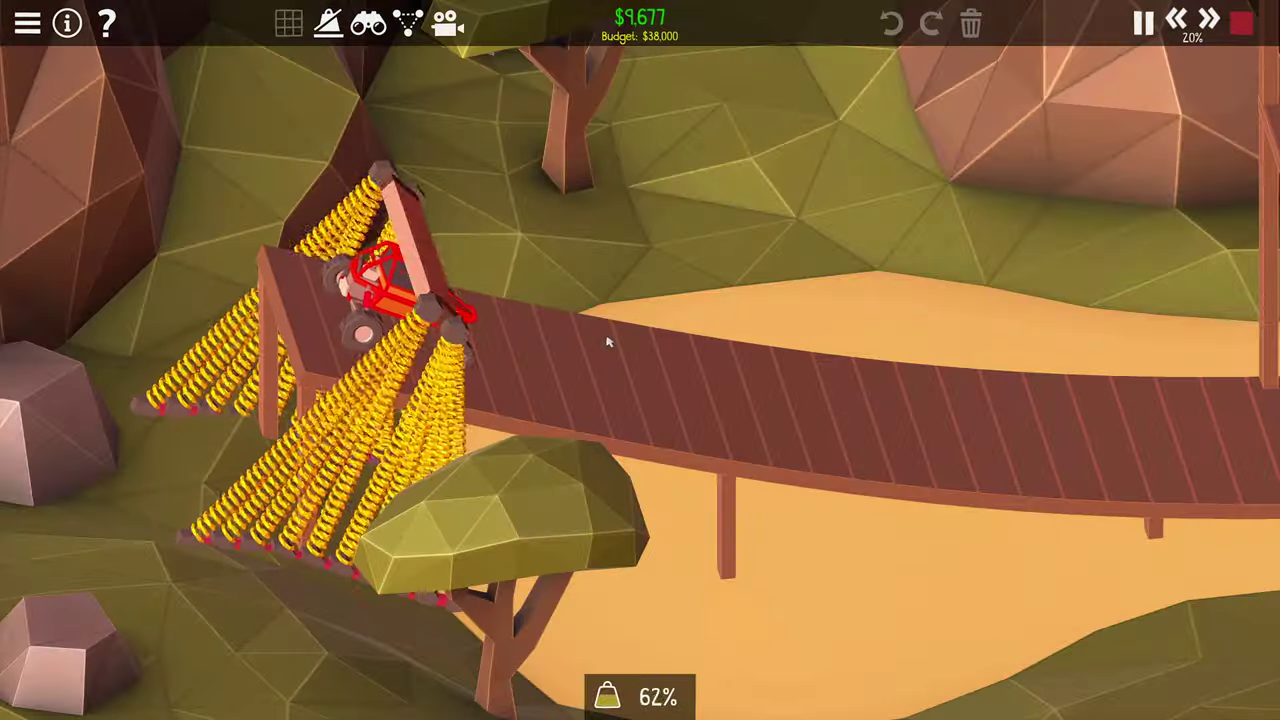
{"action": "key", "text": "space"}
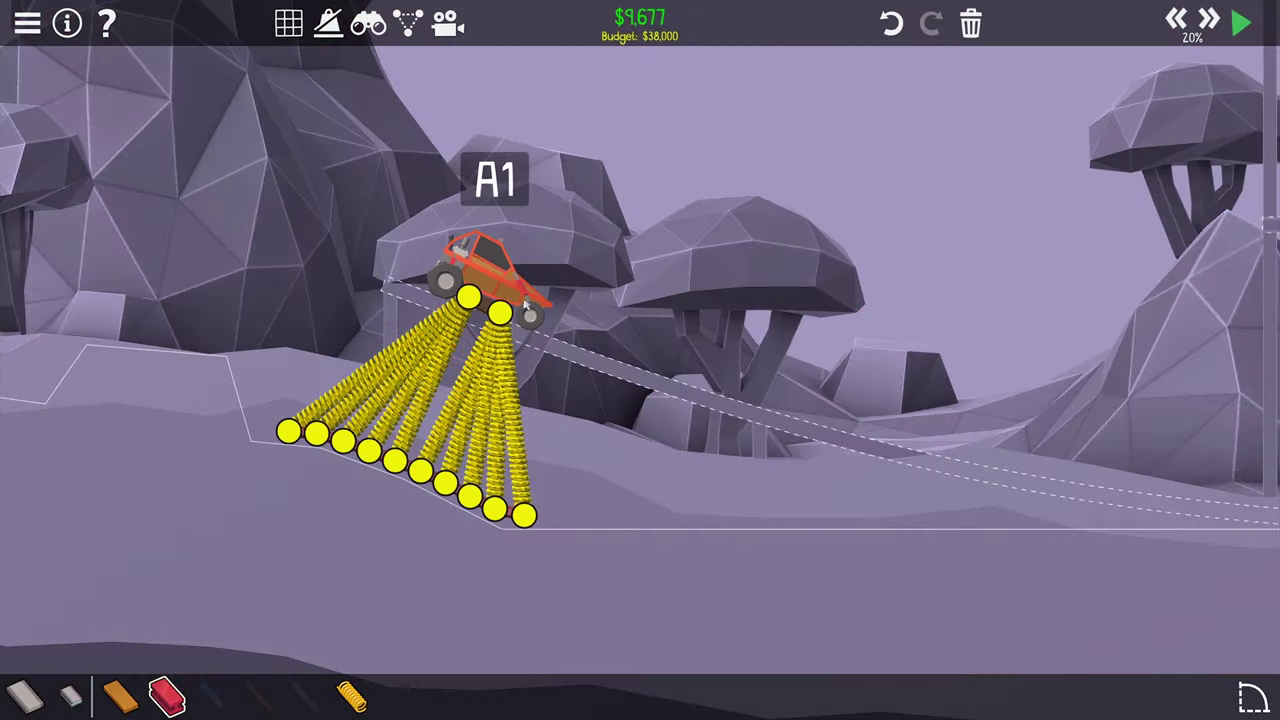
{"action": "key", "text": "space"}
{"action": "key", "text": "space"}
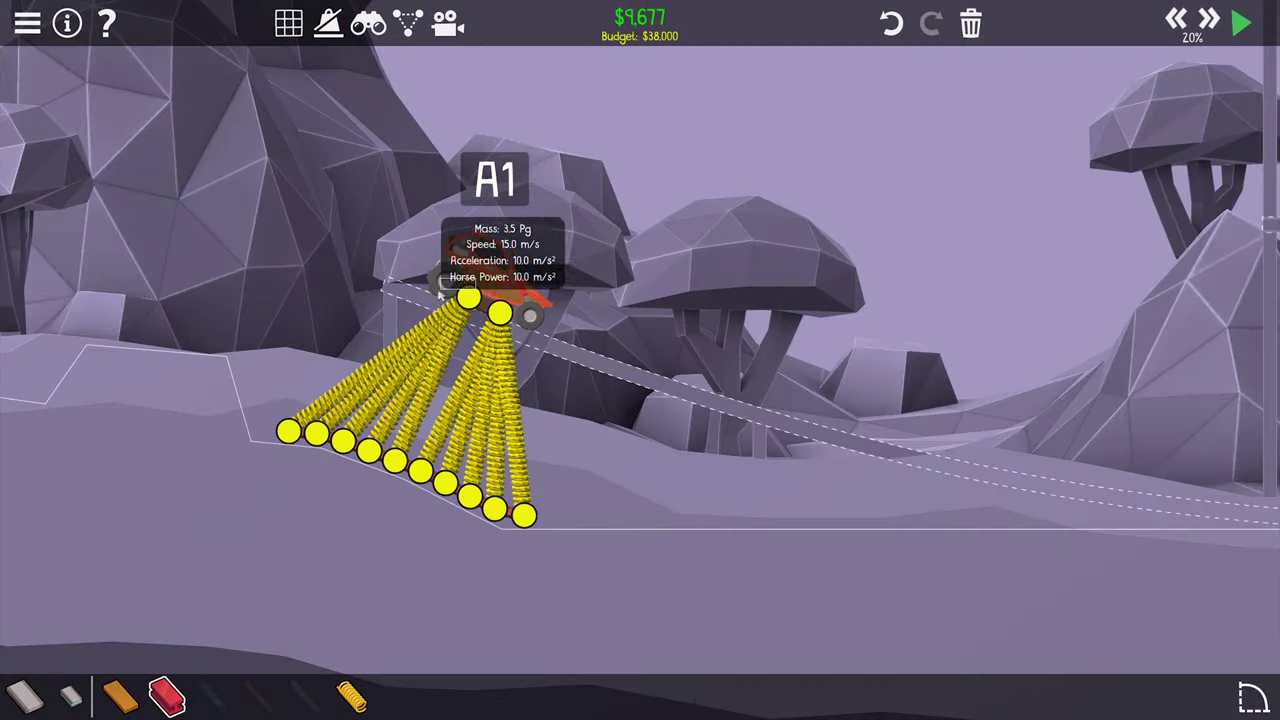
- Save the bridge to a named slot from the pause menu
{"action": "left_click", "coordinate": [470, 300]}
{"action": "key", "text": "Escape"}
{"action": "key", "text": "Escape"}
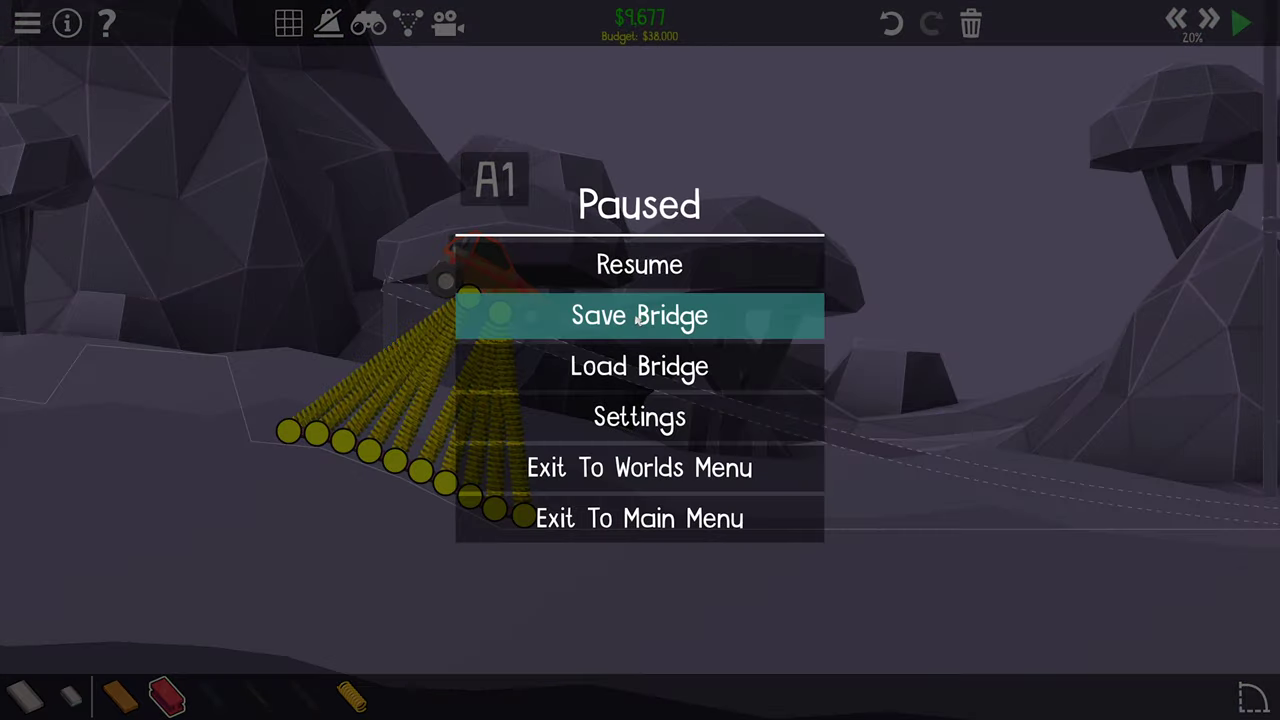
{"action": "left_click", "coordinate": [637, 317]}
{"action": "type", "text": "Bug"}
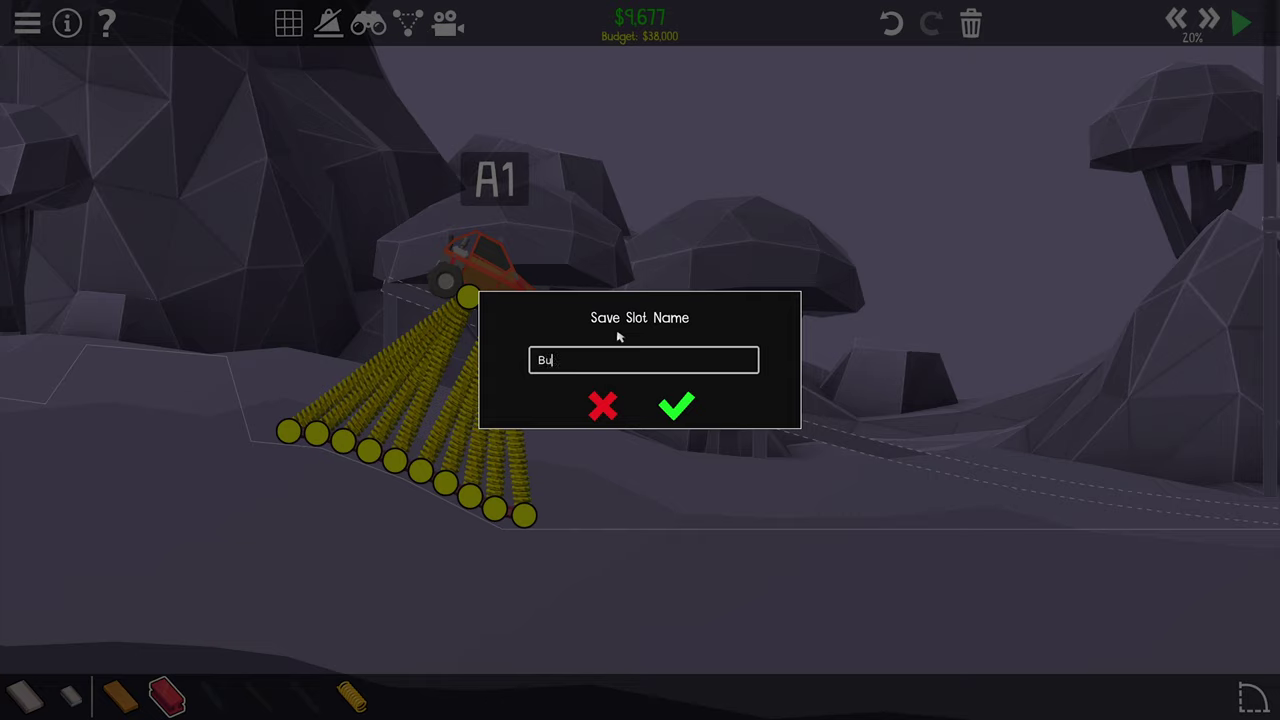
{"action": "key", "text": "Return"}
{"action": "scroll", "coordinate": [598, 303], "scroll_direction": "up", "scroll_amount": 3}
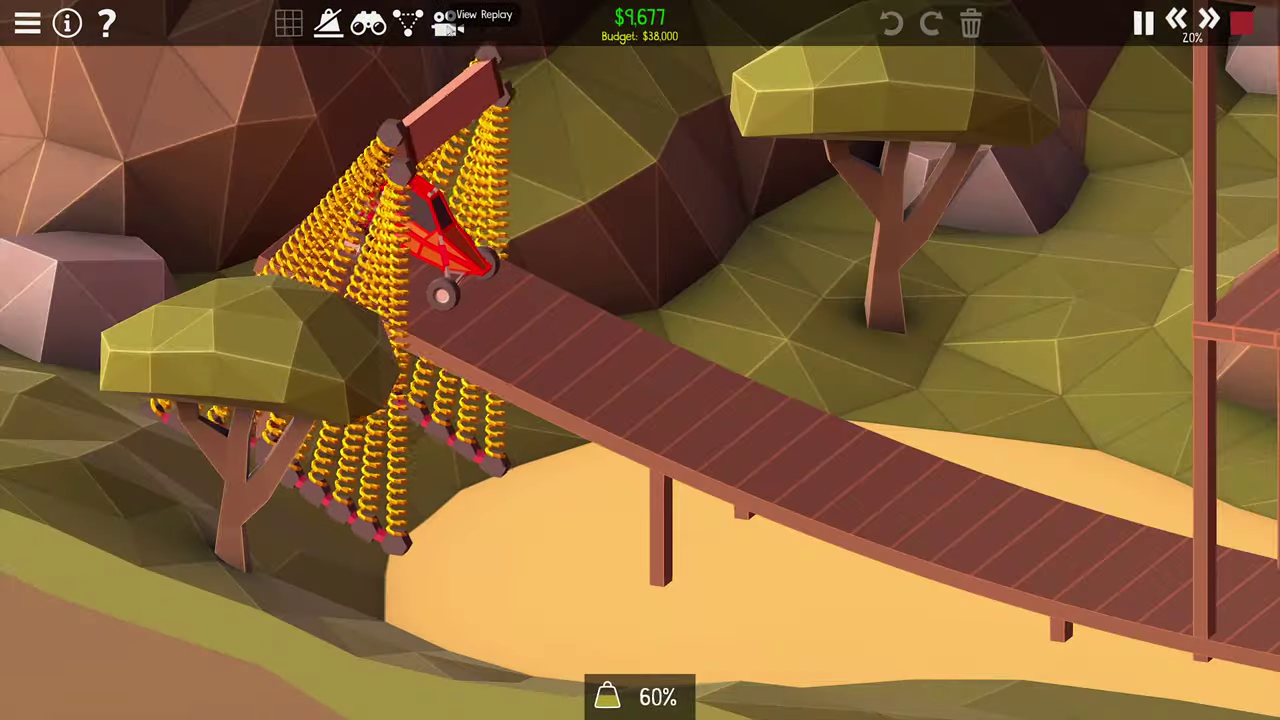
- Save the replay video locally to the Replays folder
{"action": "left_click", "coordinate": [446, 22]}
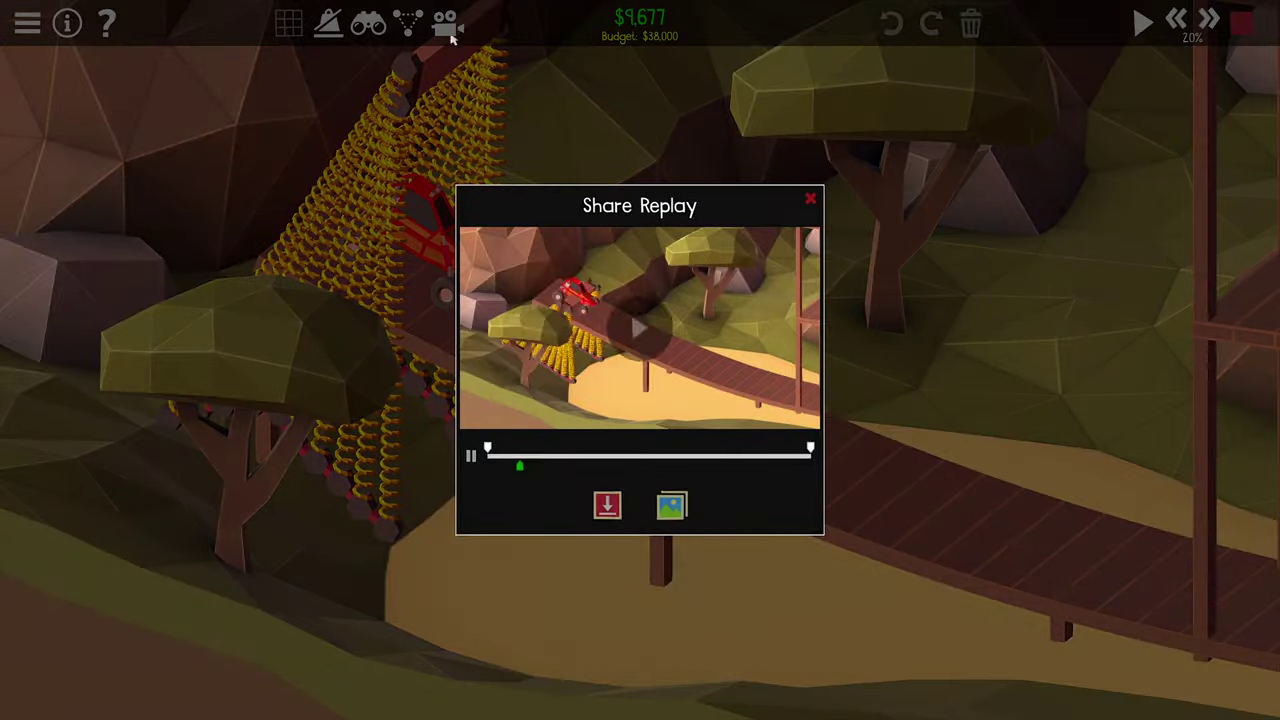
{"action": "left_click", "coordinate": [608, 505]}
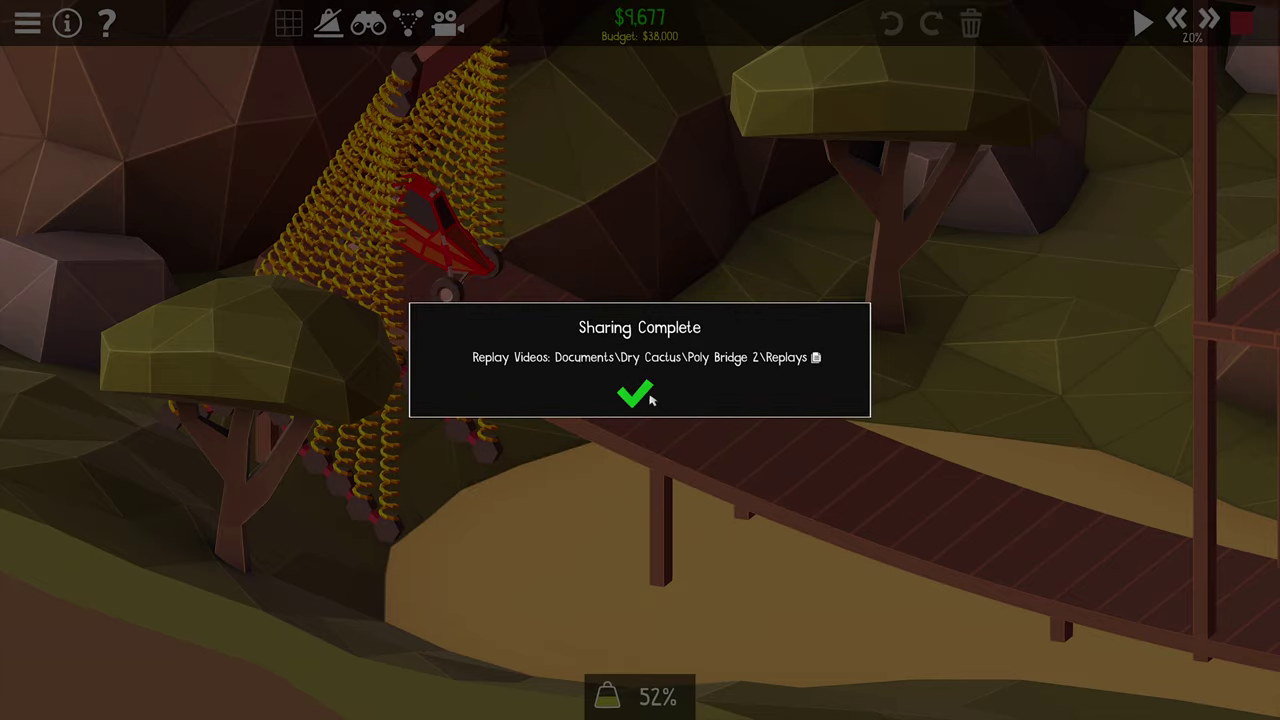
{"action": "left_click", "coordinate": [650, 398]}
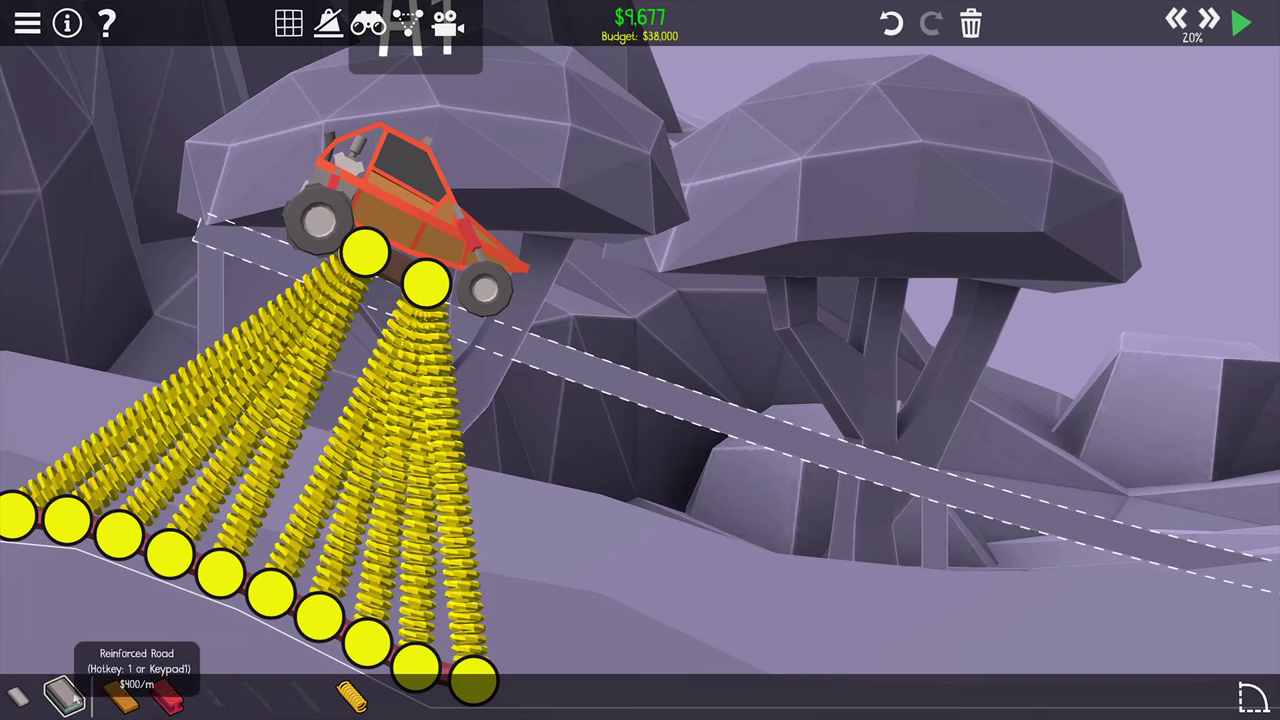
- Adjust the road plank's end joints between the two spring bundles
{"action": "key", "text": "space"}
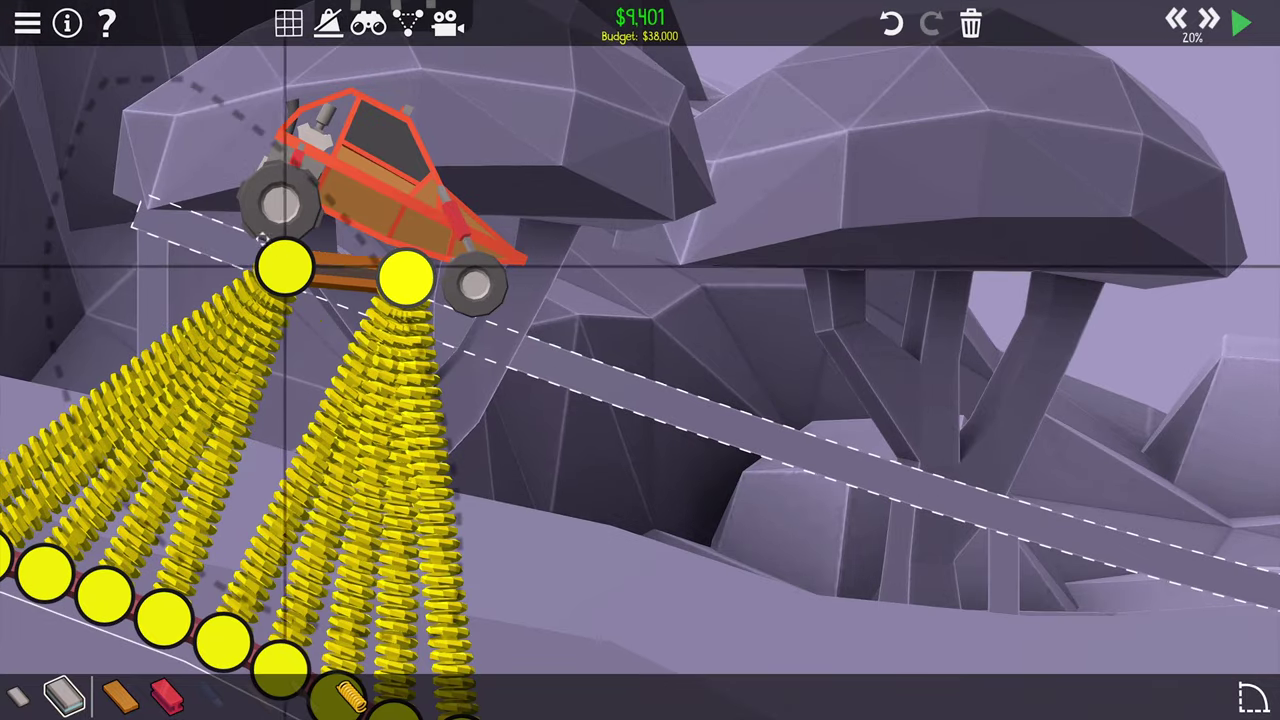
{"action": "left_click_drag", "start_coordinate": [285, 270], "coordinate": [233, 258]}
{"action": "left_click_drag", "start_coordinate": [430, 322], "coordinate": [467, 338]}
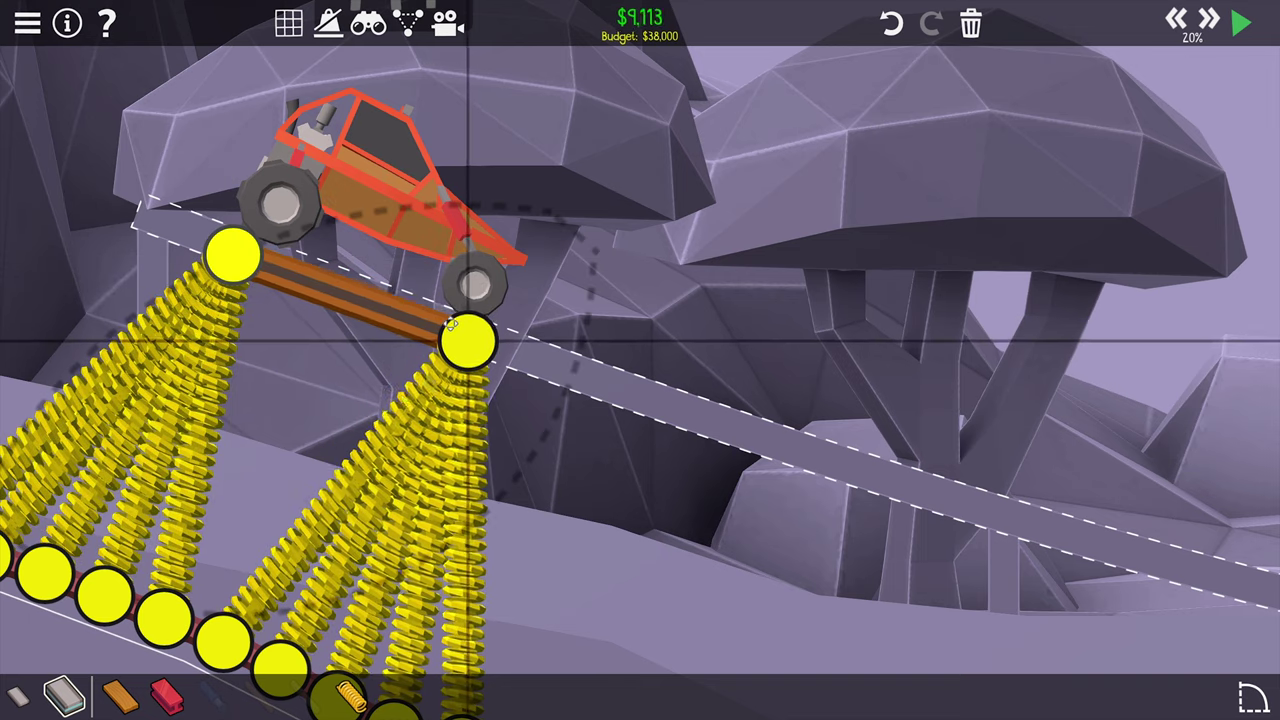
{"action": "left_click_drag", "start_coordinate": [233, 258], "coordinate": [285, 300]}
{"action": "scroll", "coordinate": [470, 338], "scroll_direction": "down", "scroll_amount": 3}
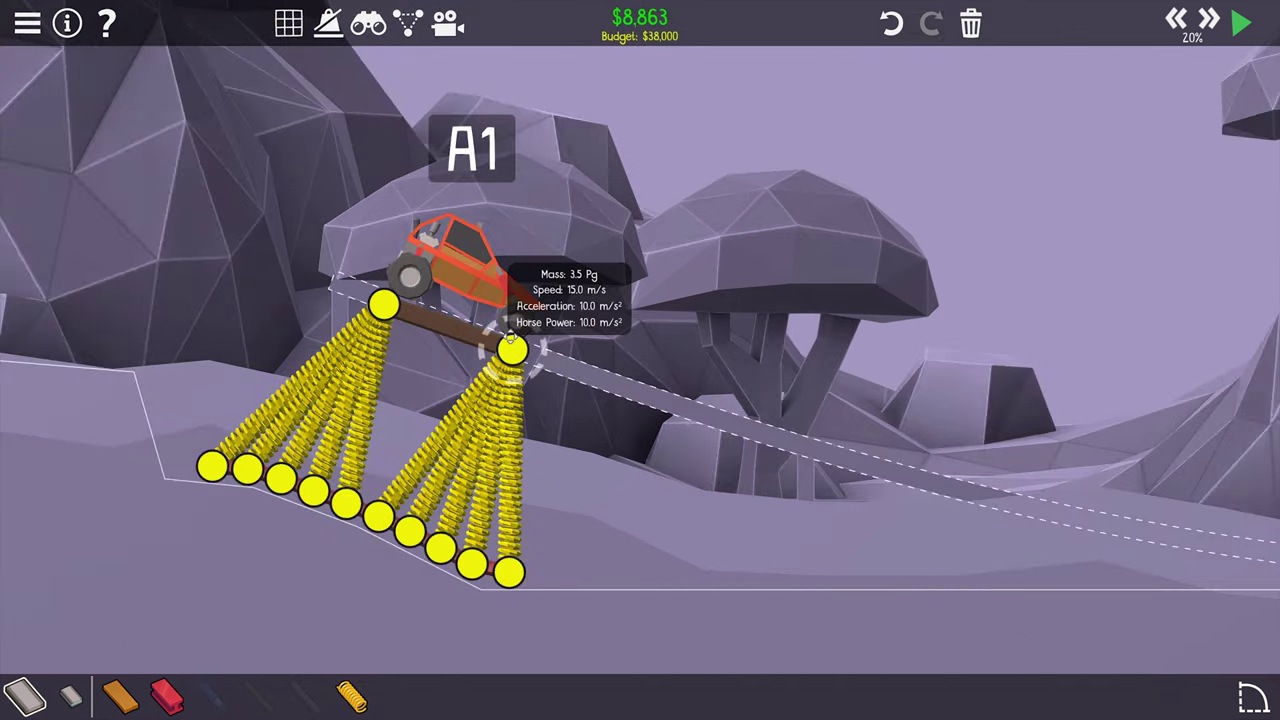
- Run a launch test, then shift both spring-top joints inward
{"action": "key", "text": "space"}
{"action": "key", "text": "space"}
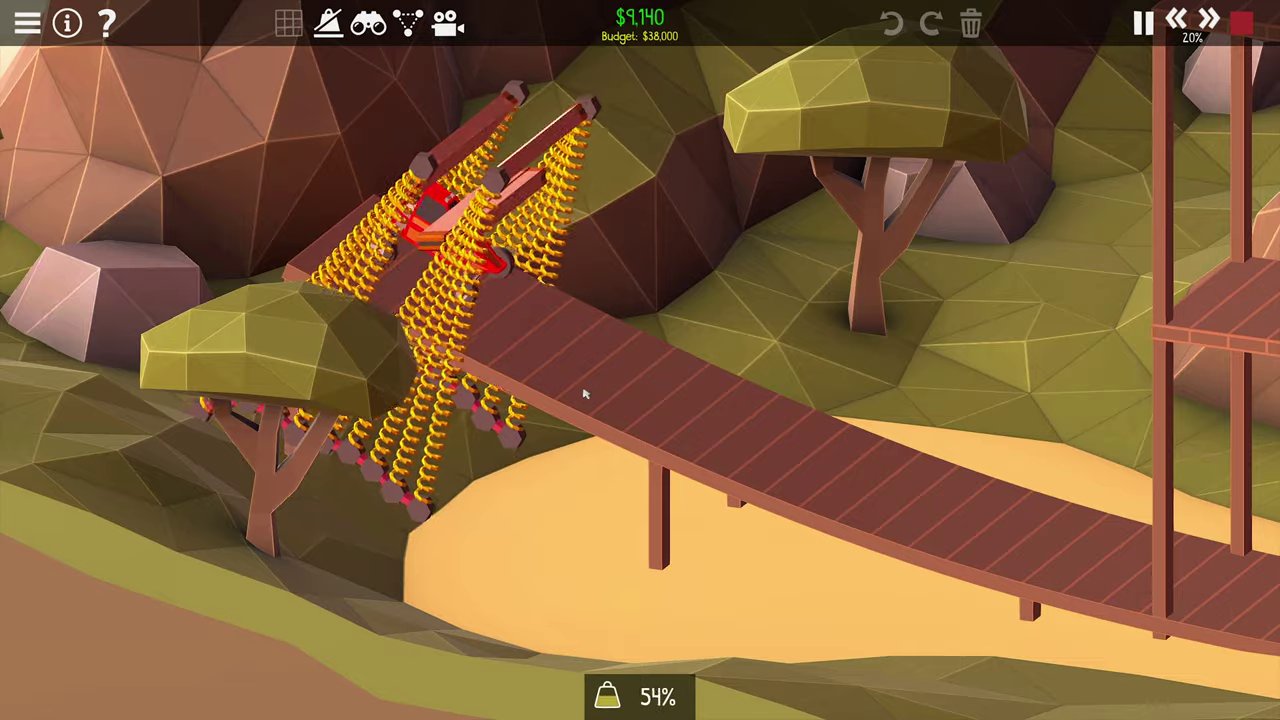
{"action": "key", "text": "space"}
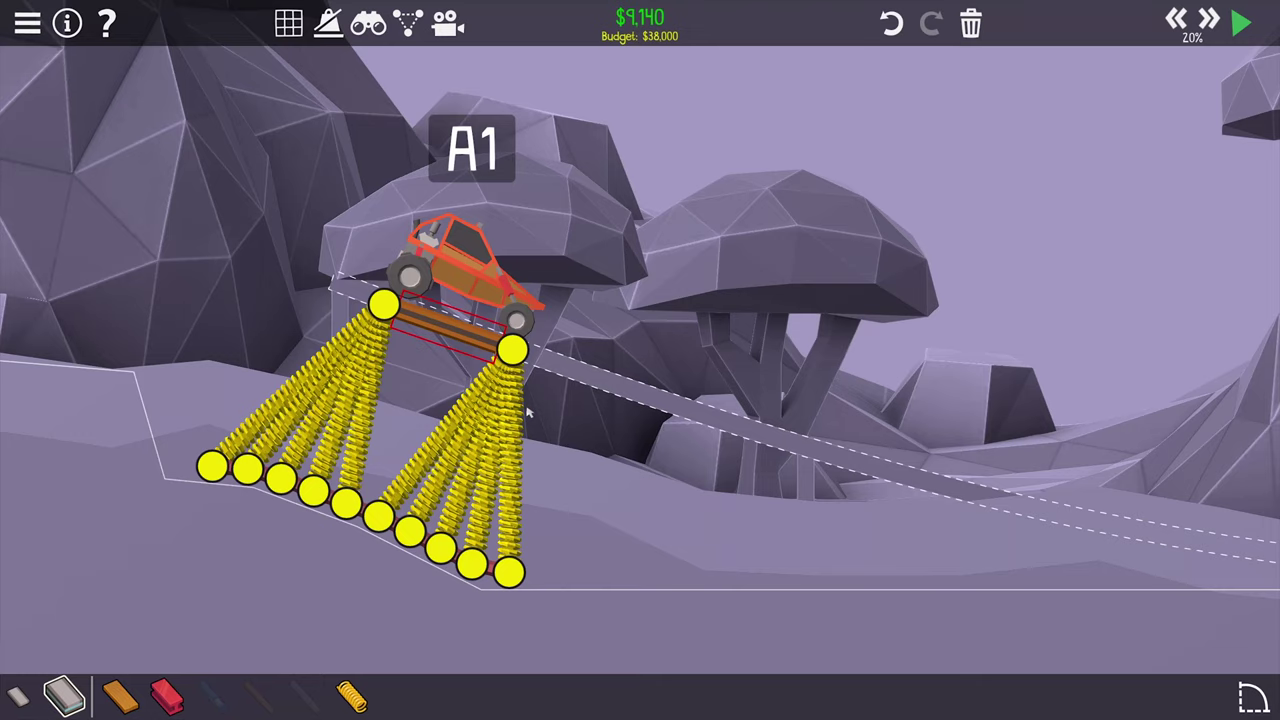
{"action": "left_click_drag", "start_coordinate": [510, 348], "coordinate": [478, 333]}
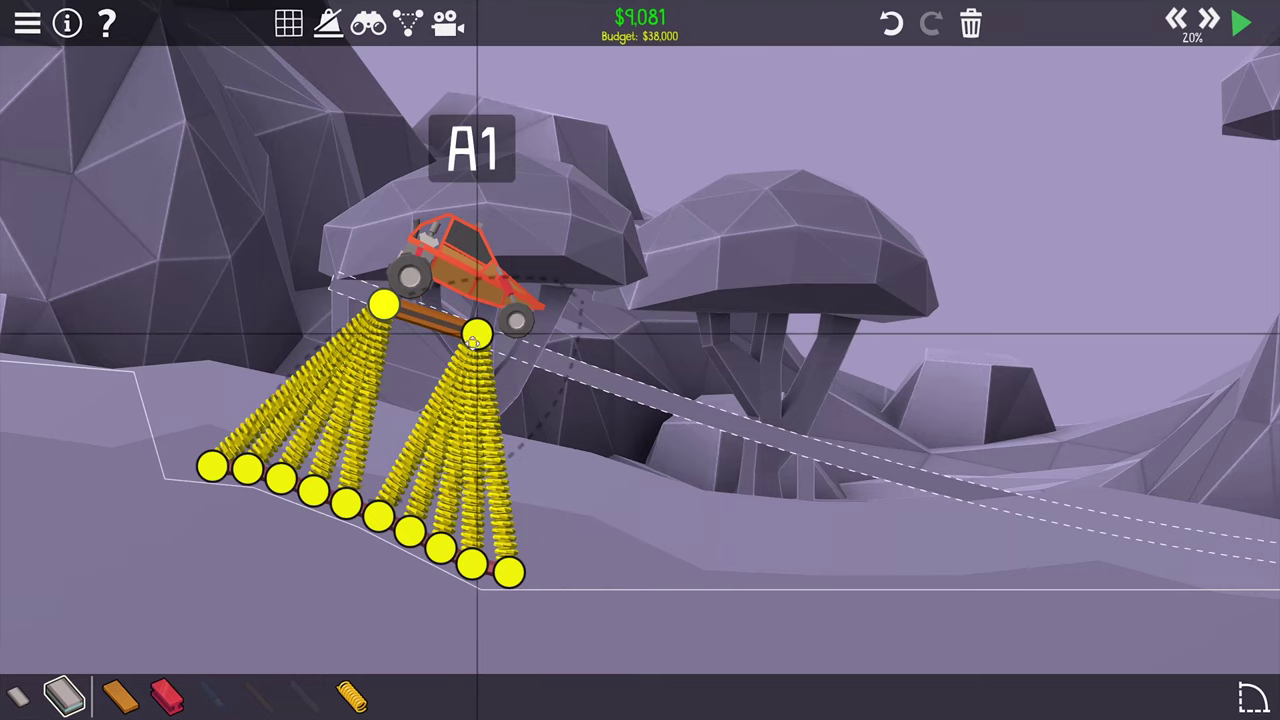
{"action": "mouse_move", "coordinate": [385, 305]}
{"action": "left_mouse_down"}
{"action": "mouse_move", "coordinate": [440, 297]}
{"action": "mouse_move", "coordinate": [472, 315]}
{"action": "left_mouse_up"}
- Test the launcher, spread the left and right spring-top joints apart, and retest
{"action": "key", "text": "space"}
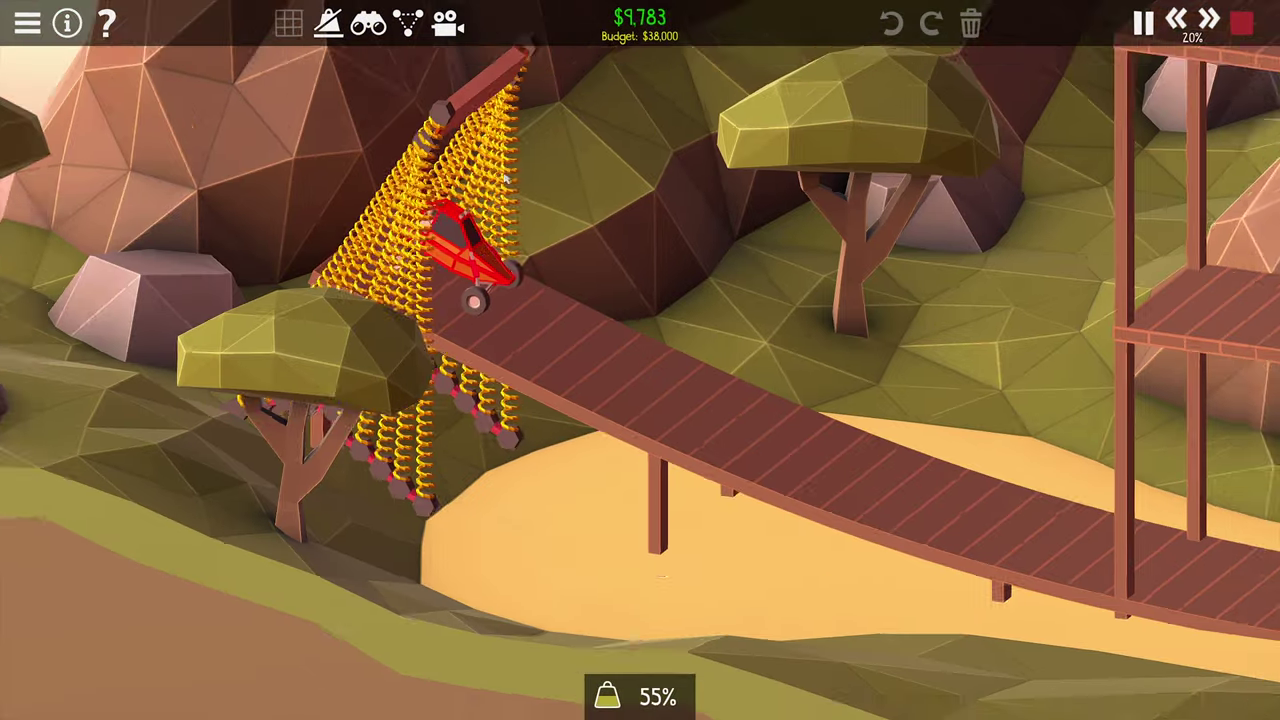
{"action": "scroll", "coordinate": [505, 178], "scroll_direction": "down", "scroll_amount": 3}
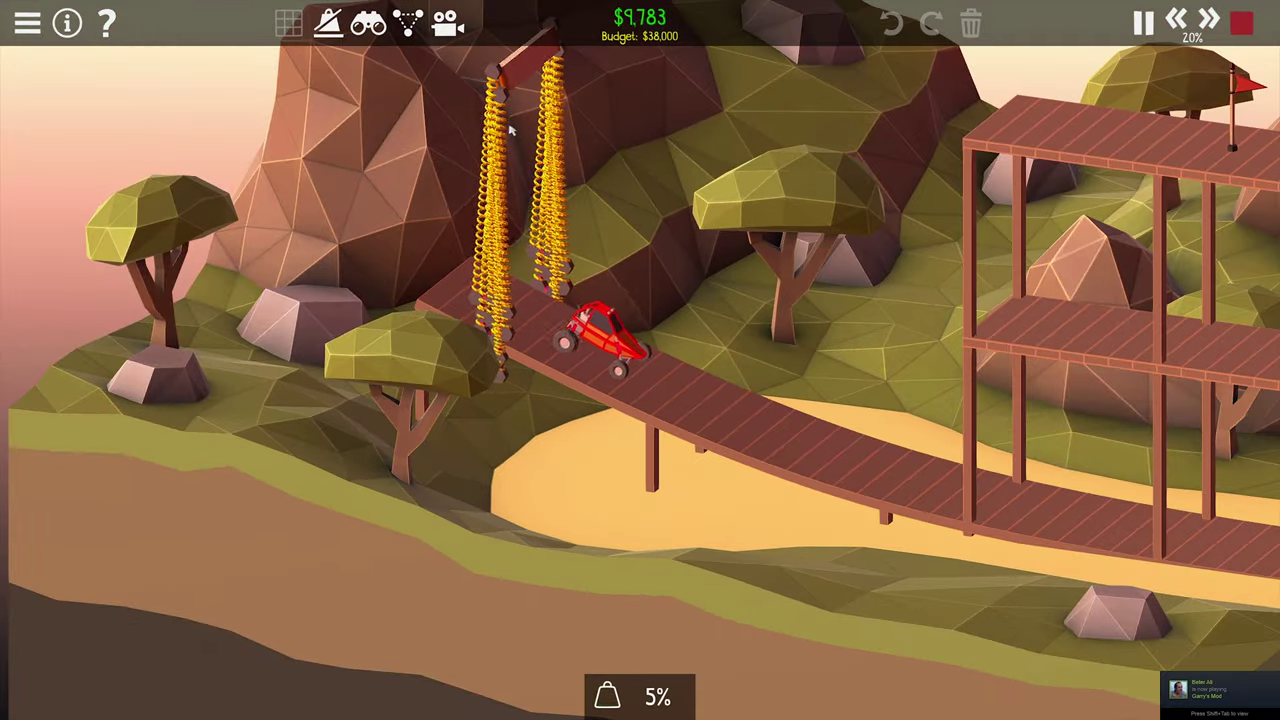
{"action": "key", "text": "space"}
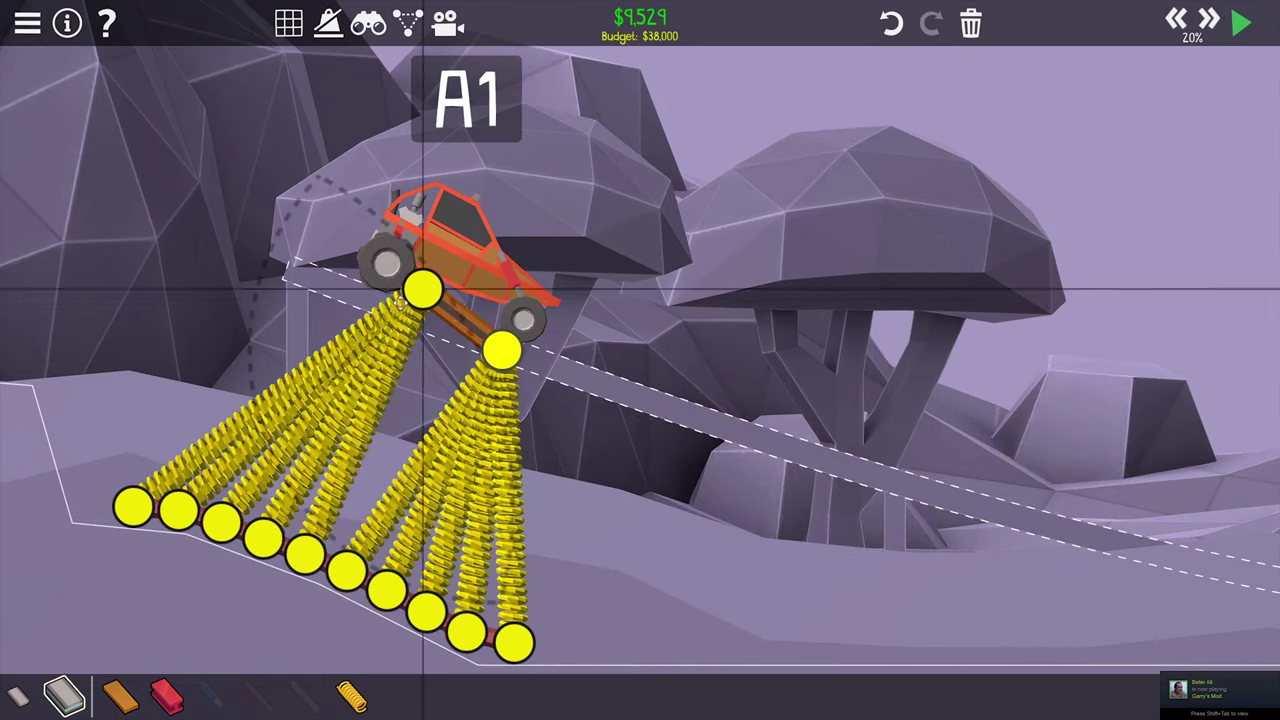
{"action": "left_click_drag", "start_coordinate": [422, 292], "coordinate": [355, 300]}
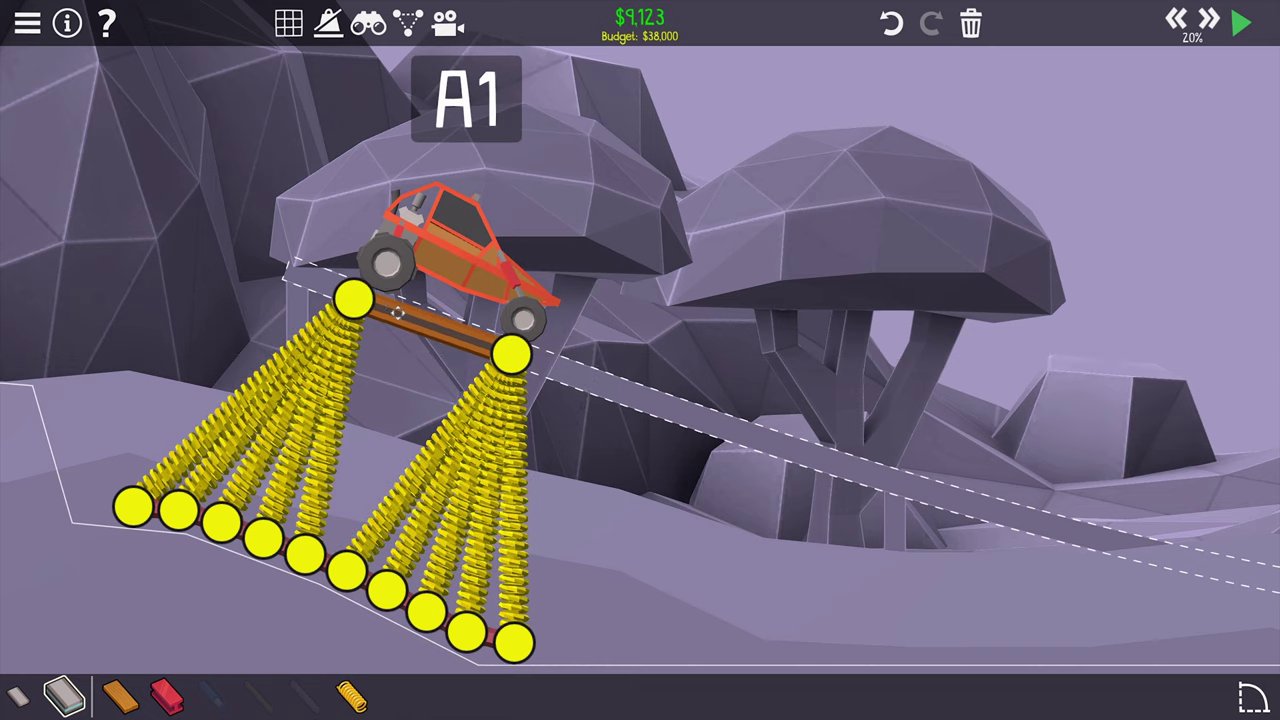
{"action": "left_click_drag", "start_coordinate": [519, 342], "coordinate": [514, 355]}
{"action": "key", "text": "space"}
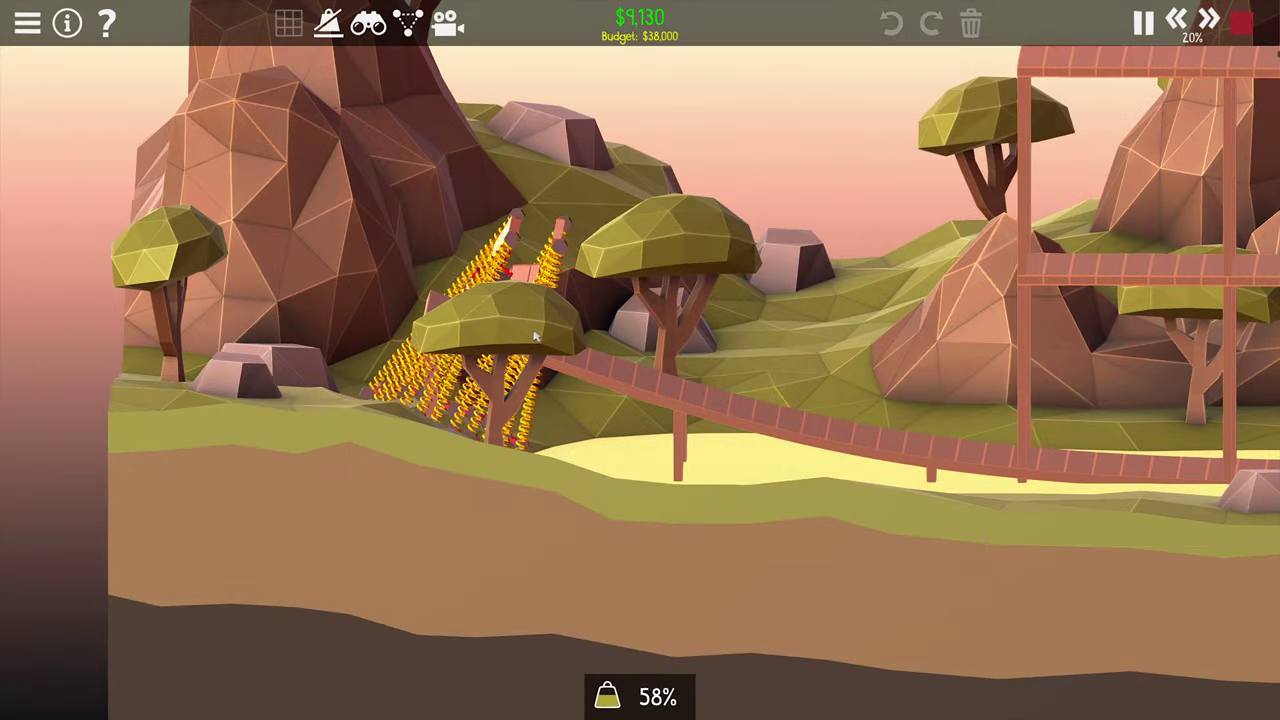
{"action": "key", "text": "space"}
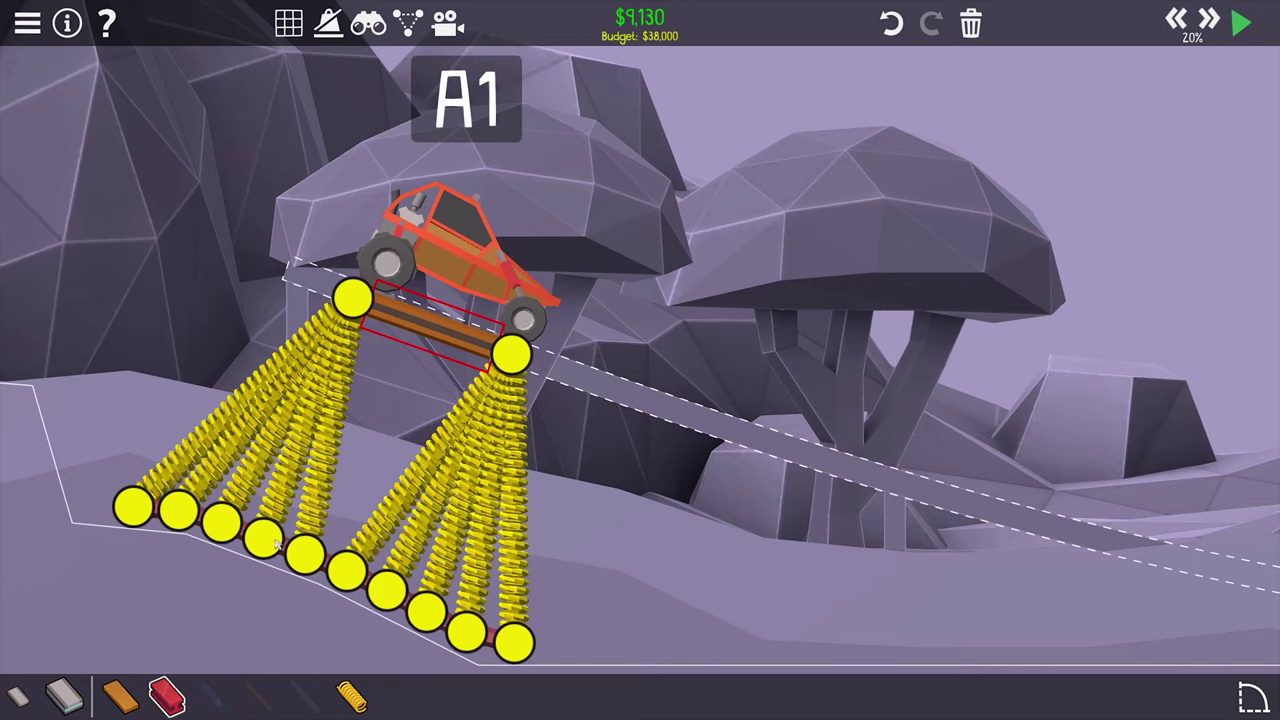
{"action": "scroll", "coordinate": [335, 482], "scroll_direction": "up", "scroll_amount": 2}
- Add new road pieces and a joint under the car's deck, then run a quick test
{"action": "left_click_drag", "start_coordinate": [318, 290], "coordinate": [452, 302]}
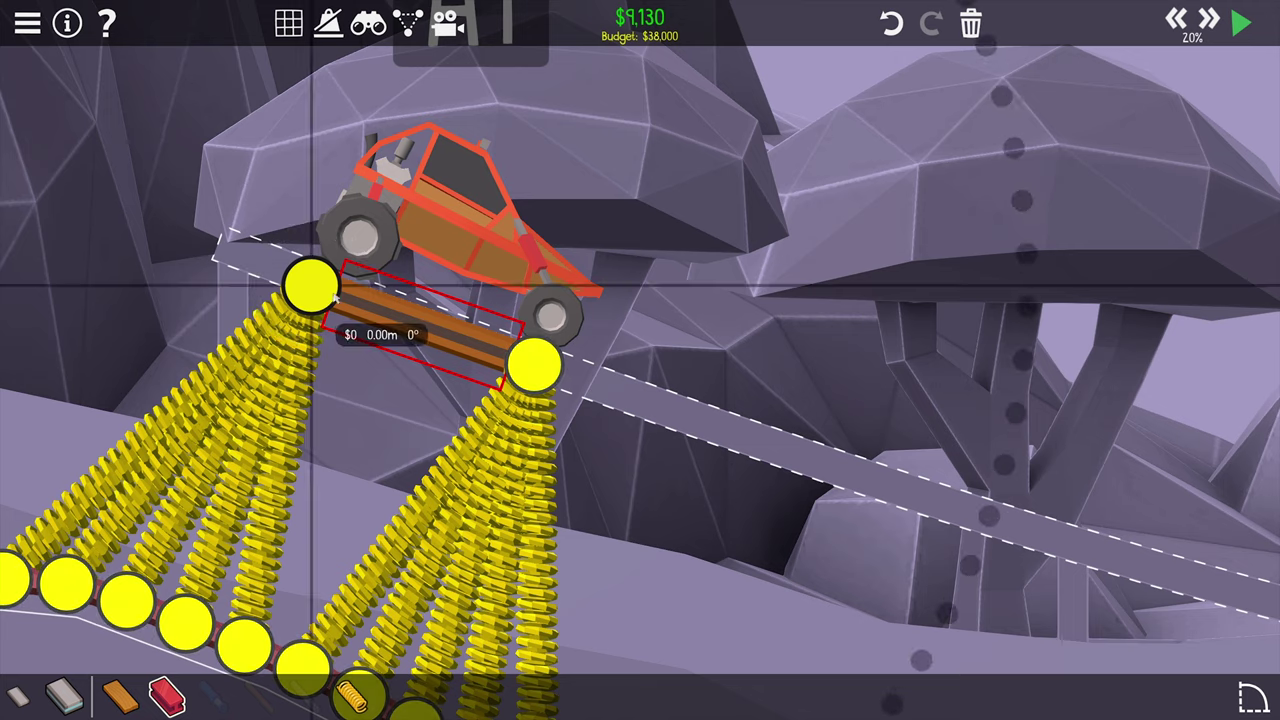
{"action": "left_click", "coordinate": [452, 302]}
{"action": "left_click", "coordinate": [420, 350]}
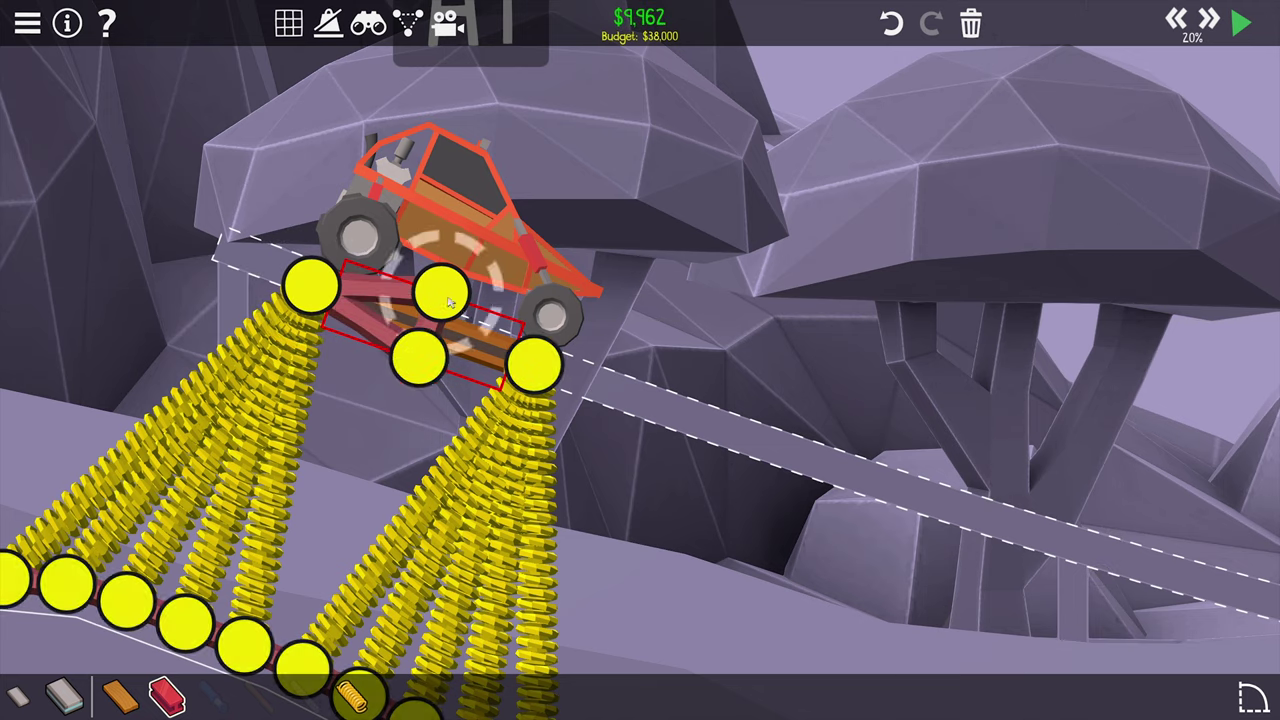
{"action": "left_click", "coordinate": [420, 350]}
{"action": "key", "text": "space"}
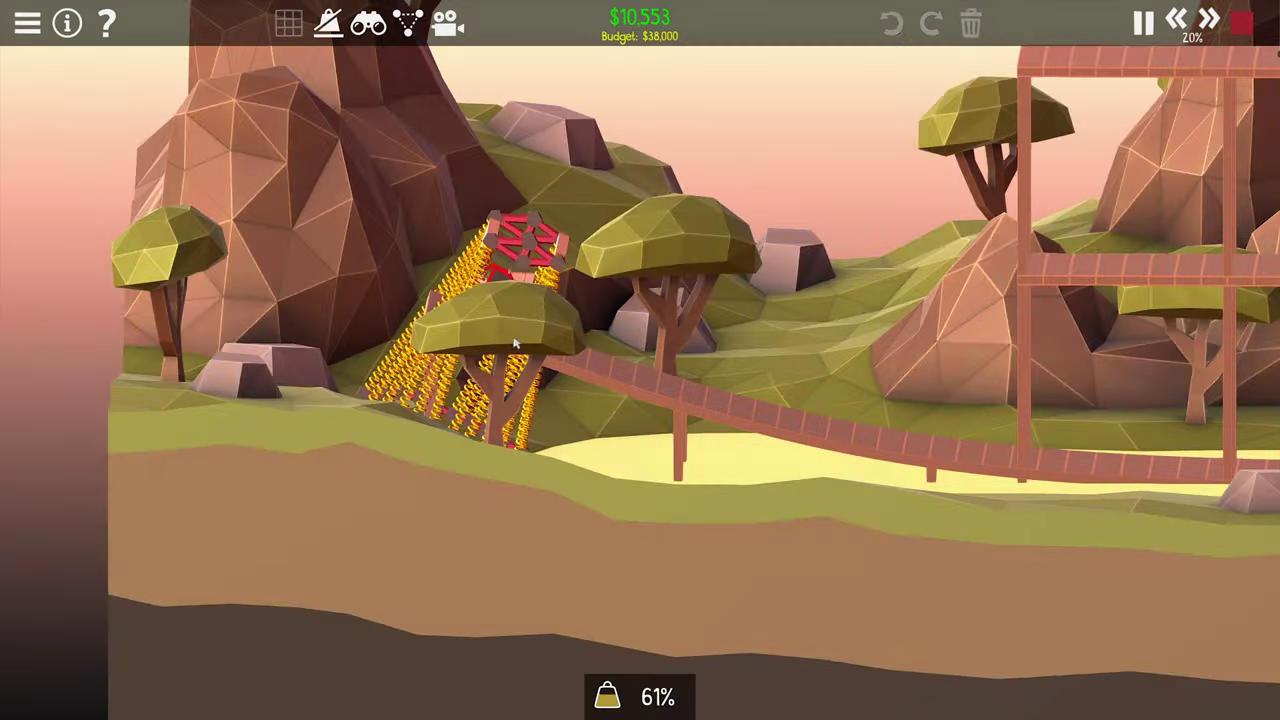
{"action": "key", "text": "space"}
- Build a wood beam from the left joint to the middle joint and test it
{"action": "left_click", "coordinate": [165, 695]}
{"action": "left_click", "coordinate": [409, 311]}
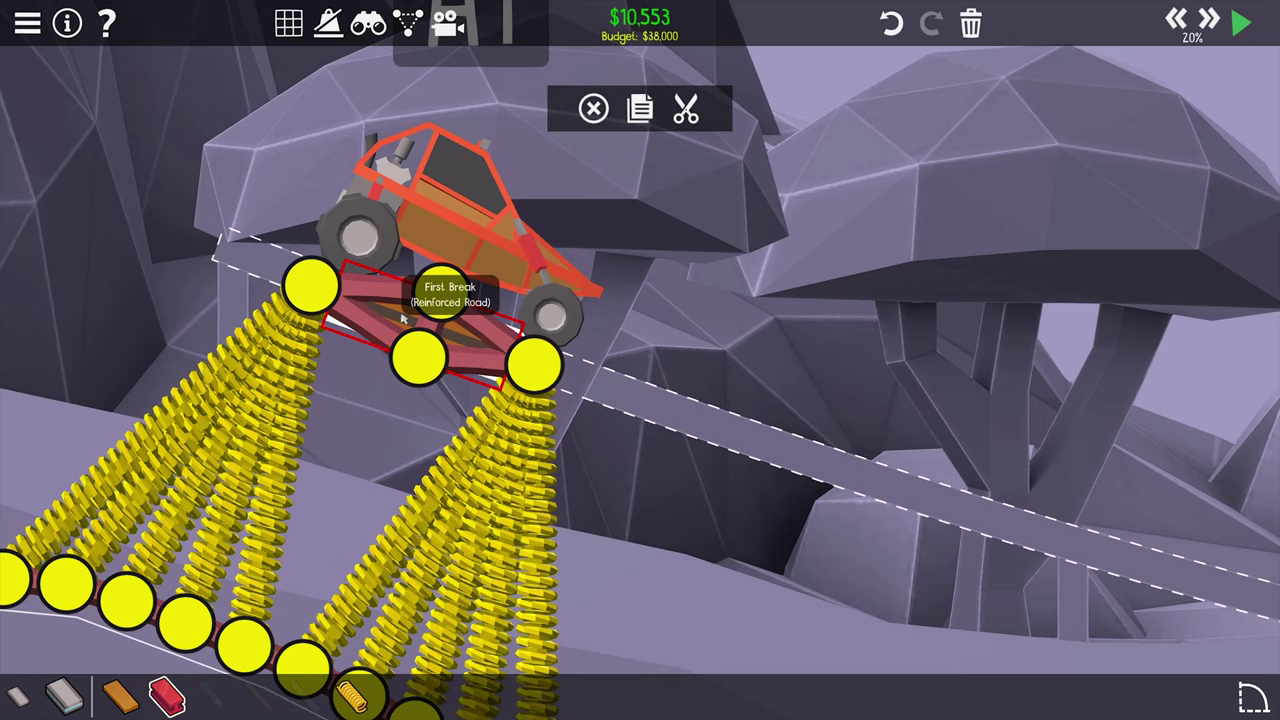
{"action": "left_click", "coordinate": [403, 318]}
{"action": "left_click", "coordinate": [120, 695]}
{"action": "mouse_move", "coordinate": [313, 288]}
{"action": "left_mouse_down"}
{"action": "mouse_move", "coordinate": [420, 358]}
{"action": "mouse_move", "coordinate": [535, 365]}
{"action": "left_mouse_up"}
{"action": "key", "text": "space"}
{"action": "key", "text": "space"}
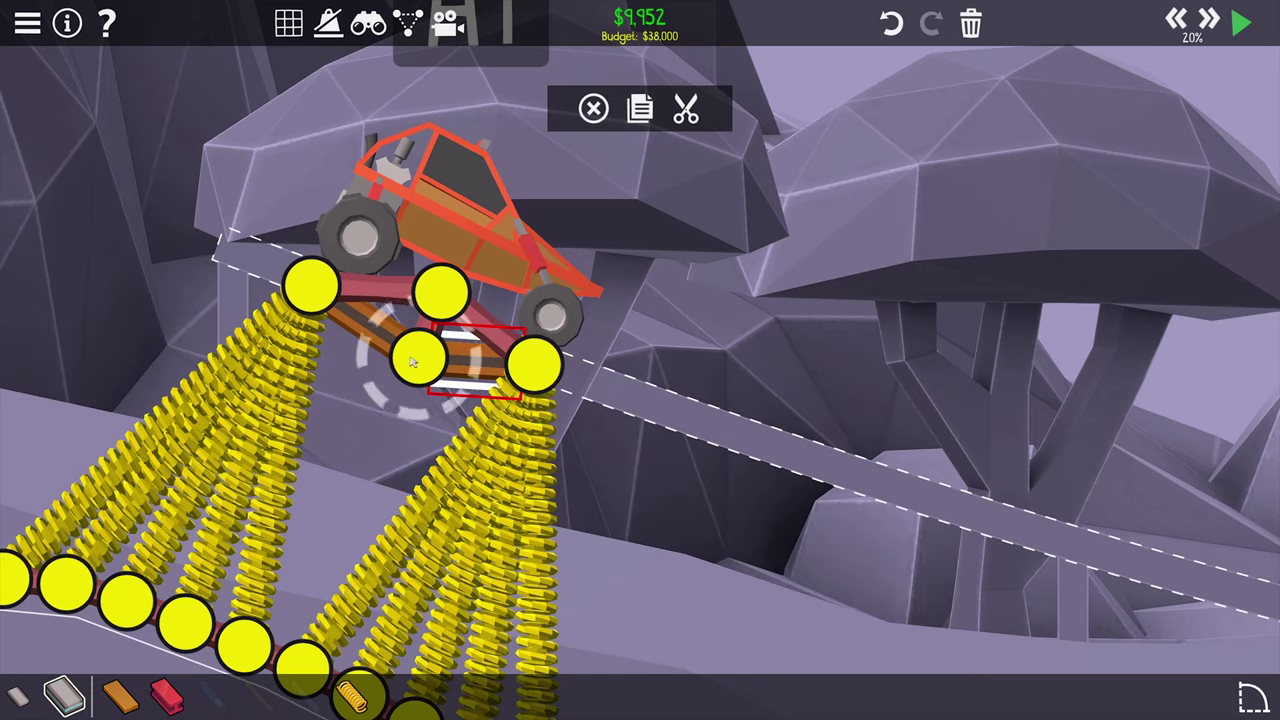
- Add a wood beam under the left top and a steel post below the right joint, then test
{"action": "left_click_drag", "start_coordinate": [313, 288], "coordinate": [345, 355]}
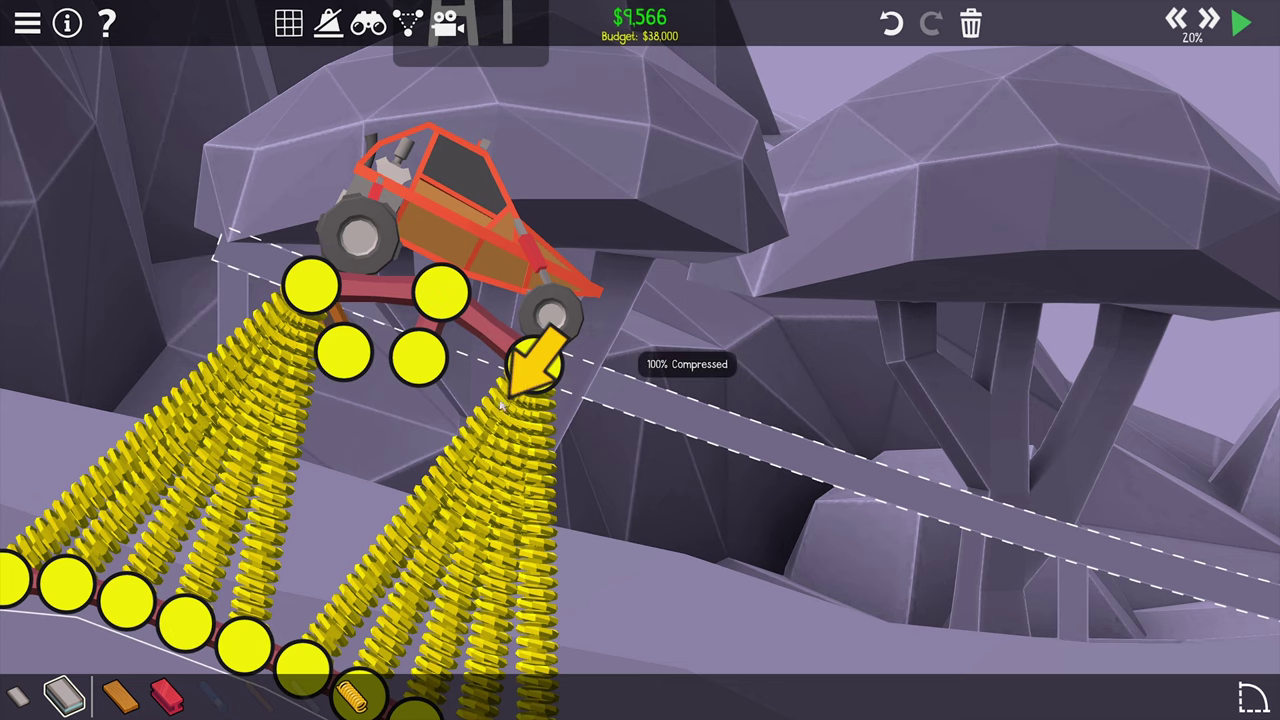
{"action": "right_click", "coordinate": [540, 368]}
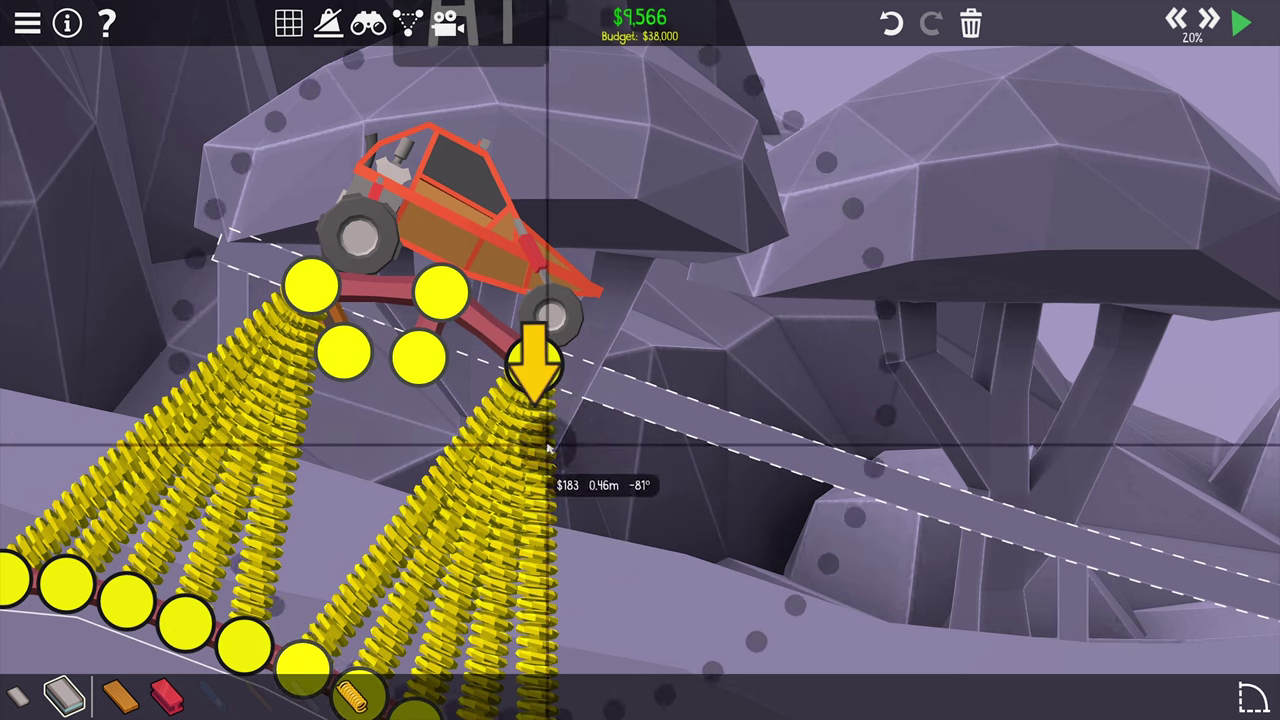
{"action": "left_click", "coordinate": [168, 693]}
{"action": "right_click", "coordinate": [528, 378]}
{"action": "mouse_move", "coordinate": [528, 378]}
{"action": "left_mouse_down"}
{"action": "mouse_move", "coordinate": [520, 430]}
{"action": "mouse_move", "coordinate": [510, 360]}
{"action": "left_mouse_up"}
{"action": "left_click", "coordinate": [277, 343]}
{"action": "key", "text": "space"}
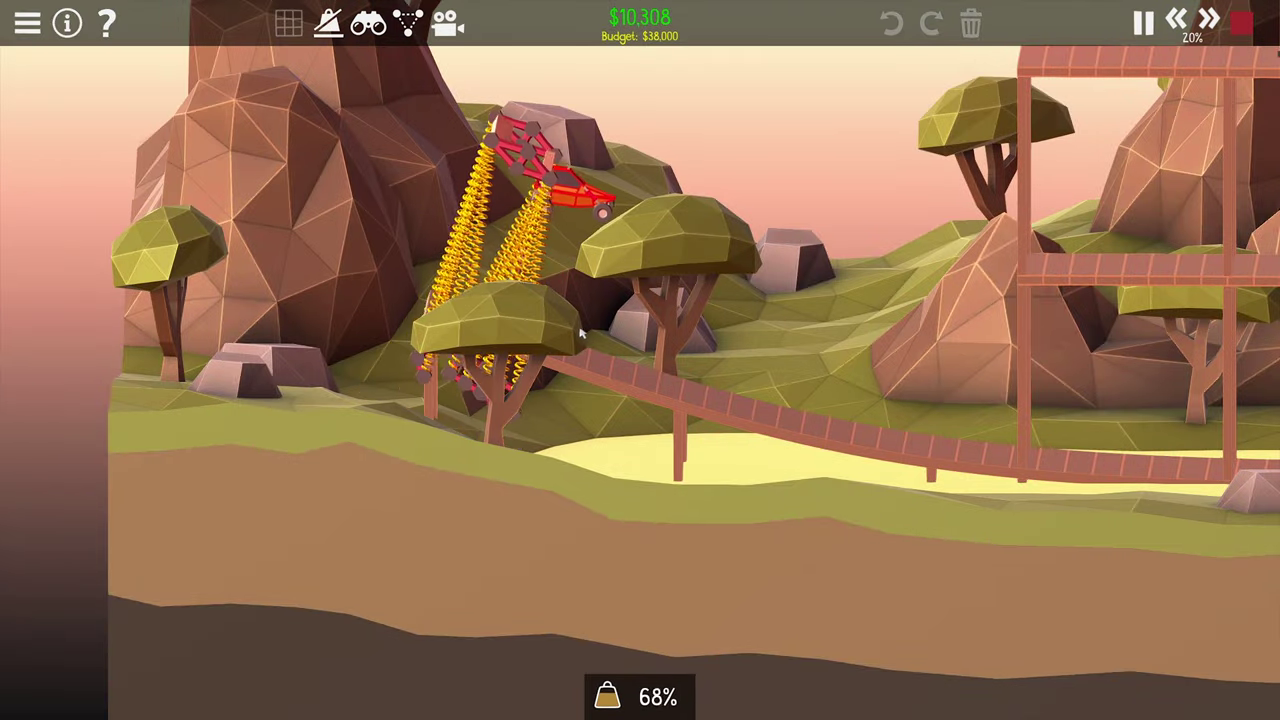
{"action": "left_click_drag", "start_coordinate": [545, 352], "coordinate": [556, 312]}
{"action": "key", "text": "space"}
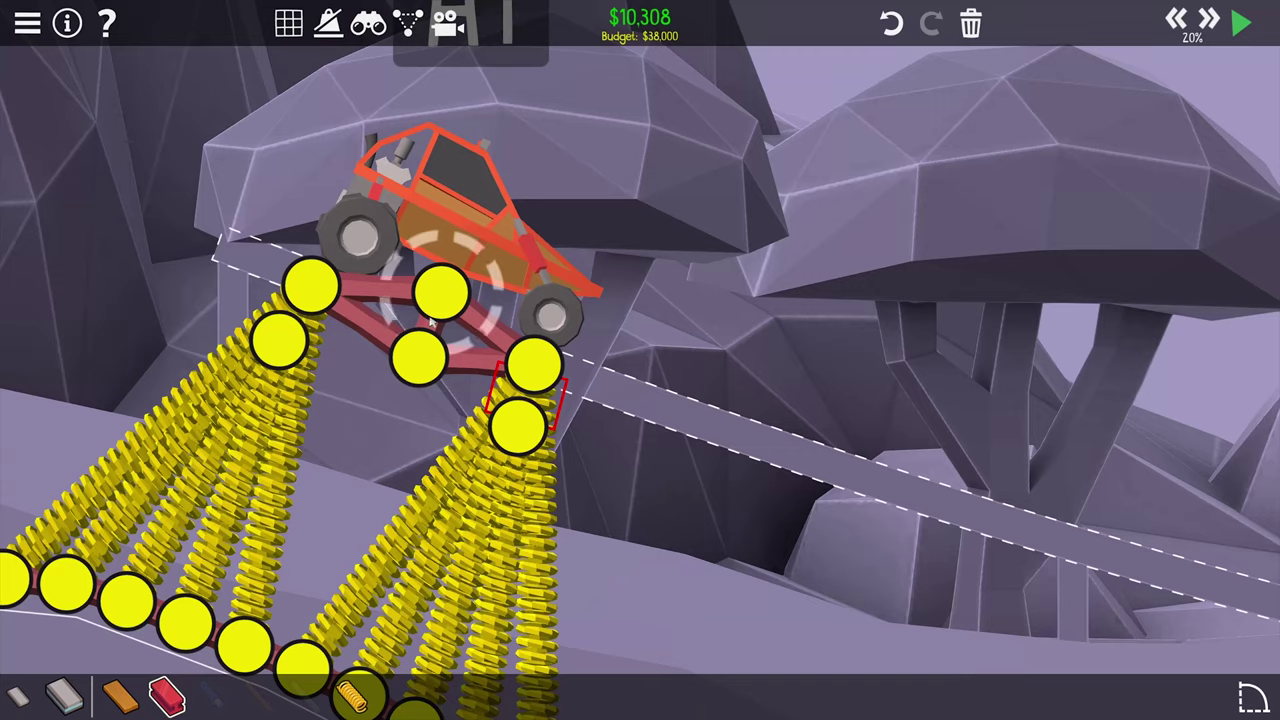
- Try extra wood rods in the frame and undo the unwanted ones with Ctrl+Z
{"action": "left_click", "coordinate": [448, 297]}
{"action": "left_click", "coordinate": [538, 365]}
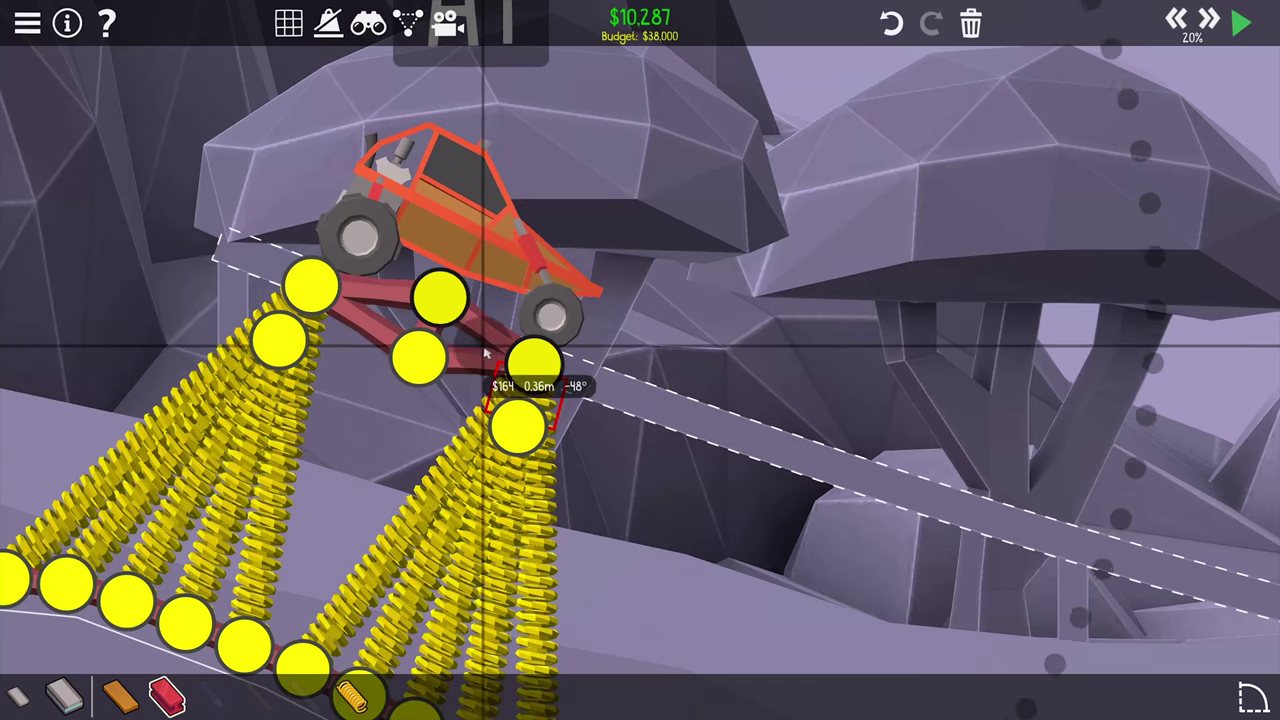
{"action": "key", "text": "ctrl+z"}
{"action": "key", "text": "ctrl+z"}
{"action": "key", "text": "ctrl+z"}
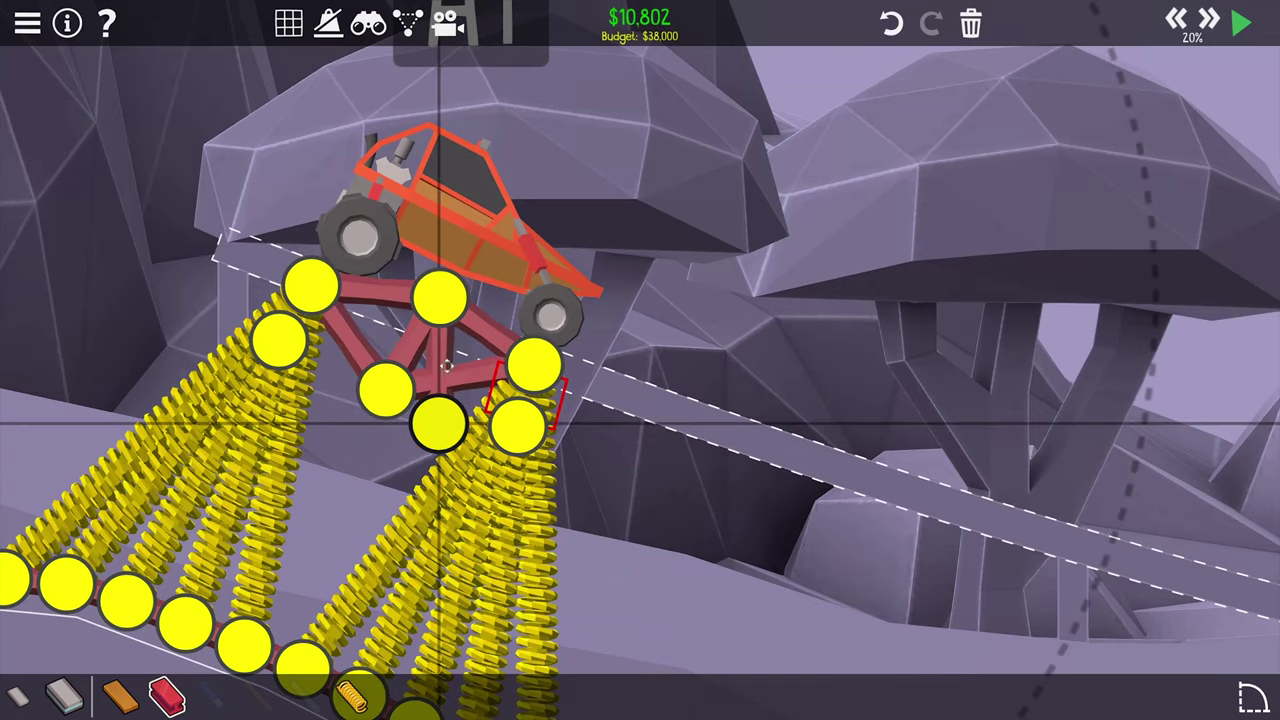
{"action": "key", "text": "ctrl+z"}
{"action": "key", "text": "ctrl+z"}
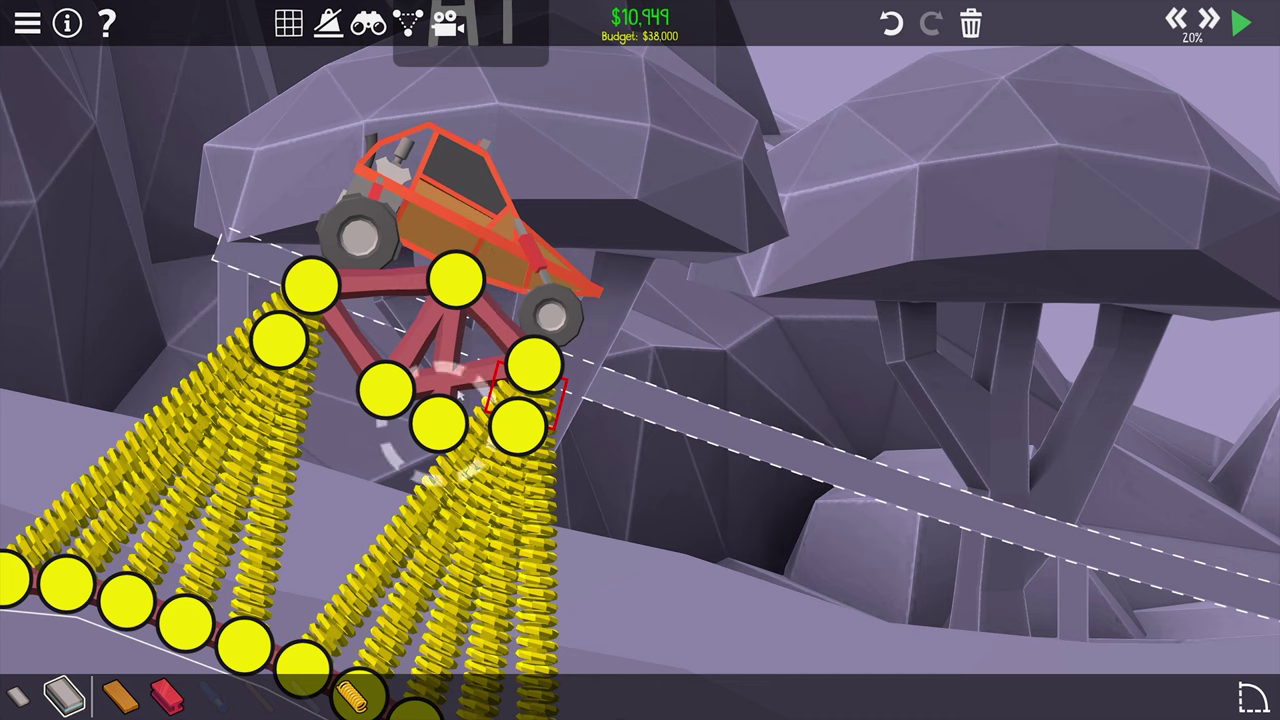
{"action": "left_click", "coordinate": [440, 425]}
{"action": "key", "text": "ctrl+z"}
{"action": "key", "text": "ctrl+z"}
{"action": "key", "text": "ctrl+z"}
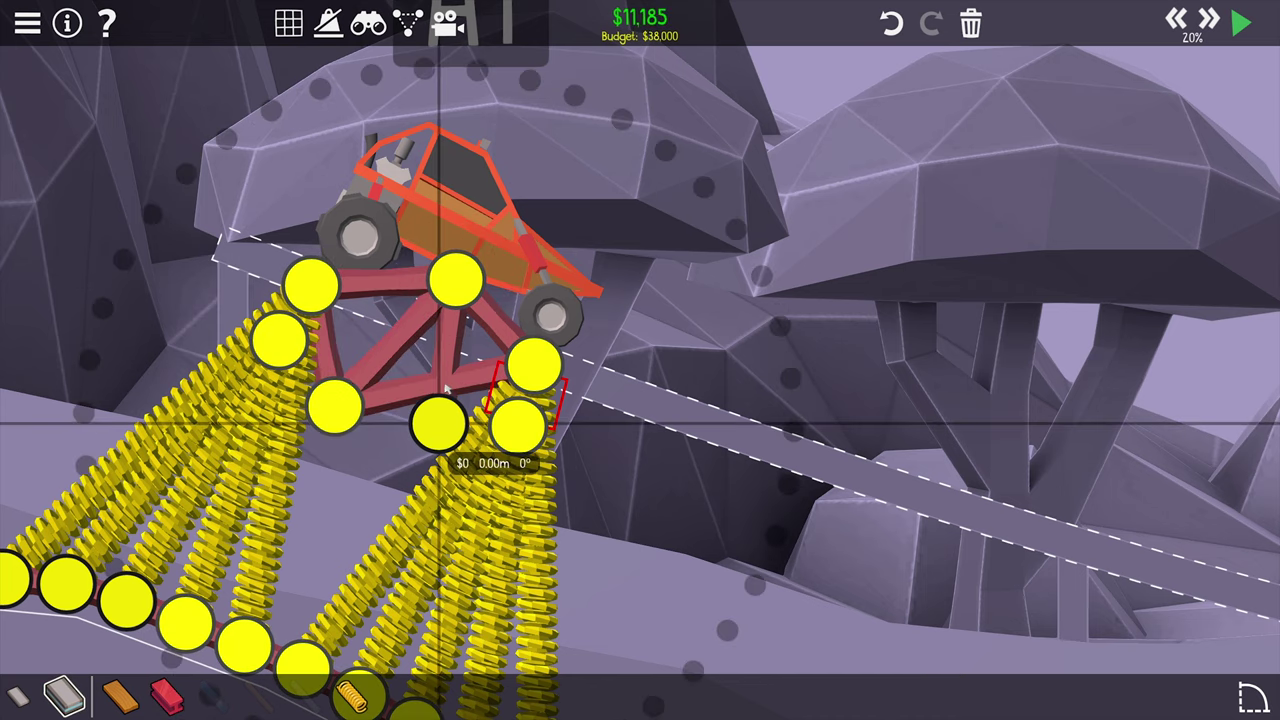
- Add a vertical wood rod and drag the lower frame joints into a tighter shape
{"action": "left_click", "coordinate": [440, 290]}
{"action": "left_click", "coordinate": [440, 355]}
{"action": "key", "text": "ctrl+z"}
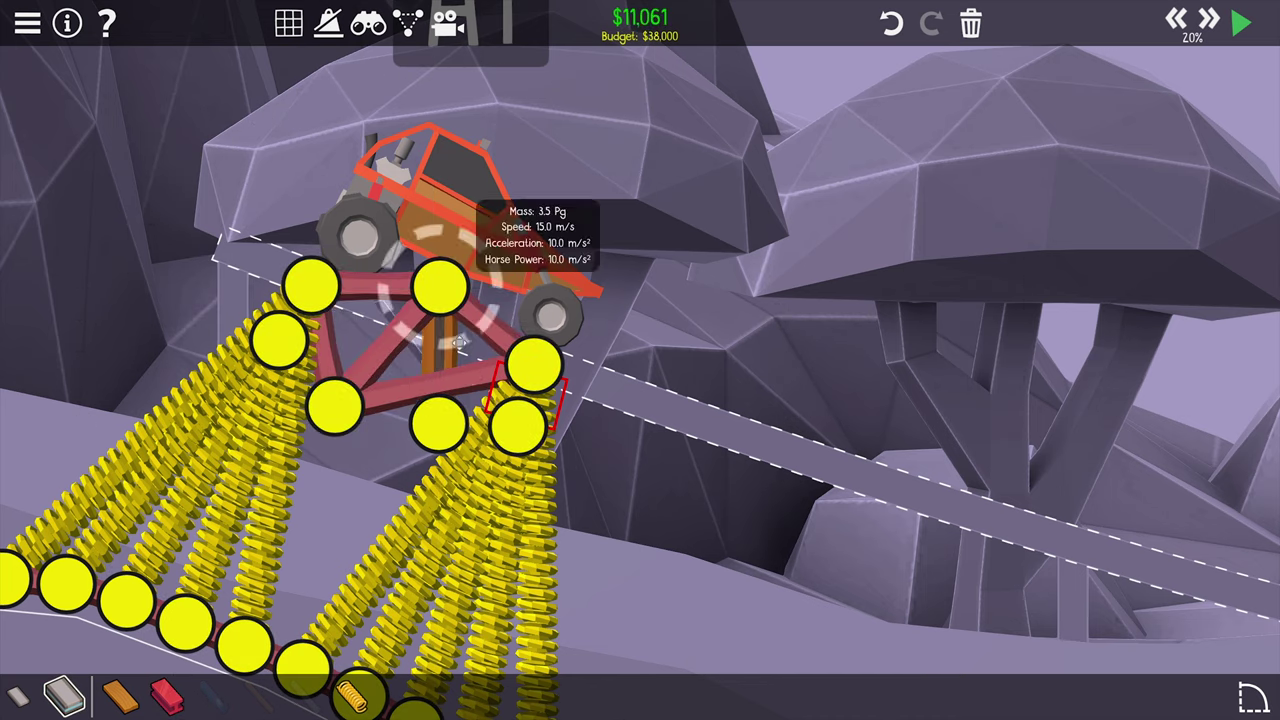
{"action": "left_click_drag", "start_coordinate": [440, 425], "coordinate": [420, 348]}
{"action": "left_click_drag", "start_coordinate": [338, 405], "coordinate": [385, 398]}
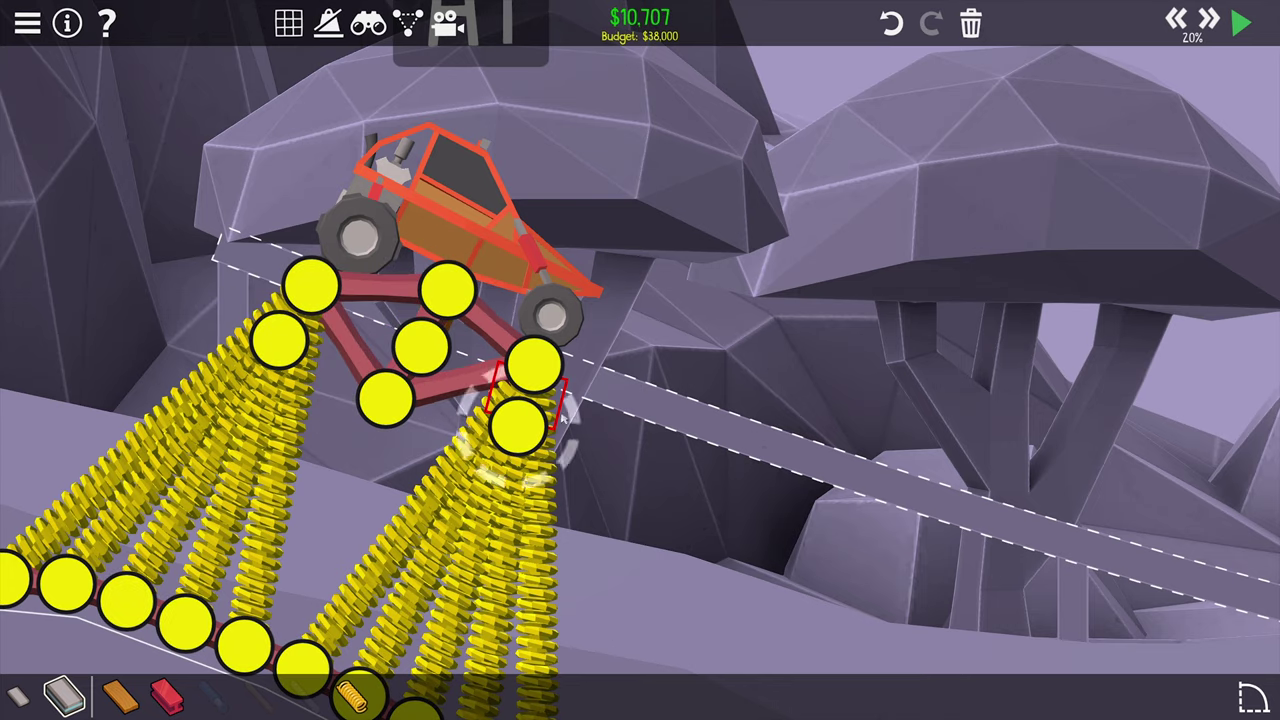
{"action": "key", "text": "space"}
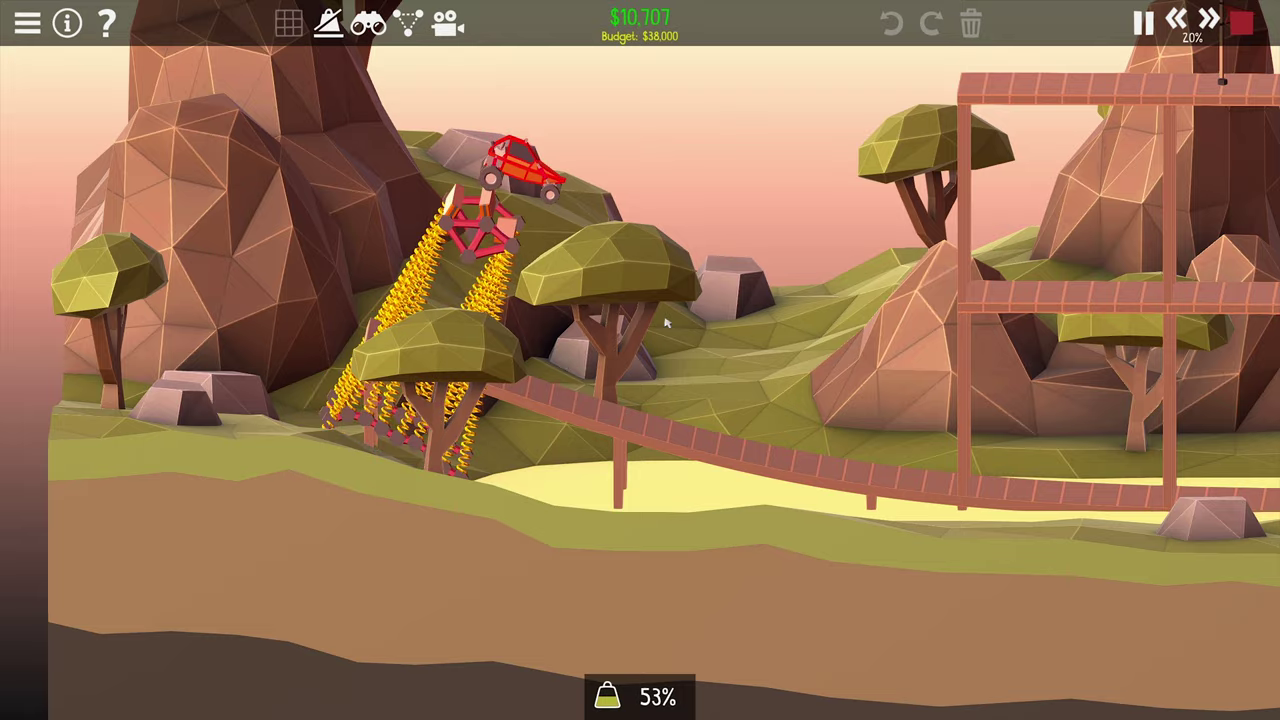
{"action": "scroll", "coordinate": [665, 322], "scroll_direction": "down", "scroll_amount": 3}
{"action": "scroll", "coordinate": [560, 280], "scroll_direction": "down", "scroll_amount": 1}
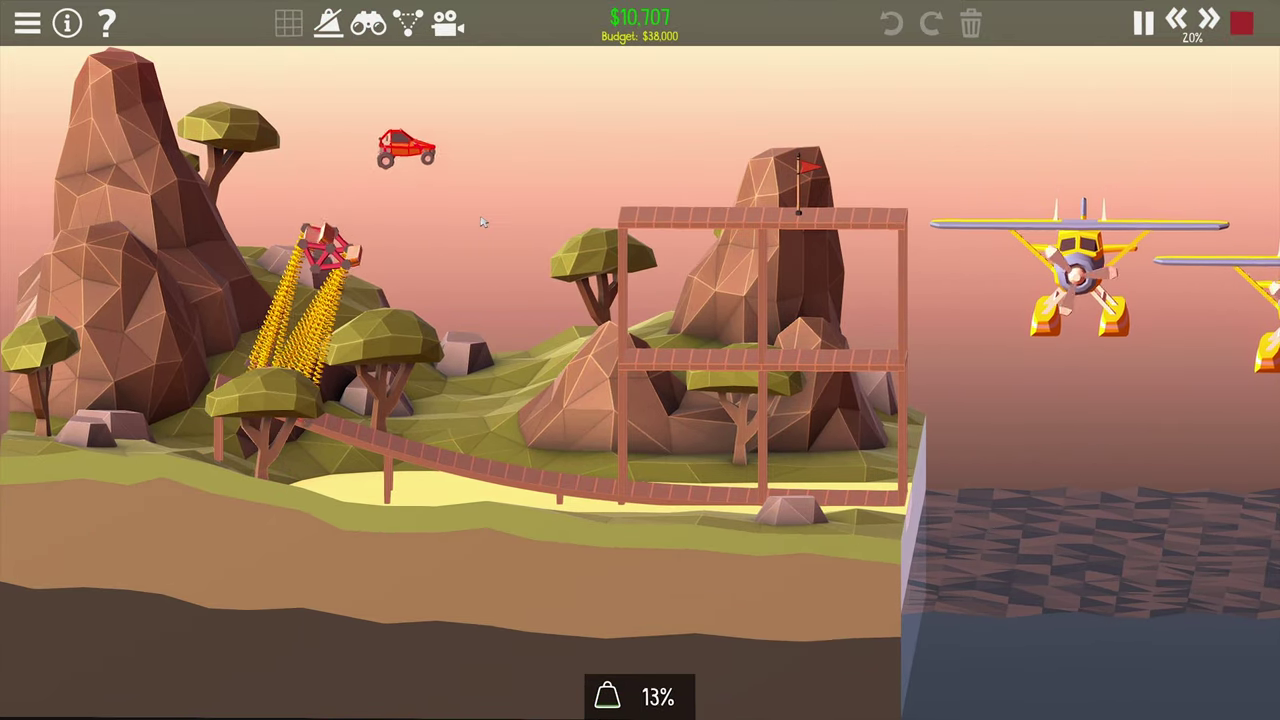
{"action": "left_click_drag", "start_coordinate": [483, 222], "coordinate": [451, 316]}
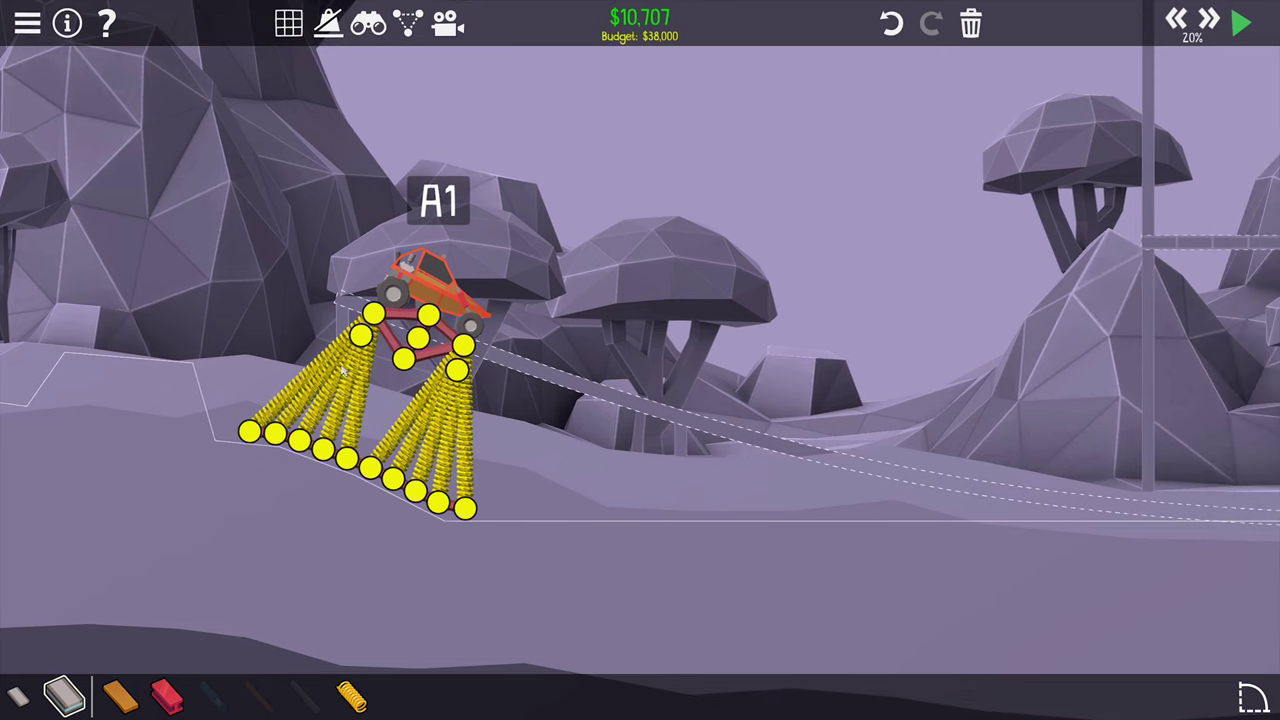
{"action": "scroll", "coordinate": [668, 346], "scroll_direction": "down", "scroll_amount": 3}
{"action": "scroll", "coordinate": [481, 370], "scroll_direction": "up", "scroll_amount": 2}
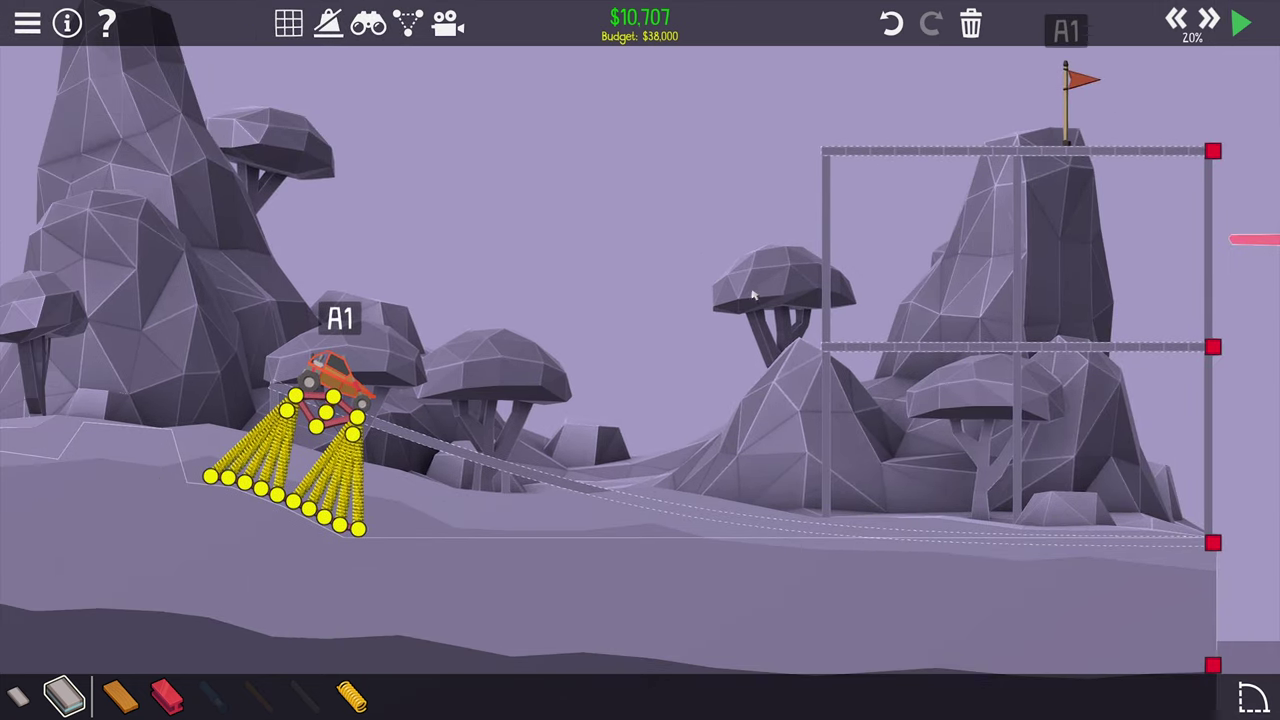
{"action": "scroll", "coordinate": [764, 291], "scroll_direction": "down", "scroll_amount": 2}
{"action": "scroll", "coordinate": [595, 318], "scroll_direction": "up", "scroll_amount": 3}
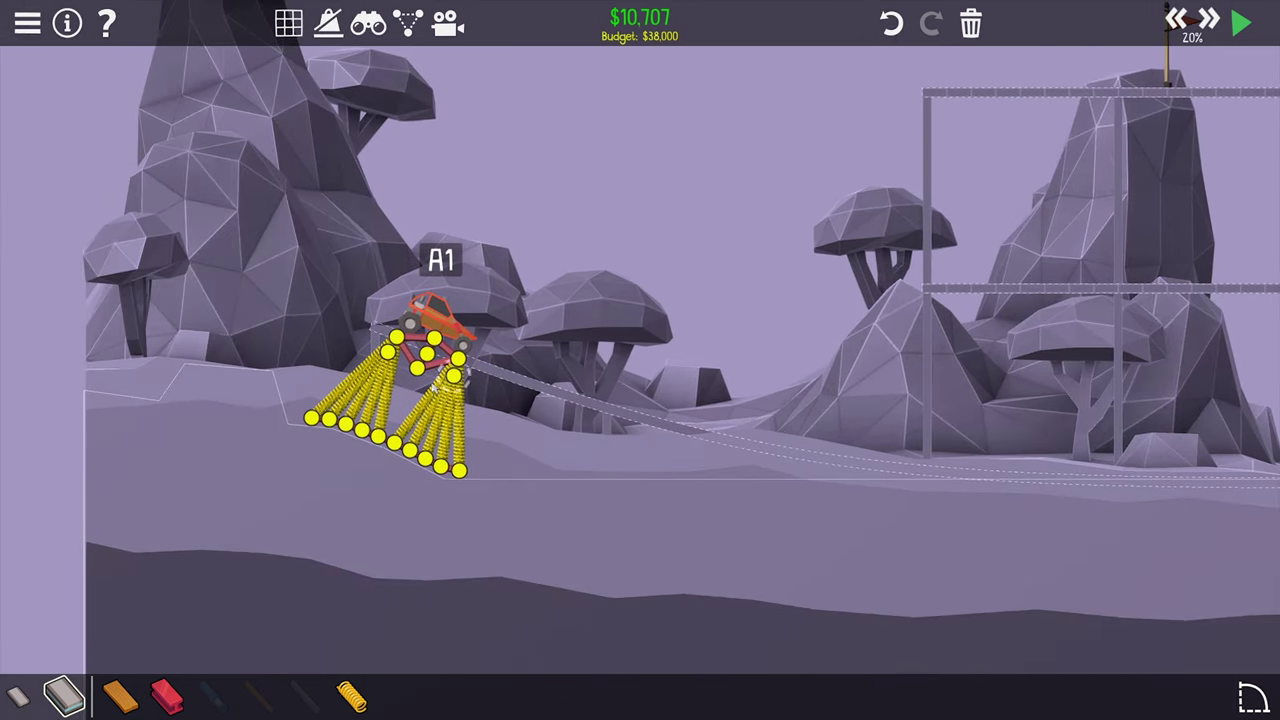
{"action": "scroll", "coordinate": [460, 375], "scroll_direction": "up", "scroll_amount": 3}
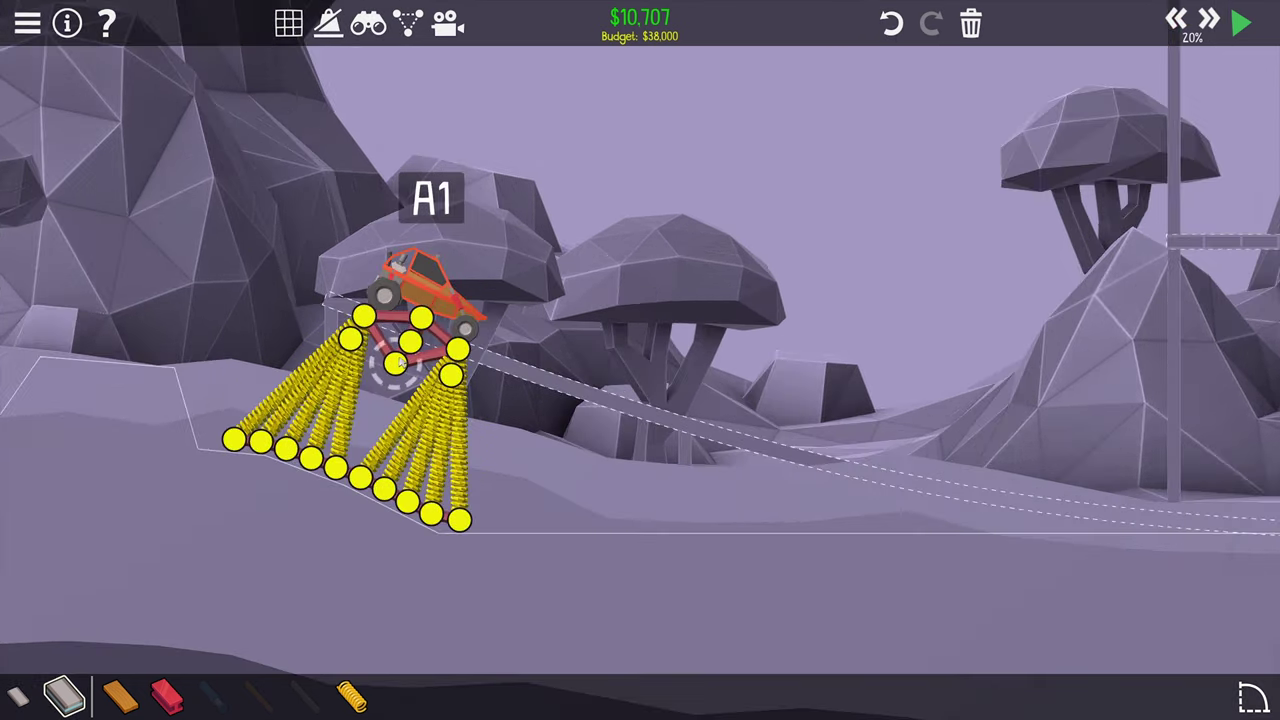
{"action": "scroll", "coordinate": [450, 360], "scroll_direction": "up", "scroll_amount": 2}
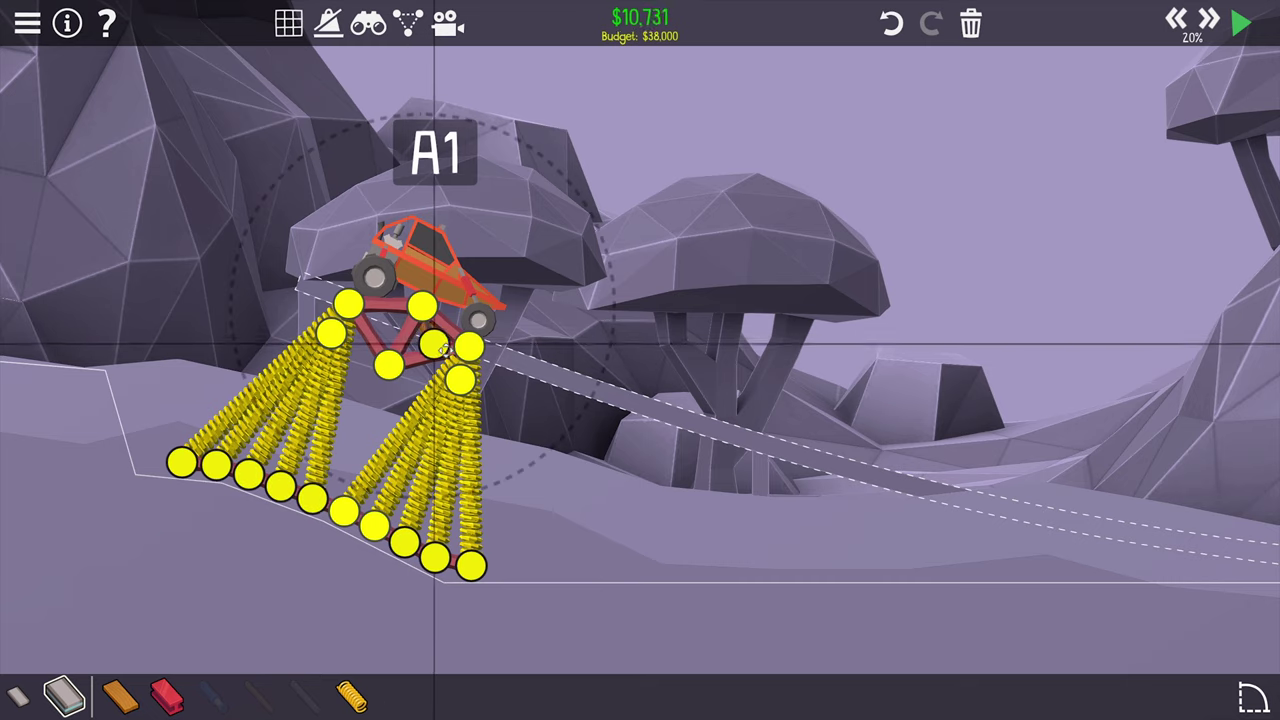
- Reposition a frame joint under the car and test the launch at full speed
{"action": "left_click_drag", "start_coordinate": [442, 338], "coordinate": [404, 352]}
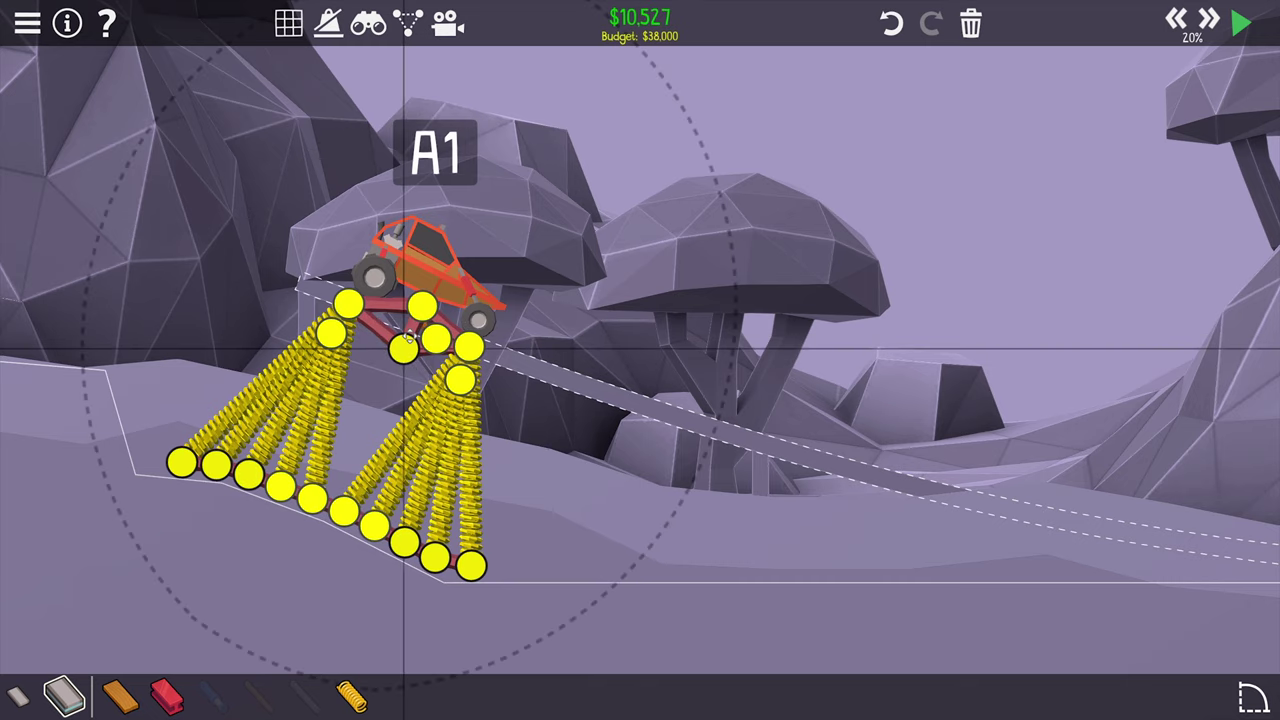
{"action": "key", "text": "space"}
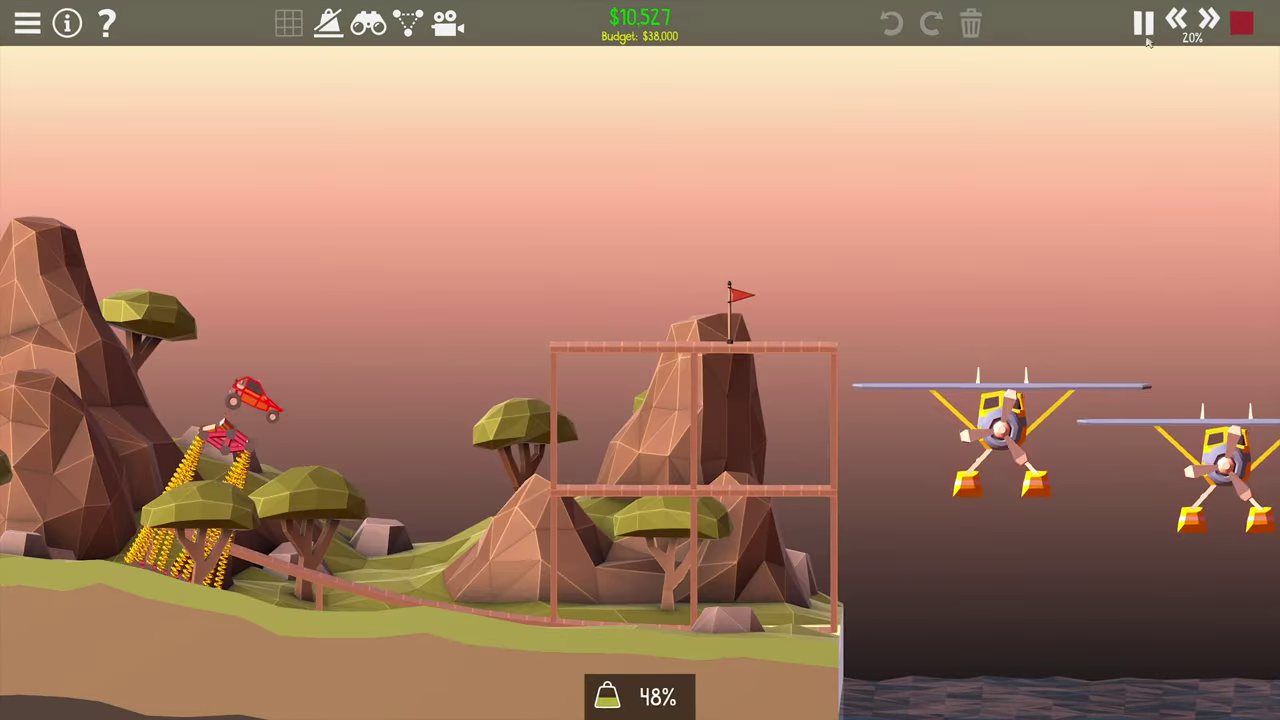
{"action": "left_click", "coordinate": [1209, 20]}
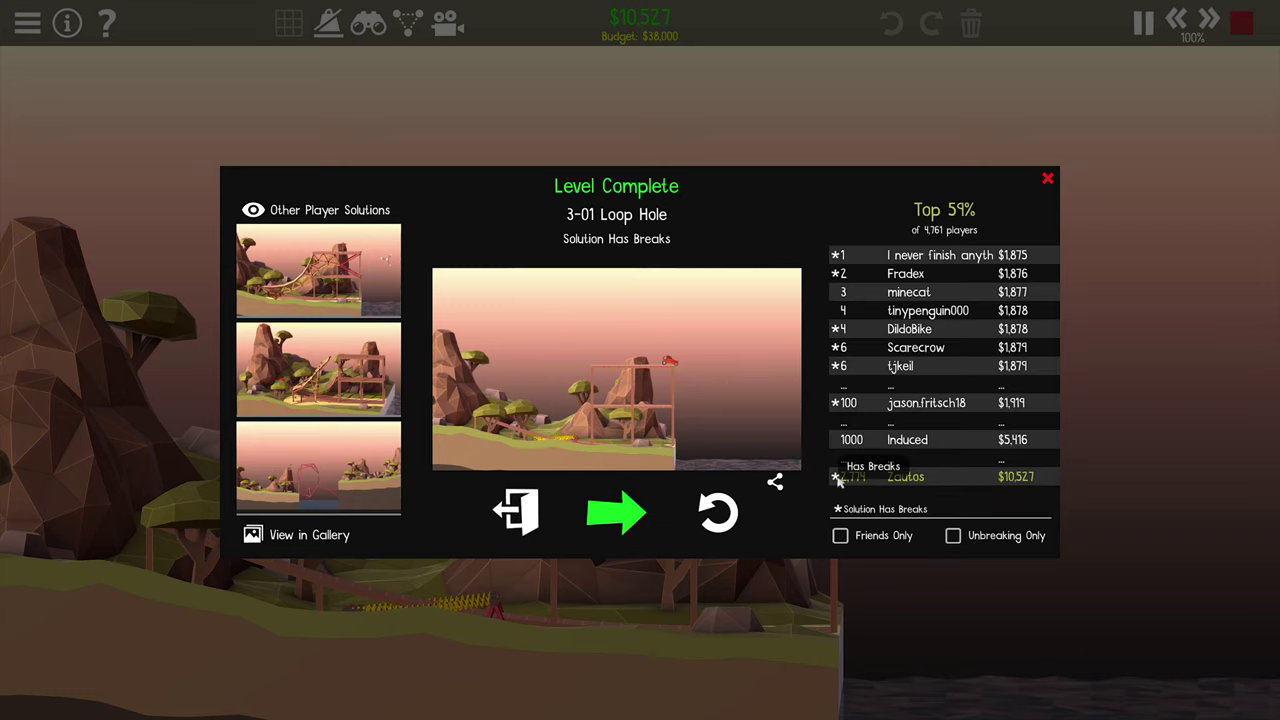
- Return to building, adjust a frame joint under the car and rerun the simulation
{"action": "left_click", "coordinate": [718, 512]}
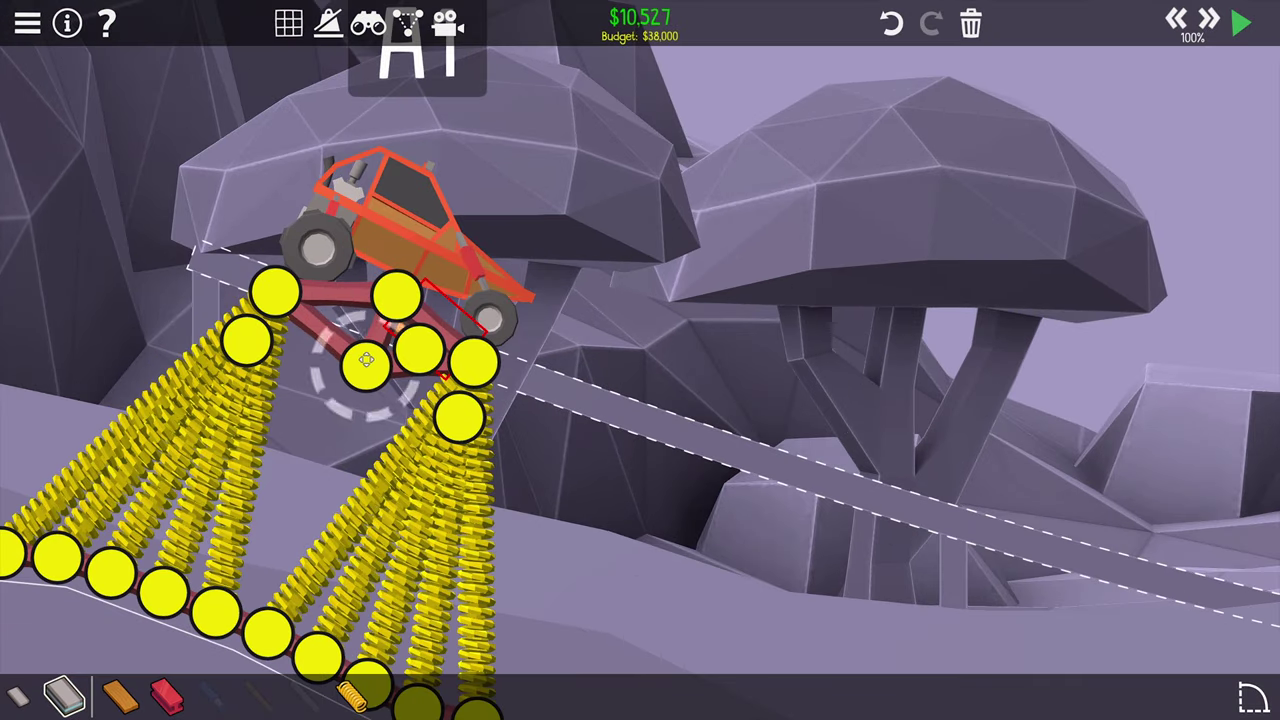
{"action": "mouse_move", "coordinate": [405, 303]}
{"action": "left_mouse_down"}
{"action": "mouse_move", "coordinate": [405, 358]}
{"action": "mouse_move", "coordinate": [418, 343]}
{"action": "left_mouse_up"}
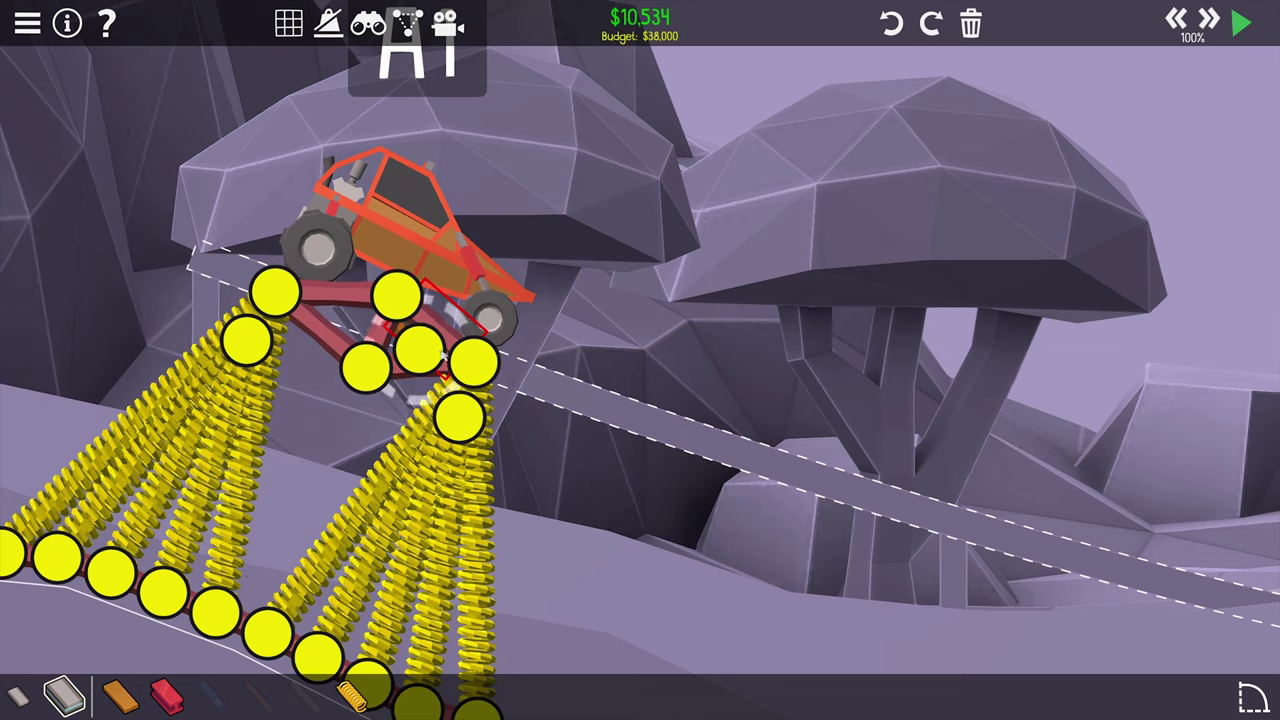
{"action": "key", "text": "space"}
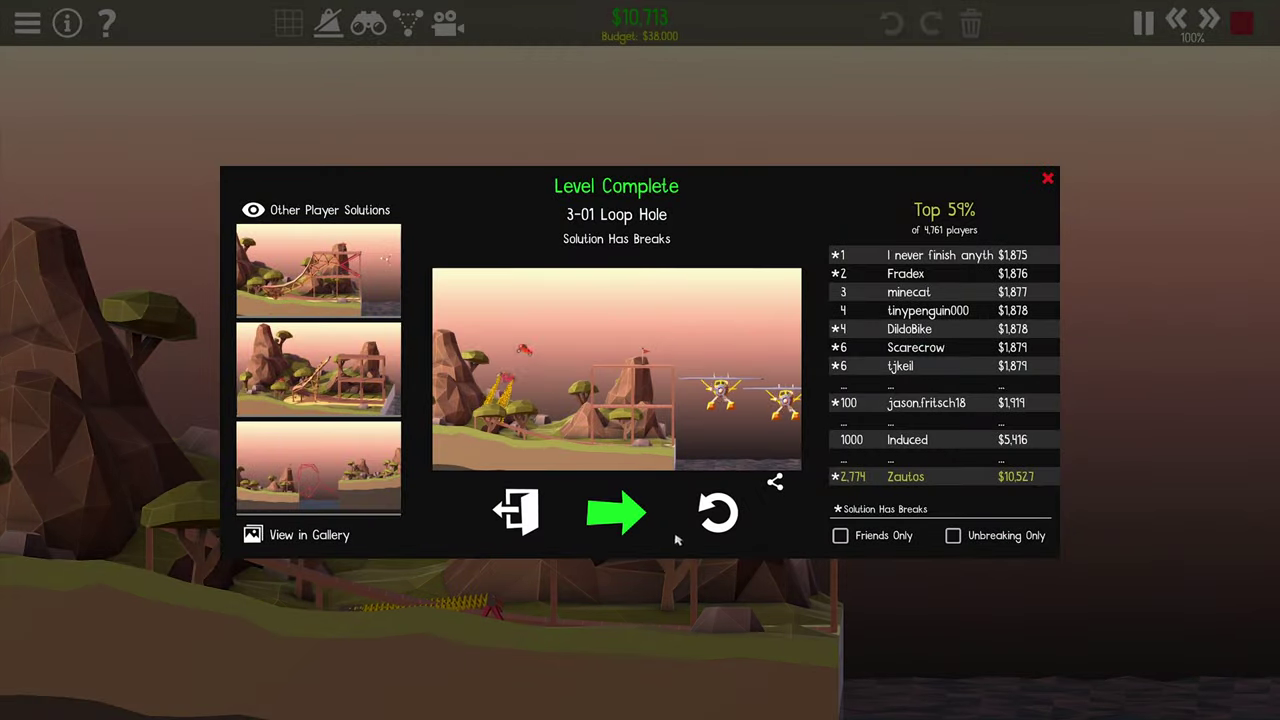
- Advance to Big Dipper, dismiss its briefing, check the vehicle's stats and pick road tracing
{"action": "left_click", "coordinate": [622, 520]}
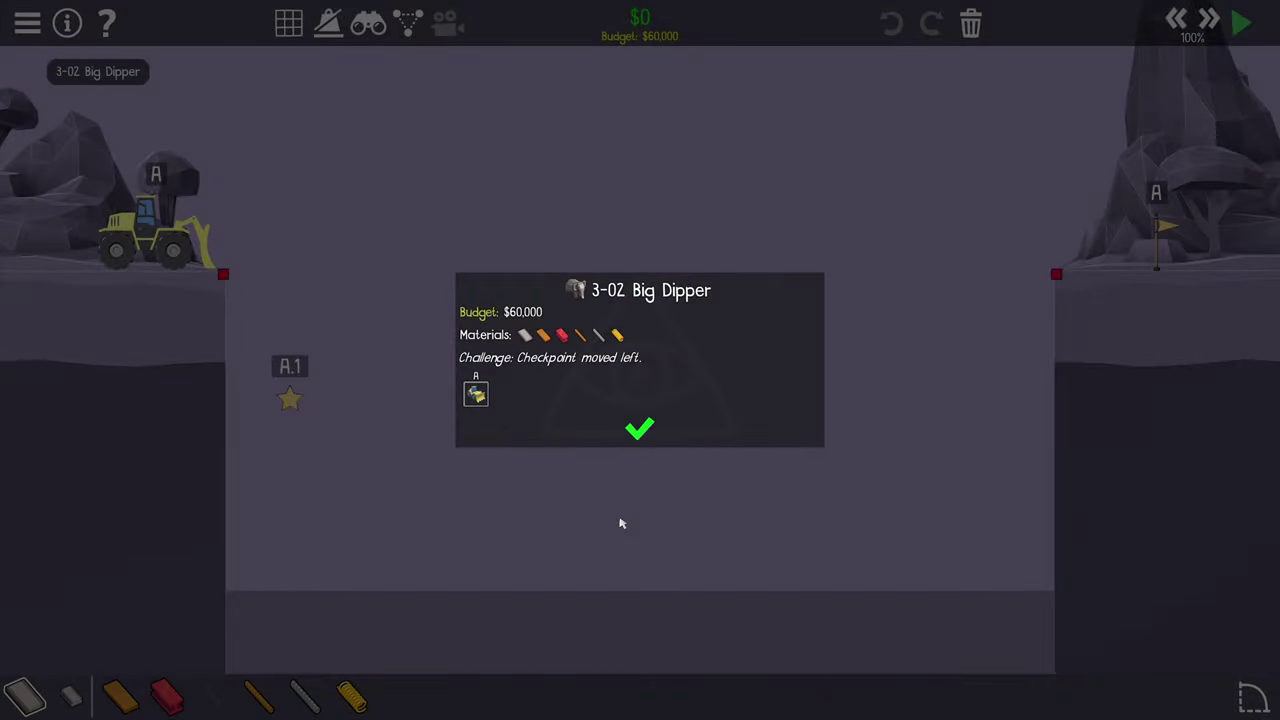
{"action": "left_click", "coordinate": [640, 430]}
{"action": "scroll", "coordinate": [480, 465], "scroll_direction": "down", "scroll_amount": 3}
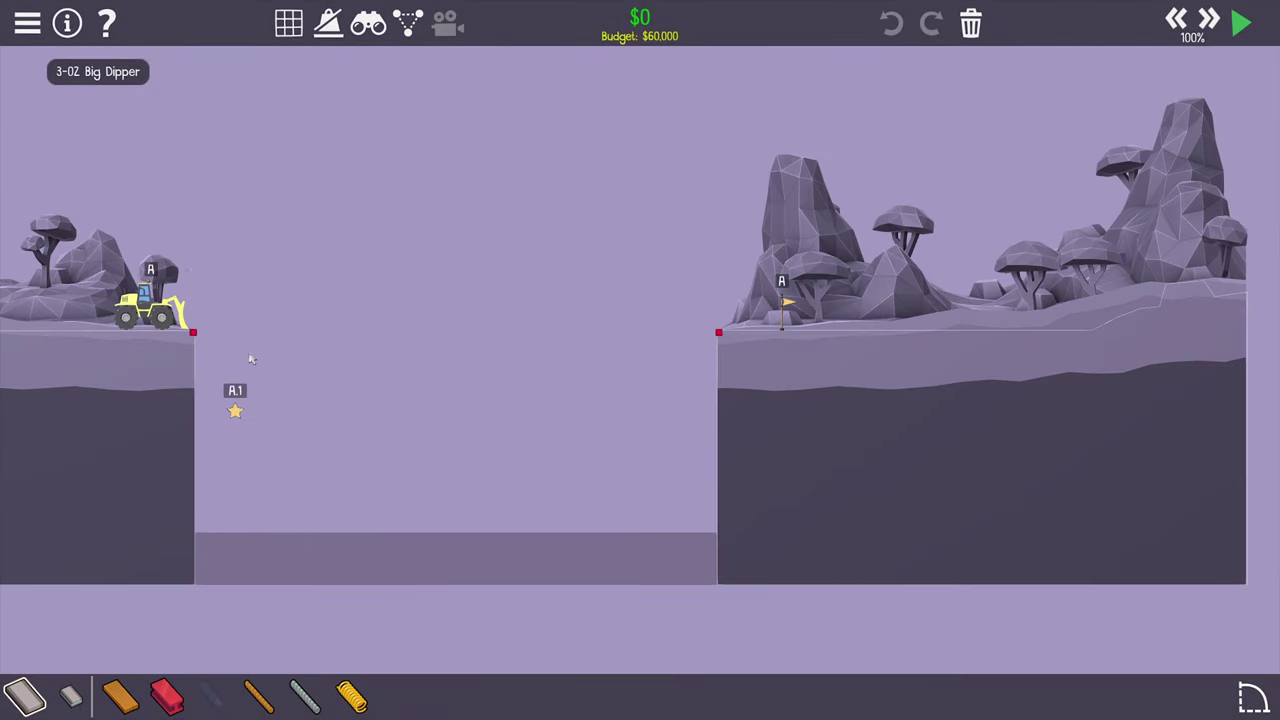
{"action": "scroll", "coordinate": [386, 260], "scroll_direction": "down", "scroll_amount": 1}
{"action": "left_click", "coordinate": [285, 312]}
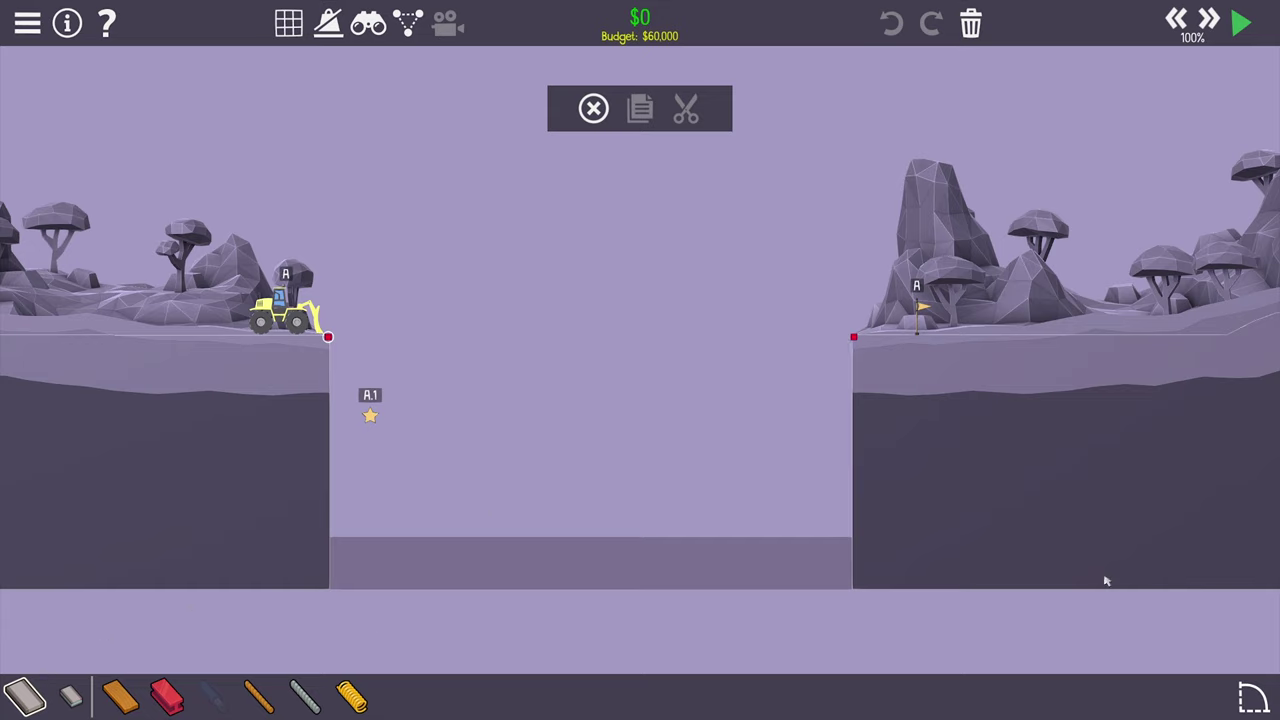
{"action": "left_click", "coordinate": [1254, 697]}
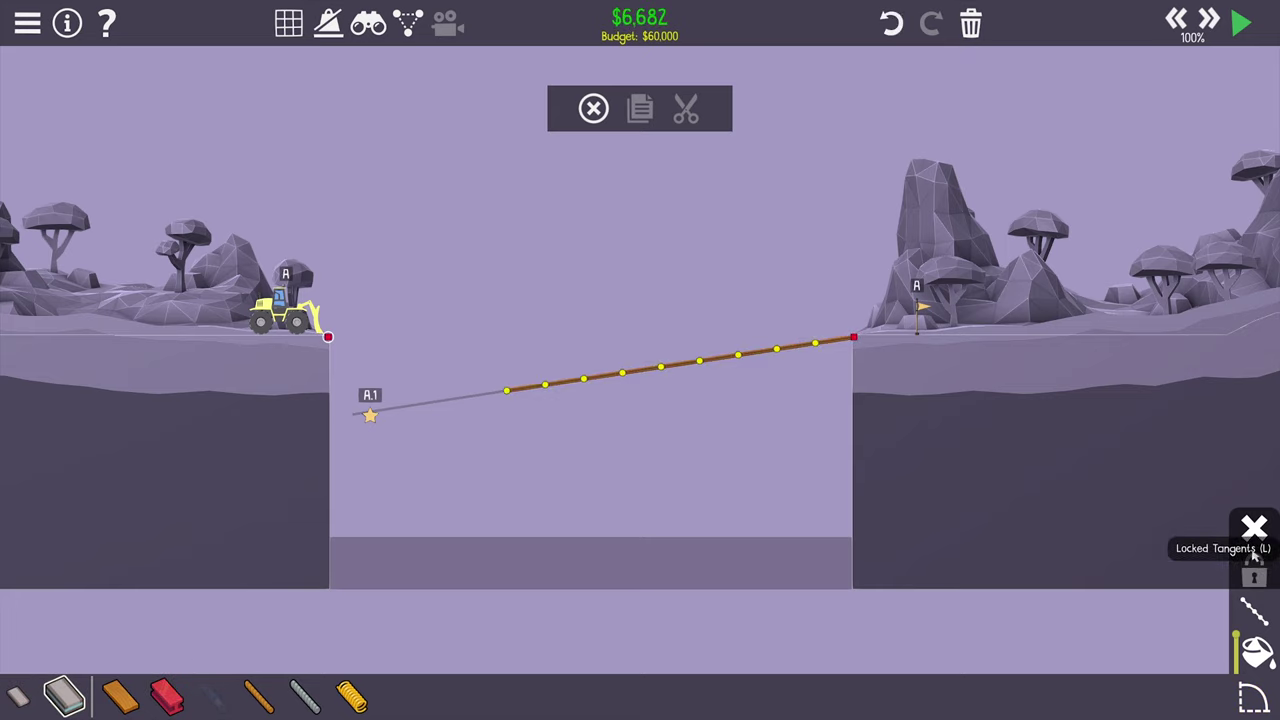
{"action": "scroll", "coordinate": [430, 570], "scroll_direction": "up", "scroll_amount": 3}
- Try a spring from the left anchor, cancel it, and switch to steel near the right anchor
{"action": "left_click", "coordinate": [350, 697]}
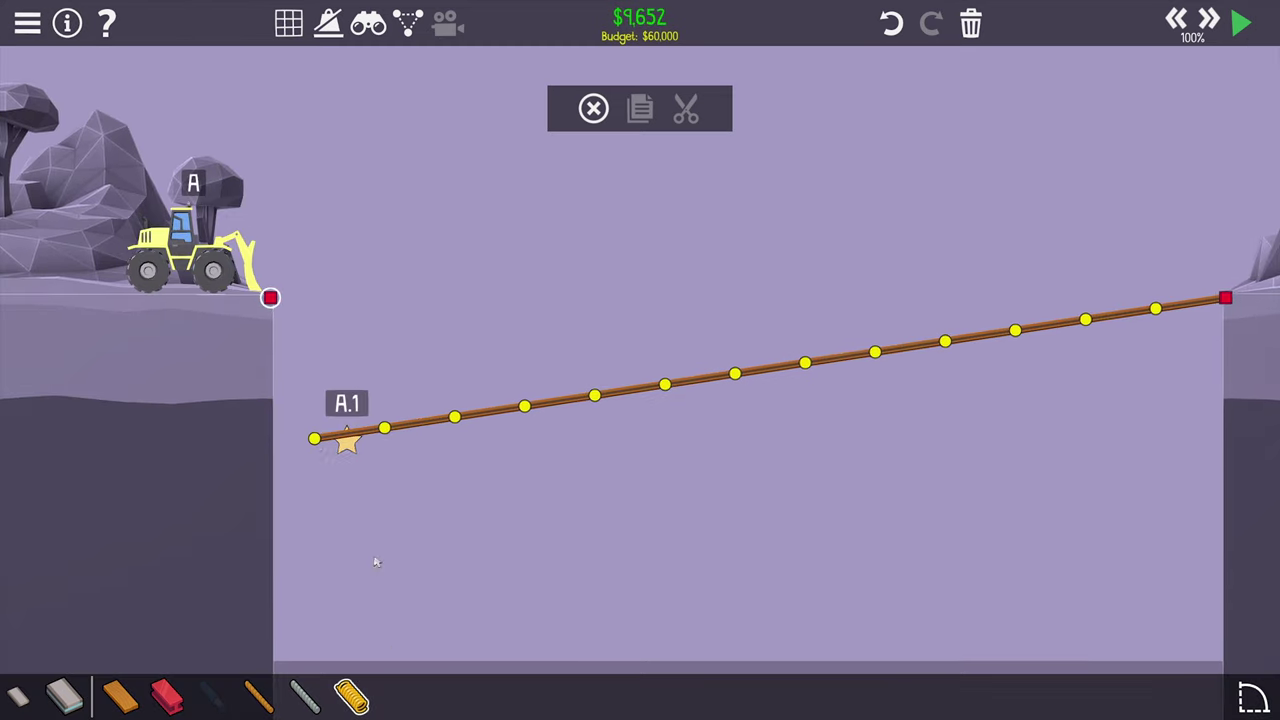
{"action": "left_click_drag", "start_coordinate": [270, 300], "coordinate": [305, 410]}
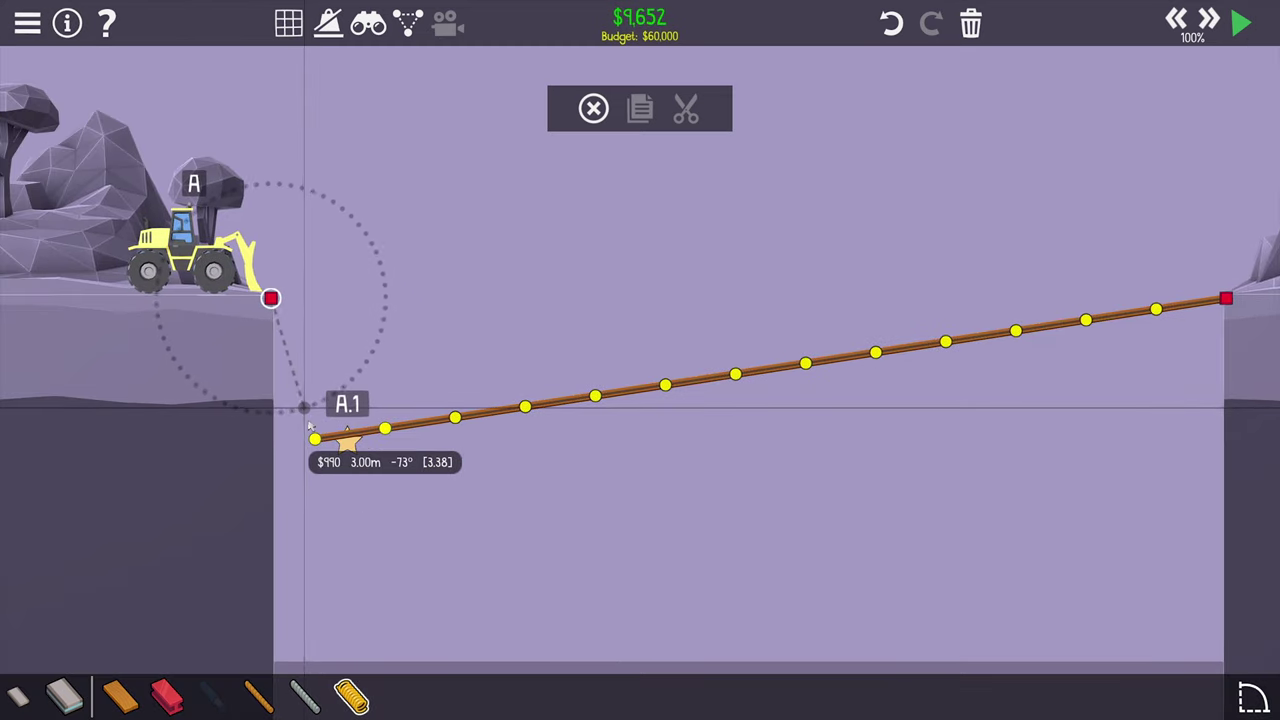
{"action": "key", "text": "Escape"}
{"action": "left_click_drag", "start_coordinate": [600, 500], "coordinate": [370, 467]}
{"action": "left_click", "coordinate": [166, 695]}
{"action": "left_click_drag", "start_coordinate": [612, 391], "coordinate": [498, 357]}
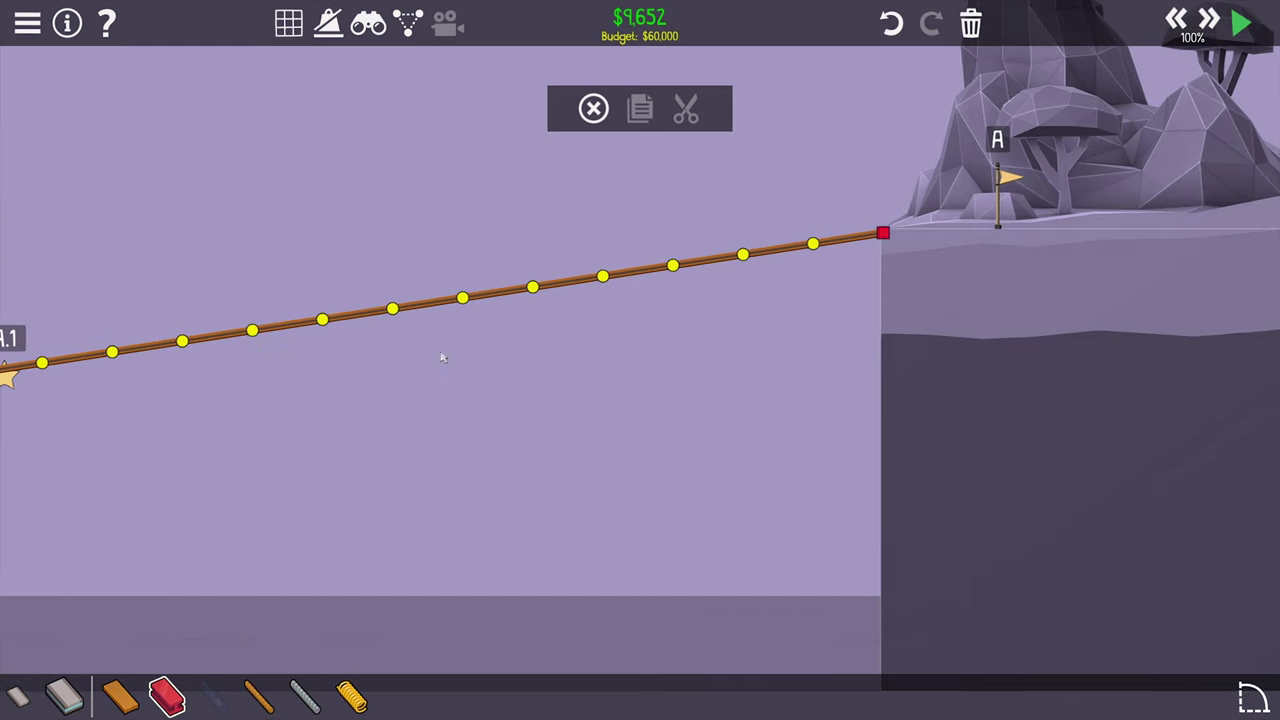
- Build a steel truss beneath the deck from the right anchor toward the left
{"action": "mouse_move", "coordinate": [882, 235]}
{"action": "left_mouse_down"}
{"action": "mouse_move", "coordinate": [800, 400]}
{"action": "mouse_move", "coordinate": [836, 458]}
{"action": "left_mouse_up"}
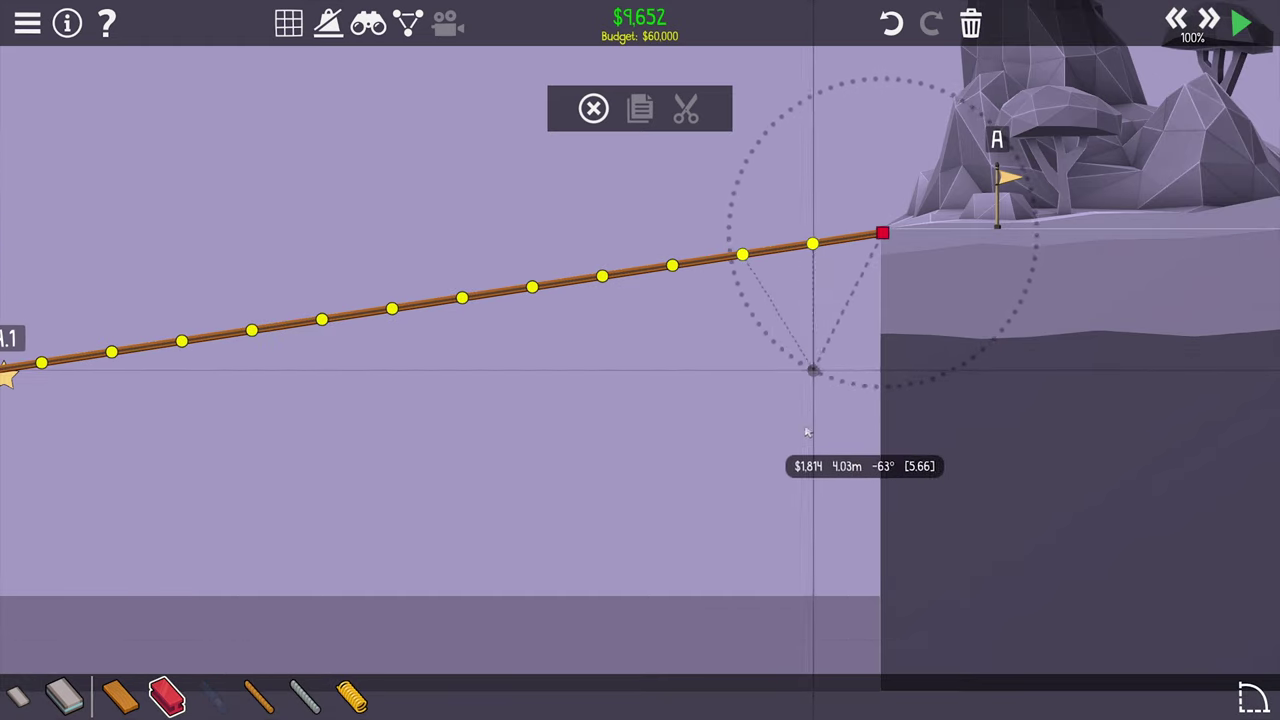
{"action": "mouse_move", "coordinate": [836, 458]}
{"action": "left_mouse_down"}
{"action": "mouse_move", "coordinate": [831, 377]}
{"action": "mouse_move", "coordinate": [688, 370]}
{"action": "left_mouse_up"}
{"action": "left_click", "coordinate": [695, 395]}
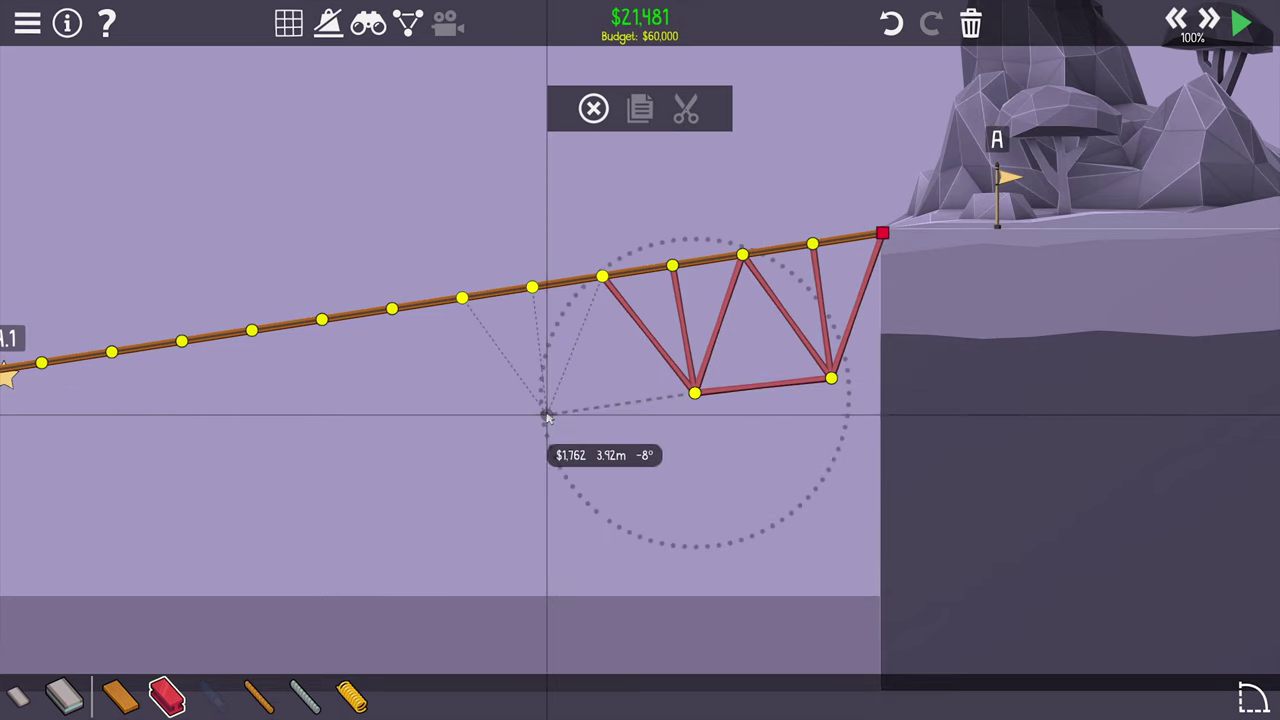
{"action": "left_click", "coordinate": [549, 418]}
{"action": "left_click", "coordinate": [400, 440]}
{"action": "scroll", "coordinate": [613, 461], "scroll_direction": "down", "scroll_amount": 3}
{"action": "scroll", "coordinate": [613, 461], "scroll_direction": "up", "scroll_amount": 2}
- Extend the truss with a bottom-left joint and adjust the bottom joint heights
{"action": "mouse_move", "coordinate": [681, 420]}
{"action": "left_mouse_down"}
{"action": "mouse_move", "coordinate": [559, 443]}
{"action": "mouse_move", "coordinate": [455, 322]}
{"action": "left_mouse_up"}
{"action": "left_click_drag", "start_coordinate": [503, 430], "coordinate": [452, 423]}
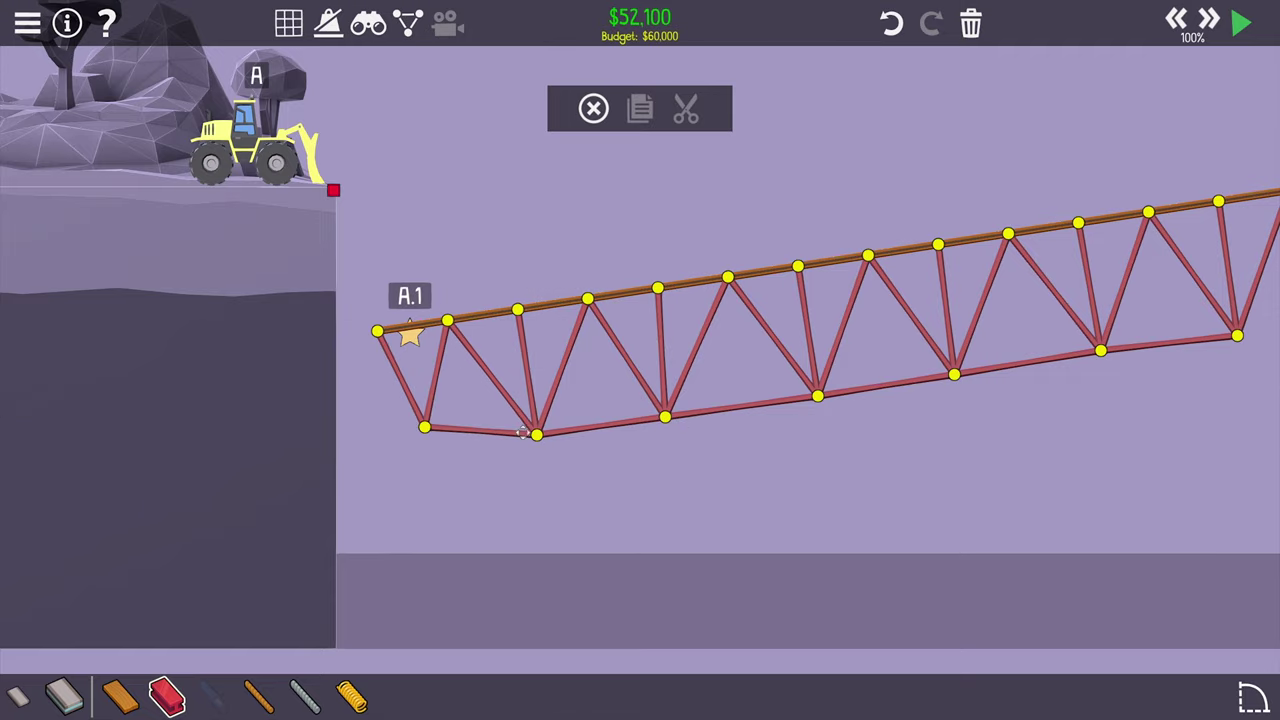
{"action": "left_click_drag", "start_coordinate": [538, 434], "coordinate": [525, 438]}
{"action": "left_click_drag", "start_coordinate": [436, 423], "coordinate": [405, 453]}
{"action": "scroll", "coordinate": [770, 448], "scroll_direction": "down", "scroll_amount": 3}
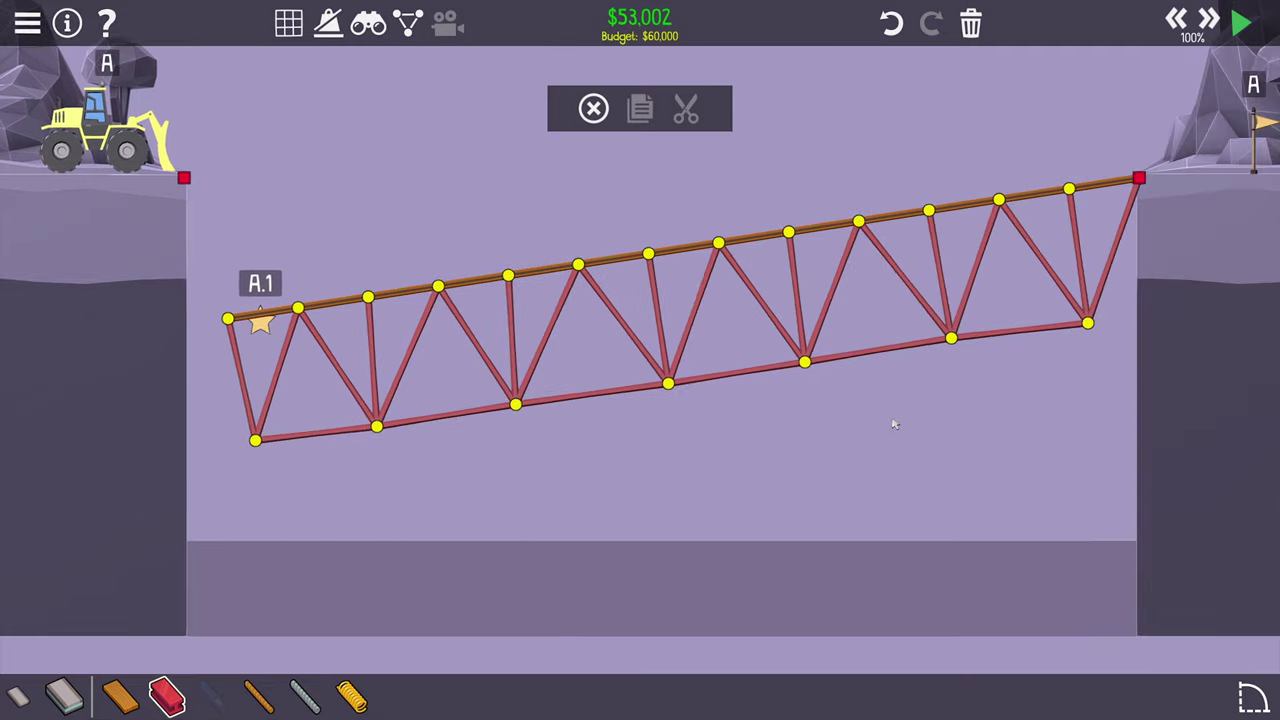
{"action": "scroll", "coordinate": [266, 405], "scroll_direction": "up", "scroll_amount": 2}
{"action": "left_click_drag", "start_coordinate": [163, 429], "coordinate": [167, 420]}
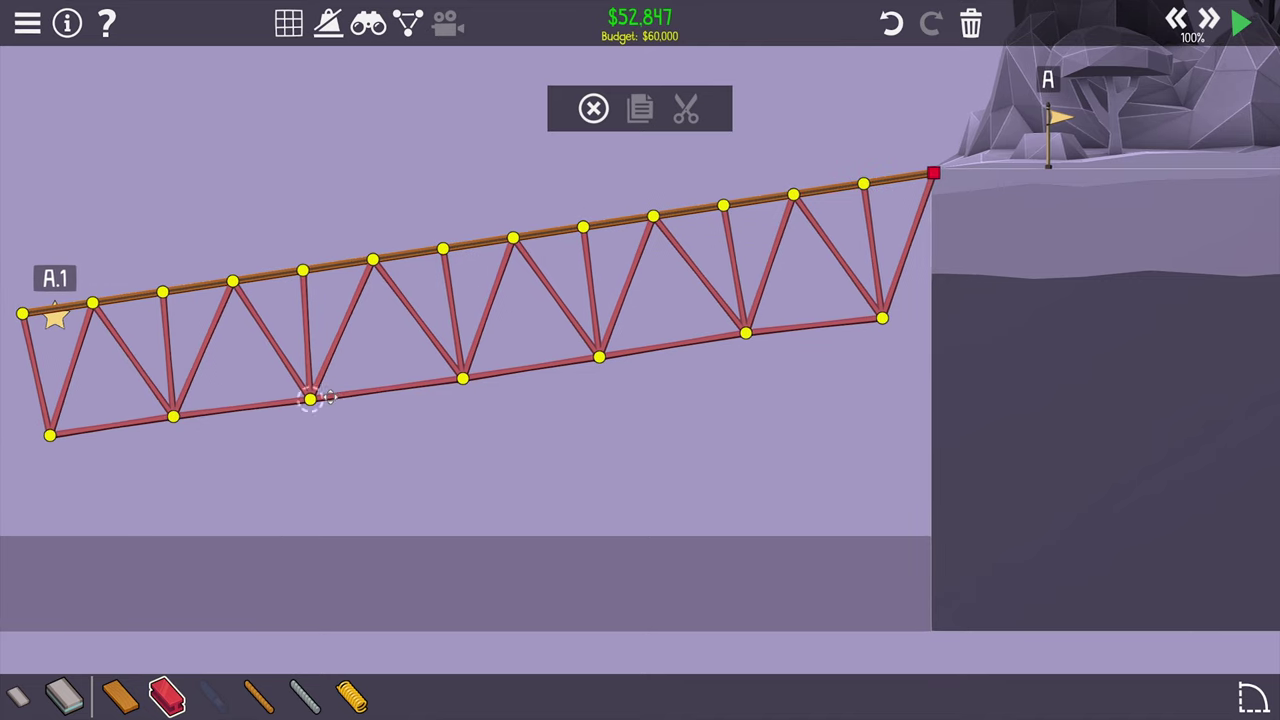
- Add a spring and steel members from a bottom truss joint toward the right anchor
{"action": "left_click", "coordinate": [360, 690]}
{"action": "scroll", "coordinate": [908, 355], "scroll_direction": "up", "scroll_amount": 2}
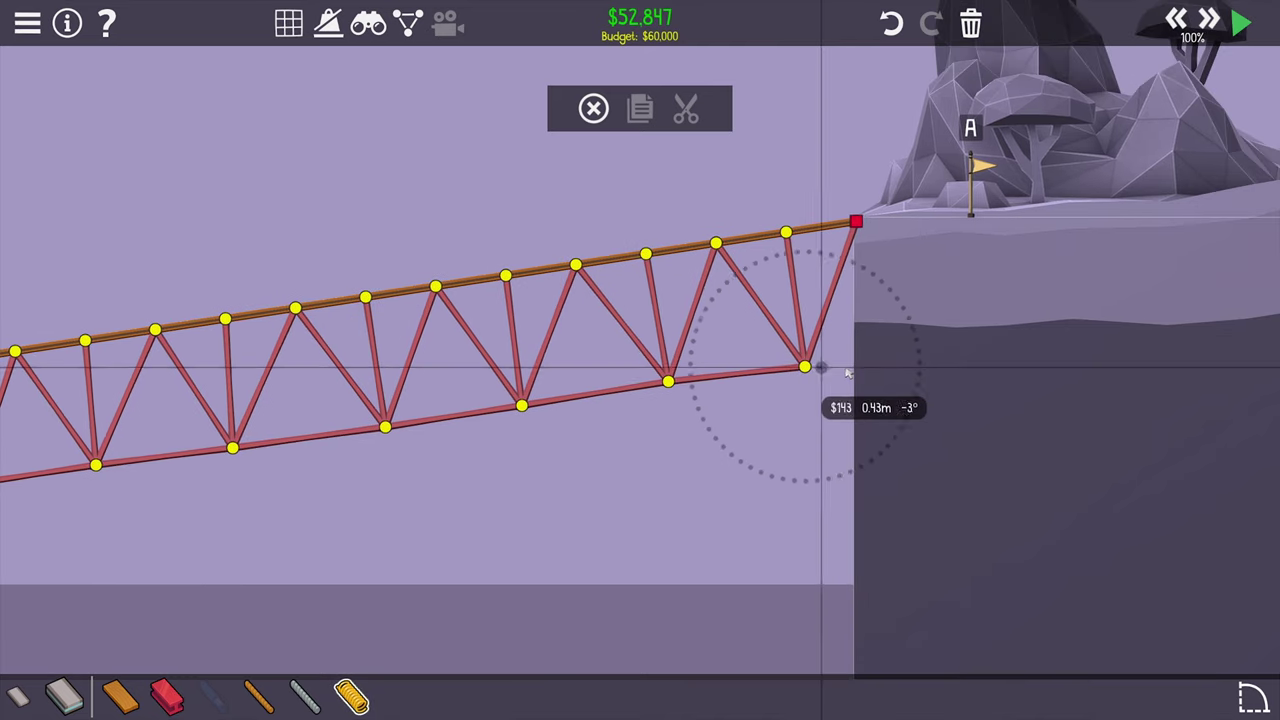
{"action": "left_click", "coordinate": [845, 373]}
{"action": "left_click", "coordinate": [168, 695]}
{"action": "left_click_drag", "start_coordinate": [845, 373], "coordinate": [856, 221]}
{"action": "left_click_drag", "start_coordinate": [845, 373], "coordinate": [881, 372]}
{"action": "scroll", "coordinate": [795, 372], "scroll_direction": "down", "scroll_amount": 3}
- Connect the left anchor to the road with a spring, test it, then delete that spring
{"action": "left_click_drag", "start_coordinate": [795, 372], "coordinate": [400, 500]}
{"action": "left_click", "coordinate": [351, 695]}
{"action": "left_click_drag", "start_coordinate": [311, 204], "coordinate": [356, 345]}
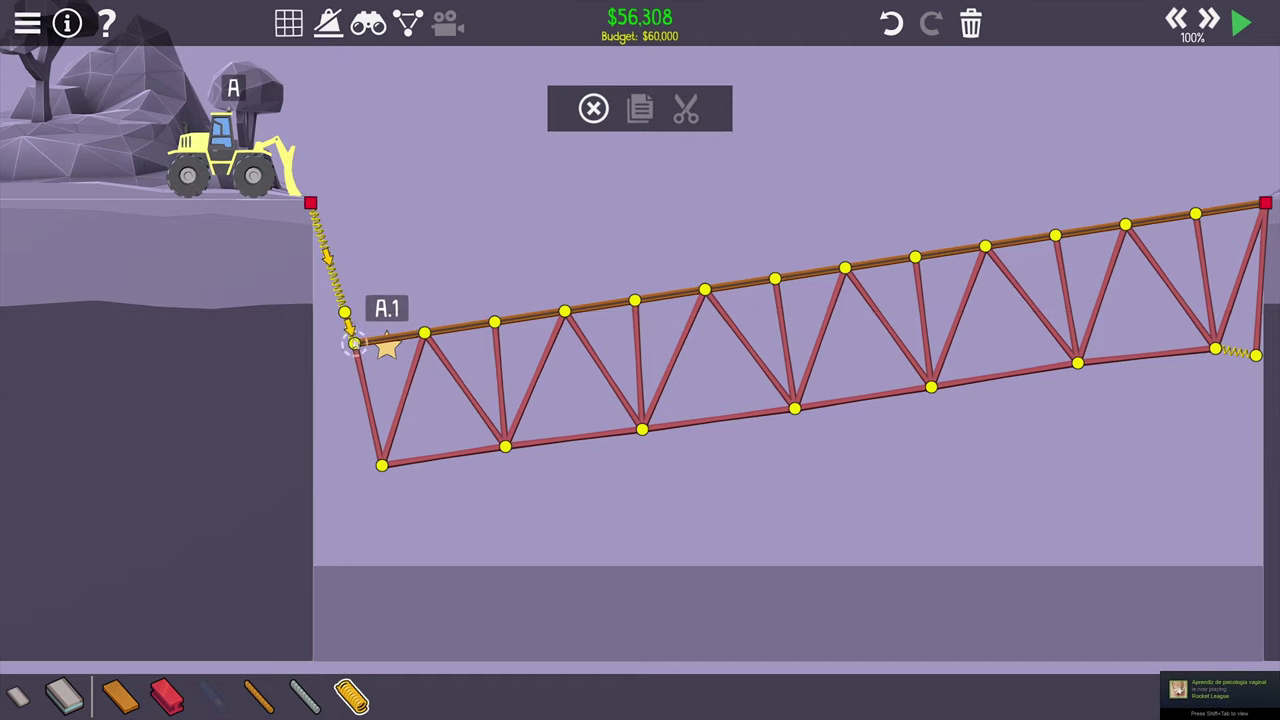
{"action": "key", "text": "space"}
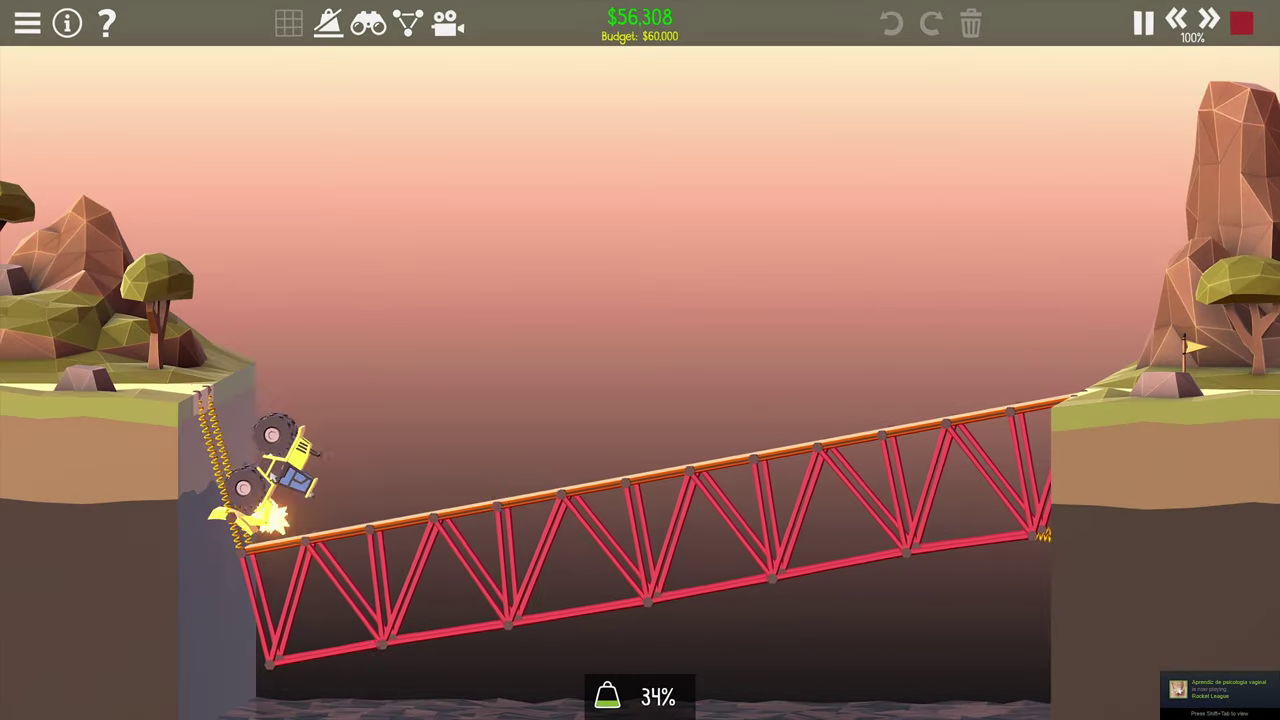
{"action": "key", "text": "space"}
{"action": "left_click", "coordinate": [330, 260]}
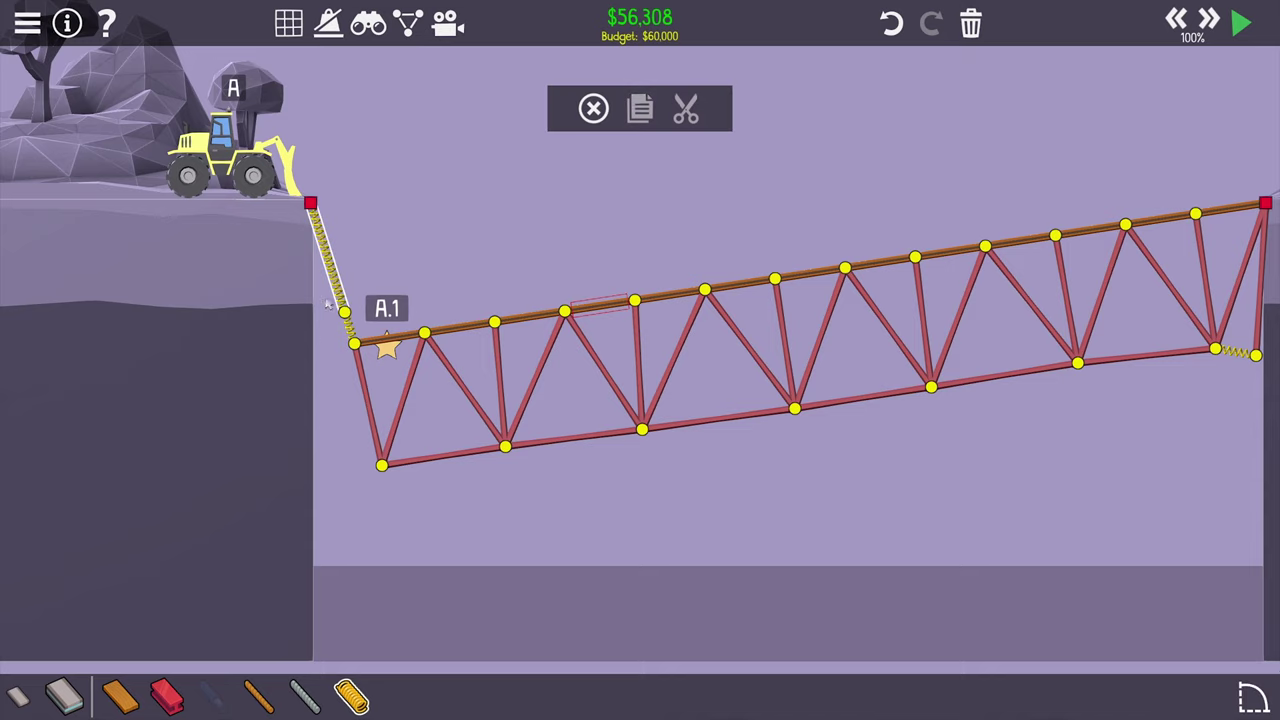
{"action": "key", "text": "Delete"}
- Delete the leftmost truss members and draw a wood road from the left anchor past A.1 to the truss
{"action": "left_click_drag", "start_coordinate": [340, 300], "coordinate": [500, 470]}
{"action": "key", "text": "Delete"}
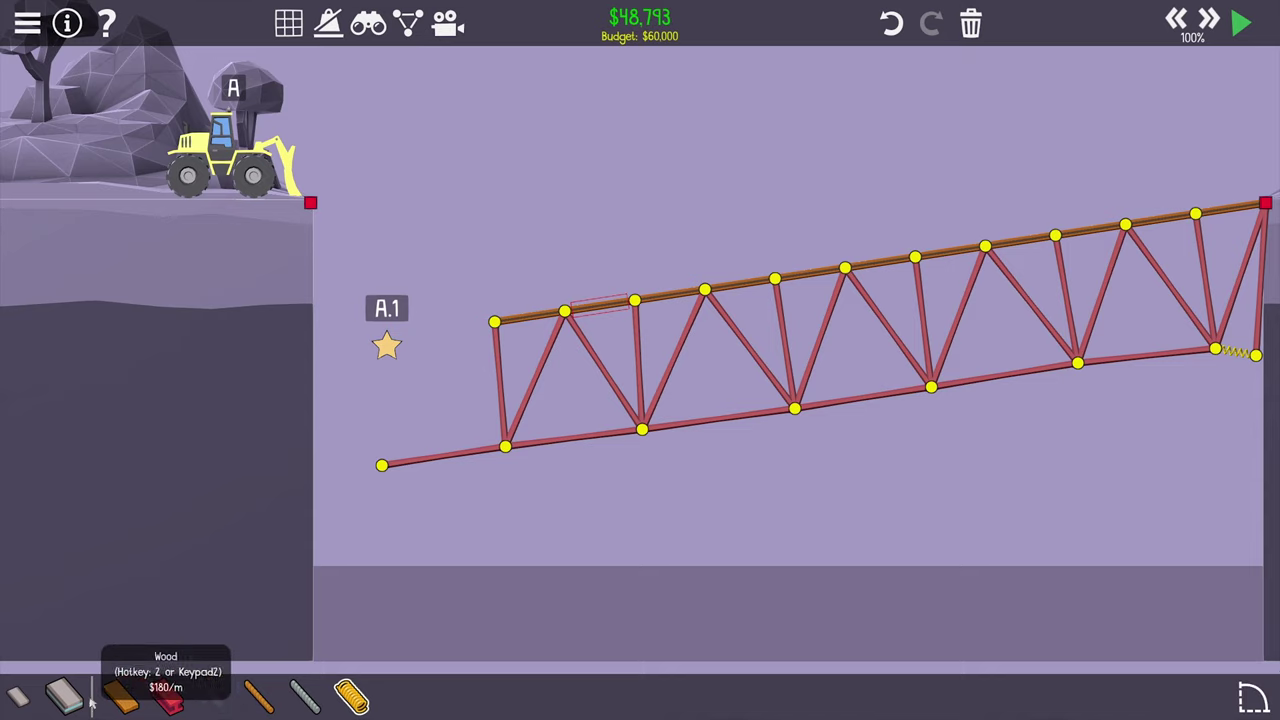
{"action": "left_click", "coordinate": [63, 693]}
{"action": "left_click", "coordinate": [340, 272]}
{"action": "left_click", "coordinate": [381, 340]}
{"action": "left_click", "coordinate": [437, 348]}
{"action": "left_click", "coordinate": [495, 322]}
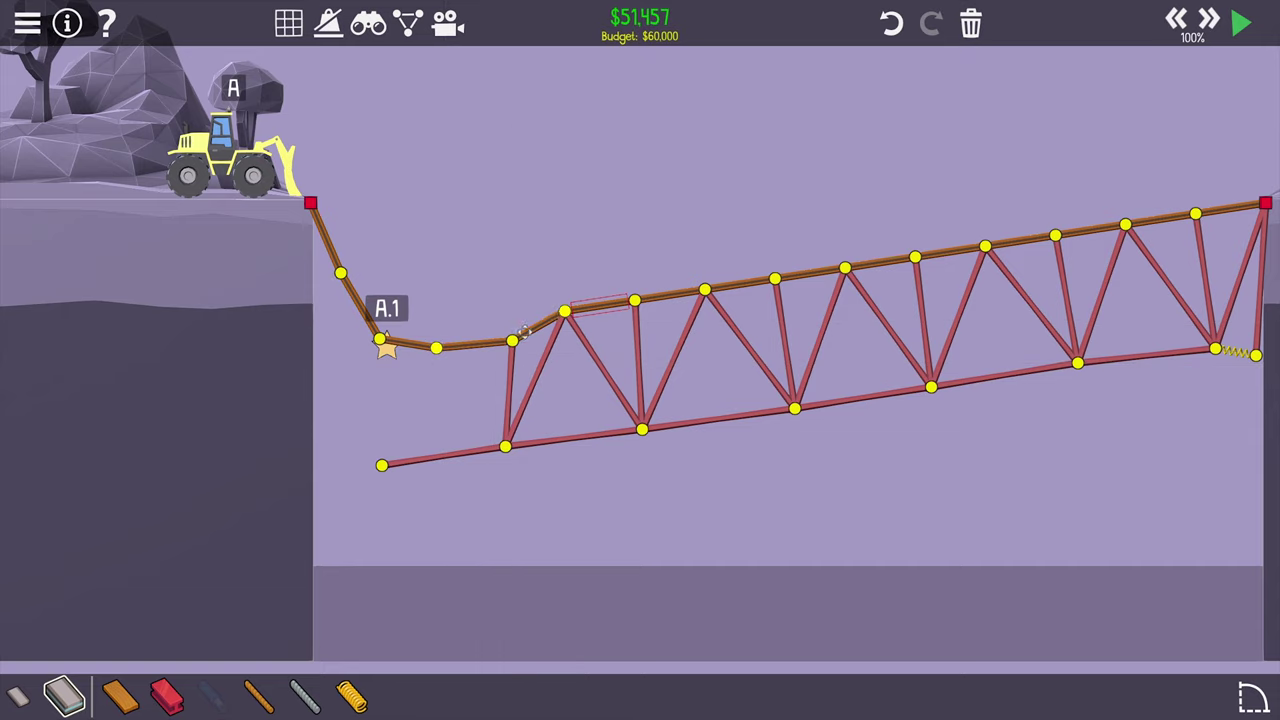
{"action": "left_click", "coordinate": [638, 315]}
- Add steel members at the right end and brace the A.1 joint down to the cliff
{"action": "left_click_drag", "start_coordinate": [632, 295], "coordinate": [350, 300]}
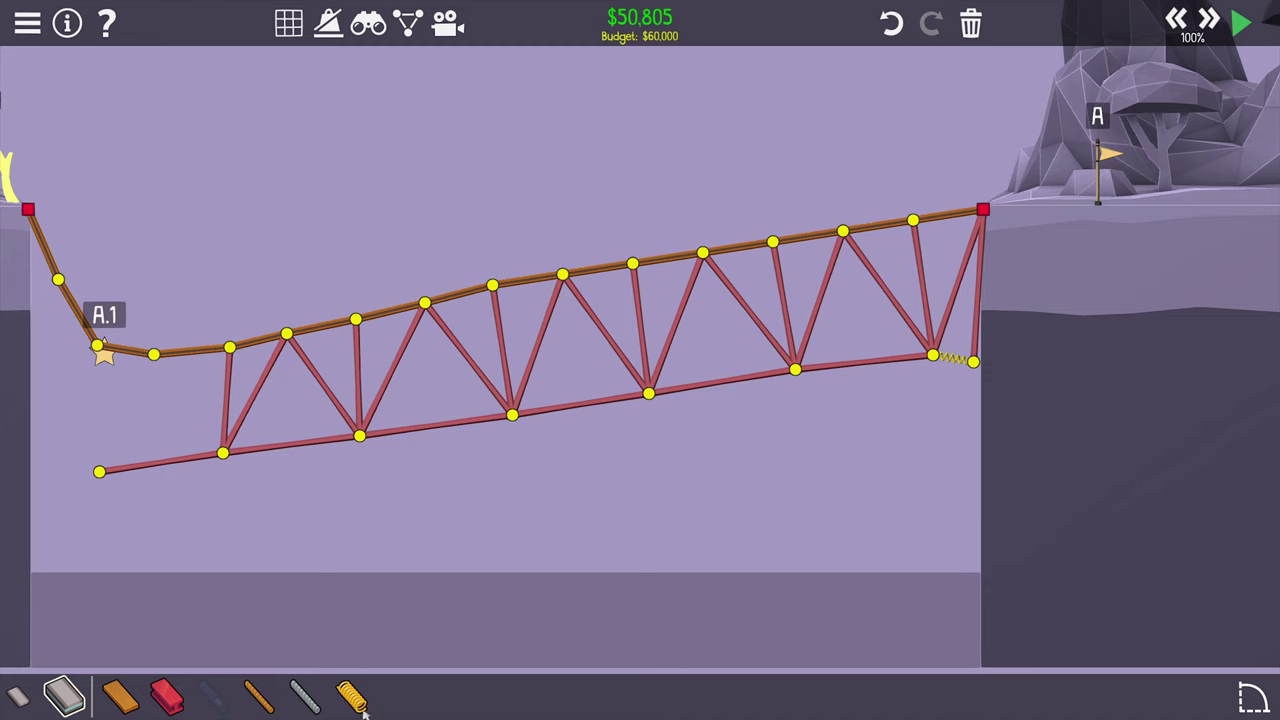
{"action": "left_click", "coordinate": [167, 695]}
{"action": "left_click", "coordinate": [973, 360]}
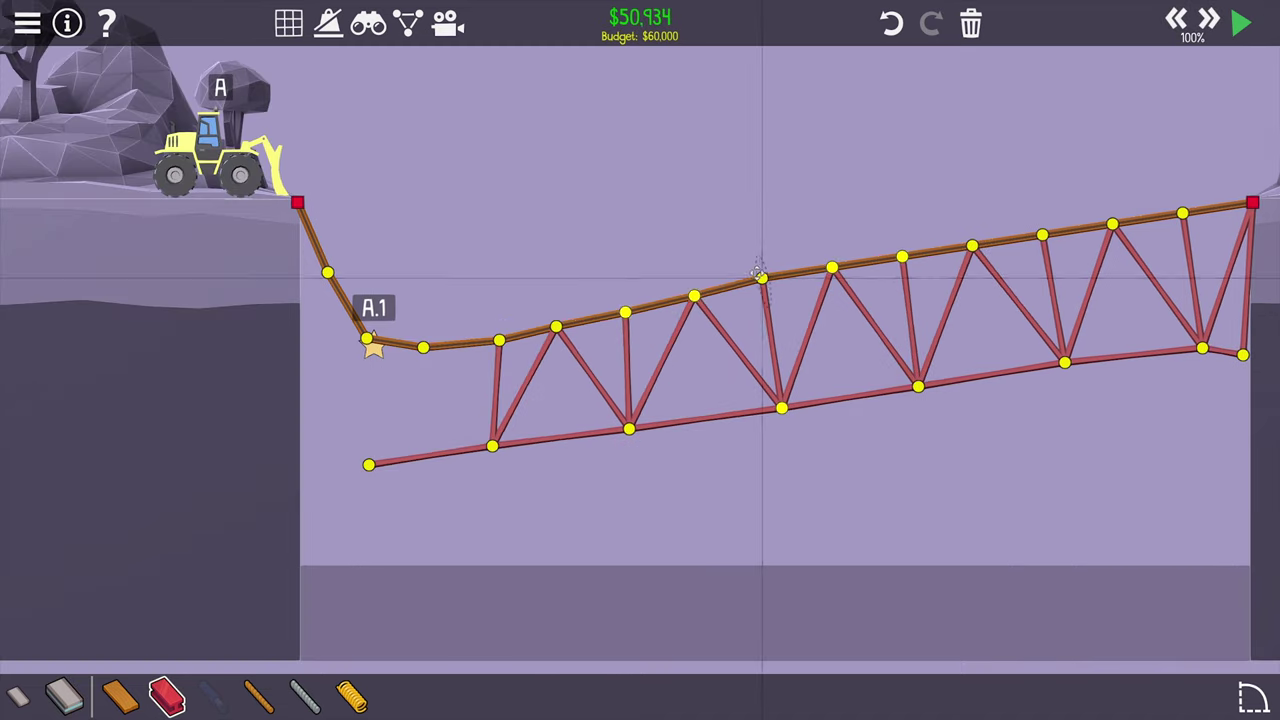
{"action": "scroll", "coordinate": [690, 285], "scroll_direction": "down", "scroll_amount": 1}
{"action": "left_click", "coordinate": [632, 312]}
{"action": "scroll", "coordinate": [538, 318], "scroll_direction": "up", "scroll_amount": 1}
{"action": "mouse_move", "coordinate": [500, 470]}
{"action": "left_mouse_down"}
{"action": "mouse_move", "coordinate": [496, 440]}
{"action": "mouse_move", "coordinate": [450, 390]}
{"action": "mouse_move", "coordinate": [450, 330]}
{"action": "left_mouse_up"}
{"action": "scroll", "coordinate": [418, 420], "scroll_direction": "up", "scroll_amount": 1}
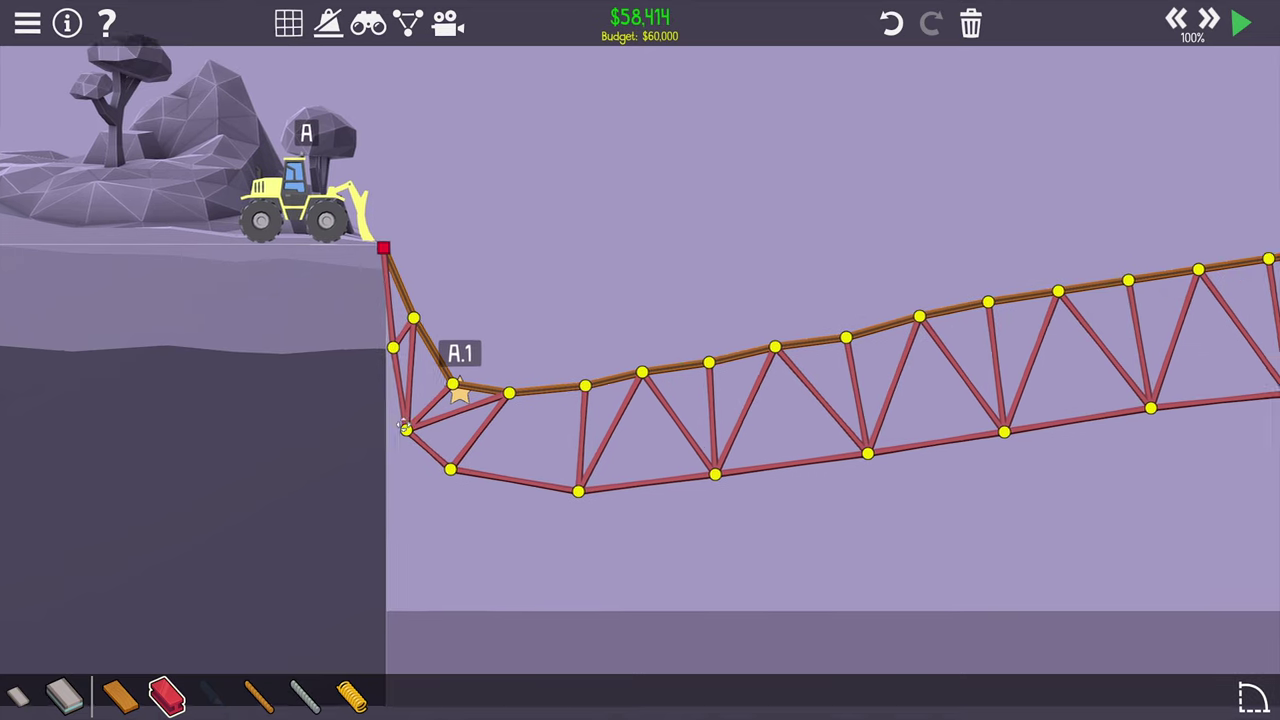
{"action": "mouse_move", "coordinate": [420, 425]}
{"action": "left_mouse_down"}
{"action": "mouse_move", "coordinate": [460, 360]}
{"action": "mouse_move", "coordinate": [458, 380]}
{"action": "left_mouse_up"}
{"action": "left_click", "coordinate": [520, 303]}
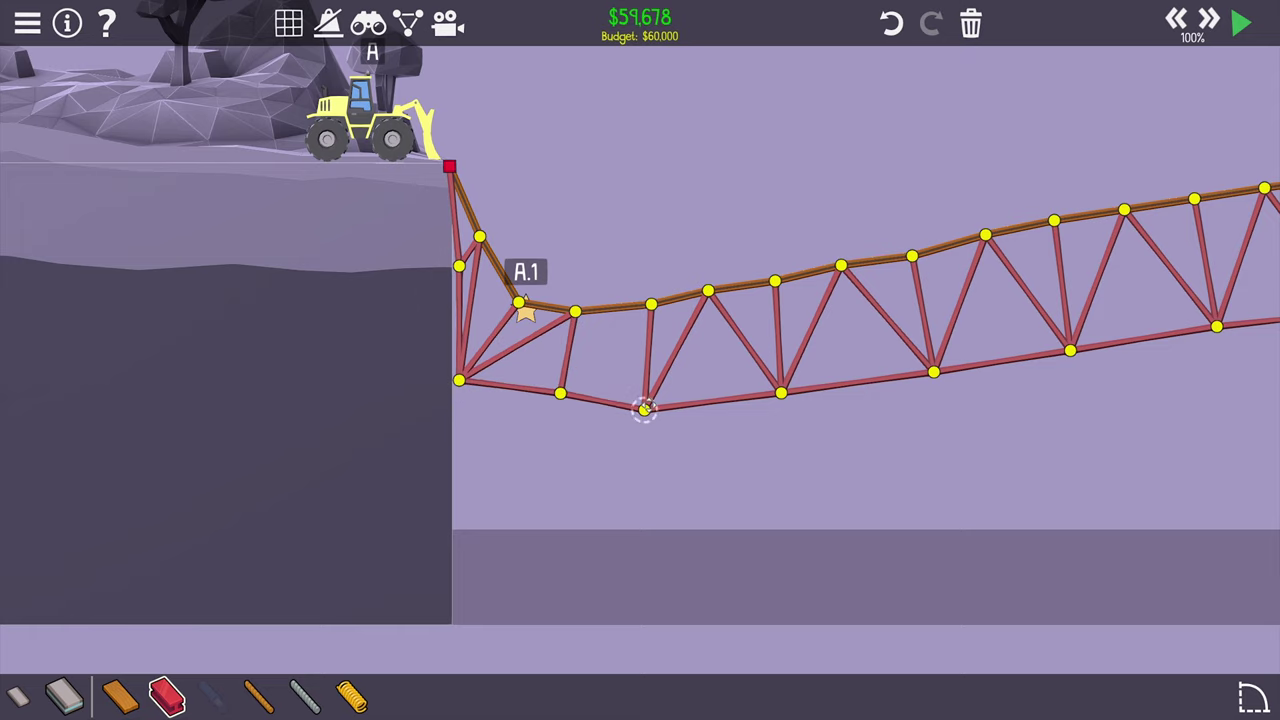
- Reshape the bottom chord and nudge a road joint to trim cost, then start a test
{"action": "left_click_drag", "start_coordinate": [645, 408], "coordinate": [650, 388]}
{"action": "left_click", "coordinate": [577, 314]}
{"action": "left_click_drag", "start_coordinate": [560, 380], "coordinate": [560, 392]}
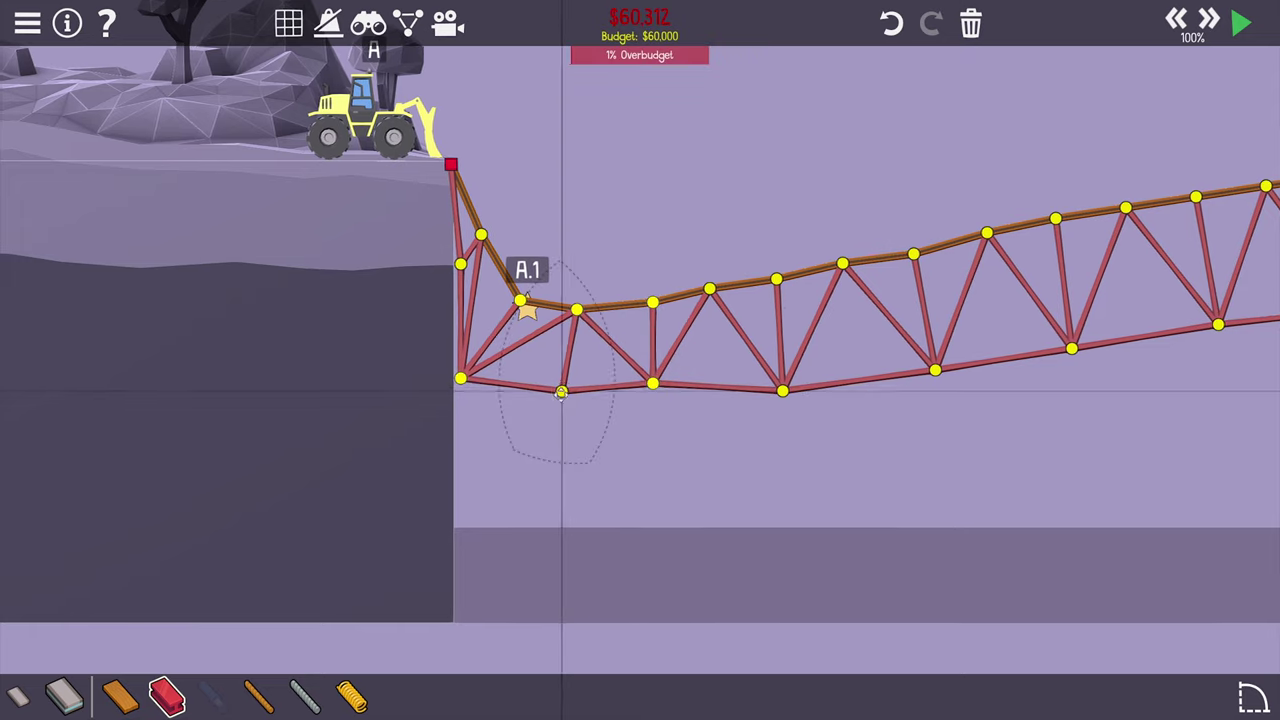
{"action": "left_click", "coordinate": [752, 388]}
{"action": "scroll", "coordinate": [648, 368], "scroll_direction": "down", "scroll_amount": 1}
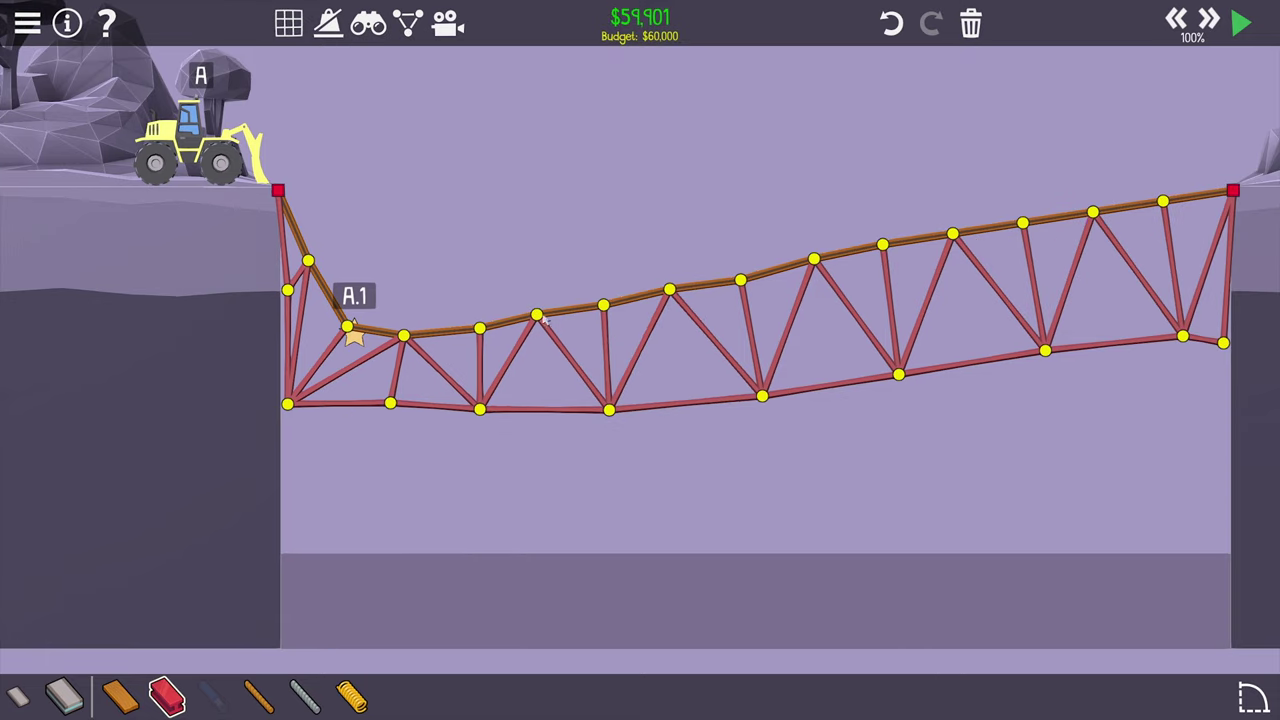
{"action": "left_click_drag", "start_coordinate": [538, 316], "coordinate": [538, 324]}
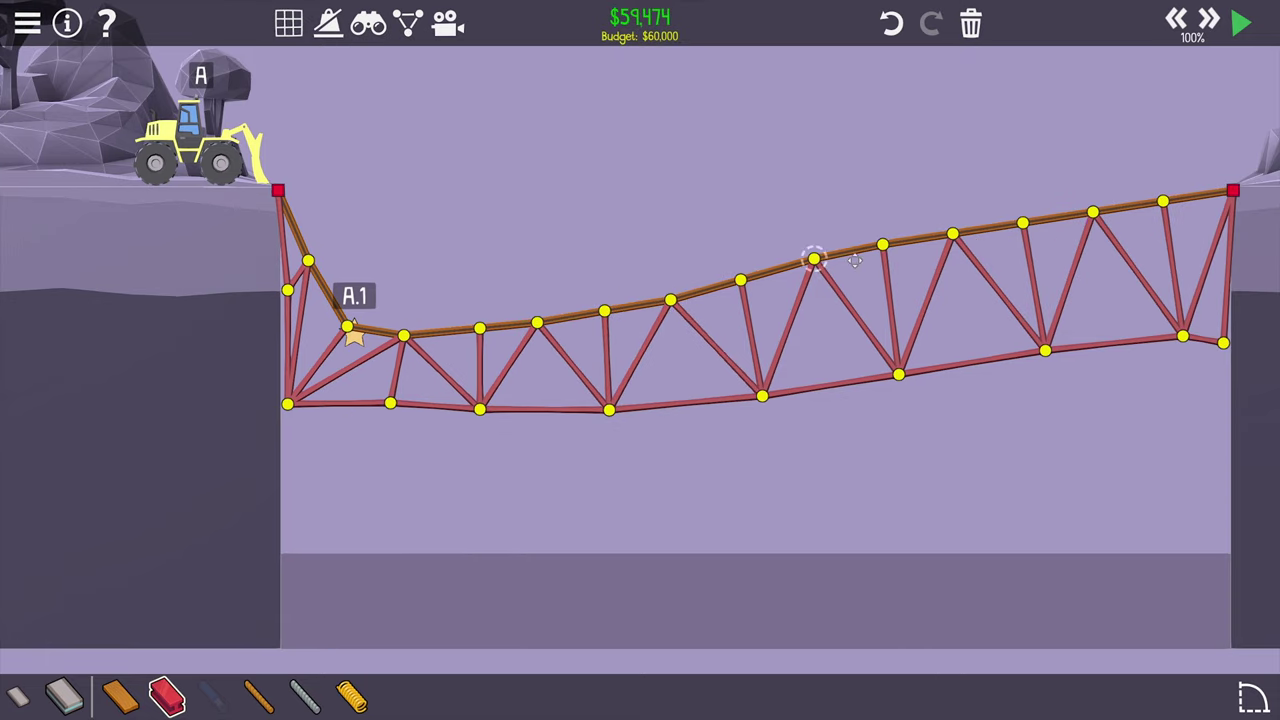
{"action": "key", "text": "space"}
{"action": "scroll", "coordinate": [520, 280], "scroll_direction": "up", "scroll_amount": 2}
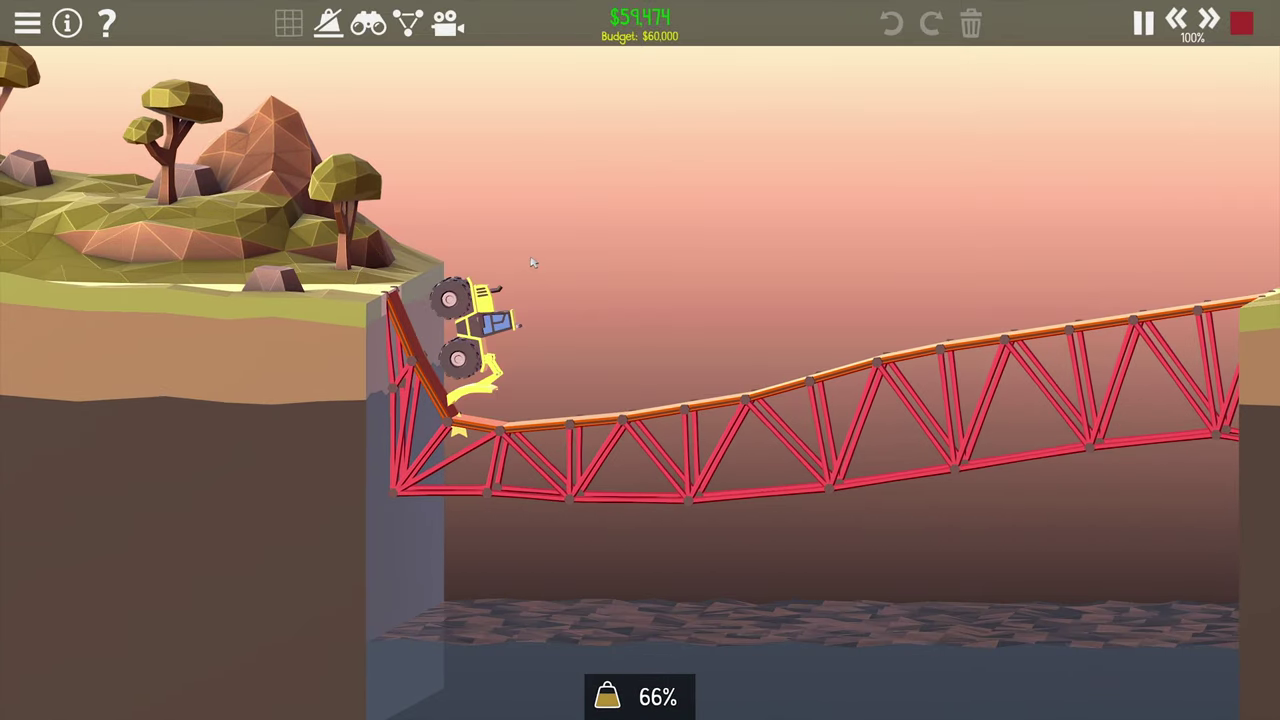
- Lower two top-chord joints near the dip and remove the middle top-chord and diagonal members
{"action": "key", "text": "space"}
{"action": "scroll", "coordinate": [414, 300], "scroll_direction": "up", "scroll_amount": 2}
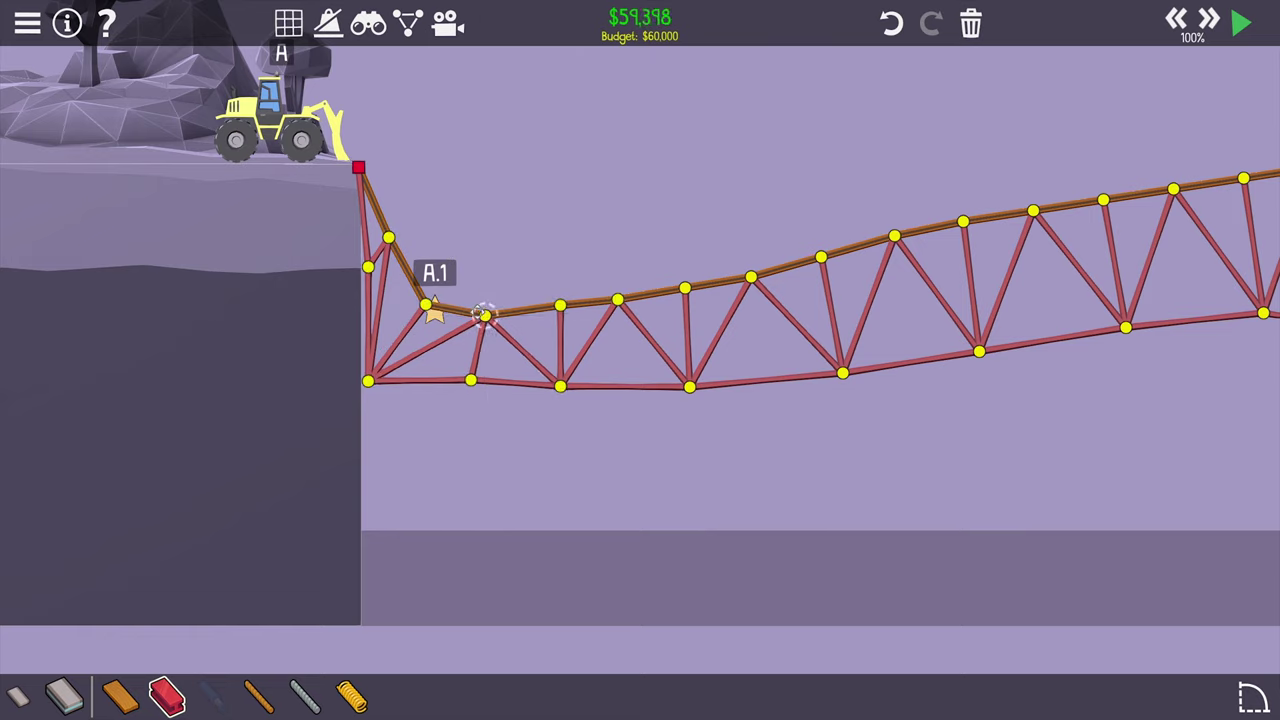
{"action": "left_click_drag", "start_coordinate": [484, 313], "coordinate": [486, 328]}
{"action": "left_click_drag", "start_coordinate": [560, 305], "coordinate": [562, 326]}
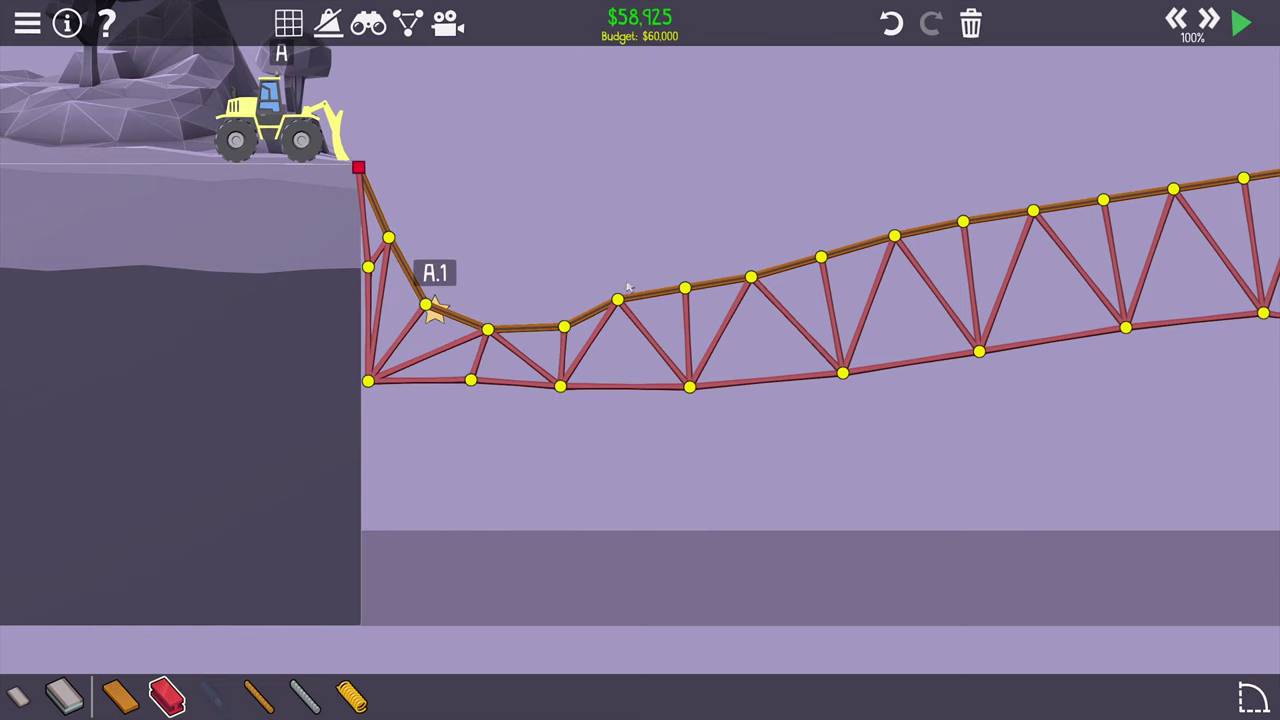
{"action": "left_click_drag", "start_coordinate": [633, 287], "coordinate": [500, 340]}
{"action": "left_click_drag", "start_coordinate": [427, 305], "coordinate": [457, 333]}
{"action": "scroll", "coordinate": [457, 333], "scroll_direction": "down", "scroll_amount": 1}
- Redraw the road from past A.1 down through the dip and up to the truss top joint
{"action": "left_click", "coordinate": [64, 695]}
{"action": "left_click", "coordinate": [385, 275]}
{"action": "left_click", "coordinate": [432, 286]}
{"action": "left_click", "coordinate": [487, 283]}
{"action": "left_click", "coordinate": [533, 268]}
{"action": "left_click", "coordinate": [572, 250]}
{"action": "left_click", "coordinate": [612, 232]}
{"action": "right_click", "coordinate": [590, 248]}
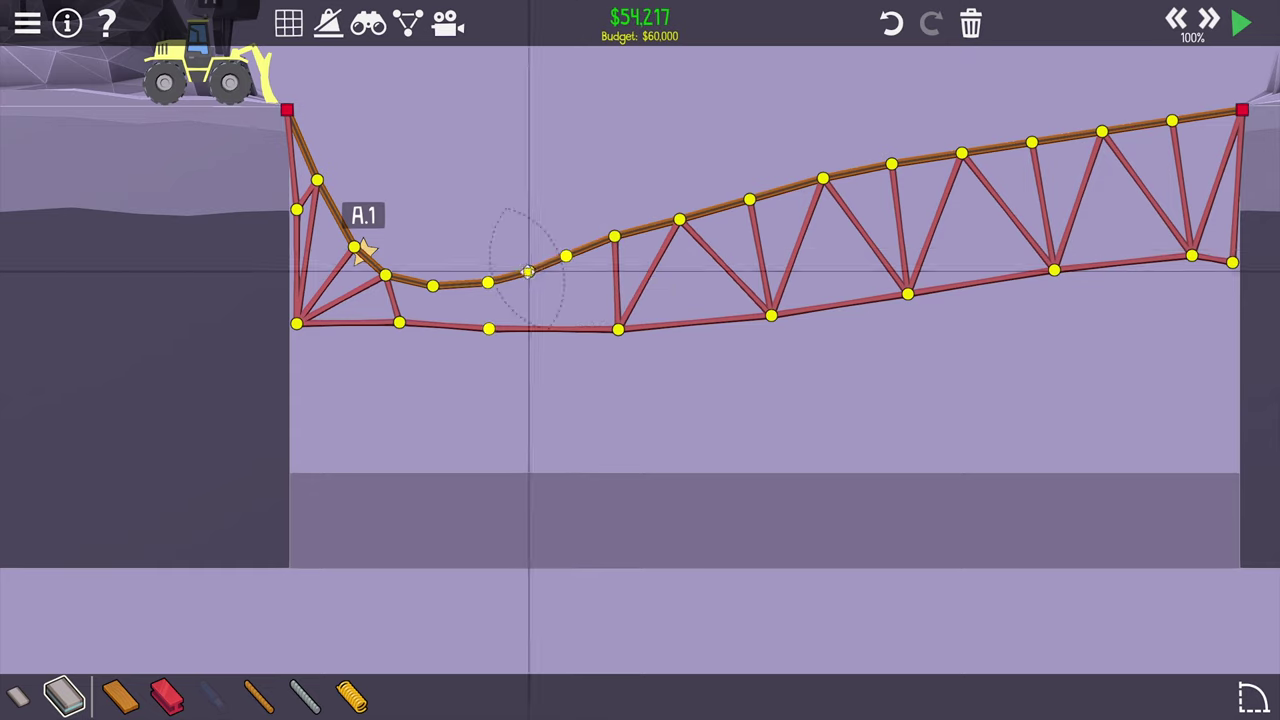
- Add steel diagonals and bracing between the new road joints and the bottom chord
{"action": "key", "text": "3"}
{"action": "left_click", "coordinate": [618, 328]}
{"action": "left_click", "coordinate": [565, 258]}
{"action": "left_click", "coordinate": [488, 328]}
{"action": "right_click", "coordinate": [450, 322]}
{"action": "left_click", "coordinate": [398, 322]}
{"action": "left_click", "coordinate": [433, 286]}
{"action": "left_click", "coordinate": [488, 328]}
{"action": "left_click", "coordinate": [527, 272]}
{"action": "left_click", "coordinate": [488, 328]}
{"action": "right_click", "coordinate": [520, 320]}
- Replace an unwanted steel diagonal with one to a road joint, and test the bridge
{"action": "left_click_drag", "start_coordinate": [537, 300], "coordinate": [560, 298]}
{"action": "key", "text": "Delete"}
{"action": "left_click", "coordinate": [618, 328]}
{"action": "left_click", "coordinate": [527, 272]}
{"action": "key", "text": "space"}
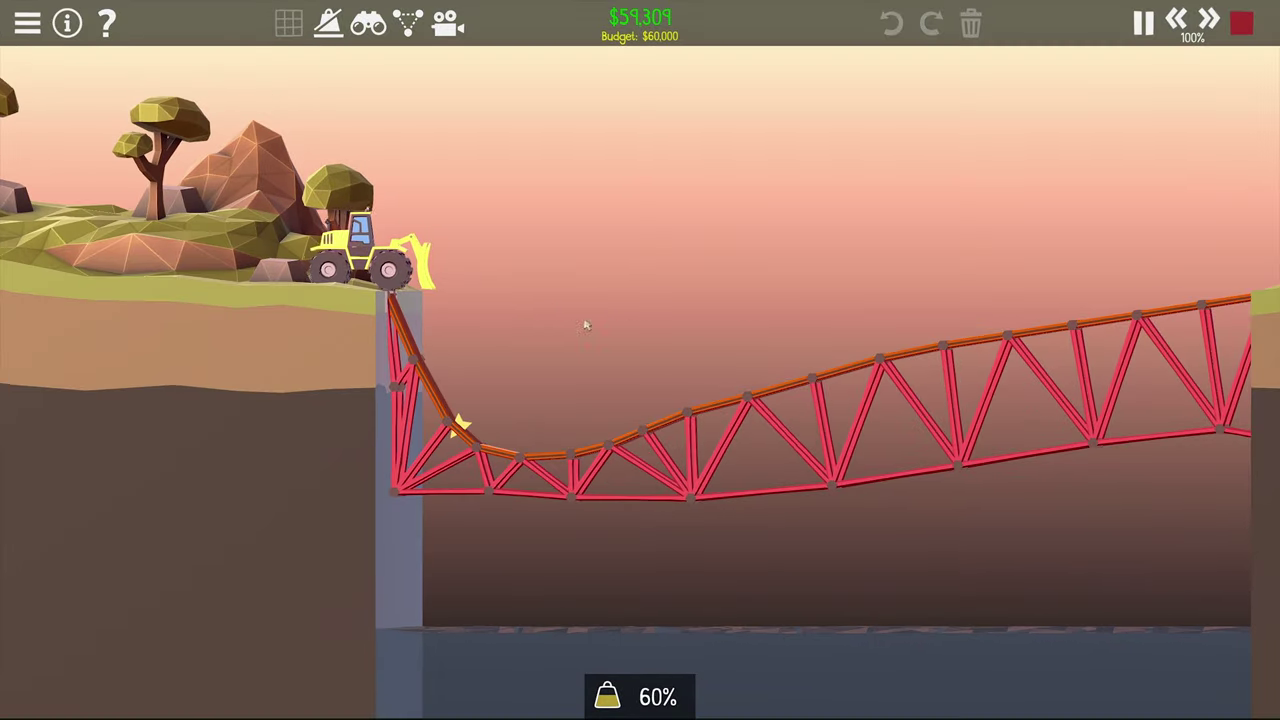
{"action": "key", "text": "space"}
- Fine-tune joints above A.1, near the dip and at the left end across repeated test runs
{"action": "left_click_drag", "start_coordinate": [475, 277], "coordinate": [405, 232]}
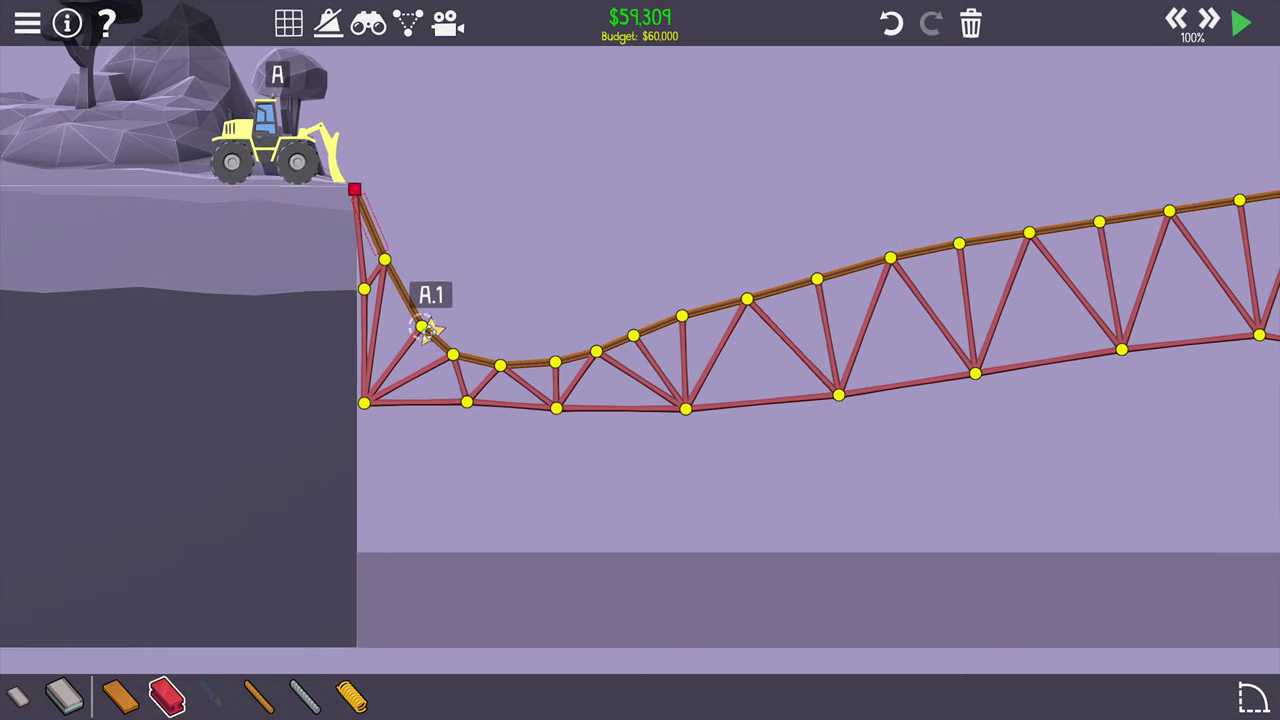
{"action": "key", "text": "space"}
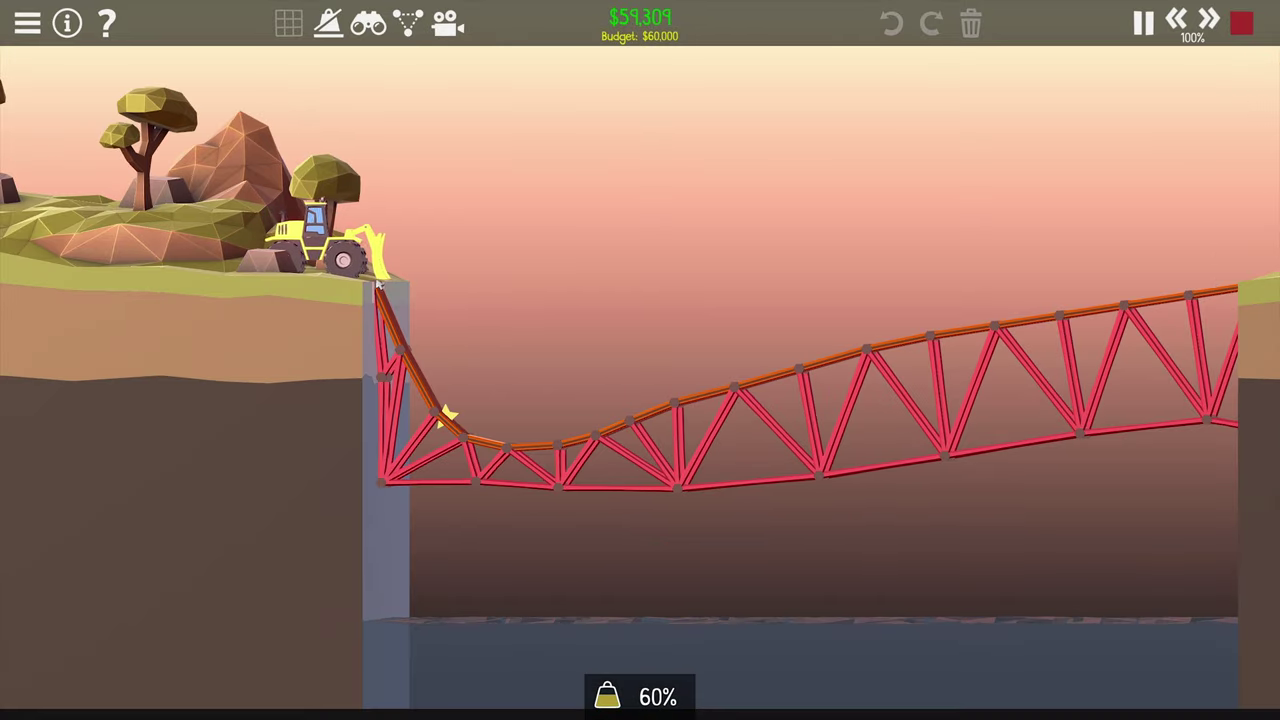
{"action": "key", "text": "space"}
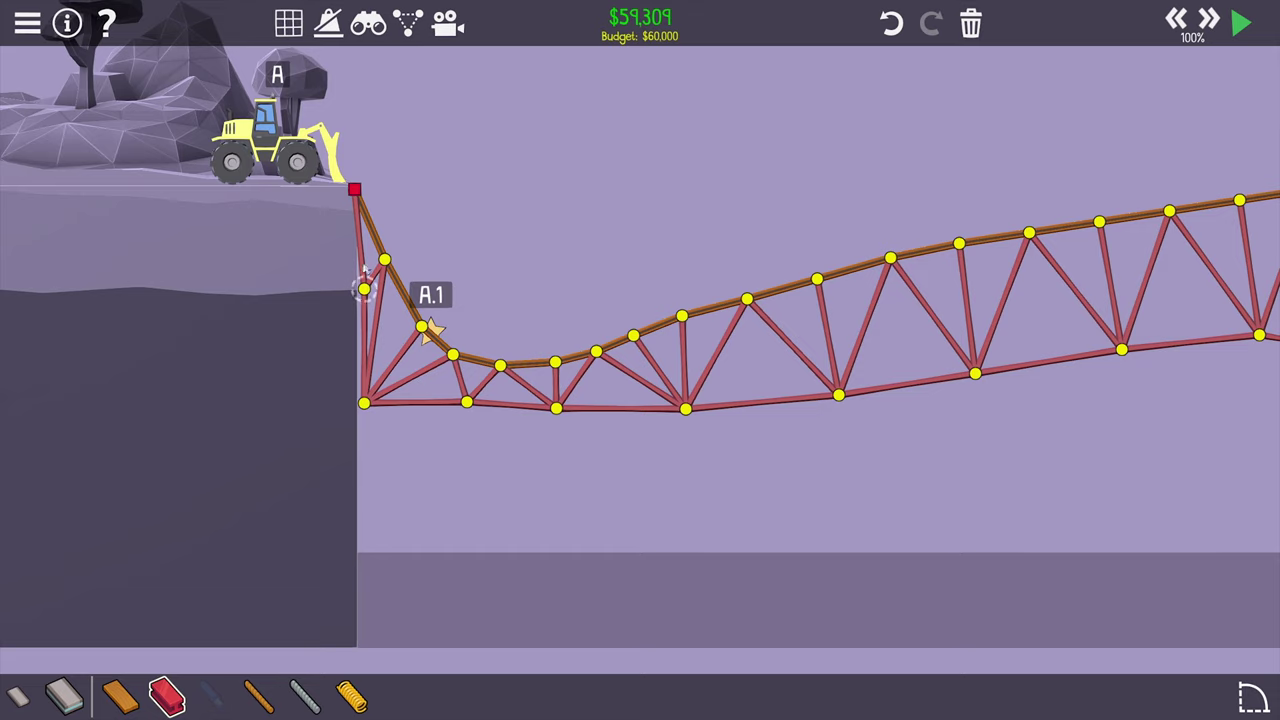
{"action": "left_click_drag", "start_coordinate": [385, 252], "coordinate": [400, 247]}
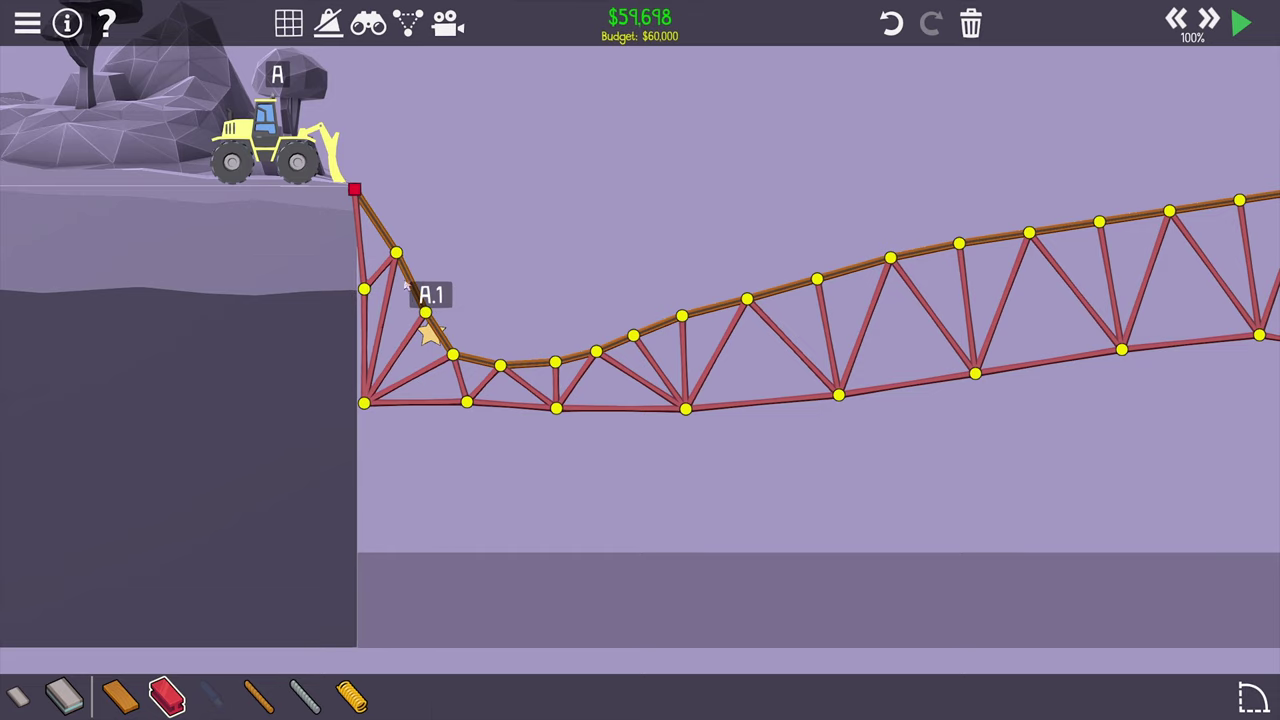
{"action": "key", "text": "space"}
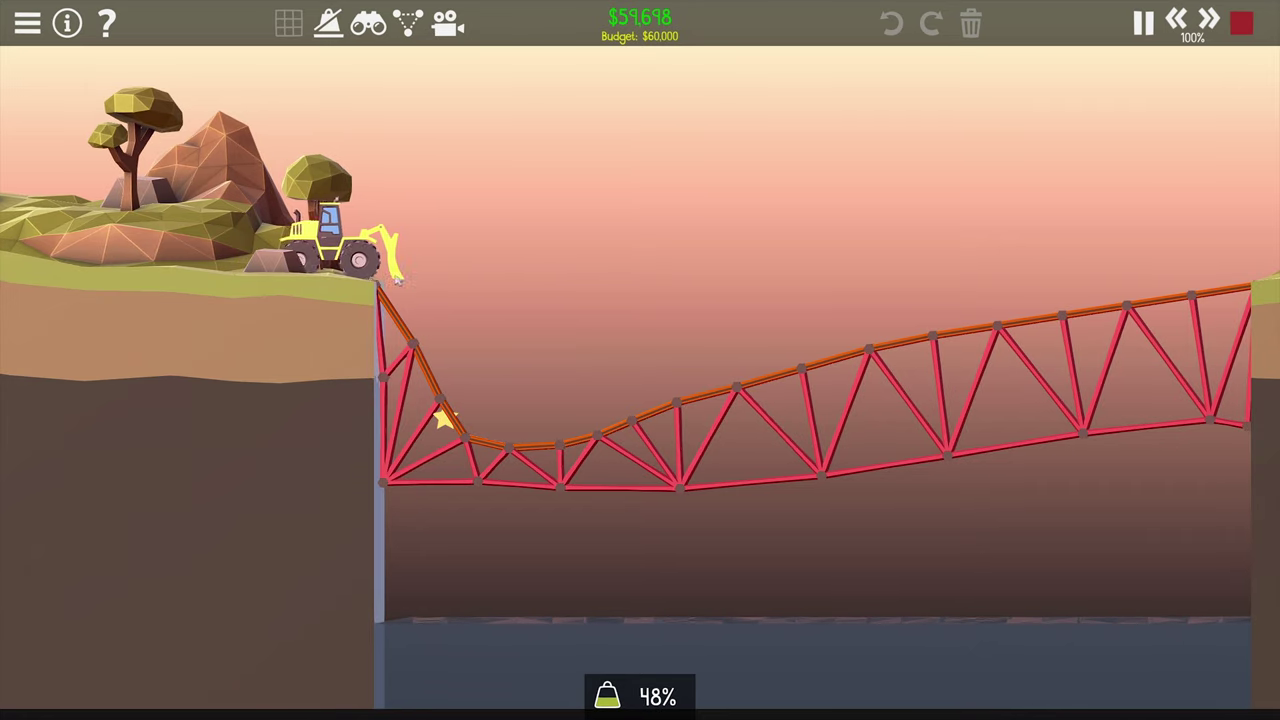
{"action": "key", "text": "space"}
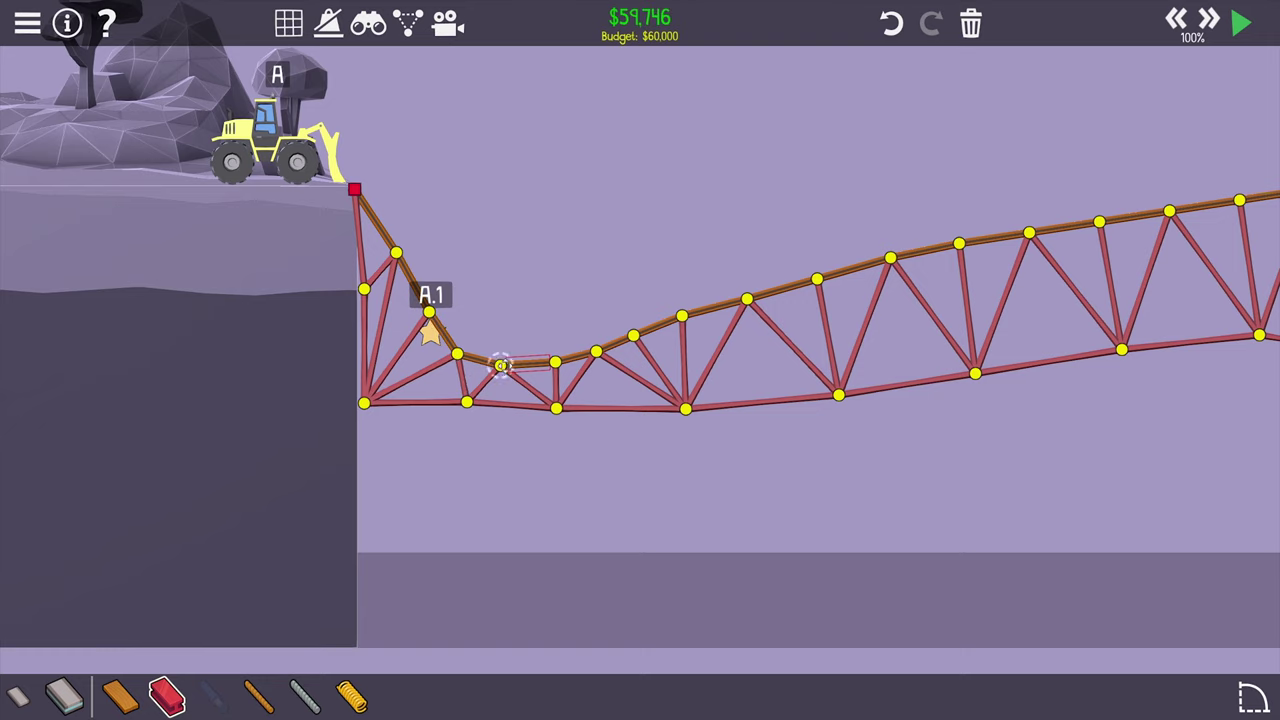
{"action": "left_click_drag", "start_coordinate": [501, 367], "coordinate": [508, 371]}
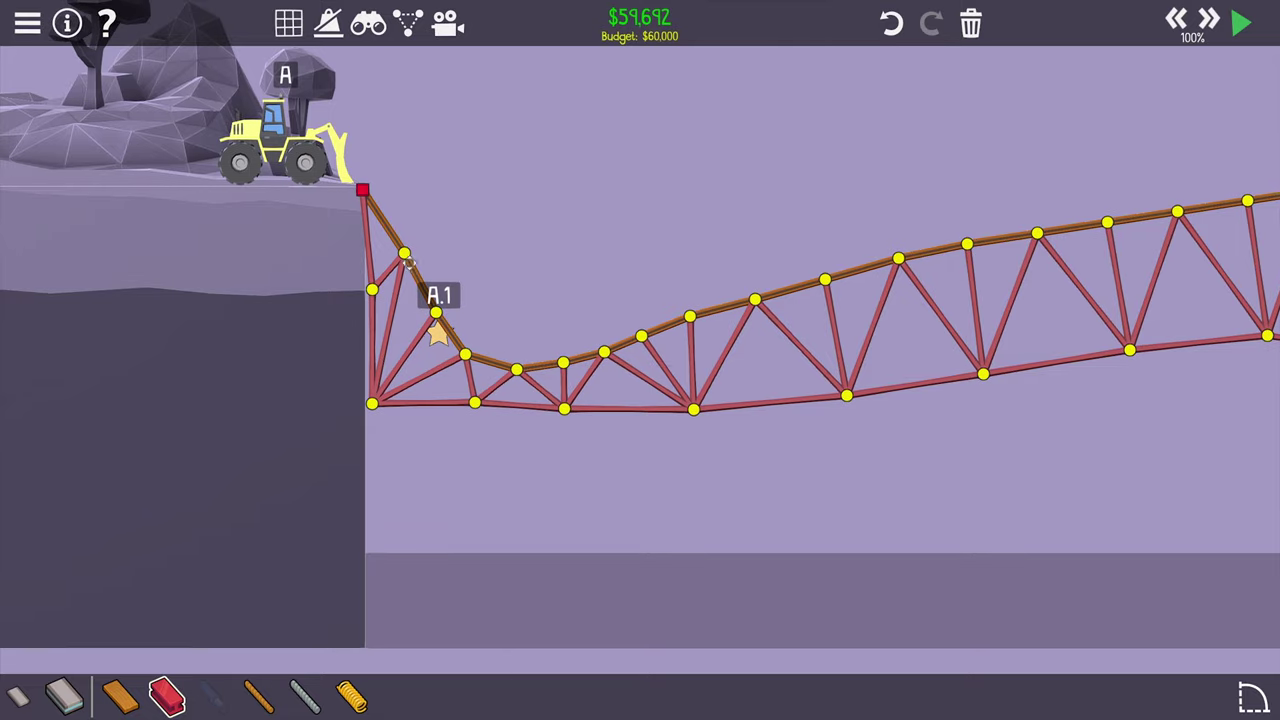
{"action": "left_click_drag", "start_coordinate": [403, 255], "coordinate": [405, 258]}
{"action": "key", "text": "space"}
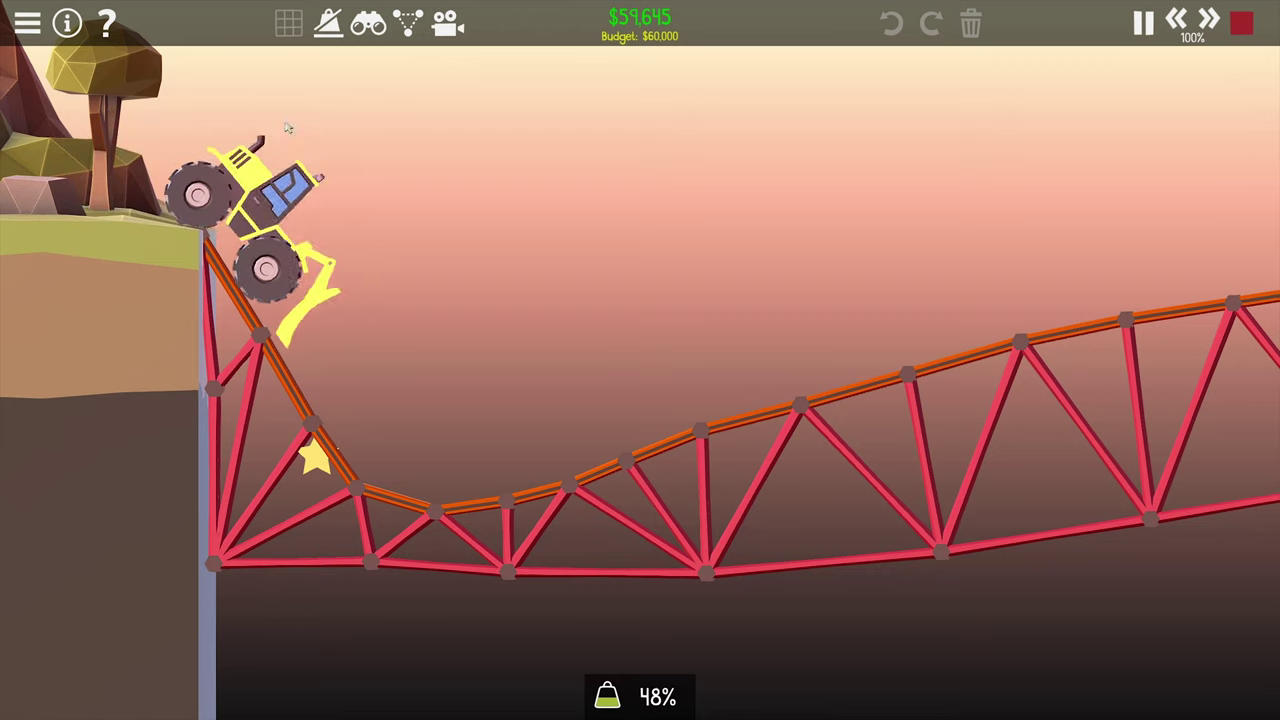
{"action": "key", "text": "space"}
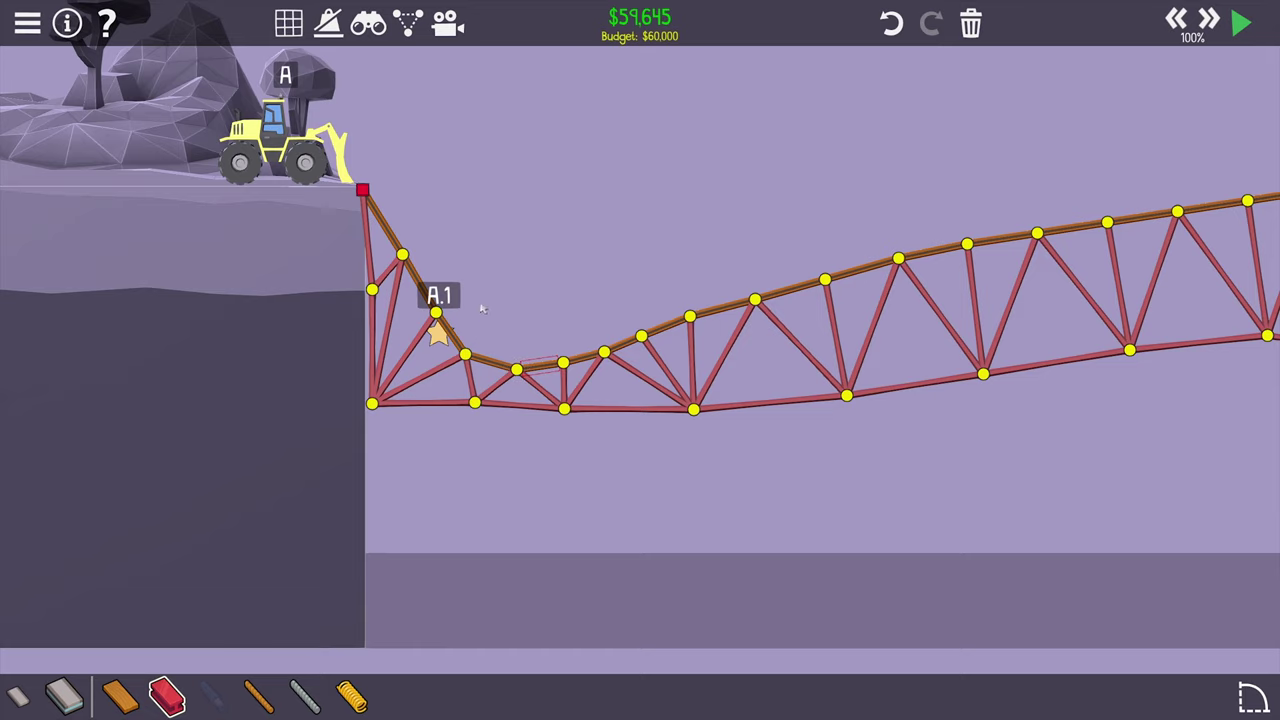
{"action": "left_click", "coordinate": [384, 207]}
{"action": "left_click", "coordinate": [381, 262]}
{"action": "key", "text": "6"}
{"action": "left_click", "coordinate": [364, 189]}
{"action": "left_click", "coordinate": [372, 303]}
{"action": "left_click", "coordinate": [372, 402]}
{"action": "scroll", "coordinate": [725, 481], "scroll_direction": "down", "scroll_amount": 3}
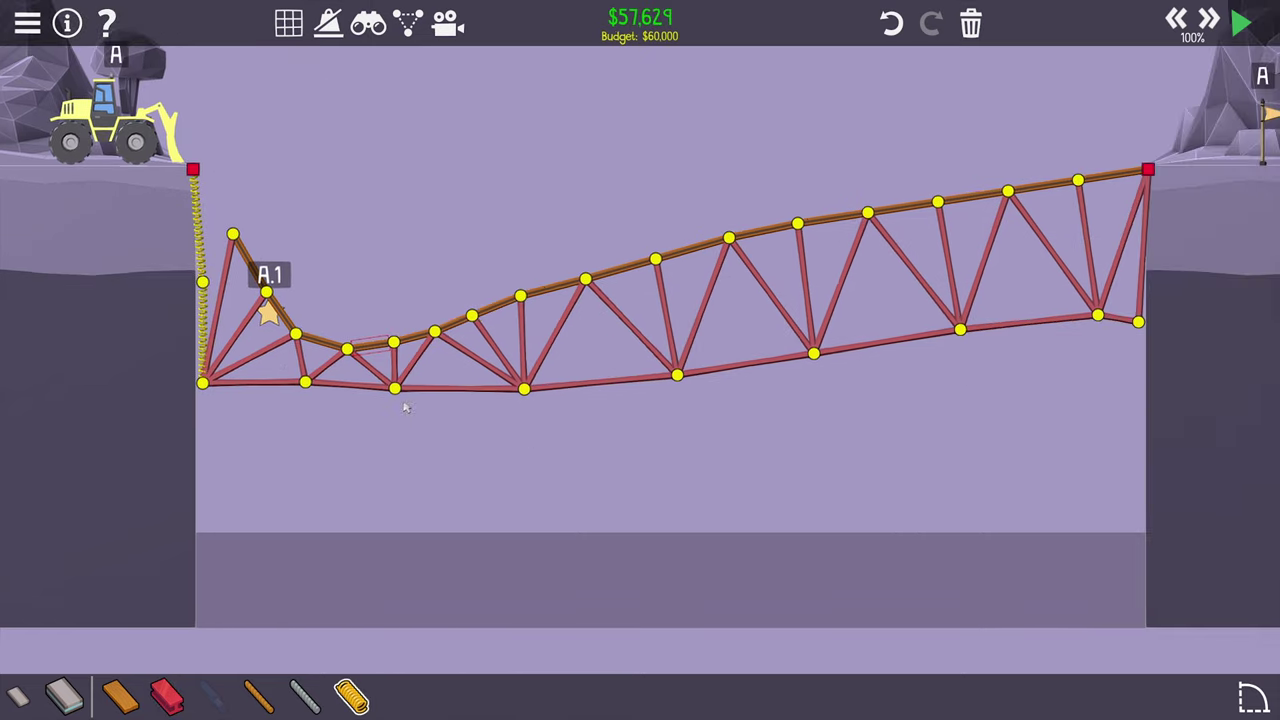
{"action": "left_click", "coordinate": [396, 388]}
{"action": "left_click_drag", "start_coordinate": [1146, 330], "coordinate": [965, 328]}
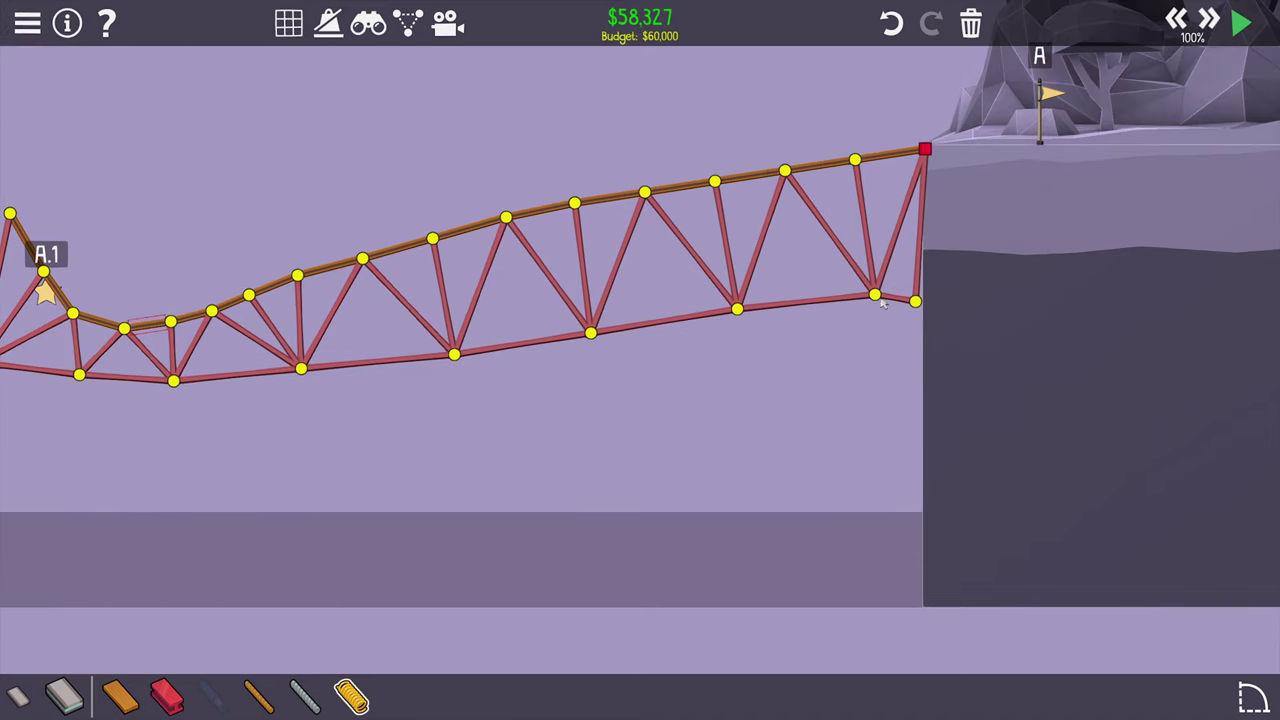
{"action": "left_click", "coordinate": [922, 298]}
{"action": "key", "text": "space"}
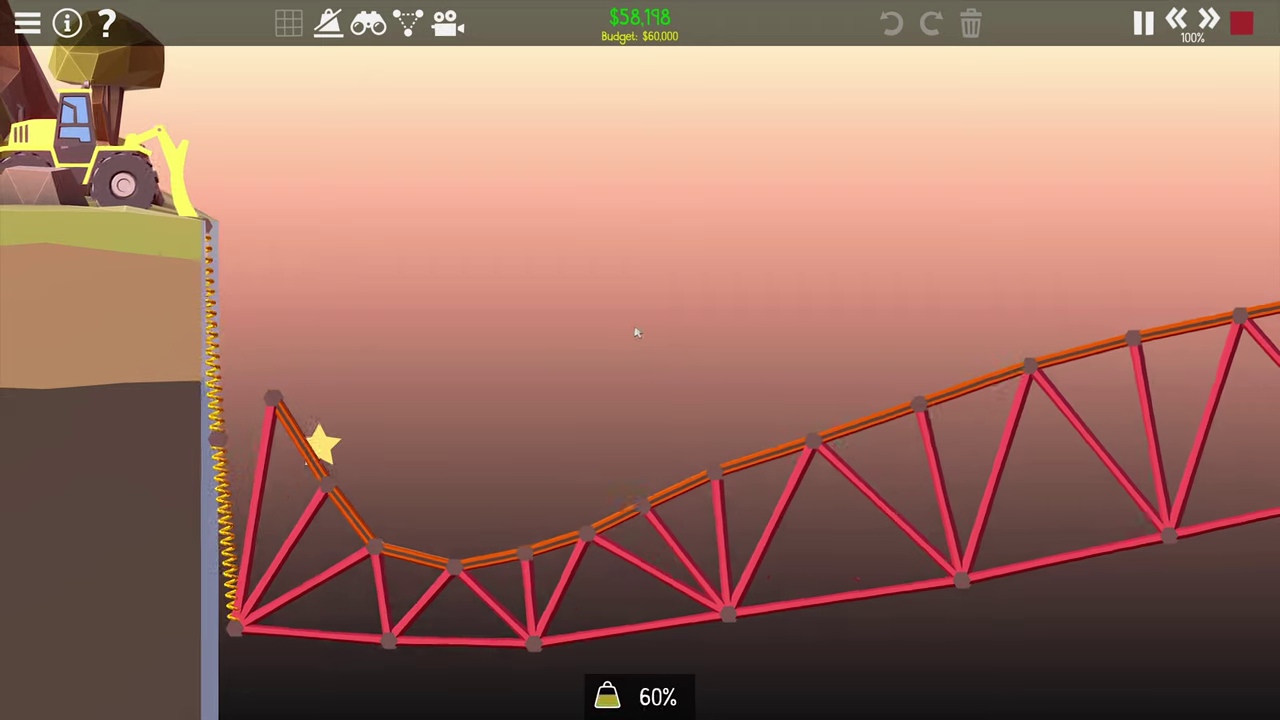
{"action": "scroll", "coordinate": [628, 325], "scroll_direction": "down", "scroll_amount": 3}
{"action": "key", "text": "space"}
{"action": "left_click_drag", "start_coordinate": [300, 300], "coordinate": [628, 320]}
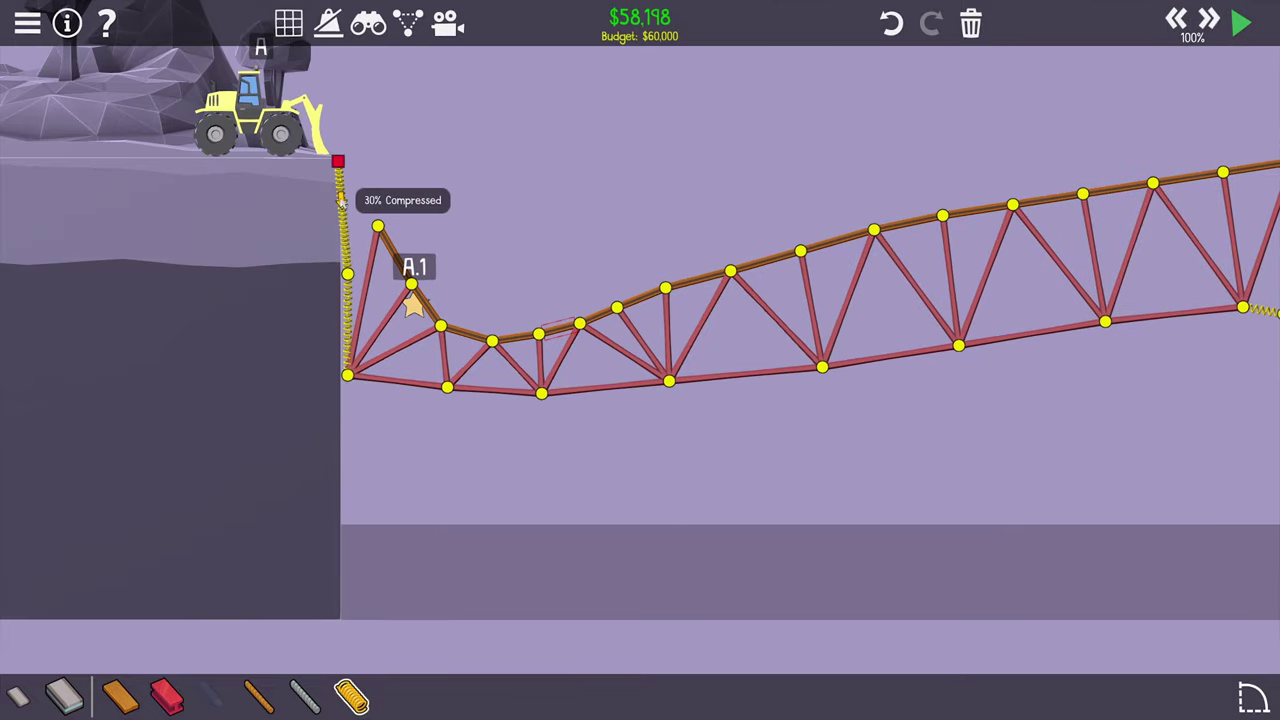
{"action": "key", "text": "space"}
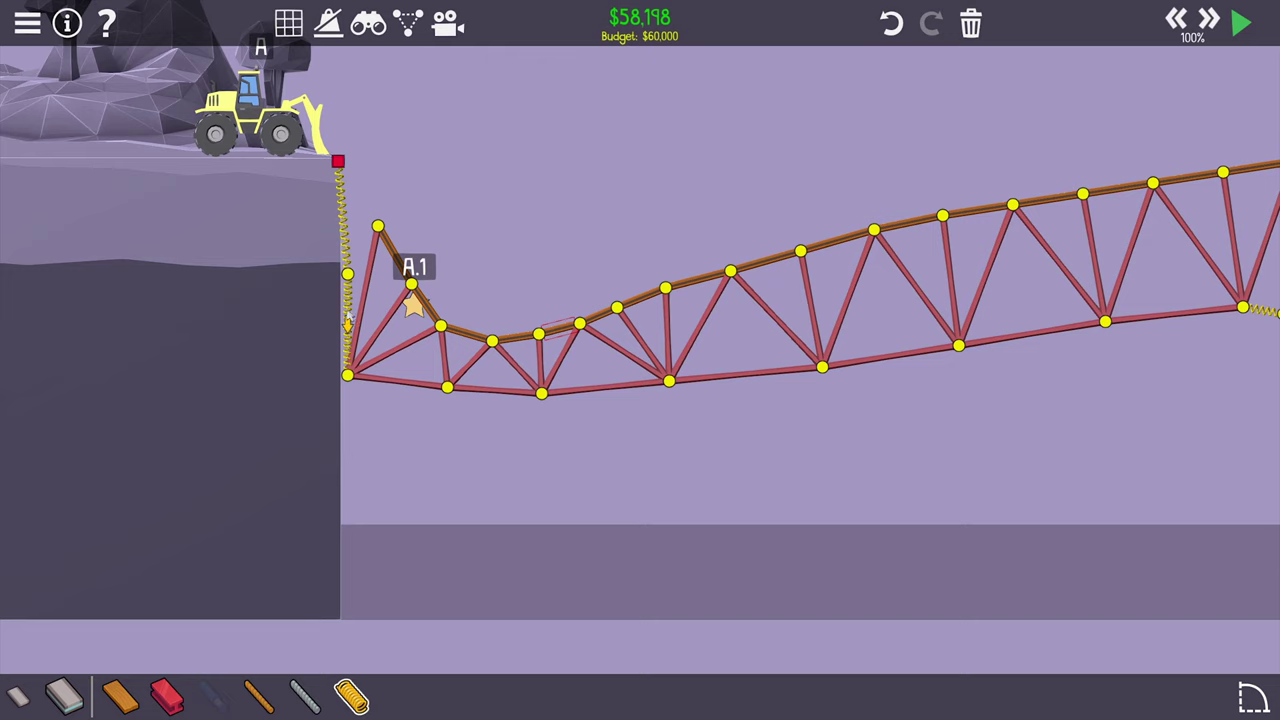
{"action": "key", "text": "space"}
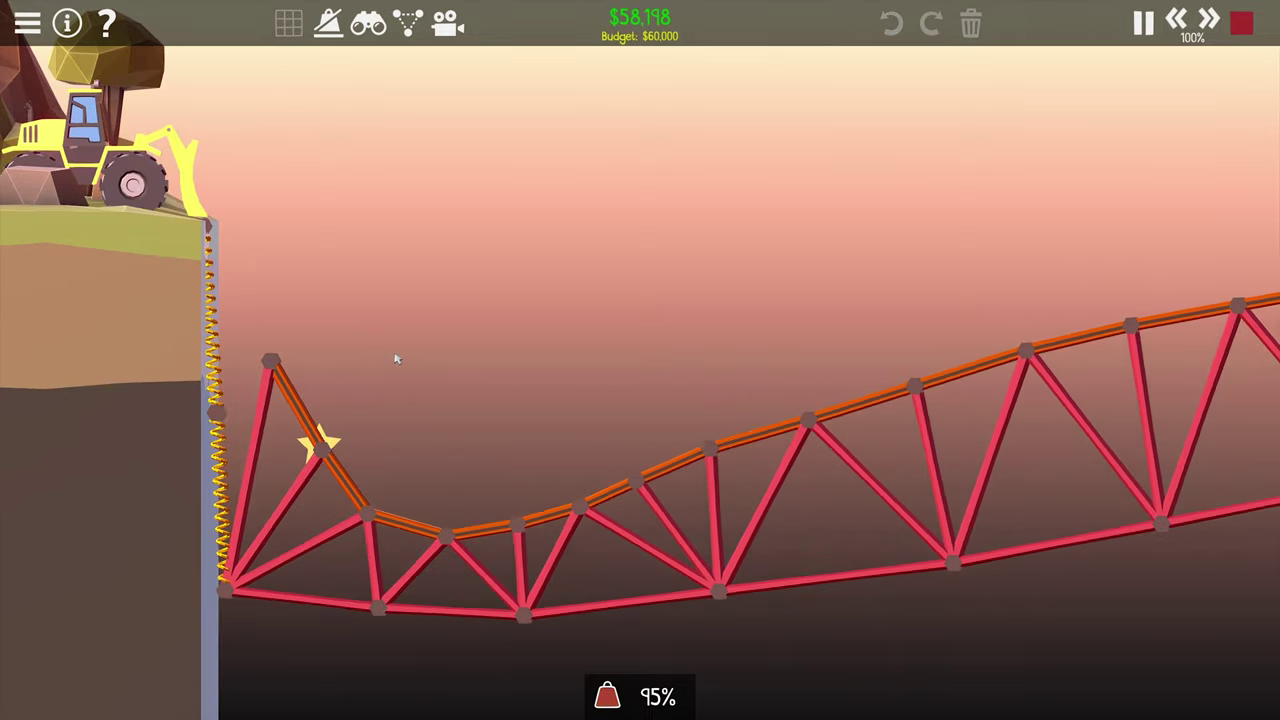
{"action": "key", "text": "space"}
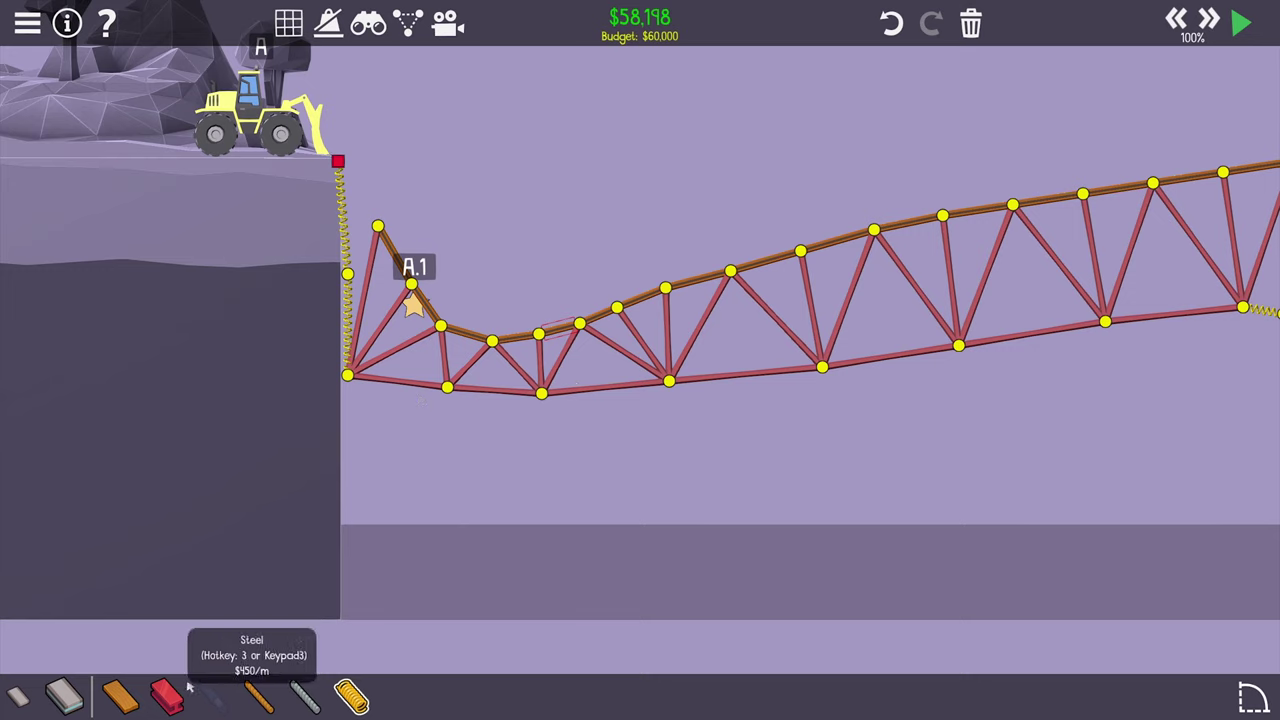
- Draw steel top-chord members across the left span and run a quick test
{"action": "left_click", "coordinate": [378, 227]}
{"action": "left_click", "coordinate": [525, 261]}
{"action": "left_click", "coordinate": [665, 289]}
{"action": "left_click", "coordinate": [525, 261]}
{"action": "left_click", "coordinate": [493, 342]}
{"action": "key", "text": "space"}
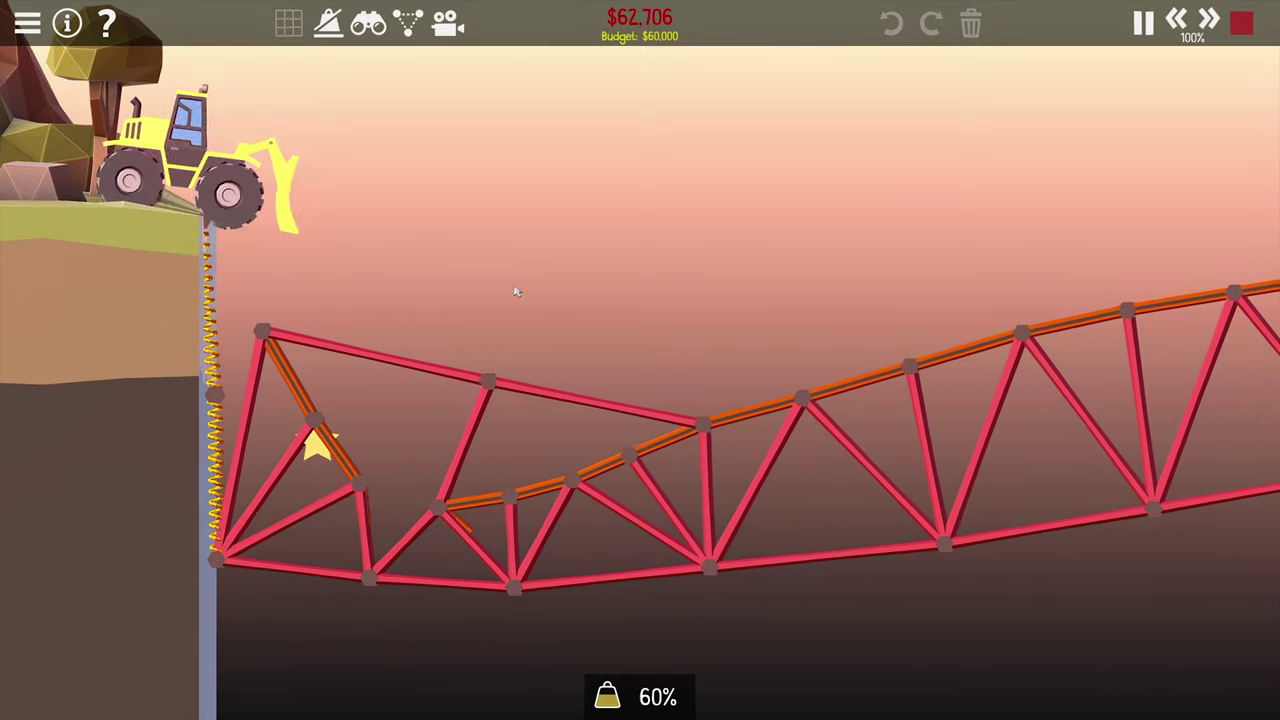
{"action": "key", "text": "space"}
{"action": "scroll", "coordinate": [448, 336], "scroll_direction": "up", "scroll_amount": 3}
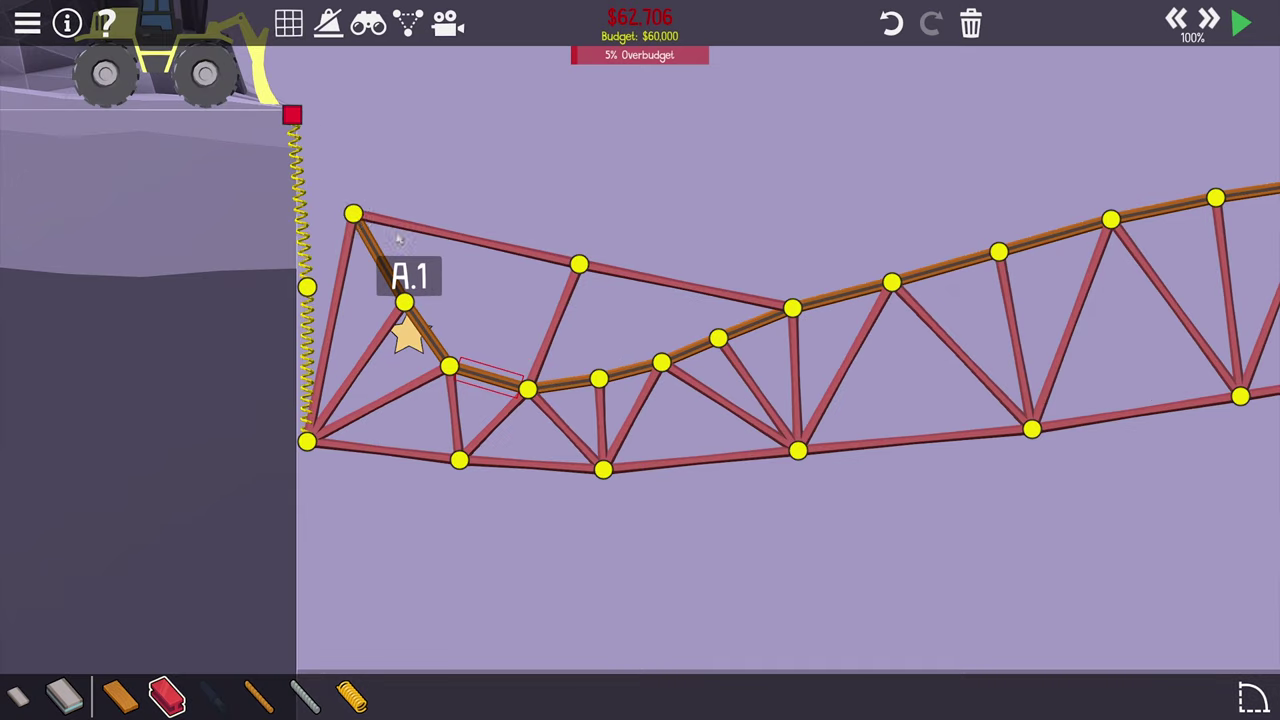
- Reshape the middle truss joints and delete the truss members under the dipped road
{"action": "left_click", "coordinate": [354, 210]}
{"action": "left_click_drag", "start_coordinate": [580, 265], "coordinate": [562, 260]}
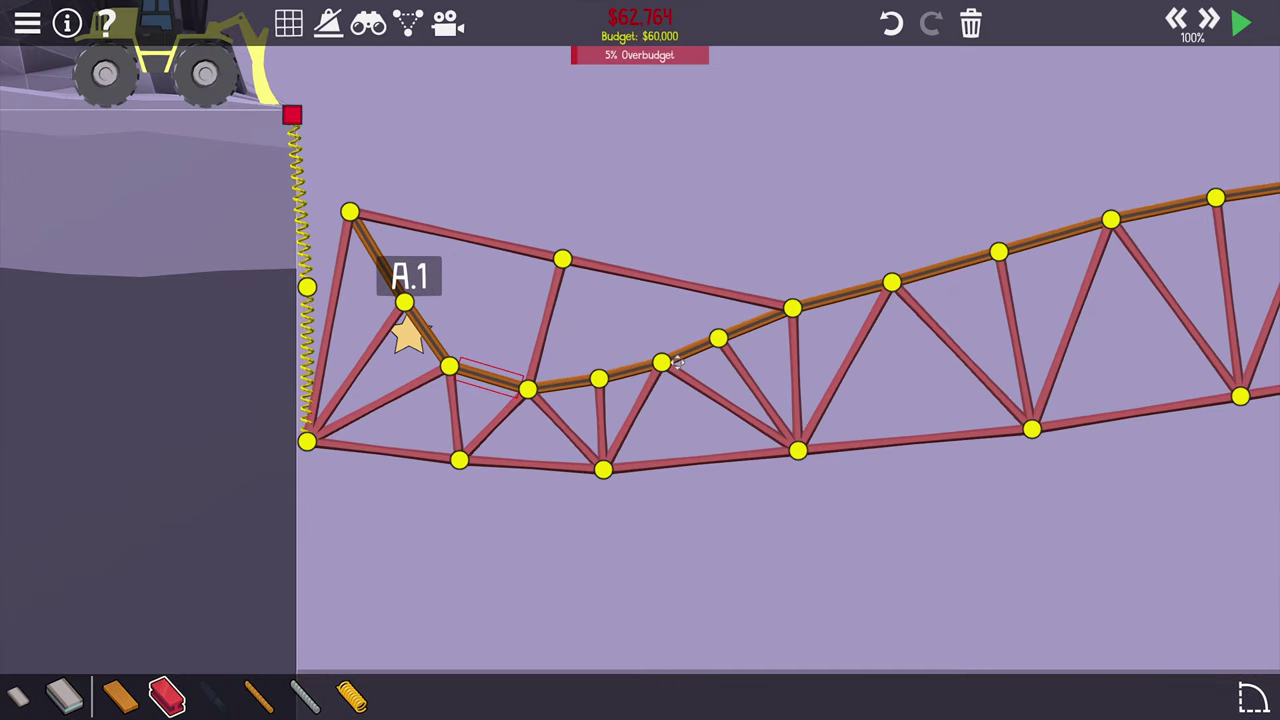
{"action": "left_click_drag", "start_coordinate": [720, 340], "coordinate": [615, 363]}
{"action": "double_click", "coordinate": [646, 405]}
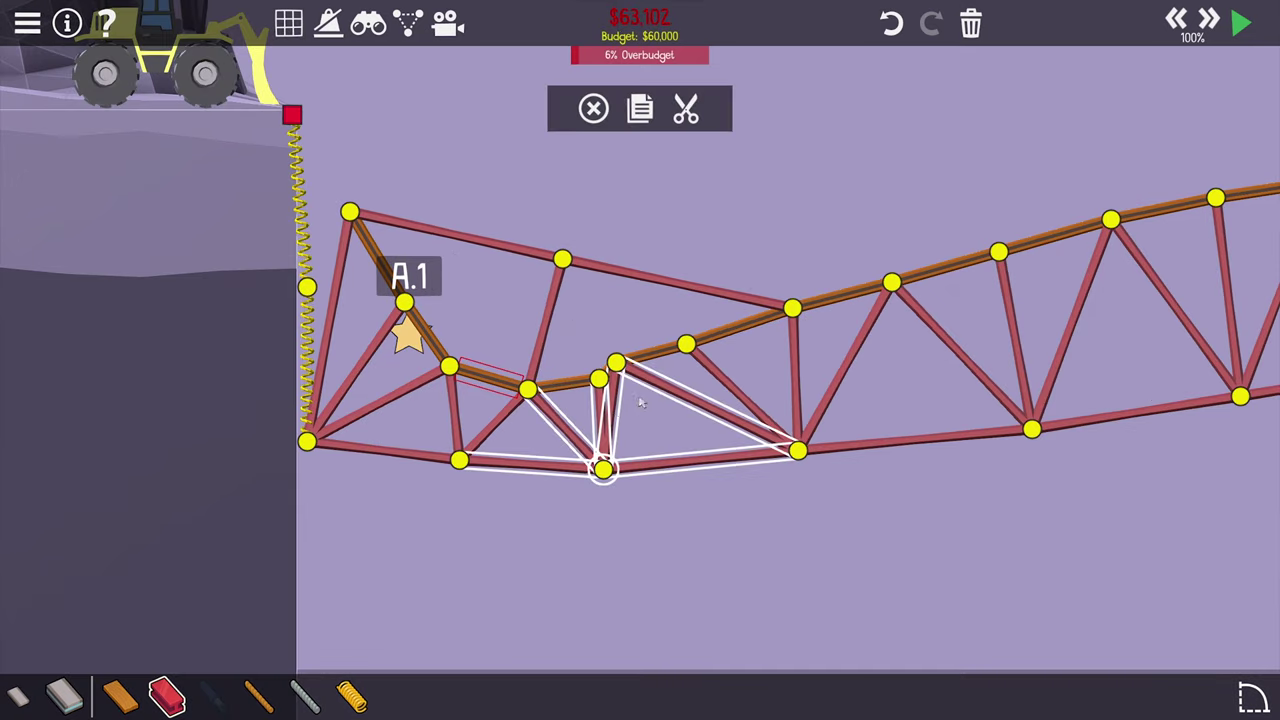
{"action": "key", "text": "Delete"}
{"action": "left_click_drag", "start_coordinate": [585, 413], "coordinate": [510, 373]}
{"action": "key", "text": "Delete"}
- Raise the joints near A.1 and lay new wood road pieces across the gap
{"action": "left_click_drag", "start_coordinate": [405, 302], "coordinate": [372, 277]}
{"action": "left_click_drag", "start_coordinate": [350, 211], "coordinate": [335, 207]}
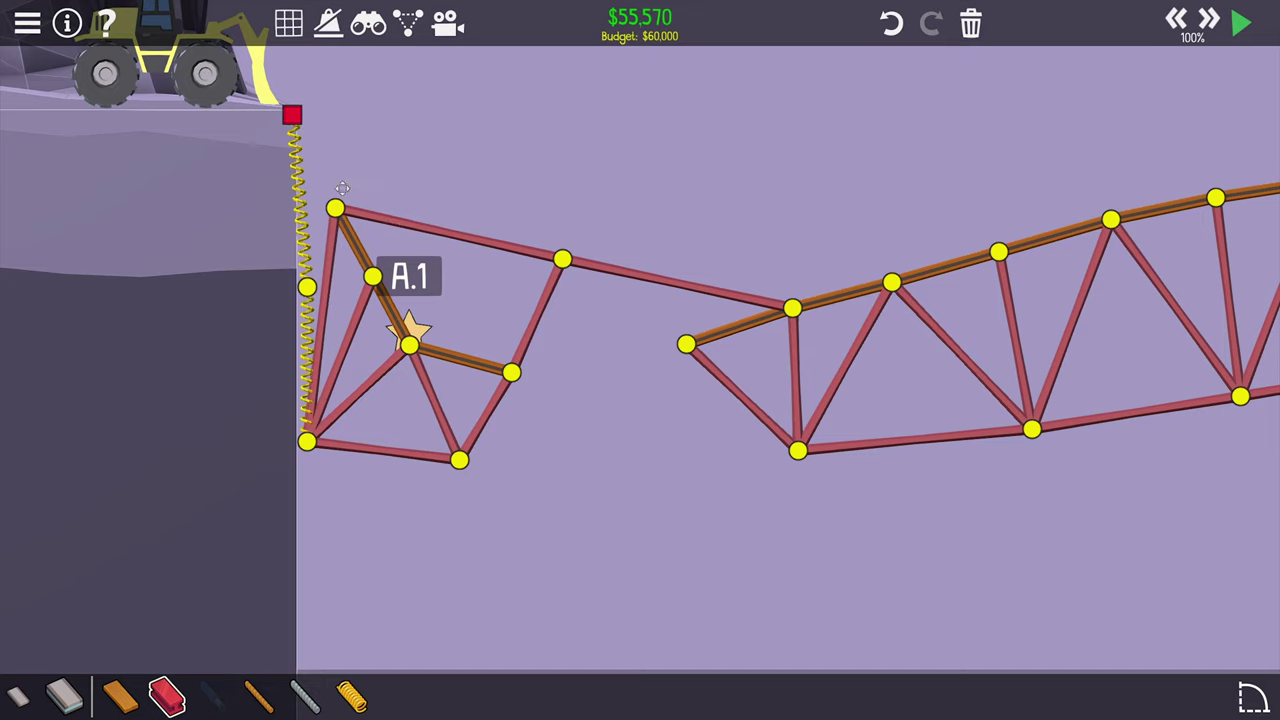
{"action": "left_click_drag", "start_coordinate": [372, 277], "coordinate": [360, 276]}
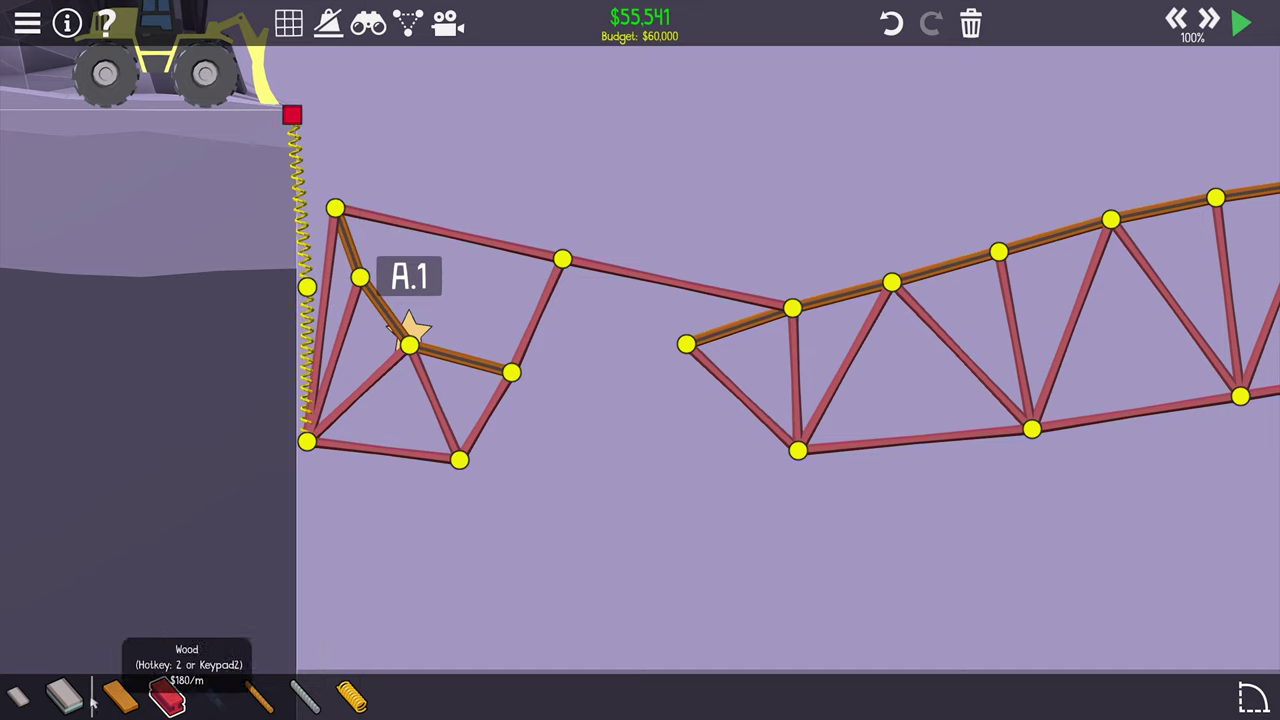
{"action": "left_click", "coordinate": [165, 700]}
{"action": "left_click_drag", "start_coordinate": [686, 345], "coordinate": [605, 367]}
{"action": "left_click_drag", "start_coordinate": [510, 373], "coordinate": [605, 367]}
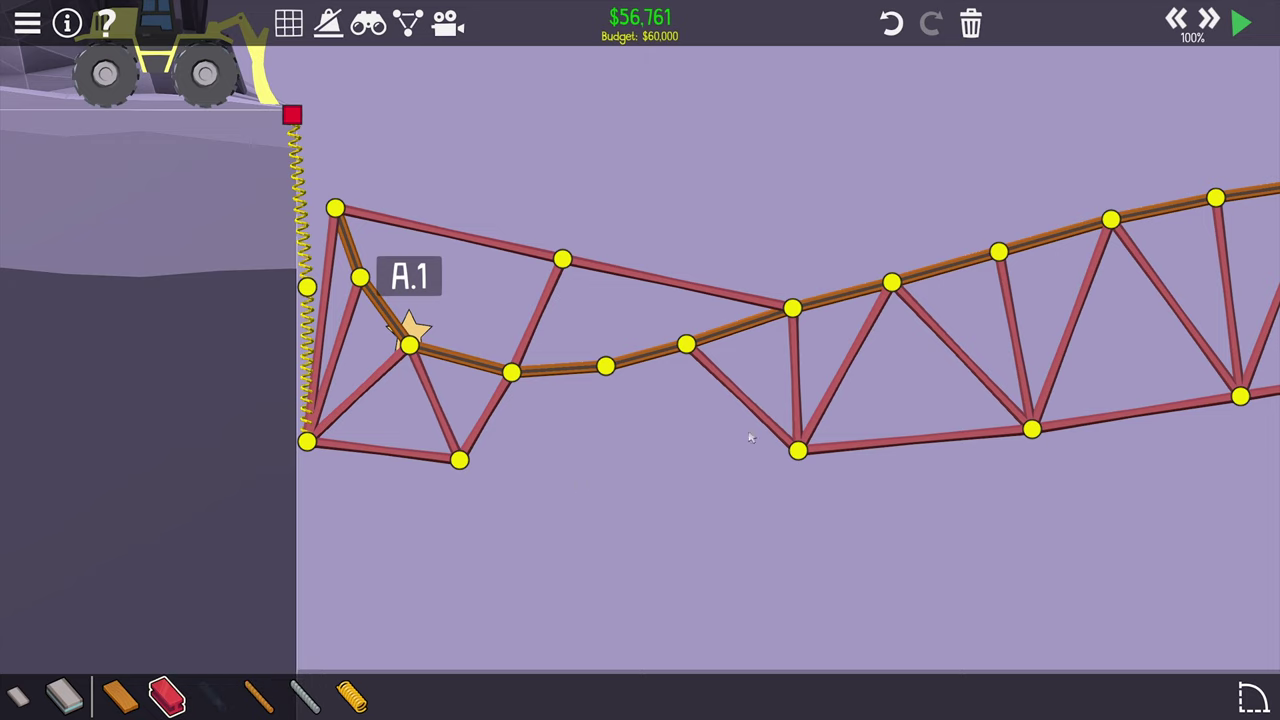
- Brace the new road section with a lower joint, fine-tune the joints, and test at $63,589
{"action": "left_click_drag", "start_coordinate": [797, 452], "coordinate": [613, 490]}
{"action": "left_click_drag", "start_coordinate": [458, 460], "coordinate": [613, 490]}
{"action": "left_click_drag", "start_coordinate": [605, 367], "coordinate": [613, 490]}
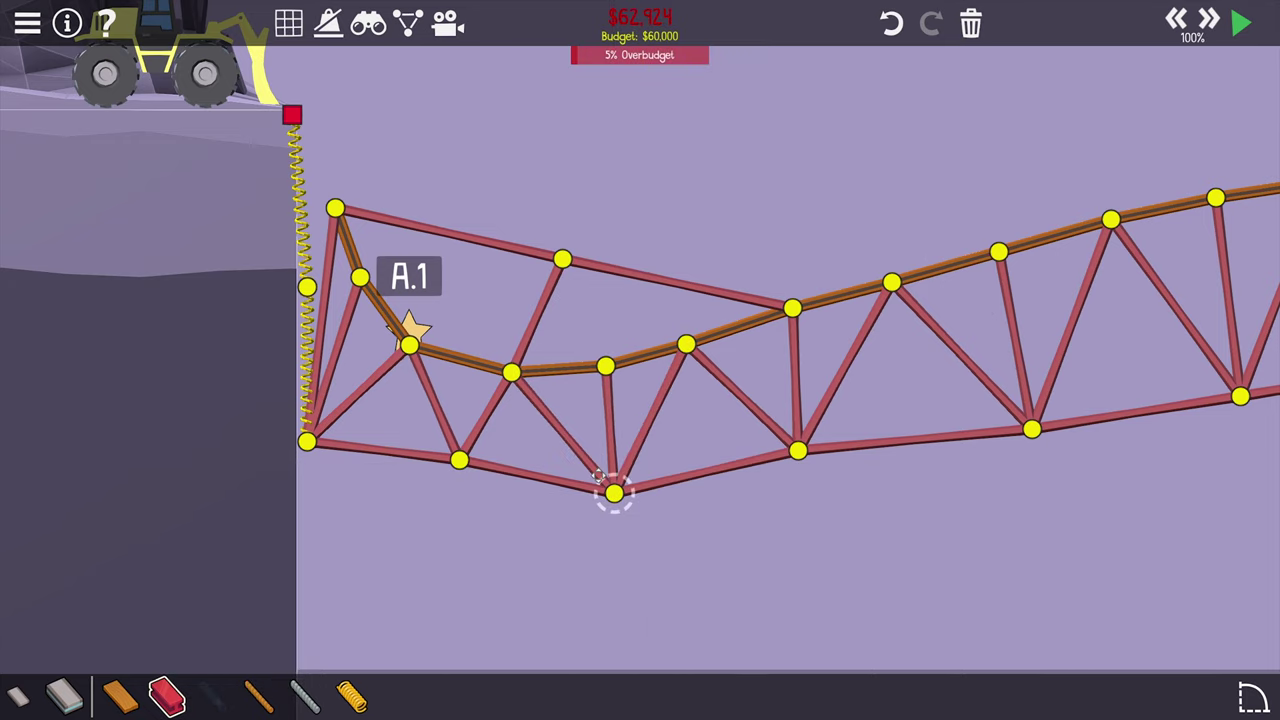
{"action": "left_click_drag", "start_coordinate": [458, 460], "coordinate": [453, 480]}
{"action": "left_click_drag", "start_coordinate": [797, 452], "coordinate": [805, 445]}
{"action": "key", "text": "space"}
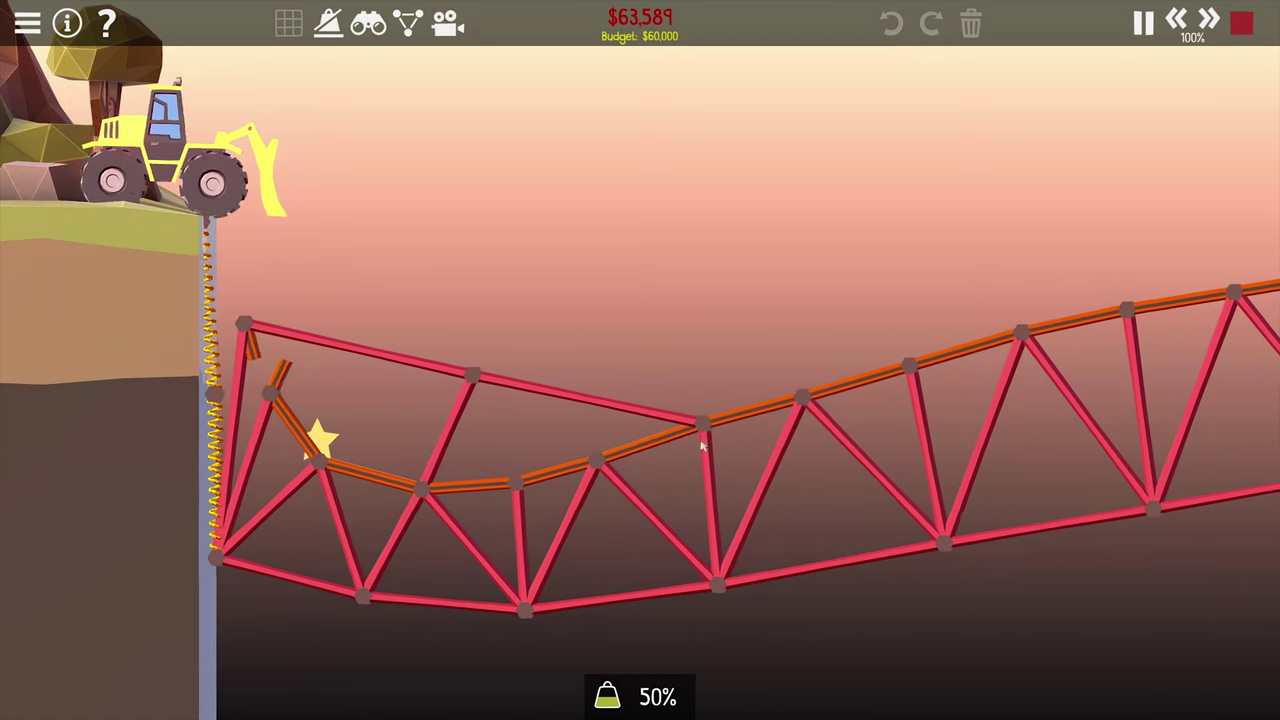
- Add steel bracing from the left anchor, removing unwanted members, then test the bridge
{"action": "key", "text": "space"}
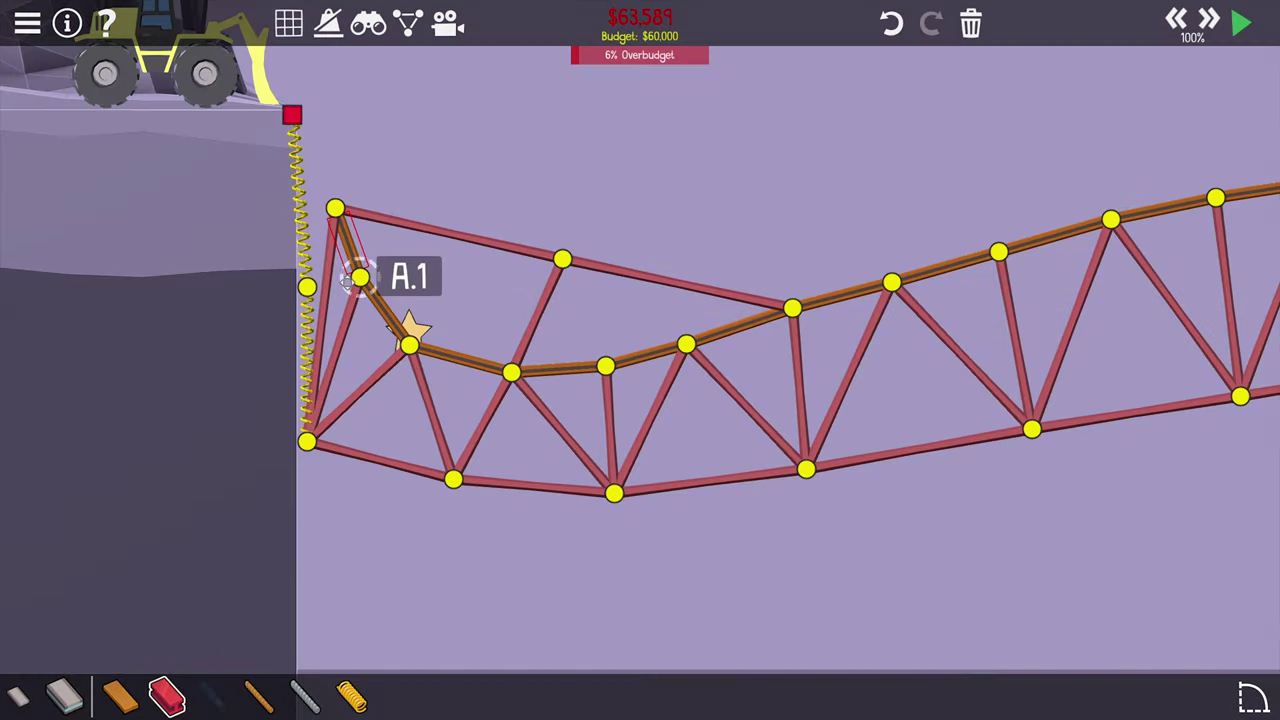
{"action": "left_click_drag", "start_coordinate": [358, 278], "coordinate": [349, 263]}
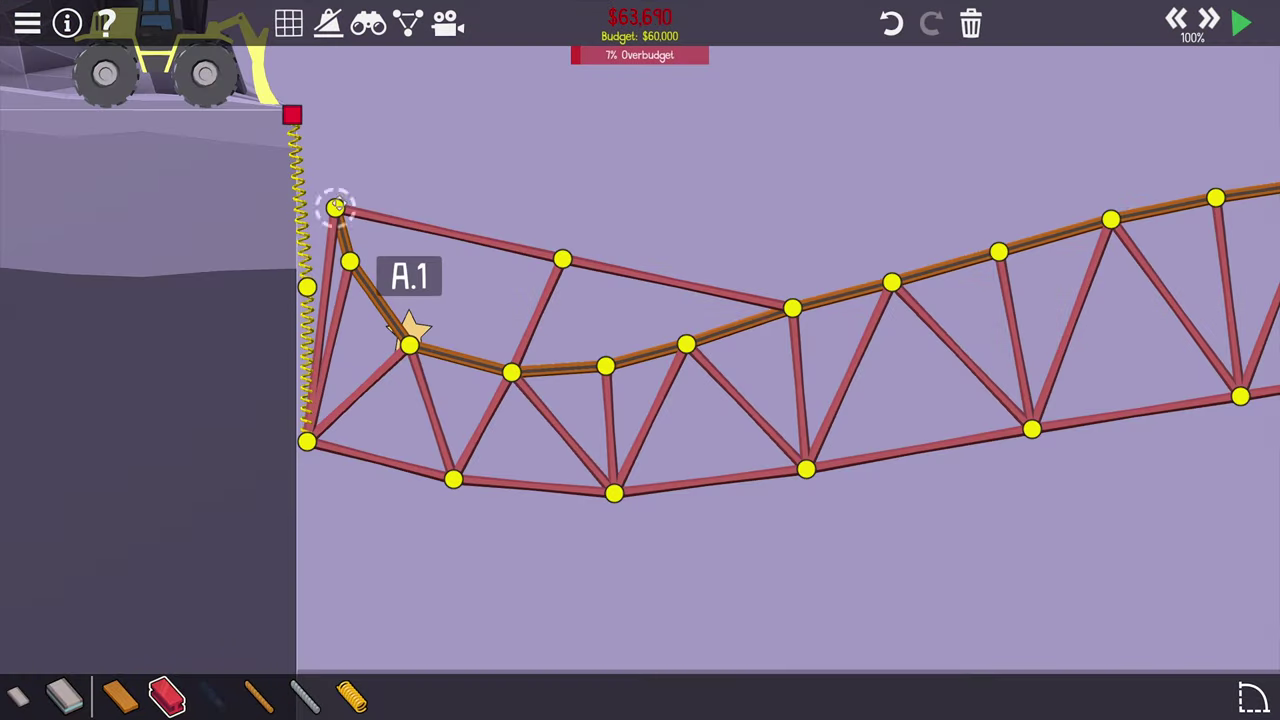
{"action": "left_click", "coordinate": [60, 695]}
{"action": "left_click_drag", "start_coordinate": [292, 115], "coordinate": [323, 168]}
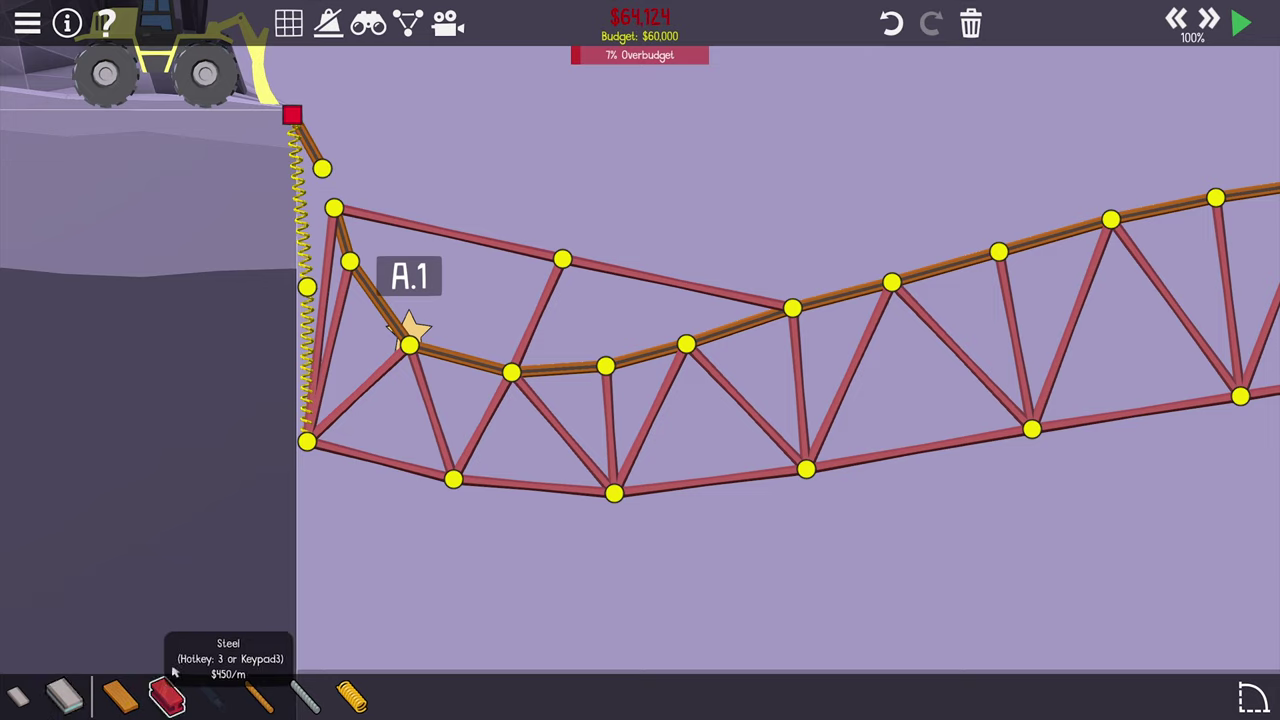
{"action": "mouse_move", "coordinate": [292, 115]}
{"action": "left_mouse_down"}
{"action": "mouse_move", "coordinate": [311, 205]}
{"action": "mouse_move", "coordinate": [334, 208]}
{"action": "mouse_move", "coordinate": [316, 284]}
{"action": "left_mouse_up"}
{"action": "key", "text": "Delete"}
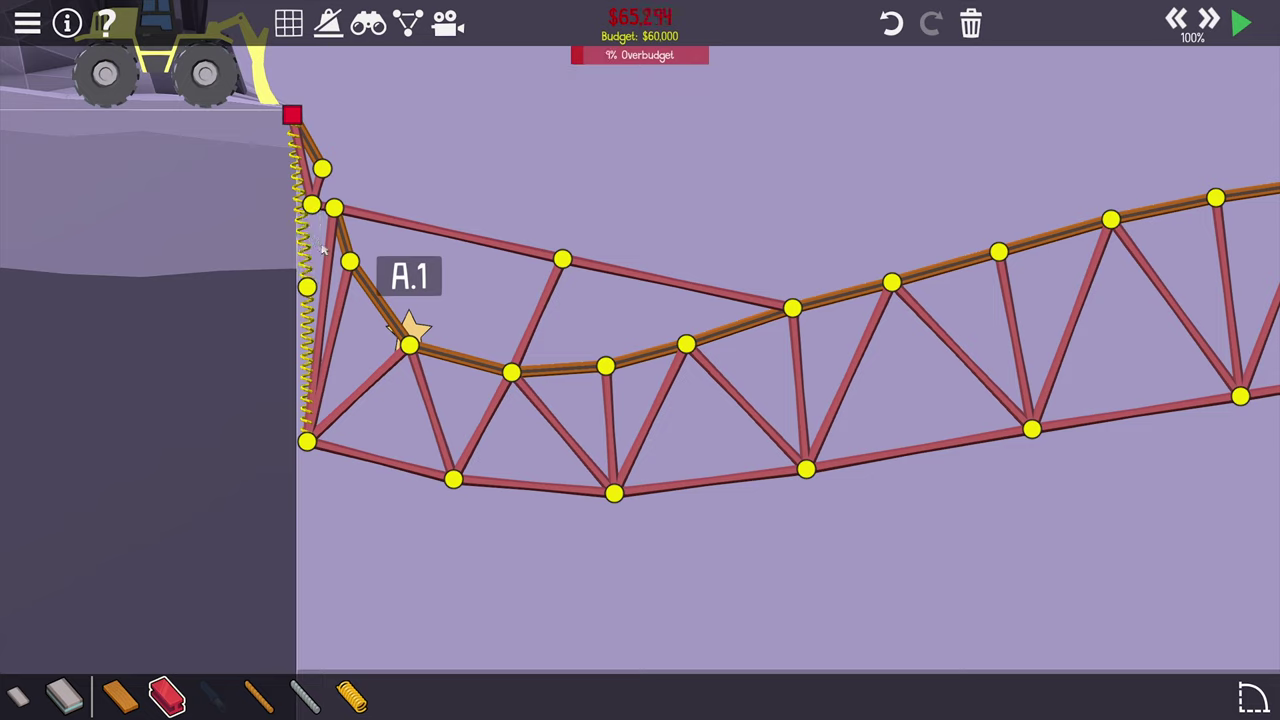
{"action": "mouse_move", "coordinate": [322, 168]}
{"action": "left_mouse_down"}
{"action": "mouse_move", "coordinate": [414, 143]}
{"action": "mouse_move", "coordinate": [334, 208]}
{"action": "left_mouse_up"}
{"action": "key", "text": "Delete"}
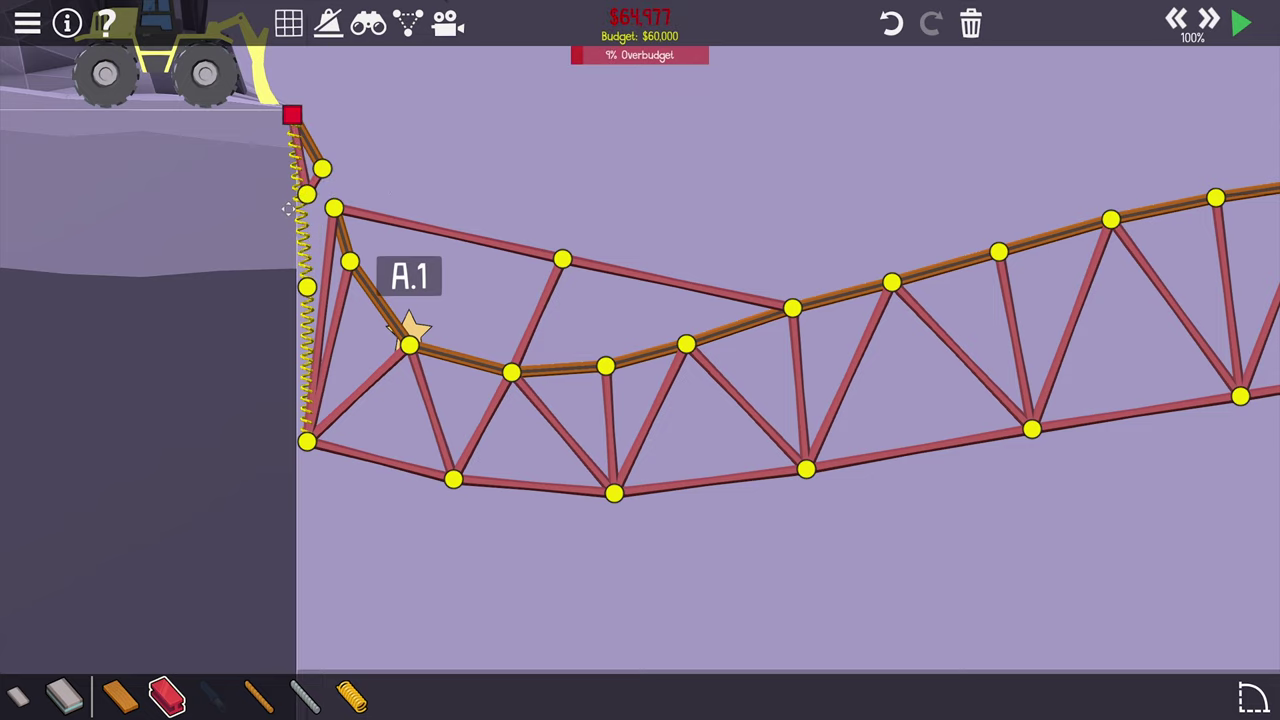
{"action": "key", "text": "space"}
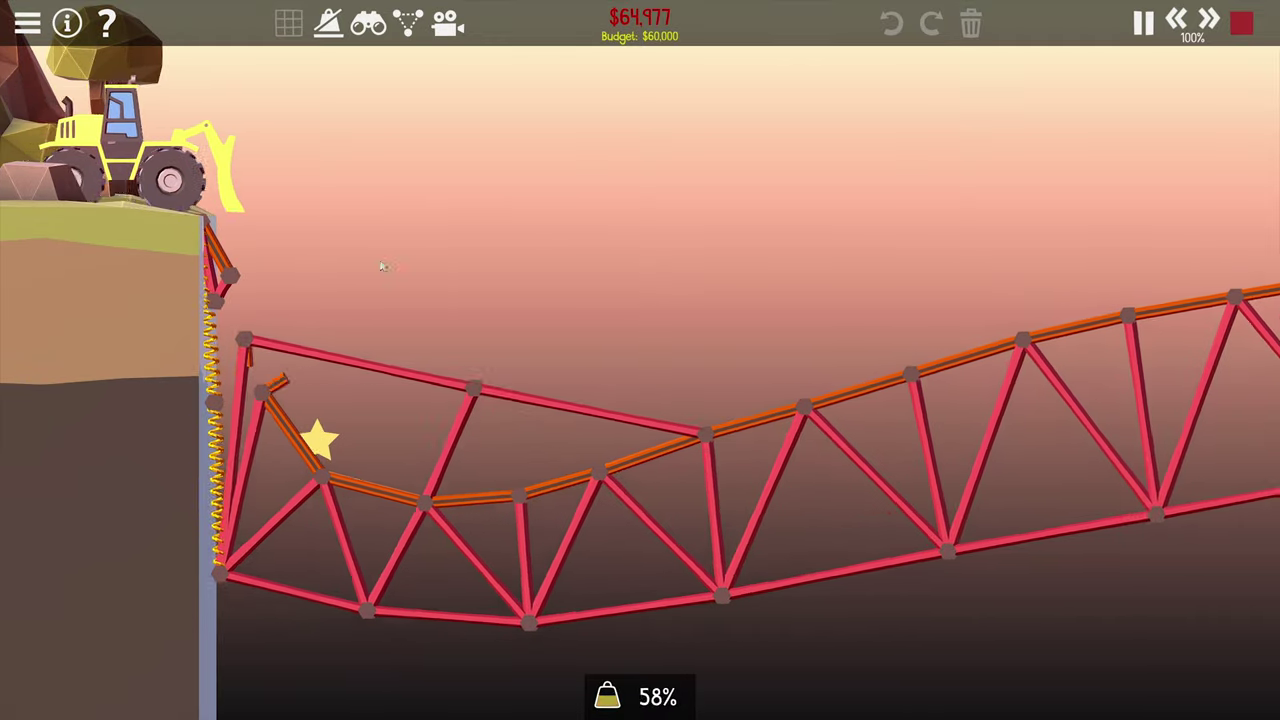
{"action": "key", "text": "space"}
- Lower the top-chord joint, delete a member near it, and add members from it into the truss
{"action": "left_click_drag", "start_coordinate": [562, 260], "coordinate": [562, 254]}
{"action": "left_click", "coordinate": [352, 235]}
{"action": "key", "text": "Delete"}
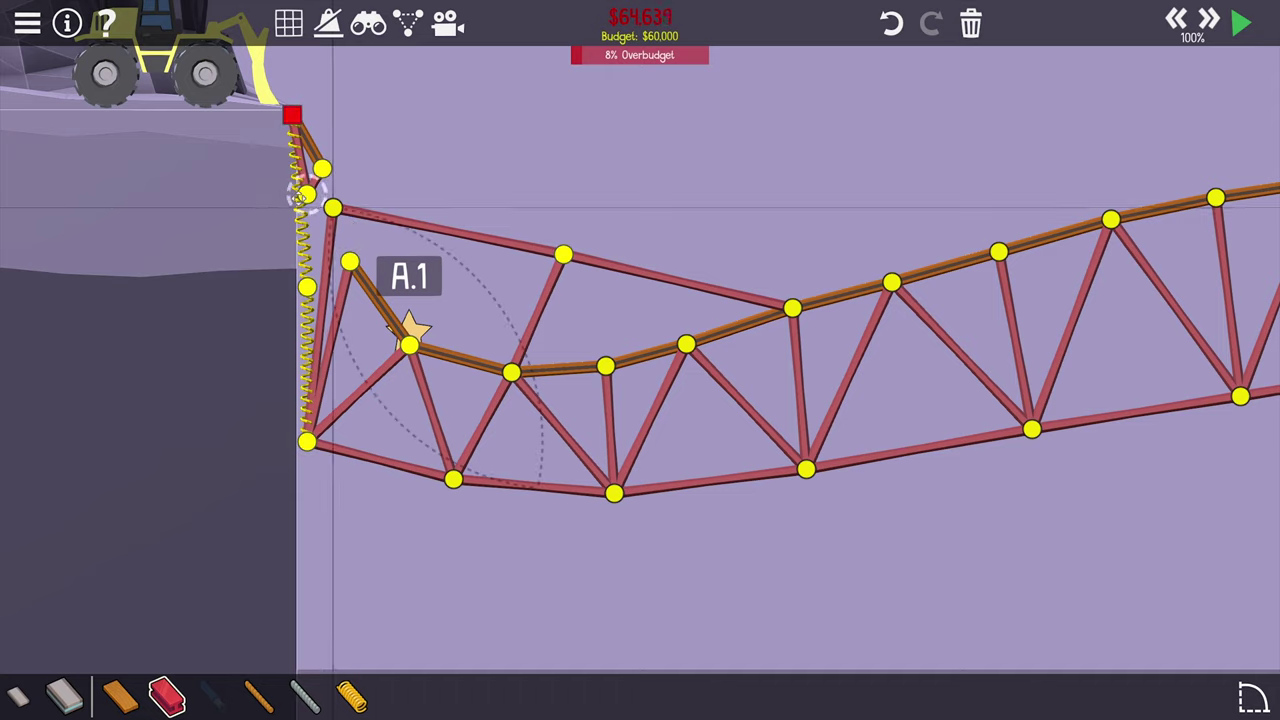
{"action": "left_click_drag", "start_coordinate": [562, 254], "coordinate": [512, 257]}
{"action": "left_click", "coordinate": [686, 345]}
{"action": "left_click", "coordinate": [512, 257]}
{"action": "left_click", "coordinate": [512, 257]}
{"action": "left_click", "coordinate": [512, 372]}
{"action": "left_click", "coordinate": [120, 695]}
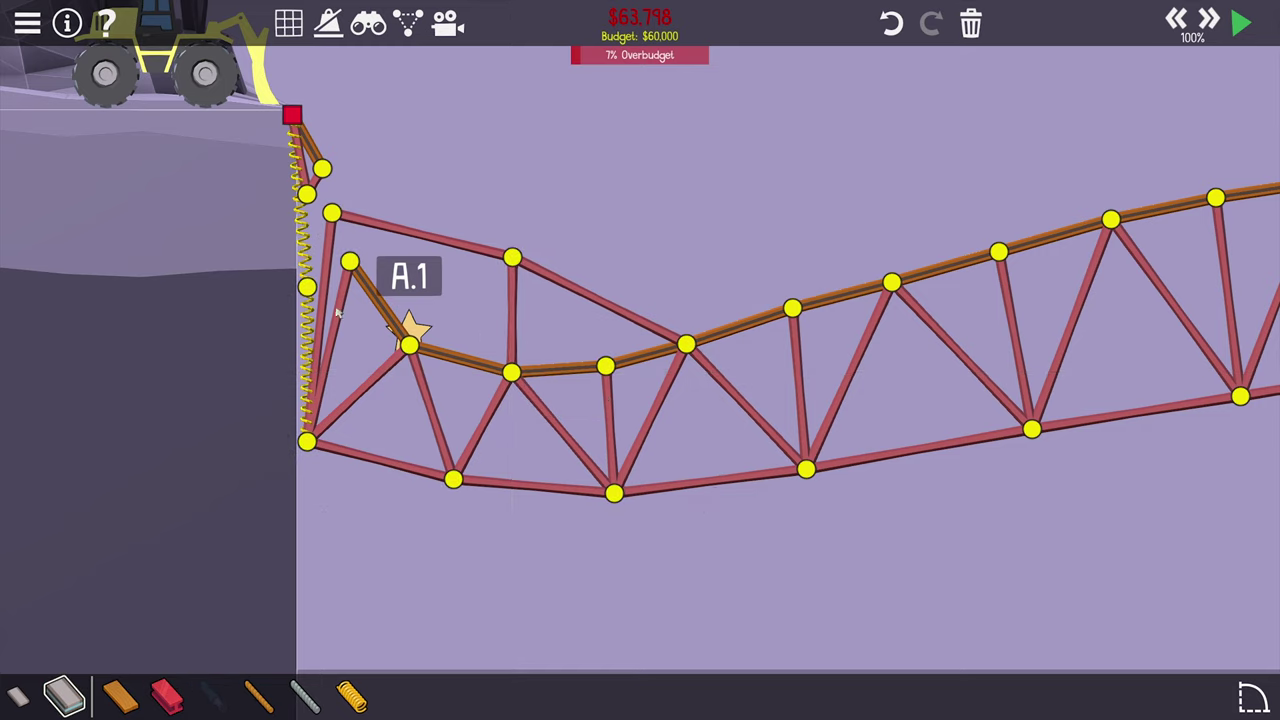
- Add a wood member near A.1, remove the left member, and lower the top-chord joint onto the road, then test
{"action": "left_click", "coordinate": [350, 262]}
{"action": "left_click", "coordinate": [330, 212]}
{"action": "left_click_drag", "start_coordinate": [325, 172], "coordinate": [327, 190]}
{"action": "left_click", "coordinate": [319, 262]}
{"action": "key", "text": "Delete"}
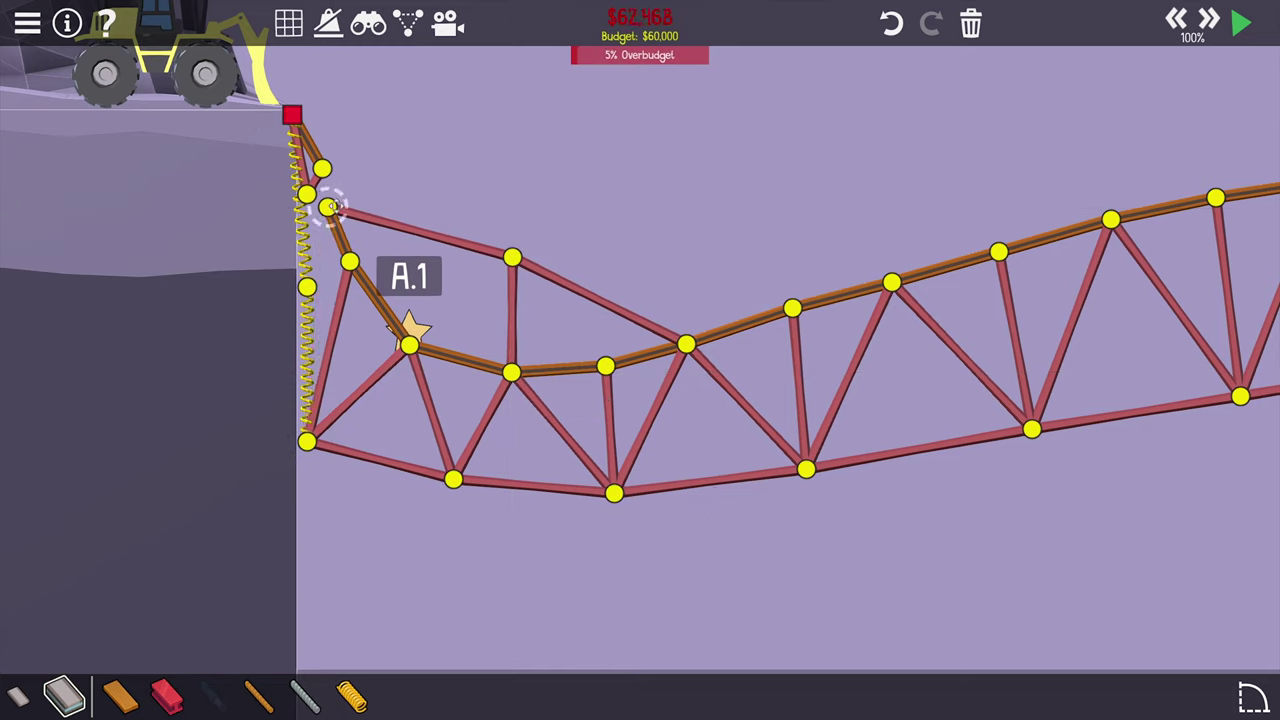
{"action": "left_click", "coordinate": [323, 168]}
{"action": "left_click_drag", "start_coordinate": [511, 258], "coordinate": [521, 287]}
{"action": "key", "text": "space"}
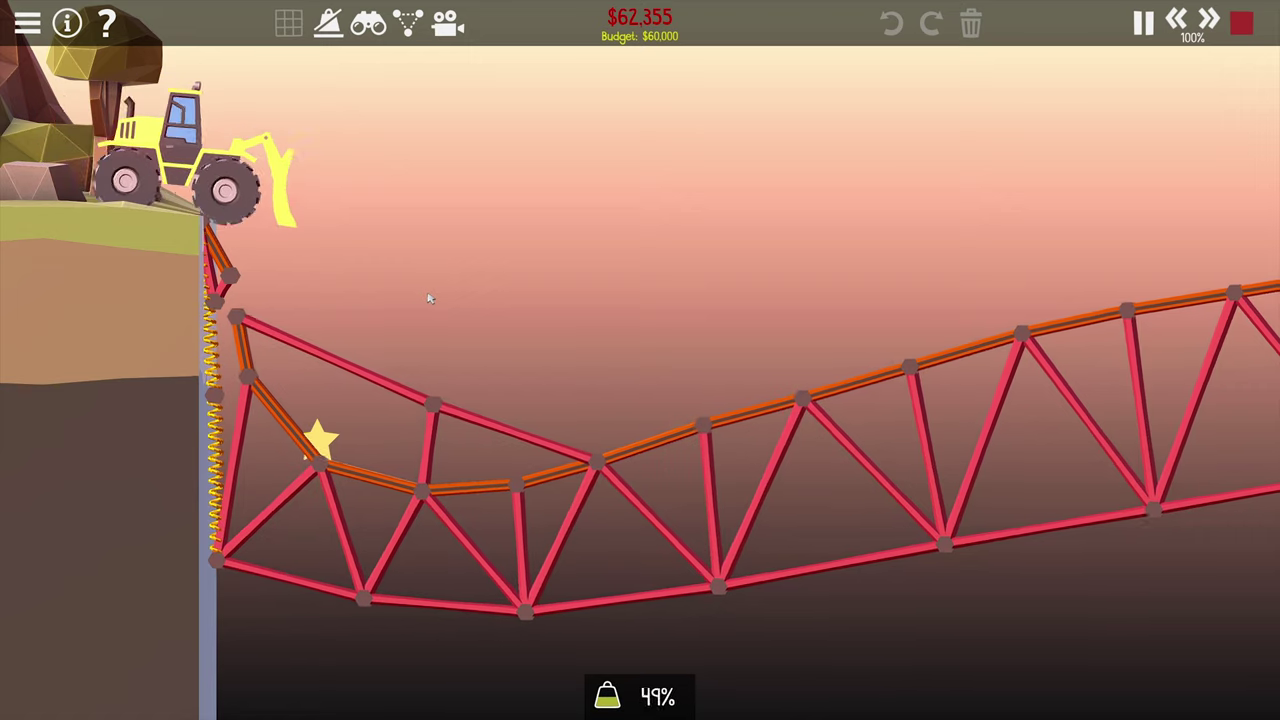
{"action": "key", "text": "space"}
{"action": "scroll", "coordinate": [418, 262], "scroll_direction": "down", "scroll_amount": 4}
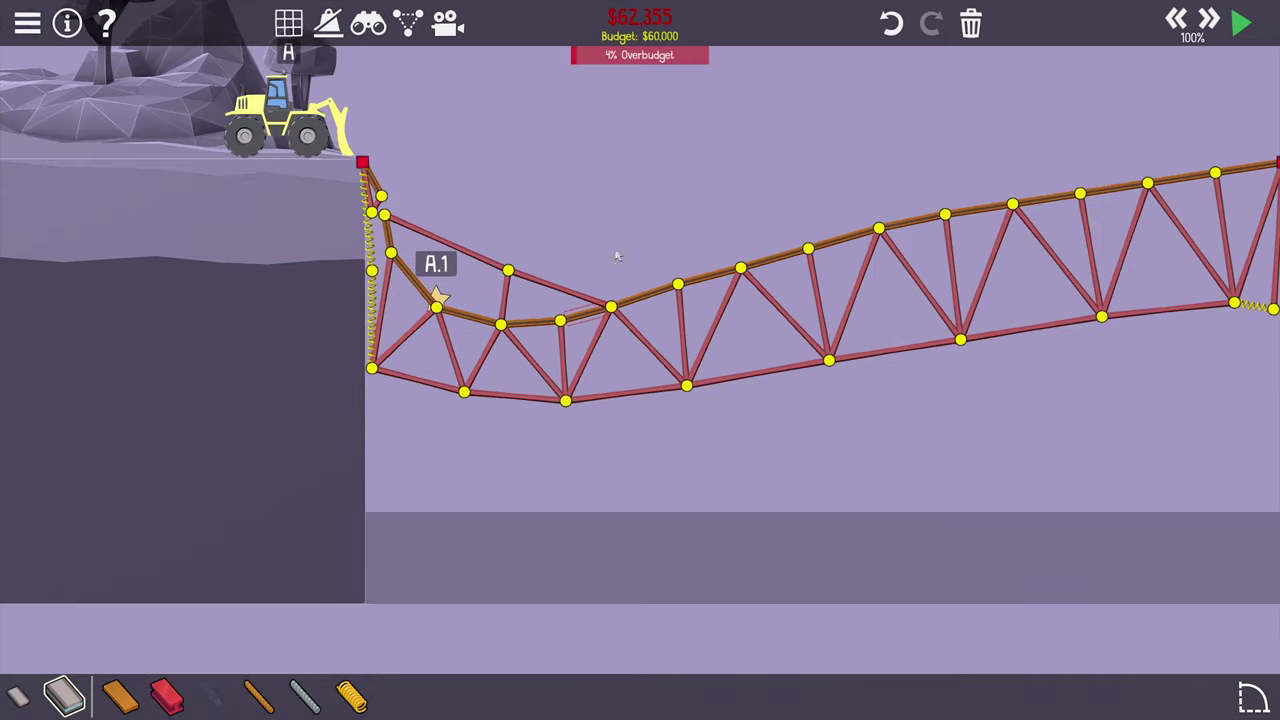
{"action": "scroll", "coordinate": [418, 270], "scroll_direction": "up", "scroll_amount": 2}
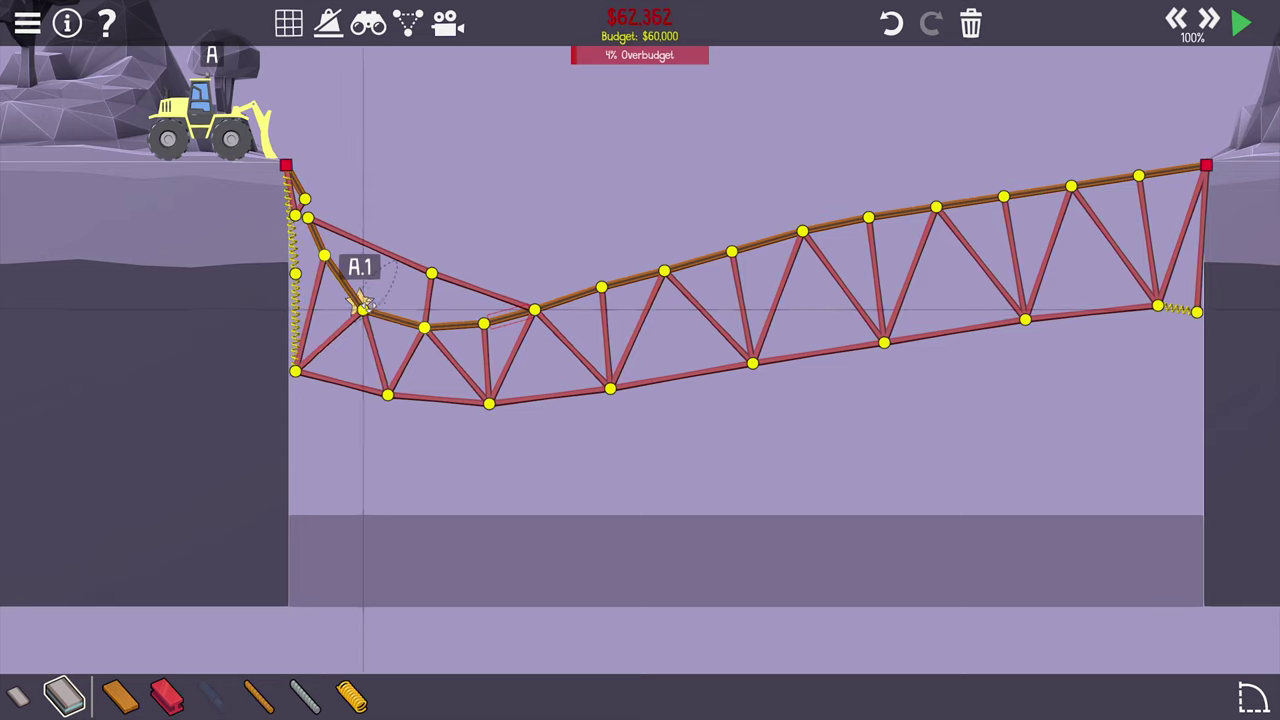
- Nudge a joint near the left anchor and rerun tests at $62,301, 4% over budget
{"action": "left_click_drag", "start_coordinate": [363, 303], "coordinate": [368, 308]}
{"action": "key", "text": "space"}
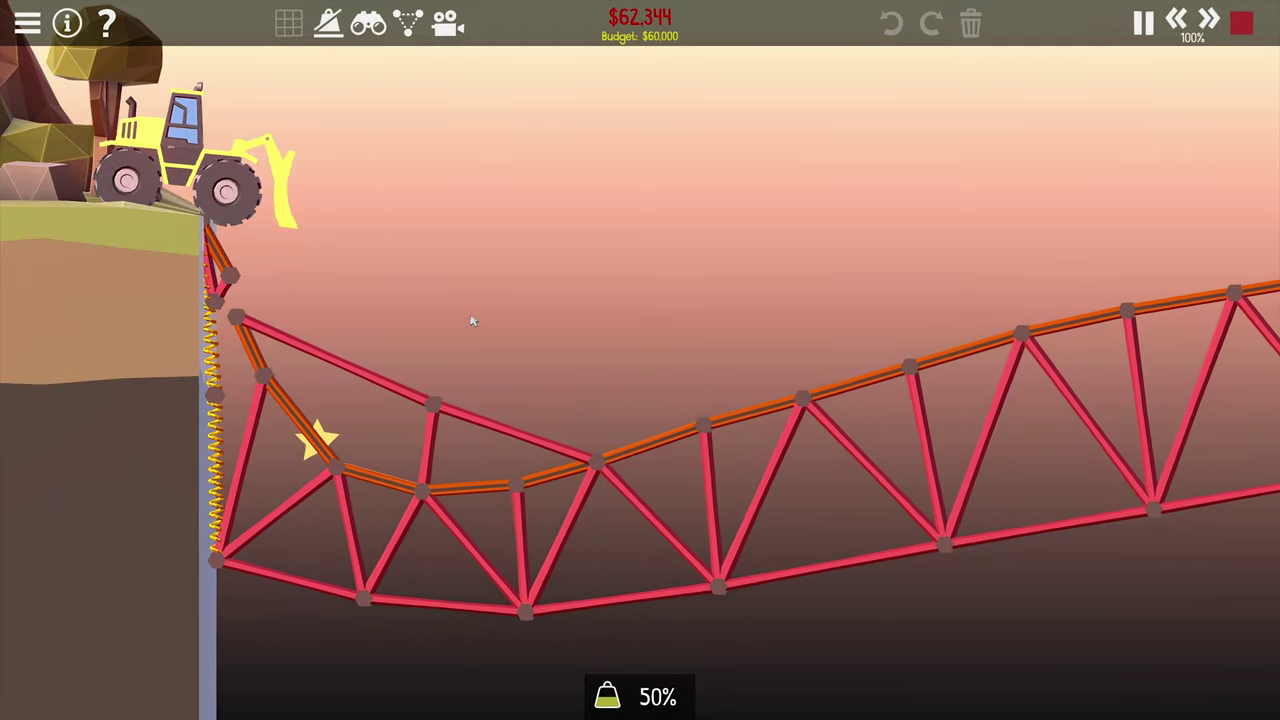
{"action": "key", "text": "space"}
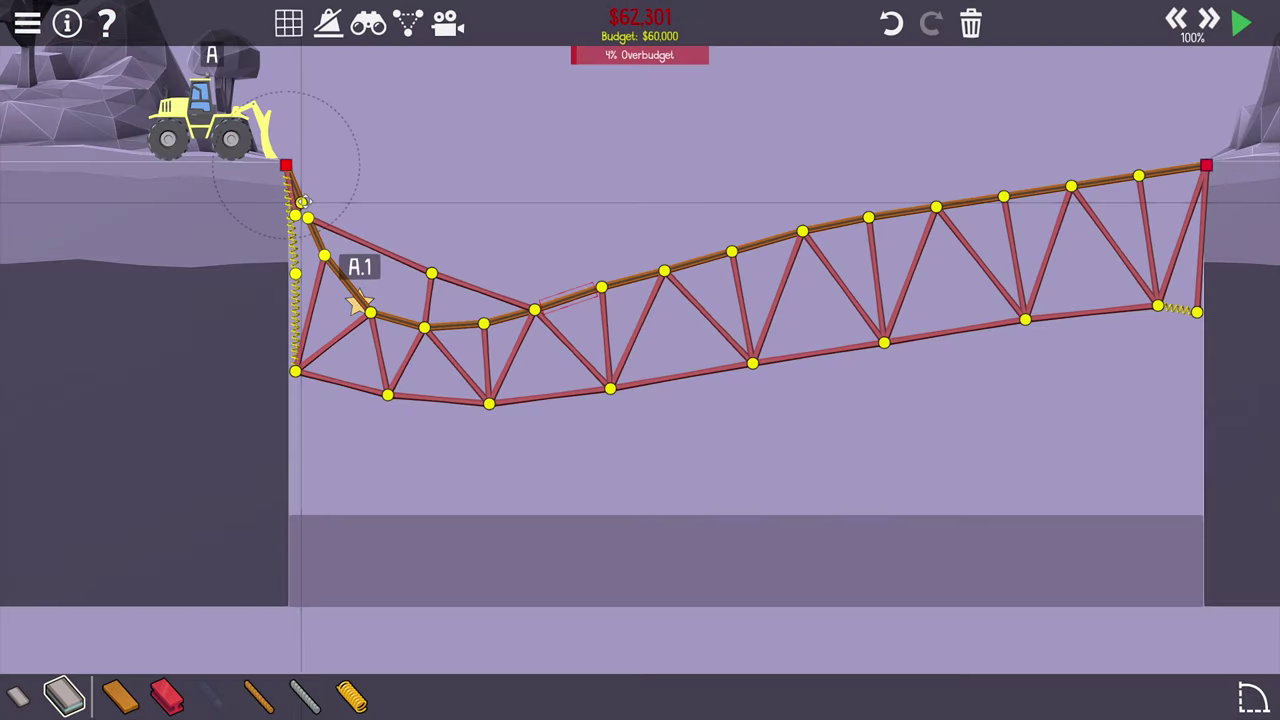
{"action": "key", "text": "space"}
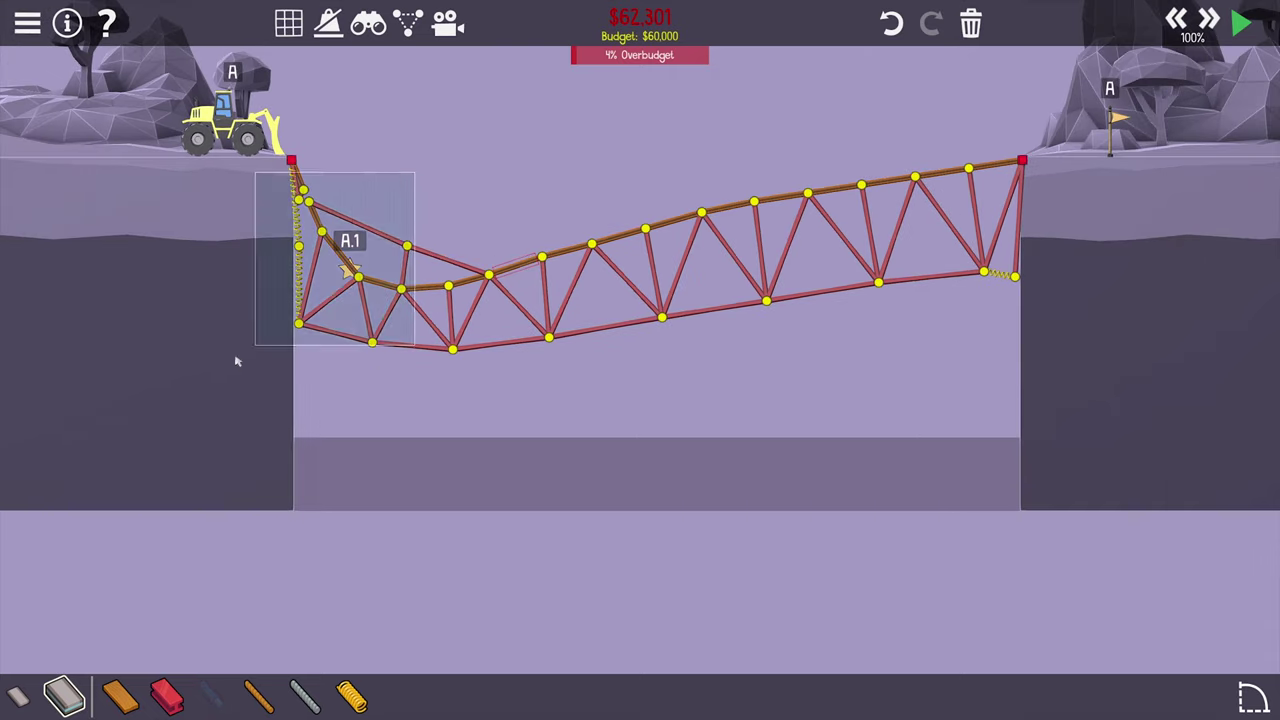
- Test once more, delete every bridge member to reach $0, and start tracing from the right anchor
{"action": "key", "text": "space"}
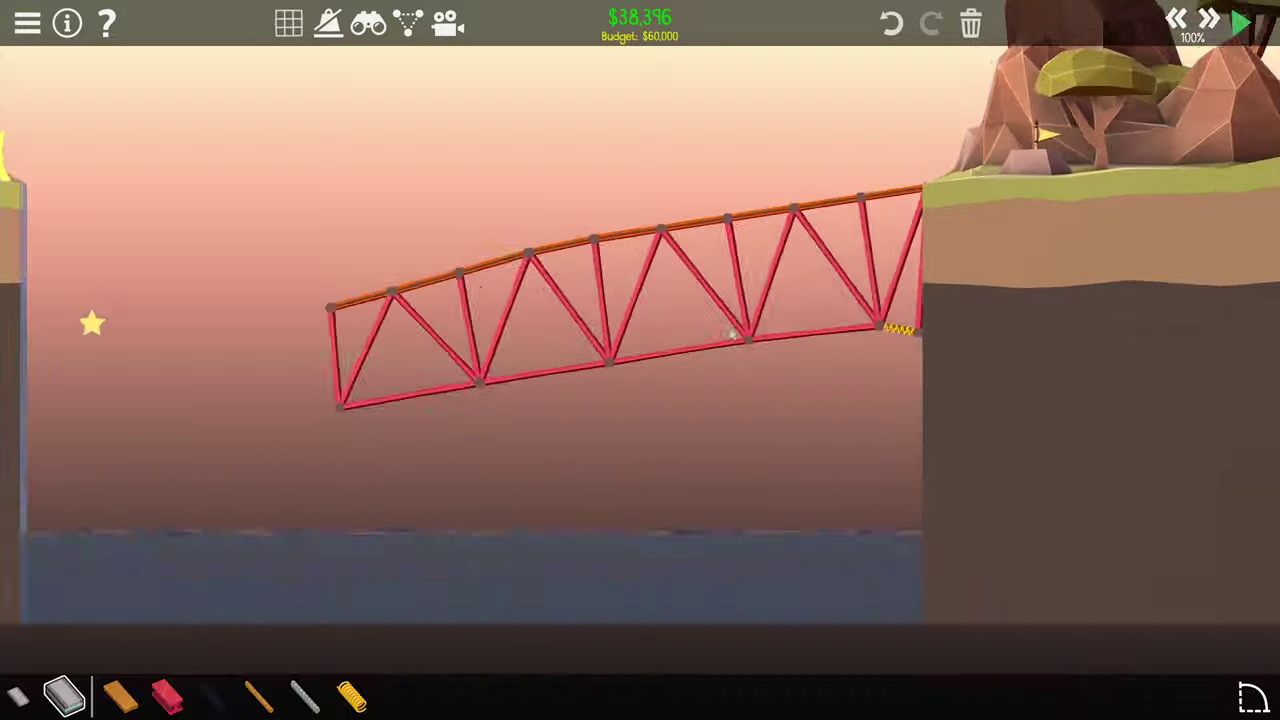
{"action": "key", "text": "space"}
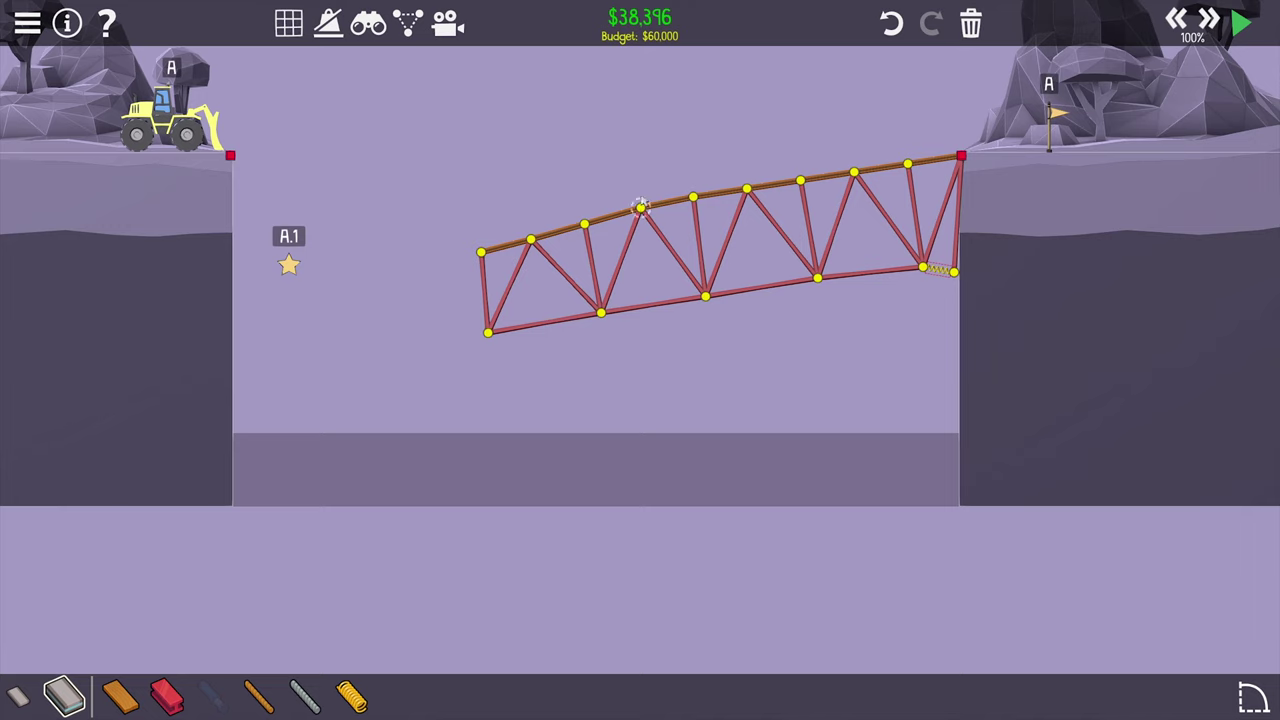
{"action": "key", "text": "Delete"}
{"action": "left_click_drag", "start_coordinate": [620, 130], "coordinate": [980, 320]}
{"action": "key", "text": "Delete"}
{"action": "left_click", "coordinate": [1252, 695]}
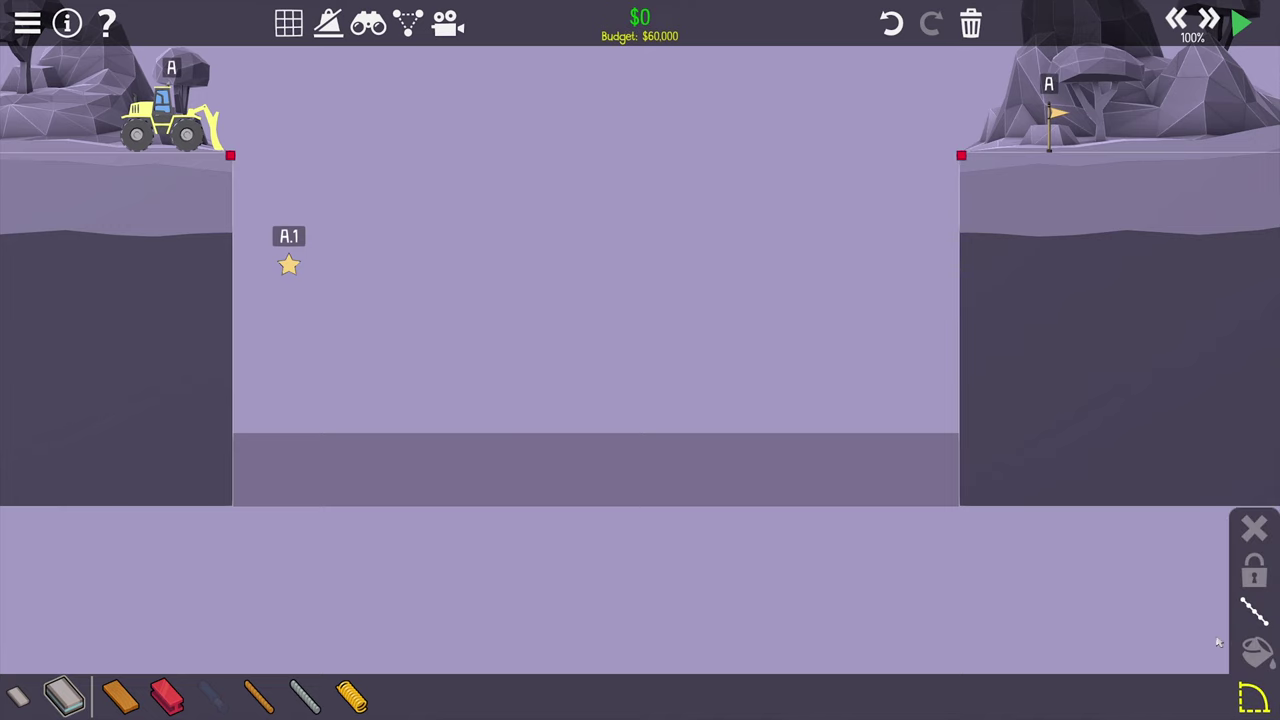
{"action": "left_click", "coordinate": [963, 156]}
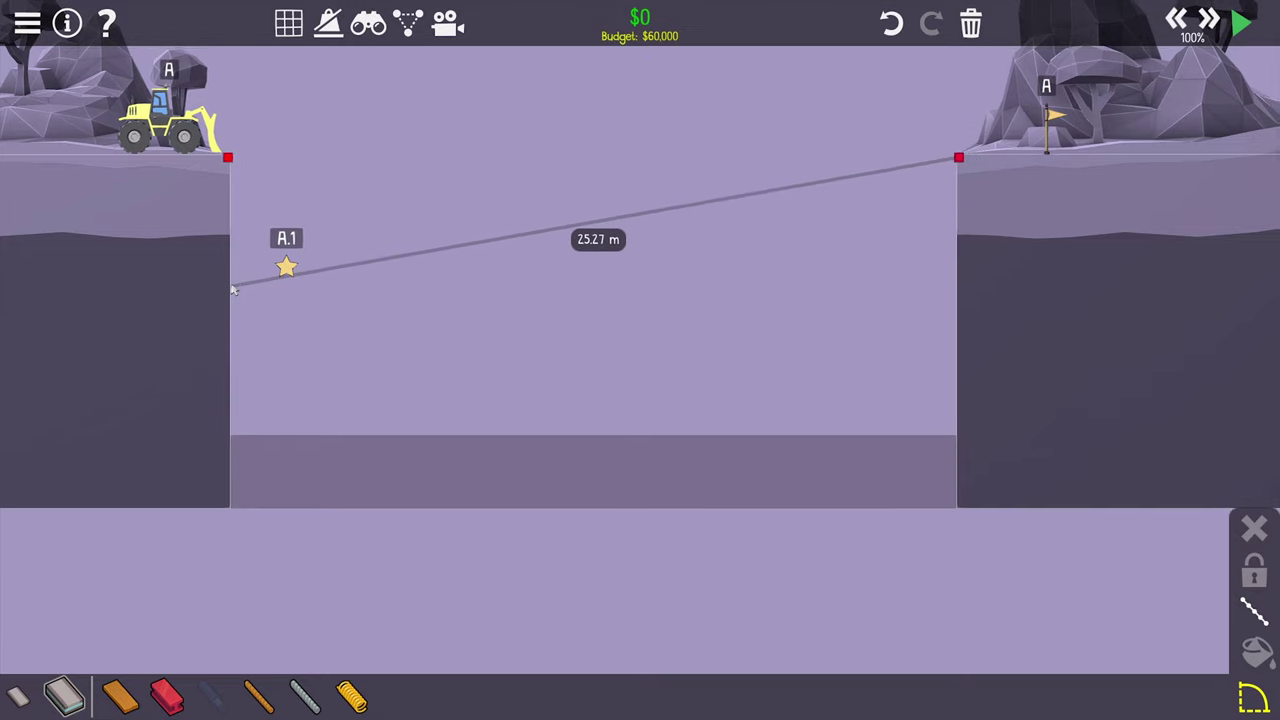
- Trace a straight road deck from the right anchor down to the left cliff, costing $5,027
{"action": "left_click", "coordinate": [20, 695]}
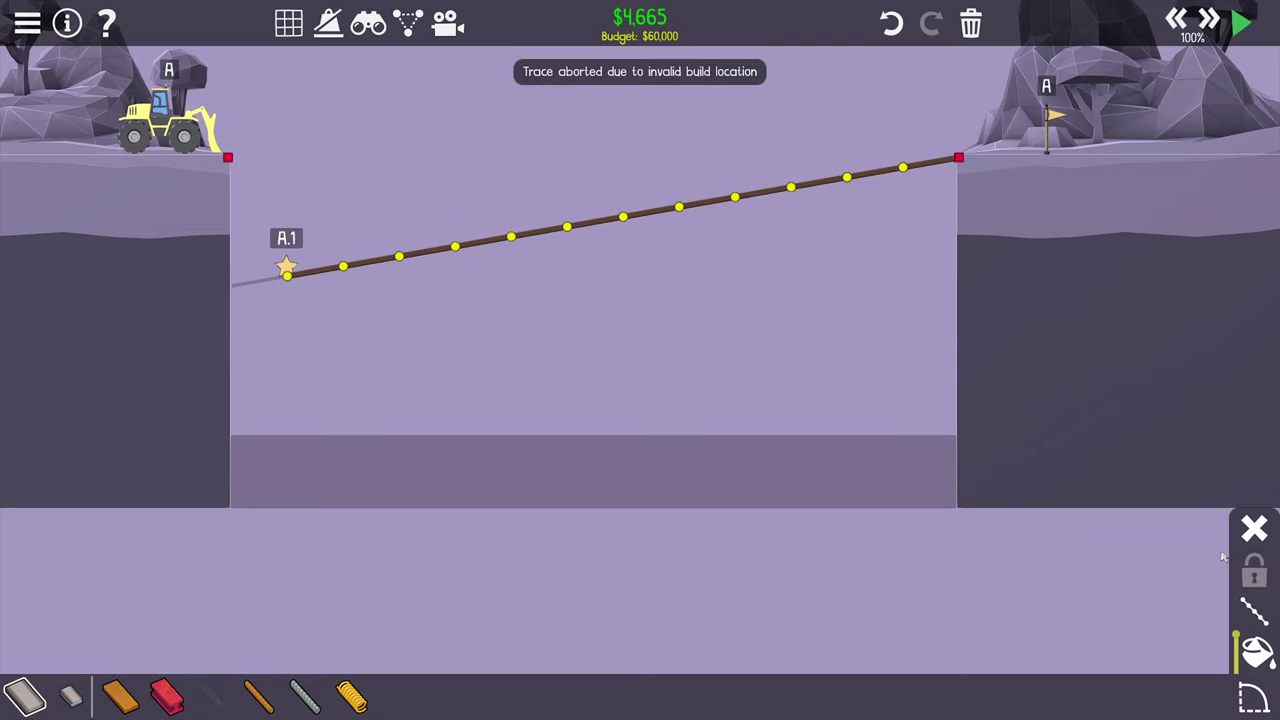
{"action": "scroll", "coordinate": [418, 536], "scroll_direction": "up", "scroll_amount": 5}
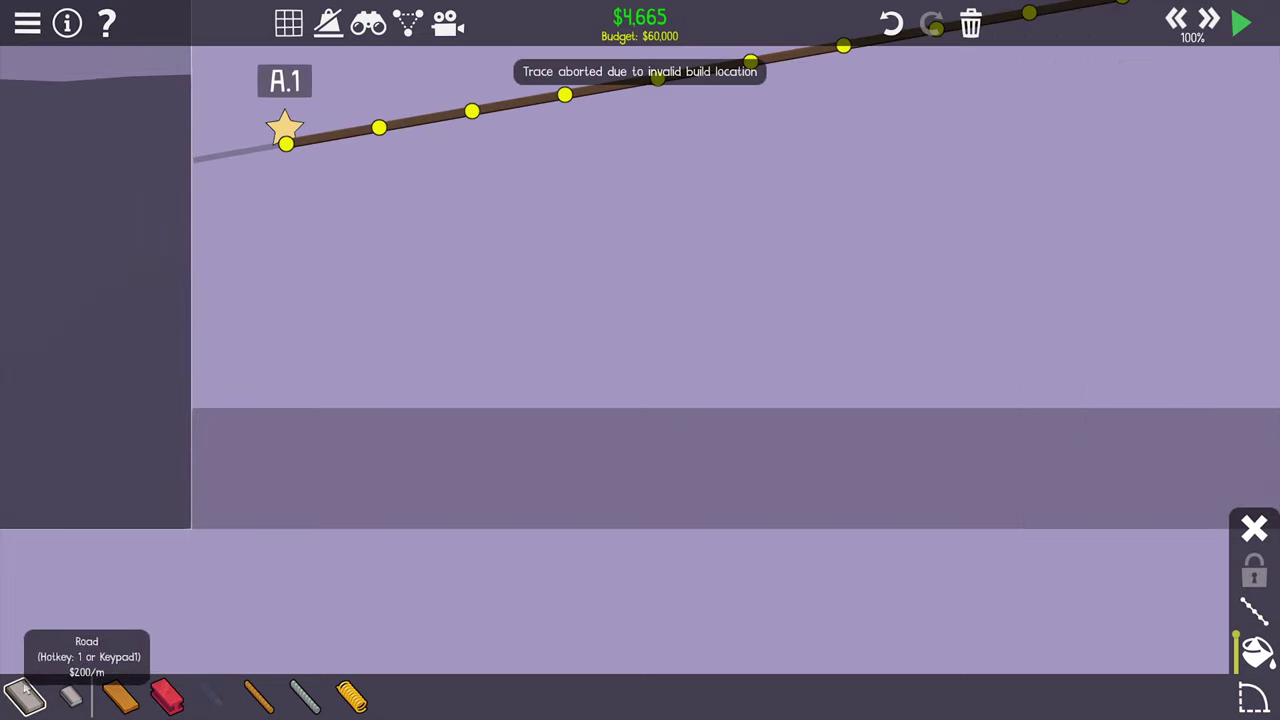
{"action": "left_click_drag", "start_coordinate": [384, 375], "coordinate": [576, 563]}
{"action": "left_click_drag", "start_coordinate": [482, 332], "coordinate": [398, 346]}
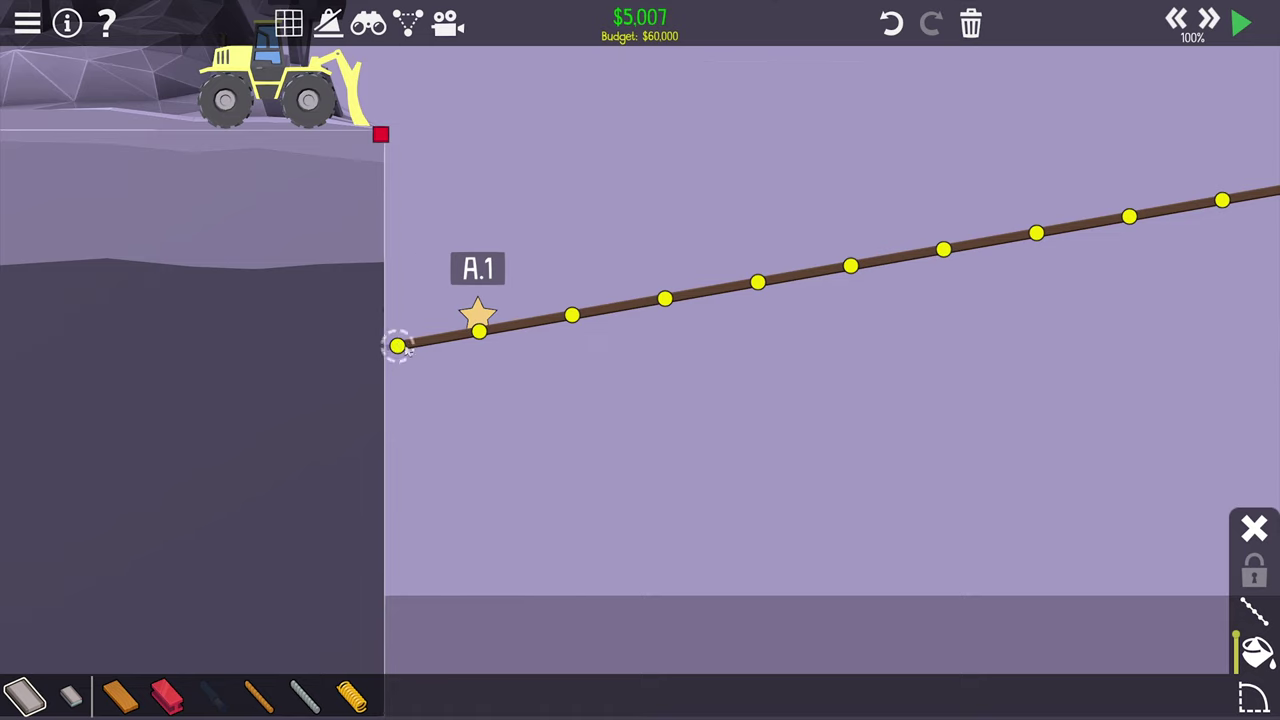
{"action": "scroll", "coordinate": [640, 400], "scroll_direction": "down", "scroll_amount": 5}
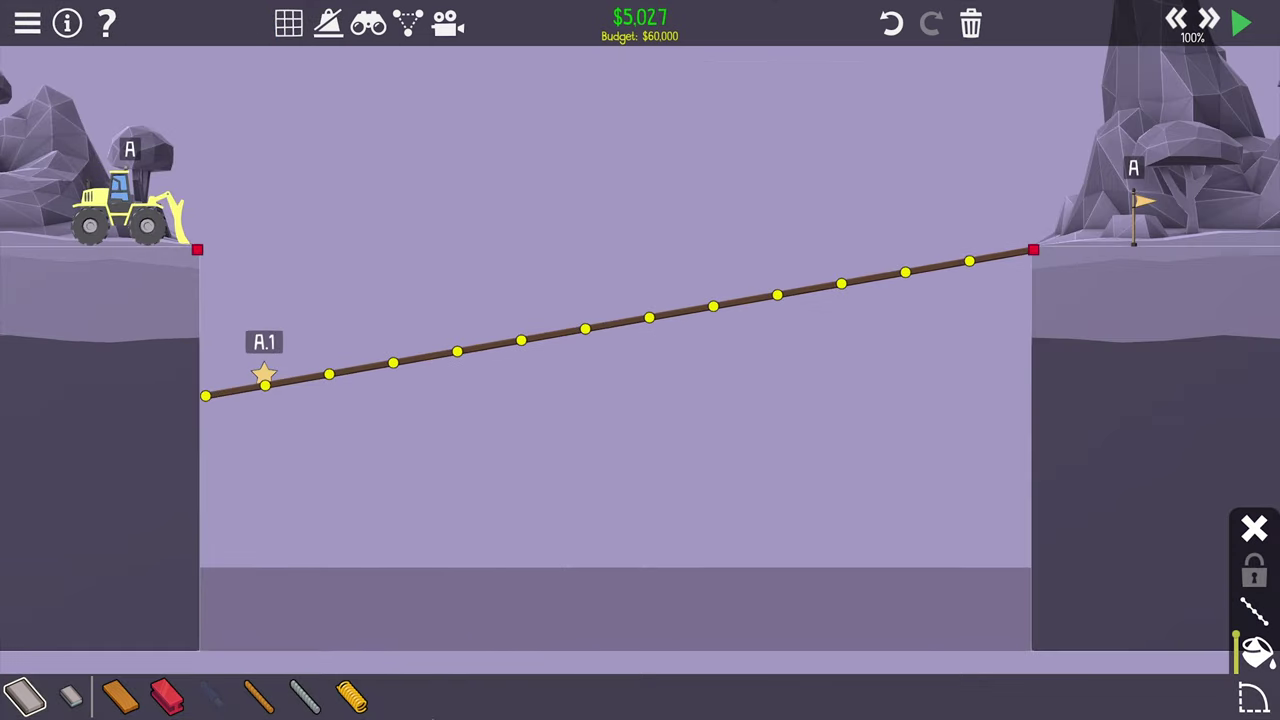
- Draw a steel truss beneath the road and lower its bottom-chord joints to deepen it
{"action": "left_click", "coordinate": [167, 695]}
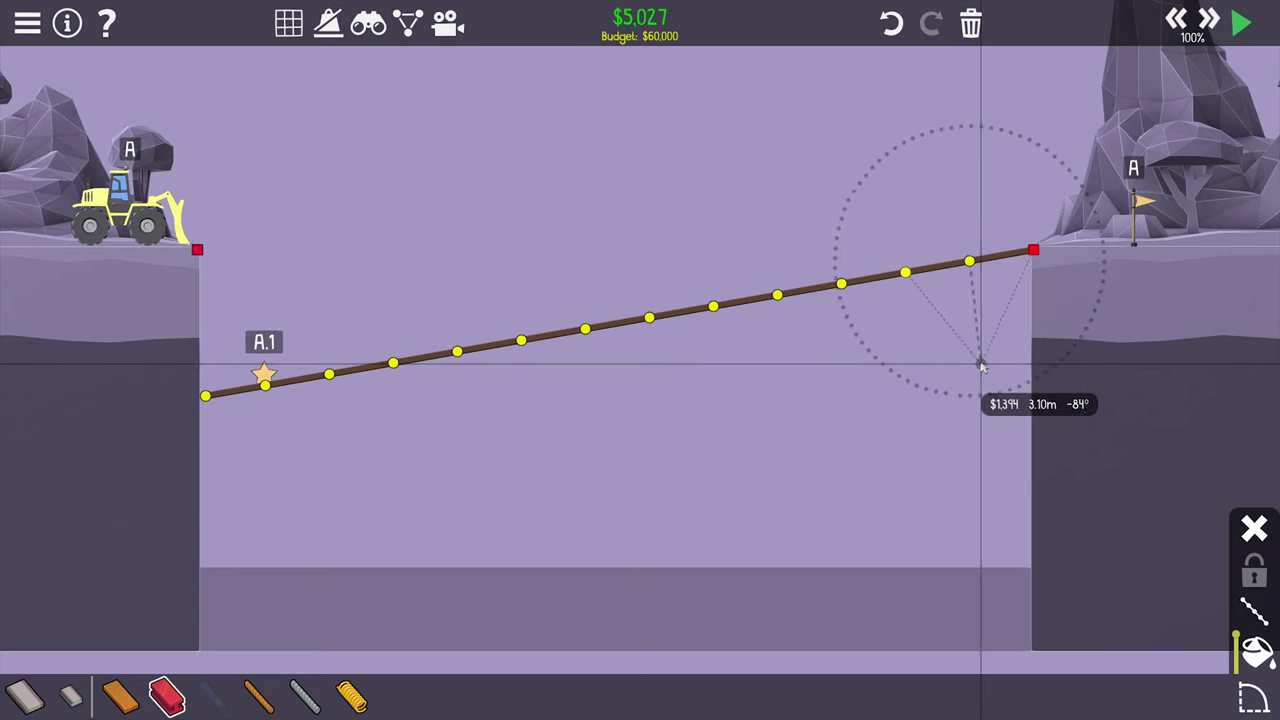
{"action": "mouse_move", "coordinate": [981, 365]}
{"action": "left_mouse_down"}
{"action": "mouse_move", "coordinate": [258, 463]}
{"action": "mouse_move", "coordinate": [352, 487]}
{"action": "left_mouse_up"}
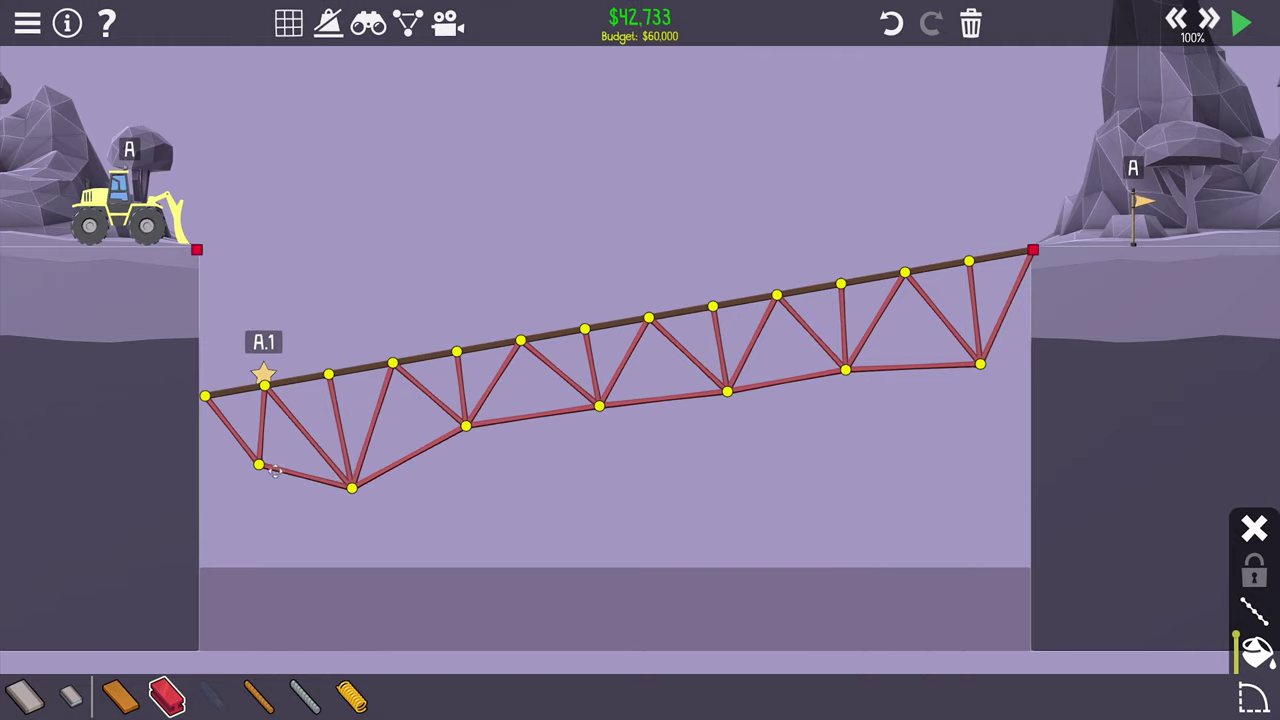
{"action": "left_click_drag", "start_coordinate": [270, 470], "coordinate": [258, 487]}
{"action": "left_click_drag", "start_coordinate": [465, 448], "coordinate": [480, 528]}
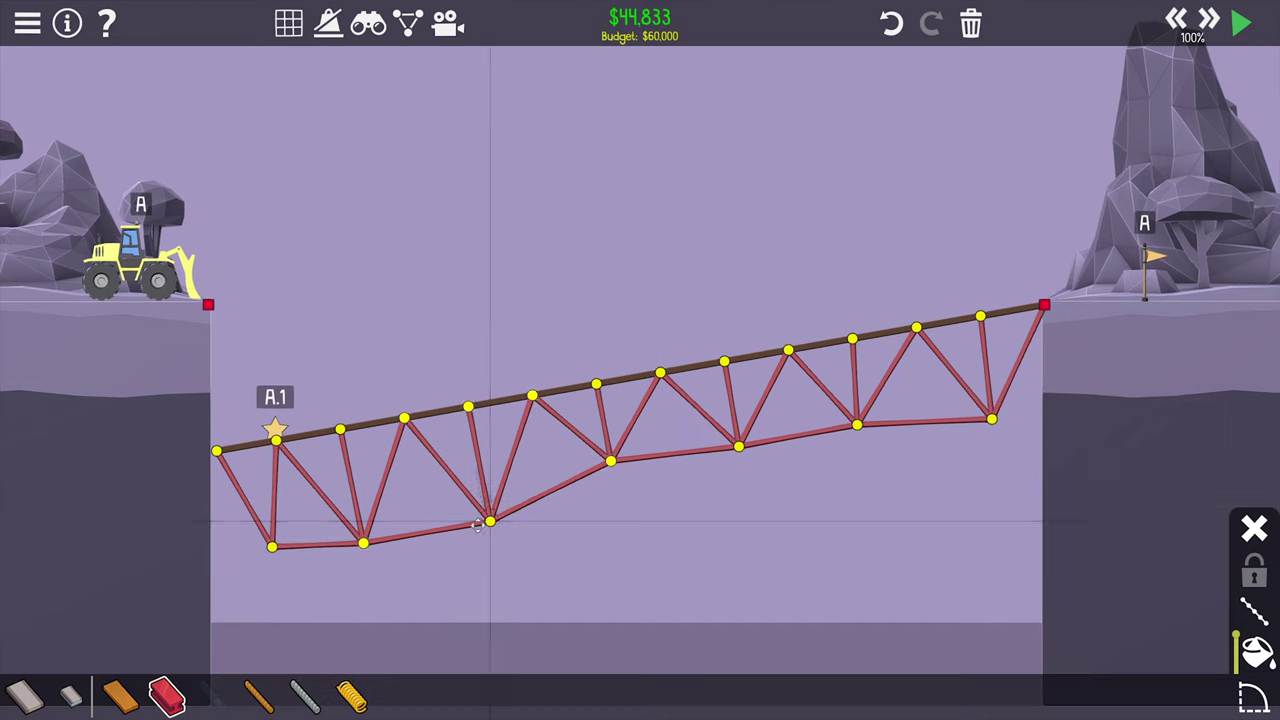
{"action": "left_click_drag", "start_coordinate": [611, 461], "coordinate": [619, 497]}
{"action": "left_click_drag", "start_coordinate": [738, 447], "coordinate": [745, 462]}
{"action": "left_click_drag", "start_coordinate": [860, 500], "coordinate": [750, 470]}
{"action": "left_click_drag", "start_coordinate": [745, 395], "coordinate": [762, 427]}
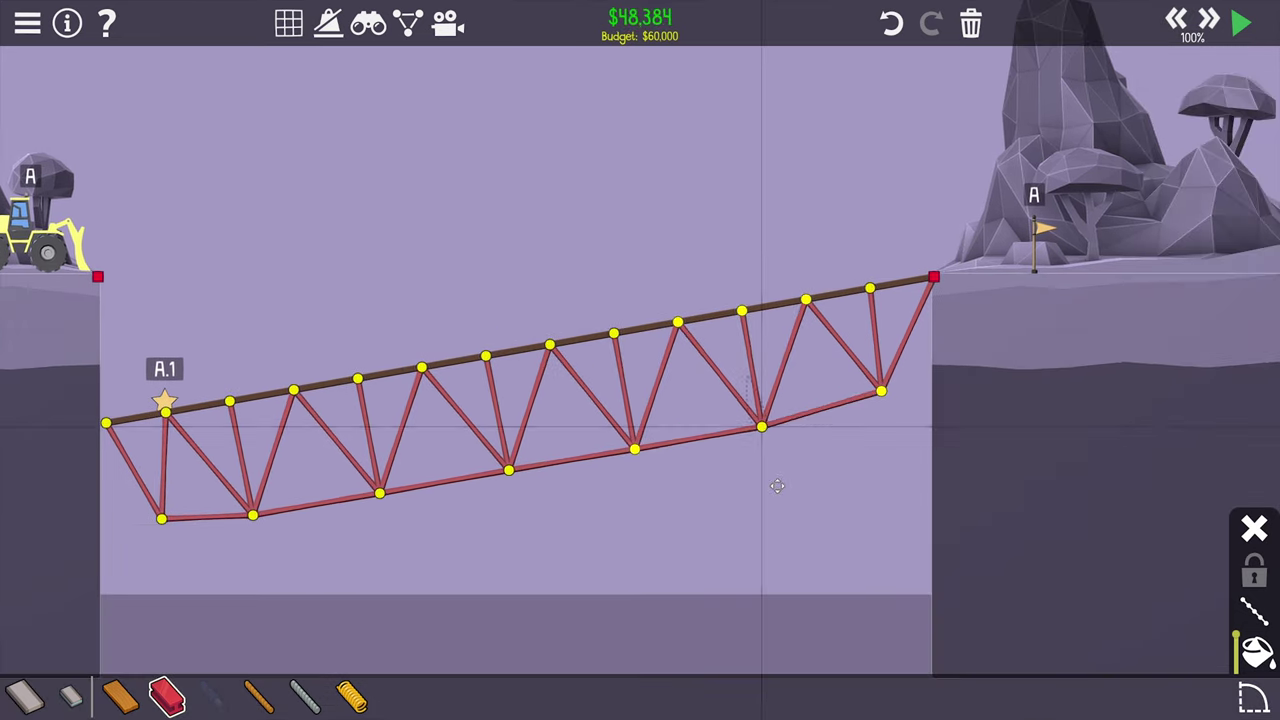
{"action": "left_click_drag", "start_coordinate": [882, 390], "coordinate": [890, 404]}
{"action": "mouse_move", "coordinate": [162, 517]}
{"action": "left_mouse_down"}
{"action": "mouse_move", "coordinate": [148, 563]}
{"action": "mouse_move", "coordinate": [158, 528]}
{"action": "left_mouse_up"}
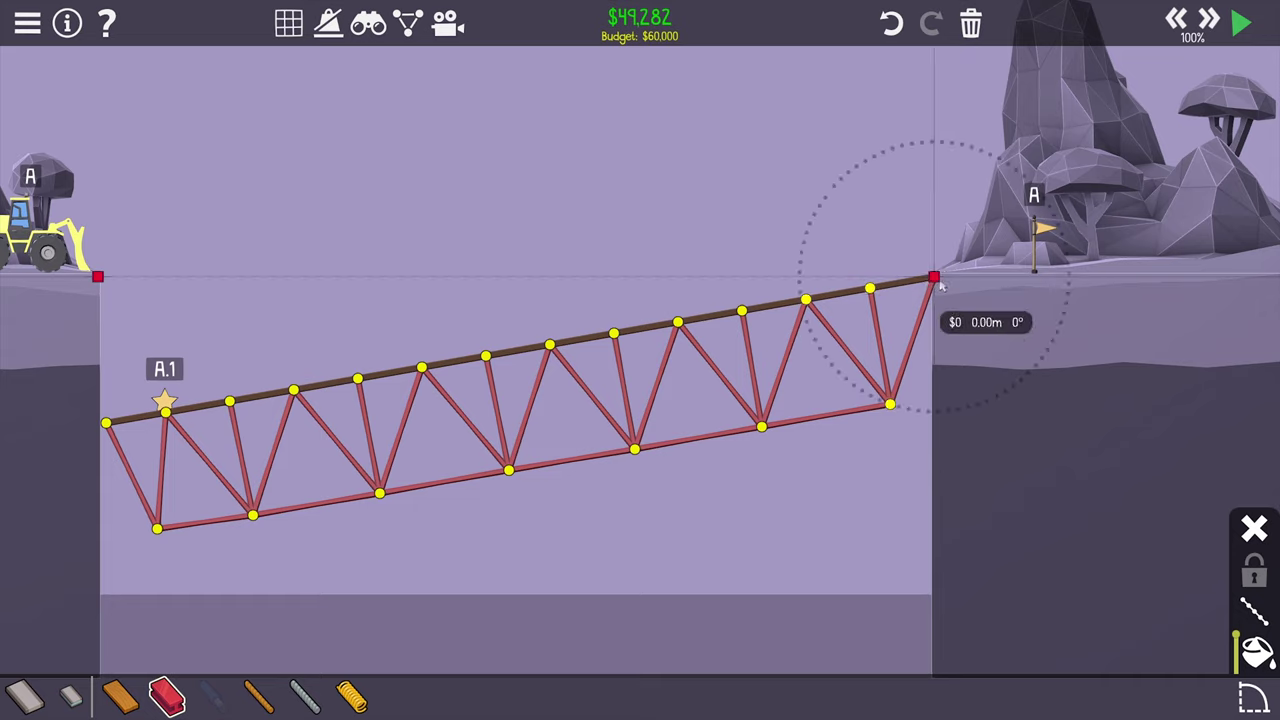
- Add a steel post from the right anchor and hang a spring from the left anchor
{"action": "mouse_move", "coordinate": [940, 292]}
{"action": "left_mouse_down"}
{"action": "mouse_move", "coordinate": [918, 411]}
{"action": "mouse_move", "coordinate": [890, 405]}
{"action": "left_mouse_up"}
{"action": "left_click", "coordinate": [355, 693]}
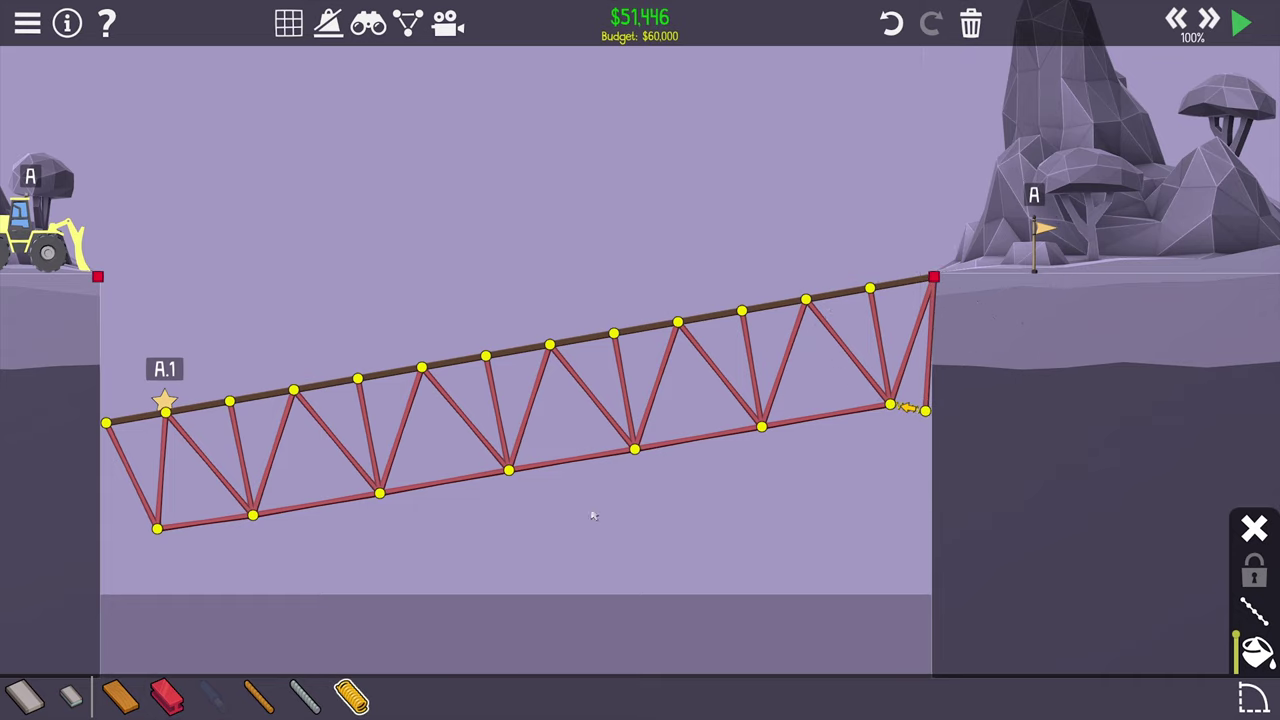
{"action": "left_click_drag", "start_coordinate": [520, 510], "coordinate": [717, 497]}
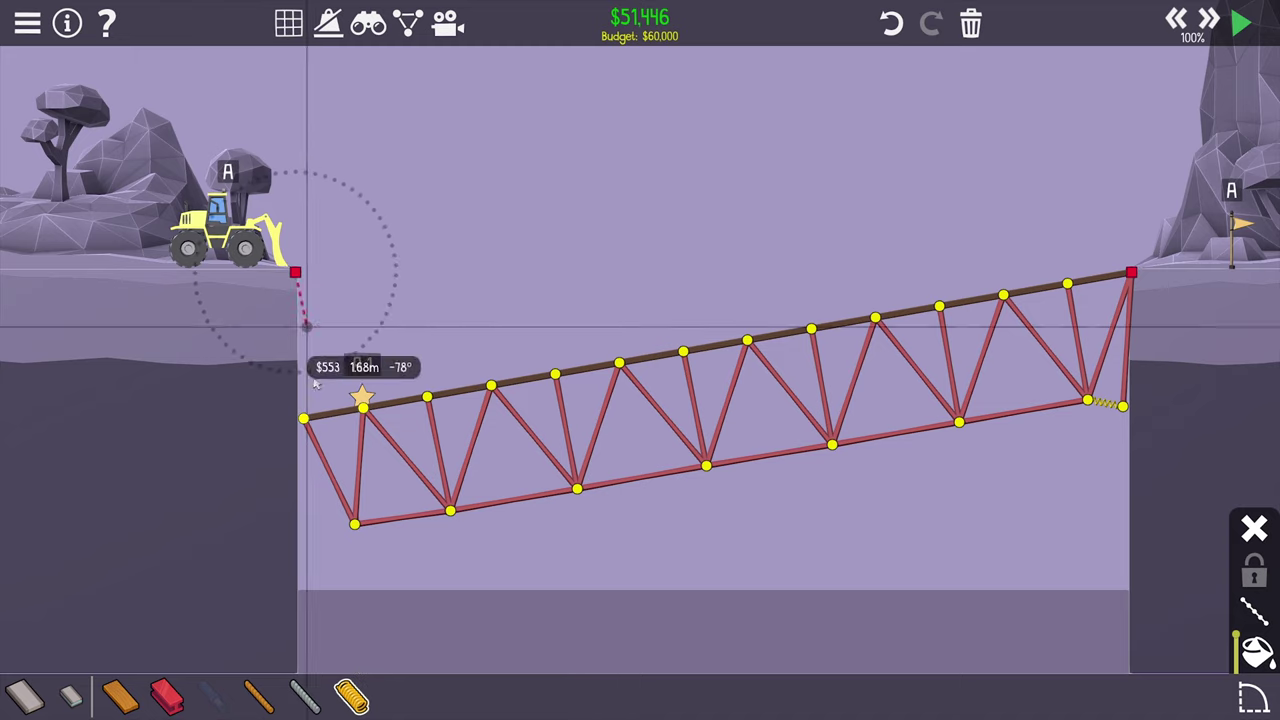
{"action": "left_click_drag", "start_coordinate": [296, 272], "coordinate": [314, 370]}
{"action": "key", "text": "space"}
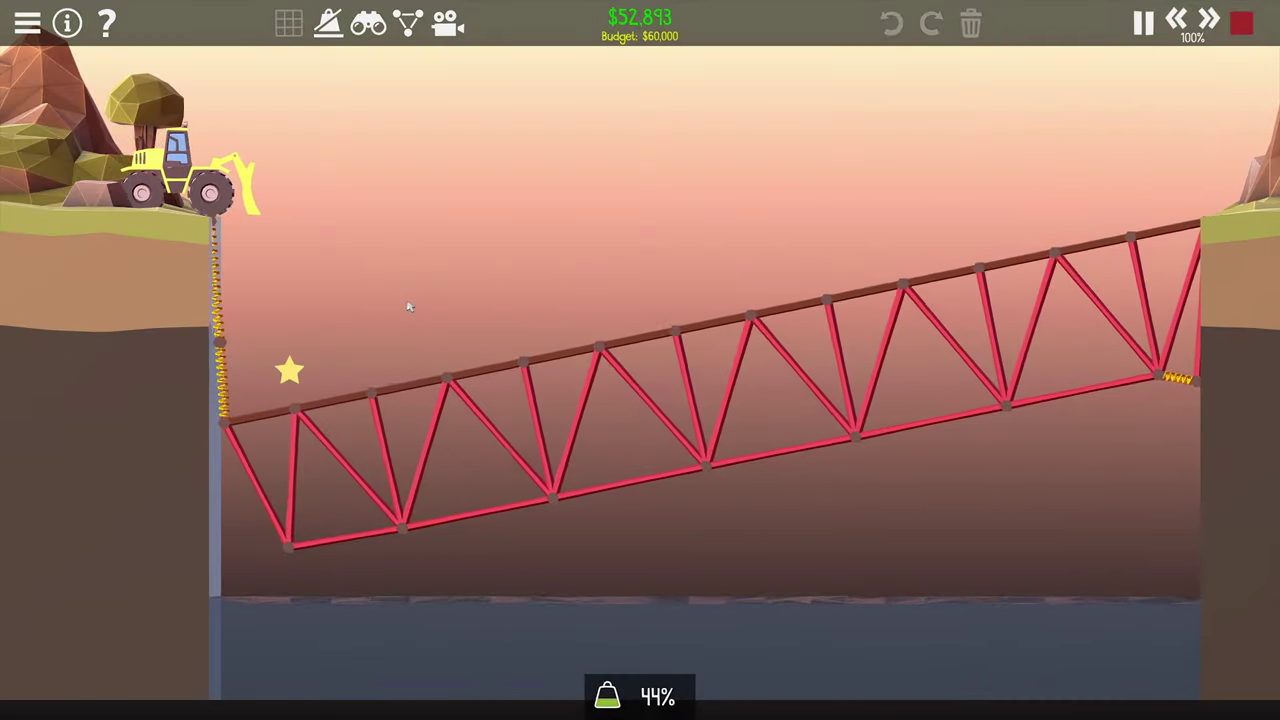
{"action": "key", "text": "space"}
{"action": "scroll", "coordinate": [348, 390], "scroll_direction": "up", "scroll_amount": 3}
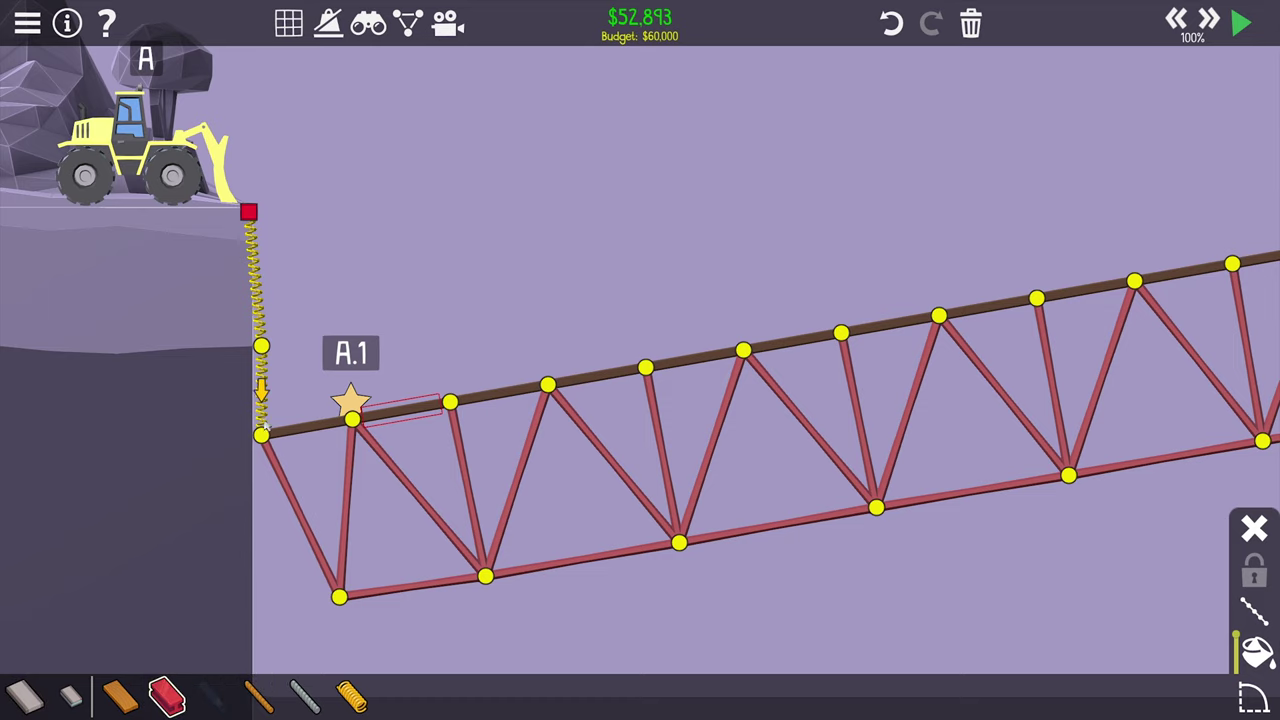
- Add bracing members near the left anchor and reposition their joint beside A.1
{"action": "mouse_move", "coordinate": [260, 433]}
{"action": "left_mouse_down"}
{"action": "mouse_move", "coordinate": [280, 368]}
{"action": "mouse_move", "coordinate": [350, 418]}
{"action": "left_mouse_up"}
{"action": "left_click_drag", "start_coordinate": [280, 368], "coordinate": [450, 402]}
{"action": "mouse_move", "coordinate": [249, 212]}
{"action": "left_mouse_down"}
{"action": "mouse_move", "coordinate": [285, 360]}
{"action": "mouse_move", "coordinate": [368, 303]}
{"action": "left_mouse_up"}
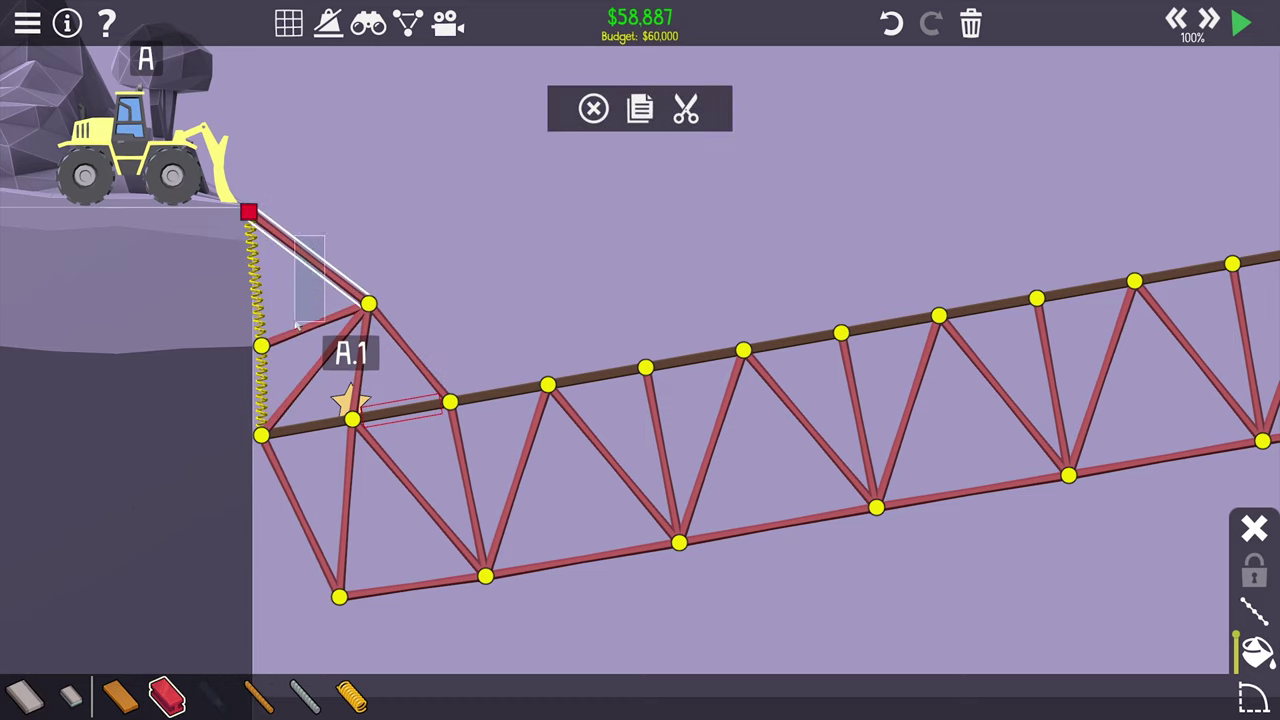
{"action": "left_click", "coordinate": [593, 108]}
{"action": "left_click_drag", "start_coordinate": [368, 303], "coordinate": [268, 362]}
- Draw a road strut to A.1, a spring and a new lower member, then test at $57,722
{"action": "key", "text": "1"}
{"action": "left_click", "coordinate": [64, 695]}
{"action": "mouse_move", "coordinate": [268, 362]}
{"action": "left_mouse_down"}
{"action": "mouse_move", "coordinate": [352, 408]}
{"action": "mouse_move", "coordinate": [342, 452]}
{"action": "left_mouse_up"}
{"action": "left_click", "coordinate": [352, 372]}
{"action": "key", "text": "6"}
{"action": "left_click", "coordinate": [324, 478]}
{"action": "key", "text": "4"}
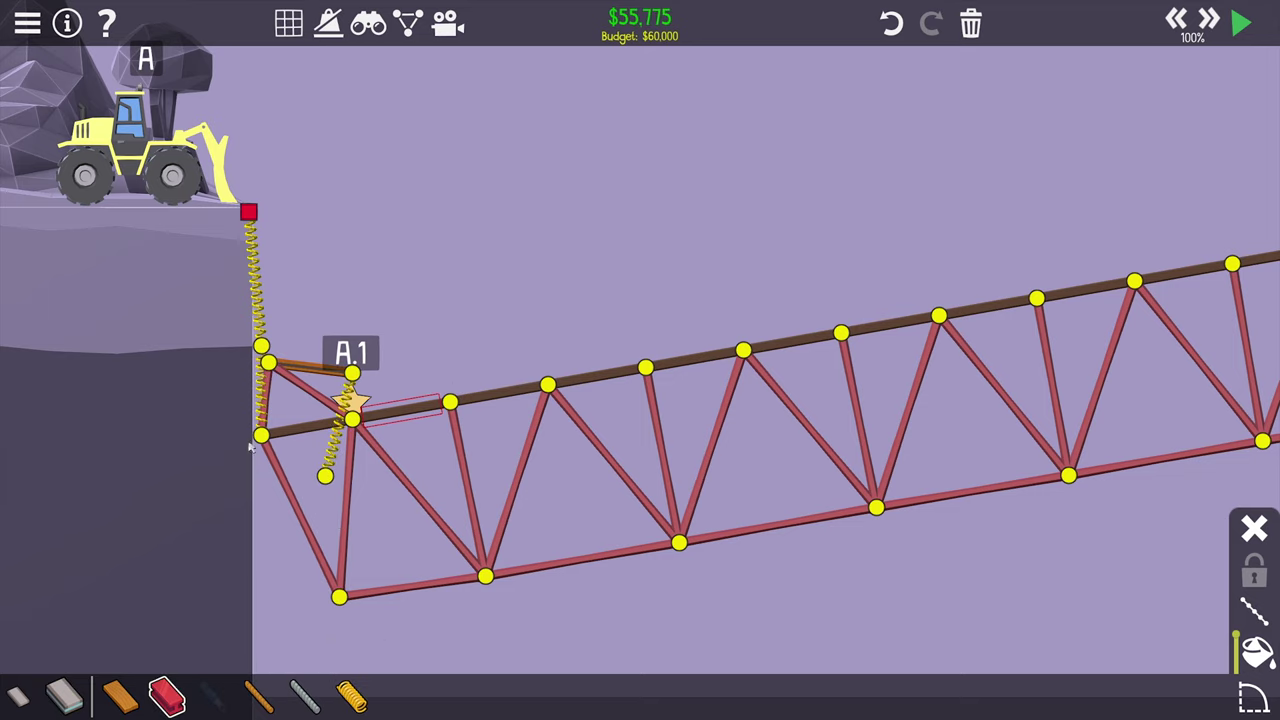
{"action": "mouse_move", "coordinate": [352, 372]}
{"action": "left_mouse_down"}
{"action": "mouse_move", "coordinate": [324, 478]}
{"action": "mouse_move", "coordinate": [450, 402]}
{"action": "left_mouse_up"}
{"action": "left_click", "coordinate": [324, 478]}
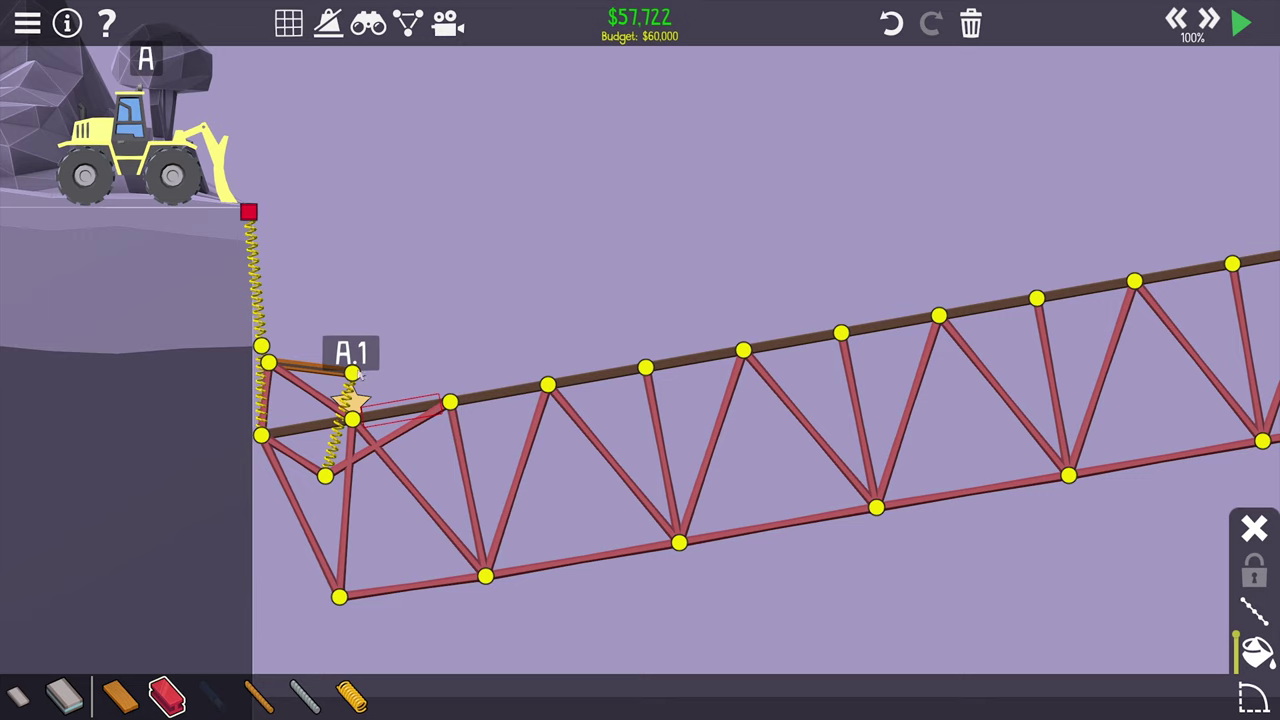
{"action": "key", "text": "space"}
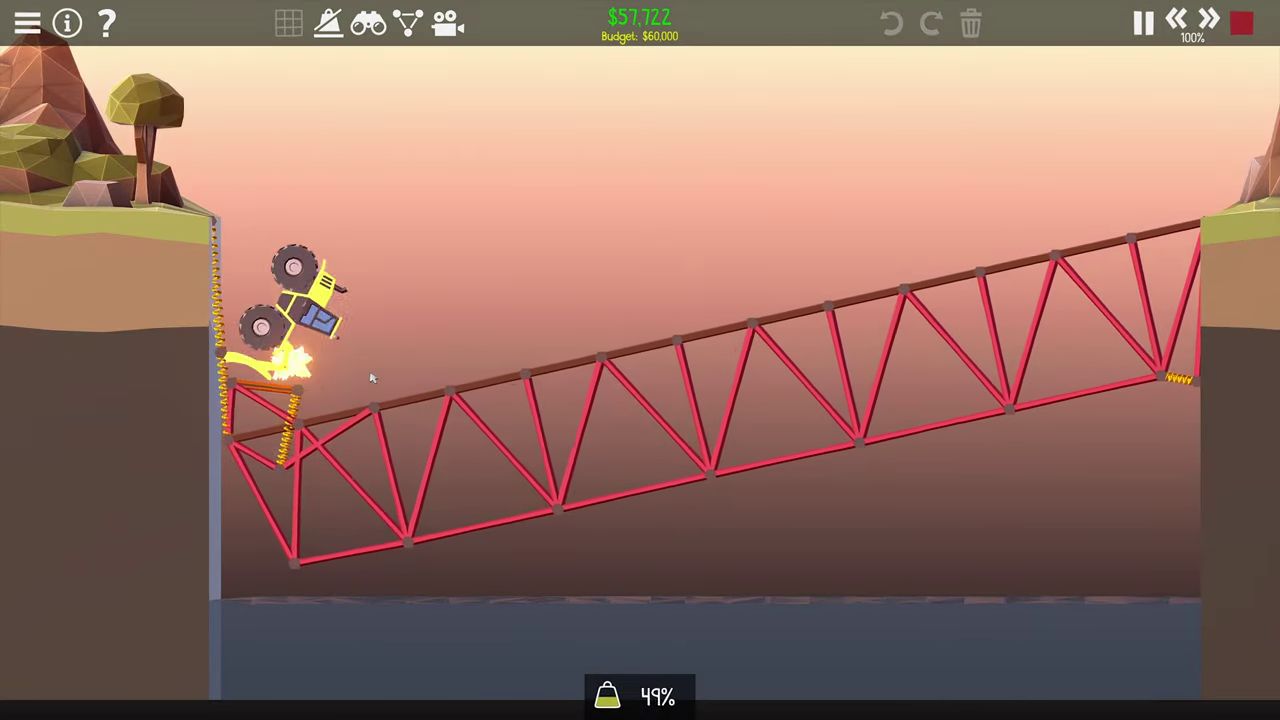
{"action": "key", "text": "space"}
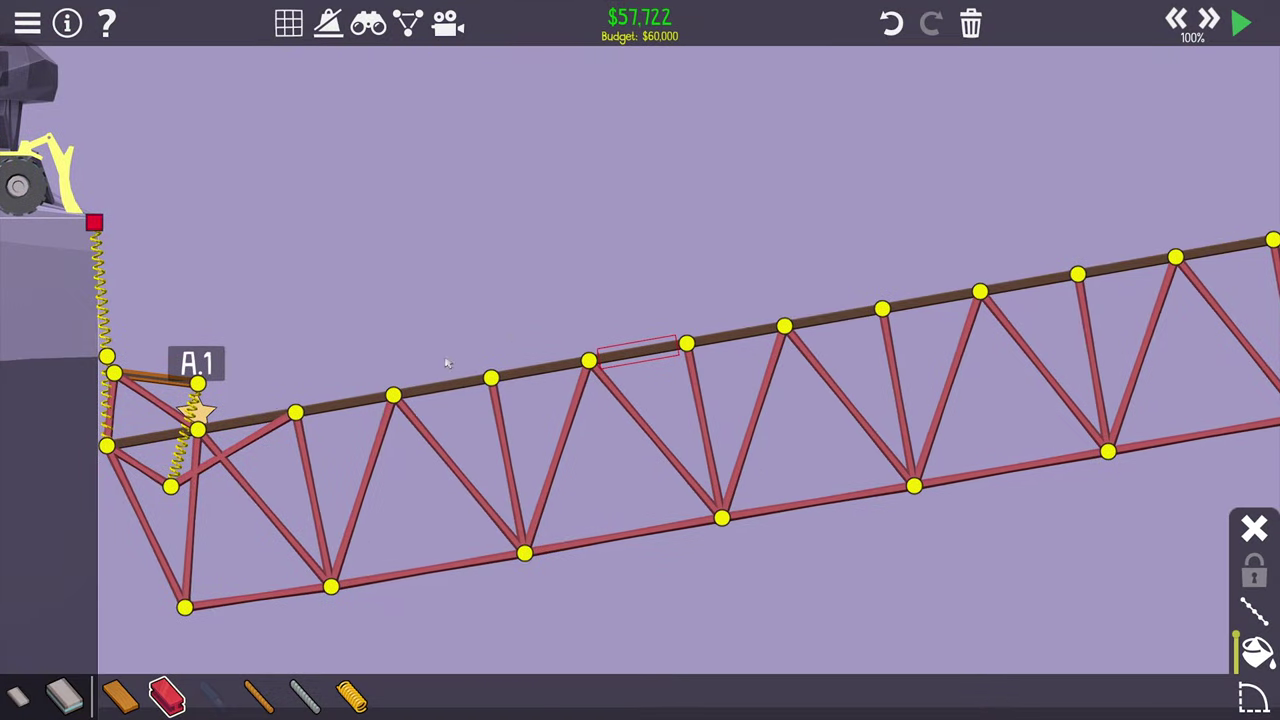
- Nudge the left road joint, test, then hang a longer spring from the left anchor and retest
{"action": "left_click_drag", "start_coordinate": [108, 446], "coordinate": [107, 447]}
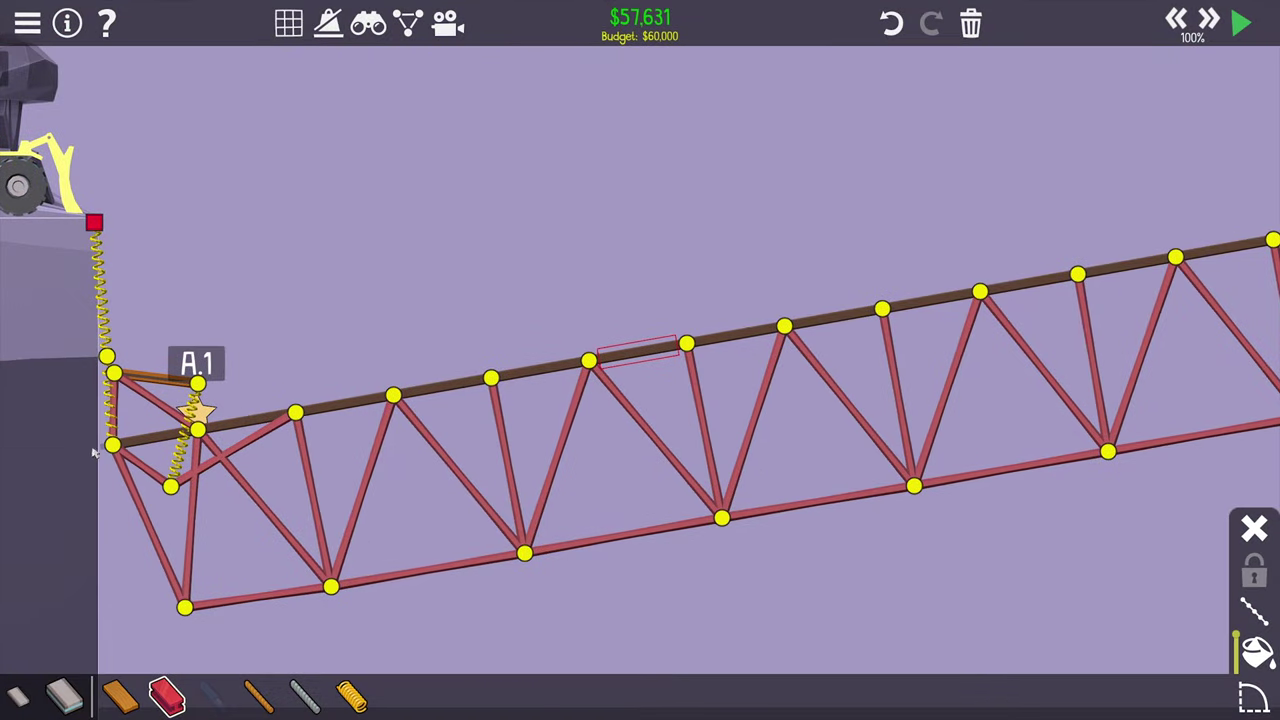
{"action": "key", "text": "space"}
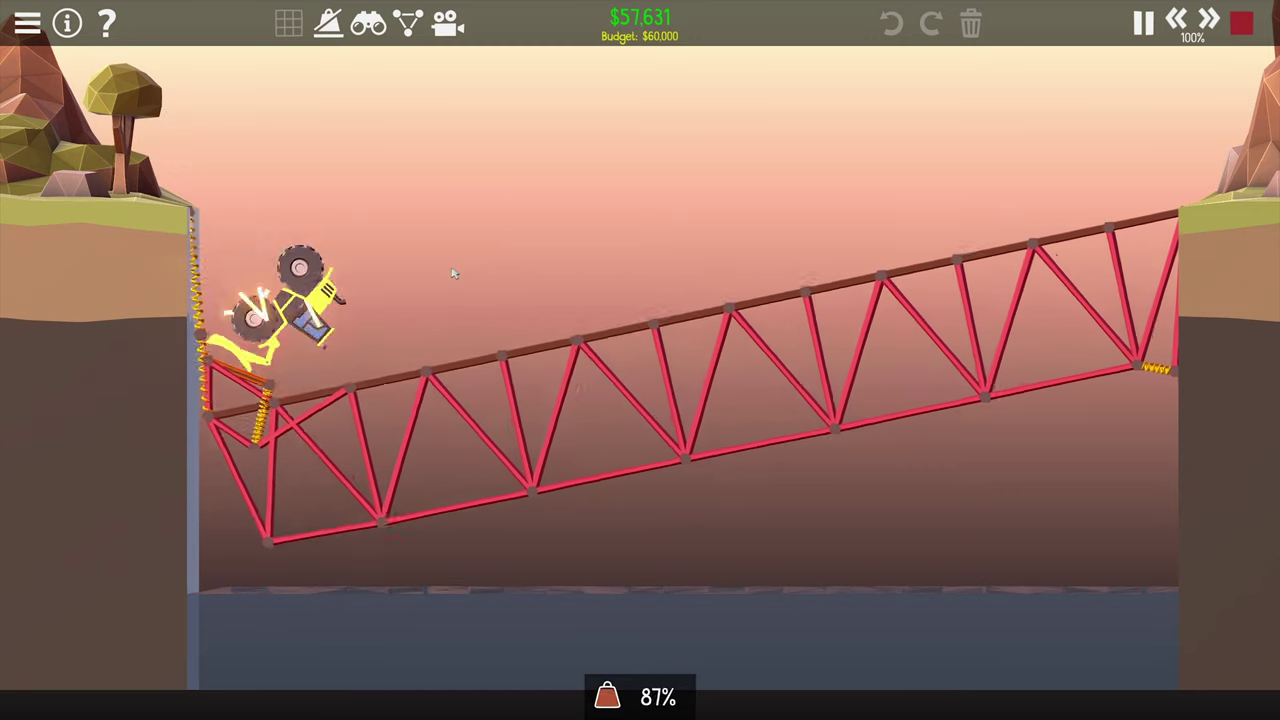
{"action": "key", "text": "space"}
{"action": "scroll", "coordinate": [138, 330], "scroll_direction": "up", "scroll_amount": 2}
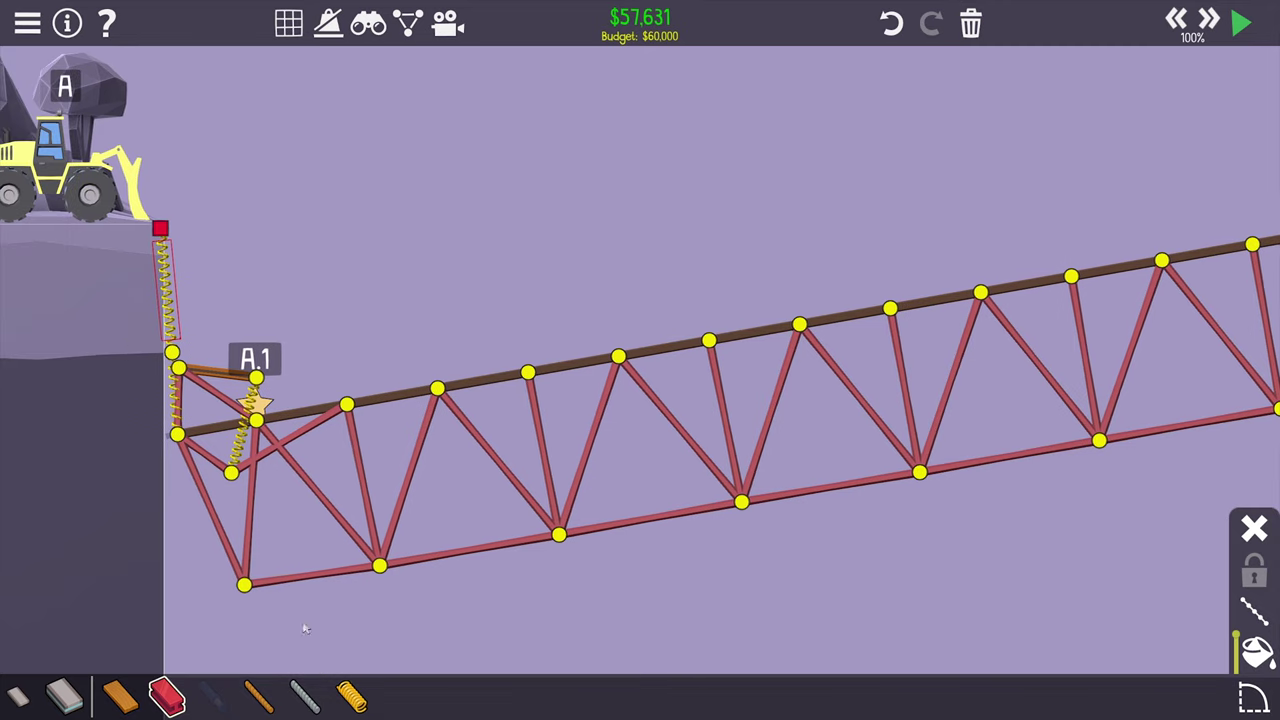
{"action": "left_click", "coordinate": [352, 697]}
{"action": "left_click_drag", "start_coordinate": [161, 228], "coordinate": [176, 434]}
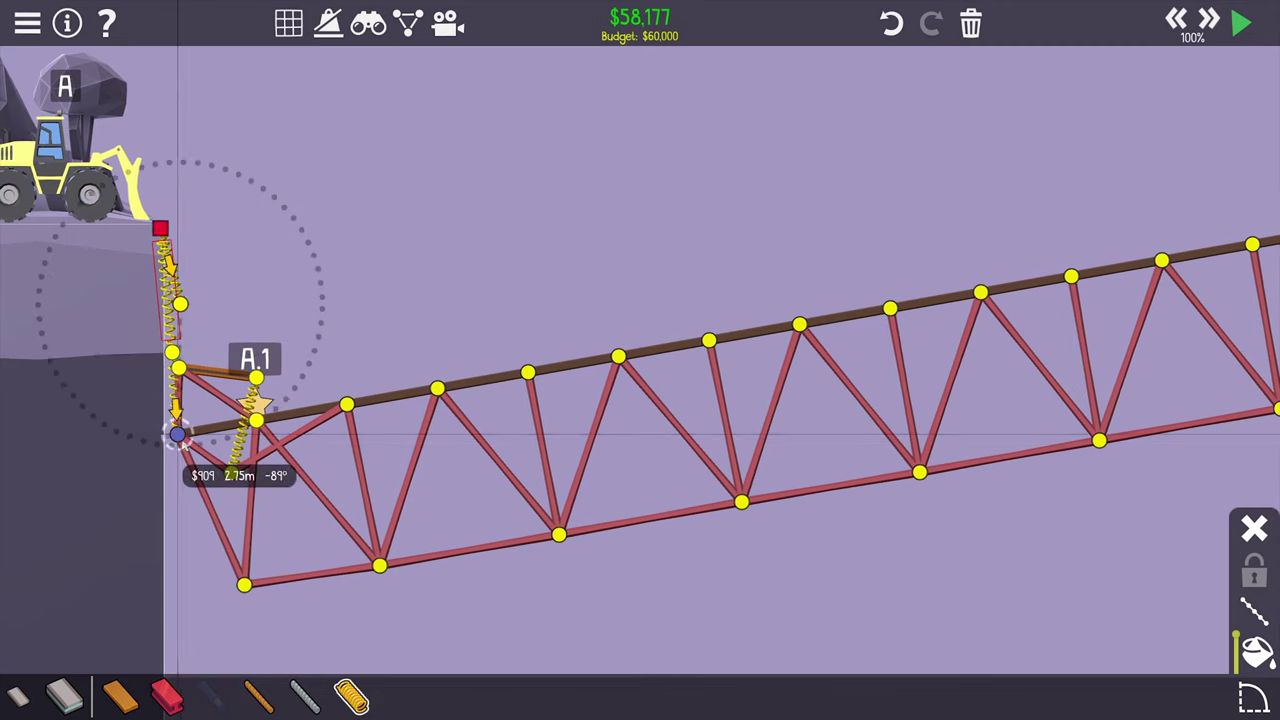
{"action": "key", "text": "space"}
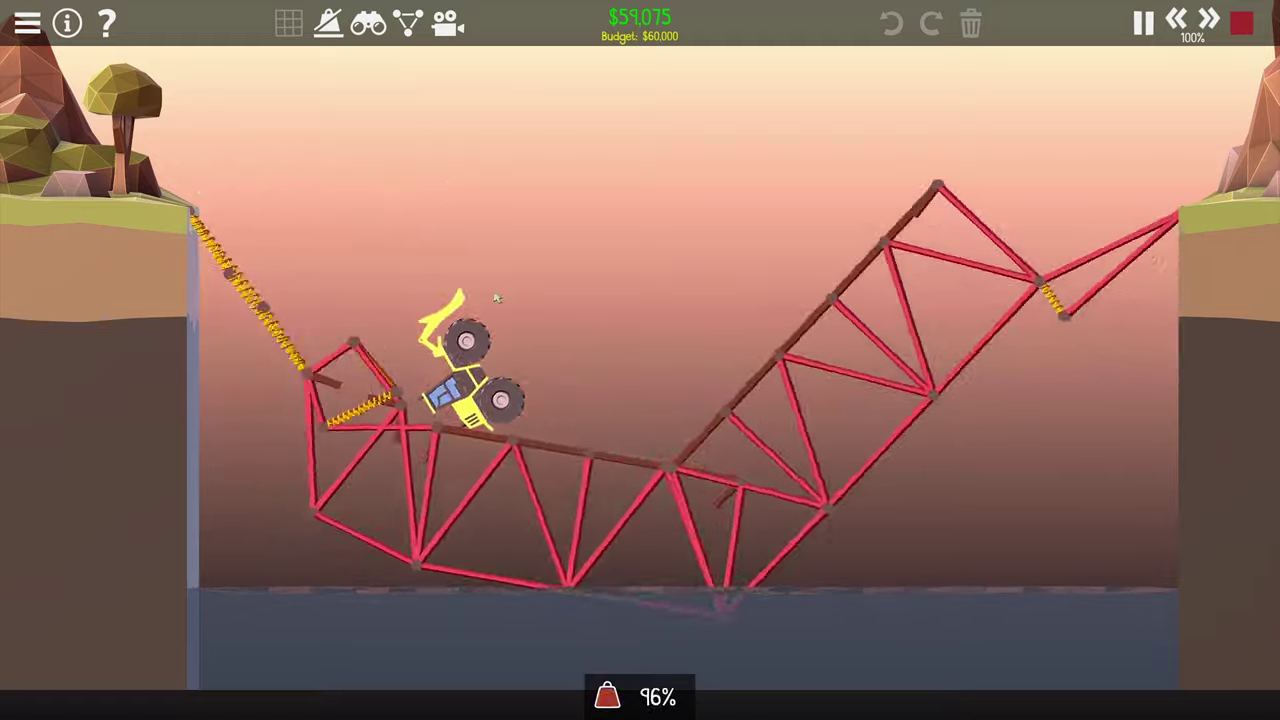
{"action": "key", "text": "space"}
{"action": "scroll", "coordinate": [780, 283], "scroll_direction": "down", "scroll_amount": 3}
- Fill the missing road segment and start another test at $60,825
{"action": "left_click", "coordinate": [166, 695]}
{"action": "left_click_drag", "start_coordinate": [641, 304], "coordinate": [570, 318]}
{"action": "key", "text": "space"}
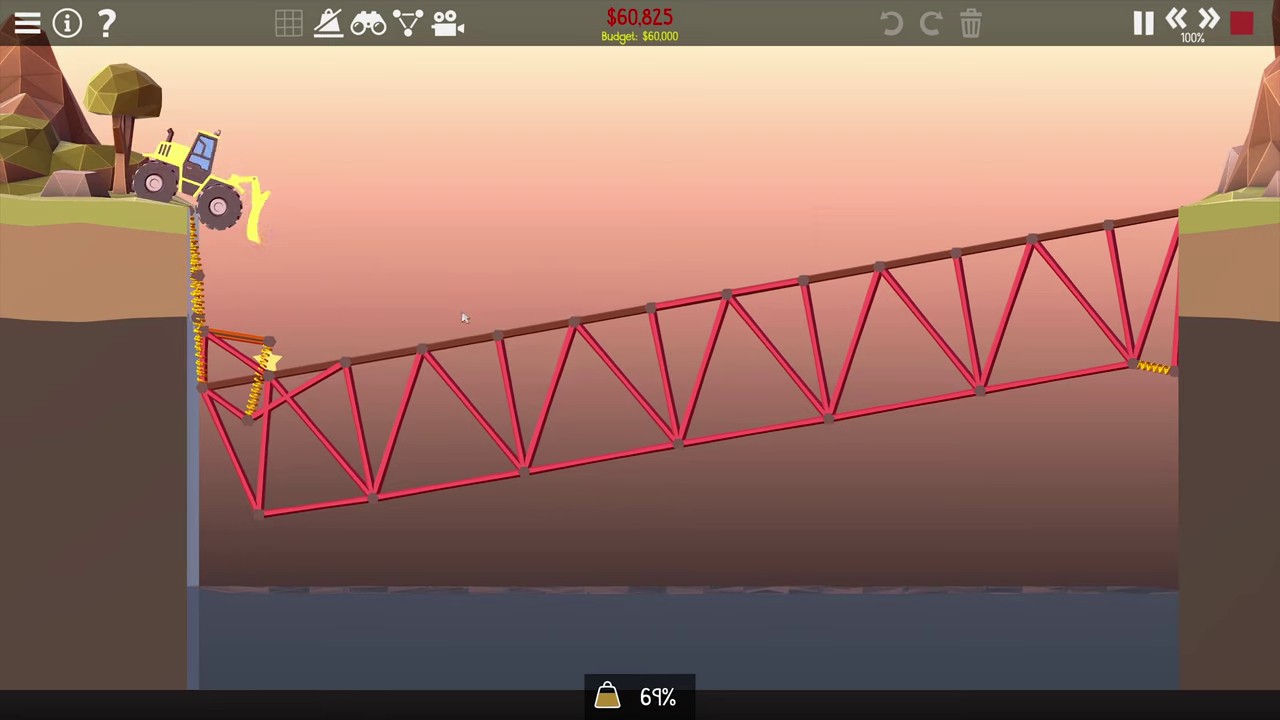
- Check the level information panel, connect the left end joint to A.1, and lower a road joint
{"action": "key", "text": "space"}
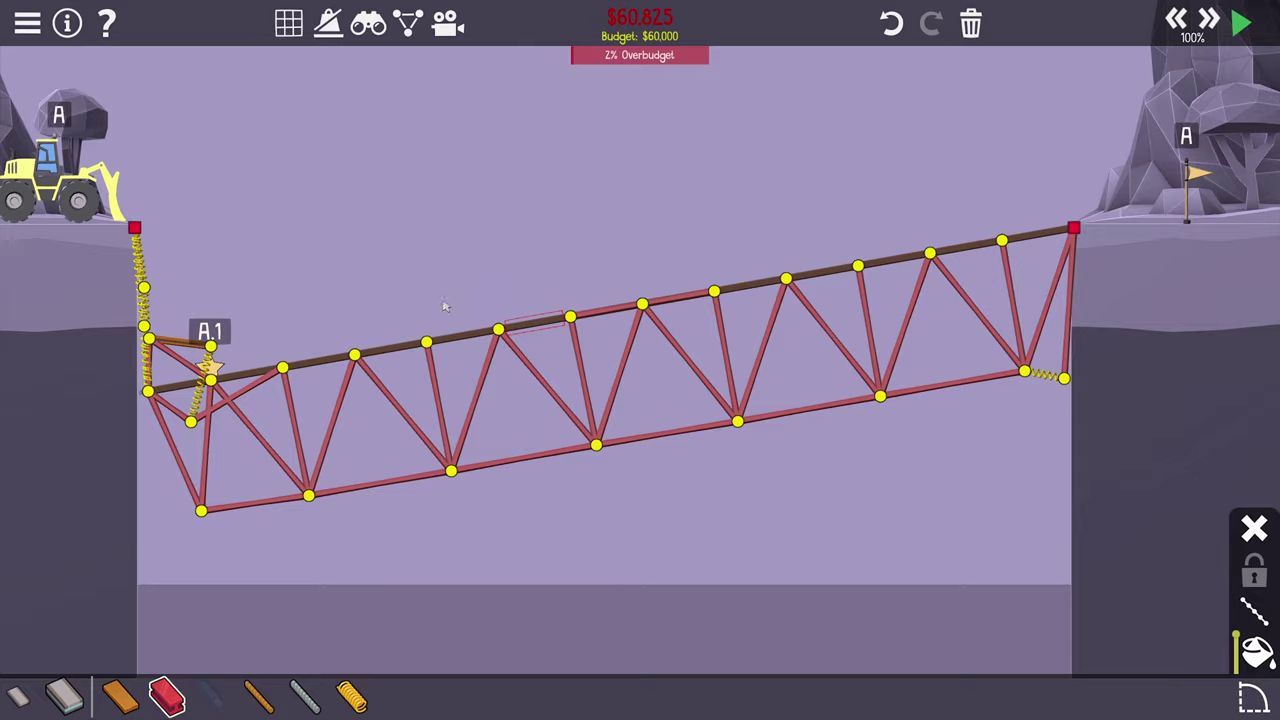
{"action": "scroll", "coordinate": [437, 347], "scroll_direction": "up", "scroll_amount": 2}
{"action": "scroll", "coordinate": [437, 347], "scroll_direction": "up", "scroll_amount": 3}
{"action": "key", "text": "Escape"}
{"action": "left_click", "coordinate": [640, 430]}
{"action": "key", "text": "Escape"}
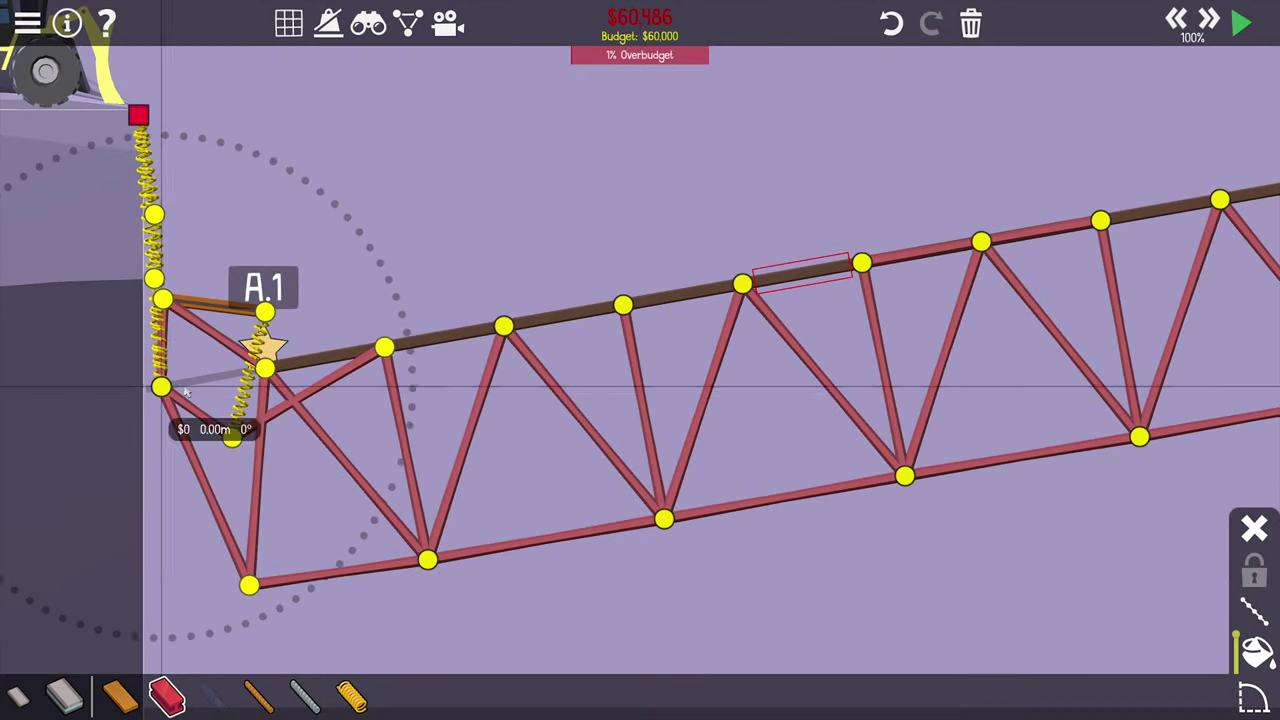
{"action": "left_click_drag", "start_coordinate": [215, 388], "coordinate": [263, 370]}
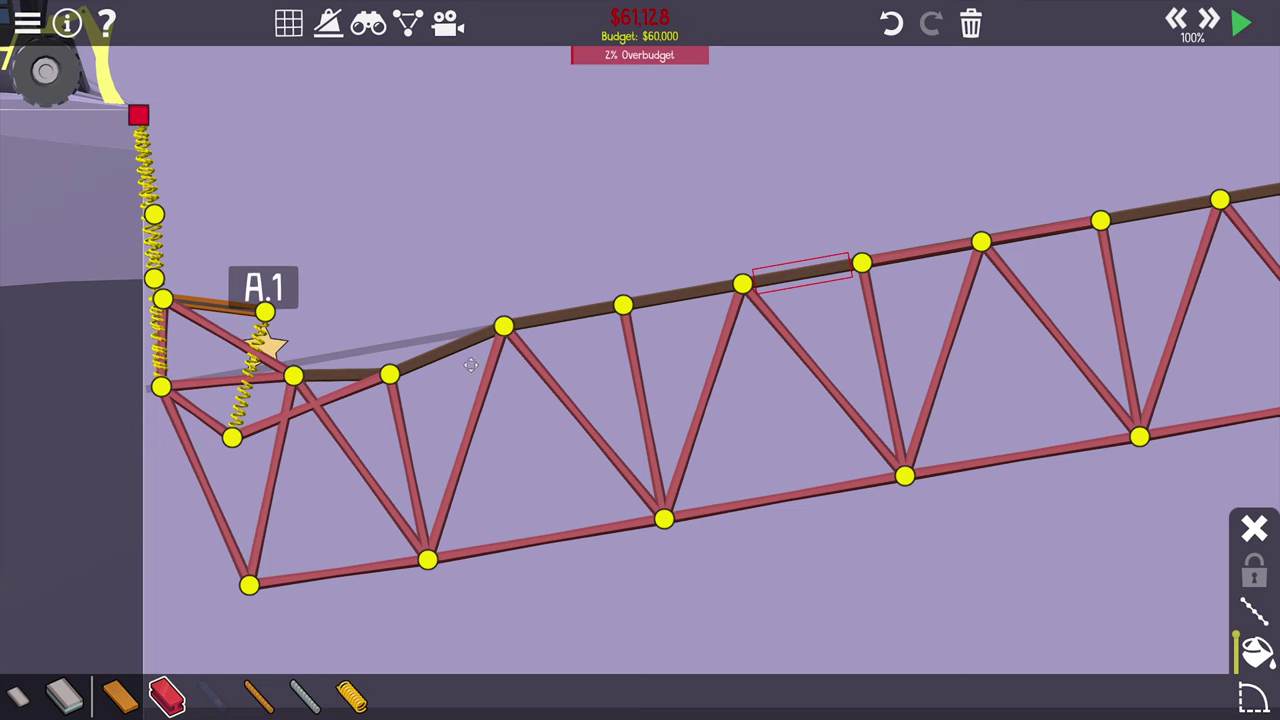
{"action": "left_click_drag", "start_coordinate": [502, 326], "coordinate": [512, 357]}
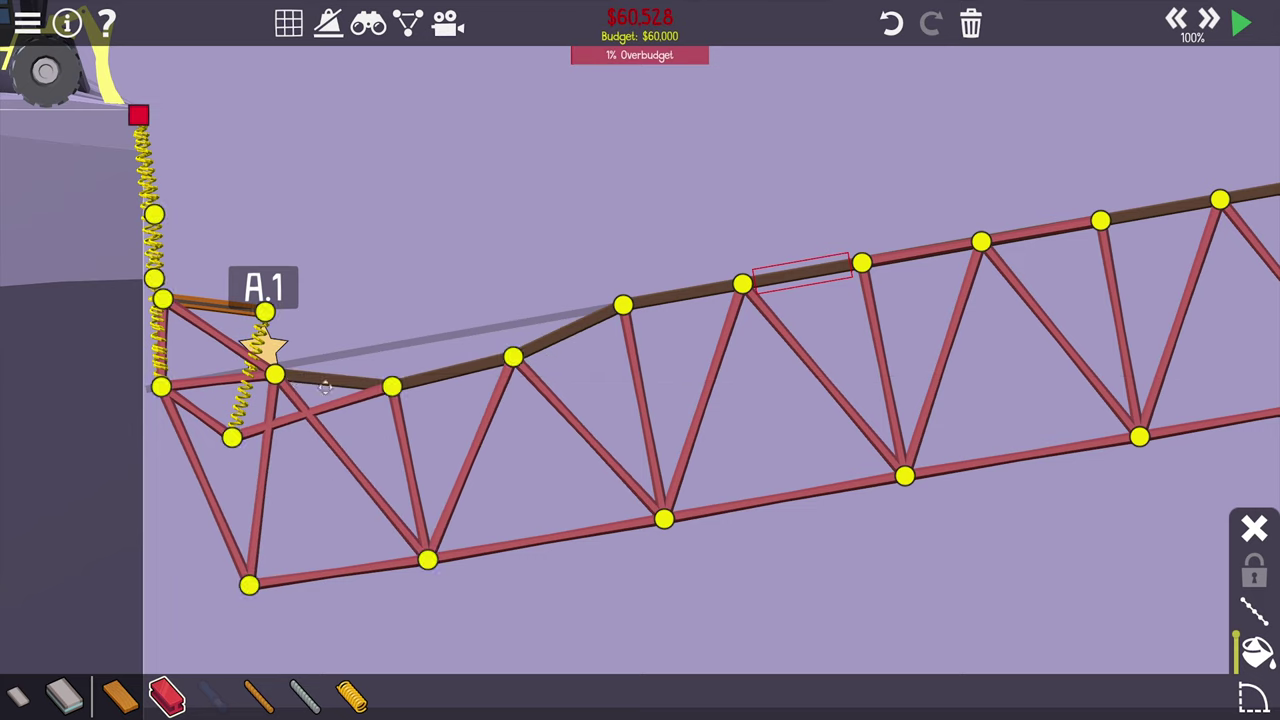
{"action": "key", "text": "space"}
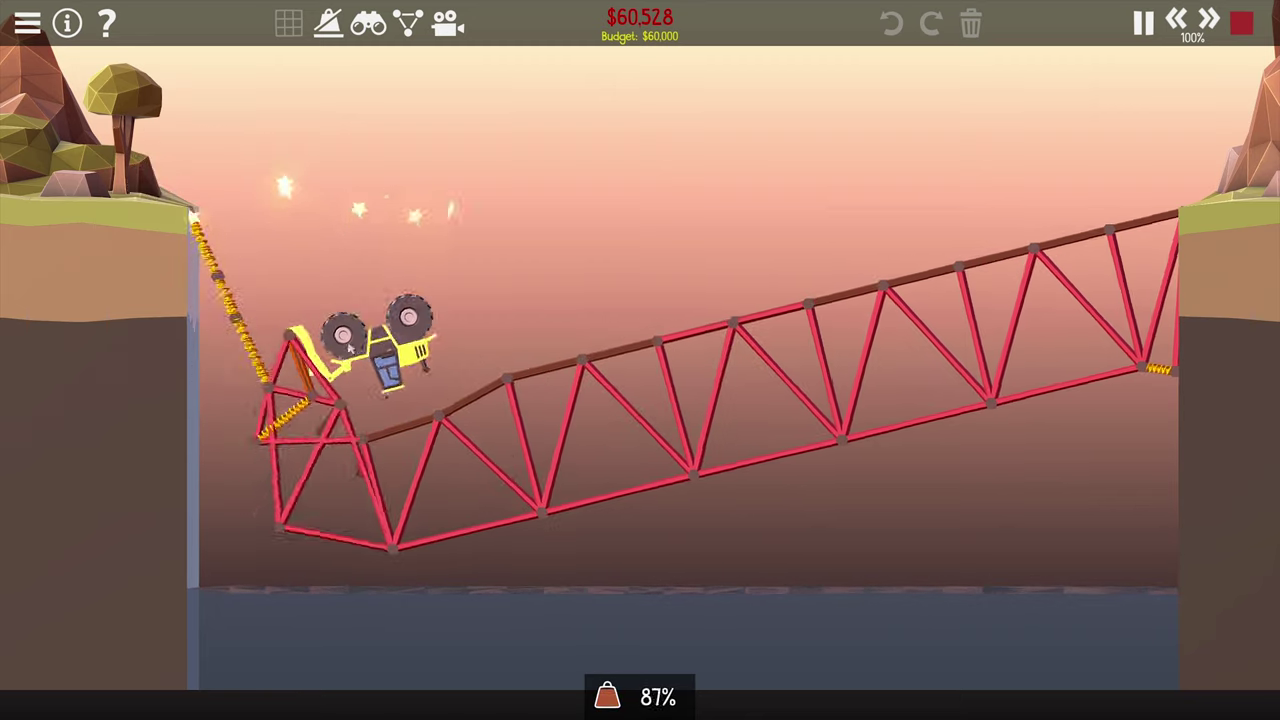
- Add another member to the curved road section and rerun the test at $62,252
{"action": "key", "text": "space"}
{"action": "left_click", "coordinate": [275, 372]}
{"action": "left_click", "coordinate": [510, 357]}
{"action": "key", "text": "space"}
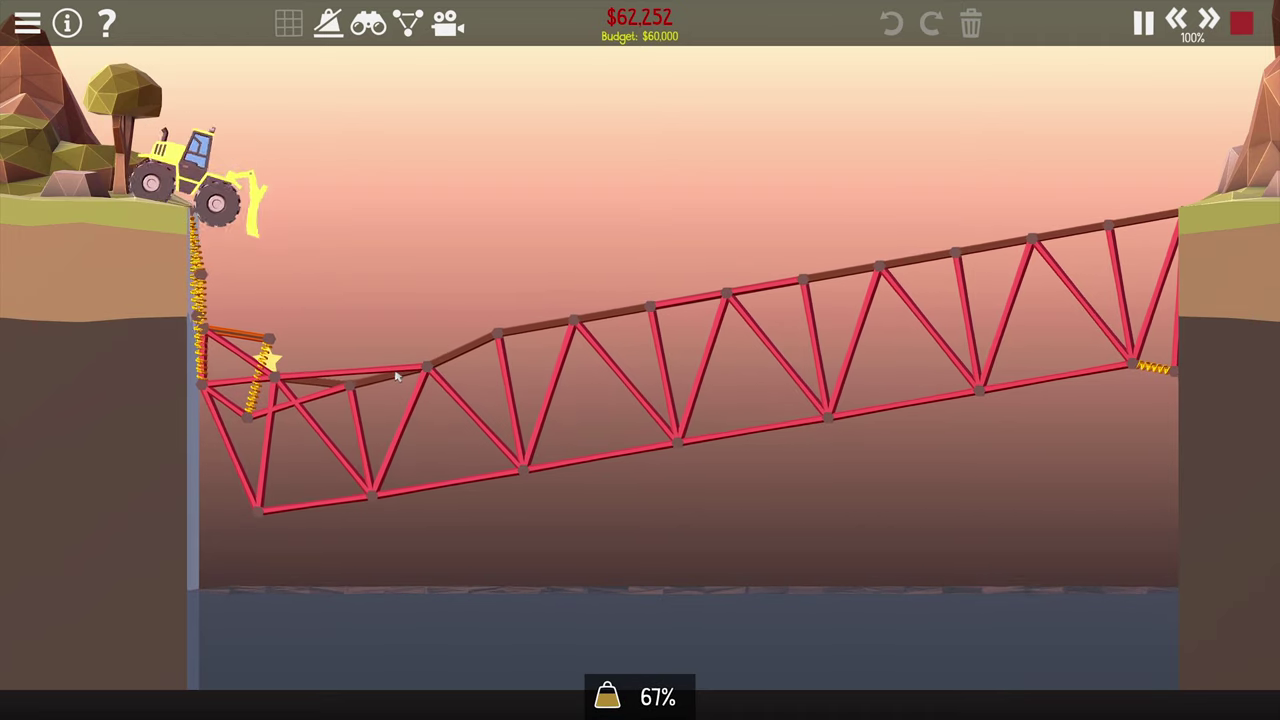
{"action": "key", "text": "space"}
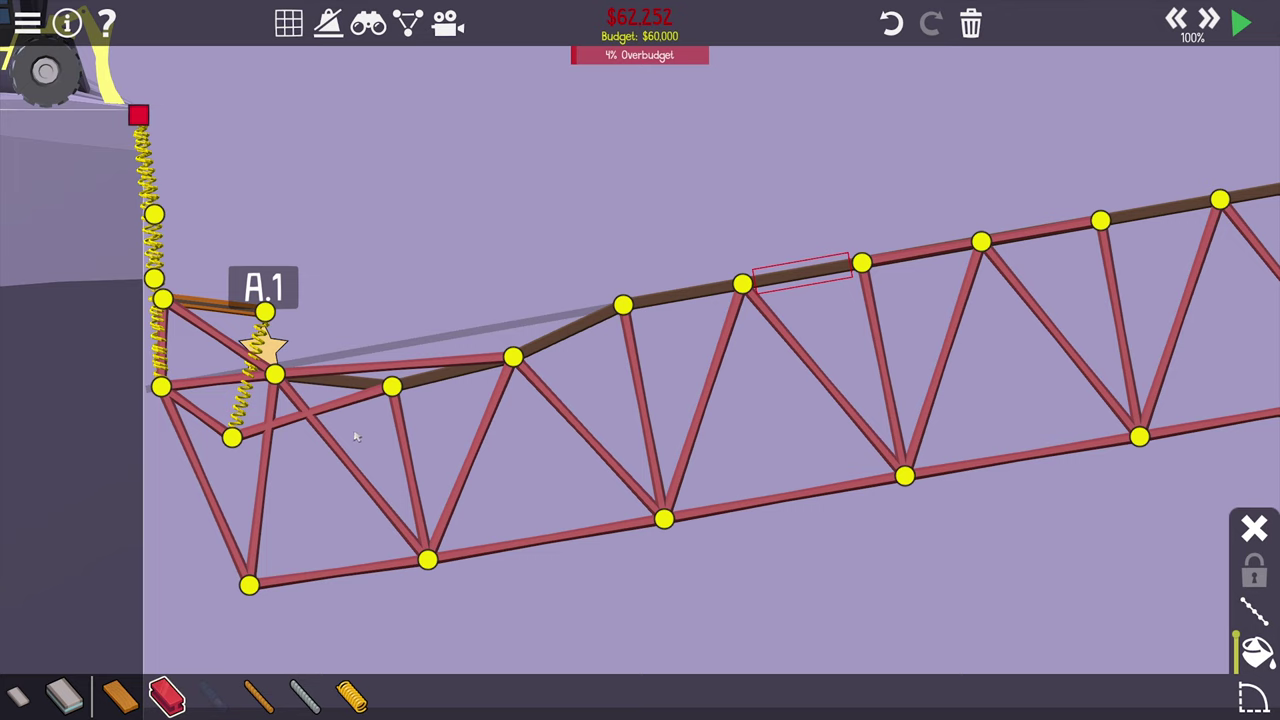
- Delete the old joint and draw a road piece from the deck joint to a new joint
{"action": "key", "text": "Escape"}
{"action": "left_click", "coordinate": [642, 437]}
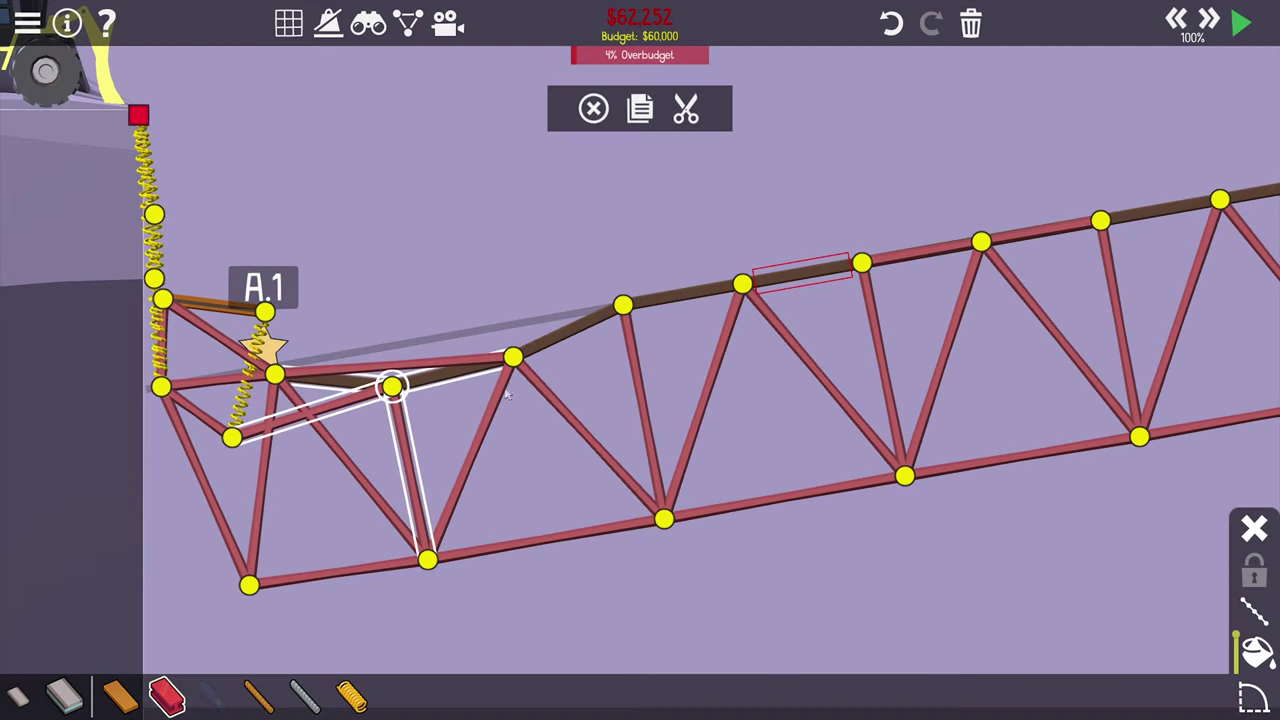
{"action": "key", "text": "Delete"}
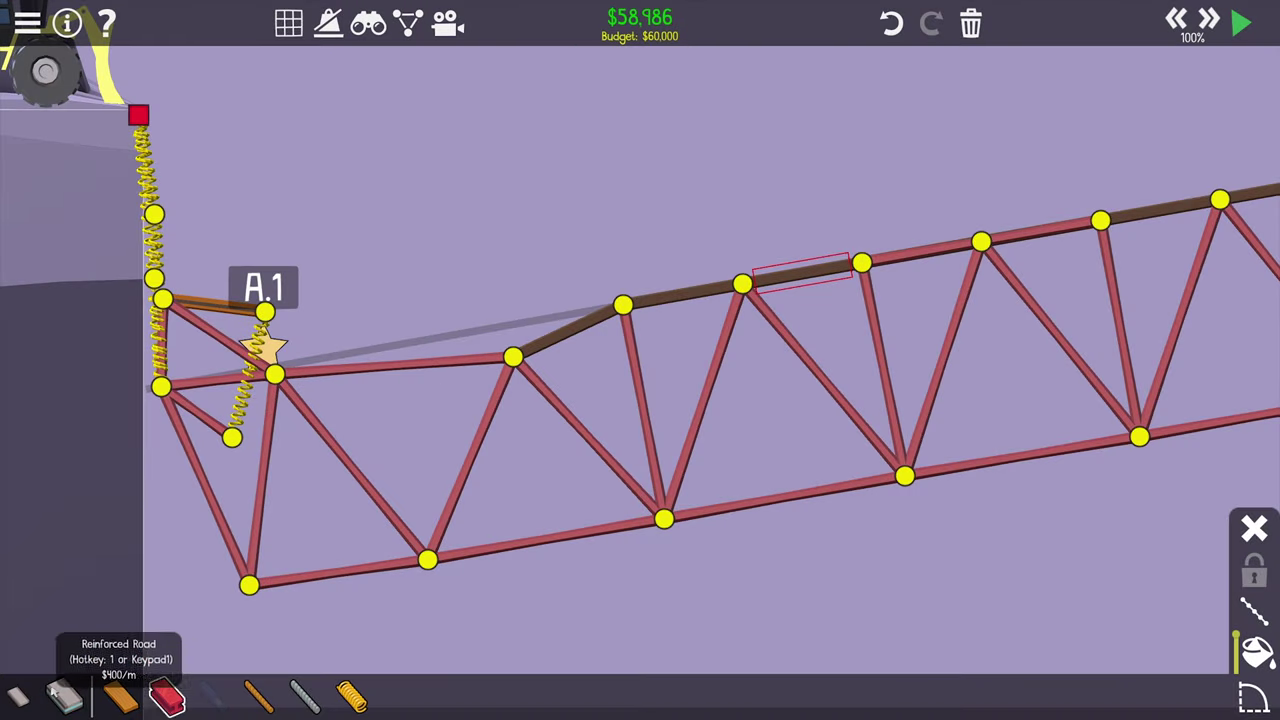
{"action": "left_click", "coordinate": [24, 697]}
{"action": "left_click", "coordinate": [511, 356]}
{"action": "left_click", "coordinate": [391, 347]}
- Brace the new joint with members beneath it, test twice, then add a steel member to the left truss
{"action": "left_click", "coordinate": [427, 560]}
{"action": "left_click", "coordinate": [391, 429]}
{"action": "left_click", "coordinate": [275, 374]}
{"action": "left_click", "coordinate": [350, 697]}
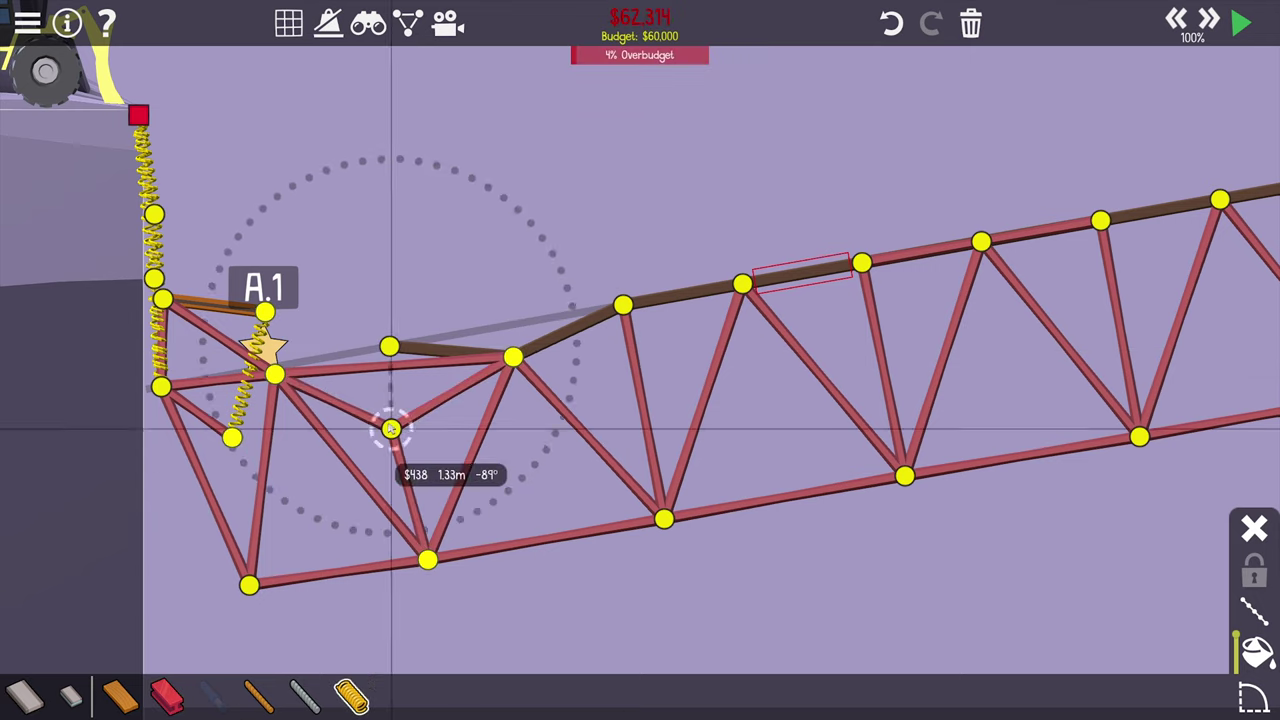
{"action": "key", "text": "space"}
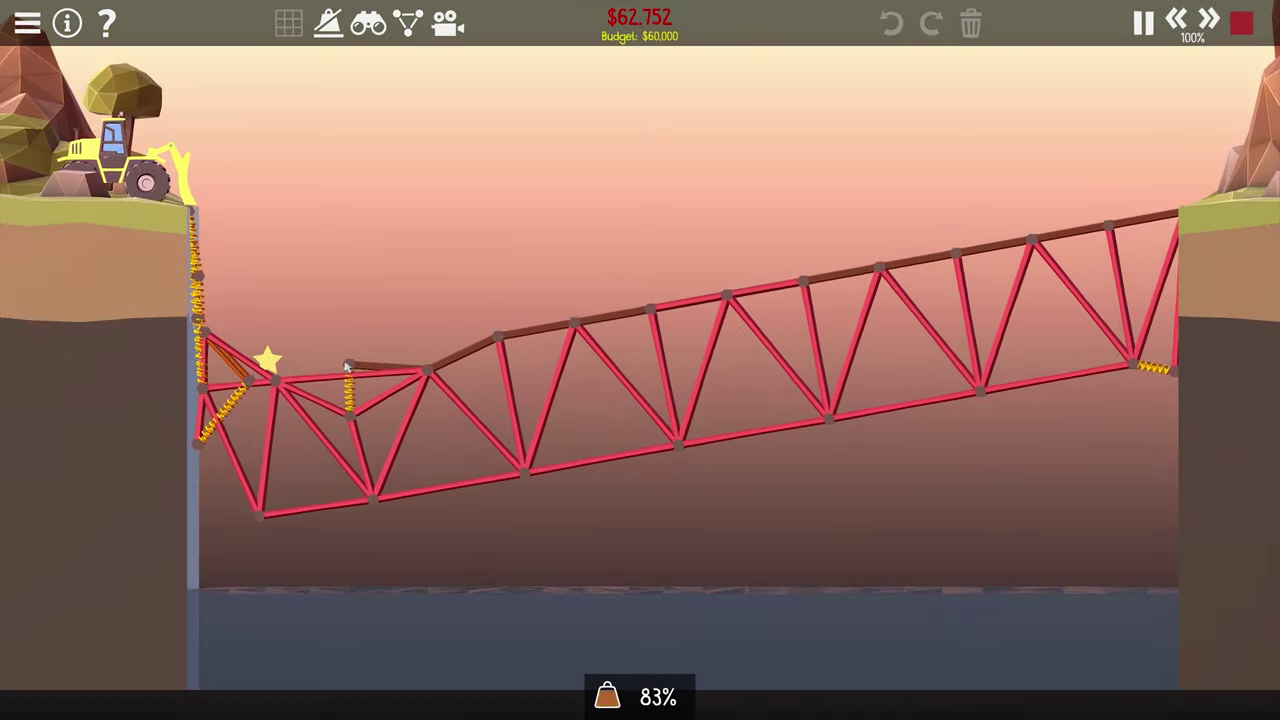
{"action": "key", "text": "space"}
{"action": "key", "text": "space"}
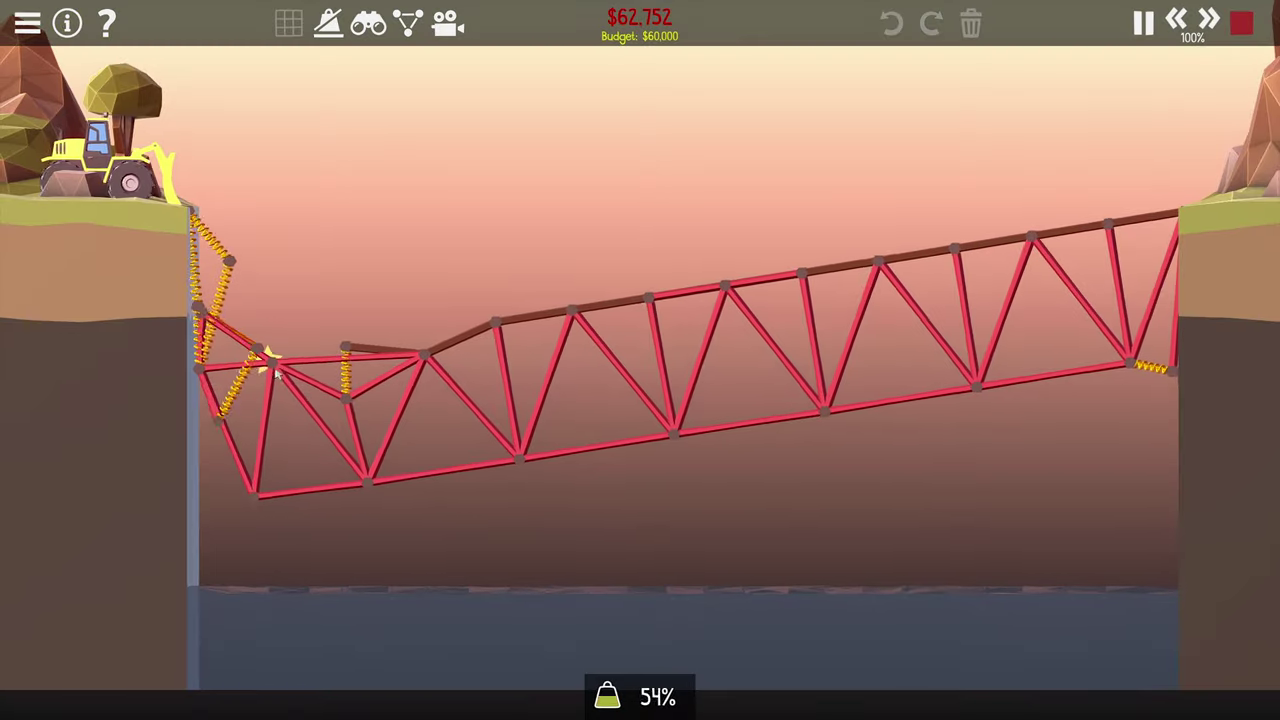
{"action": "key", "text": "space"}
{"action": "left_click", "coordinate": [168, 695]}
{"action": "left_click_drag", "start_coordinate": [160, 388], "coordinate": [230, 437]}
{"action": "key", "text": "space"}
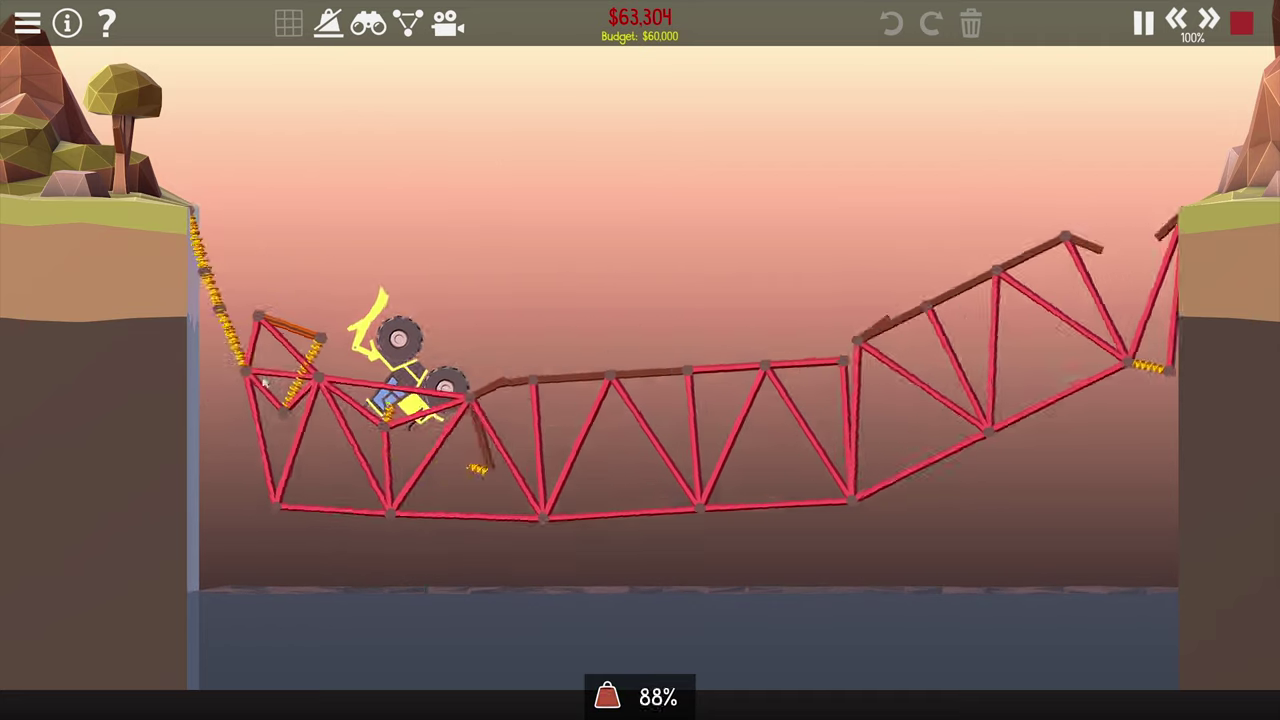
- Run a sped-up test of the vehicle crossing, then return to building
{"action": "key", "text": "space"}
{"action": "scroll", "coordinate": [432, 400], "scroll_direction": "down", "scroll_amount": 4}
{"action": "scroll", "coordinate": [711, 320], "scroll_direction": "up", "scroll_amount": 4}
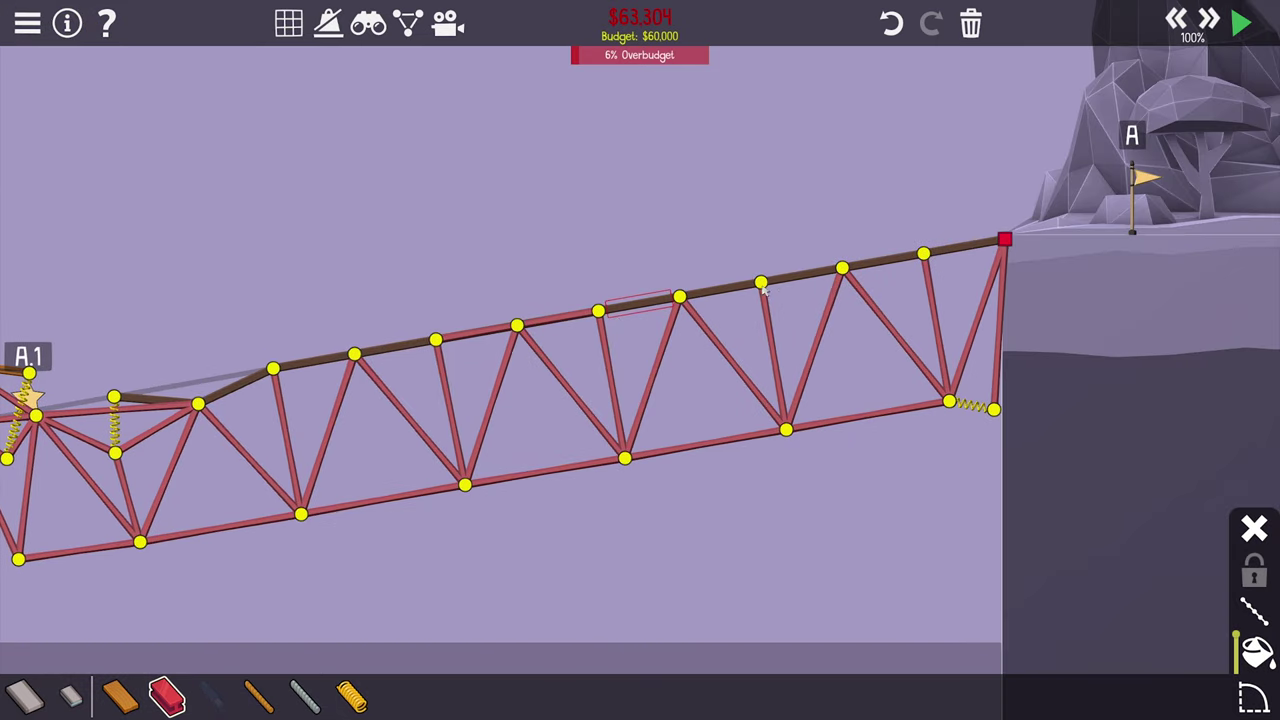
{"action": "key", "text": "space"}
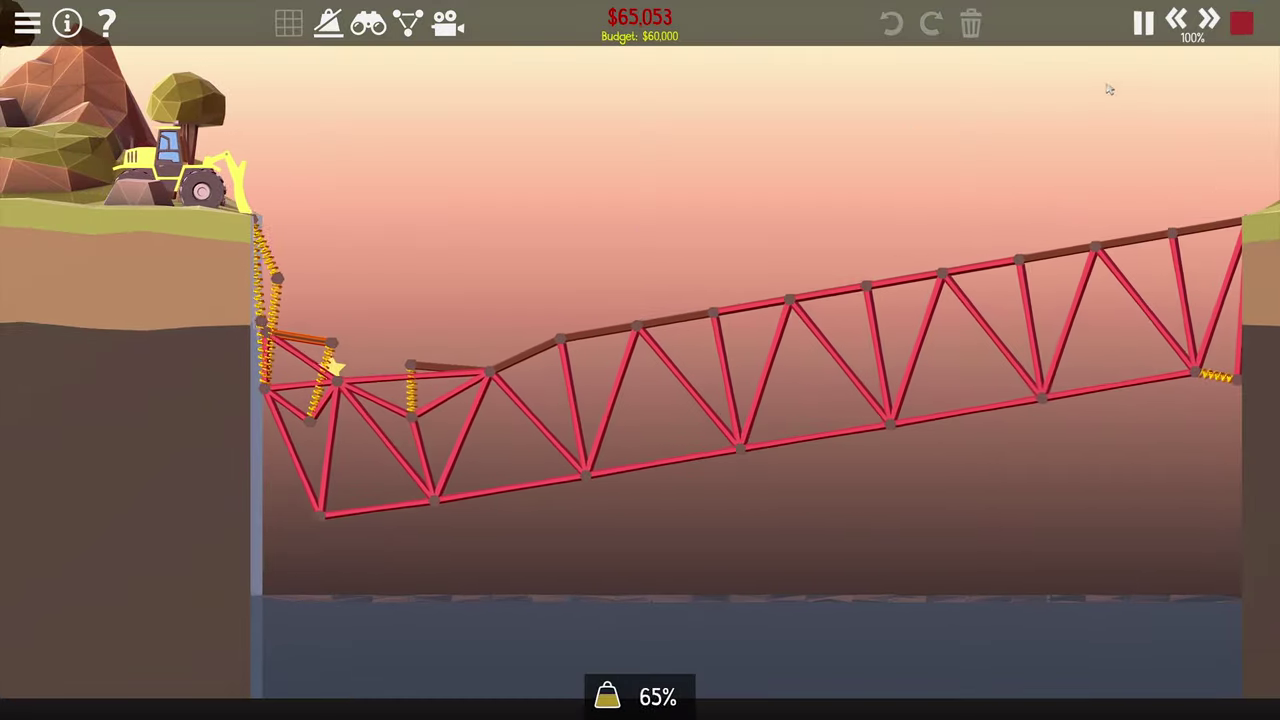
{"action": "left_click", "coordinate": [1209, 20]}
{"action": "key", "text": "space"}
{"action": "scroll", "coordinate": [640, 360], "scroll_direction": "down", "scroll_amount": 2}
- Redraw the left road piece down to the lower deck joint in reinforced road and test it
{"action": "left_click_drag", "start_coordinate": [441, 351], "coordinate": [370, 386]}
{"action": "key", "text": "space"}
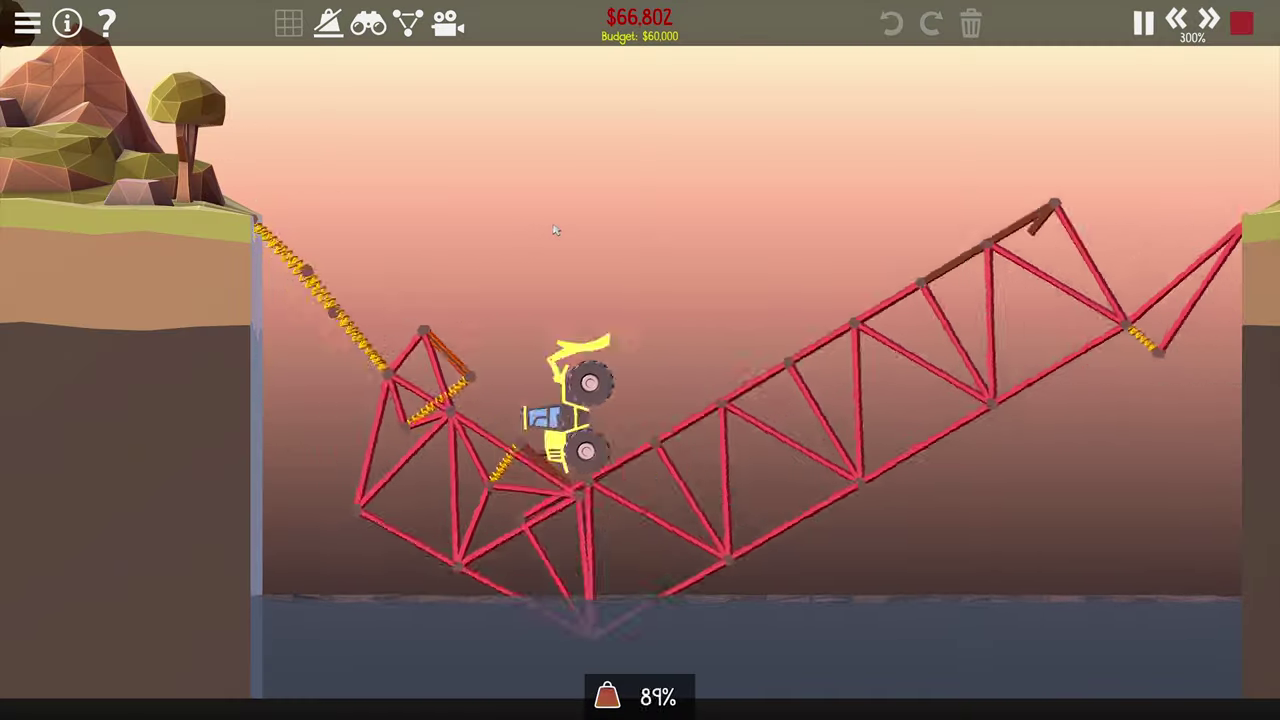
{"action": "key", "text": "space"}
{"action": "left_click_drag", "start_coordinate": [443, 352], "coordinate": [370, 387]}
{"action": "left_click", "coordinate": [72, 693]}
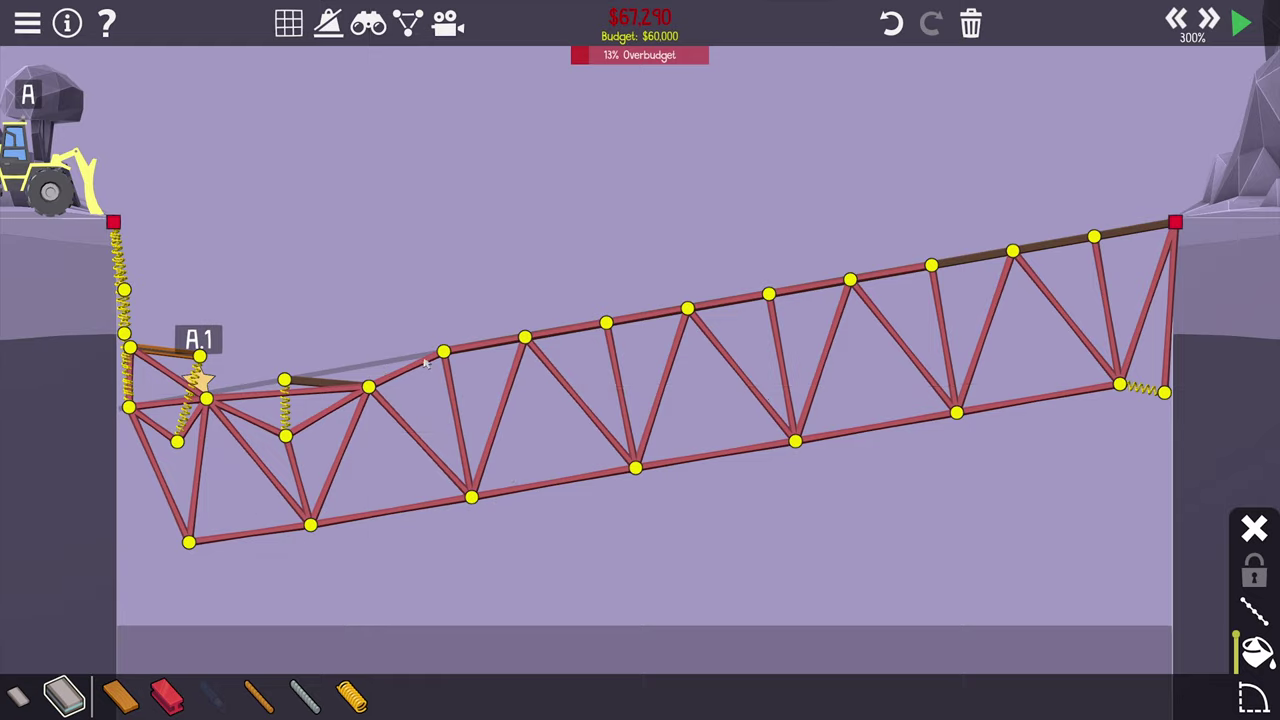
{"action": "key", "text": "space"}
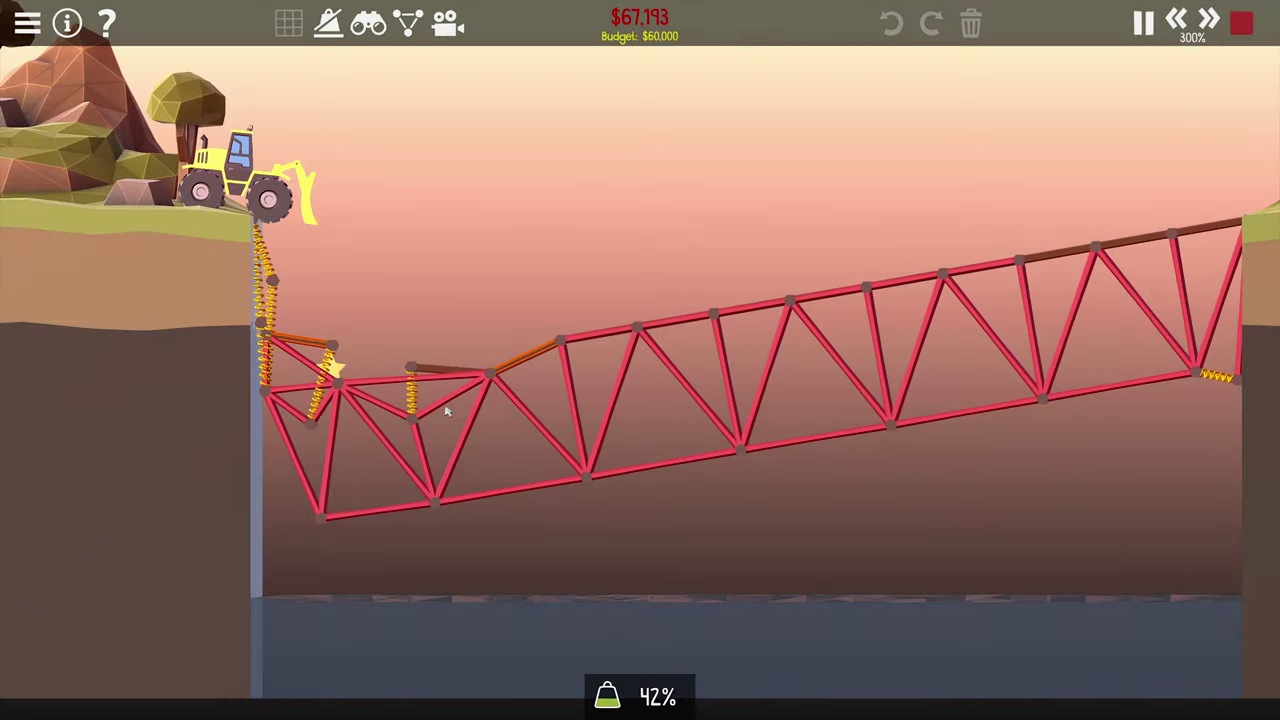
{"action": "key", "text": "space"}
{"action": "scroll", "coordinate": [158, 655], "scroll_direction": "up", "scroll_amount": 3}
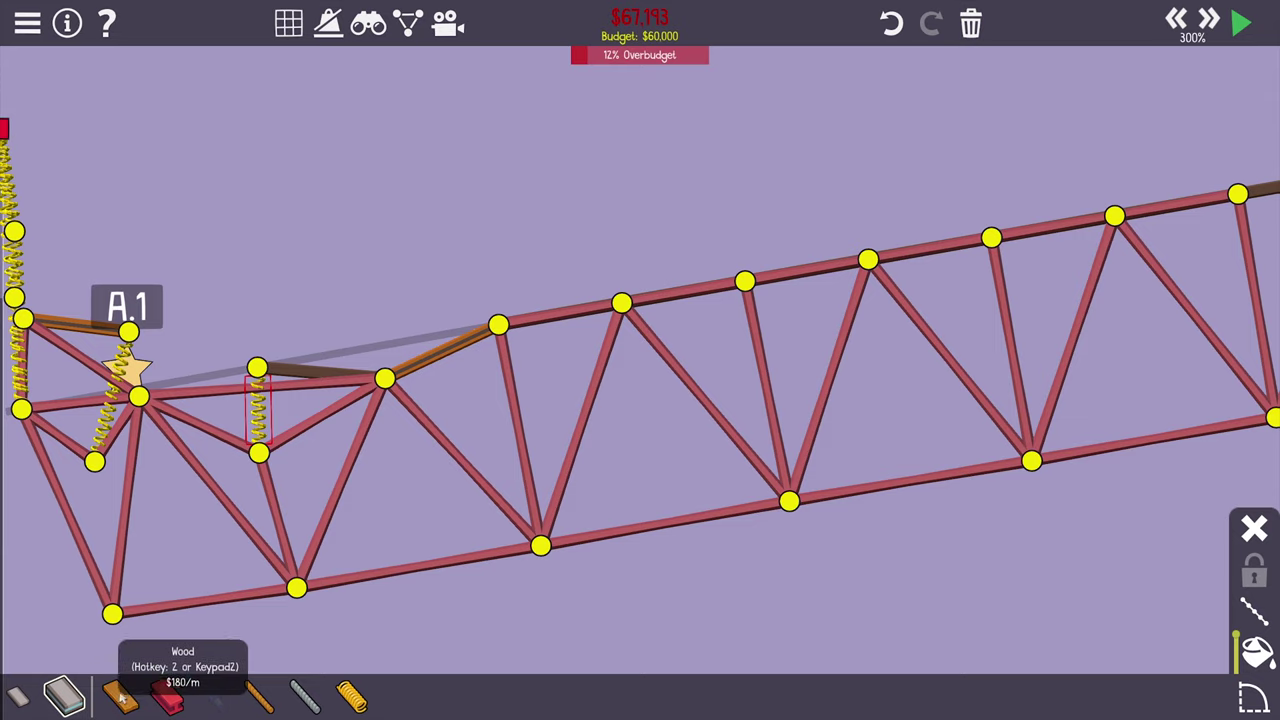
- Nudge the joint near checkpoint A.1 with regular road and check the level details
{"action": "left_click", "coordinate": [25, 697]}
{"action": "left_click", "coordinate": [258, 368]}
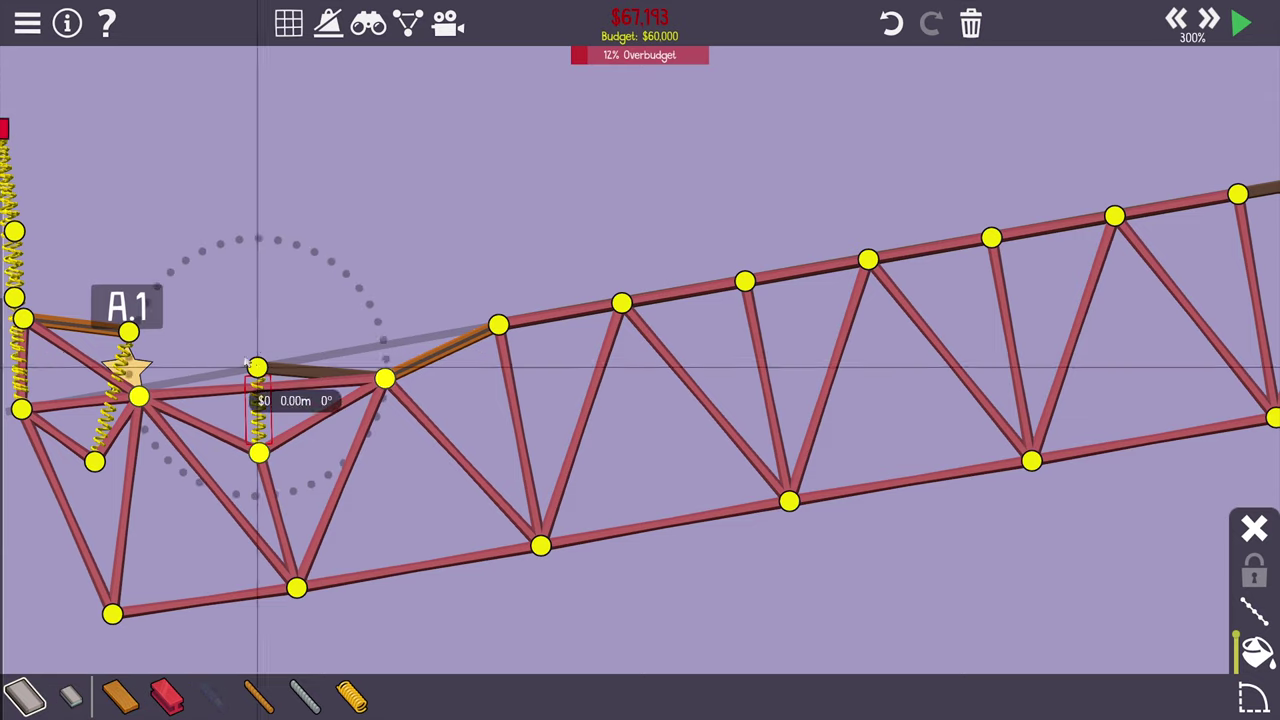
{"action": "left_click_drag", "start_coordinate": [128, 333], "coordinate": [218, 362]}
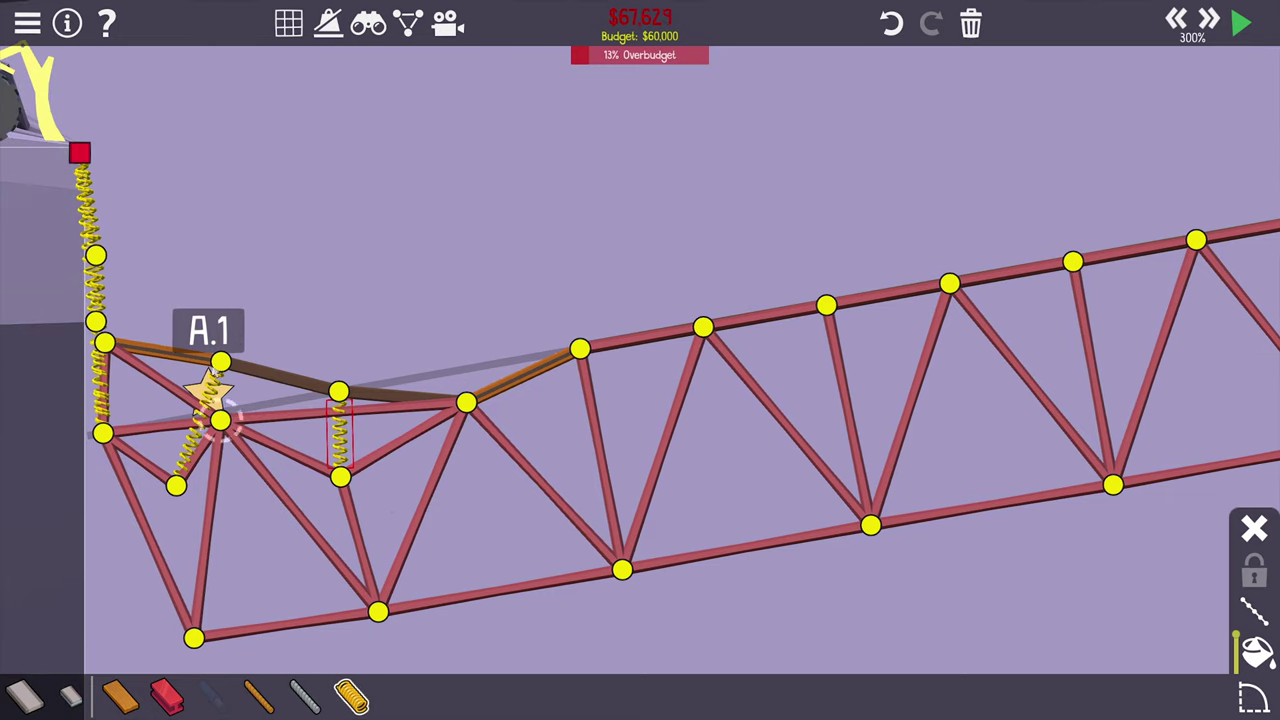
{"action": "left_click_drag", "start_coordinate": [218, 362], "coordinate": [220, 365]}
{"action": "left_click_drag", "start_coordinate": [255, 417], "coordinate": [330, 432]}
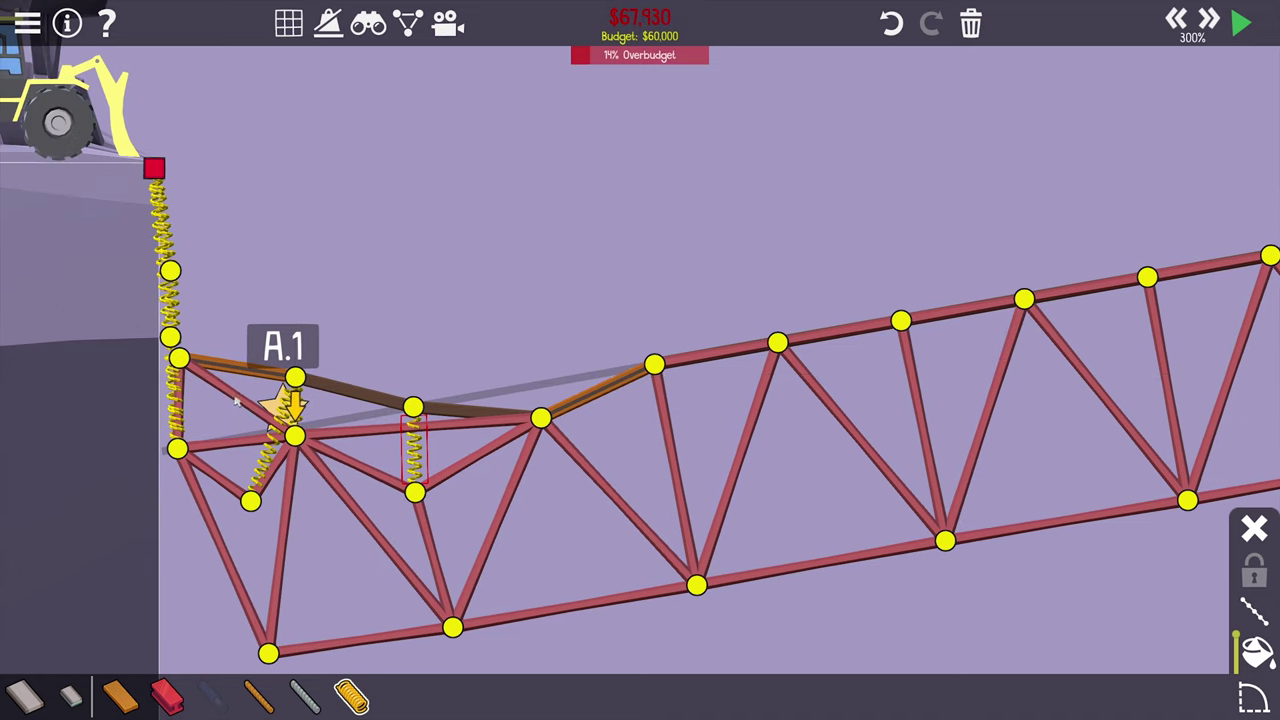
{"action": "key", "text": "i"}
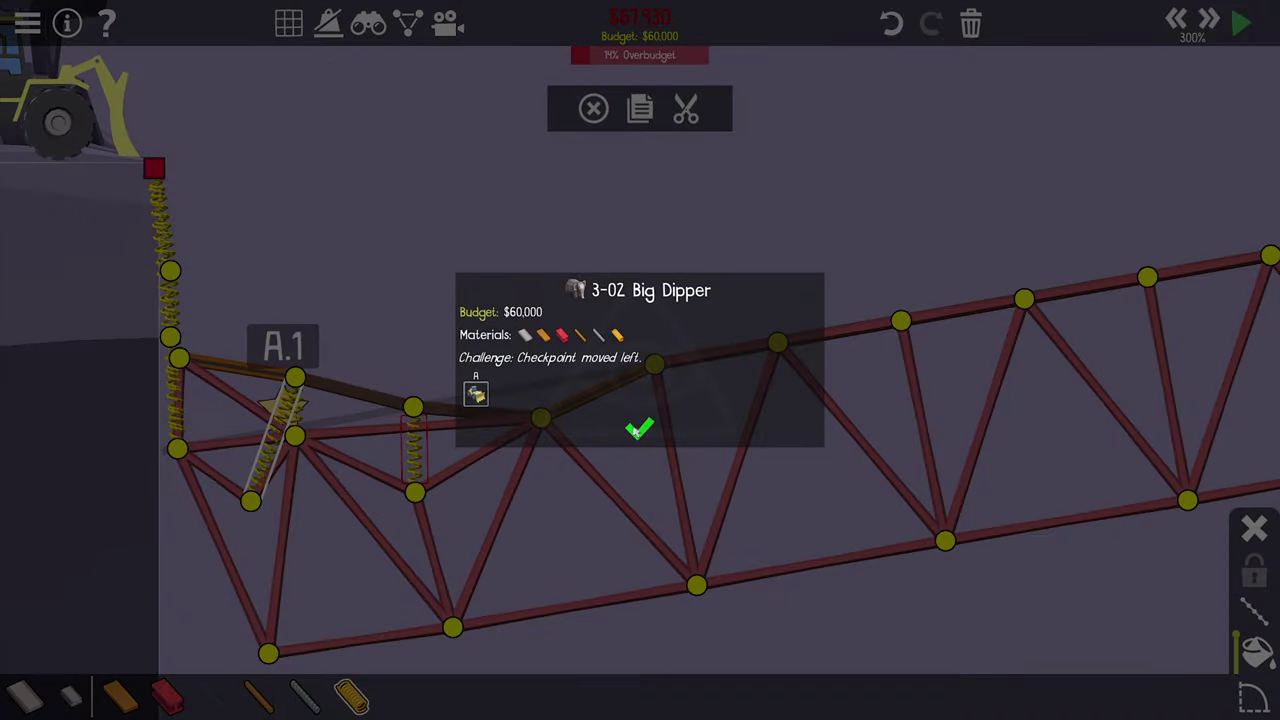
{"action": "left_click", "coordinate": [639, 430]}
- Delete the extra left spring, draw a new member from the left deck joint, and retest
{"action": "left_click", "coordinate": [183, 395]}
{"action": "key", "text": "Delete"}
{"action": "left_click_drag", "start_coordinate": [176, 358], "coordinate": [294, 447]}
{"action": "key", "text": "space"}
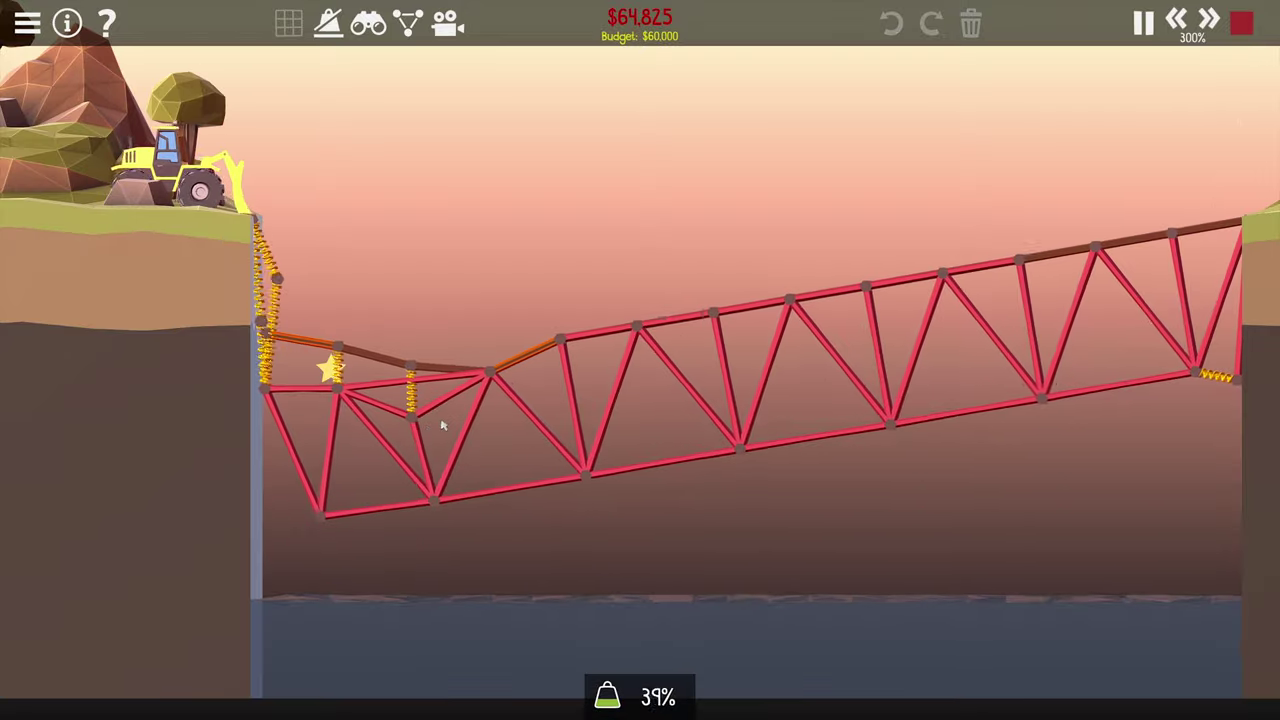
{"action": "key", "text": "space"}
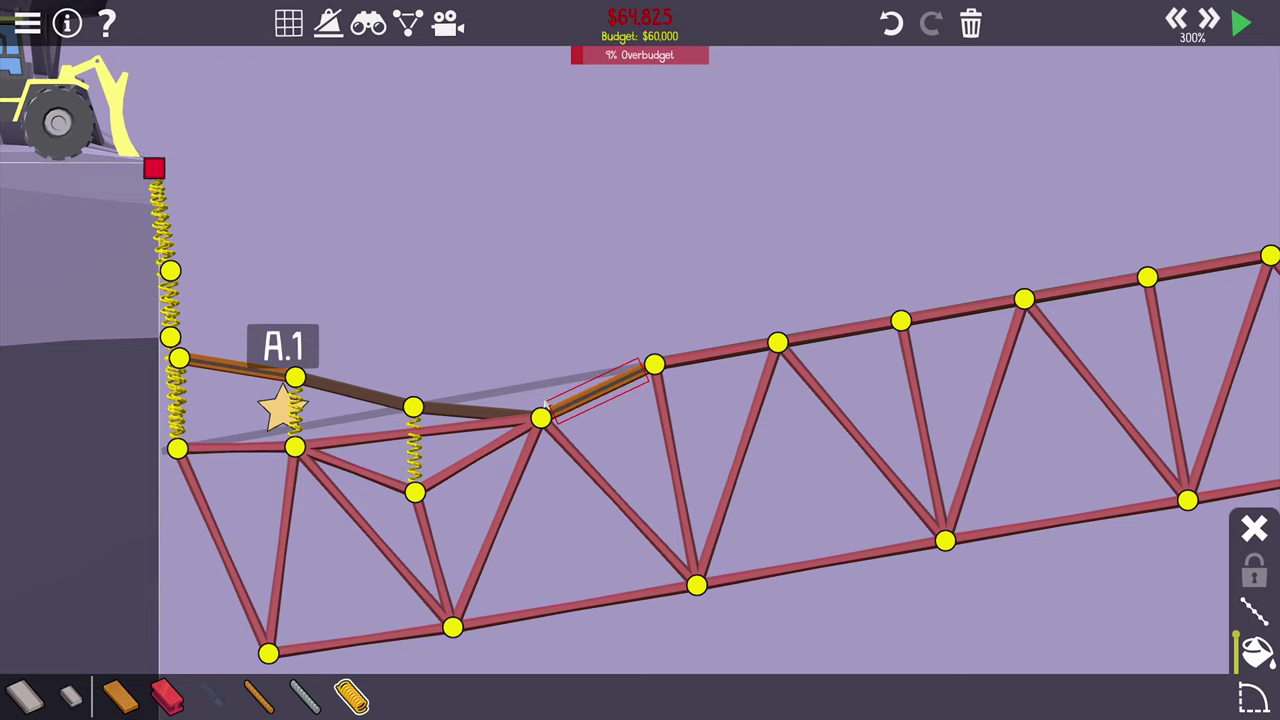
{"action": "key", "text": "space"}
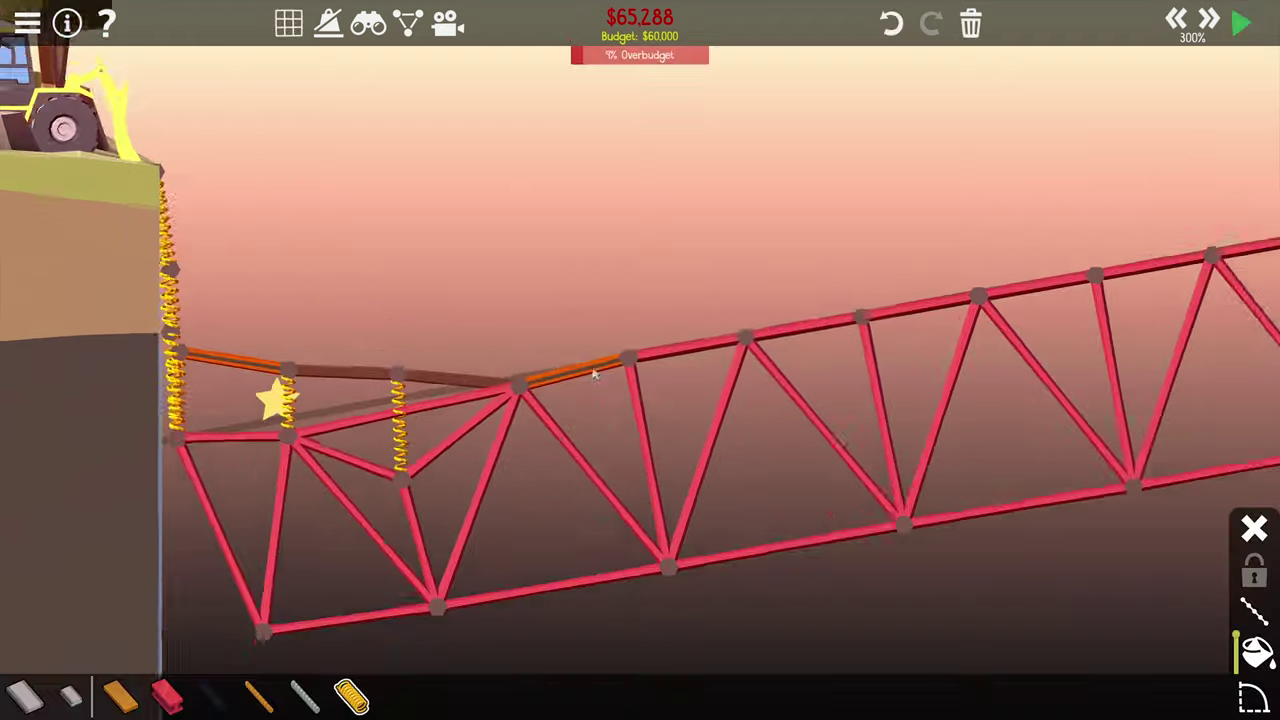
{"action": "key", "text": "space"}
{"action": "left_click", "coordinate": [600, 378]}
- Raise the dip's deck joint, replace its road piece, and build a steel node below without diagonals
{"action": "left_click_drag", "start_coordinate": [538, 393], "coordinate": [535, 372]}
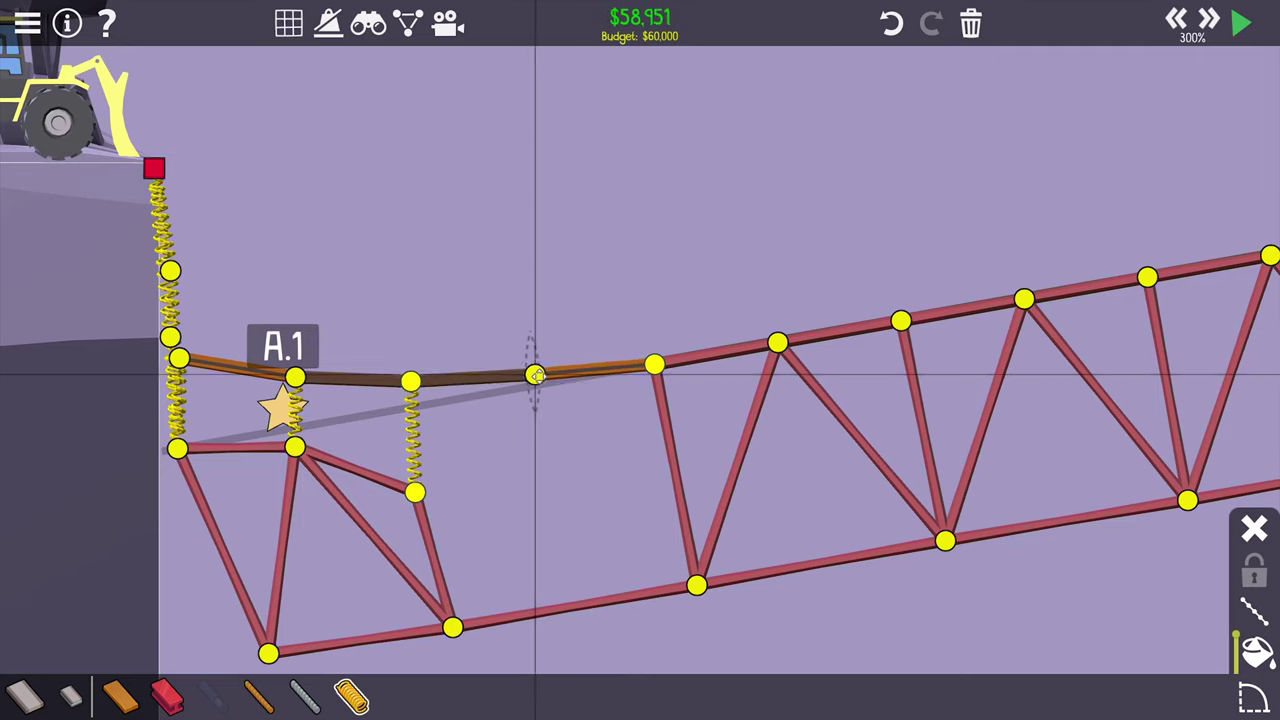
{"action": "left_click", "coordinate": [63, 695]}
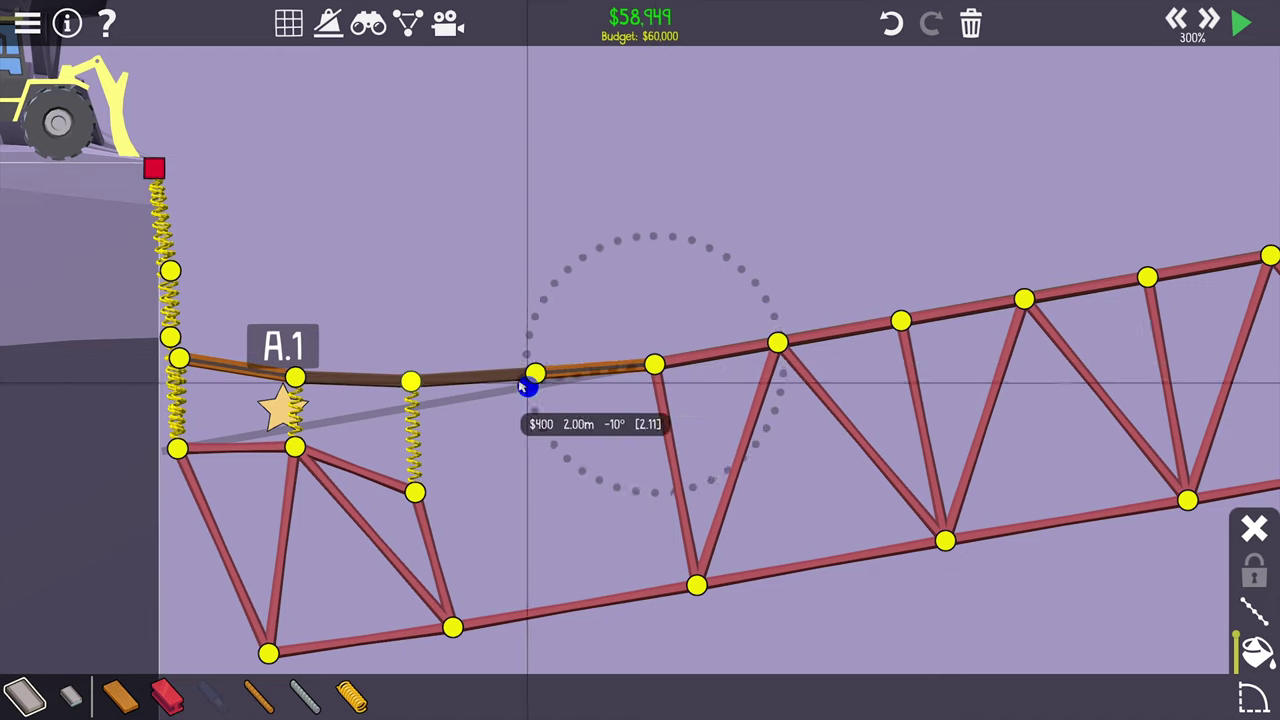
{"action": "left_click_drag", "start_coordinate": [525, 385], "coordinate": [535, 374]}
{"action": "left_click", "coordinate": [166, 695]}
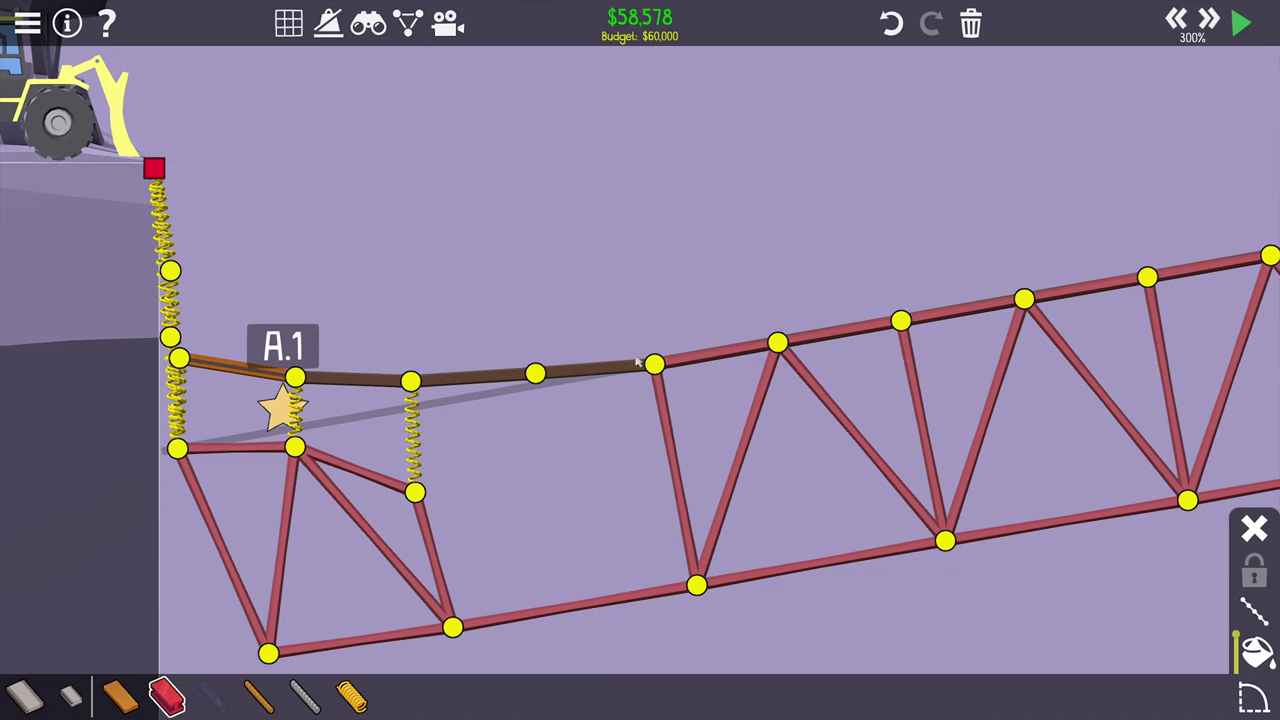
{"action": "mouse_move", "coordinate": [412, 378]}
{"action": "left_mouse_down"}
{"action": "mouse_move", "coordinate": [525, 450]}
{"action": "mouse_move", "coordinate": [530, 482]}
{"action": "left_mouse_up"}
{"action": "left_click_drag", "start_coordinate": [455, 425], "coordinate": [530, 455]}
{"action": "key", "text": "Delete"}
- Hang a spring from the dip's deck joint to the new node, raise the lower joint, and test
{"action": "left_click", "coordinate": [350, 695]}
{"action": "mouse_move", "coordinate": [535, 374]}
{"action": "left_mouse_down"}
{"action": "mouse_move", "coordinate": [525, 450]}
{"action": "mouse_move", "coordinate": [553, 448]}
{"action": "left_mouse_up"}
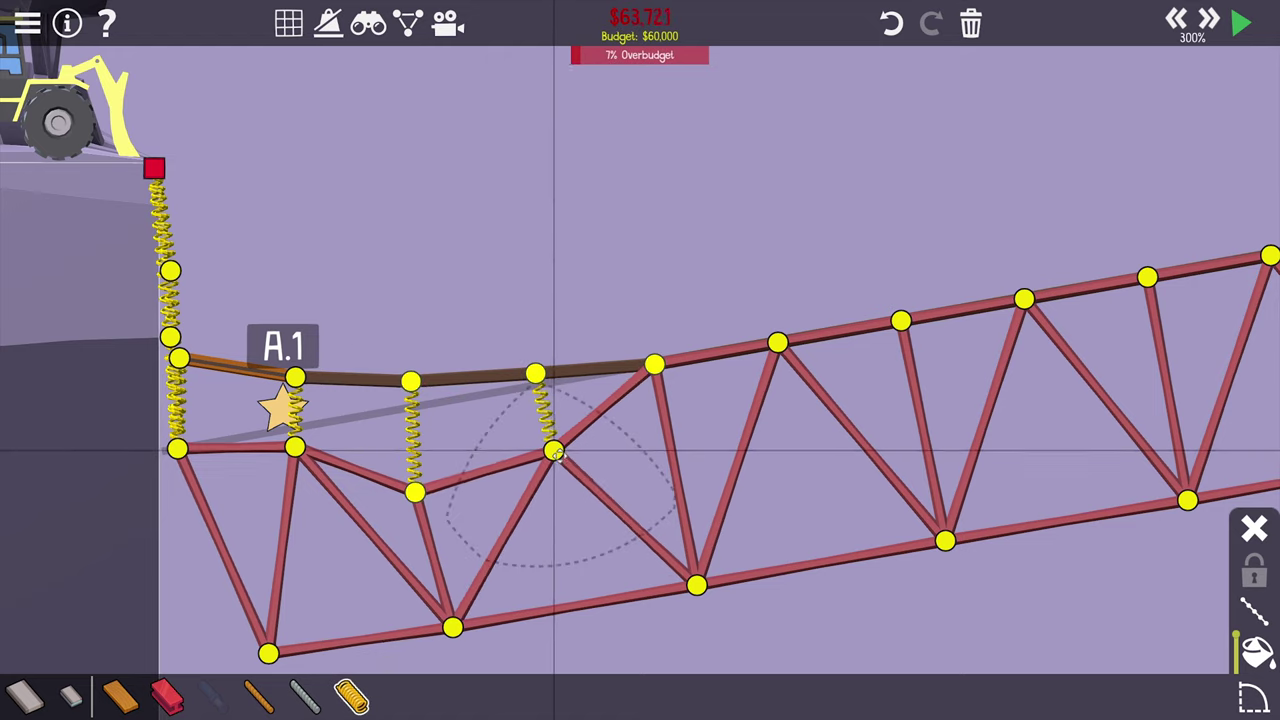
{"action": "key", "text": "space"}
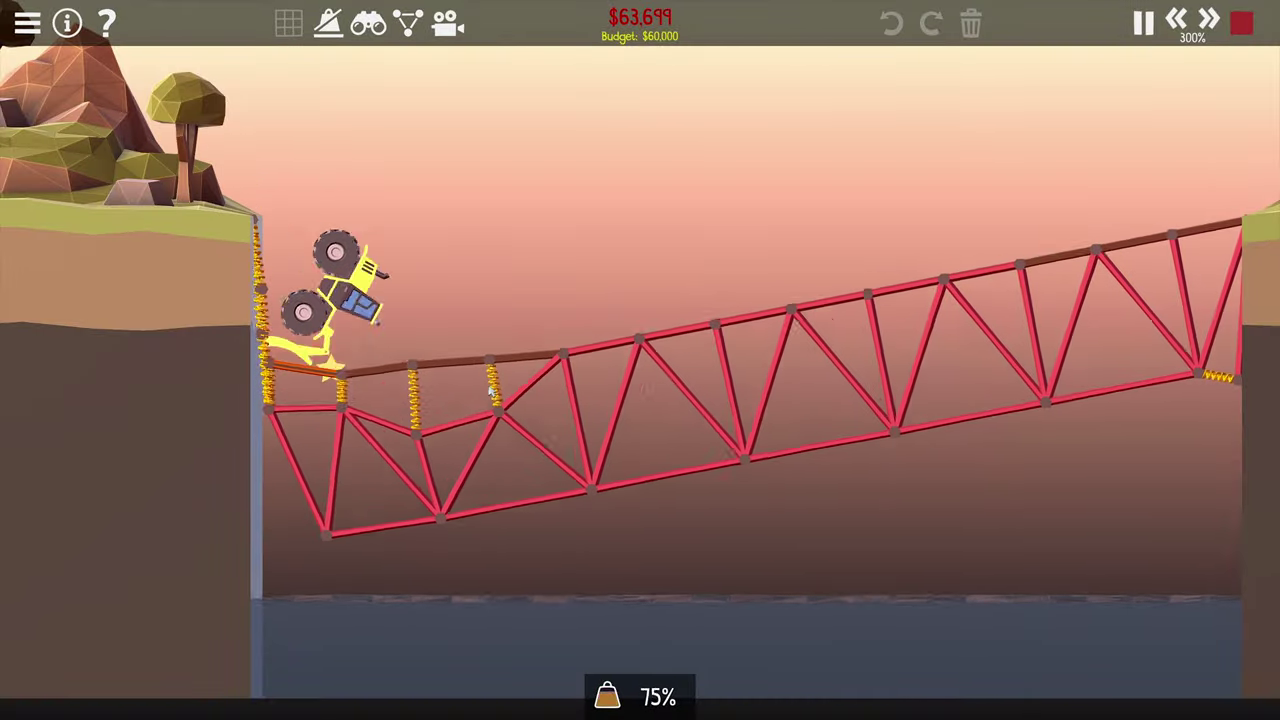
{"action": "key", "text": "space"}
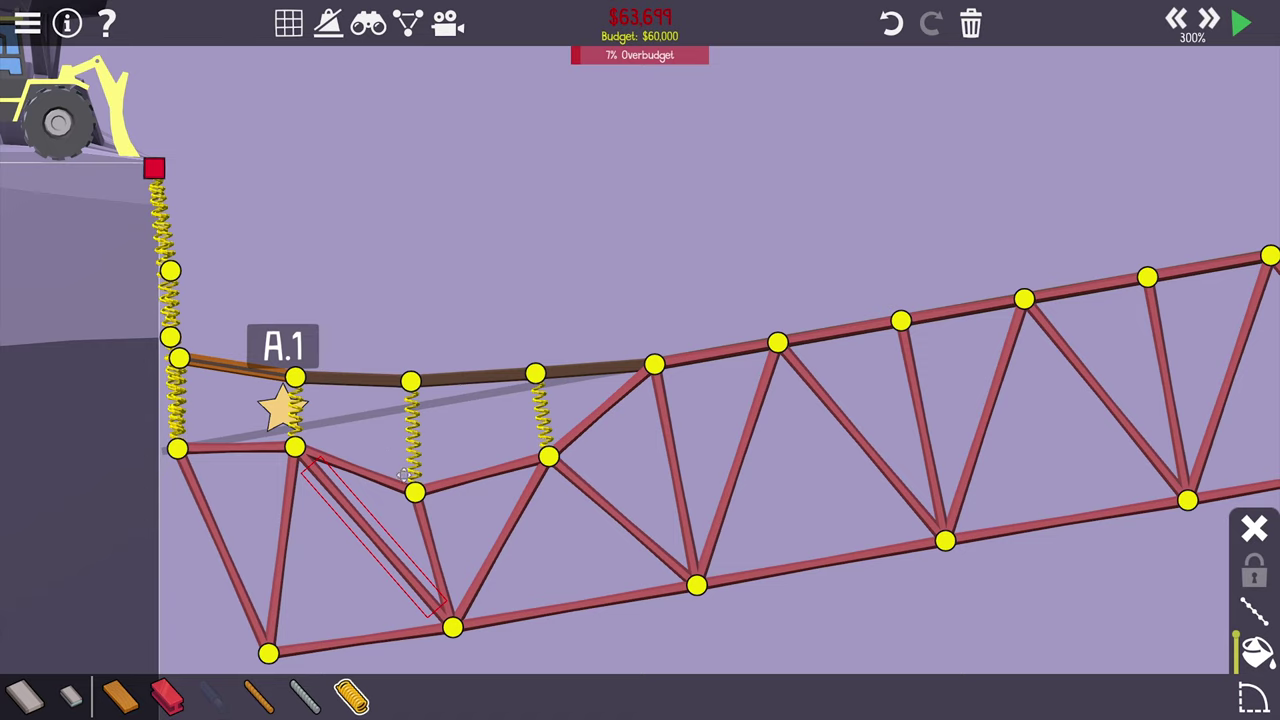
{"action": "left_click_drag", "start_coordinate": [413, 490], "coordinate": [413, 463]}
{"action": "key", "text": "space"}
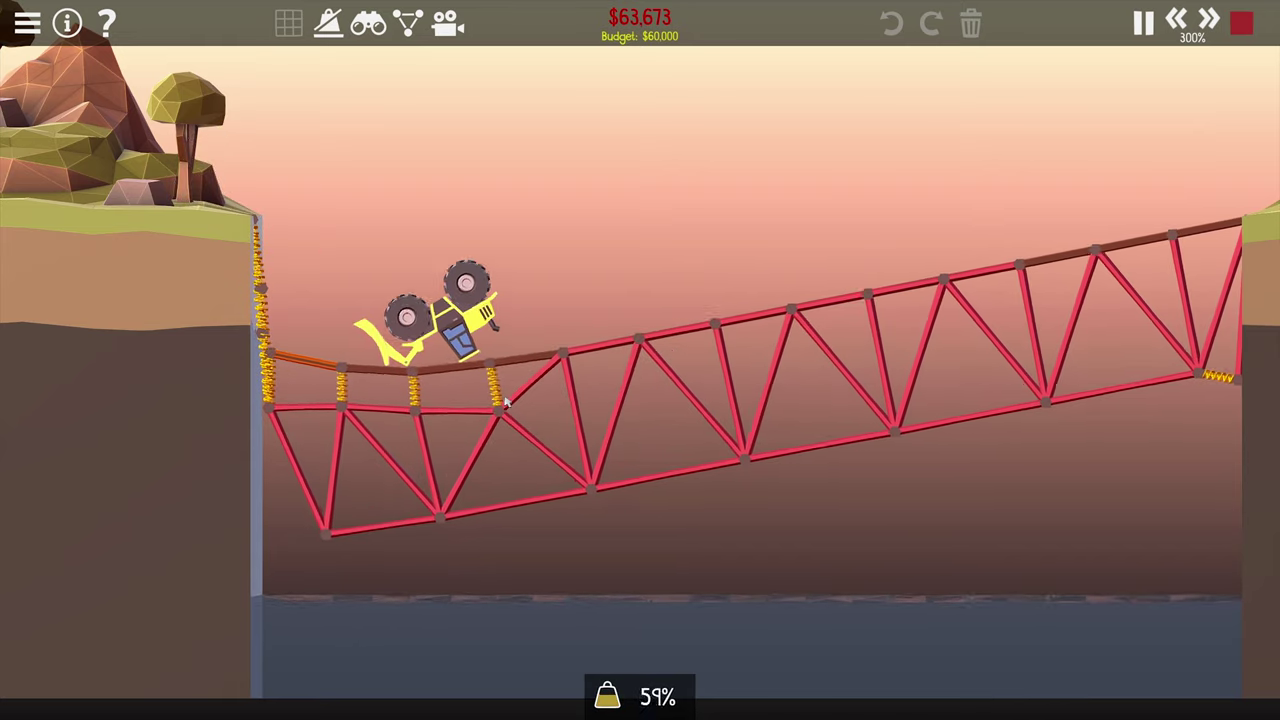
{"action": "key", "text": "space"}
{"action": "scroll", "coordinate": [505, 400], "scroll_direction": "up", "scroll_amount": 3}
- Lower two top truss joints to smooth the road, delete a bottom joint, and retest
{"action": "left_click_drag", "start_coordinate": [653, 364], "coordinate": [657, 387]}
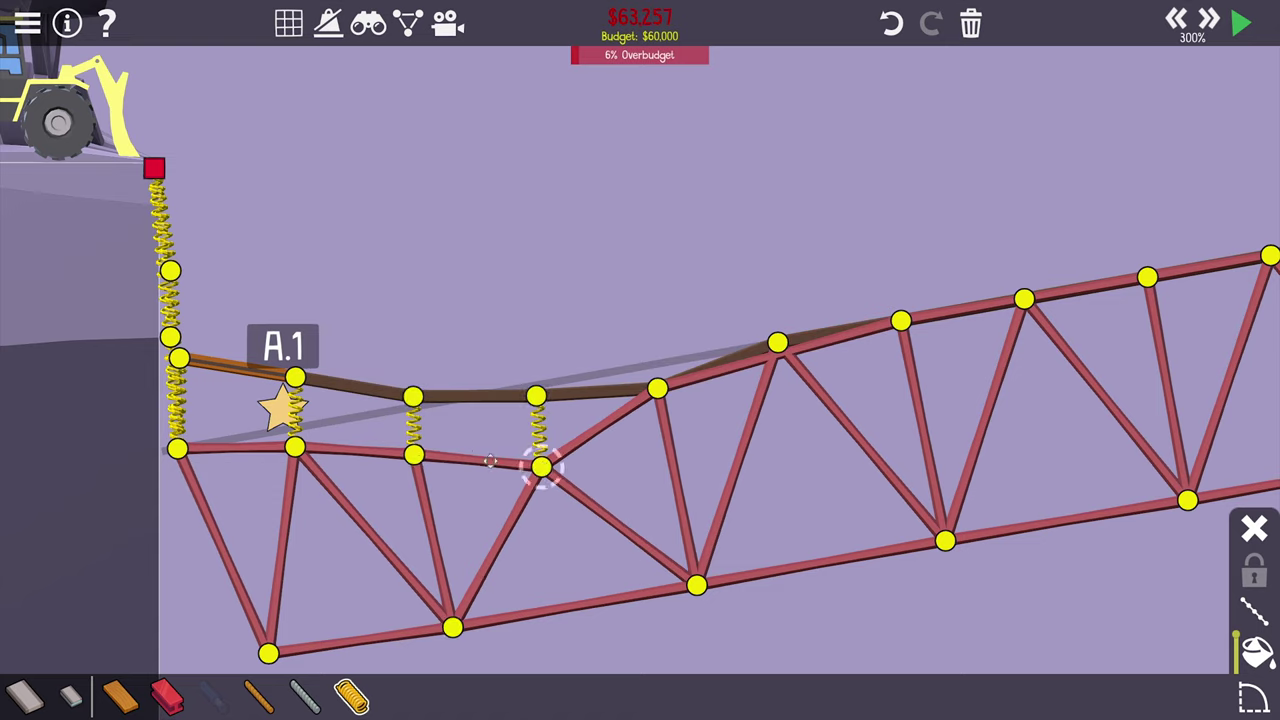
{"action": "left_click_drag", "start_coordinate": [776, 344], "coordinate": [781, 380]}
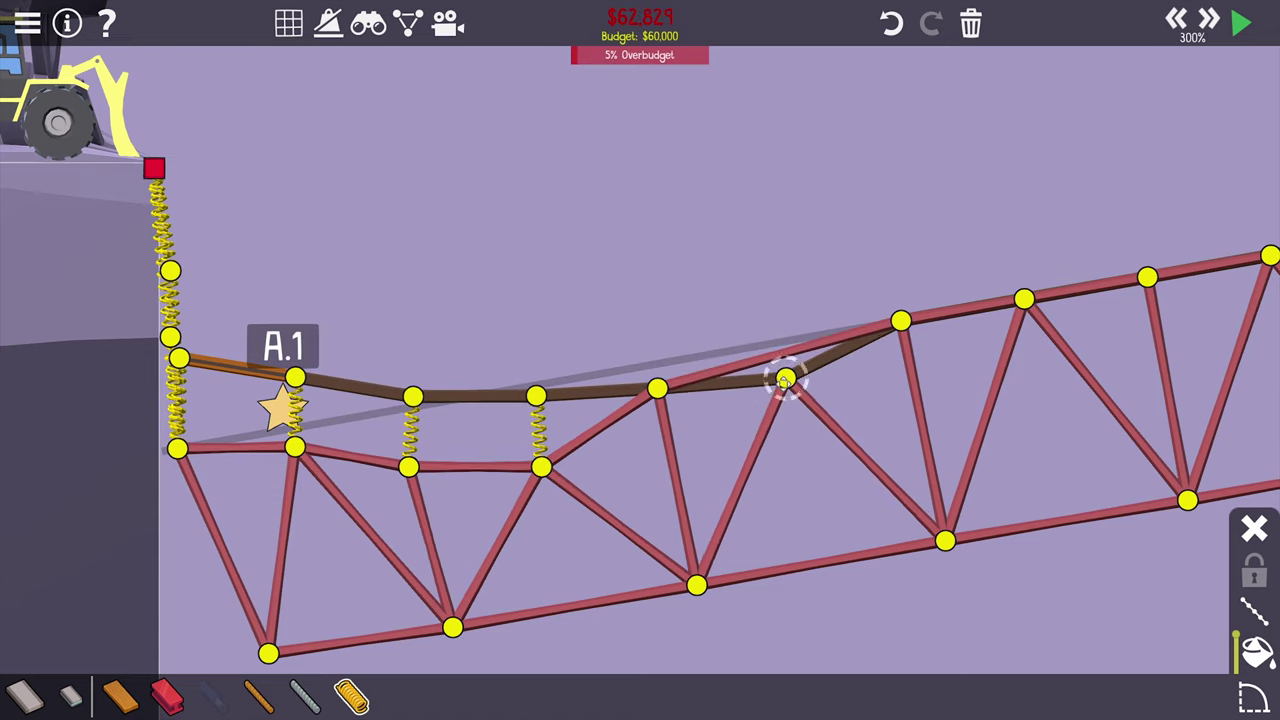
{"action": "key", "text": "space"}
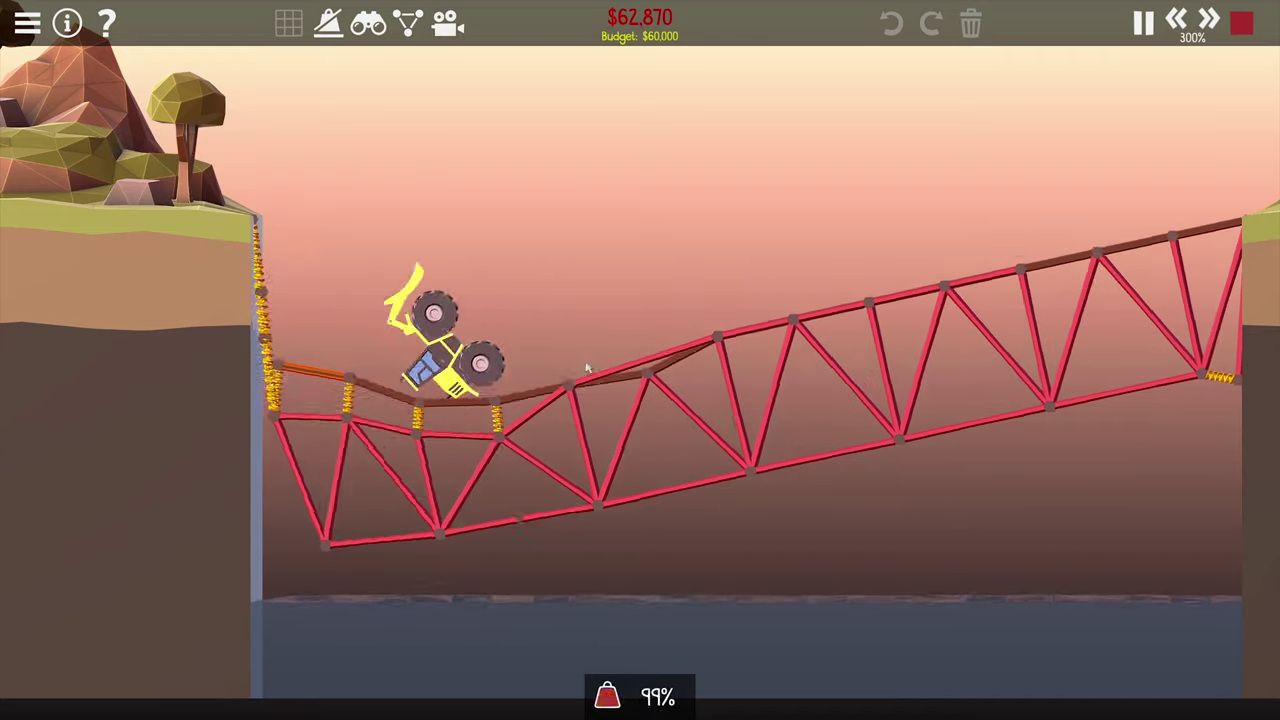
{"action": "key", "text": "space"}
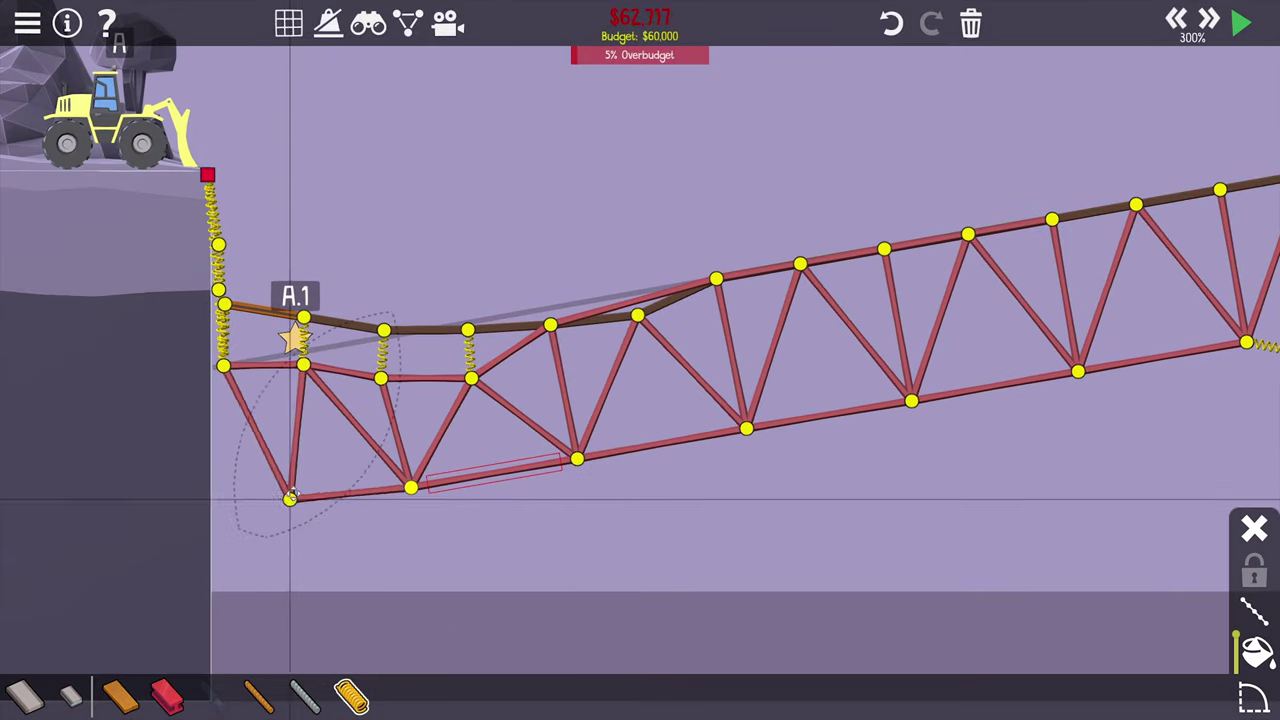
{"action": "left_click", "coordinate": [289, 497]}
{"action": "scroll", "coordinate": [431, 465], "scroll_direction": "up", "scroll_amount": 1}
{"action": "key", "text": "space"}
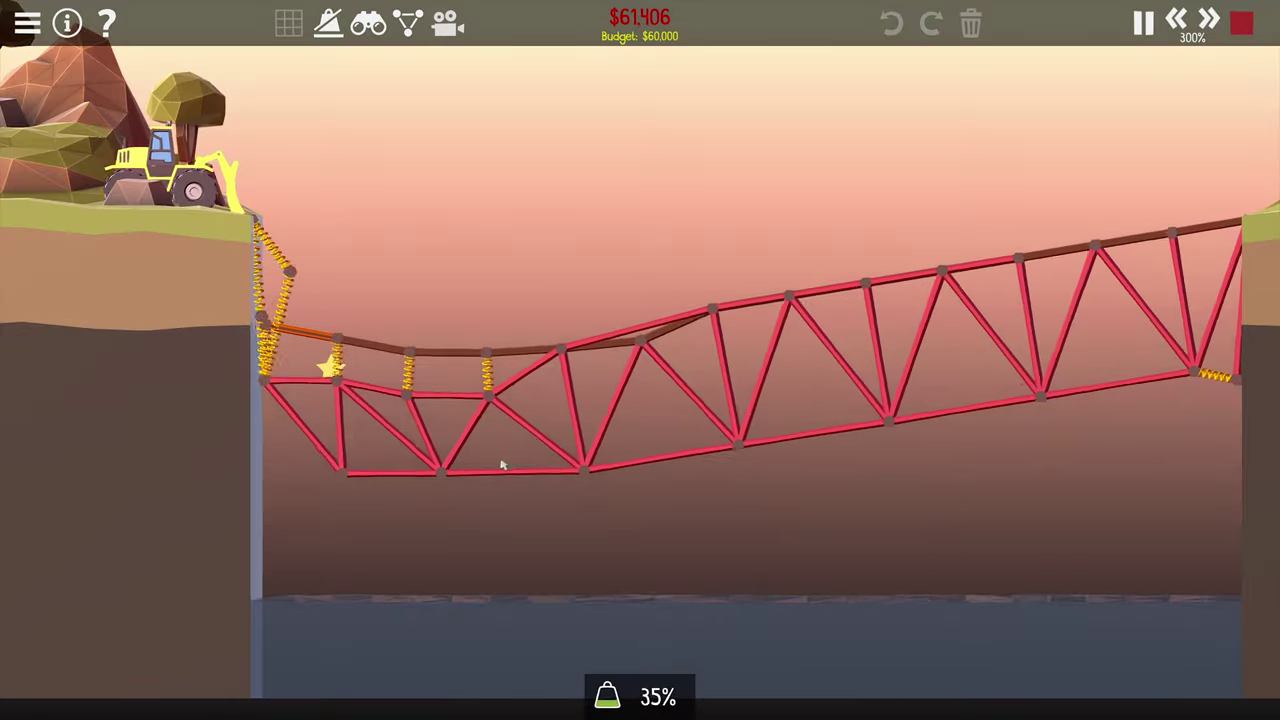
- Add a lower-truss joint, swapping the middle diagonal for a new bottom-chord member
{"action": "key", "text": "space"}
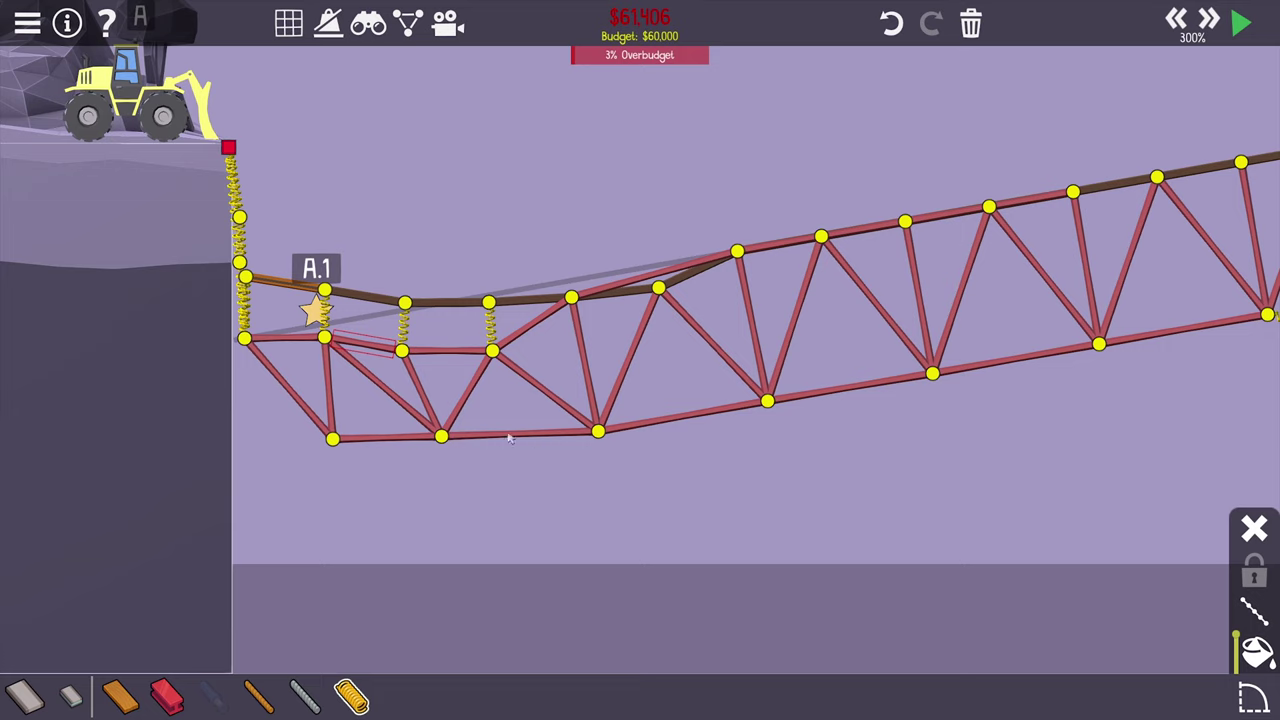
{"action": "key", "text": "space"}
{"action": "key", "text": "space"}
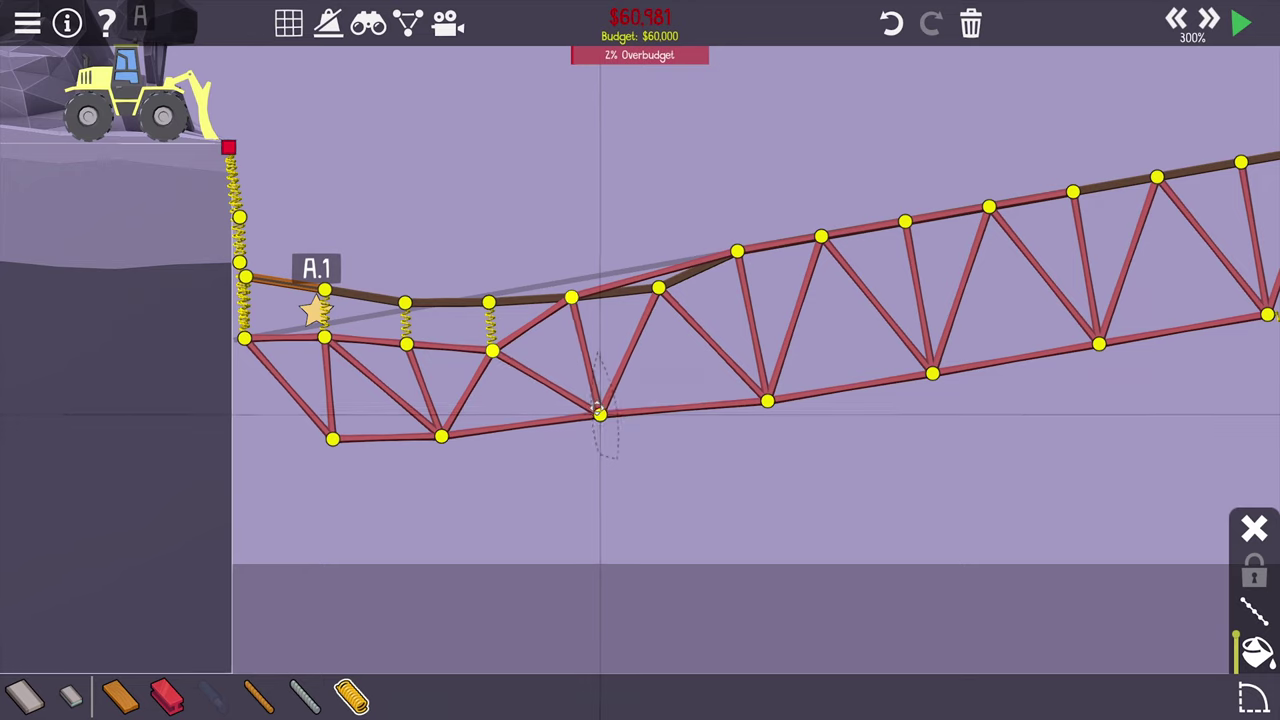
{"action": "key", "text": "space"}
{"action": "key", "text": "space"}
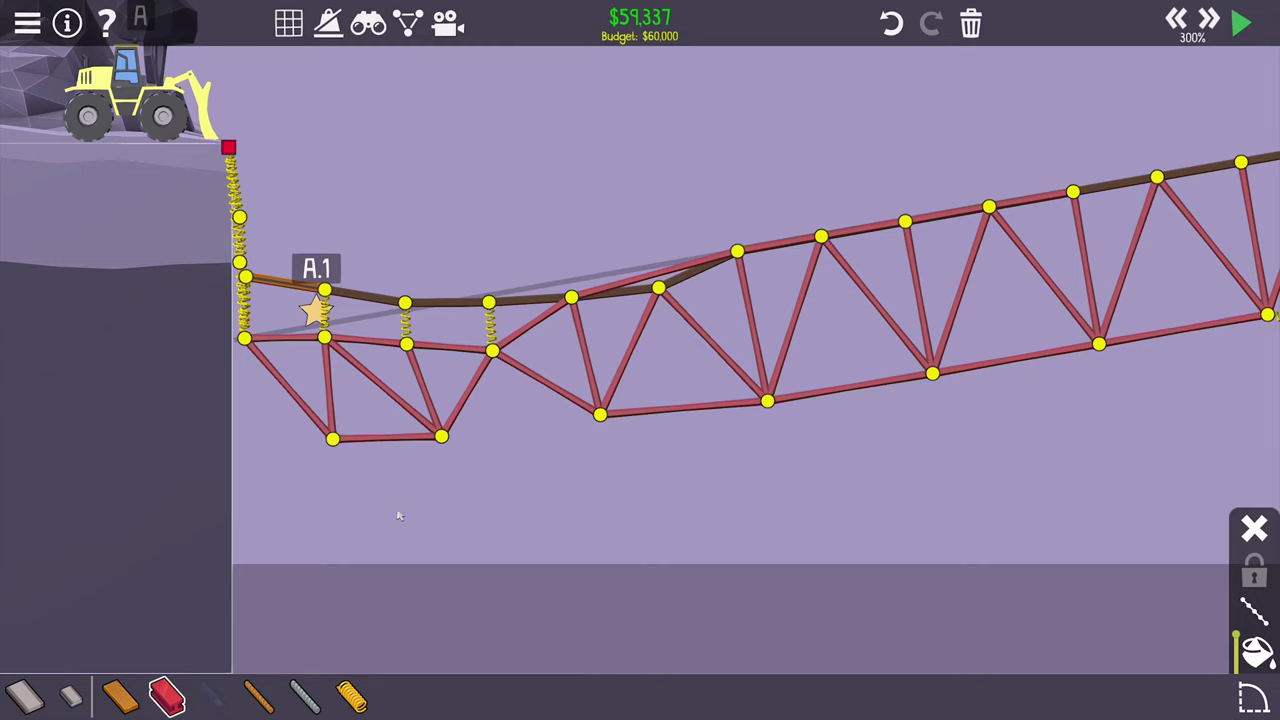
{"action": "left_click", "coordinate": [525, 410]}
{"action": "right_click", "coordinate": [535, 420]}
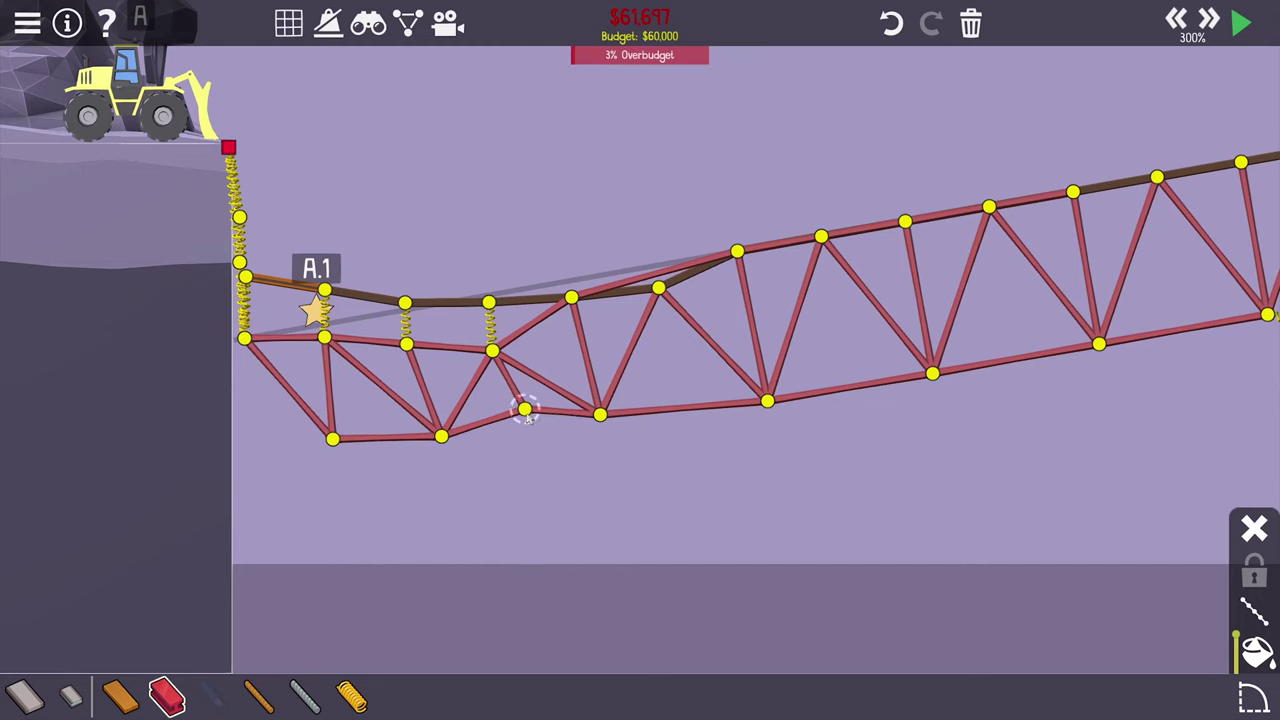
{"action": "left_click_drag", "start_coordinate": [505, 395], "coordinate": [517, 380]}
{"action": "key", "text": "Delete"}
{"action": "left_click", "coordinate": [533, 433]}
{"action": "left_click", "coordinate": [598, 412]}
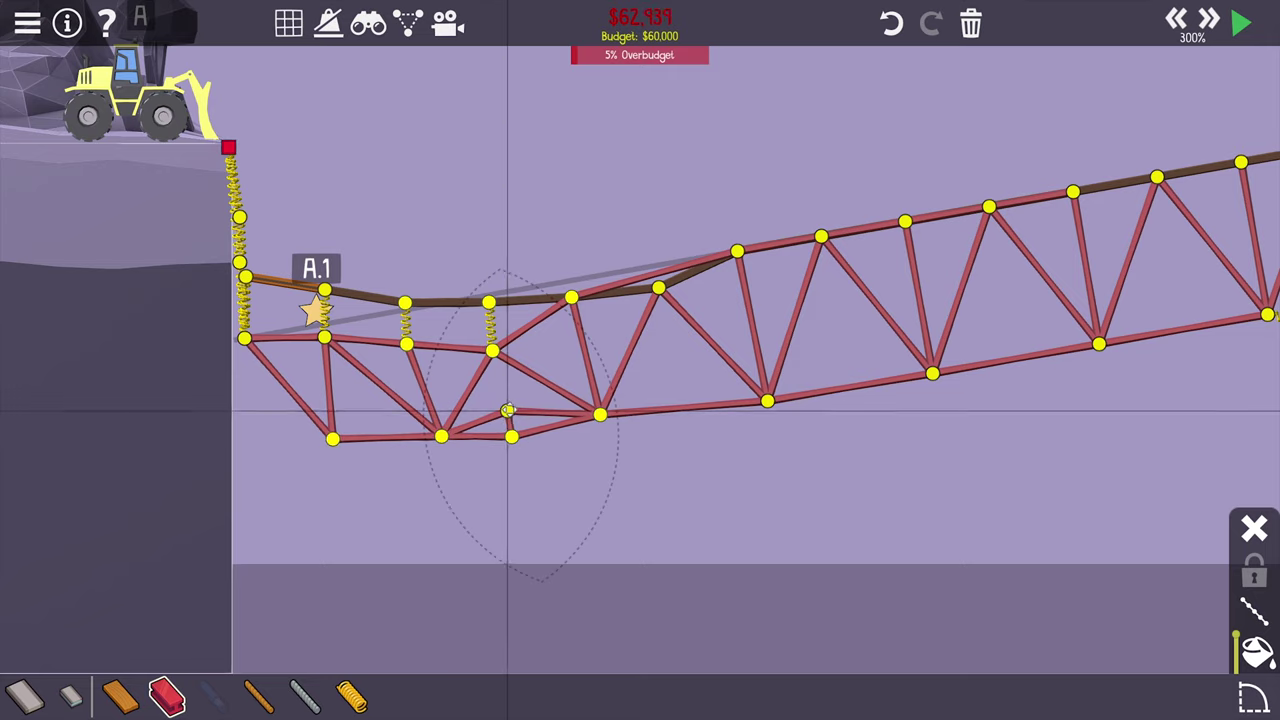
- Remove a member near the left road end and run repeated tests
{"action": "key", "text": "space"}
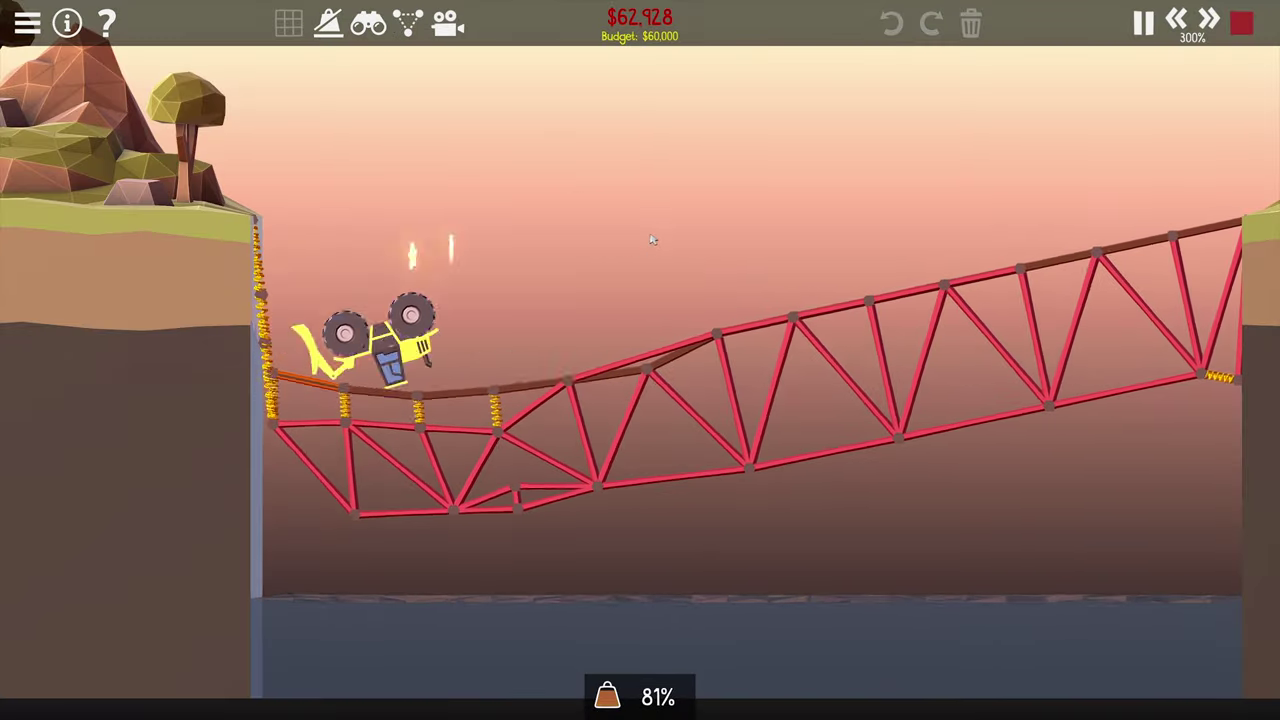
{"action": "key", "text": "space"}
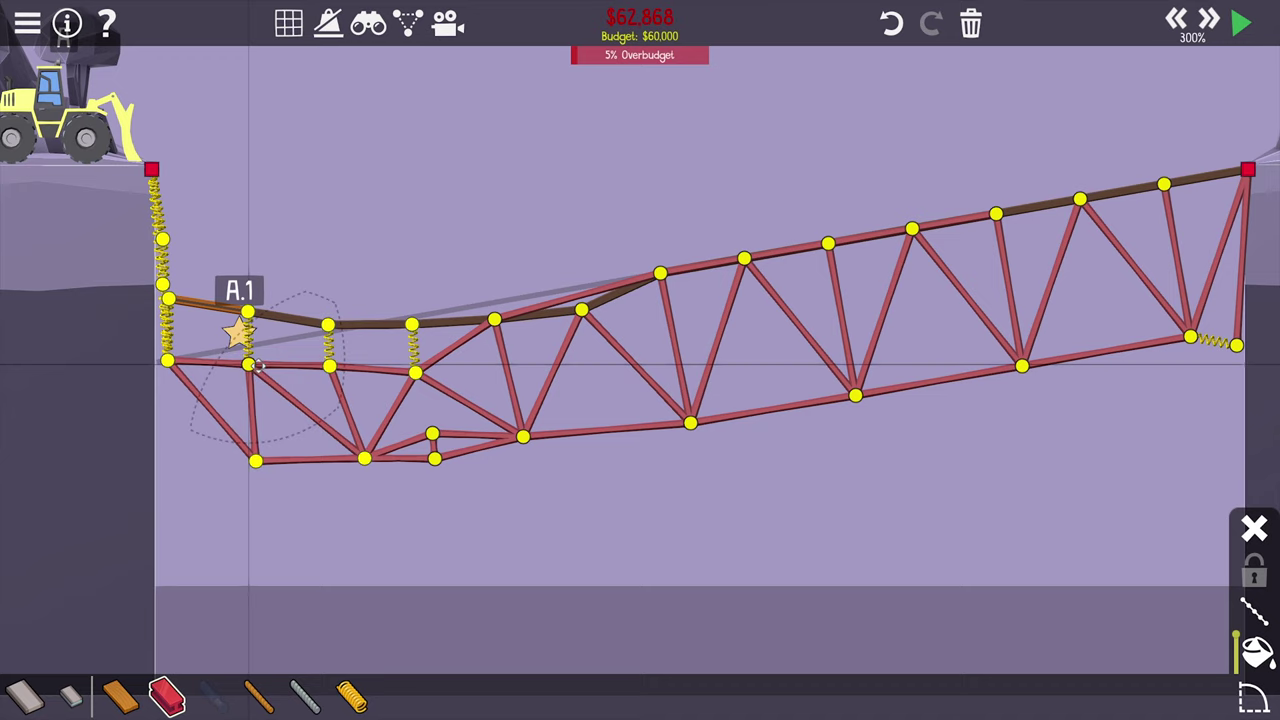
{"action": "key", "text": "space"}
{"action": "key", "text": "space"}
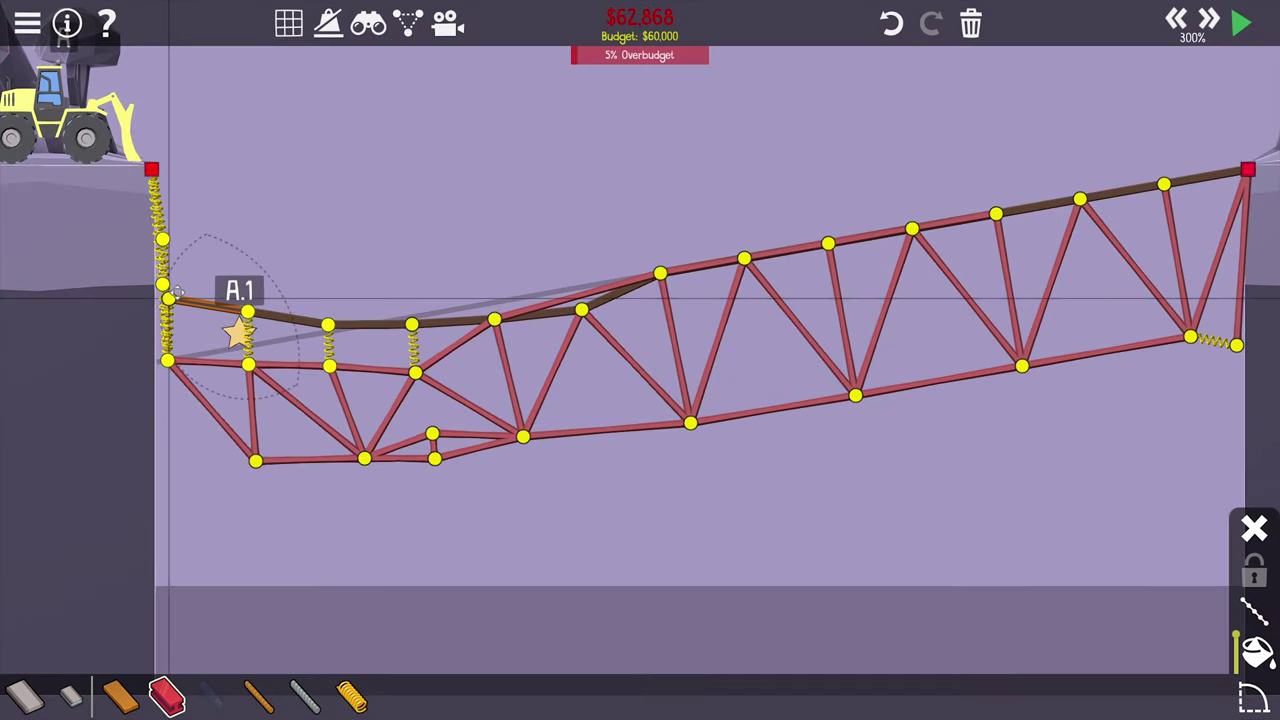
{"action": "left_click", "coordinate": [24, 695]}
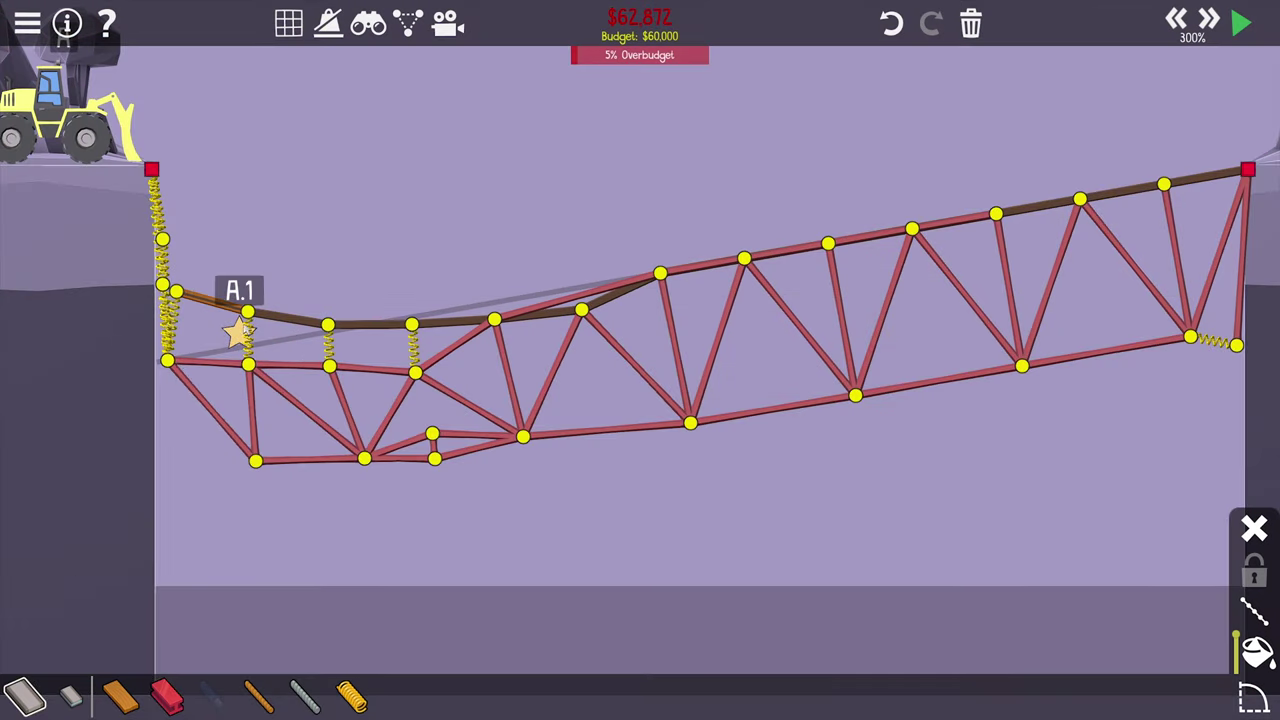
{"action": "right_click", "coordinate": [183, 297]}
{"action": "key", "text": "space"}
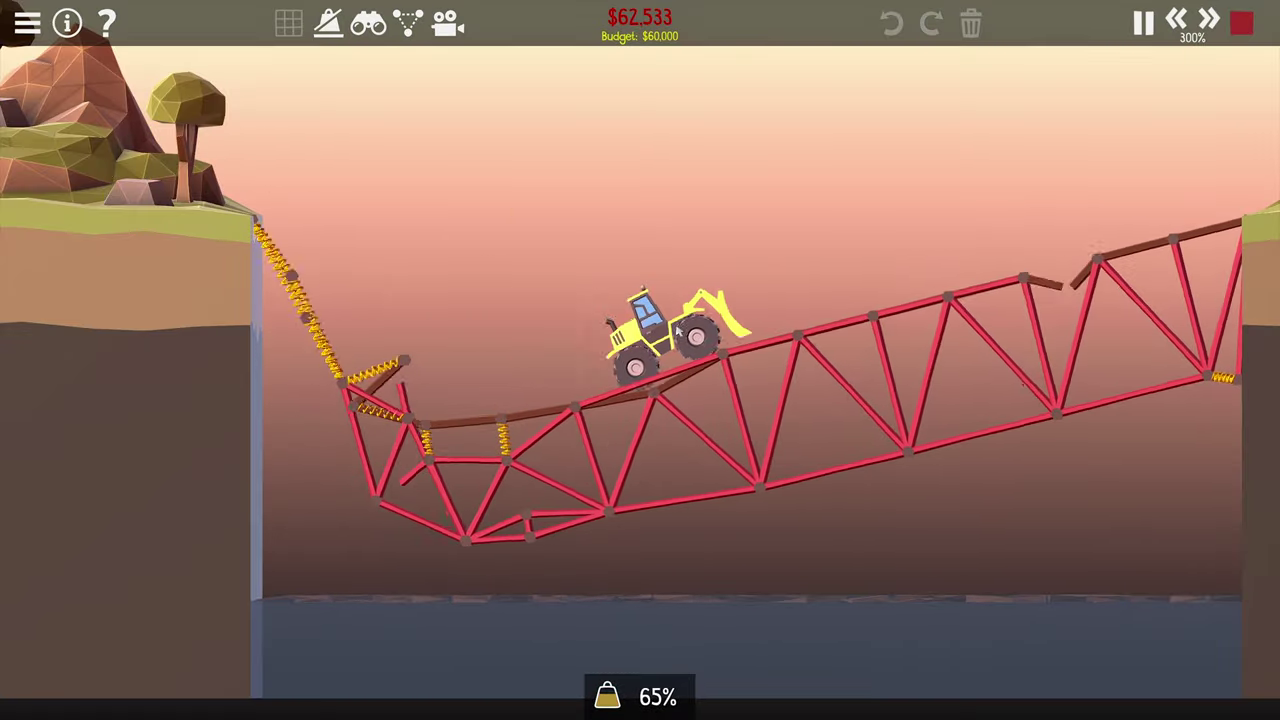
{"action": "key", "text": "space"}
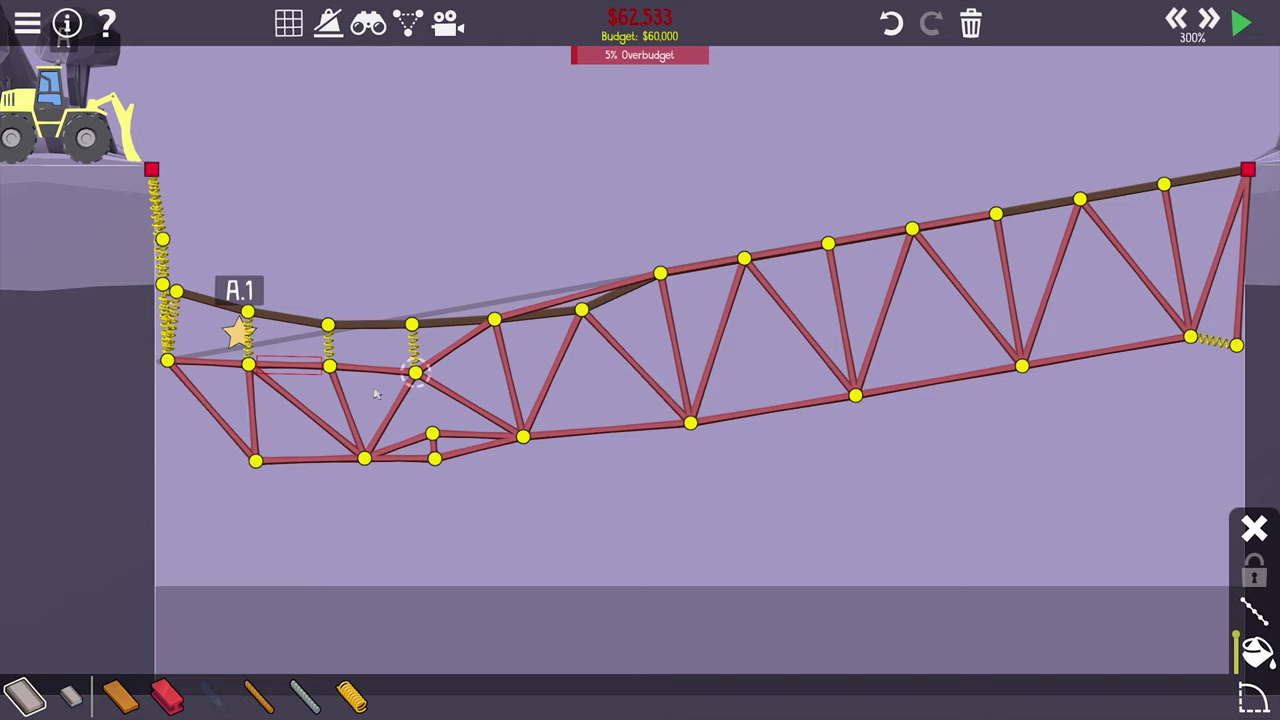
{"action": "key", "text": "space"}
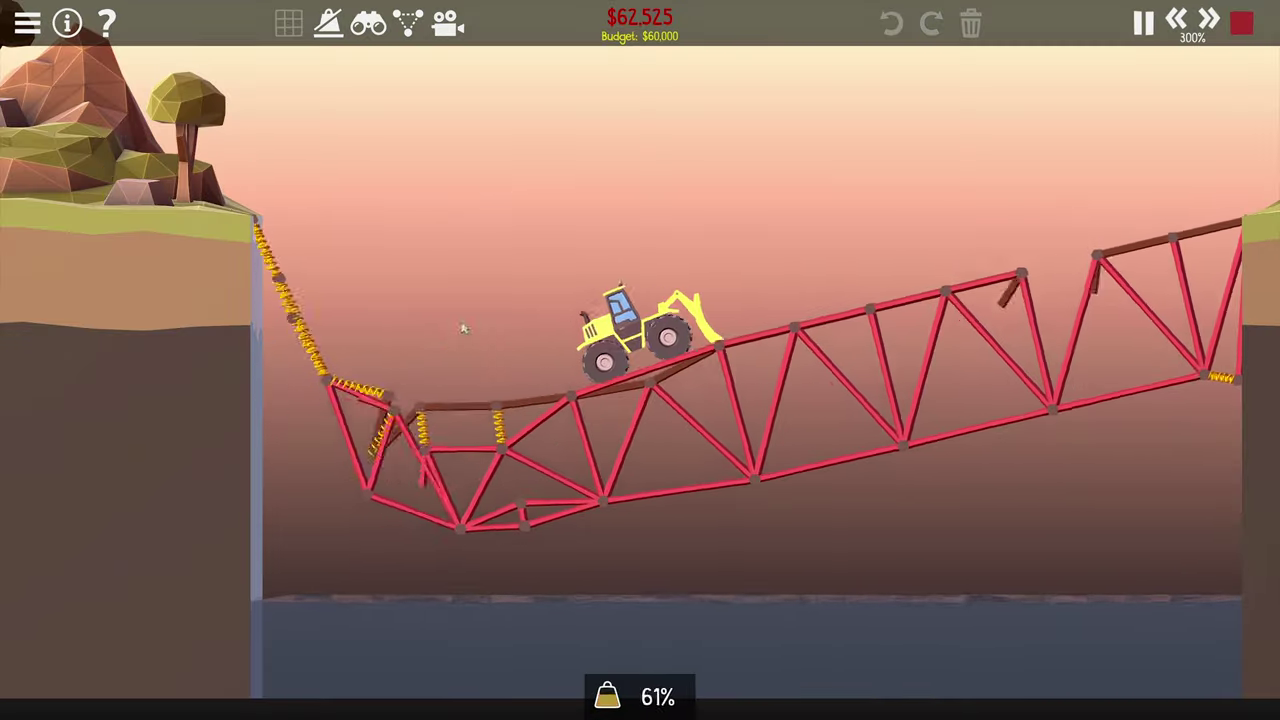
{"action": "key", "text": "space"}
- Replace the left truss members with new steel diagonals and test the truck crossing
{"action": "left_click_drag", "start_coordinate": [280, 420], "coordinate": [310, 432]}
{"action": "key", "text": "Delete"}
{"action": "left_click", "coordinate": [165, 697]}
{"action": "left_click", "coordinate": [330, 370]}
{"action": "left_click", "coordinate": [256, 460]}
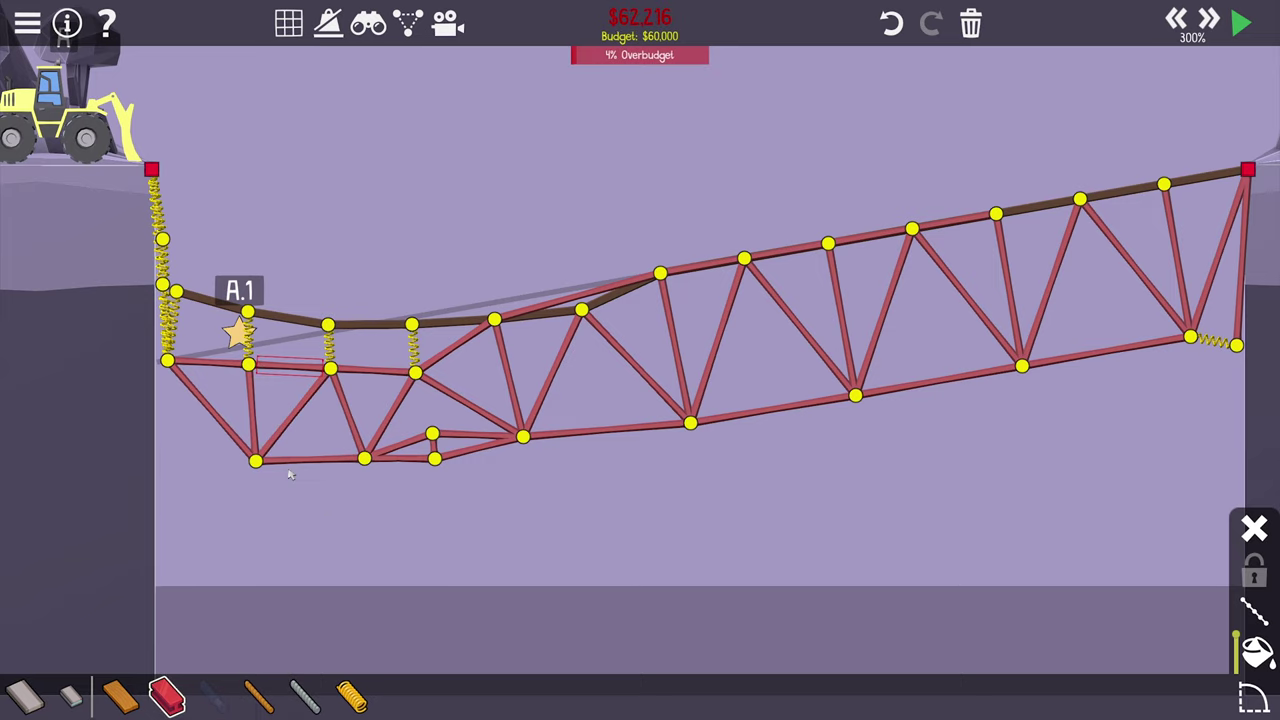
{"action": "key", "text": "space"}
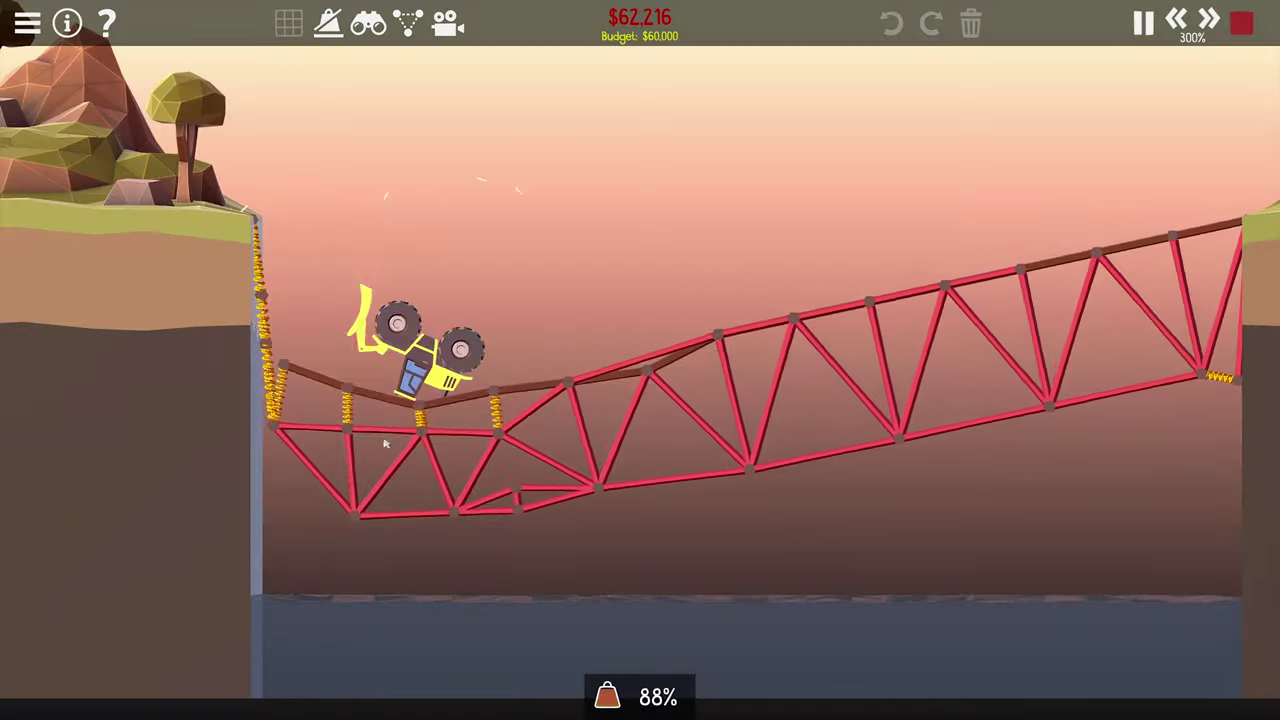
- Delete the middle truss's vertical, central diagonal, and member under the steep road rise
{"action": "key", "text": "space"}
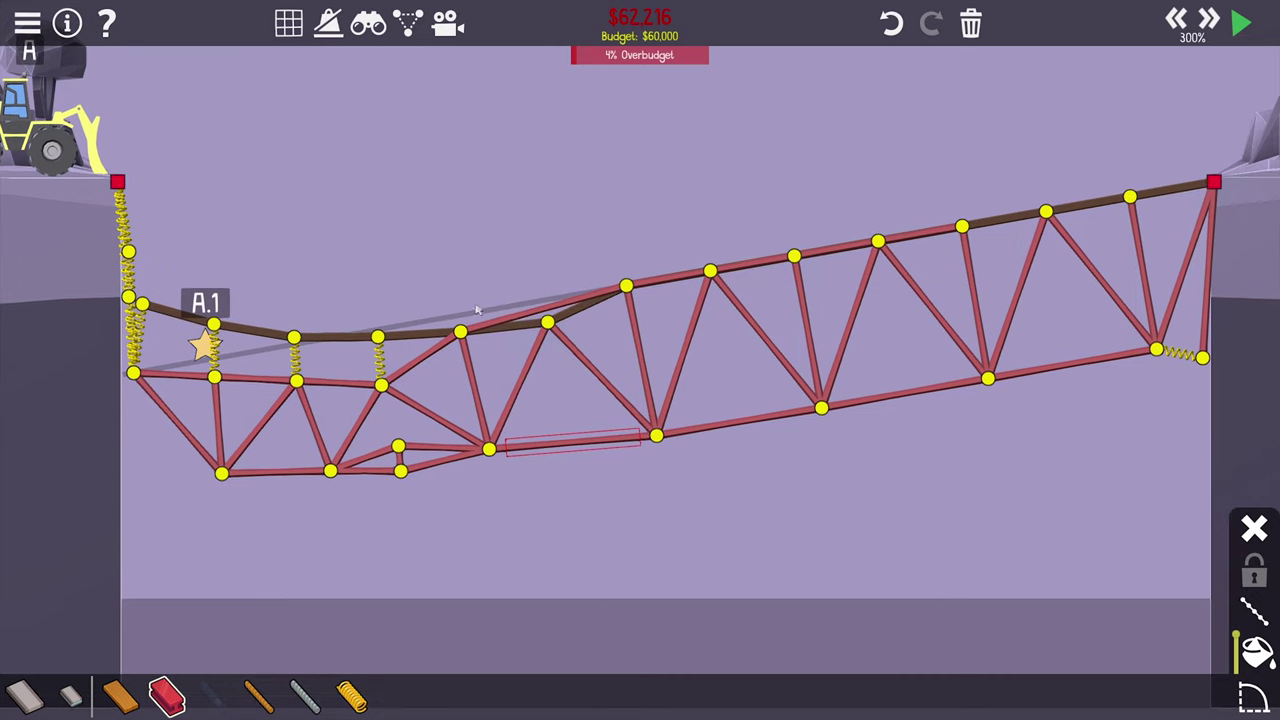
{"action": "left_click_drag", "start_coordinate": [632, 318], "coordinate": [645, 360]}
{"action": "key", "text": "Delete"}
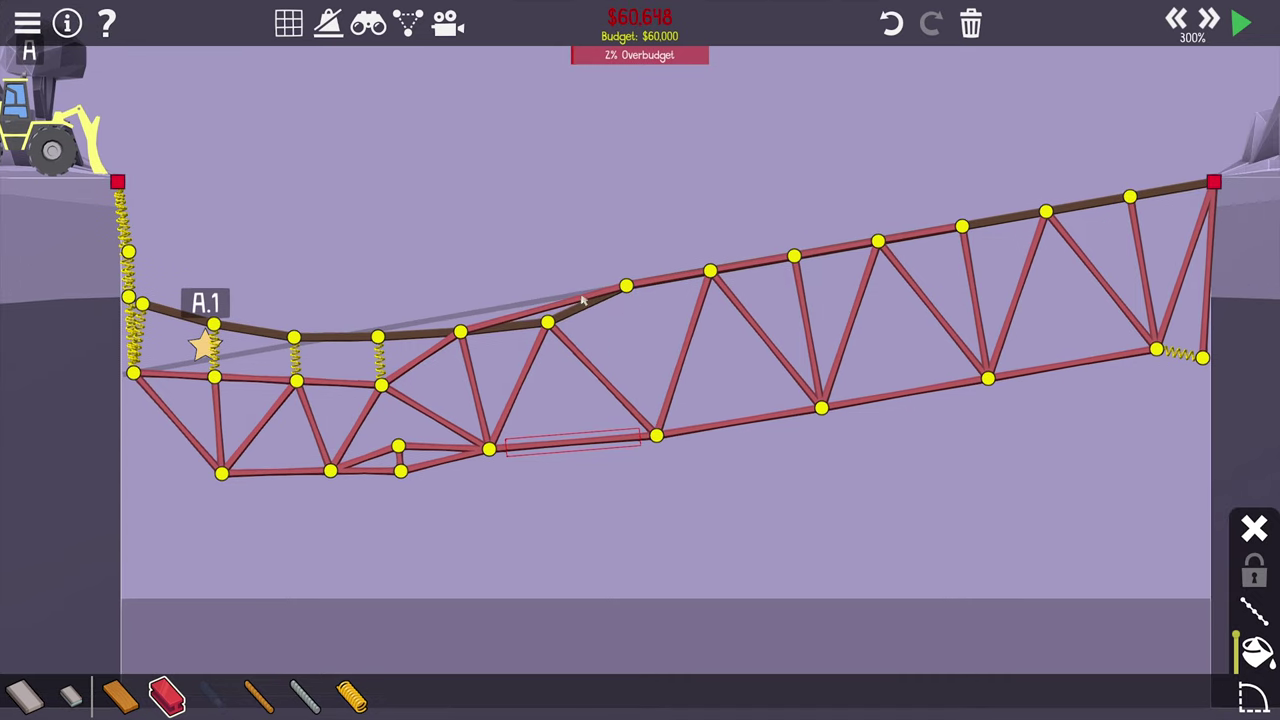
{"action": "left_click_drag", "start_coordinate": [580, 300], "coordinate": [600, 315]}
{"action": "key", "text": "Delete"}
{"action": "left_click_drag", "start_coordinate": [660, 284], "coordinate": [650, 336]}
{"action": "key", "text": "Delete"}
- Hang a spring from the road joint, tie its joint to truss and bottom chord, and test
{"action": "key", "text": "6"}
{"action": "left_click", "coordinate": [165, 695]}
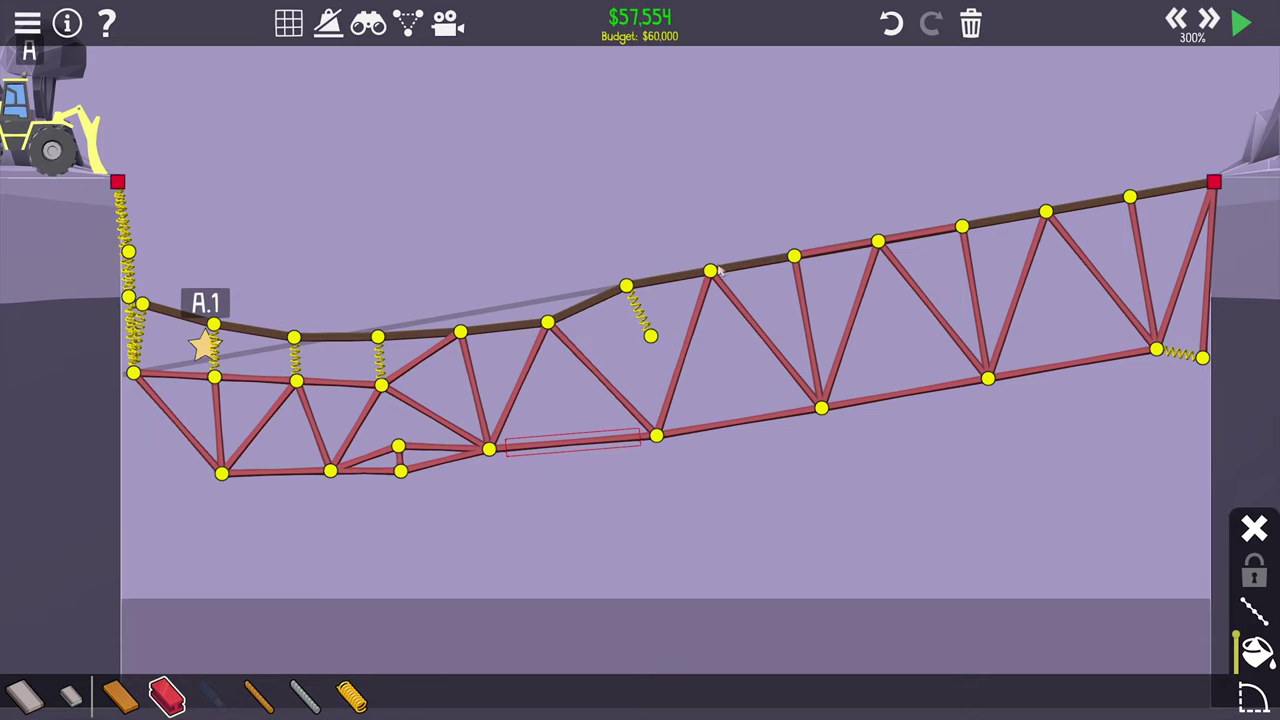
{"action": "left_click_drag", "start_coordinate": [650, 336], "coordinate": [708, 272]}
{"action": "left_click_drag", "start_coordinate": [650, 336], "coordinate": [548, 325]}
{"action": "left_click_drag", "start_coordinate": [650, 336], "coordinate": [656, 435]}
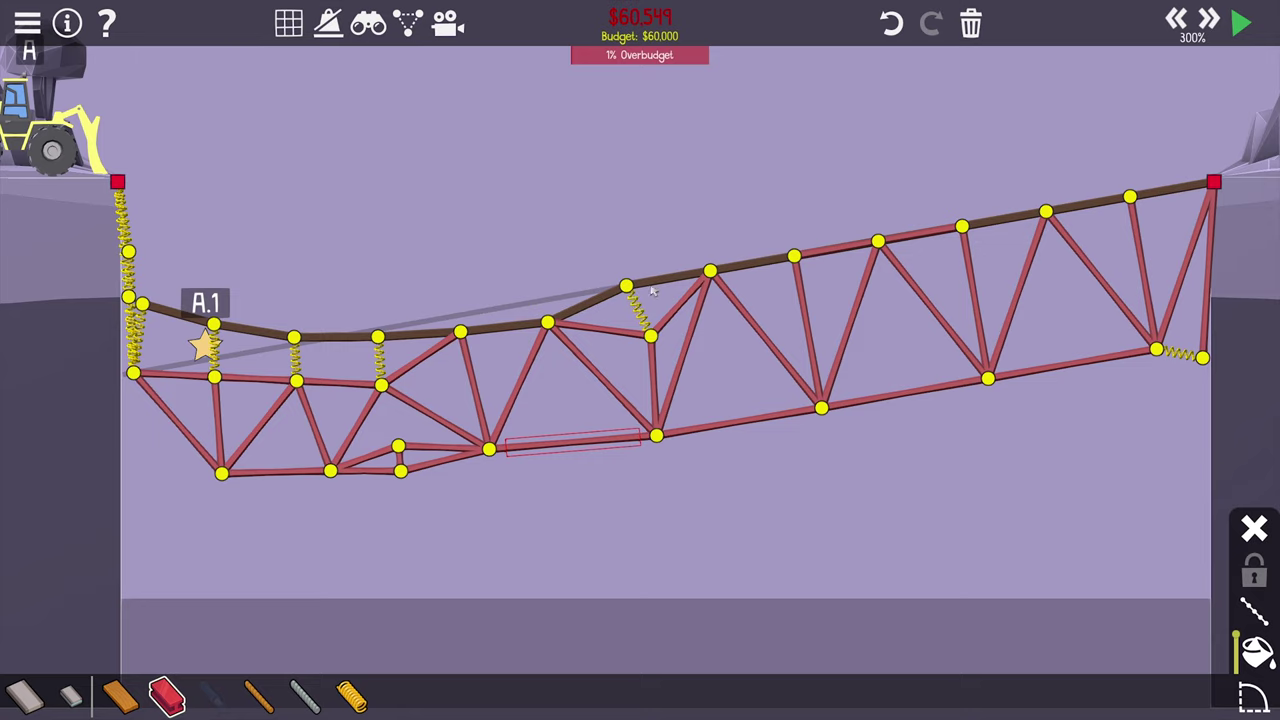
{"action": "key", "text": "space"}
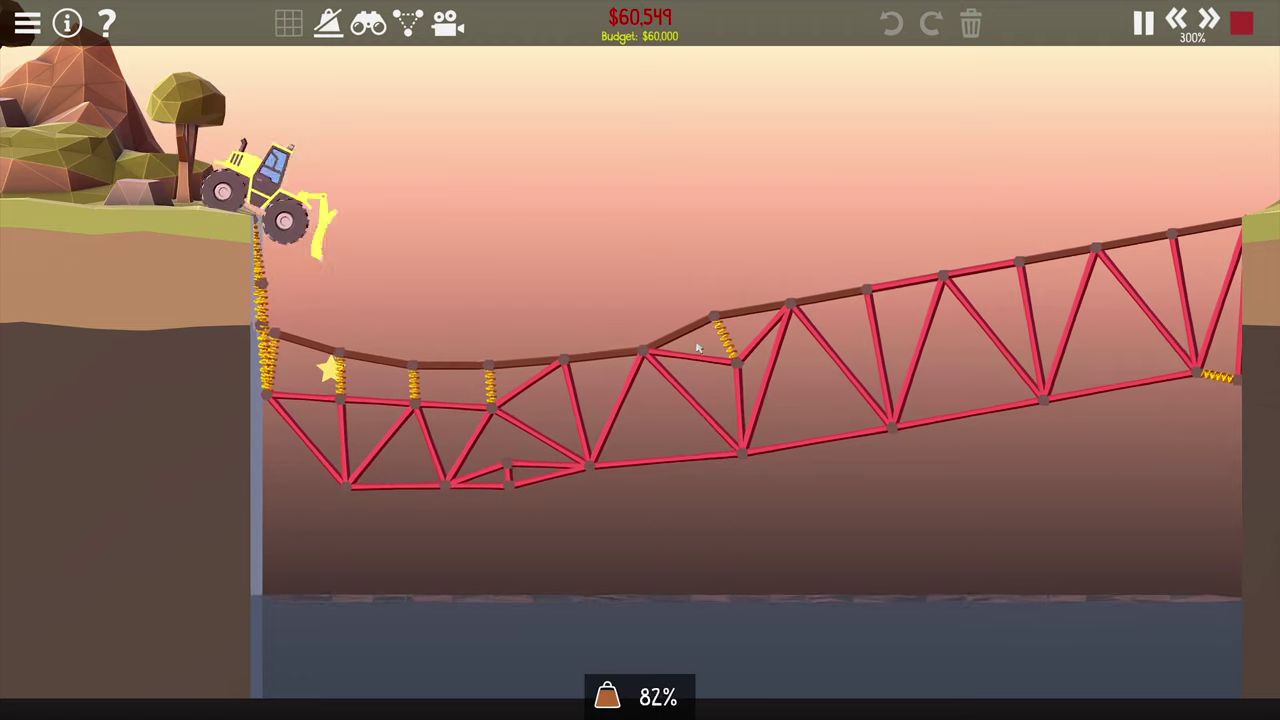
{"action": "key", "text": "space"}
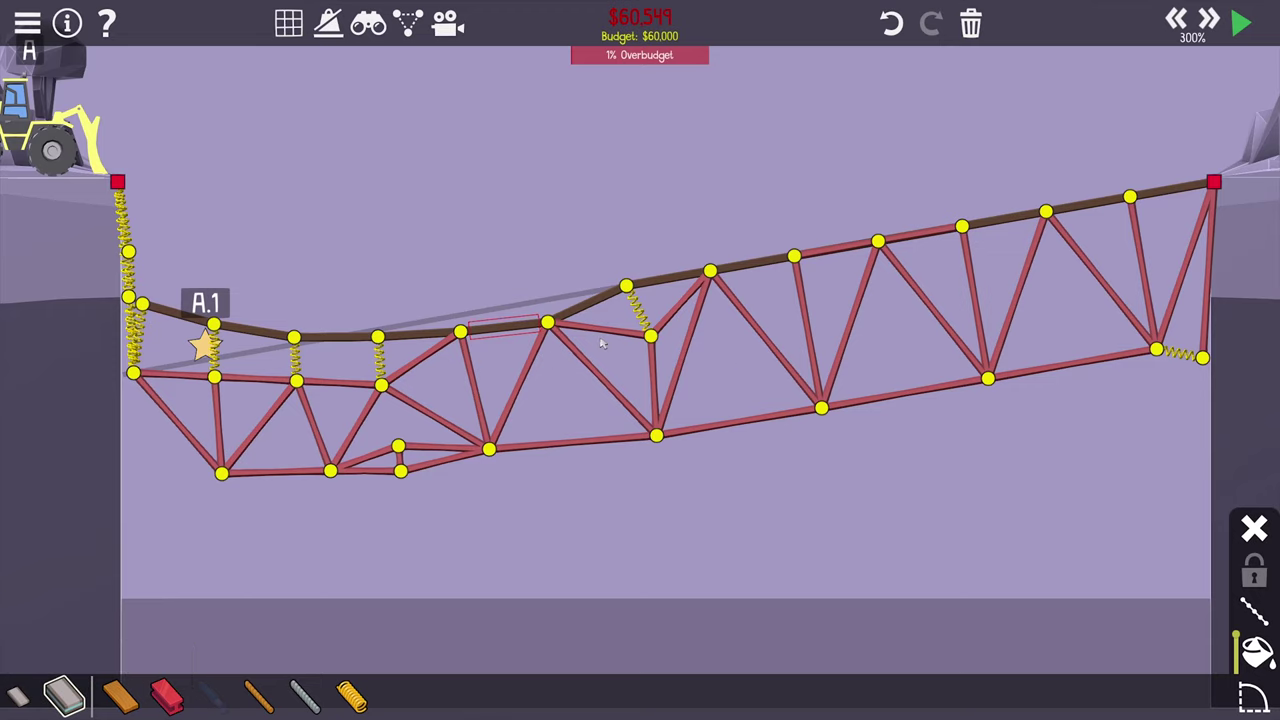
- Delete the middle truss members and lower a middle road joint slightly
{"action": "left_click_drag", "start_coordinate": [601, 344], "coordinate": [470, 400]}
{"action": "key", "text": "Delete"}
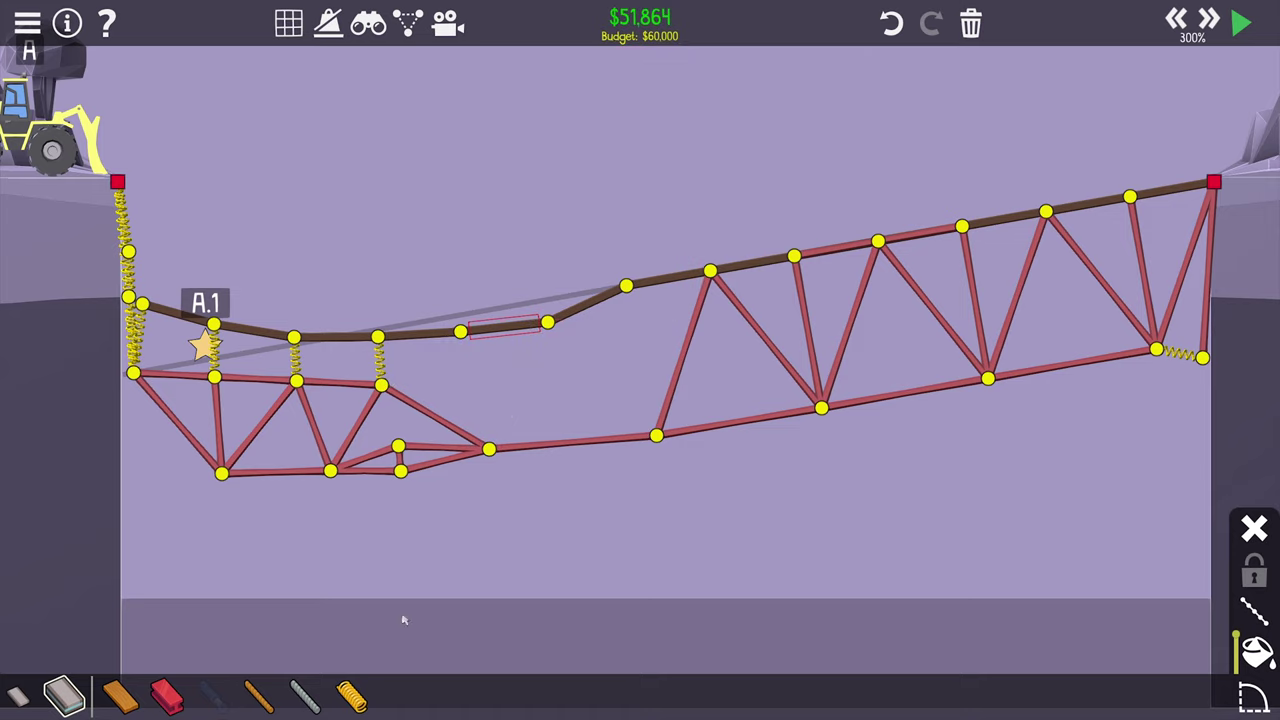
{"action": "left_click_drag", "start_coordinate": [623, 295], "coordinate": [624, 302]}
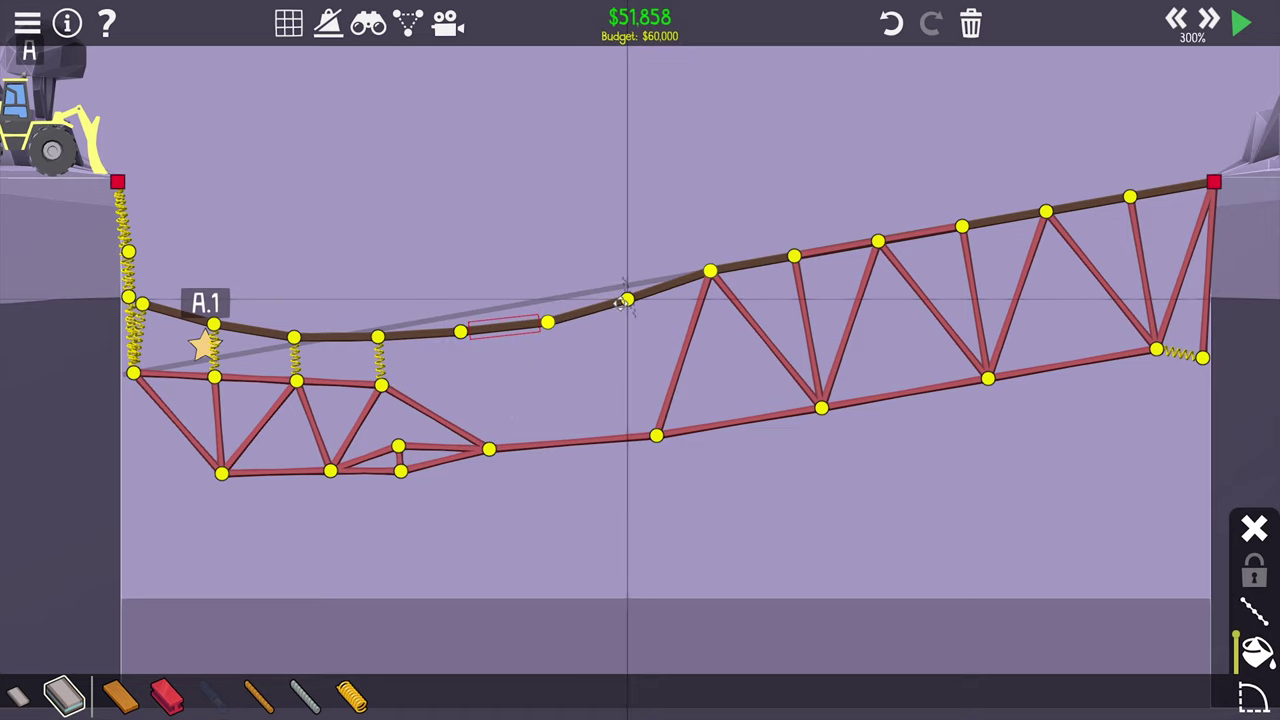
- Build a steel zigzag of new joints beneath the road down to the bottom chord
{"action": "left_click", "coordinate": [180, 694]}
{"action": "left_click", "coordinate": [710, 270]}
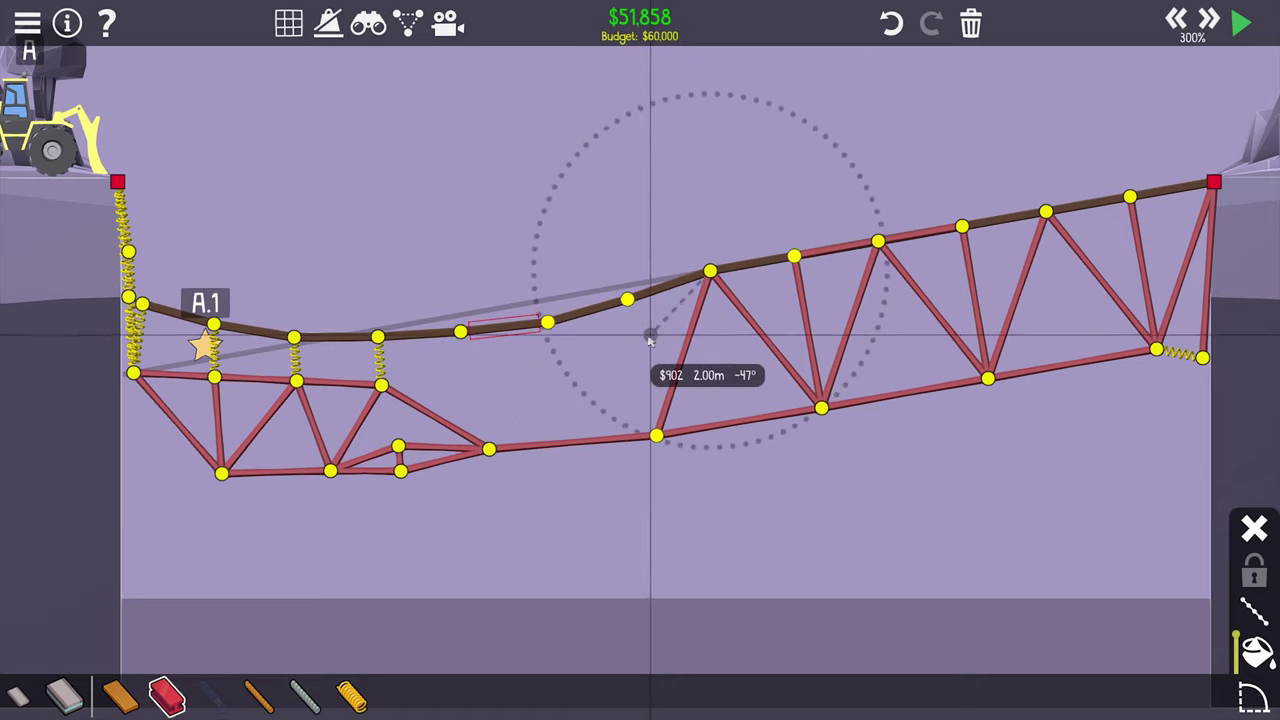
{"action": "left_click", "coordinate": [638, 338]}
{"action": "left_click", "coordinate": [555, 362]}
{"action": "left_click", "coordinate": [466, 375]}
{"action": "left_click", "coordinate": [488, 450]}
{"action": "left_click", "coordinate": [555, 362]}
{"action": "left_click", "coordinate": [655, 435]}
{"action": "left_click", "coordinate": [638, 338]}
- Hang three spring hangers from the road joints to the steel joints below, then test
{"action": "left_click", "coordinate": [352, 695]}
{"action": "left_click", "coordinate": [460, 332]}
{"action": "left_click", "coordinate": [466, 375]}
{"action": "left_click", "coordinate": [548, 325]}
{"action": "left_click", "coordinate": [555, 362]}
{"action": "left_click", "coordinate": [630, 300]}
{"action": "left_click", "coordinate": [638, 338]}
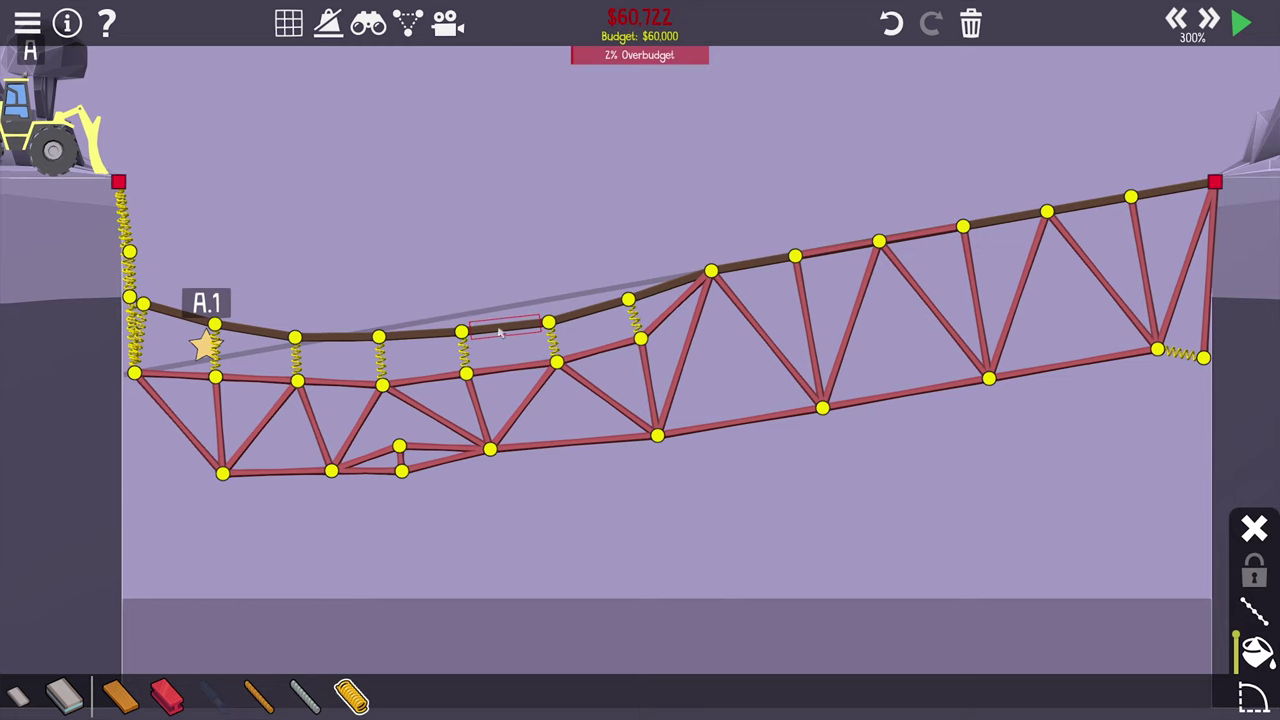
{"action": "key", "text": "space"}
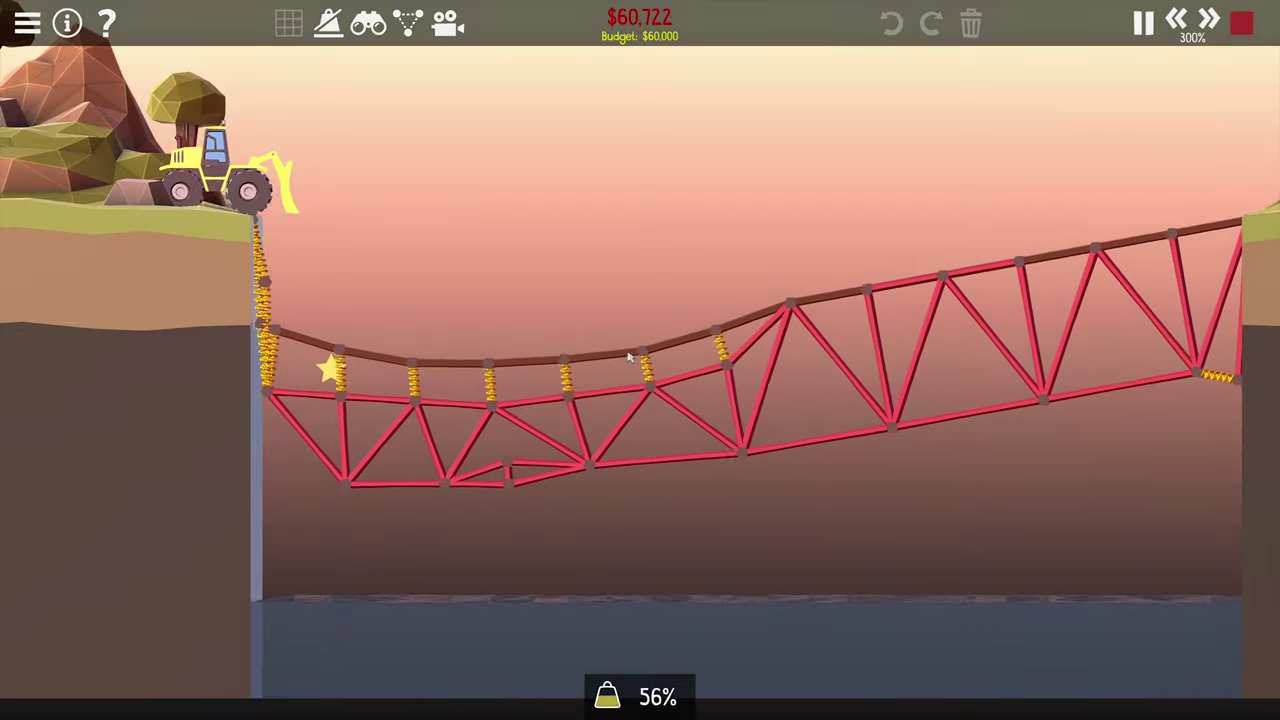
{"action": "key", "text": "space"}
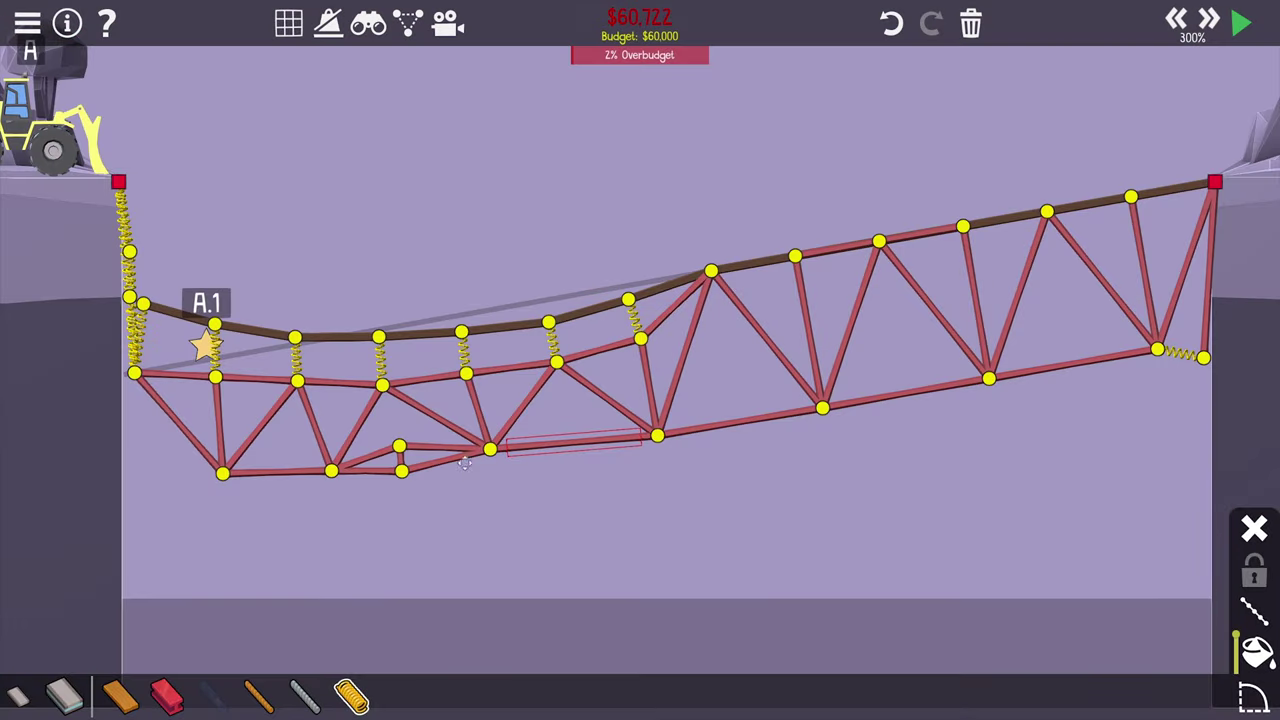
- Replace the lower middle chord with new steel members, nudging the new lower joint upward
{"action": "key", "text": "Delete"}
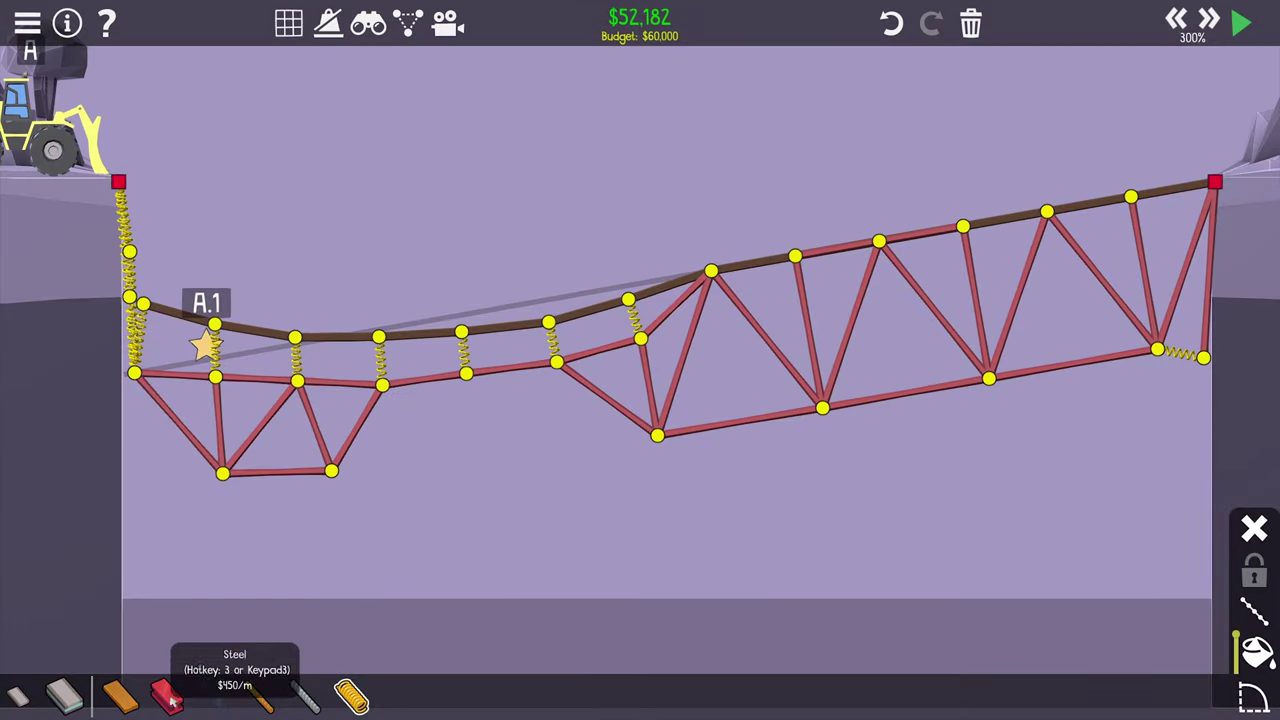
{"action": "left_click_drag", "start_coordinate": [332, 470], "coordinate": [657, 435]}
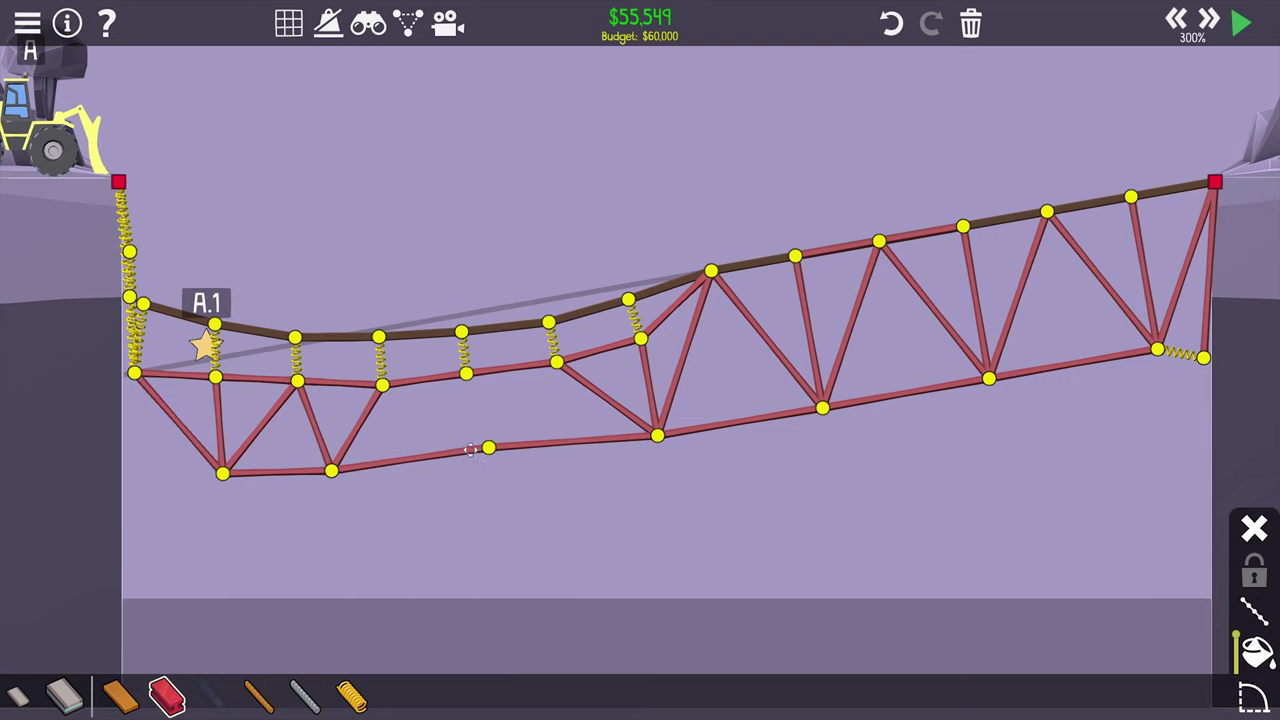
{"action": "left_click_drag", "start_coordinate": [487, 447], "coordinate": [492, 431]}
{"action": "left_click_drag", "start_coordinate": [661, 435], "coordinate": [336, 468]}
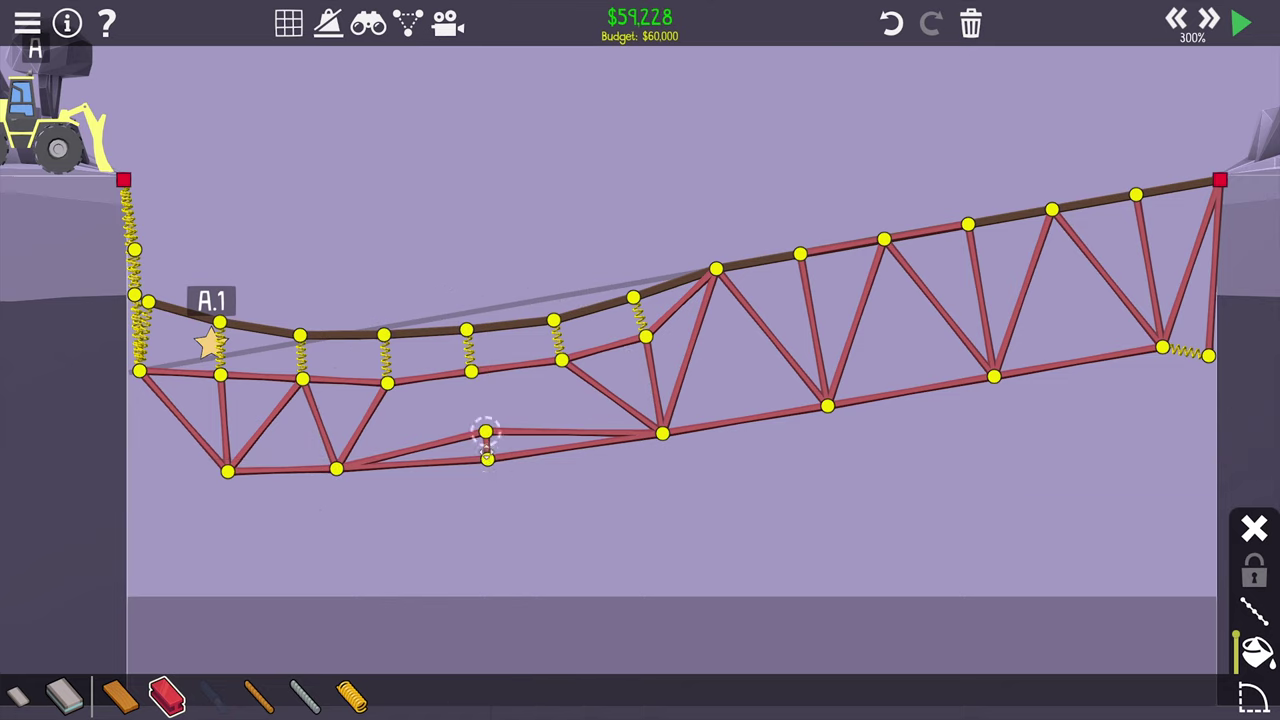
- Add a diagonal from the lower joint and swap the upper-junction diagonal for short kink braces
{"action": "left_click_drag", "start_coordinate": [485, 433], "coordinate": [560, 365]}
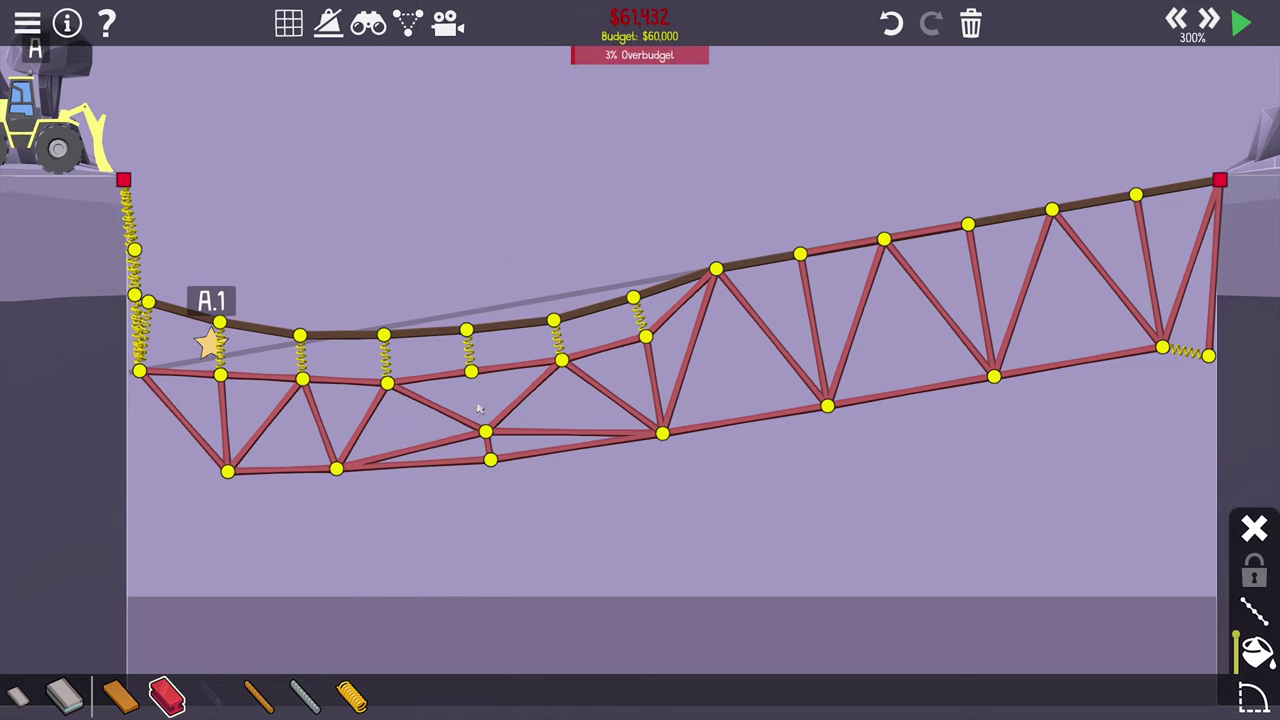
{"action": "key", "text": "space"}
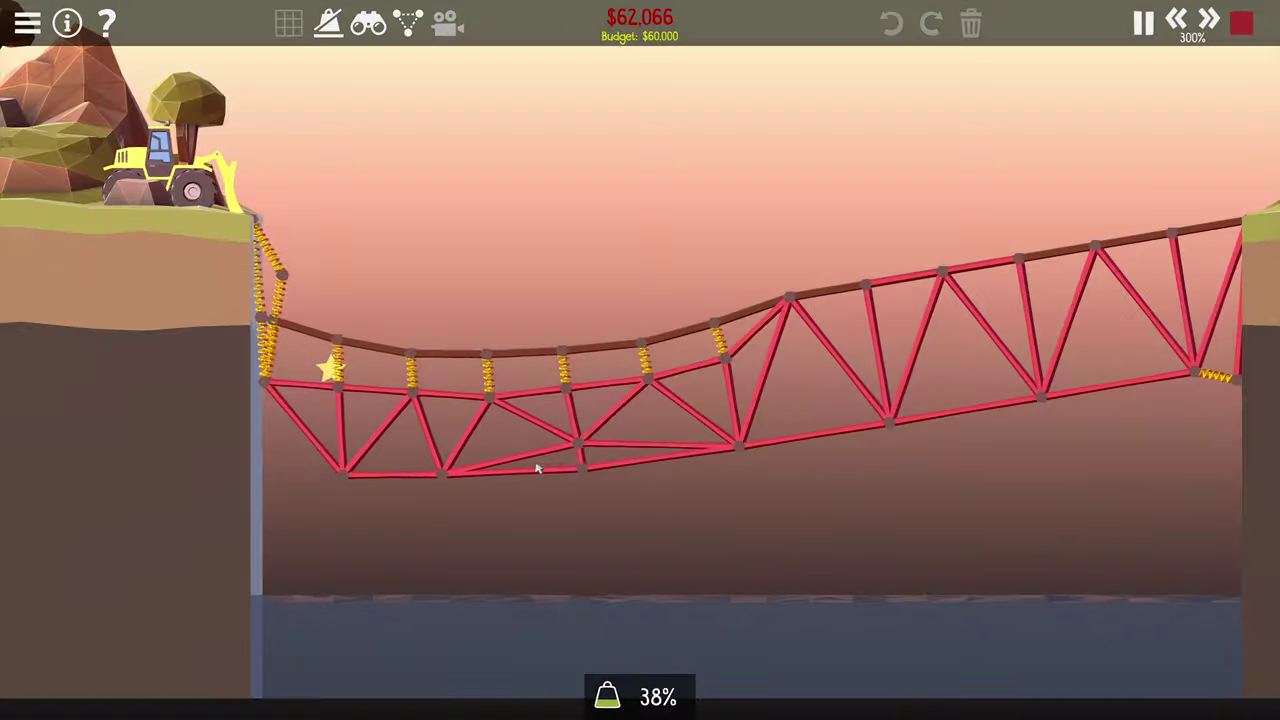
{"action": "key", "text": "space"}
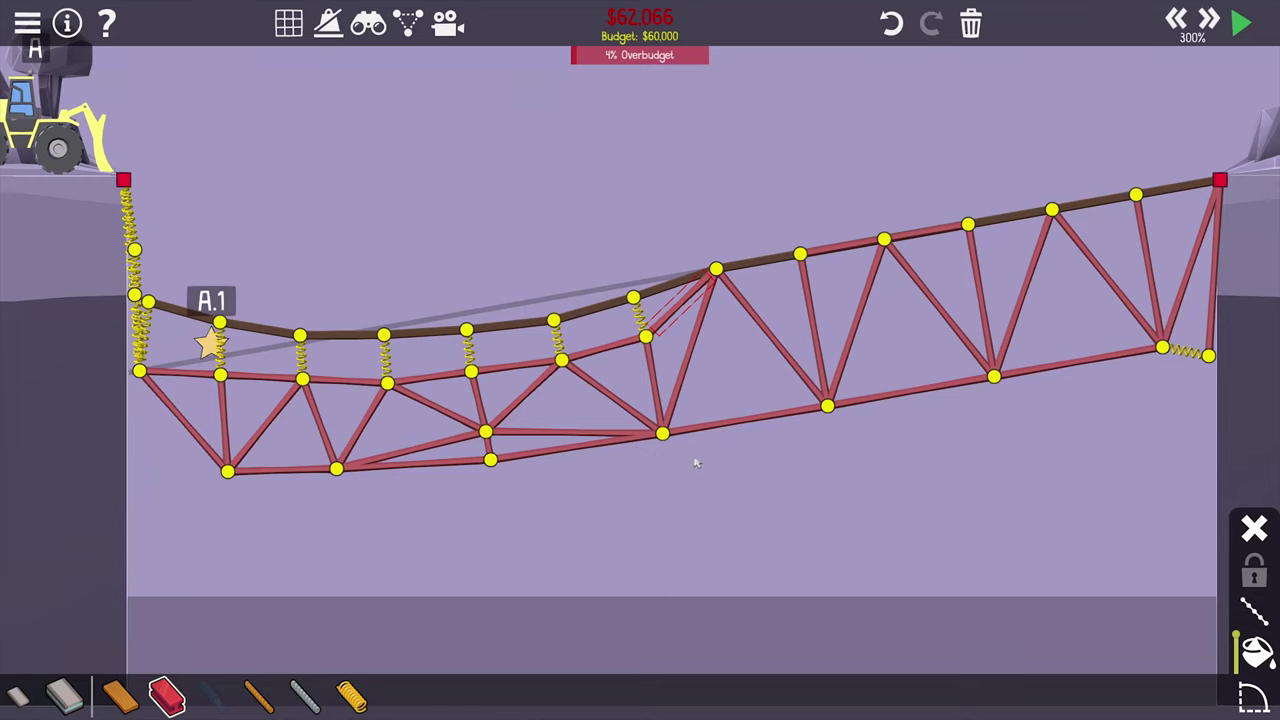
{"action": "left_click_drag", "start_coordinate": [590, 350], "coordinate": [615, 325]}
{"action": "key", "text": "Delete"}
{"action": "left_click", "coordinate": [622, 326]}
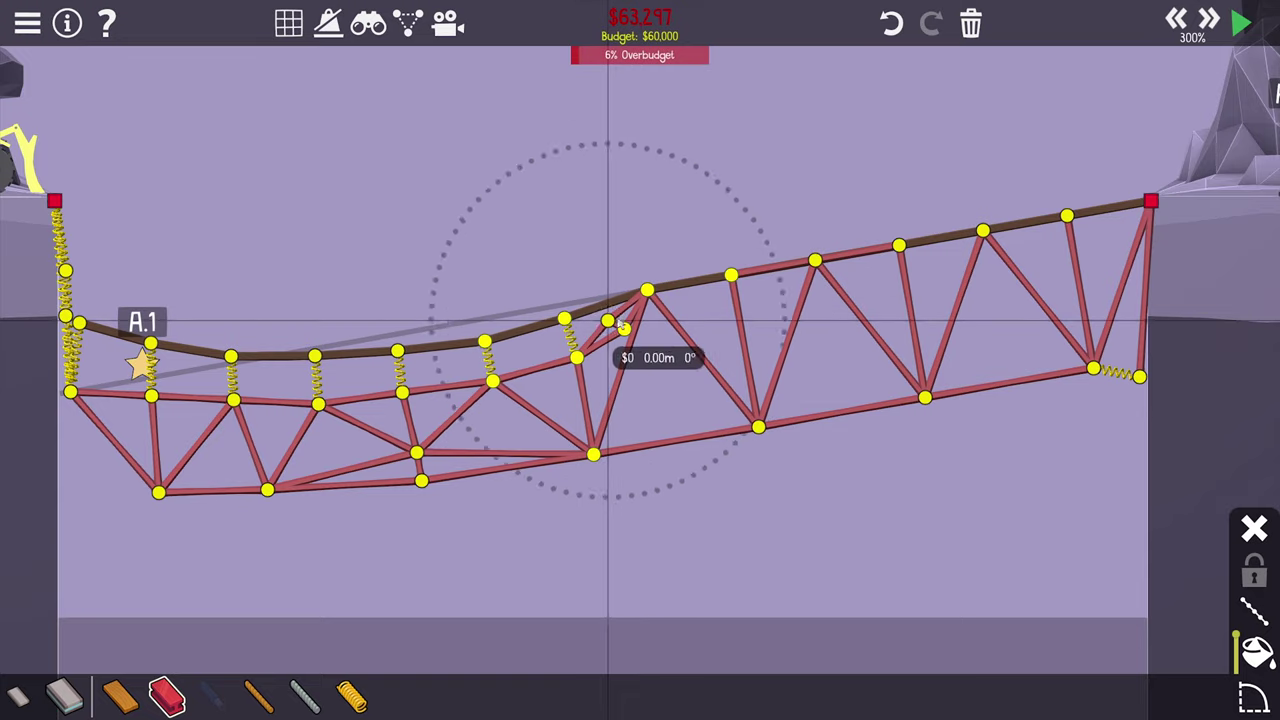
{"action": "left_click", "coordinate": [622, 326]}
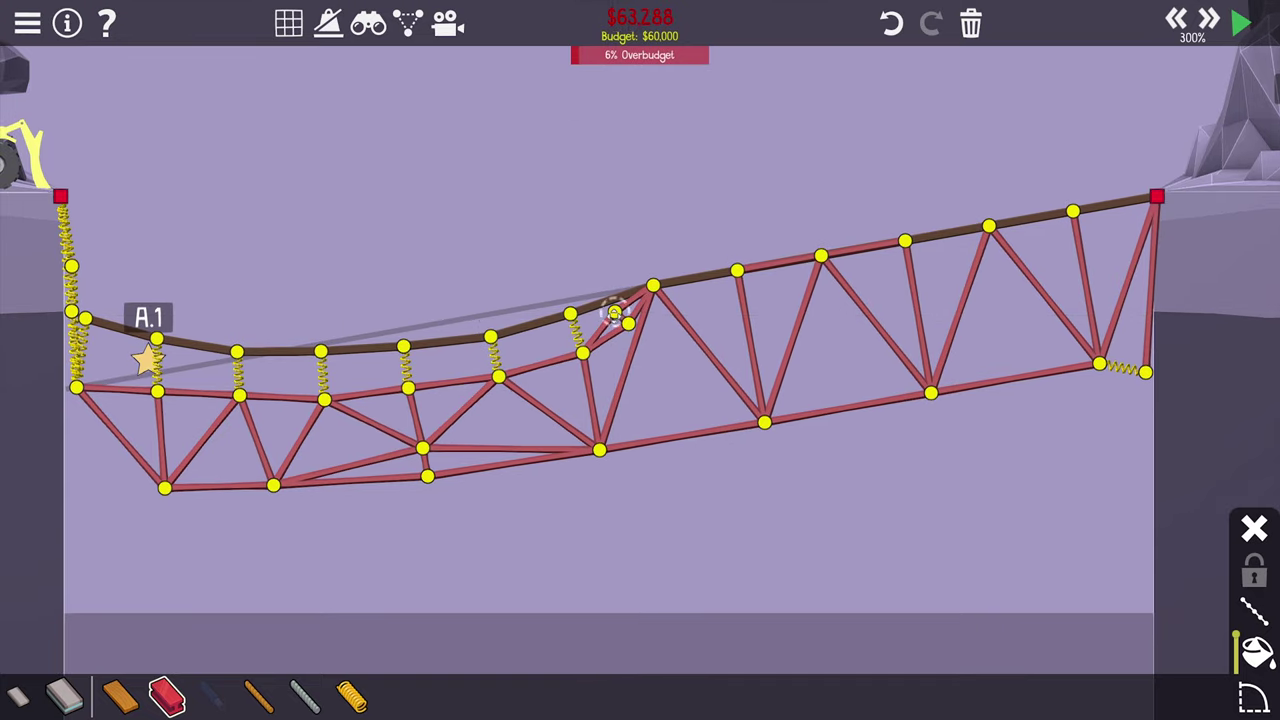
{"action": "key", "text": "space"}
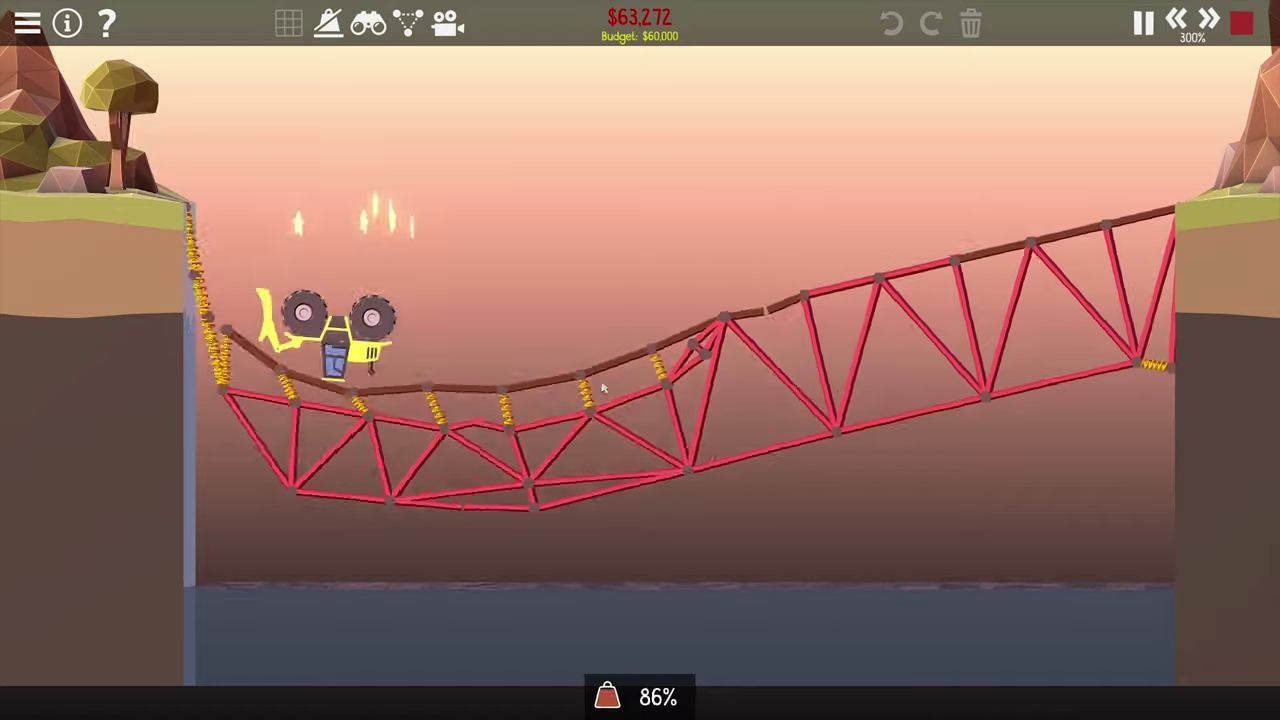
{"action": "key", "text": "space"}
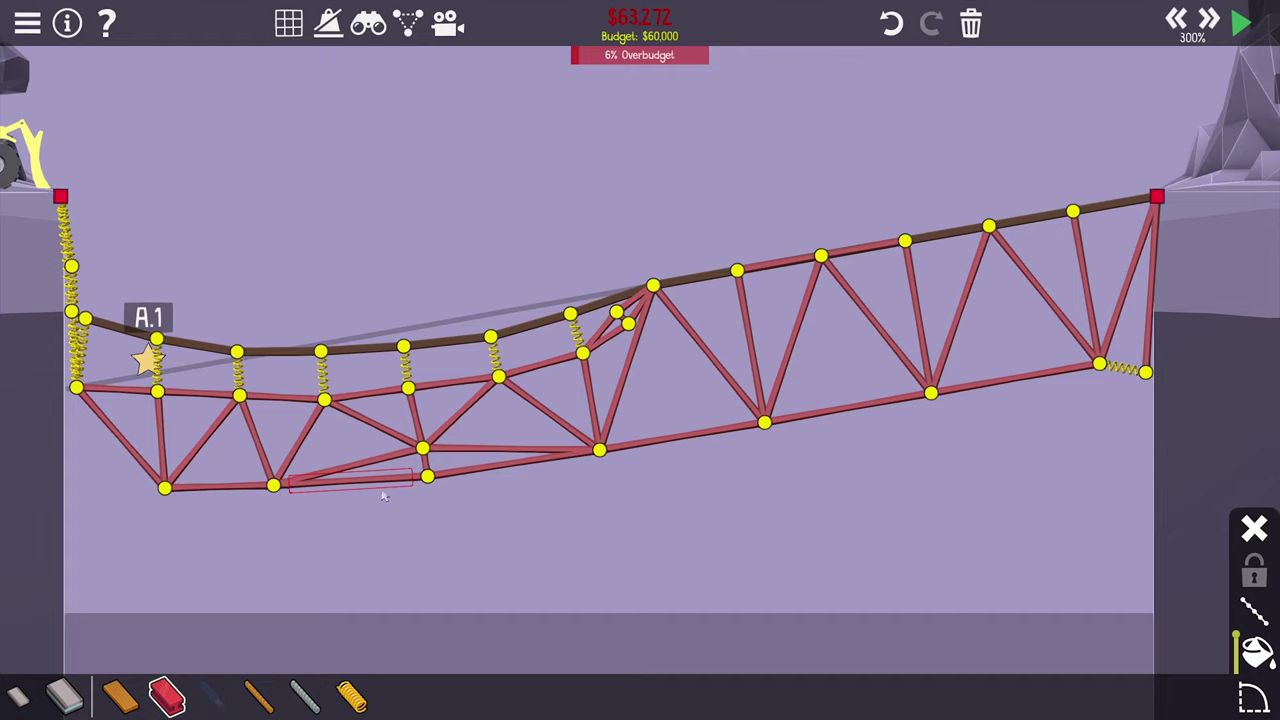
- Replace a bottom-chord member with road material selected, testing before and after
{"action": "key", "text": "space"}
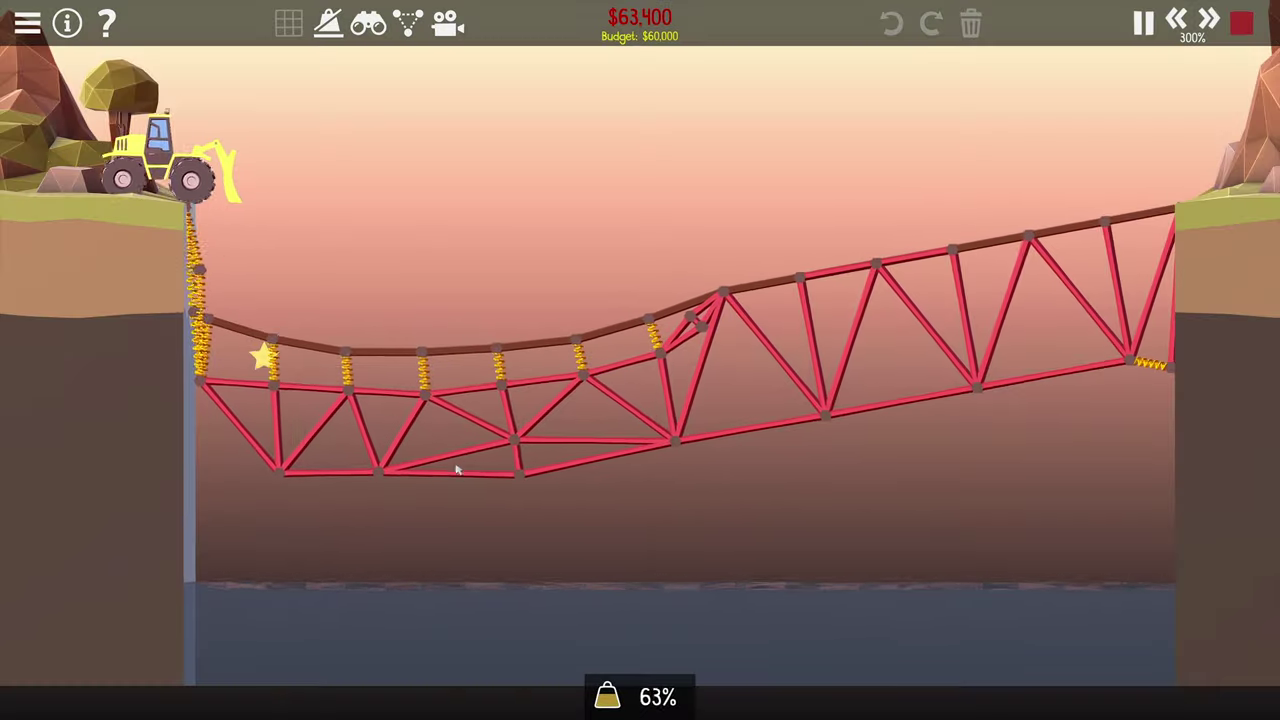
{"action": "key", "text": "space"}
{"action": "scroll", "coordinate": [600, 420], "scroll_direction": "up", "scroll_amount": 2}
{"action": "left_click", "coordinate": [70, 697]}
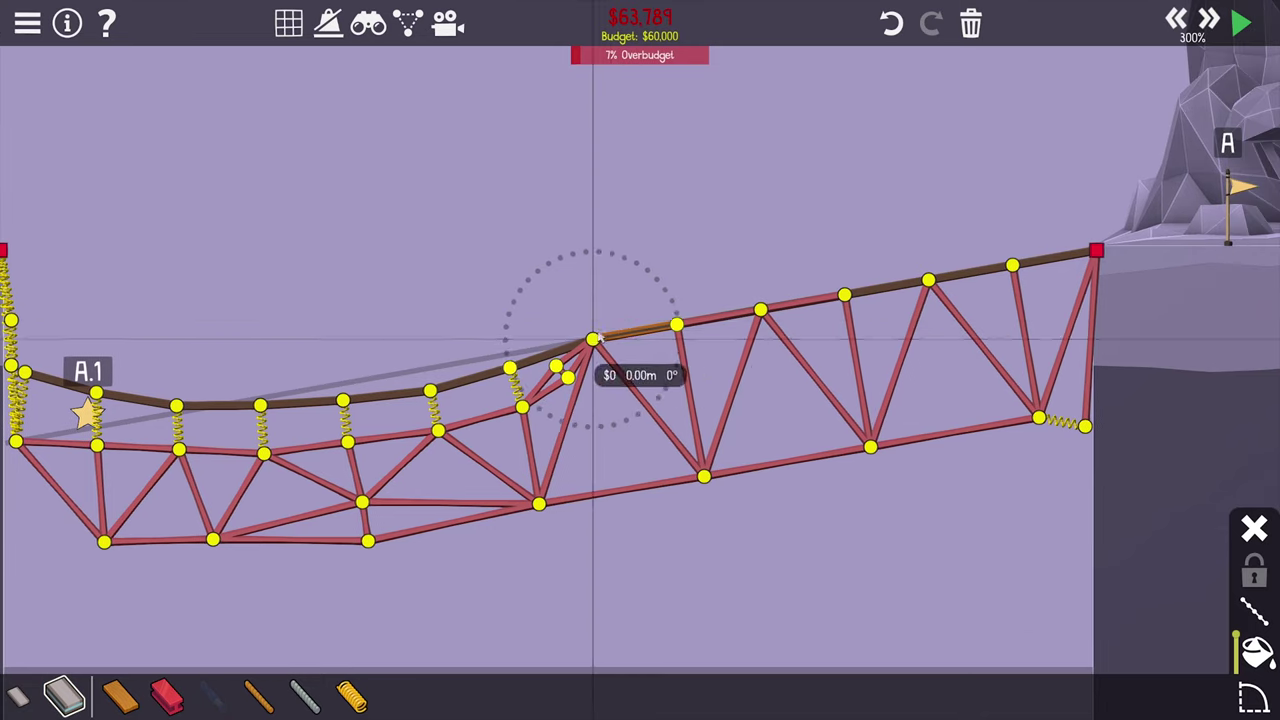
{"action": "key", "text": "space"}
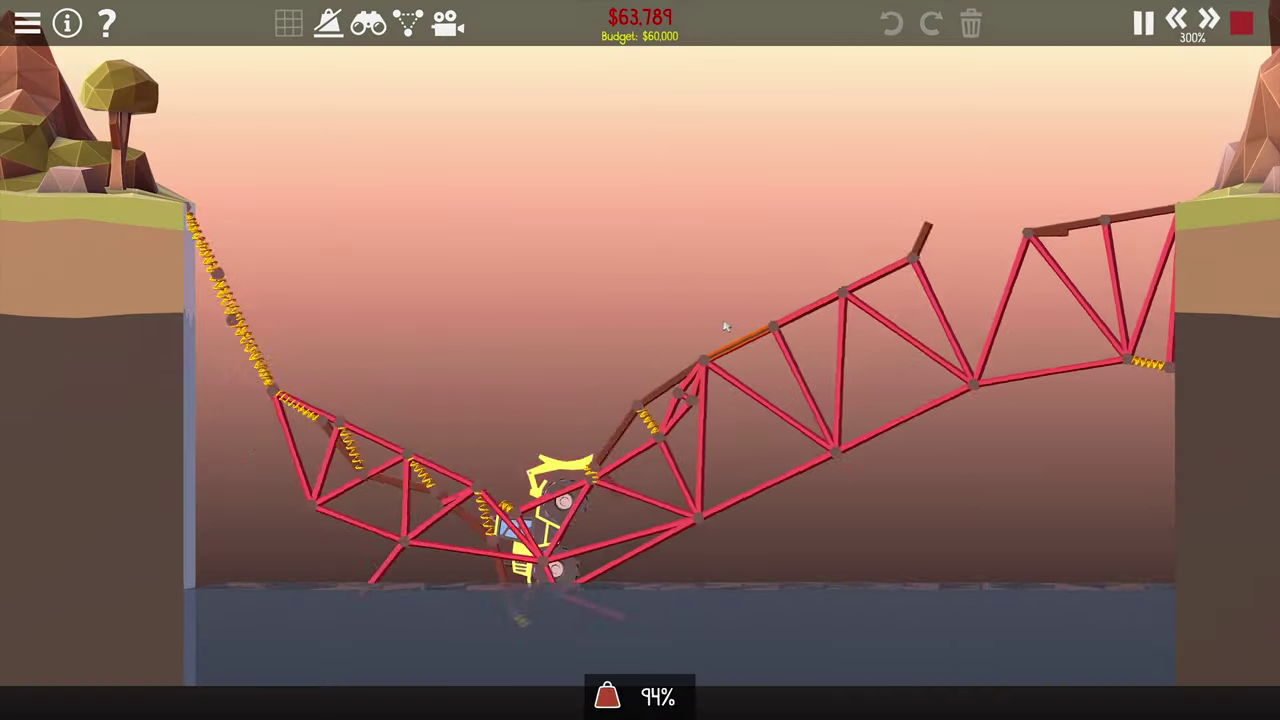
{"action": "key", "text": "space"}
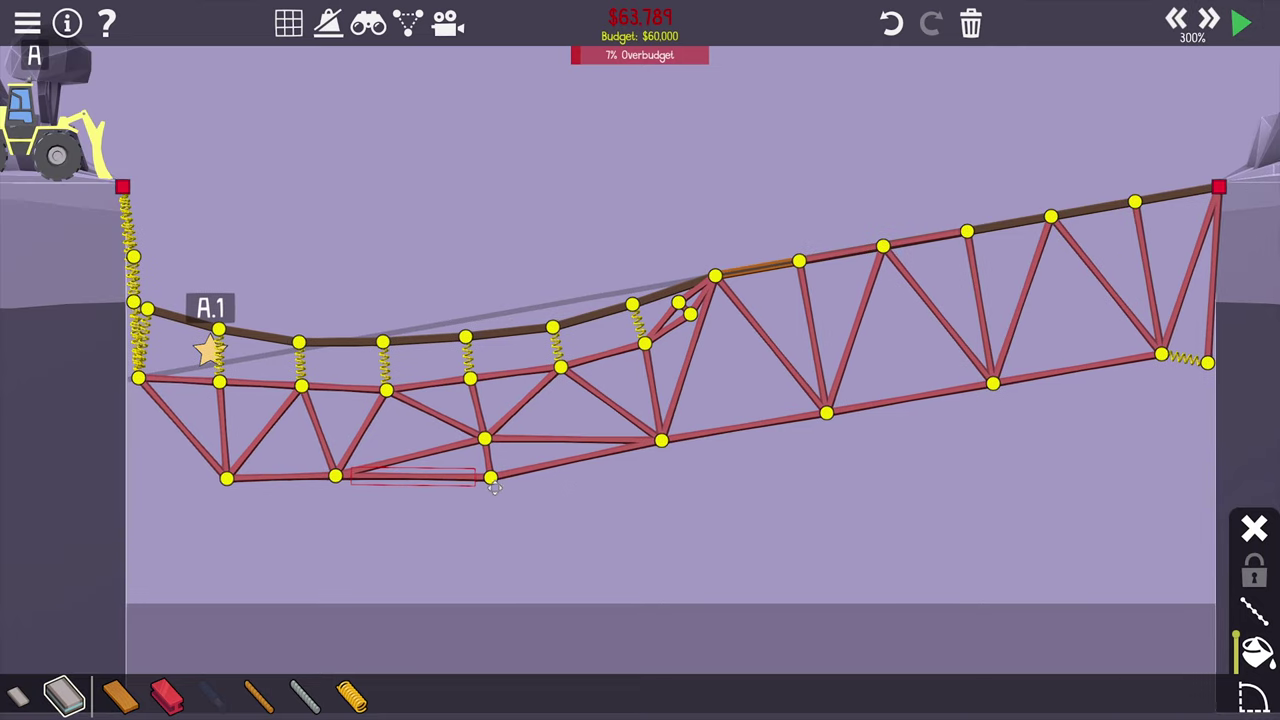
{"action": "left_click", "coordinate": [493, 483]}
{"action": "key", "text": "space"}
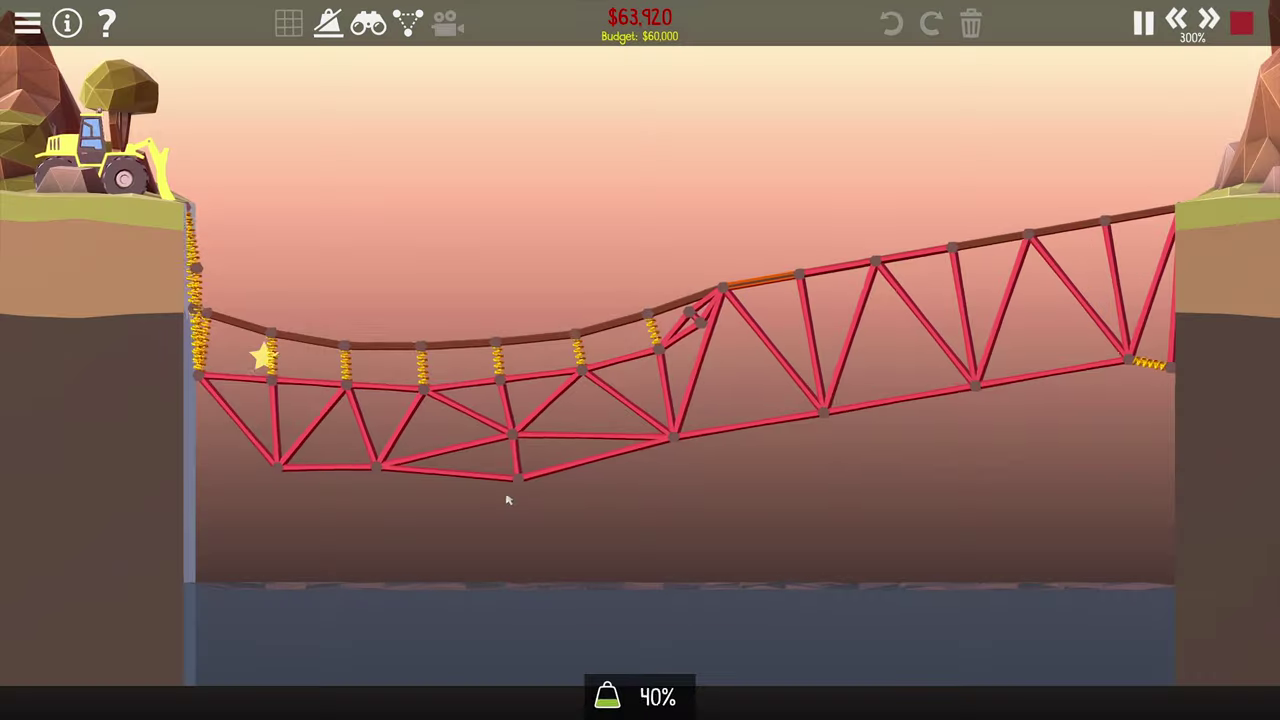
{"action": "key", "text": "space"}
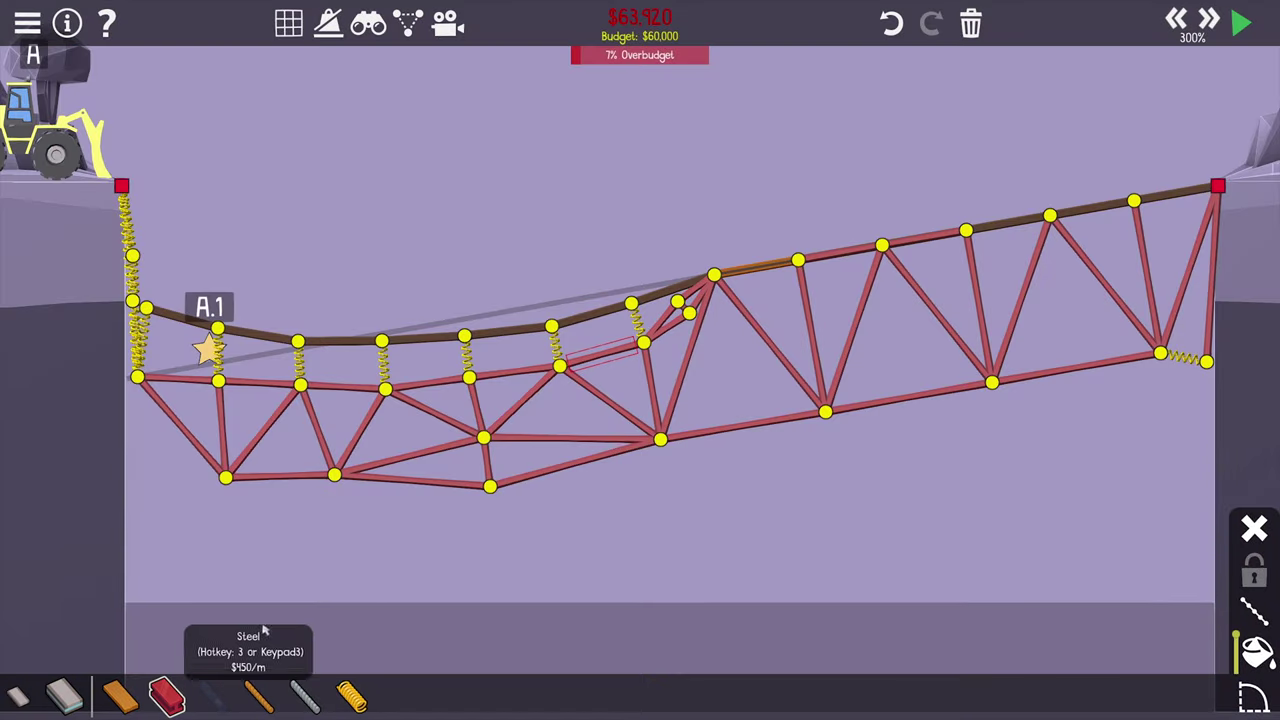
- Bring the left bank into view and run repeated tests, ending with a collapse into the water
{"action": "left_click_drag", "start_coordinate": [614, 356], "coordinate": [814, 396]}
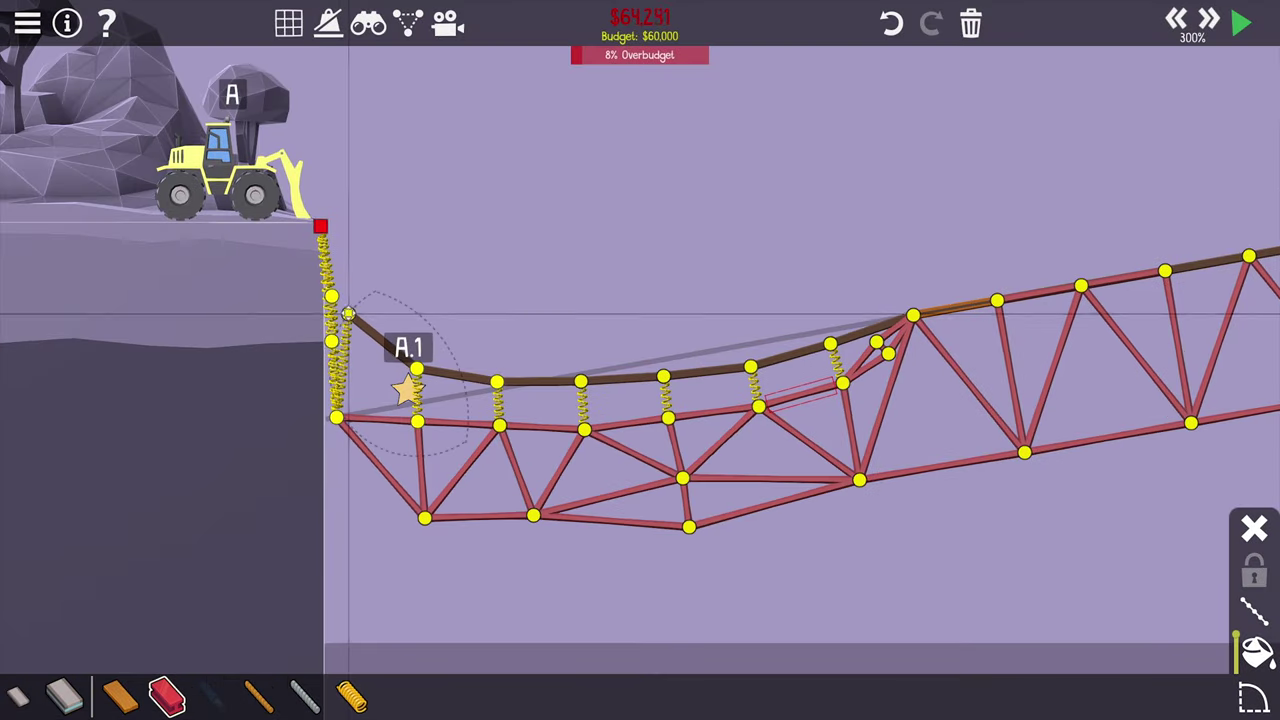
{"action": "key", "text": "space"}
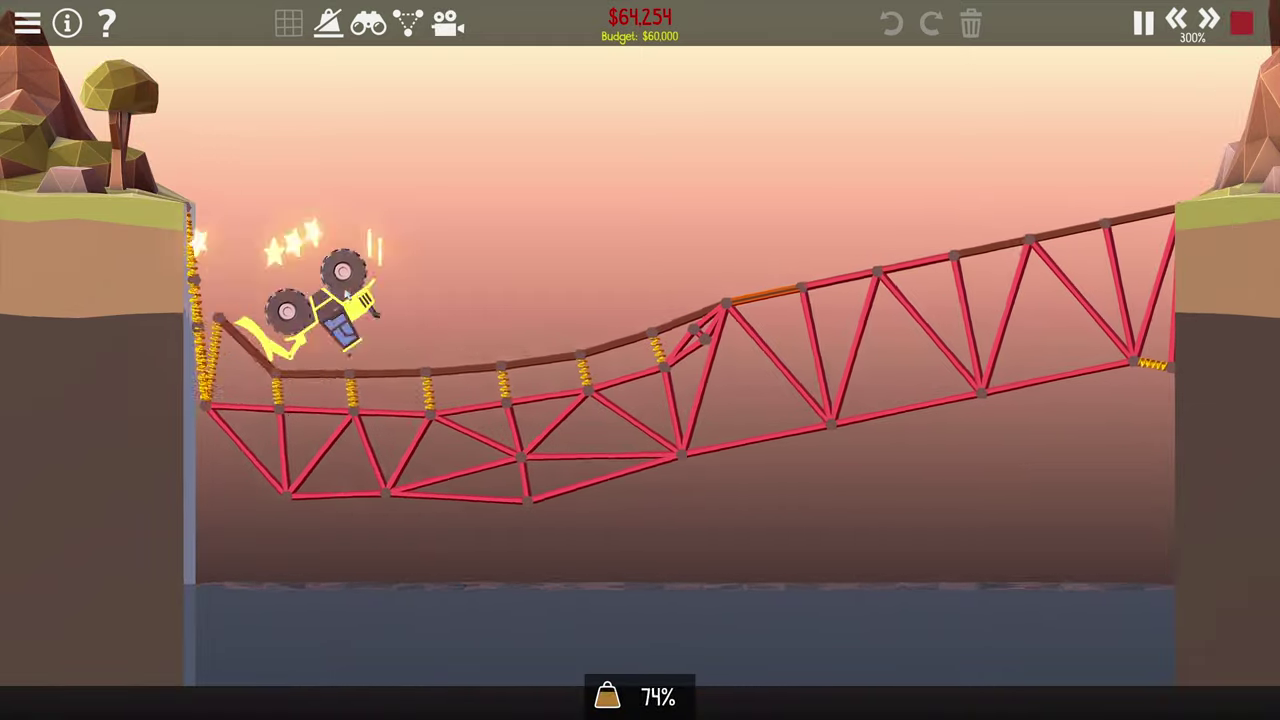
{"action": "key", "text": "space"}
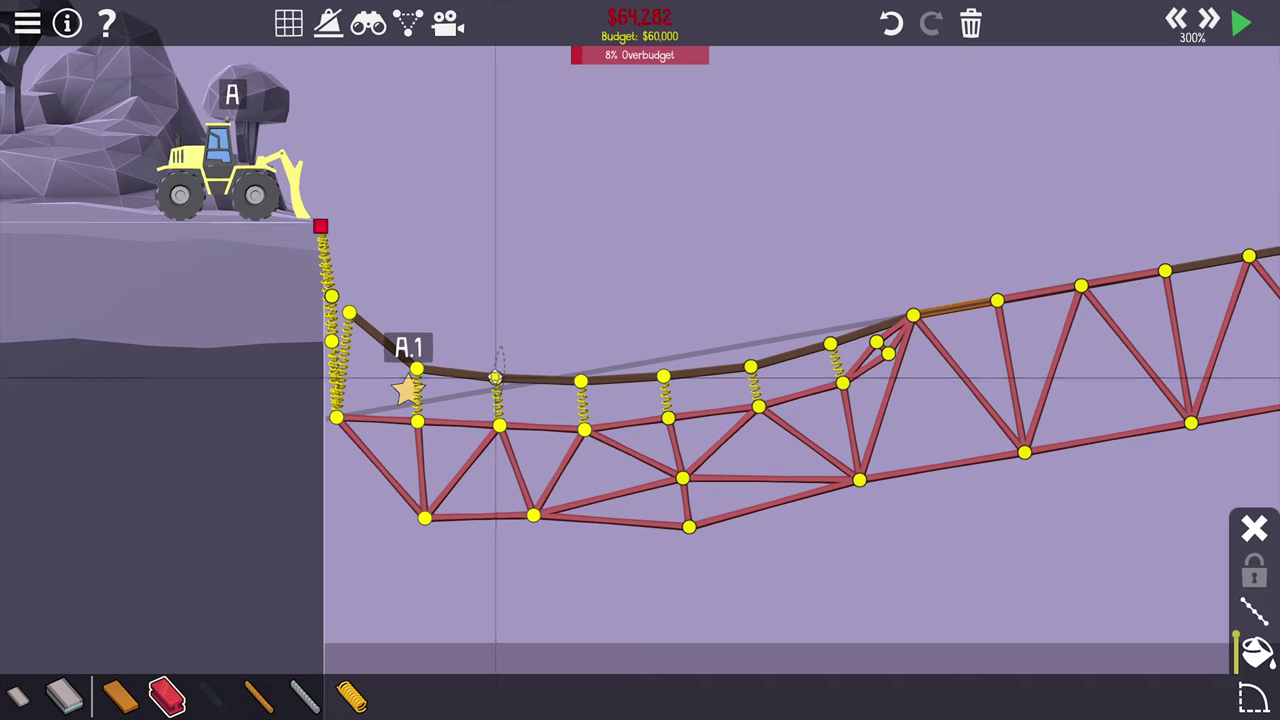
{"action": "key", "text": "space"}
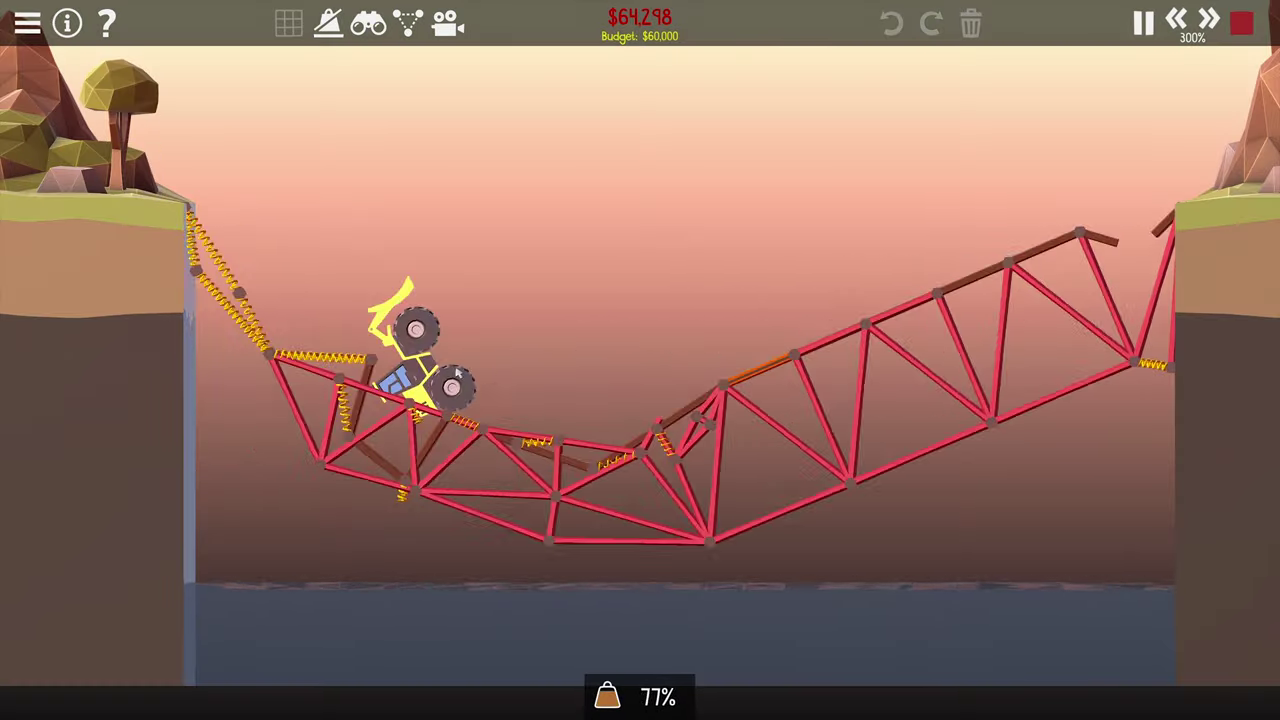
{"action": "key", "text": "space"}
{"action": "key", "text": "space"}
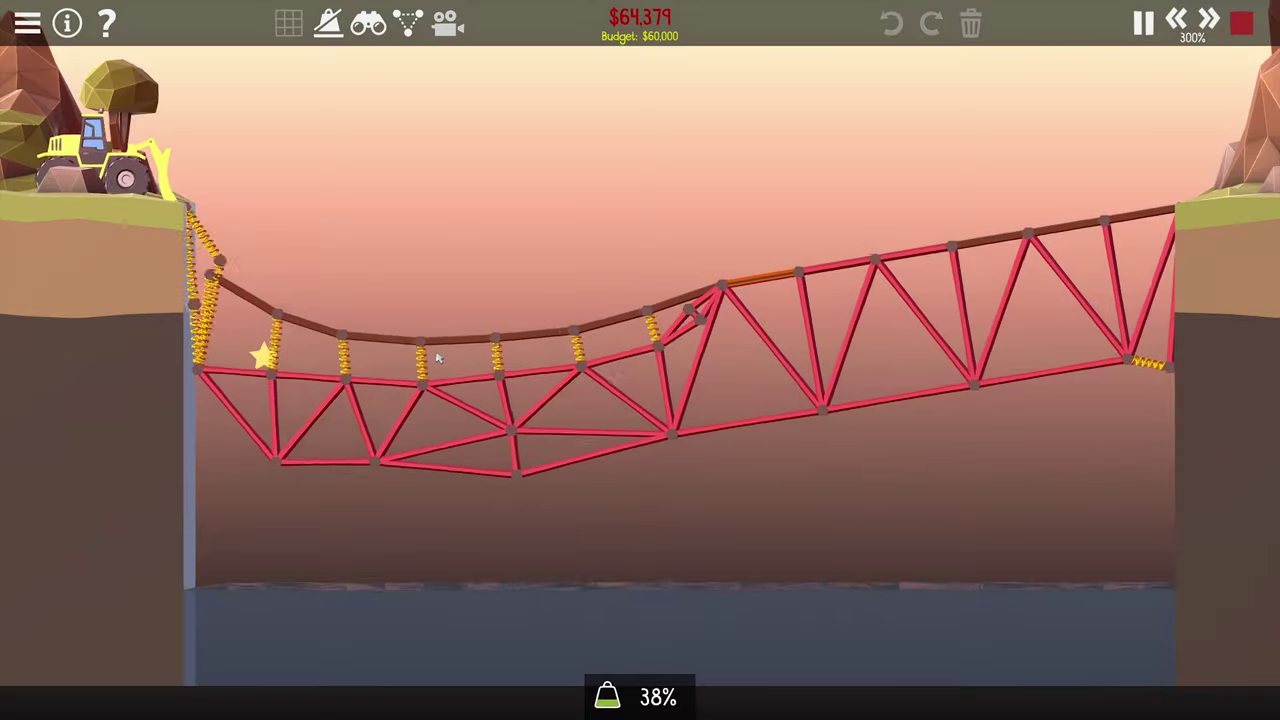
{"action": "key", "text": "space"}
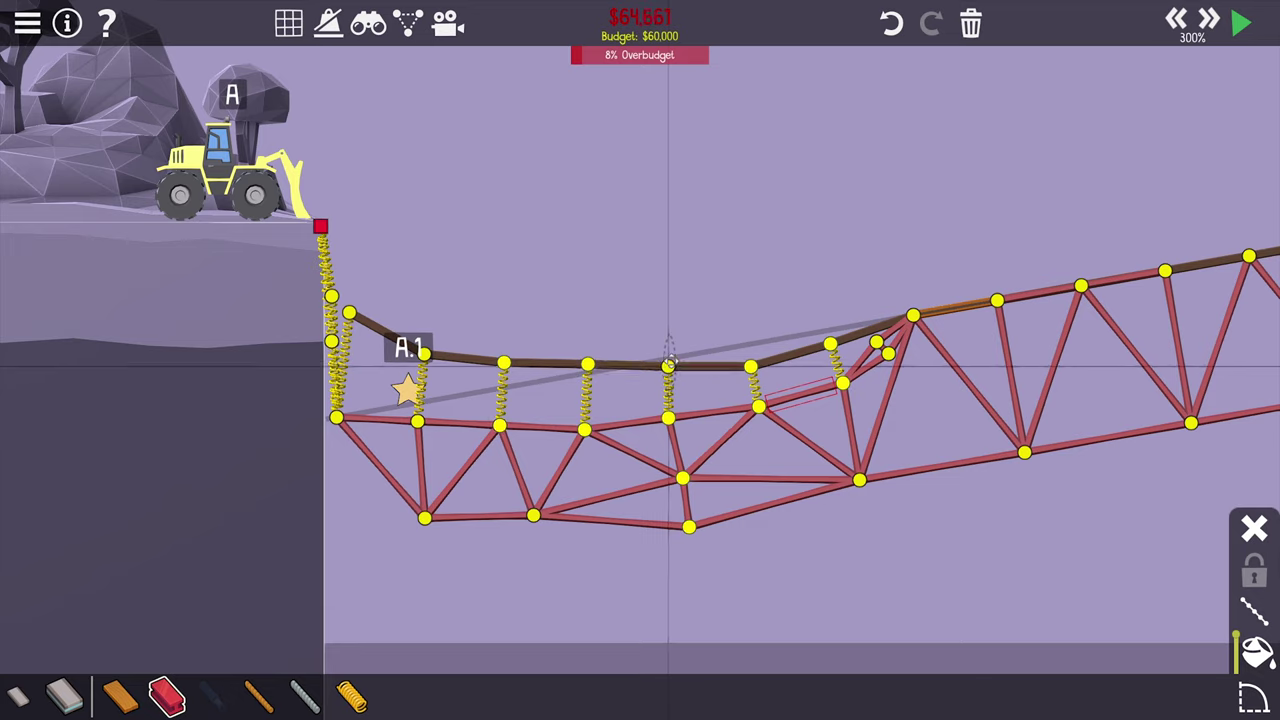
{"action": "key", "text": "space"}
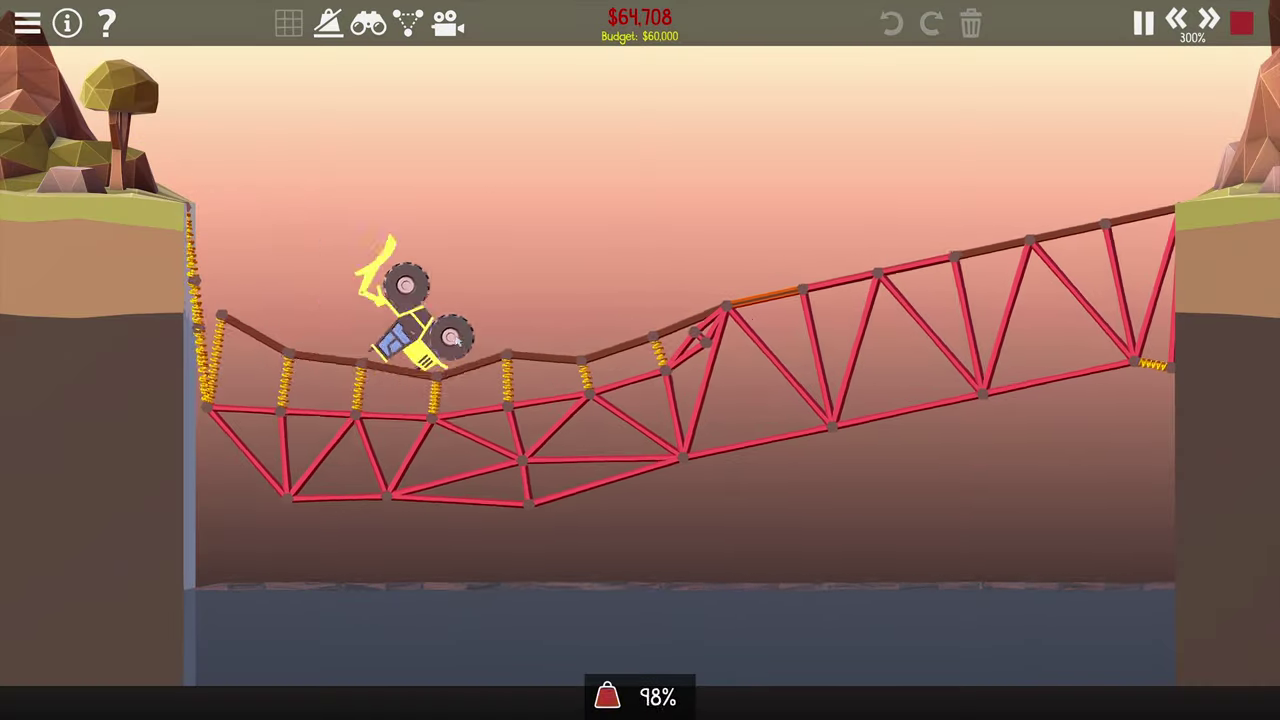
{"action": "key", "text": "space"}
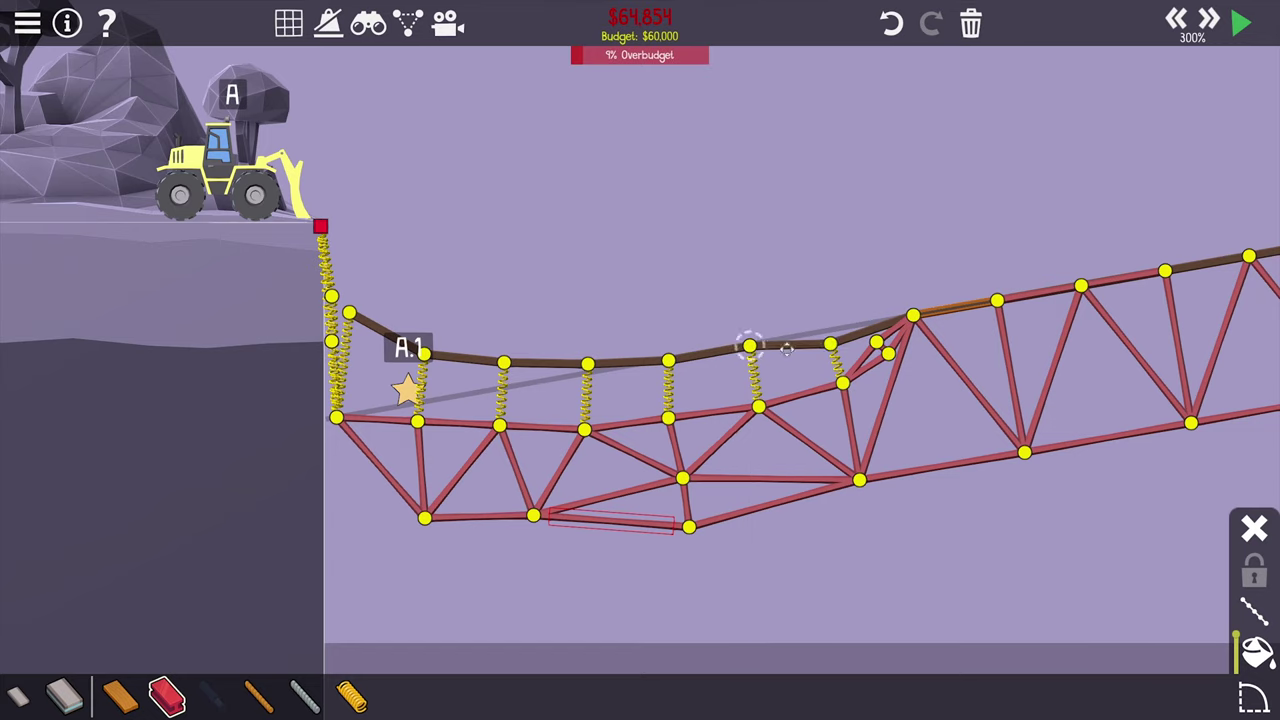
{"action": "key", "text": "space"}
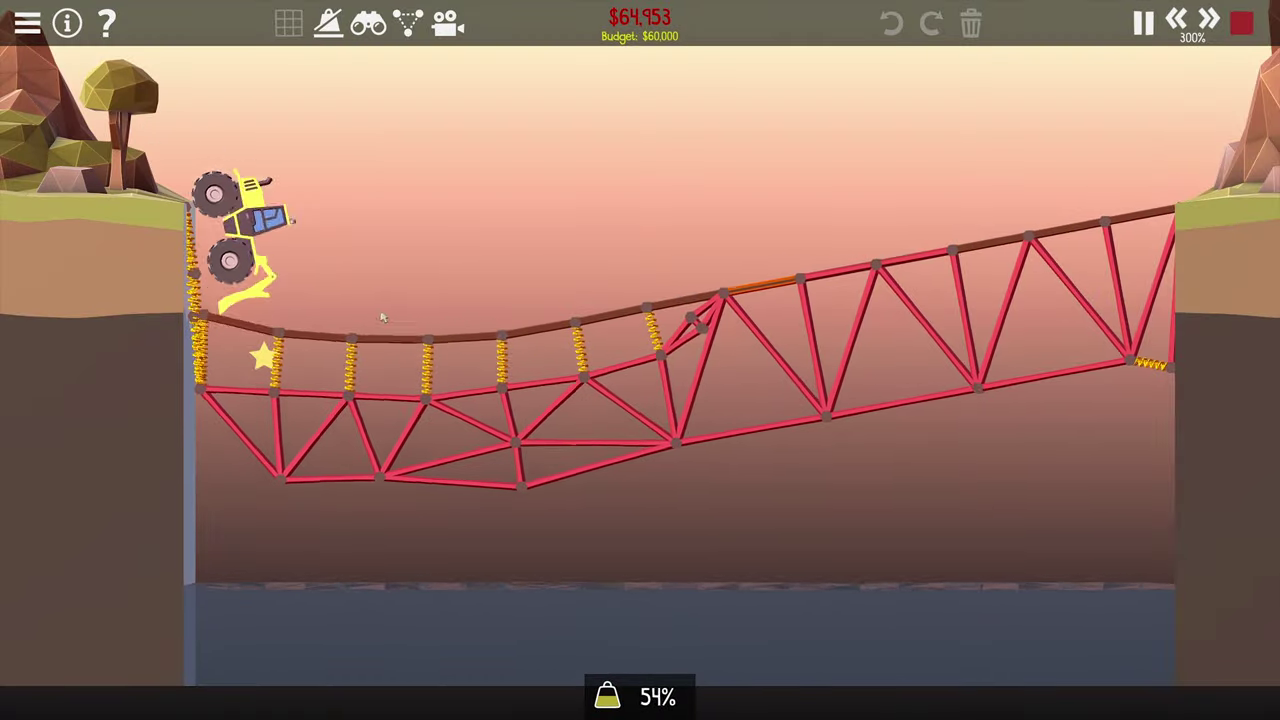
{"action": "key", "text": "space"}
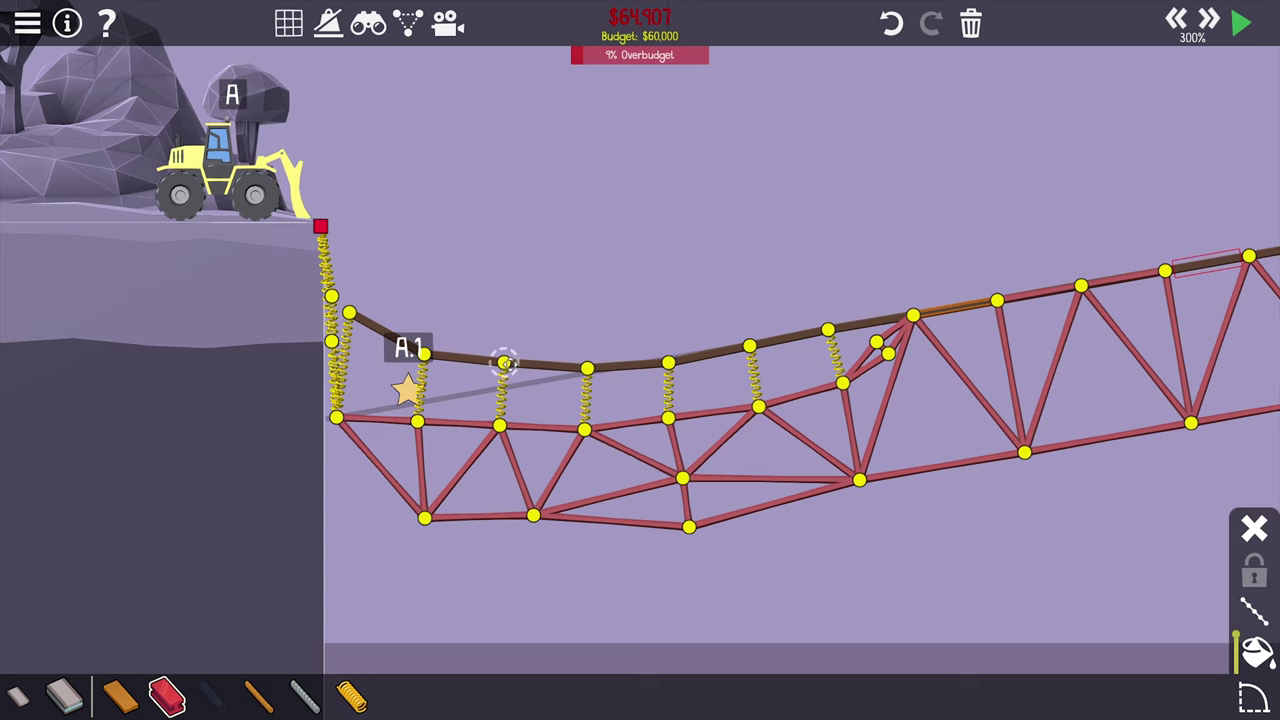
{"action": "key", "text": "space"}
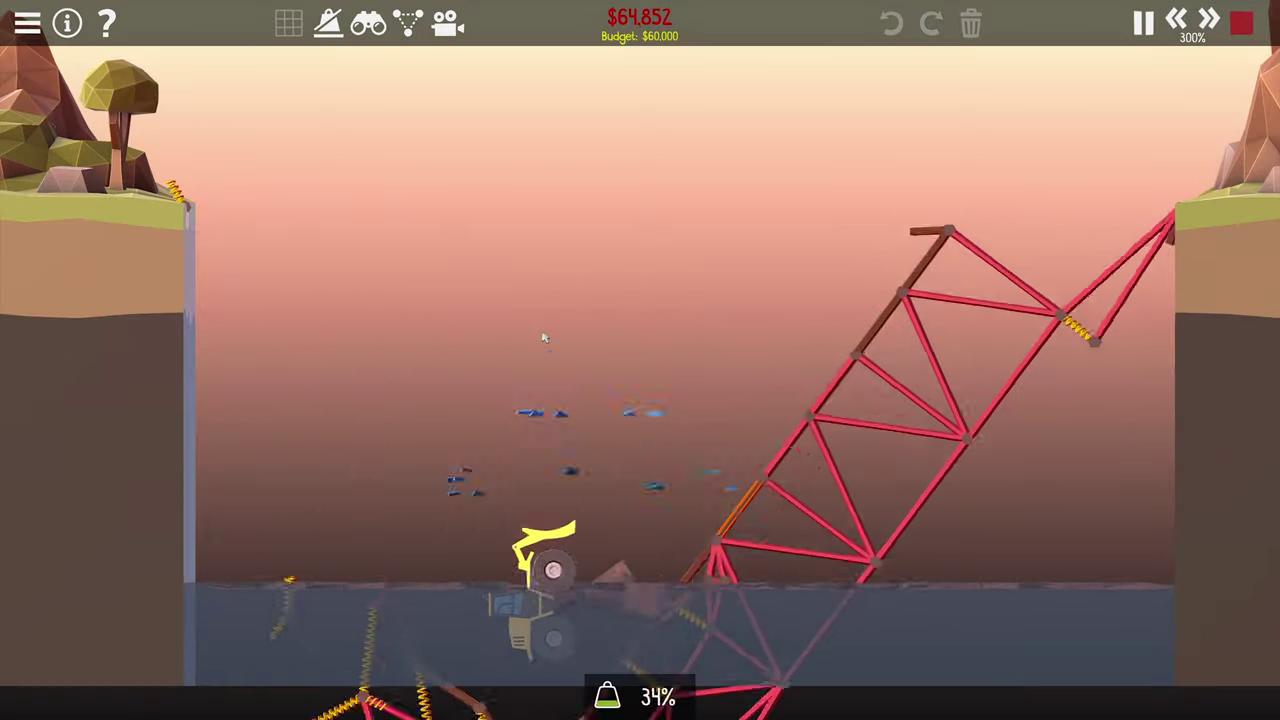
{"action": "key", "text": "space"}
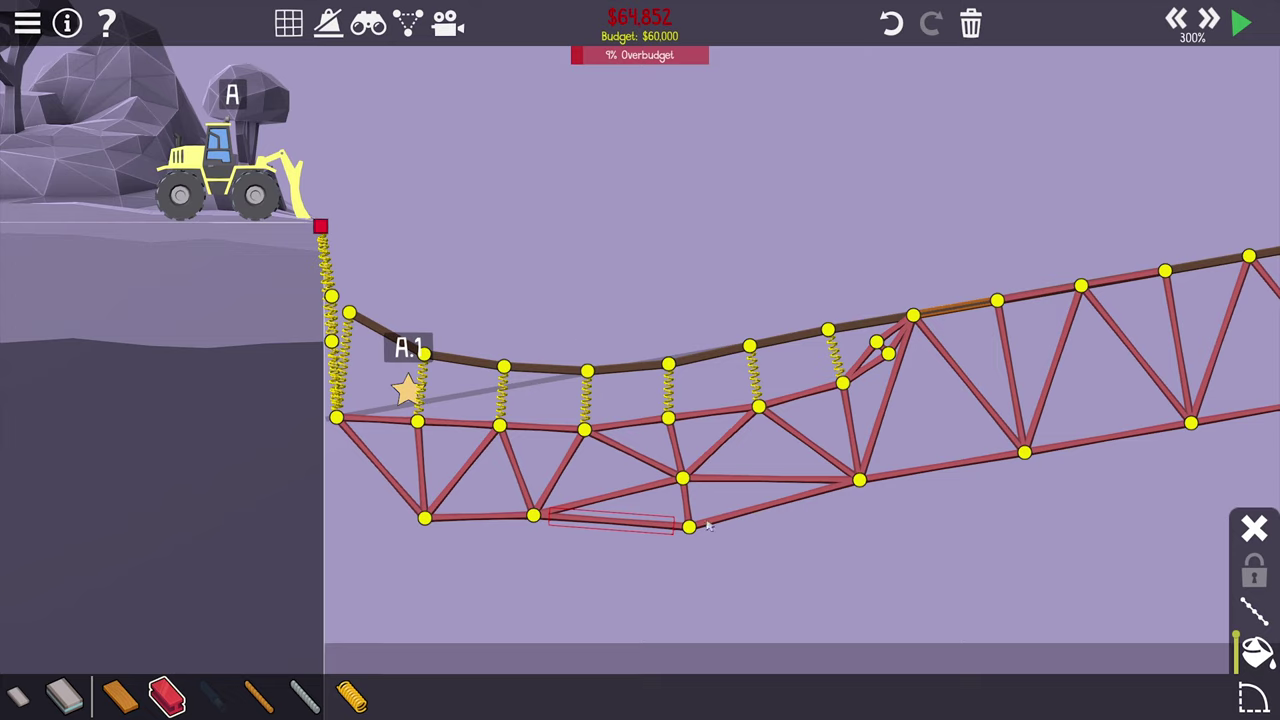
- Delete the two lower beams, raise the bottom joints to chord level and add a spring chord
{"action": "left_click_drag", "start_coordinate": [758, 522], "coordinate": [750, 520]}
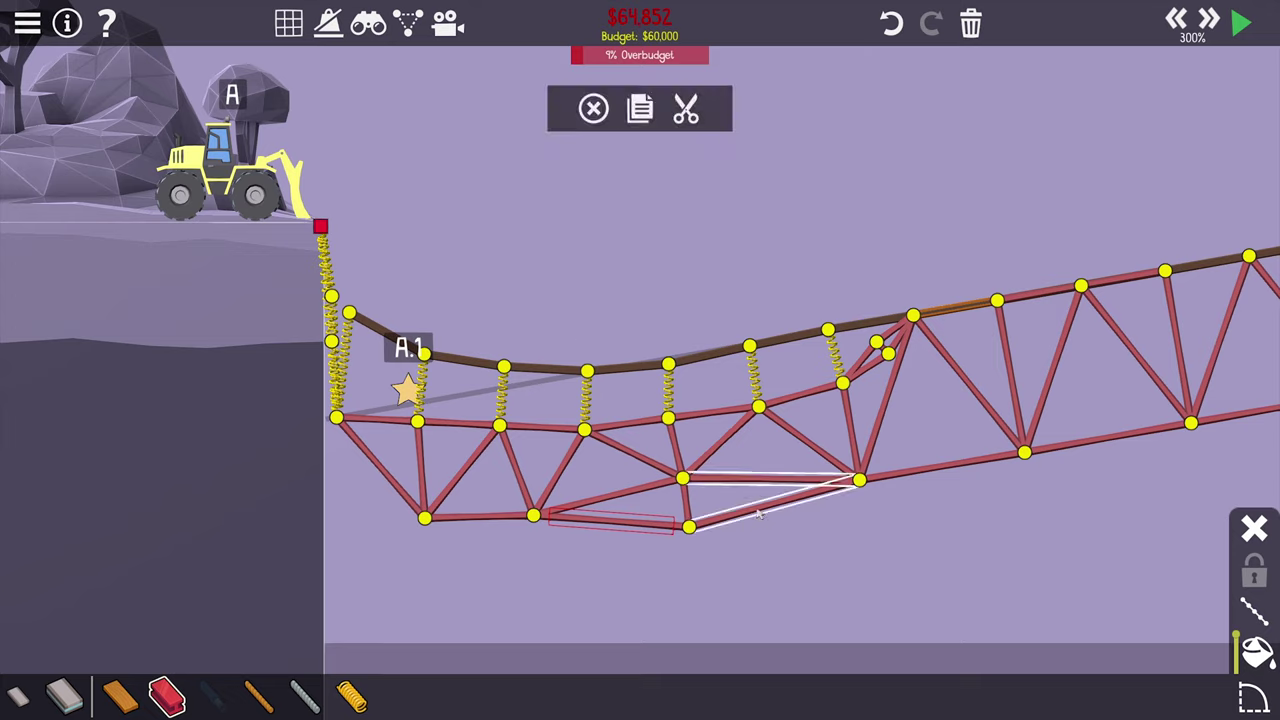
{"action": "key", "text": "Delete"}
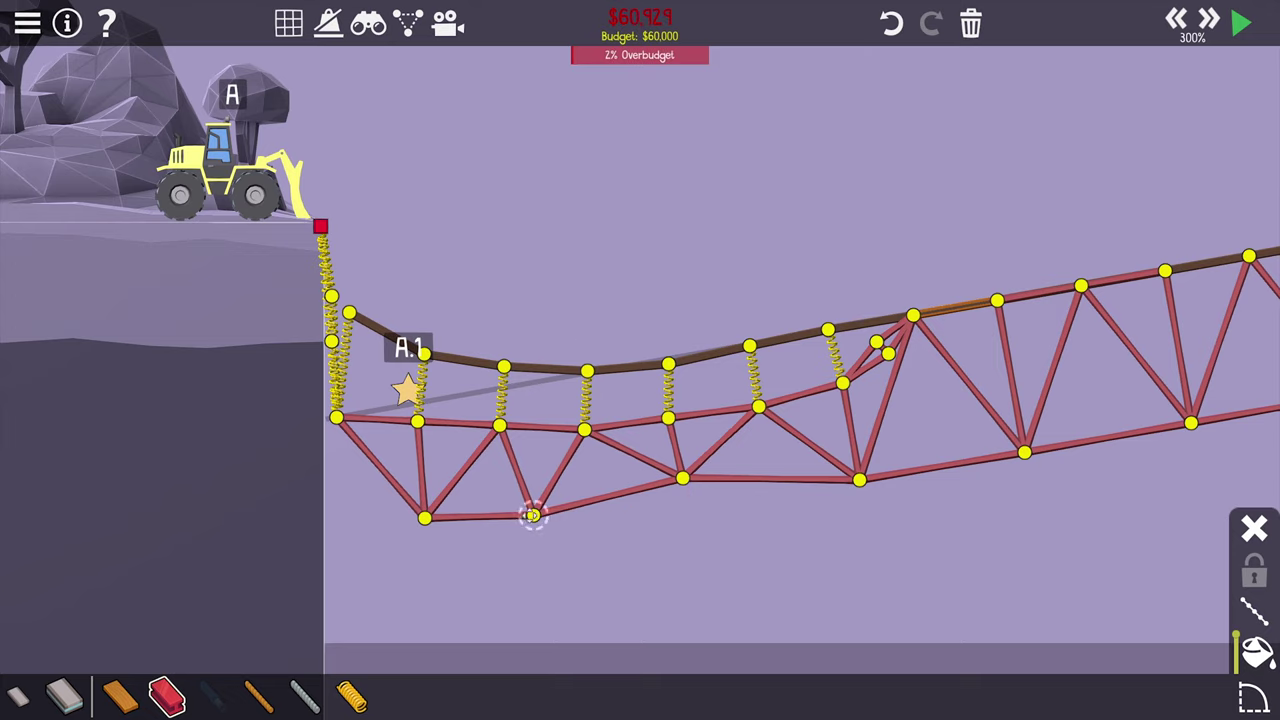
{"action": "left_click_drag", "start_coordinate": [533, 515], "coordinate": [551, 483]}
{"action": "left_click", "coordinate": [350, 695]}
{"action": "left_click", "coordinate": [681, 481]}
{"action": "left_click", "coordinate": [551, 483]}
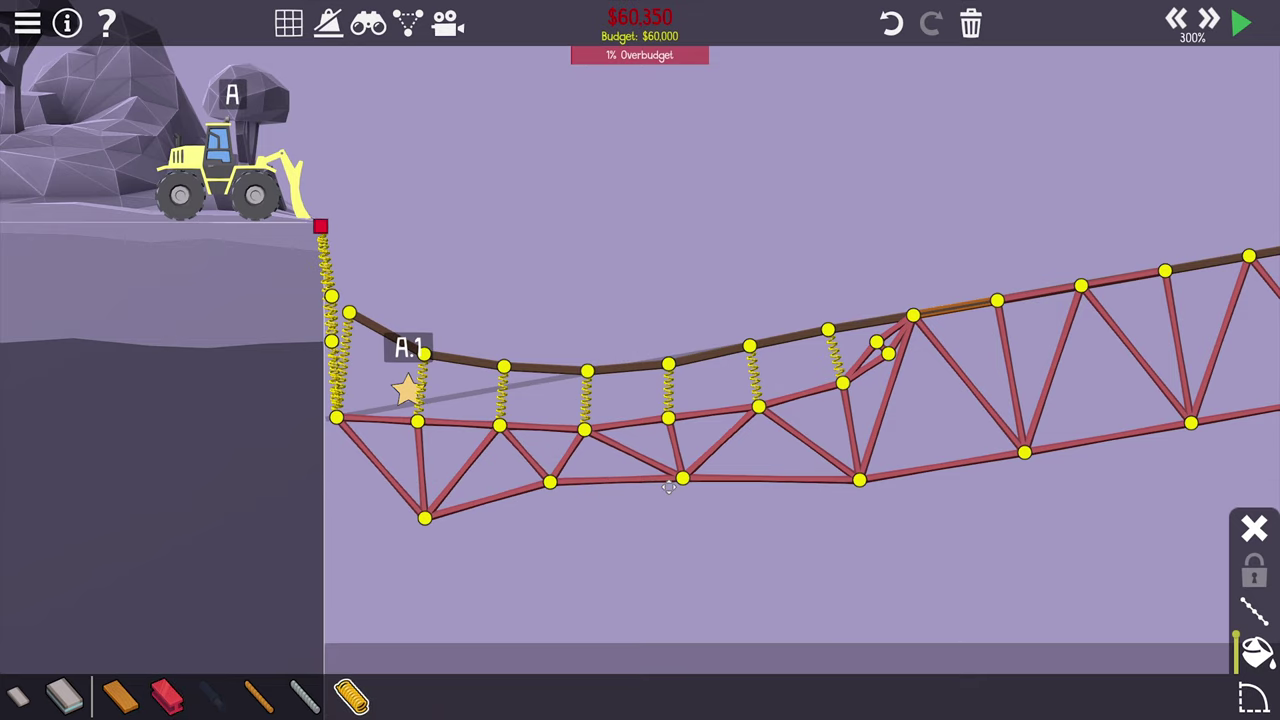
{"action": "left_click", "coordinate": [556, 483]}
{"action": "left_click_drag", "start_coordinate": [425, 517], "coordinate": [427, 483]}
- Test the bridge, then add a small steel brace beneath the spring and retest
{"action": "key", "text": "space"}
{"action": "key", "text": "space"}
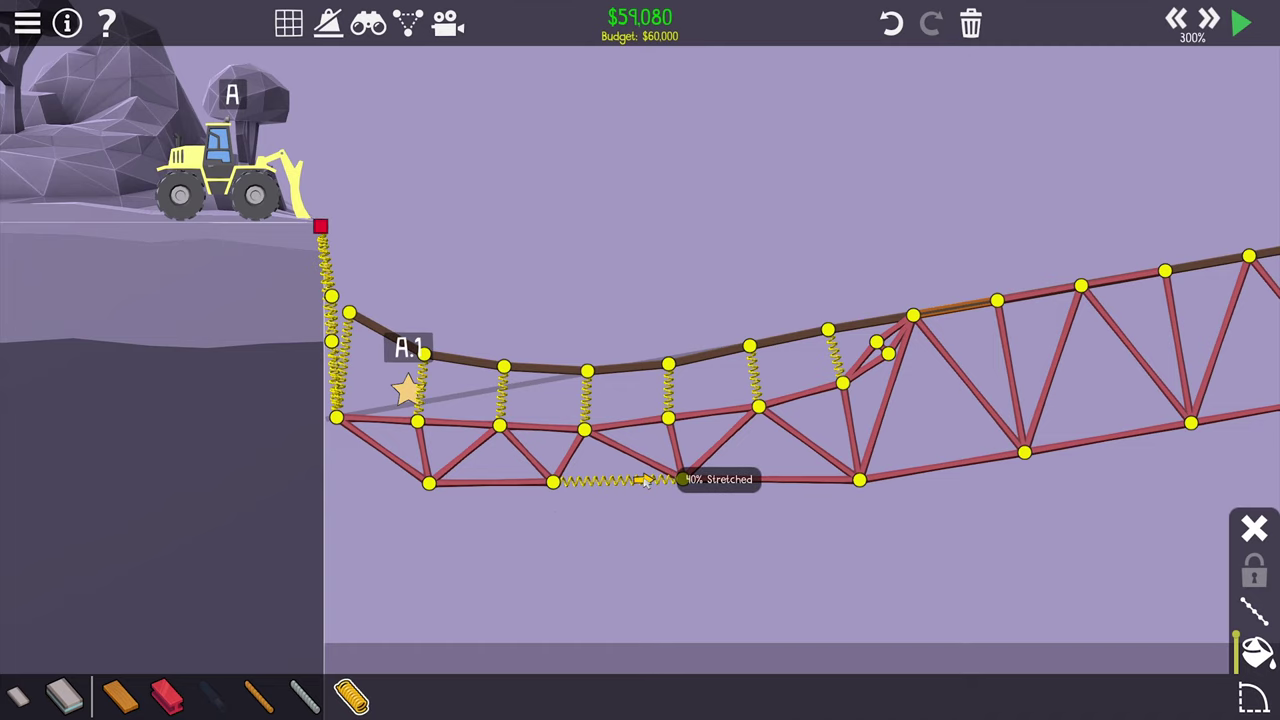
{"action": "key", "text": "space"}
{"action": "key", "text": "space"}
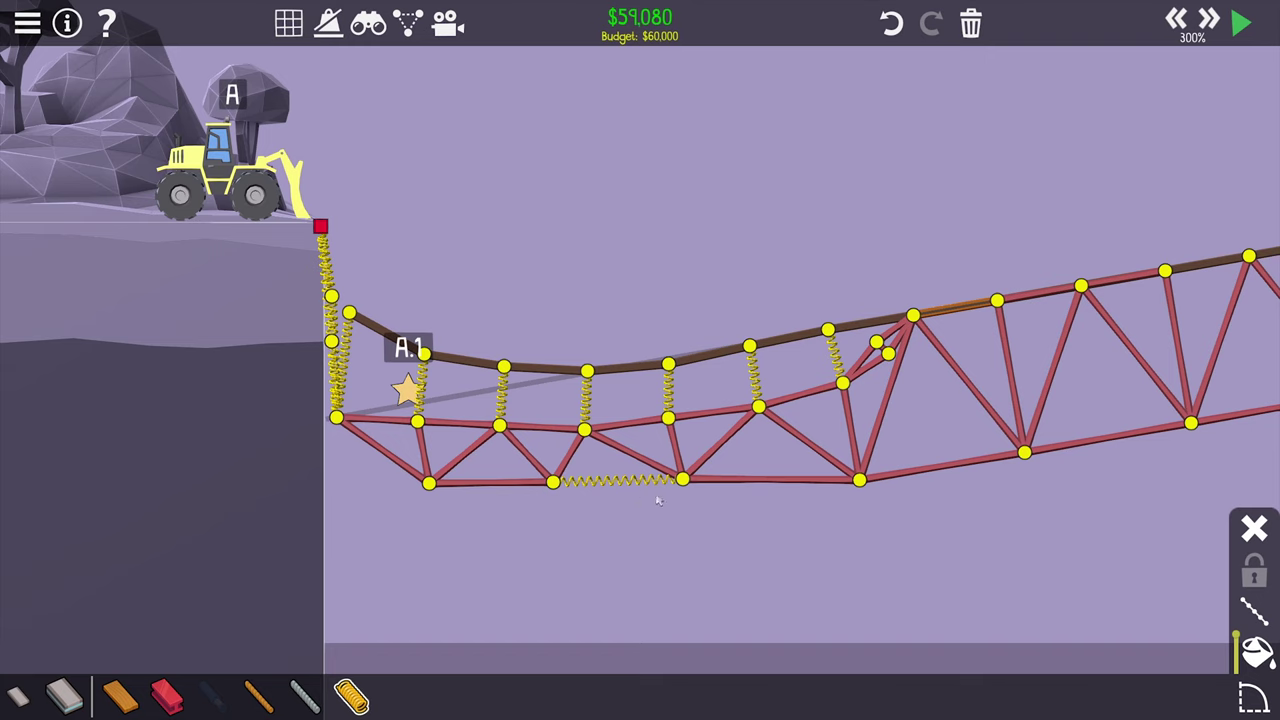
{"action": "left_click", "coordinate": [167, 695]}
{"action": "left_click", "coordinate": [553, 483]}
{"action": "left_click", "coordinate": [620, 493]}
{"action": "left_click", "coordinate": [681, 480]}
{"action": "left_click", "coordinate": [620, 471]}
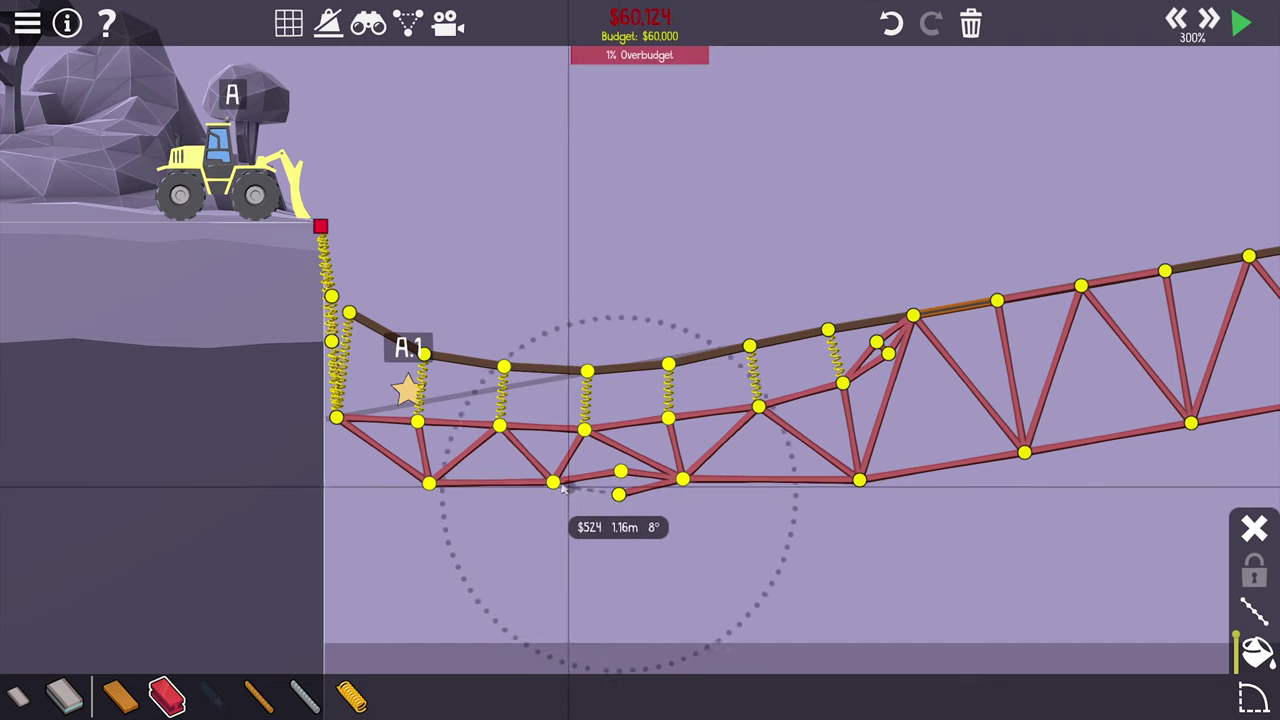
{"action": "left_click", "coordinate": [553, 483]}
{"action": "left_click", "coordinate": [352, 695]}
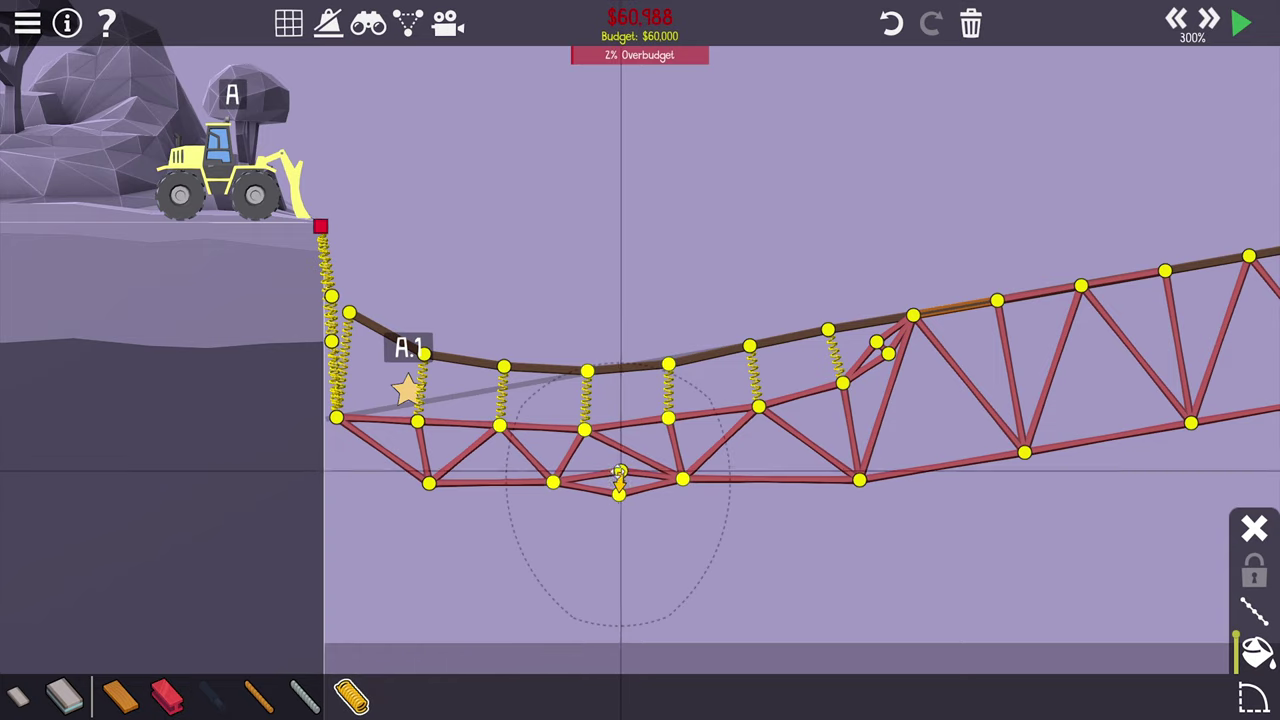
{"action": "key", "text": "space"}
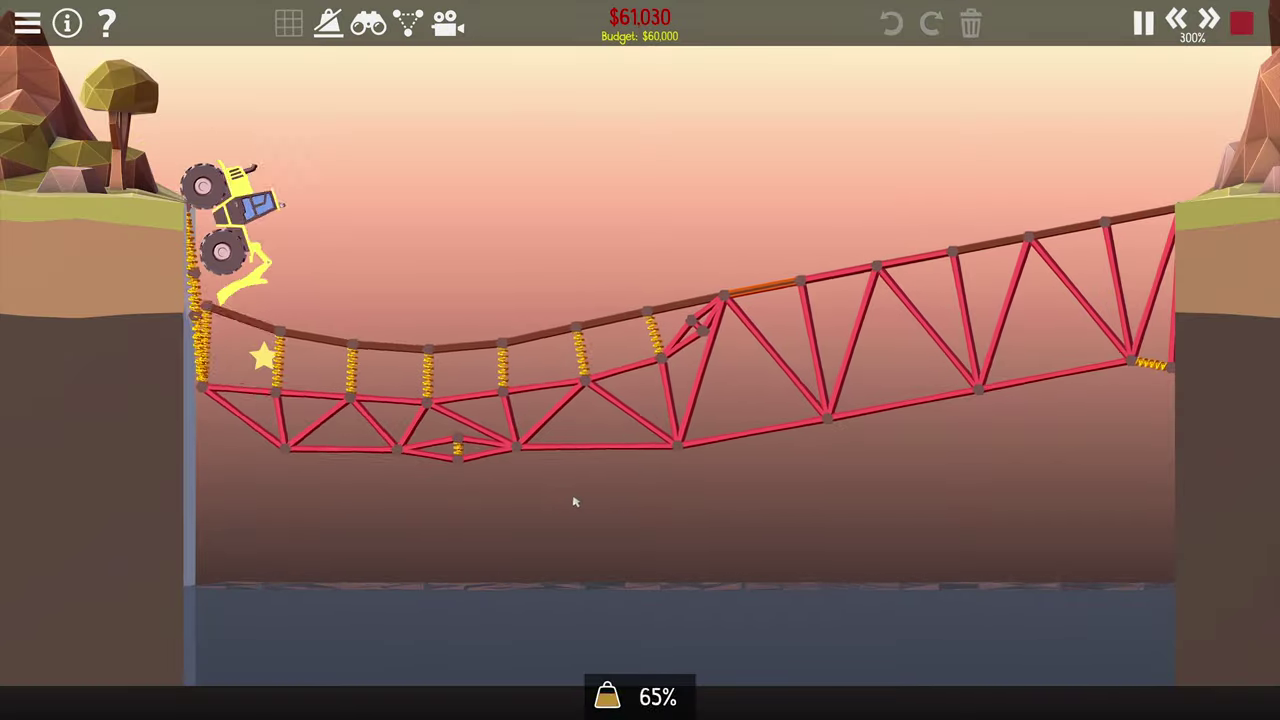
- Run quick tests, then draw a short steel member from a deck joint and delete it
{"action": "key", "text": "space"}
{"action": "key", "text": "d"}
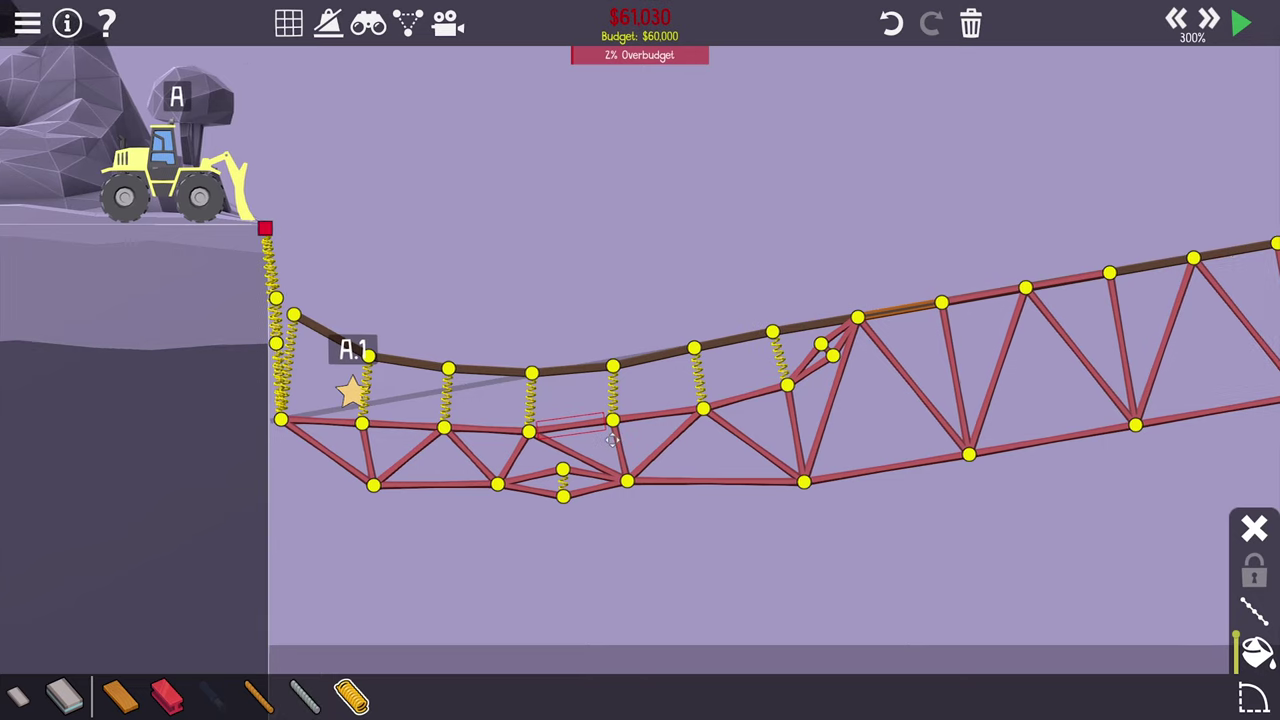
{"action": "key", "text": "space"}
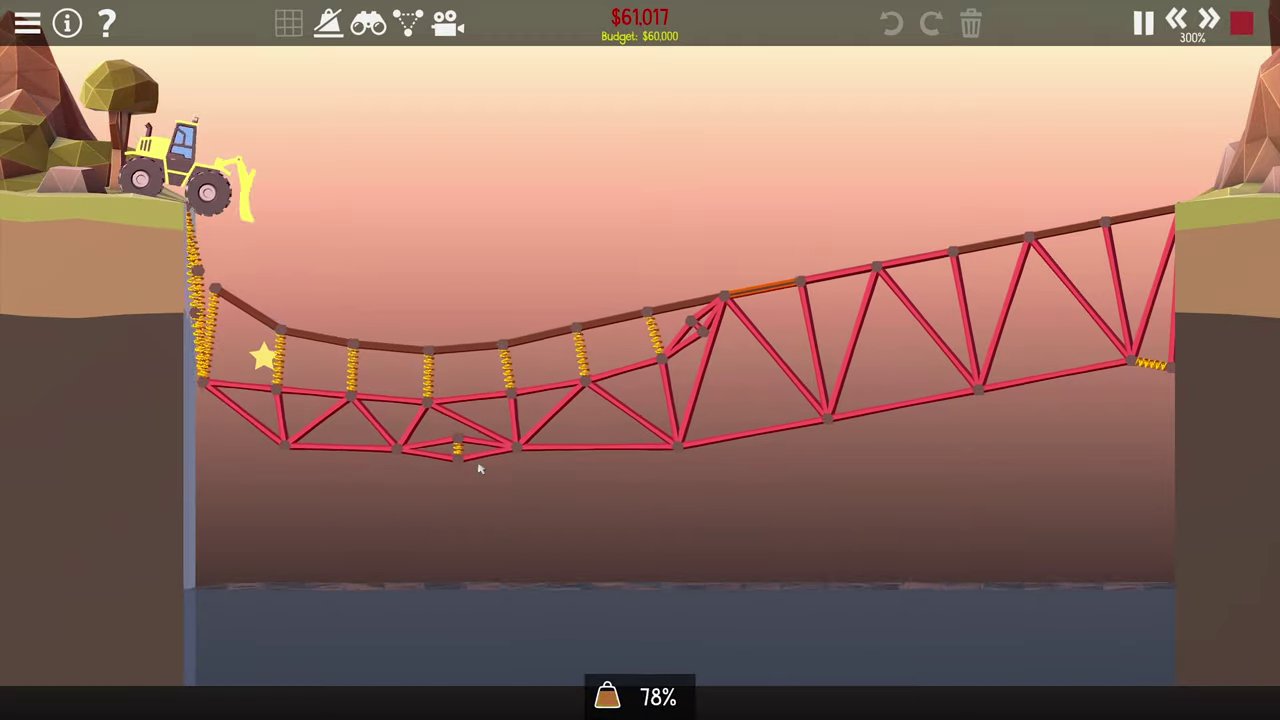
{"action": "key", "text": "space"}
{"action": "key", "text": "space"}
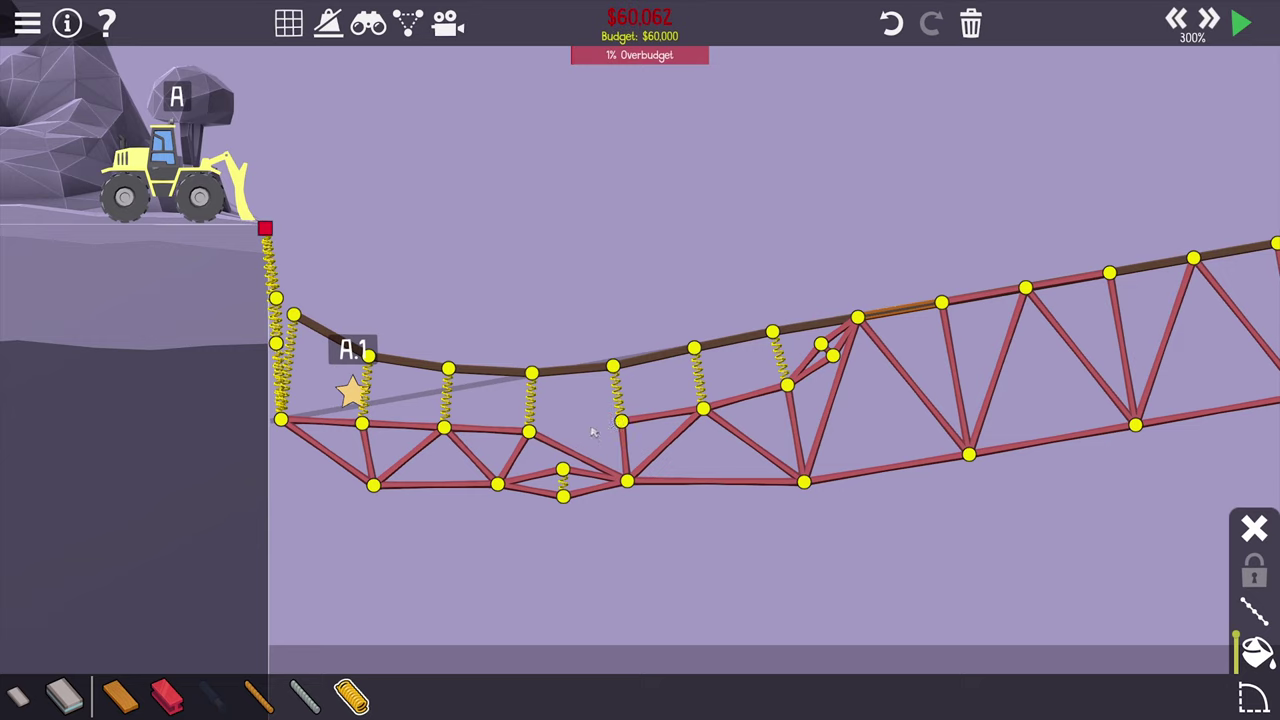
{"action": "left_click_drag", "start_coordinate": [597, 422], "coordinate": [573, 416]}
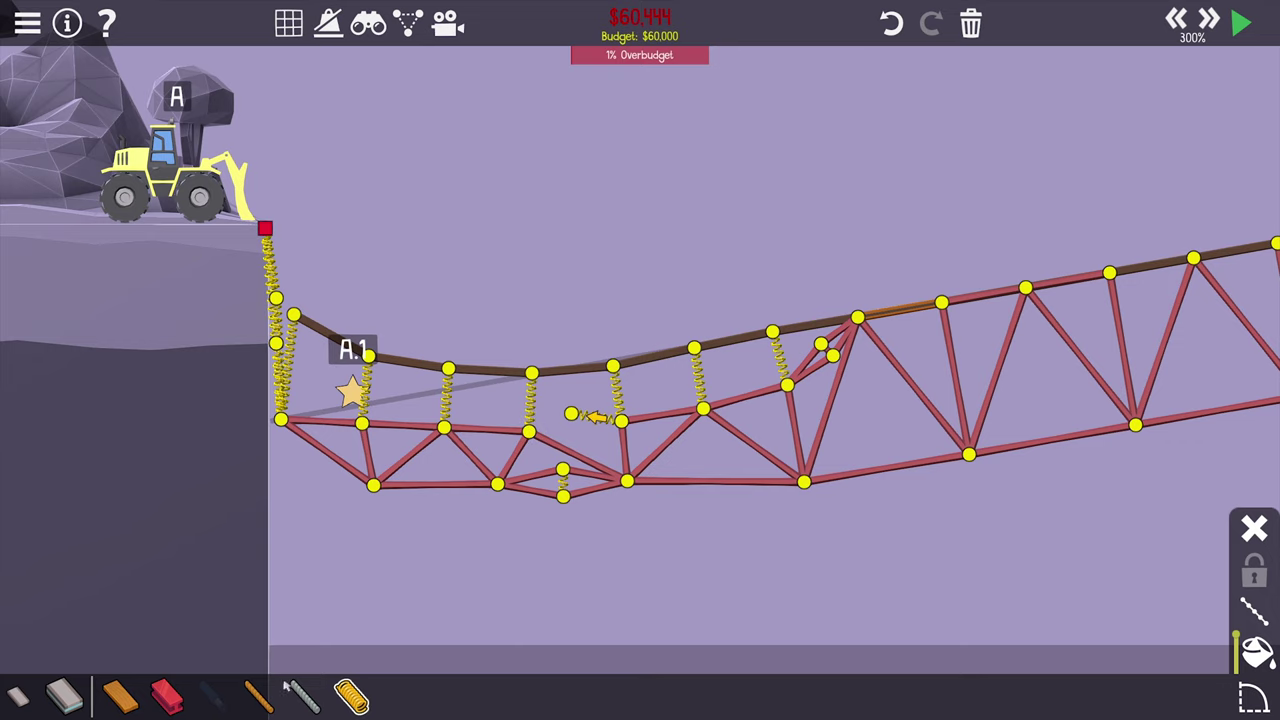
{"action": "left_click", "coordinate": [167, 695]}
{"action": "scroll", "coordinate": [600, 420], "scroll_direction": "up", "scroll_amount": 2}
{"action": "left_click_drag", "start_coordinate": [620, 423], "coordinate": [558, 436]}
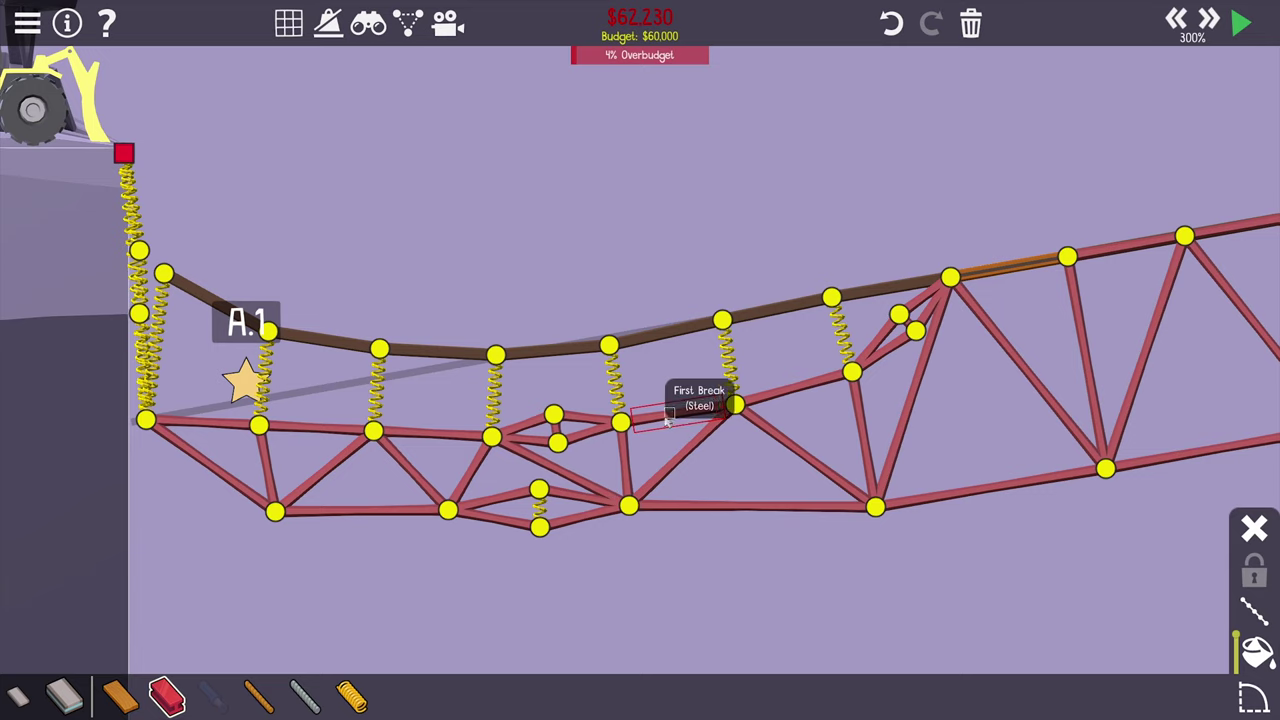
{"action": "left_click", "coordinate": [668, 420]}
{"action": "key", "text": "Delete"}
- Copy the small diamond bracing into the left truss and start a test run
{"action": "left_click_drag", "start_coordinate": [520, 405], "coordinate": [600, 455]}
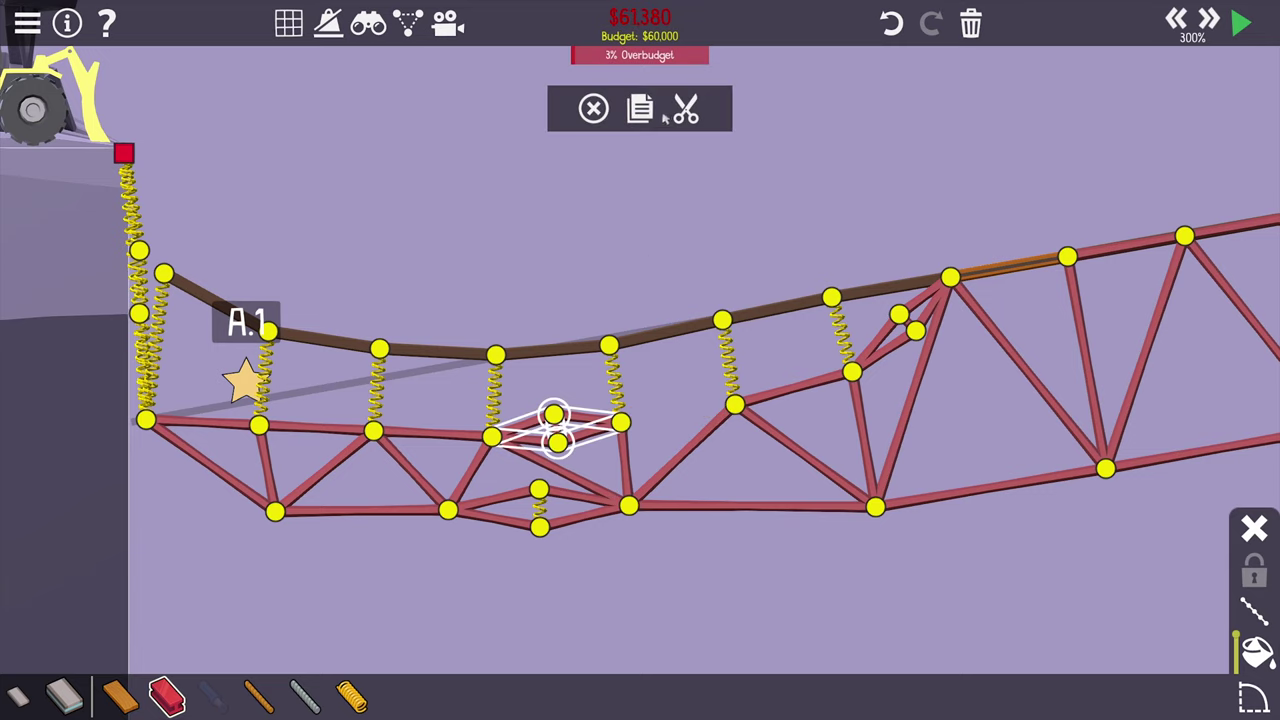
{"action": "left_click", "coordinate": [682, 415]}
{"action": "left_click", "coordinate": [735, 405]}
{"action": "left_click", "coordinate": [740, 445]}
{"action": "key", "text": "space"}
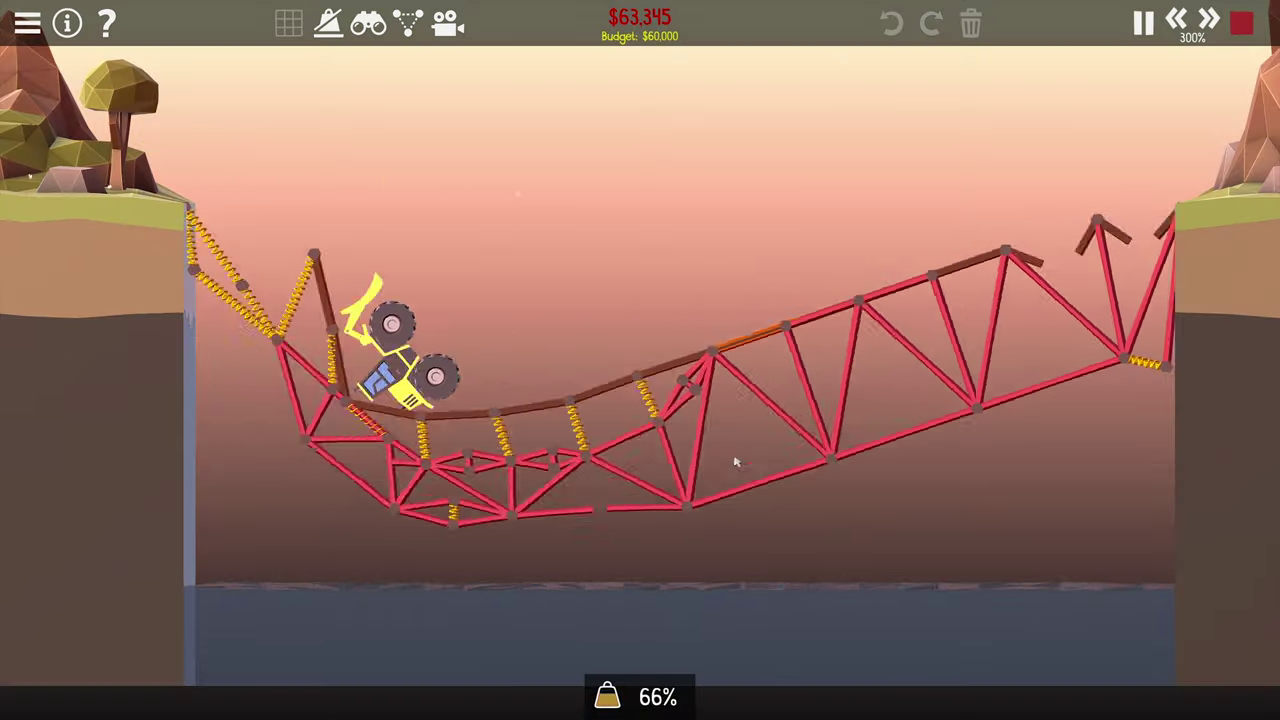
- Remove a bottom truss member and the right-end spring and post
{"action": "key", "text": "space"}
{"action": "scroll", "coordinate": [773, 447], "scroll_direction": "up", "scroll_amount": 2}
{"action": "scroll", "coordinate": [630, 478], "scroll_direction": "up", "scroll_amount": 2}
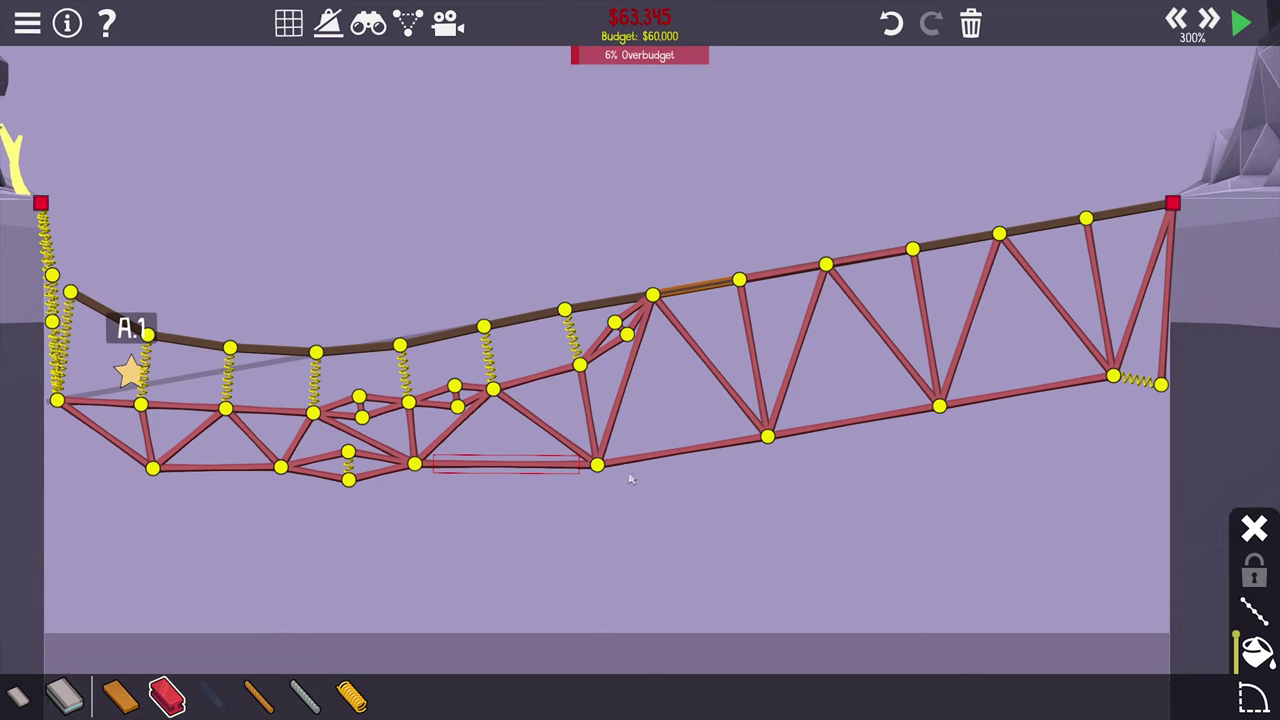
{"action": "right_click", "coordinate": [597, 462]}
{"action": "left_click_drag", "start_coordinate": [800, 510], "coordinate": [852, 505]}
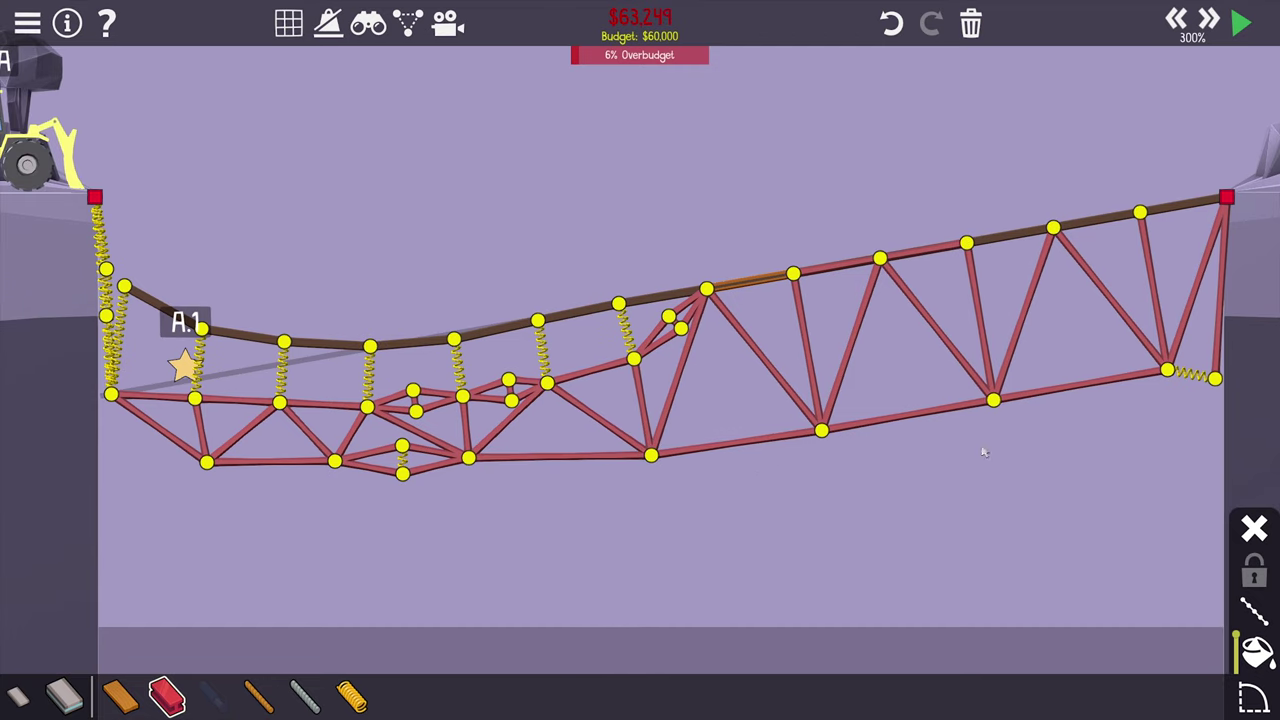
{"action": "scroll", "coordinate": [984, 456], "scroll_direction": "down", "scroll_amount": 1}
{"action": "scroll", "coordinate": [655, 407], "scroll_direction": "up", "scroll_amount": 1}
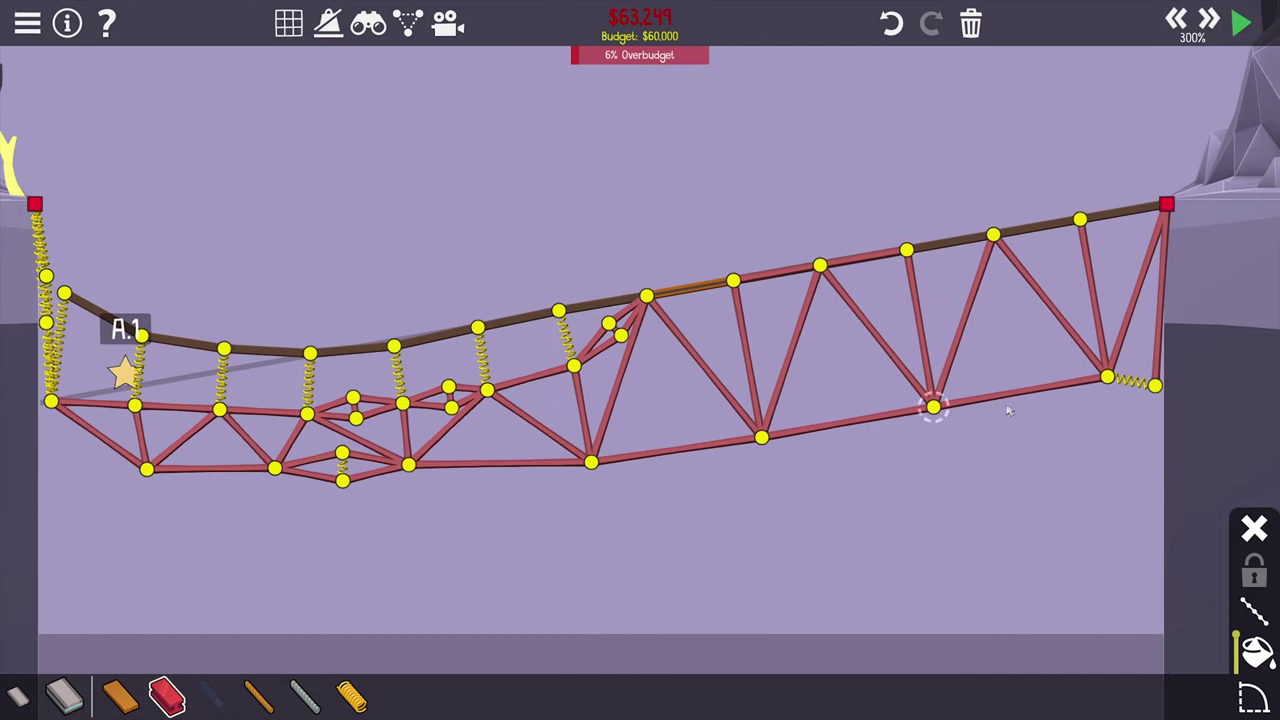
{"action": "left_click_drag", "start_coordinate": [900, 450], "coordinate": [760, 440]}
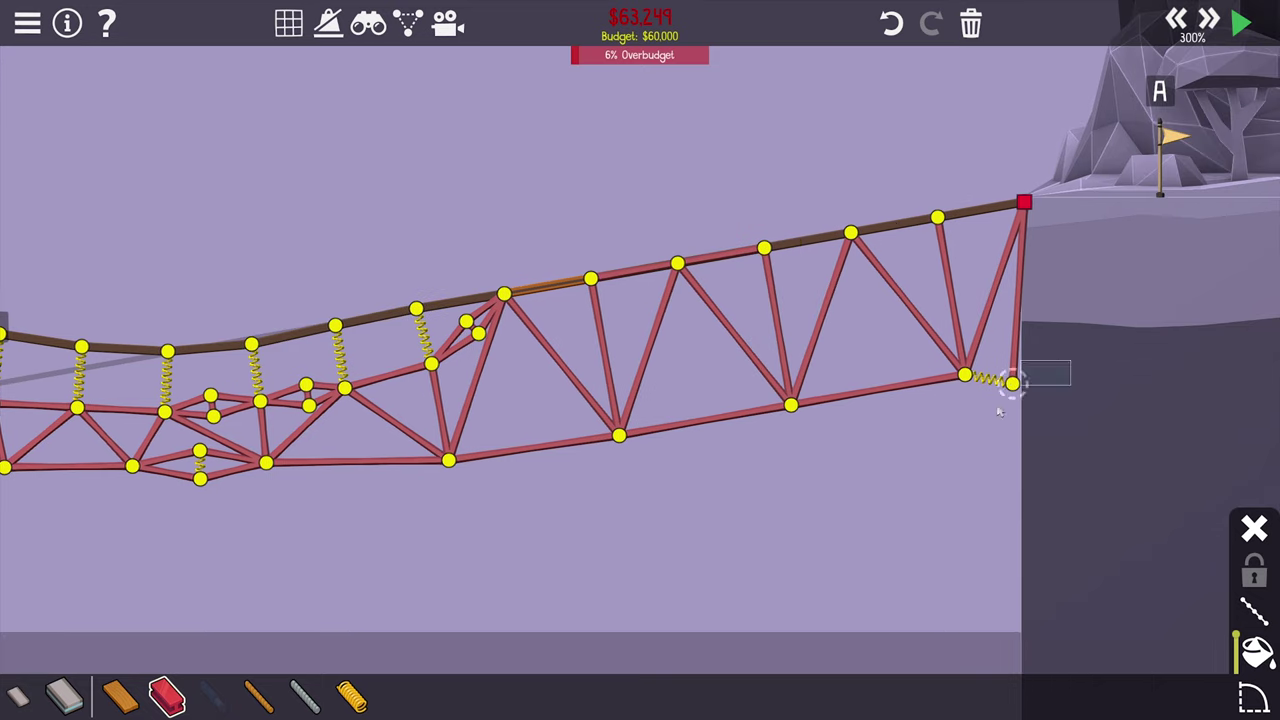
{"action": "left_click_drag", "start_coordinate": [1075, 360], "coordinate": [1000, 415]}
{"action": "key", "text": "Delete"}
- Connect the bottom-right joint to the anchor and raise two bottom-chord joints, then test
{"action": "left_click_drag", "start_coordinate": [910, 486], "coordinate": [760, 470]}
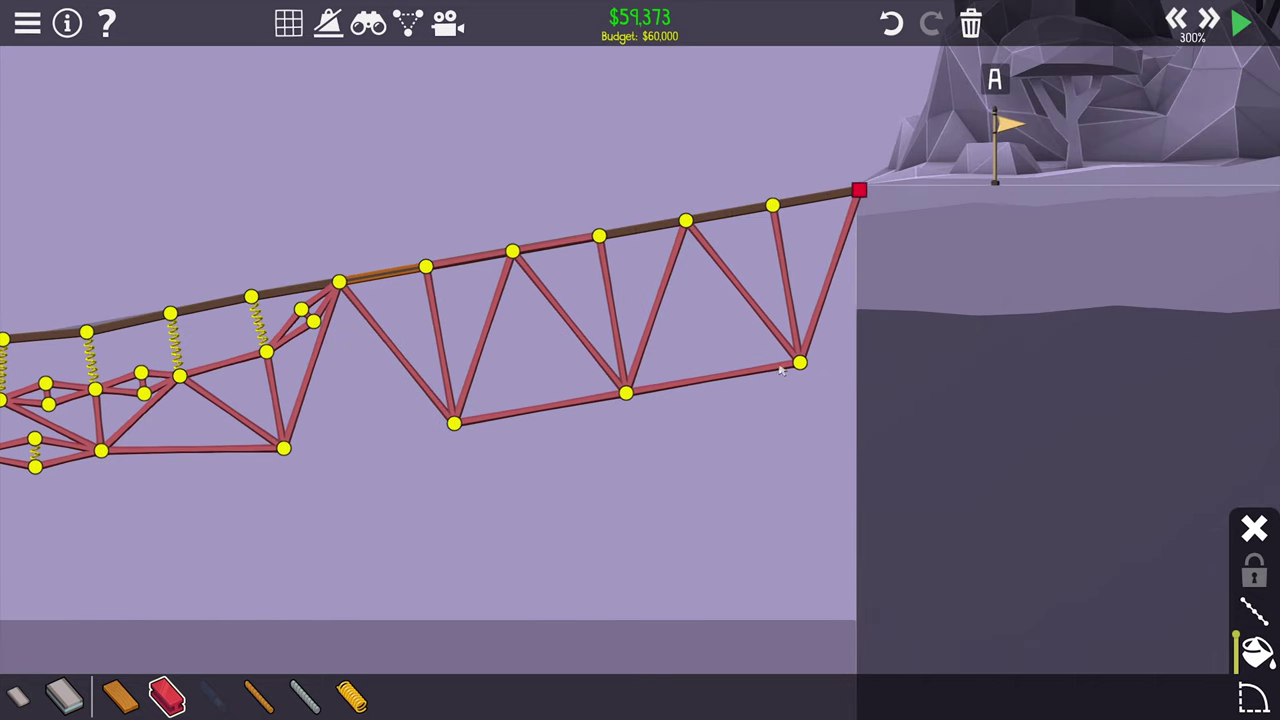
{"action": "mouse_move", "coordinate": [800, 365]}
{"action": "left_mouse_down"}
{"action": "mouse_move", "coordinate": [848, 368]}
{"action": "mouse_move", "coordinate": [860, 192]}
{"action": "left_mouse_up"}
{"action": "left_click", "coordinate": [859, 192]}
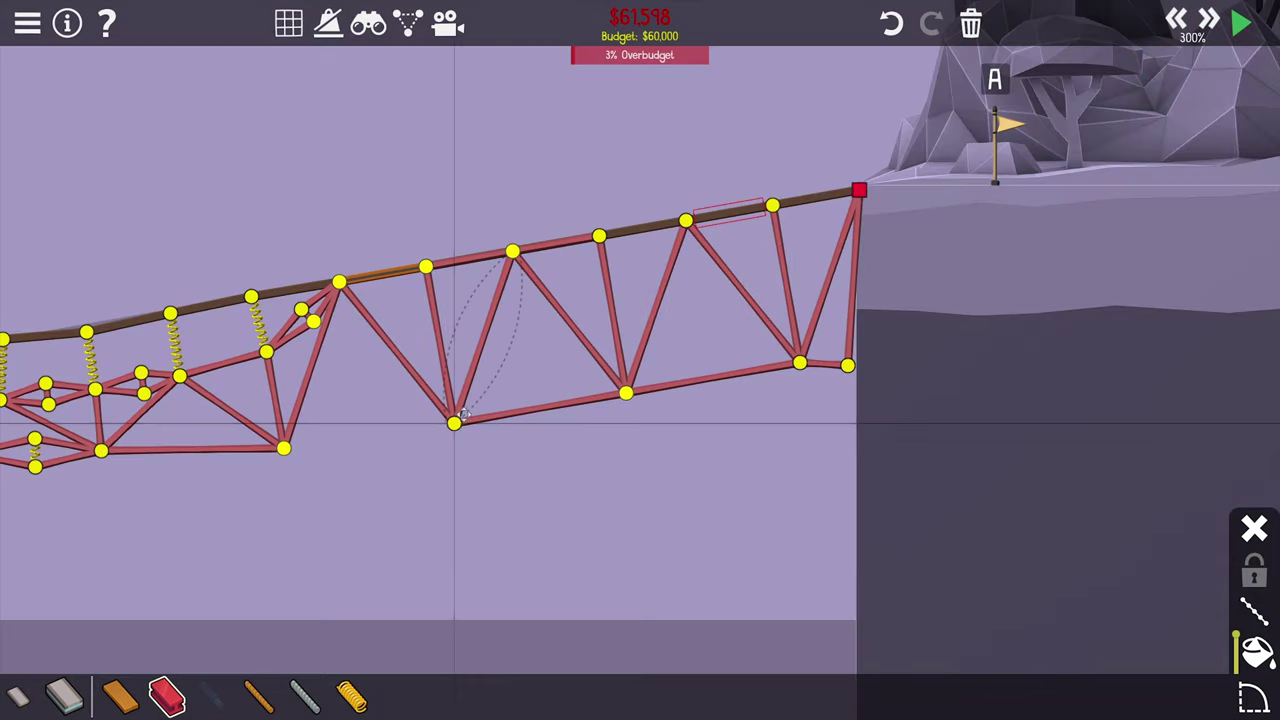
{"action": "left_click_drag", "start_coordinate": [455, 420], "coordinate": [485, 362]}
{"action": "left_click_drag", "start_coordinate": [625, 393], "coordinate": [642, 350]}
{"action": "scroll", "coordinate": [482, 368], "scroll_direction": "down", "scroll_amount": 2}
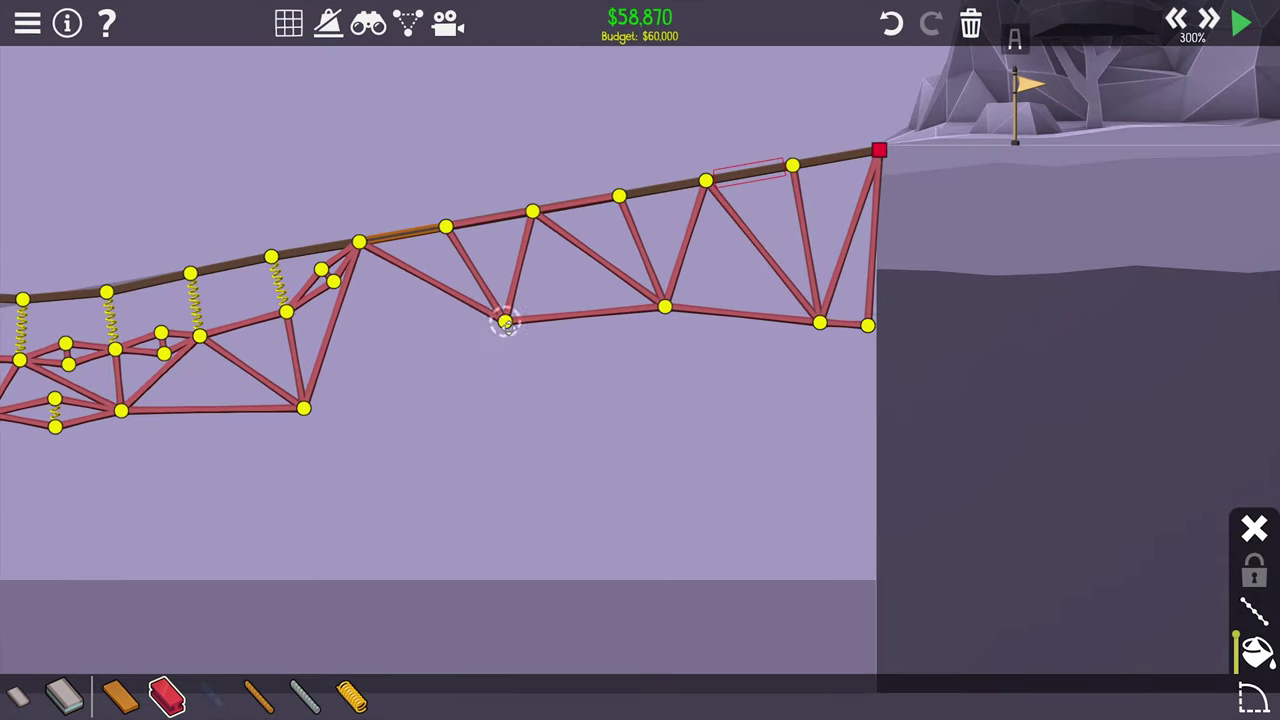
{"action": "key", "text": "space"}
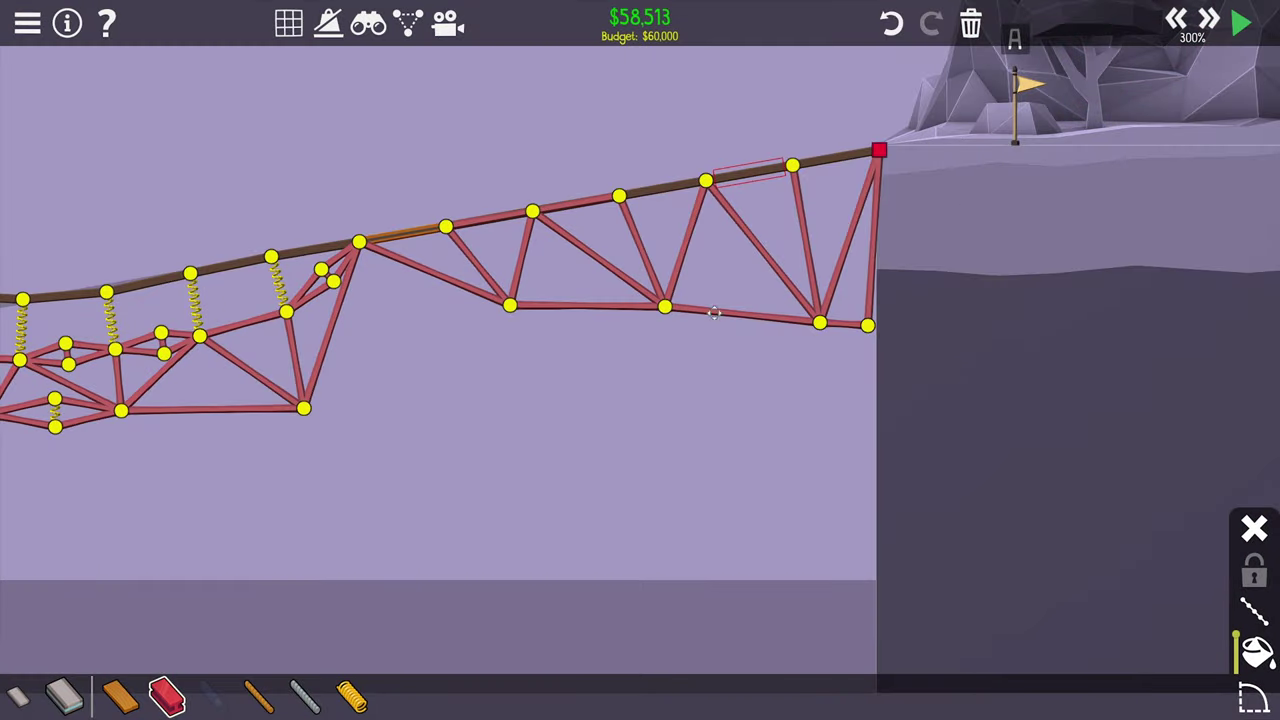
{"action": "left_click_drag", "start_coordinate": [664, 307], "coordinate": [658, 318]}
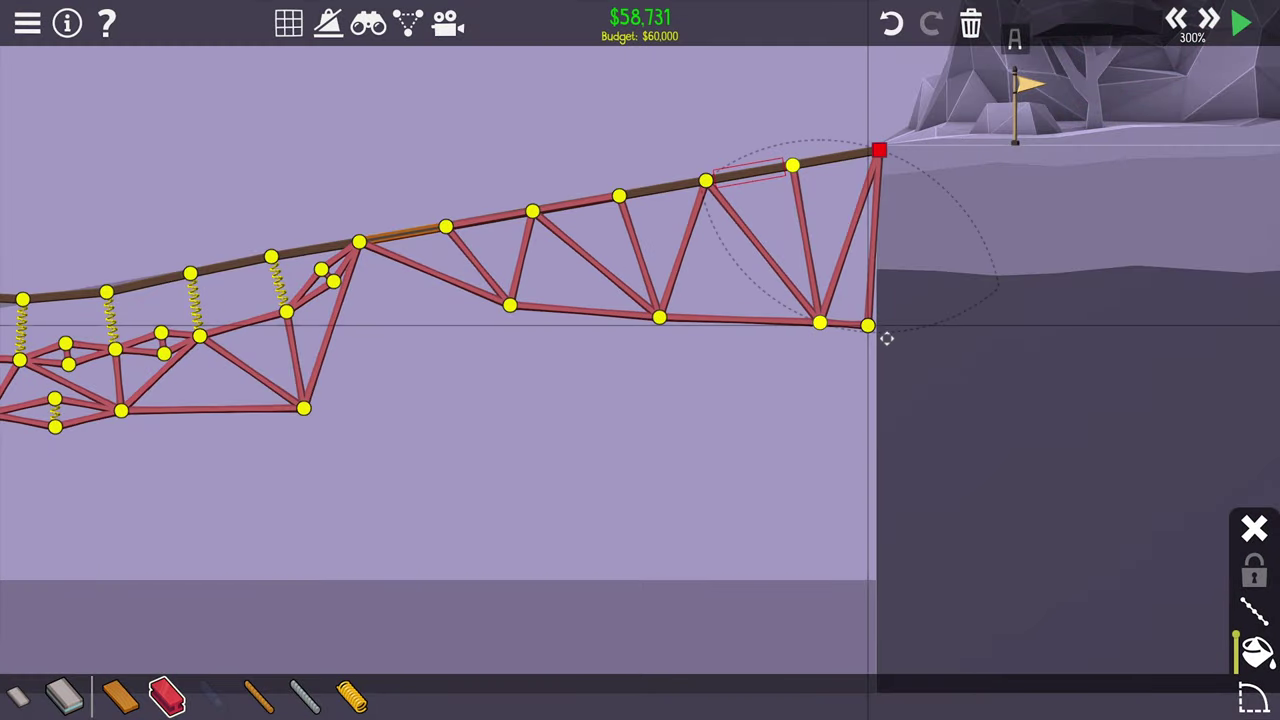
{"action": "left_click_drag", "start_coordinate": [810, 380], "coordinate": [734, 330]}
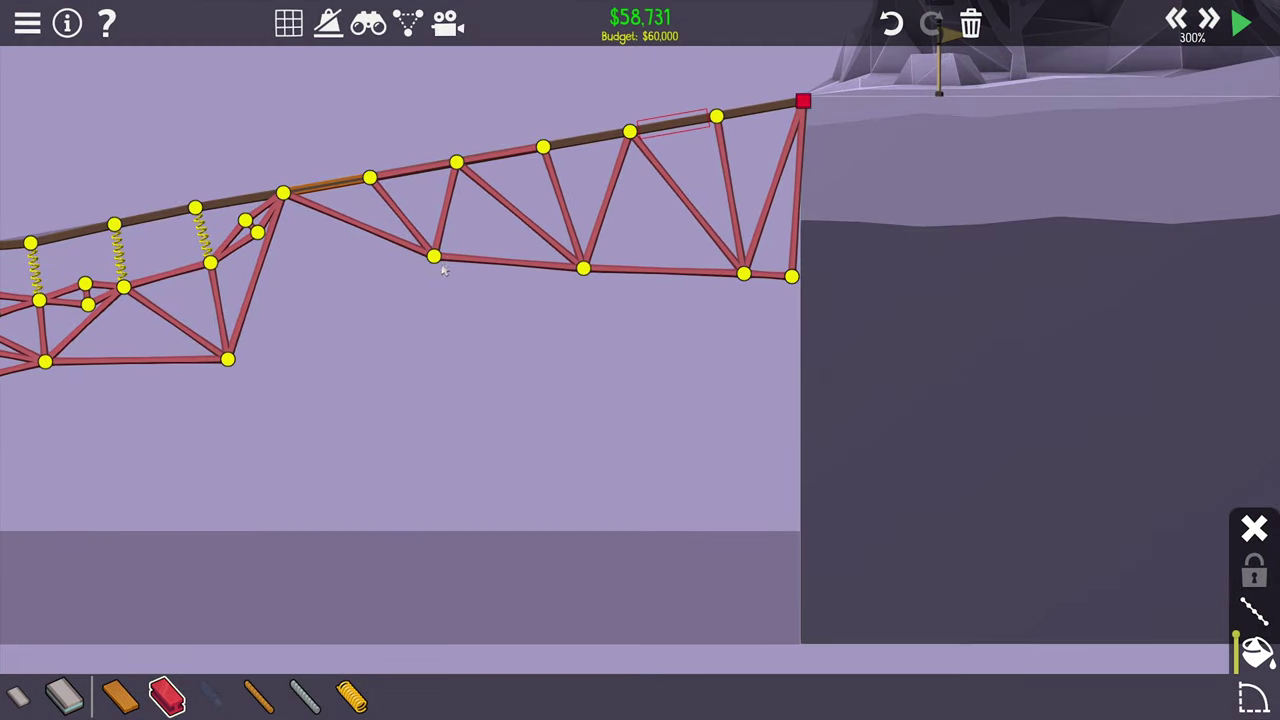
- Hang a steel chain below the right truss toward the cliff, shifting its joints left
{"action": "left_click", "coordinate": [433, 258]}
{"action": "left_click", "coordinate": [577, 370]}
{"action": "left_click", "coordinate": [731, 466]}
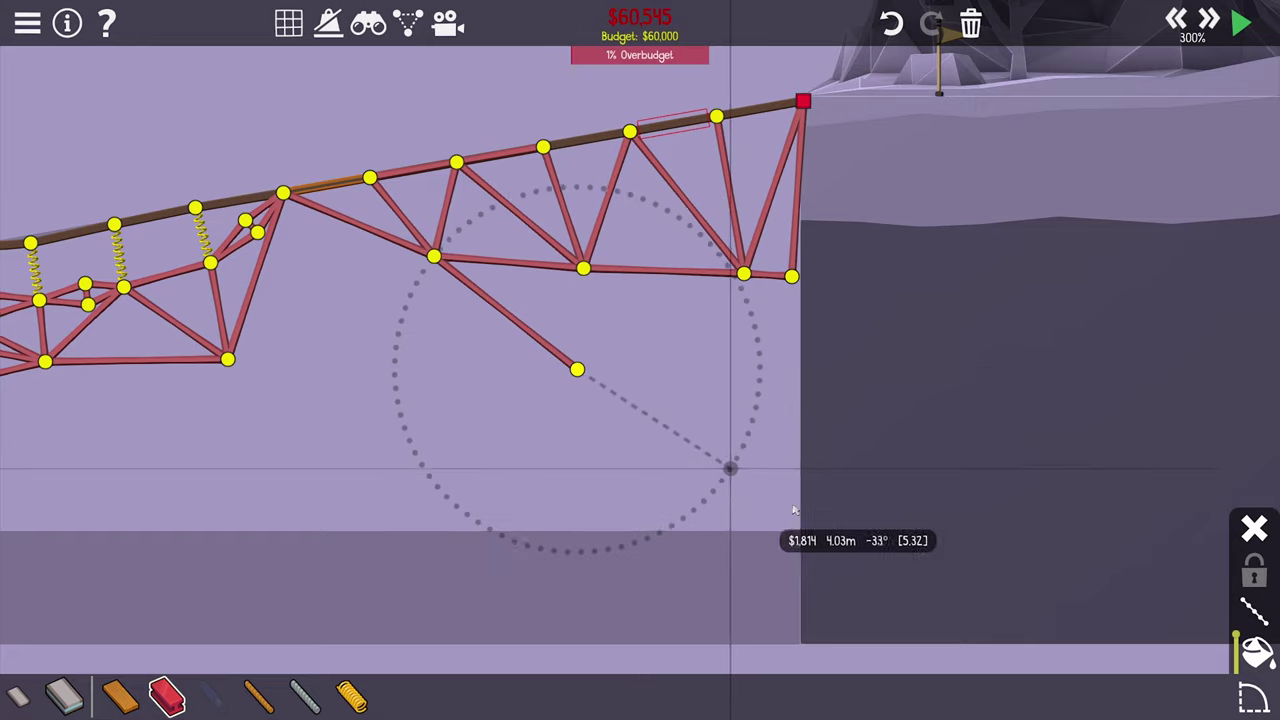
{"action": "right_click", "coordinate": [790, 495]}
{"action": "left_click", "coordinate": [731, 466]}
{"action": "left_click", "coordinate": [794, 489]}
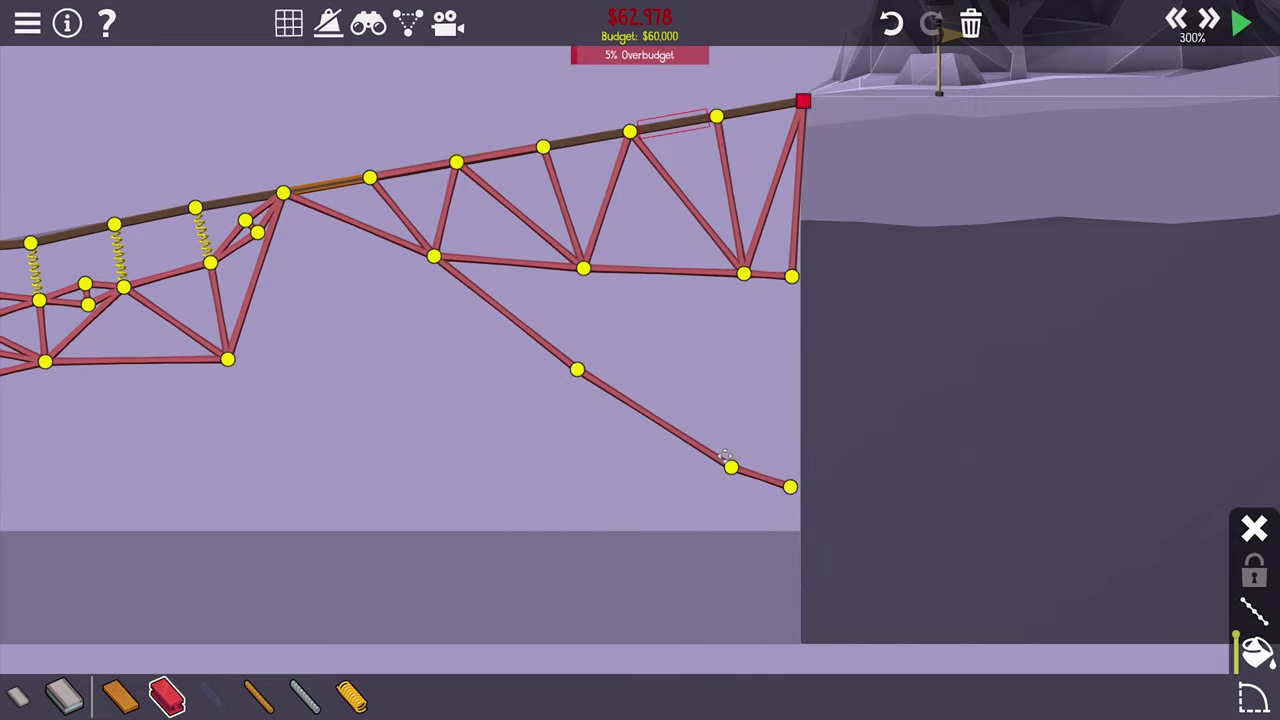
{"action": "left_click_drag", "start_coordinate": [730, 465], "coordinate": [651, 454]}
{"action": "left_click_drag", "start_coordinate": [553, 367], "coordinate": [496, 364]}
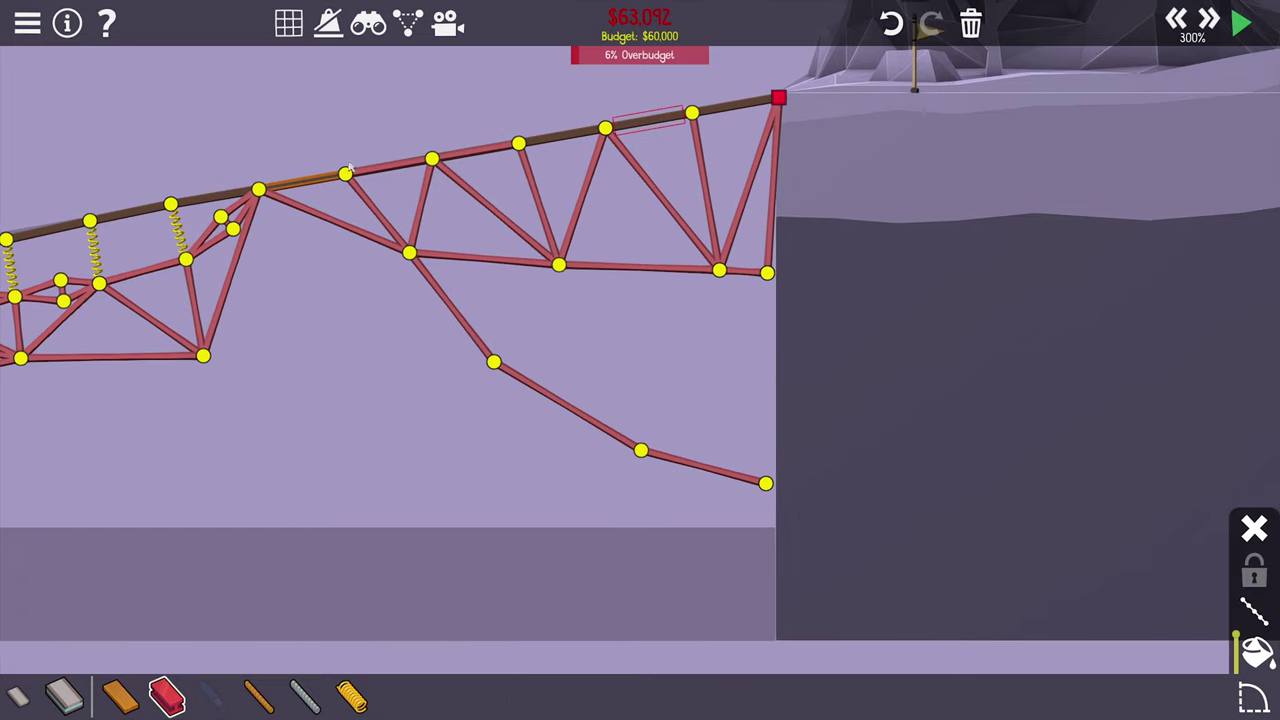
- Add cables down the cliff face and diagonally back to the truss end
{"action": "left_click", "coordinate": [258, 693]}
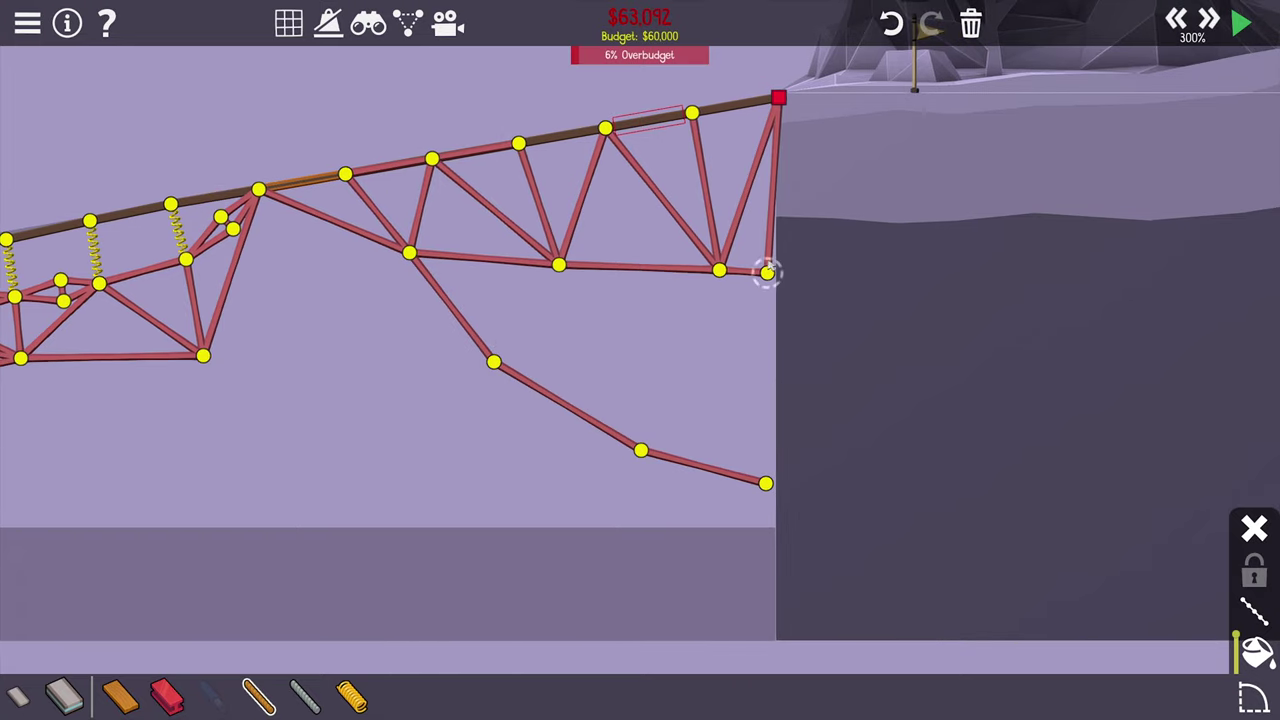
{"action": "mouse_move", "coordinate": [768, 272]}
{"action": "left_mouse_down"}
{"action": "mouse_move", "coordinate": [766, 484]}
{"action": "mouse_move", "coordinate": [493, 366]}
{"action": "left_mouse_up"}
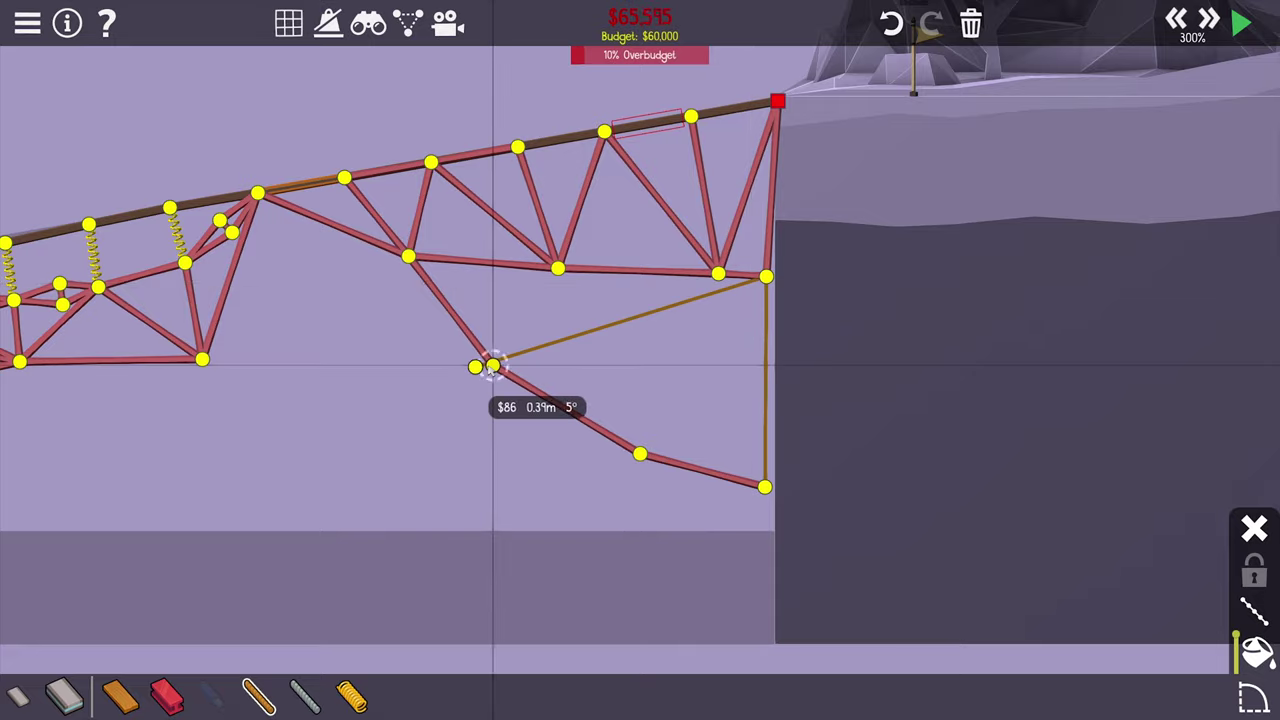
{"action": "left_click", "coordinate": [476, 368]}
{"action": "left_click", "coordinate": [478, 368]}
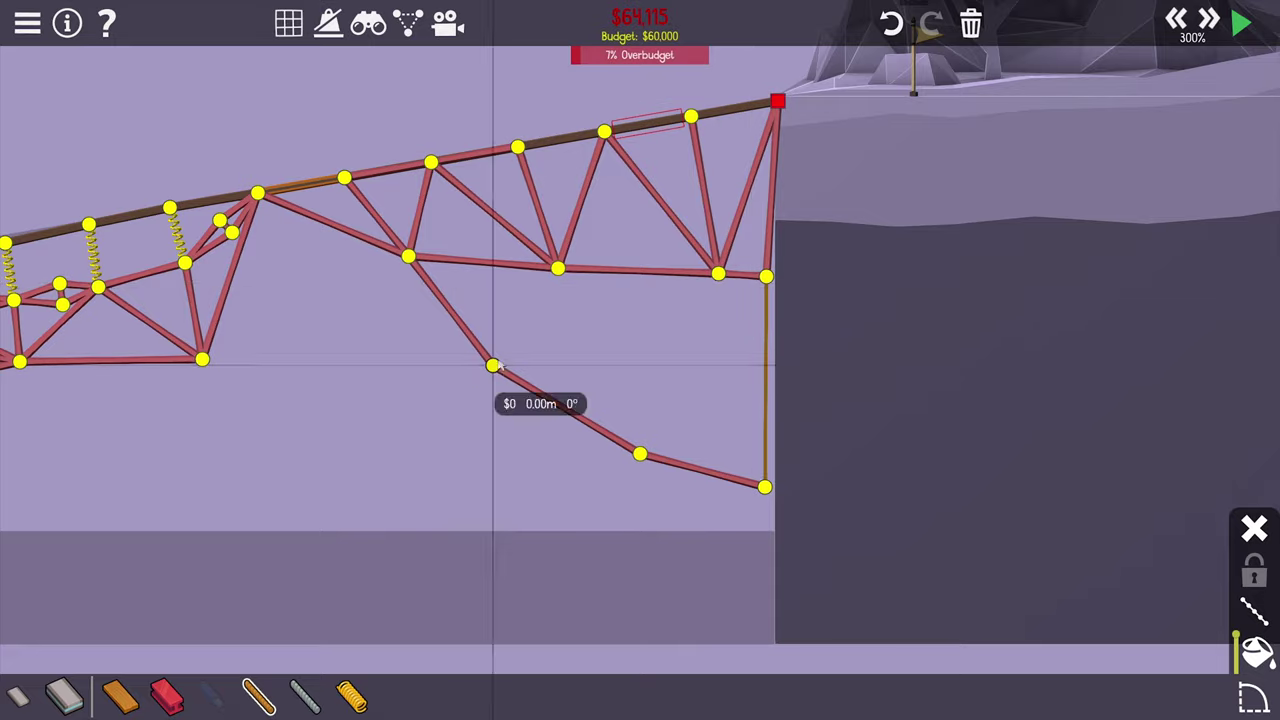
{"action": "left_click", "coordinate": [765, 278]}
- Add one more cable at the right-side support, with test runs before and after
{"action": "key", "text": "space"}
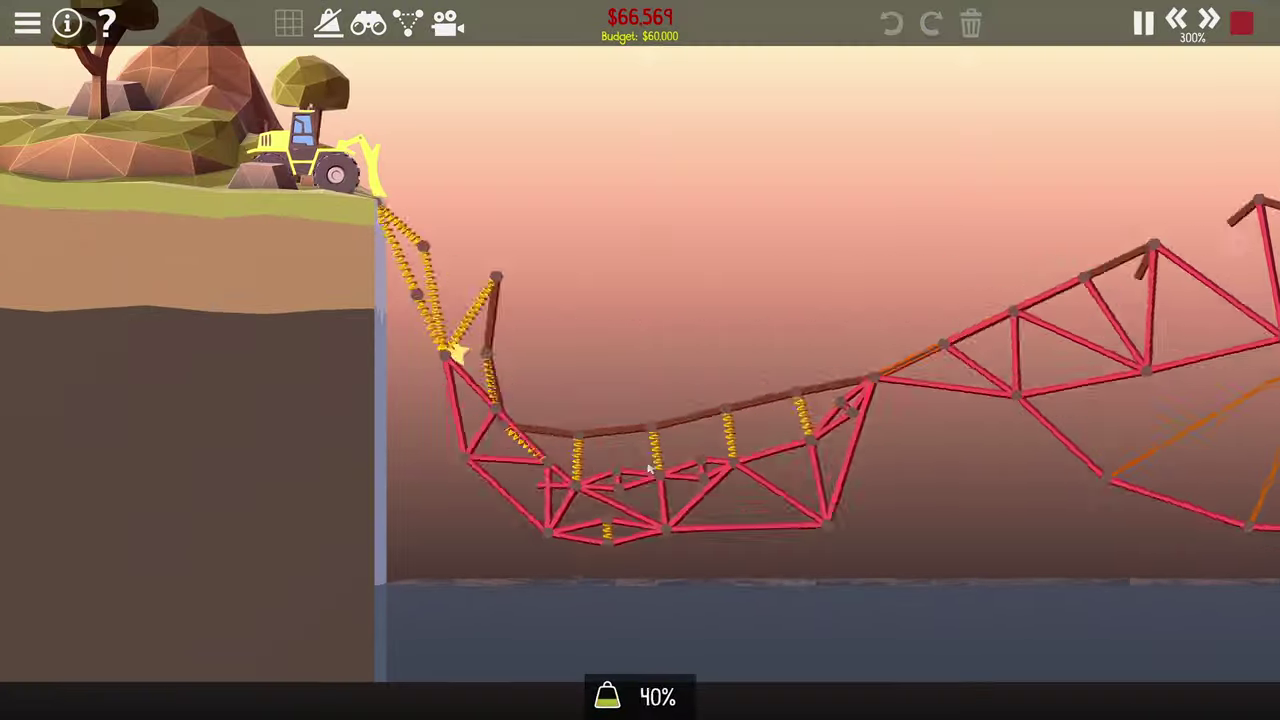
{"action": "key", "text": "space"}
{"action": "scroll", "coordinate": [551, 423], "scroll_direction": "down", "scroll_amount": 3}
{"action": "key", "text": "space"}
{"action": "key", "text": "space"}
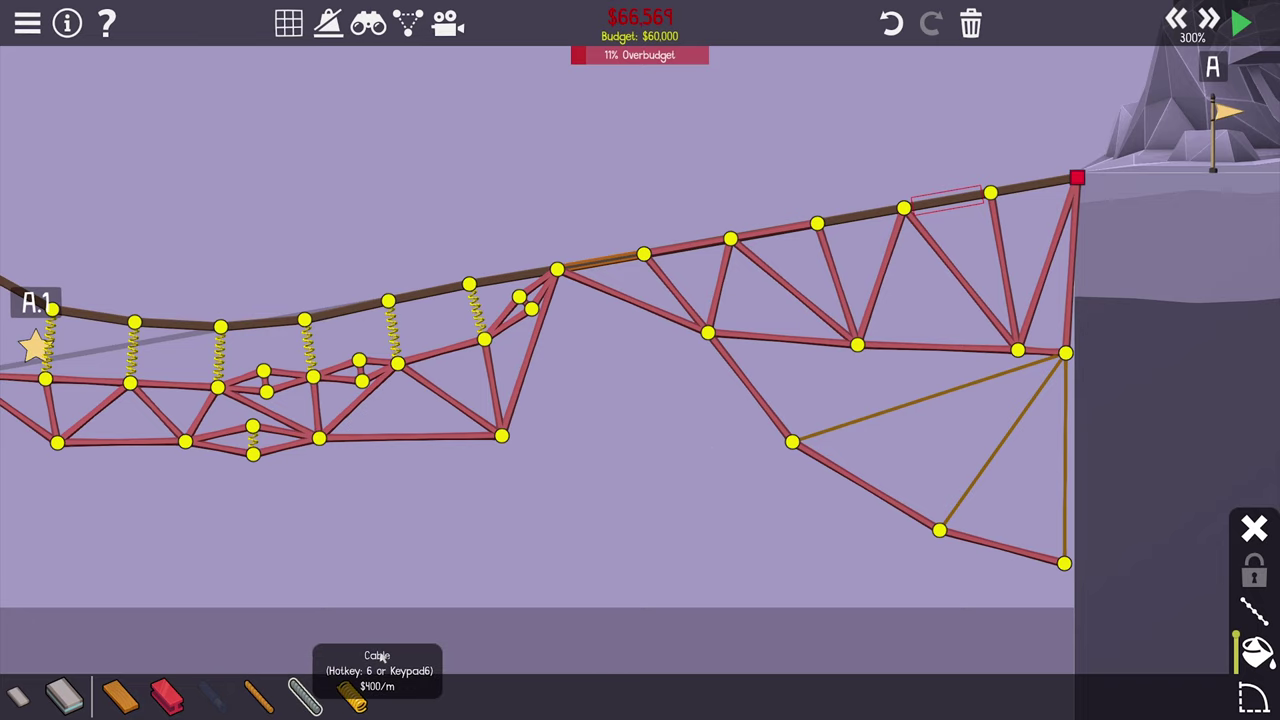
{"action": "left_click_drag", "start_coordinate": [990, 192], "coordinate": [1077, 180]}
{"action": "key", "text": "space"}
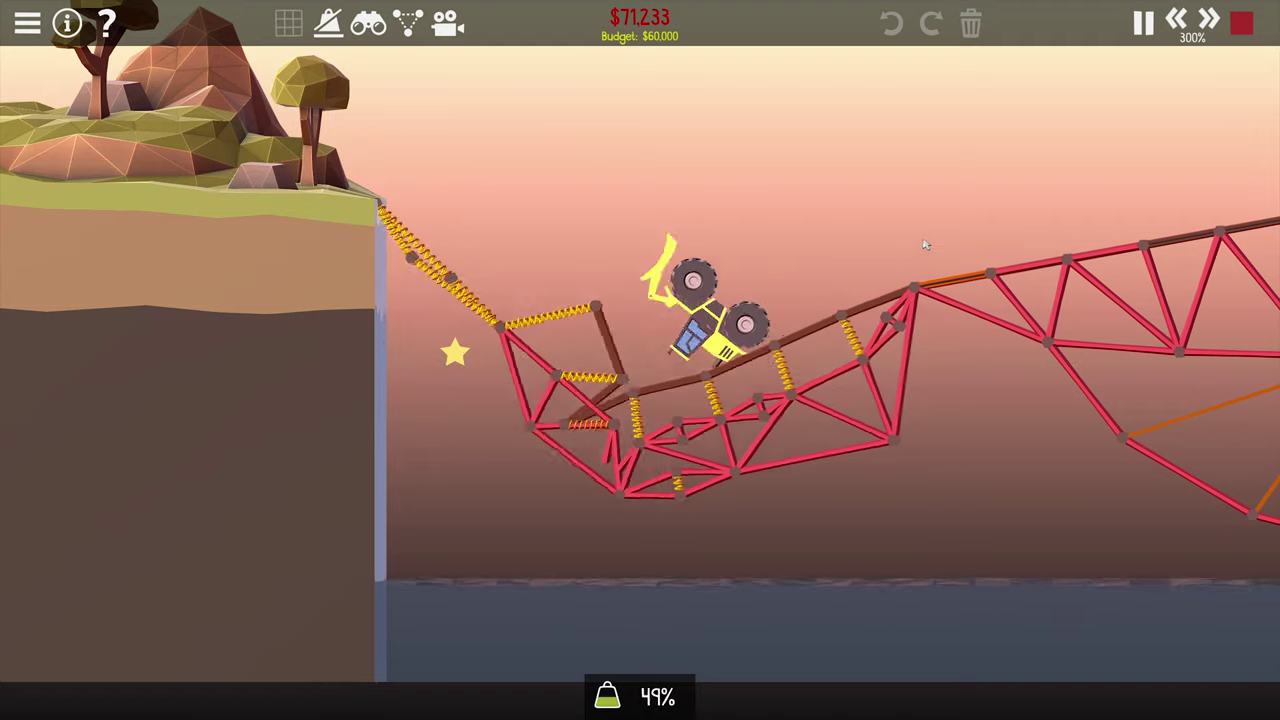
{"action": "key", "text": "space"}
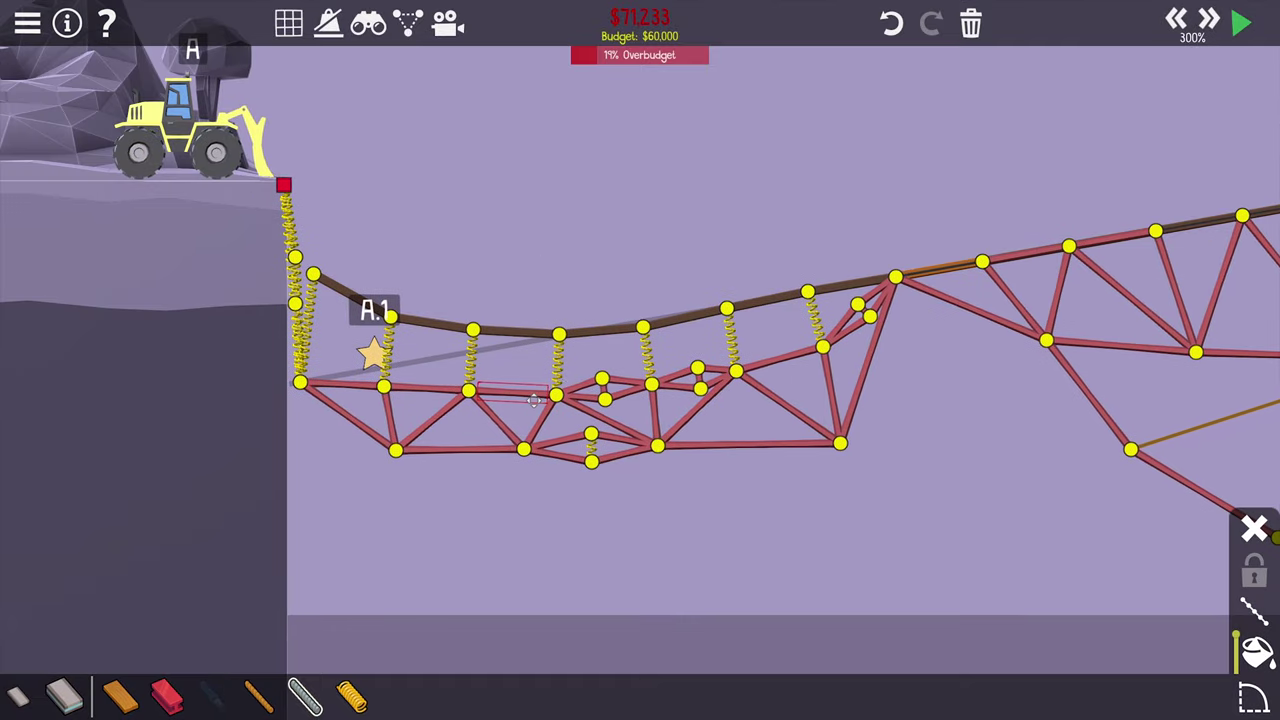
- Copy and discard the left truss's diamond bracing, then add a steel joint inside it
{"action": "double_click", "coordinate": [603, 388]}
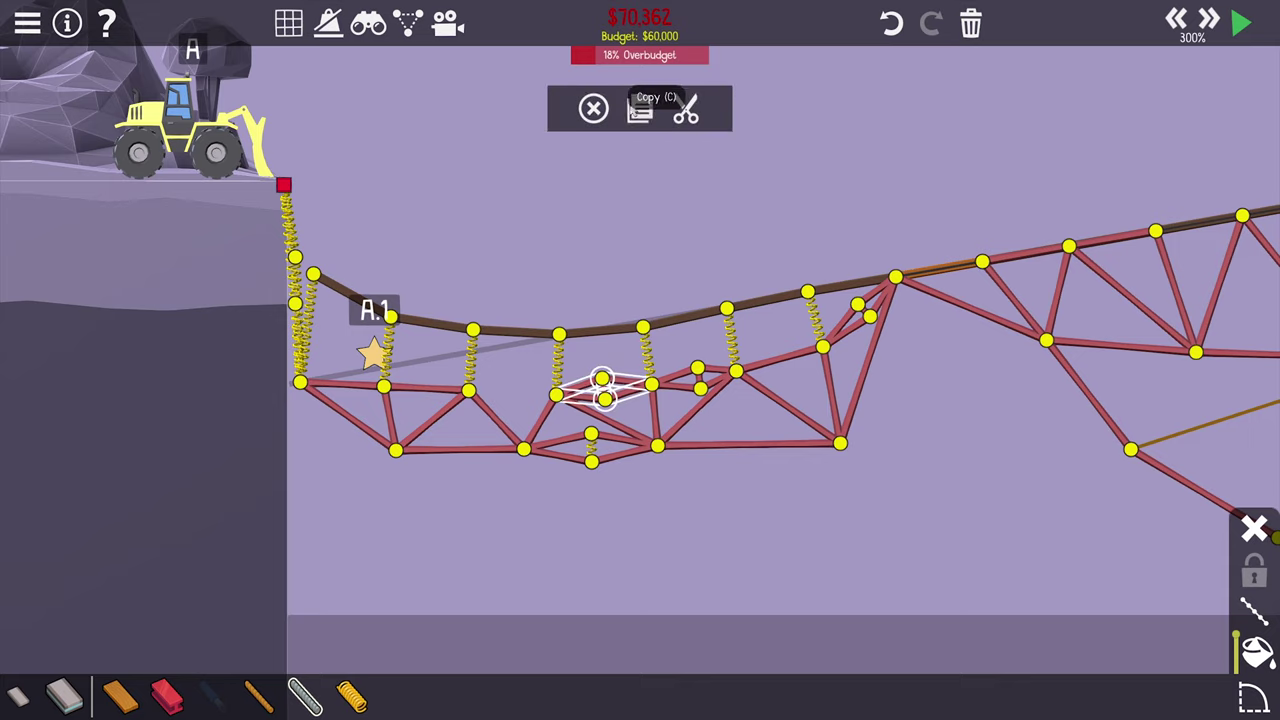
{"action": "left_click", "coordinate": [640, 108]}
{"action": "left_click", "coordinate": [515, 385]}
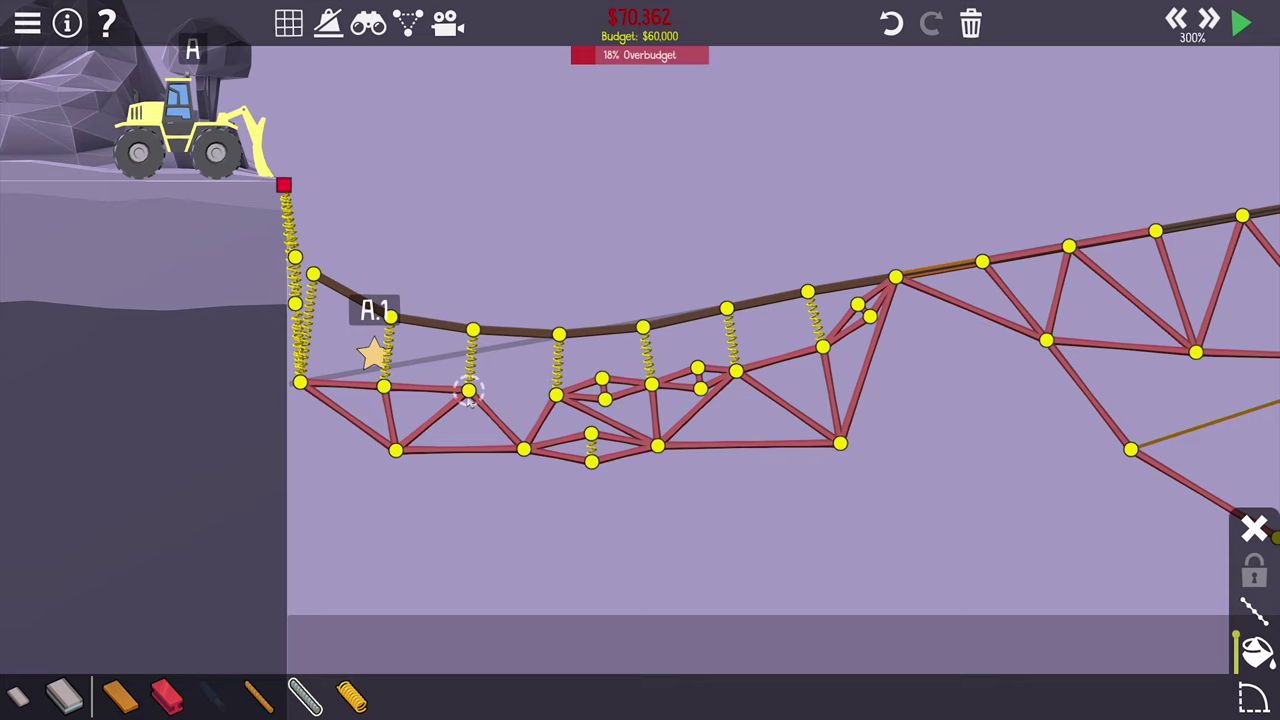
{"action": "left_click", "coordinate": [170, 695]}
{"action": "left_click", "coordinate": [517, 383]}
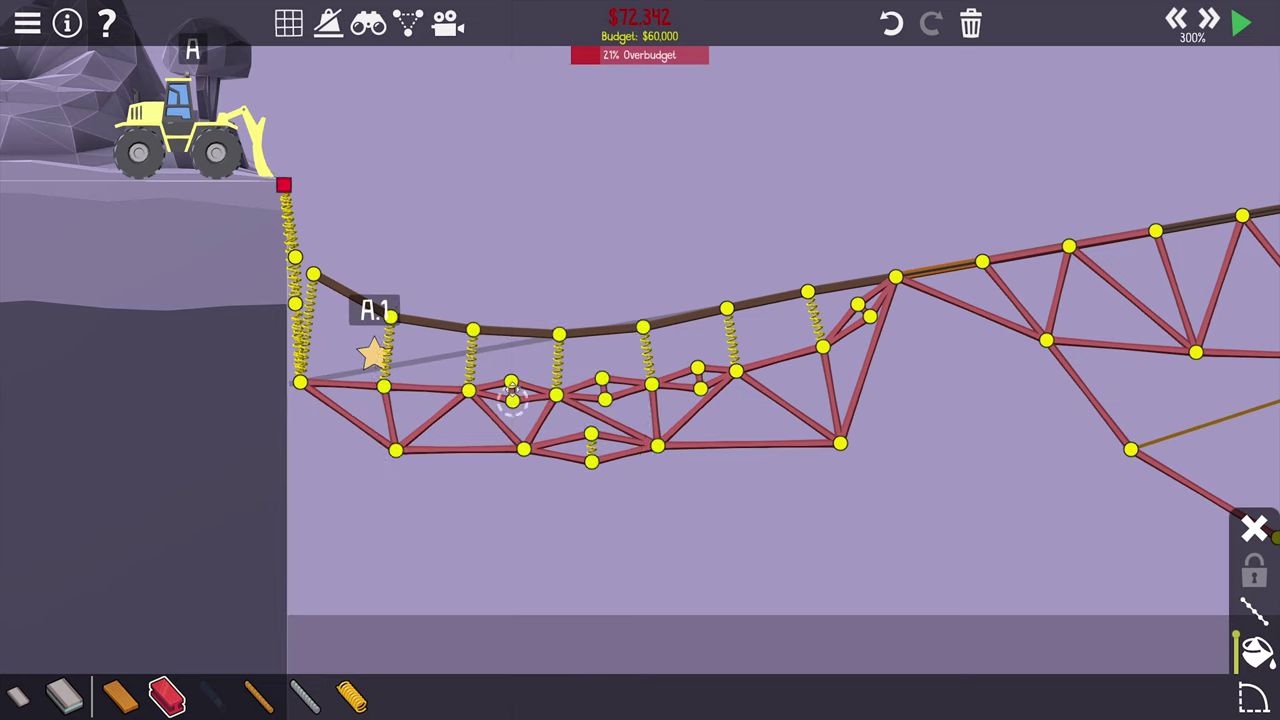
- Run and stop several test runs to watch the loader cross
{"action": "key", "text": "space"}
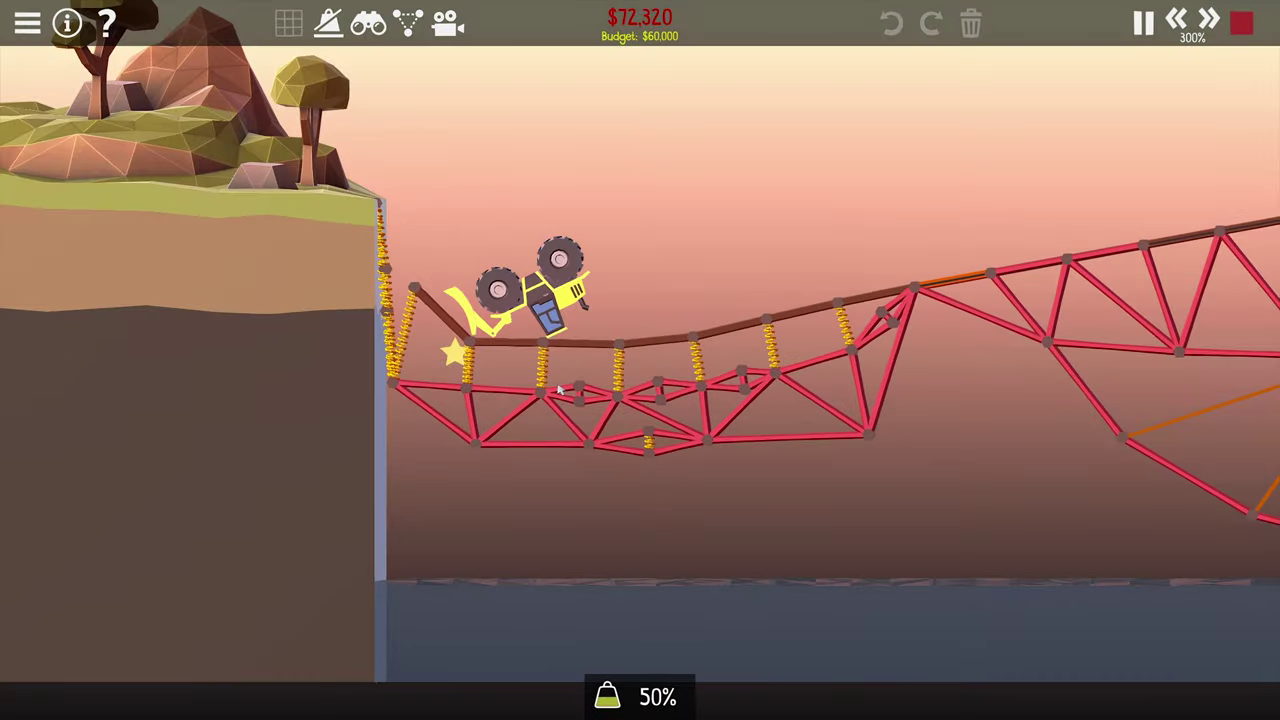
{"action": "key", "text": "space"}
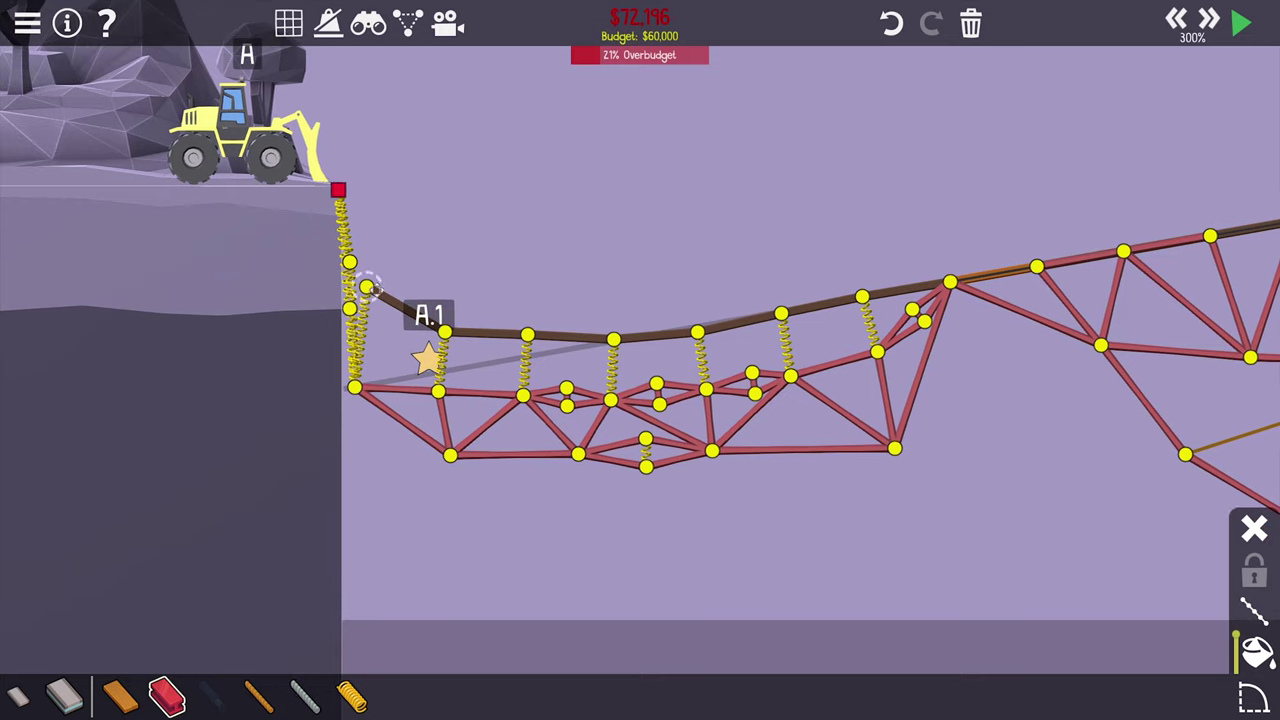
{"action": "scroll", "coordinate": [372, 288], "scroll_direction": "down", "scroll_amount": 1}
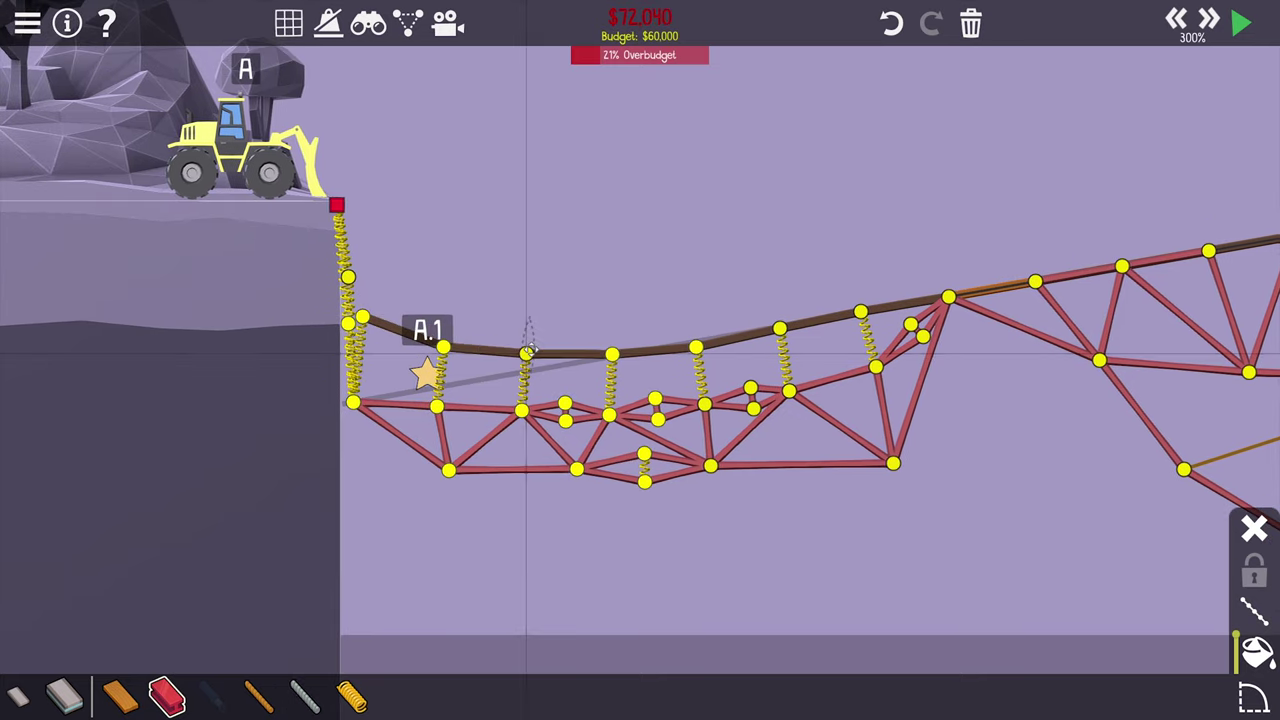
{"action": "key", "text": "space"}
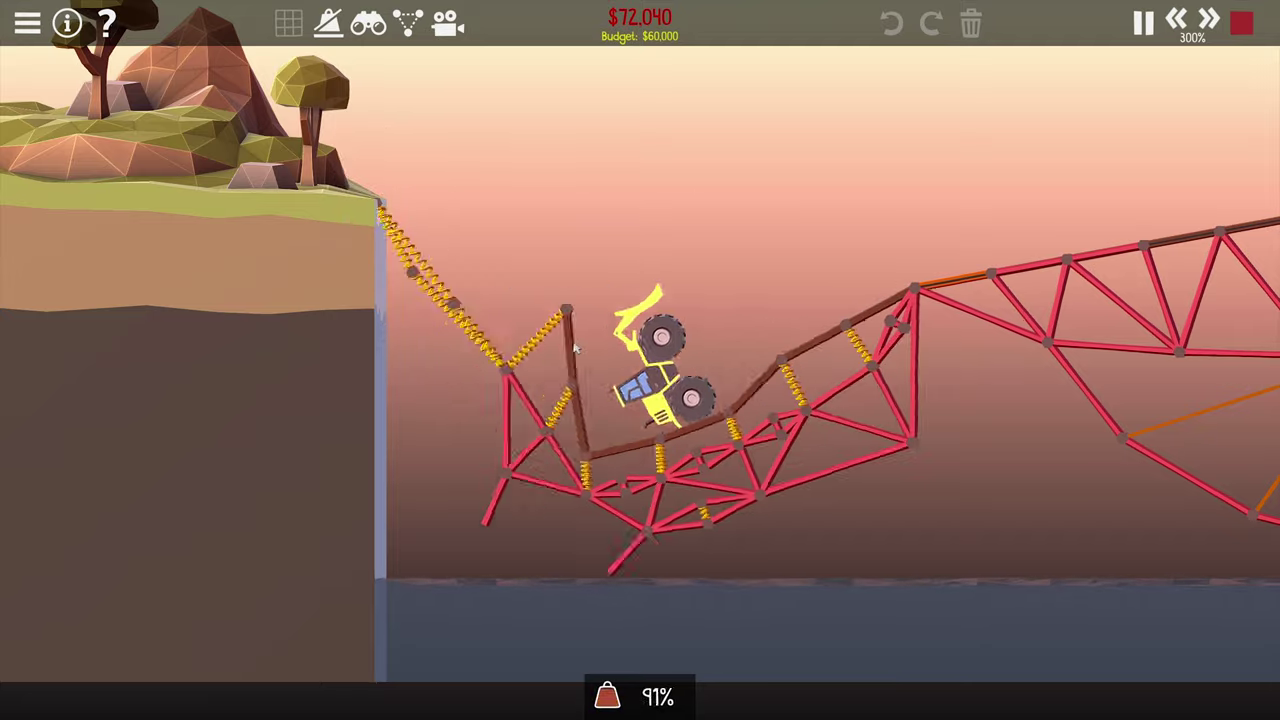
{"action": "key", "text": "space"}
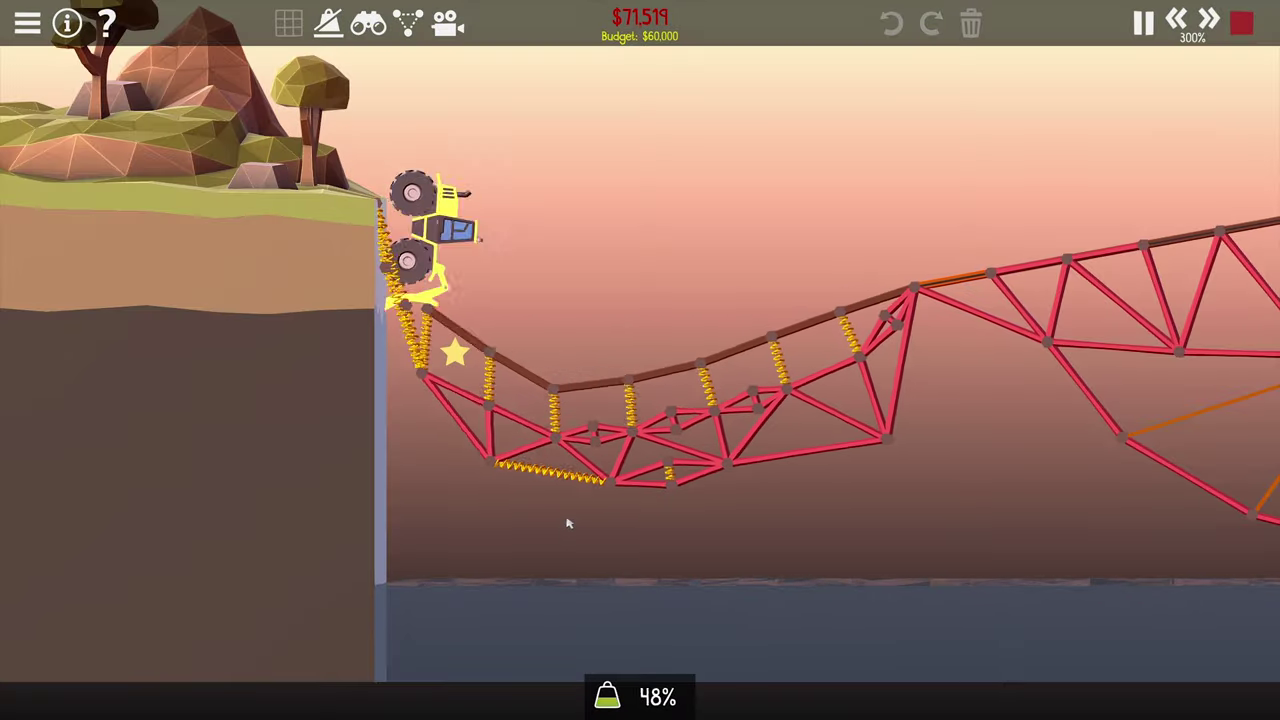
{"action": "scroll", "coordinate": [803, 538], "scroll_direction": "down", "scroll_amount": 3}
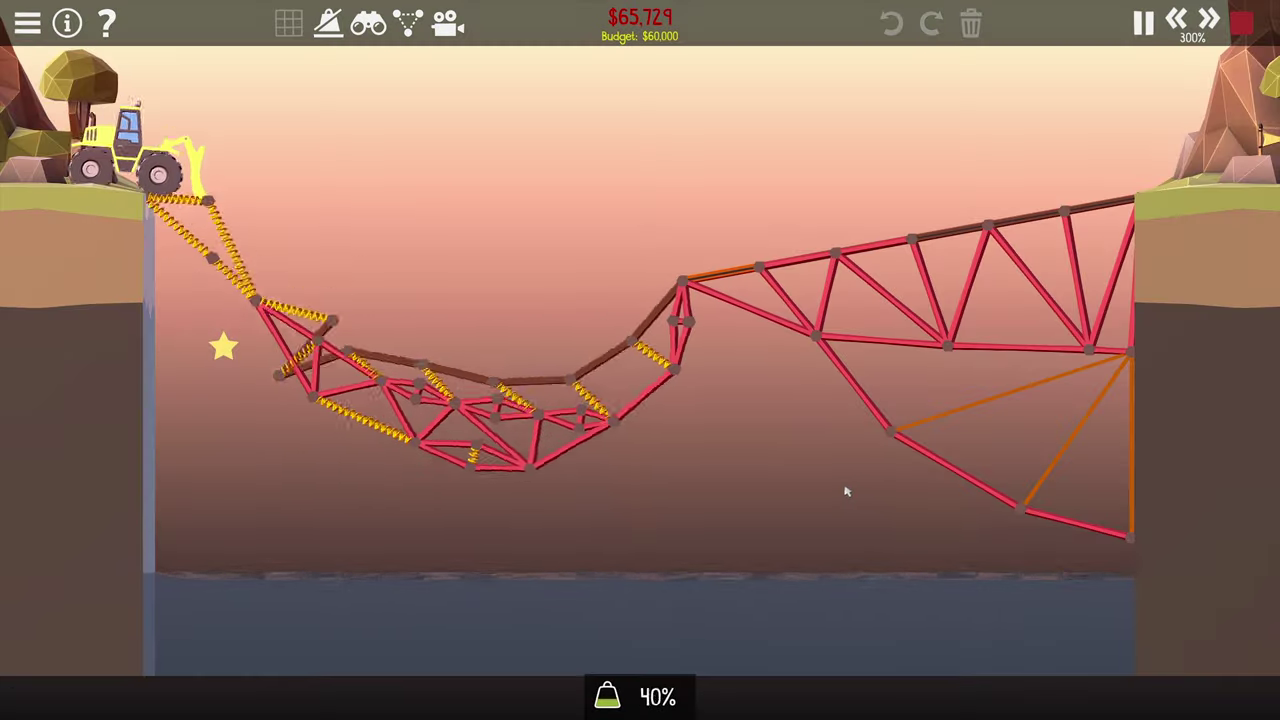
{"action": "key", "text": "space"}
{"action": "scroll", "coordinate": [860, 518], "scroll_direction": "up", "scroll_amount": 2}
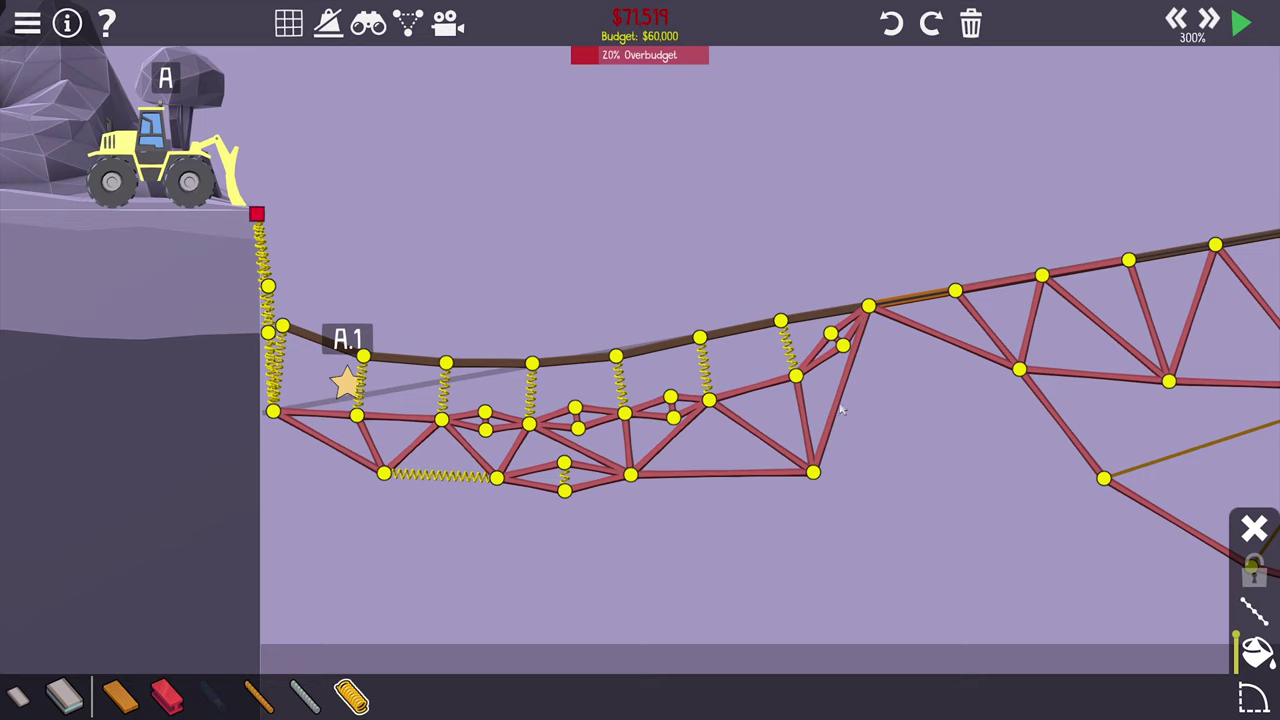
- Pull the left truss's lower corner inward, add a vertical steel member and delete leftovers
{"action": "left_click_drag", "start_coordinate": [812, 473], "coordinate": [740, 458]}
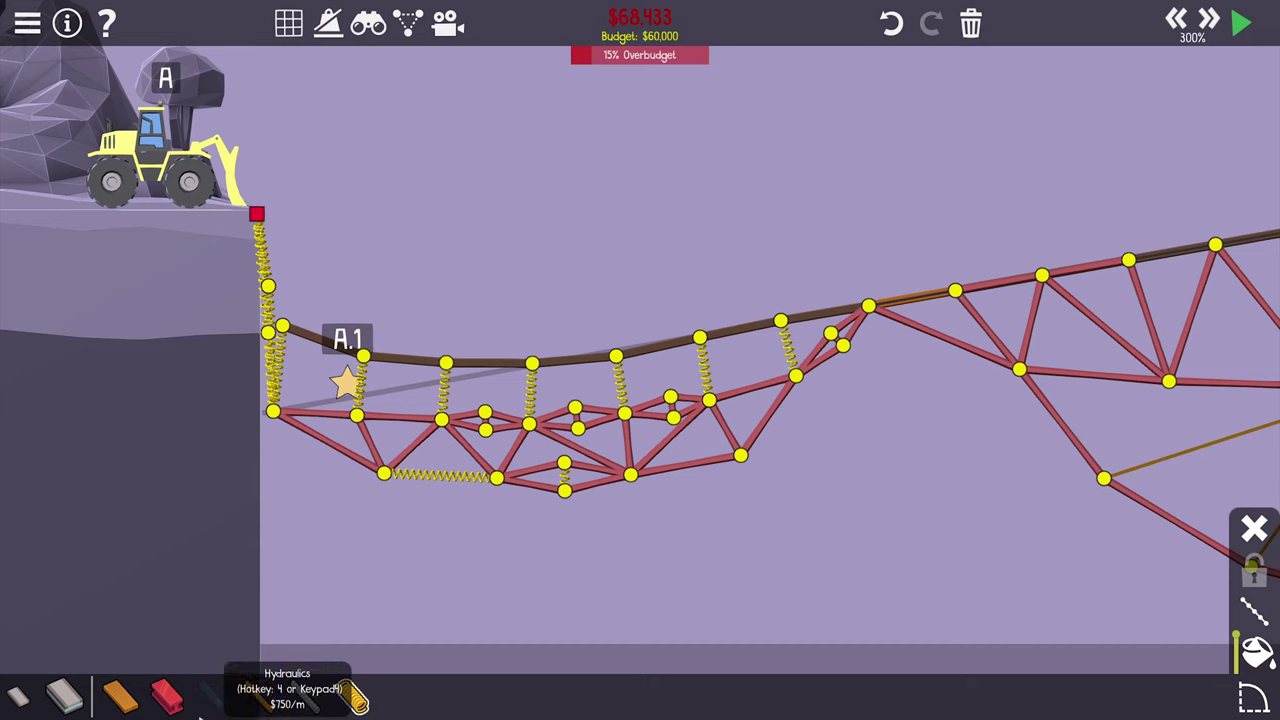
{"action": "left_click", "coordinate": [167, 695]}
{"action": "left_click_drag", "start_coordinate": [866, 308], "coordinate": [868, 370]}
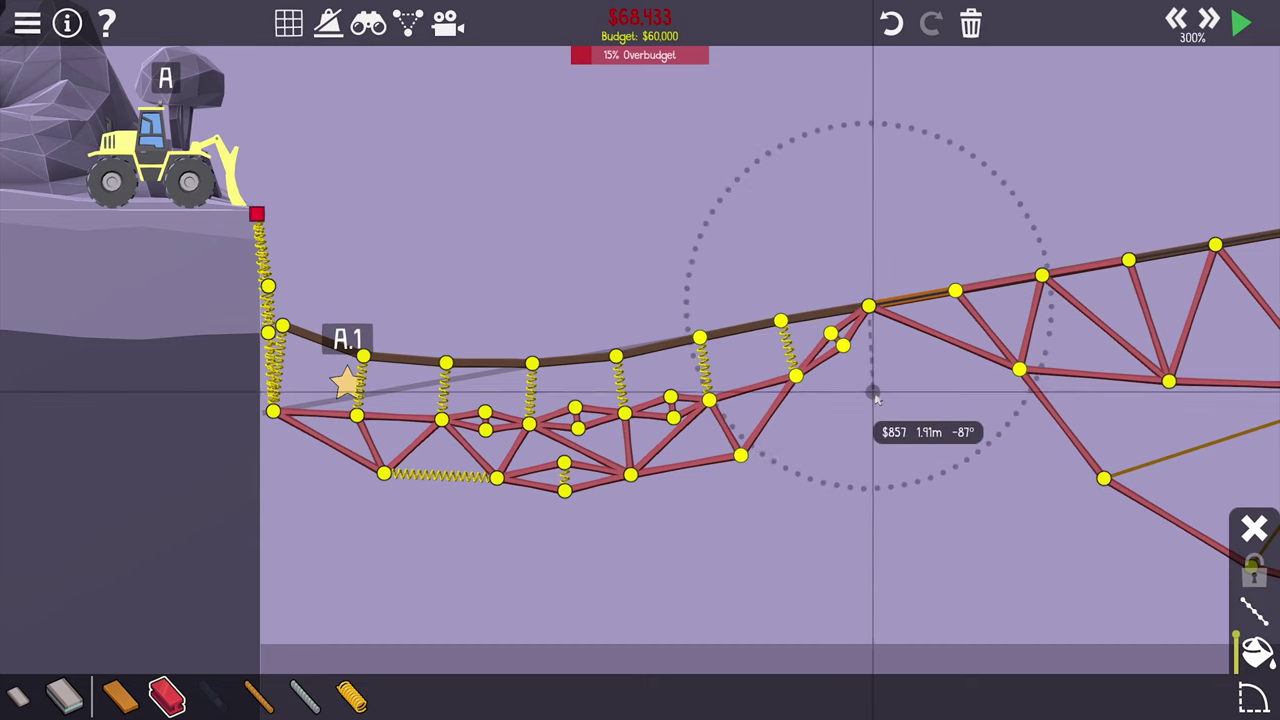
{"action": "left_click", "coordinate": [875, 397]}
{"action": "left_click_drag", "start_coordinate": [800, 320], "coordinate": [860, 360]}
{"action": "key", "text": "Delete"}
- Brace the new lower corner with a chain of steel members and test it
{"action": "left_click", "coordinate": [867, 305]}
{"action": "left_click", "coordinate": [795, 377]}
{"action": "left_click", "coordinate": [873, 397]}
{"action": "left_click", "coordinate": [740, 457]}
{"action": "key", "text": "space"}
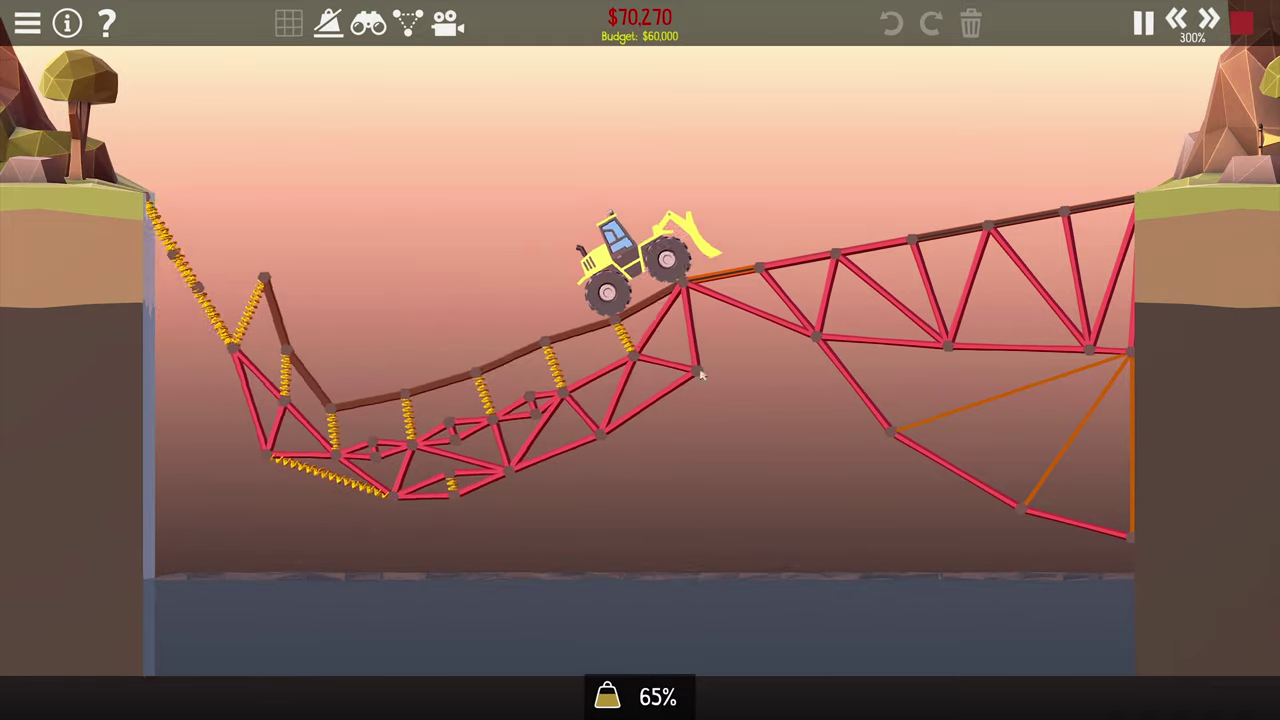
{"action": "key", "text": "space"}
- Delete the members at the left anchor and rerun the test
{"action": "left_click_drag", "start_coordinate": [252, 215], "coordinate": [287, 292]}
{"action": "key", "text": "Delete"}
{"action": "key", "text": "space"}
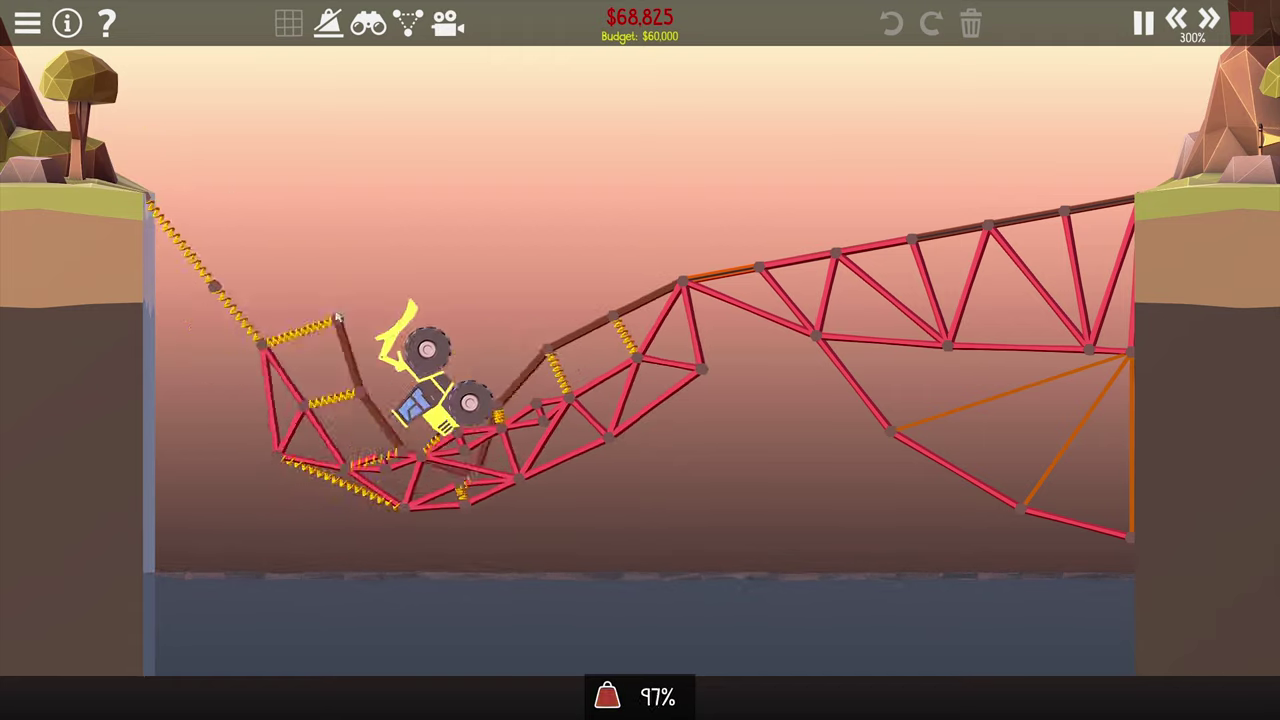
{"action": "key", "text": "space"}
{"action": "scroll", "coordinate": [339, 316], "scroll_direction": "up", "scroll_amount": 3}
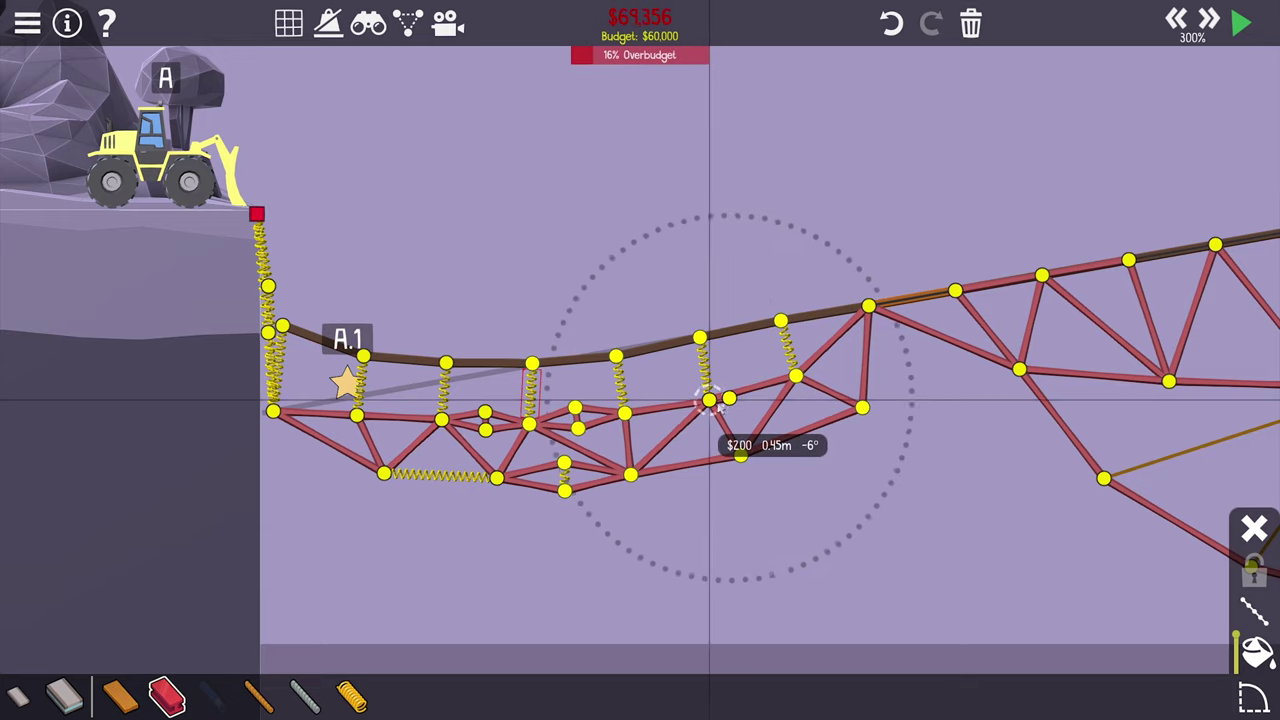
- Add steel members from the truss joint down to the lower joint and test
{"action": "left_click", "coordinate": [708, 402]}
{"action": "left_click", "coordinate": [630, 475]}
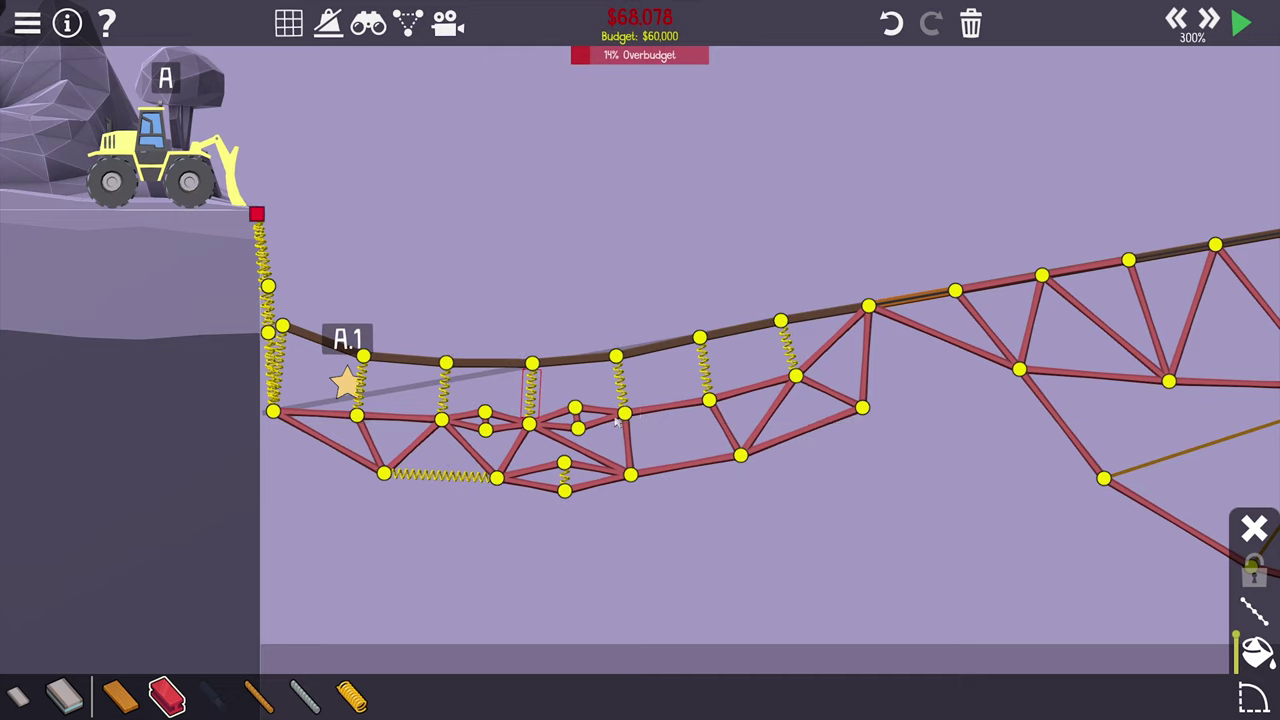
{"action": "left_click", "coordinate": [630, 475]}
{"action": "left_click", "coordinate": [740, 455]}
{"action": "key", "text": "space"}
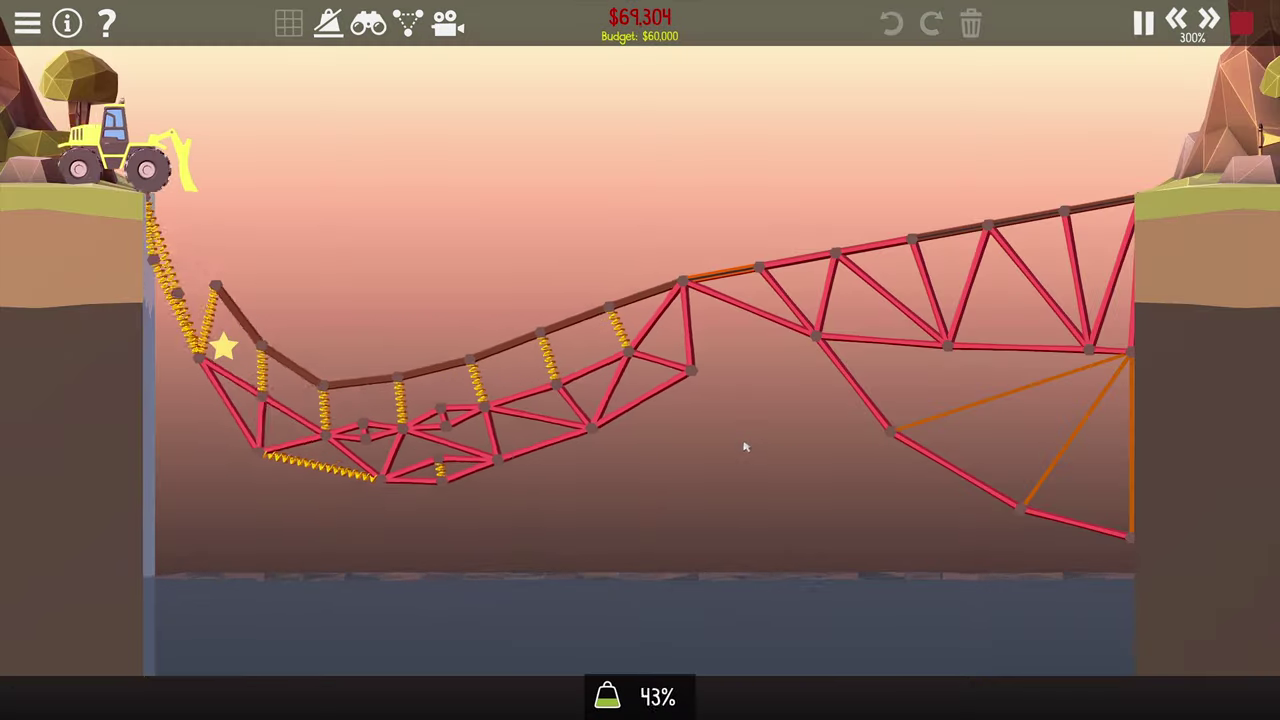
{"action": "key", "text": "space"}
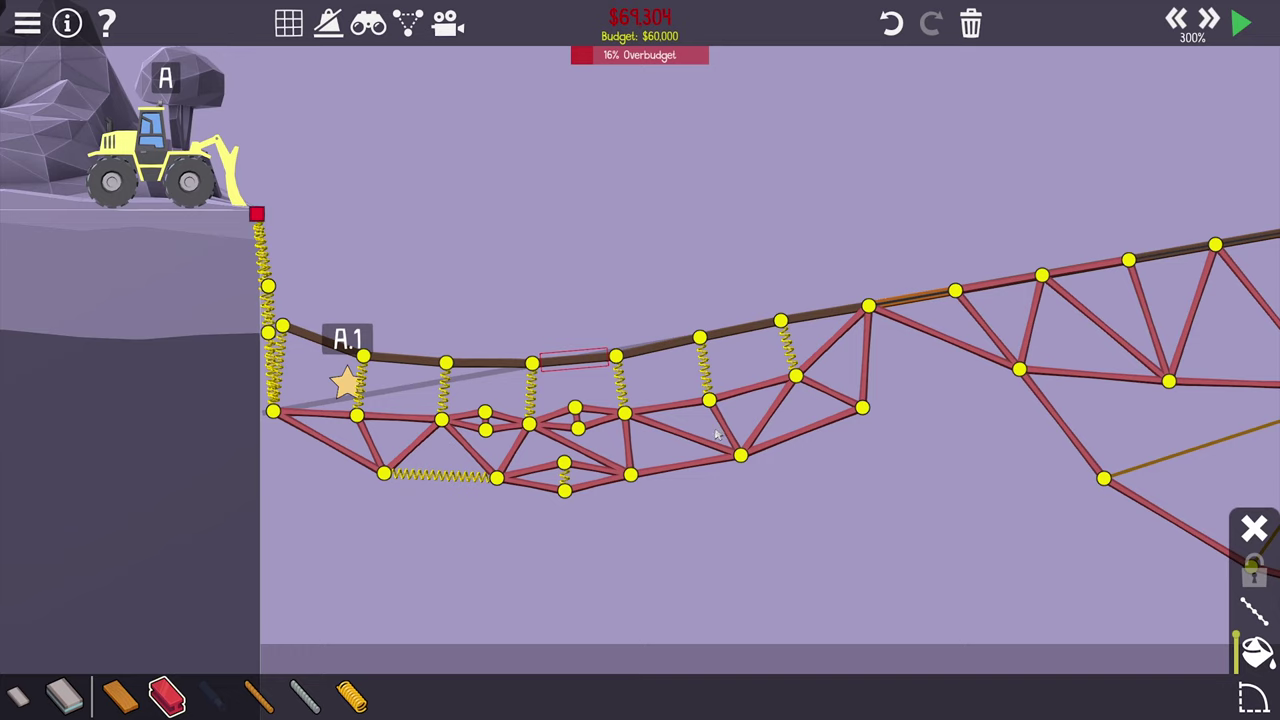
- Replace a left truss member with a strut from the upper to lower joint, then retest
{"action": "left_click_drag", "start_coordinate": [660, 445], "coordinate": [725, 420]}
{"action": "key", "text": "Delete"}
{"action": "left_click", "coordinate": [630, 475]}
{"action": "right_click", "coordinate": [720, 410]}
{"action": "left_click", "coordinate": [708, 402]}
{"action": "left_click", "coordinate": [630, 475]}
{"action": "key", "text": "space"}
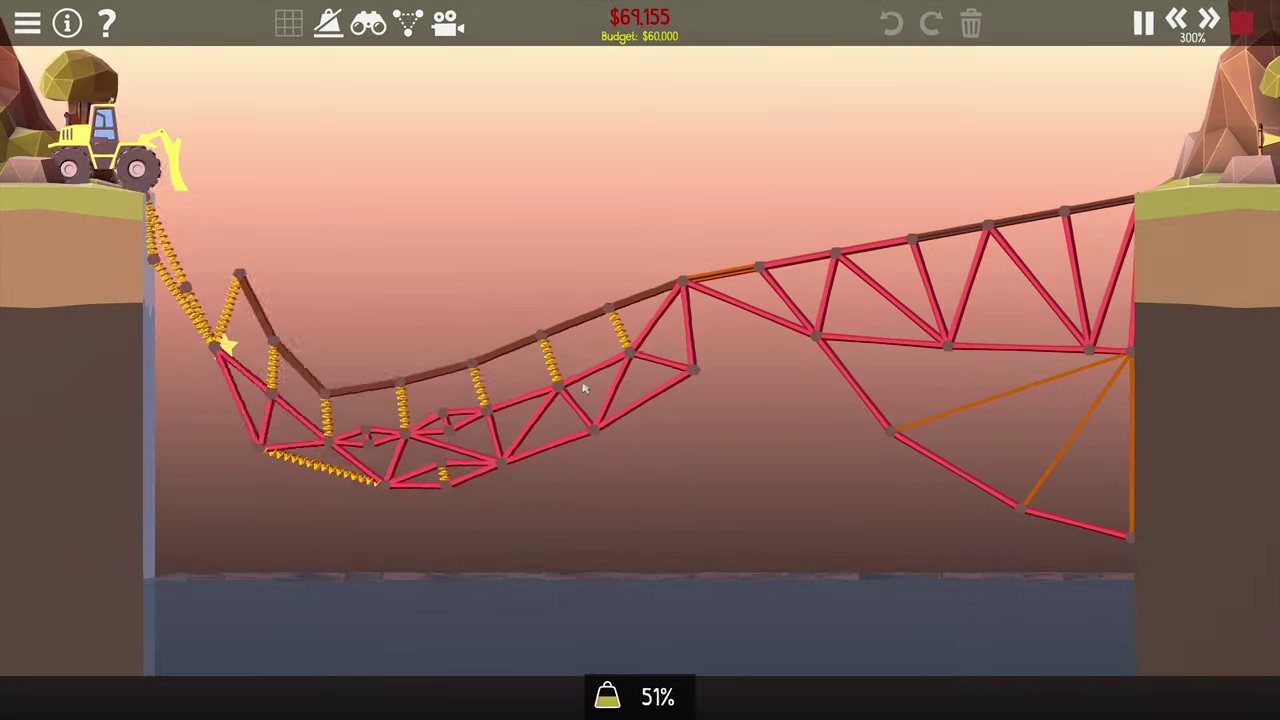
{"action": "key", "text": "space"}
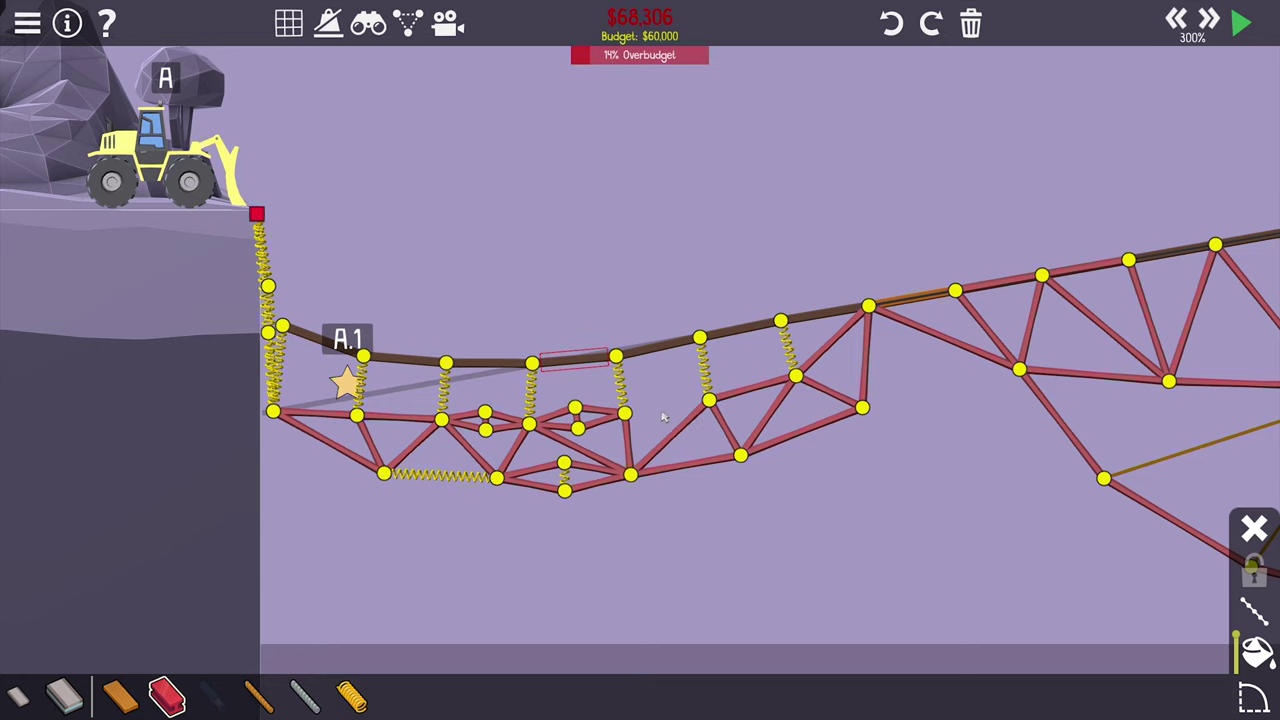
{"action": "scroll", "coordinate": [816, 504], "scroll_direction": "down", "scroll_amount": 3}
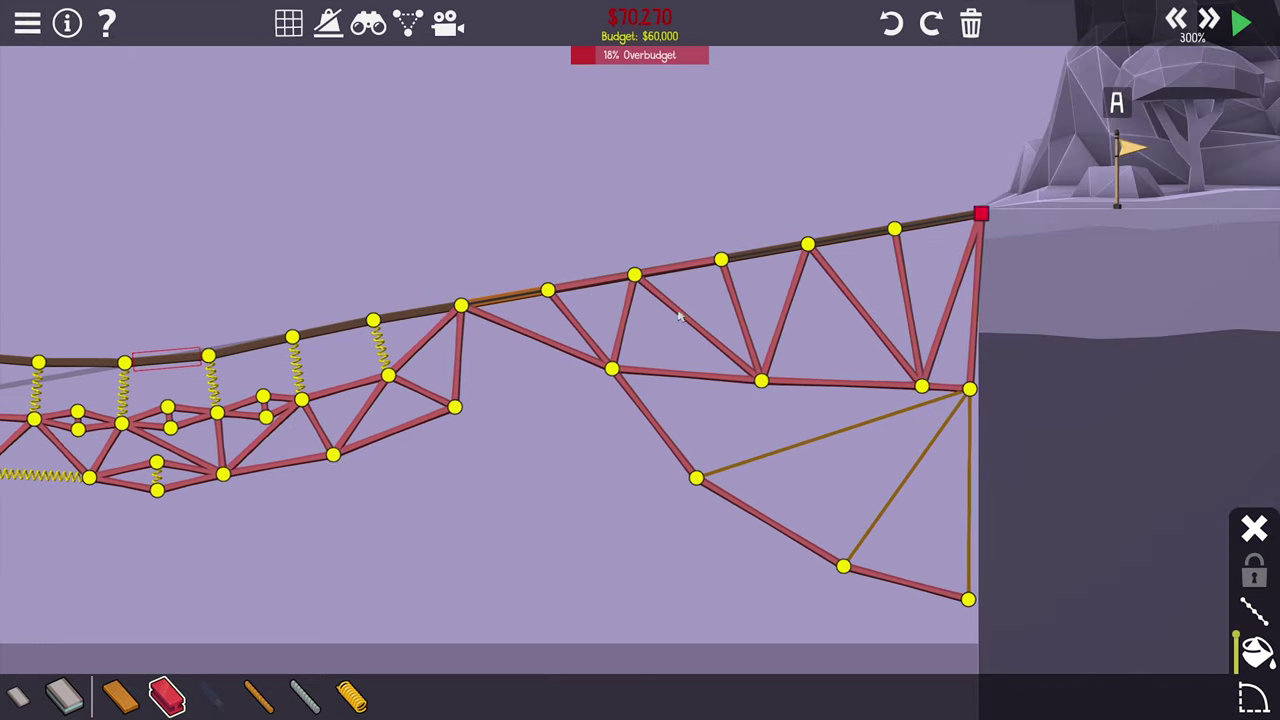
- Delete the right truss road section, lay a long road piece to the anchor, then remove it
{"action": "left_click", "coordinate": [740, 300]}
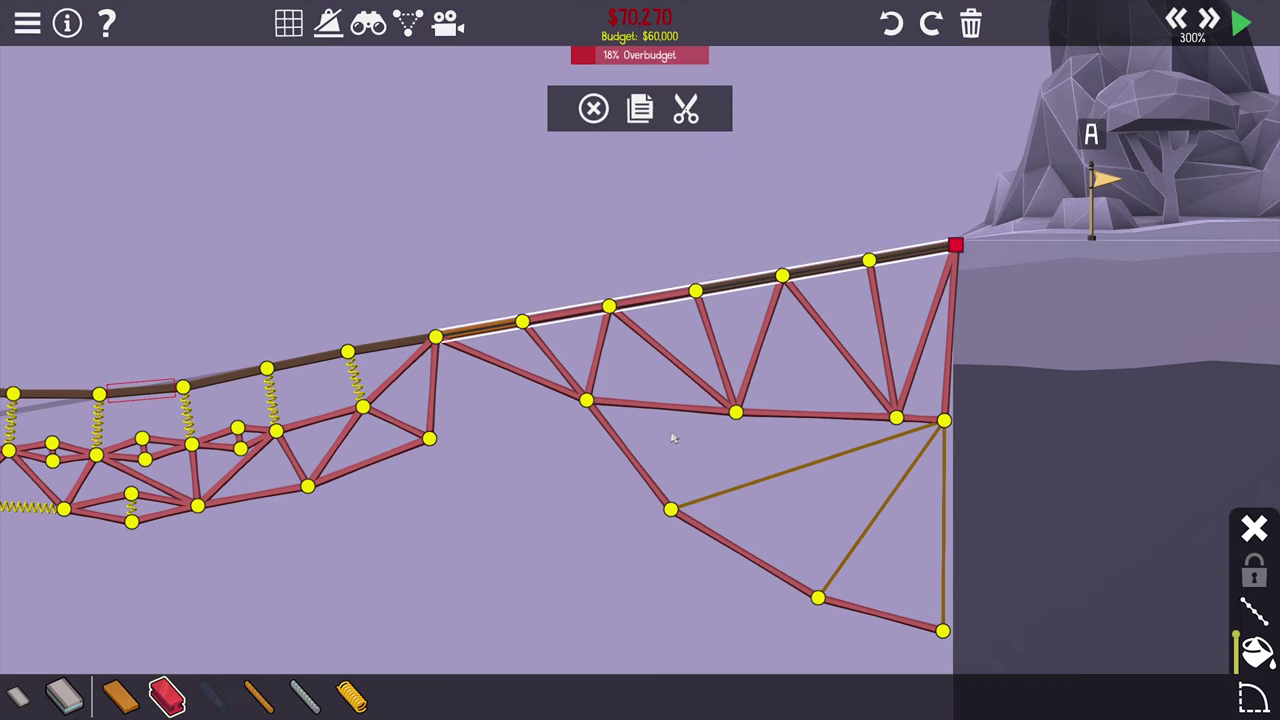
{"action": "key", "text": "Delete"}
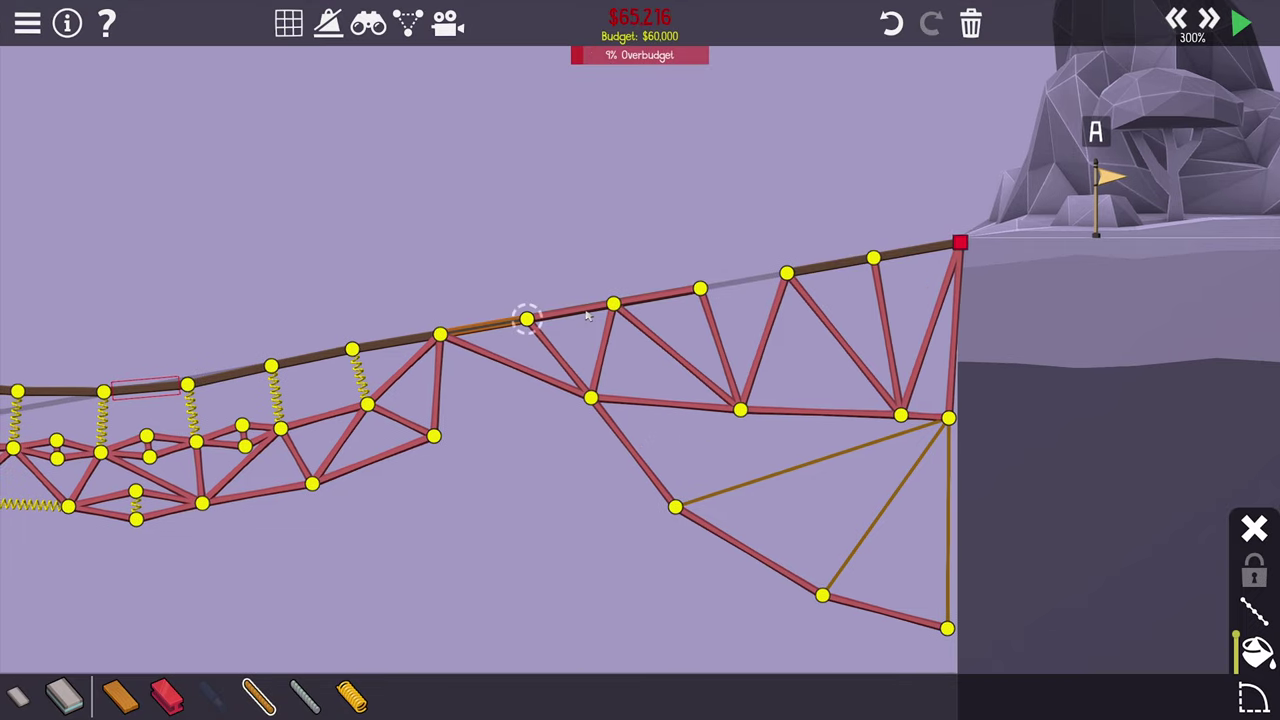
{"action": "left_click_drag", "start_coordinate": [440, 333], "coordinate": [958, 243]}
{"action": "left_click", "coordinate": [648, 303]}
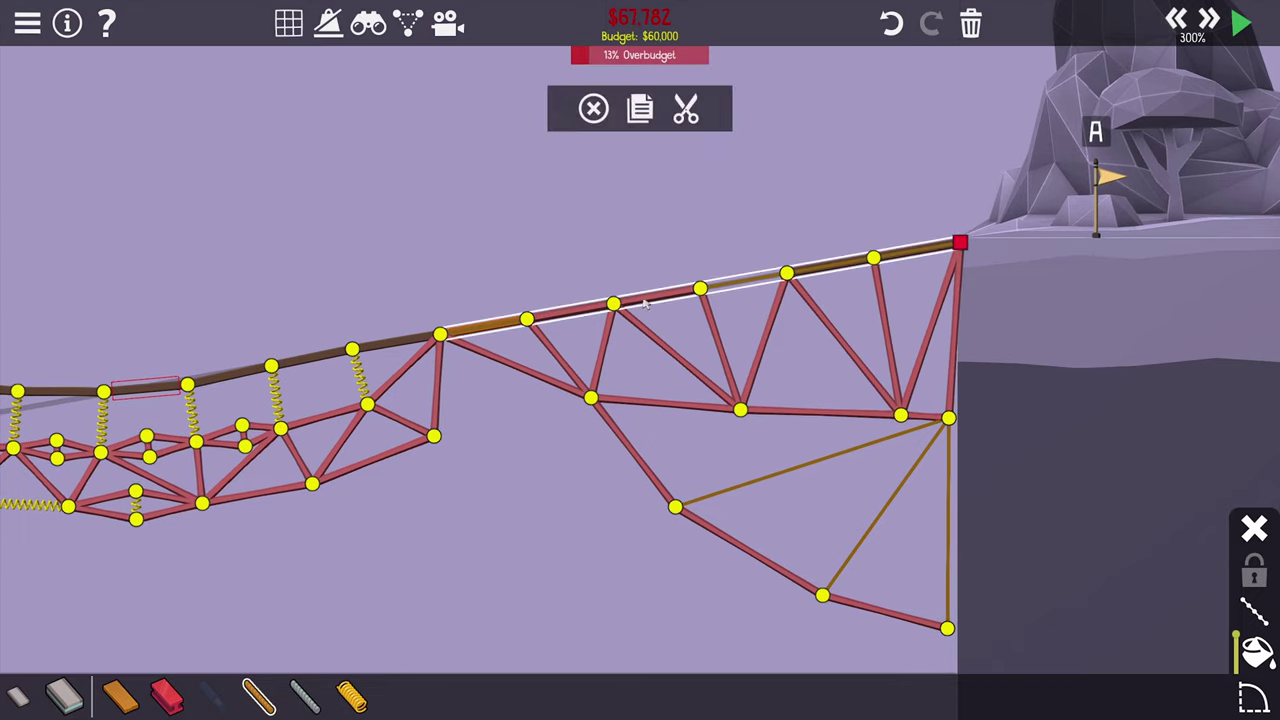
{"action": "key", "text": "Delete"}
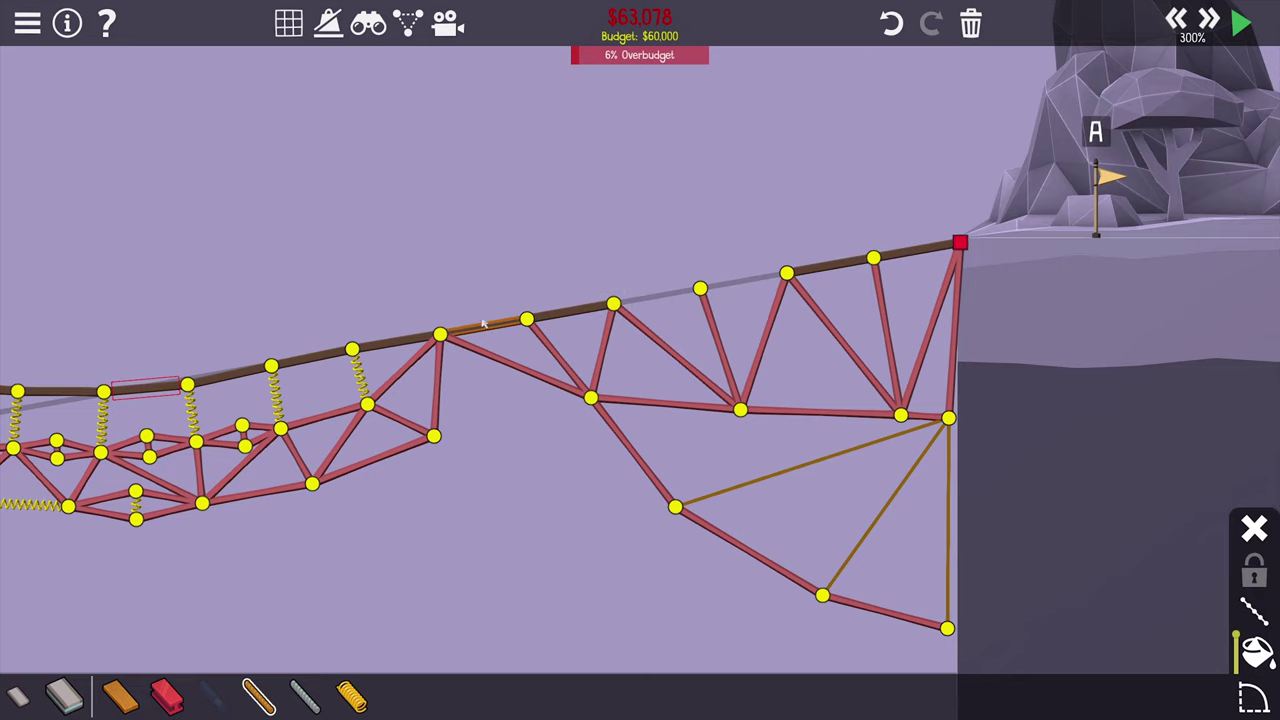
- Run a cable from the middle joint to the anchor, fill the road gap and test
{"action": "left_click_drag", "start_coordinate": [440, 333], "coordinate": [958, 243]}
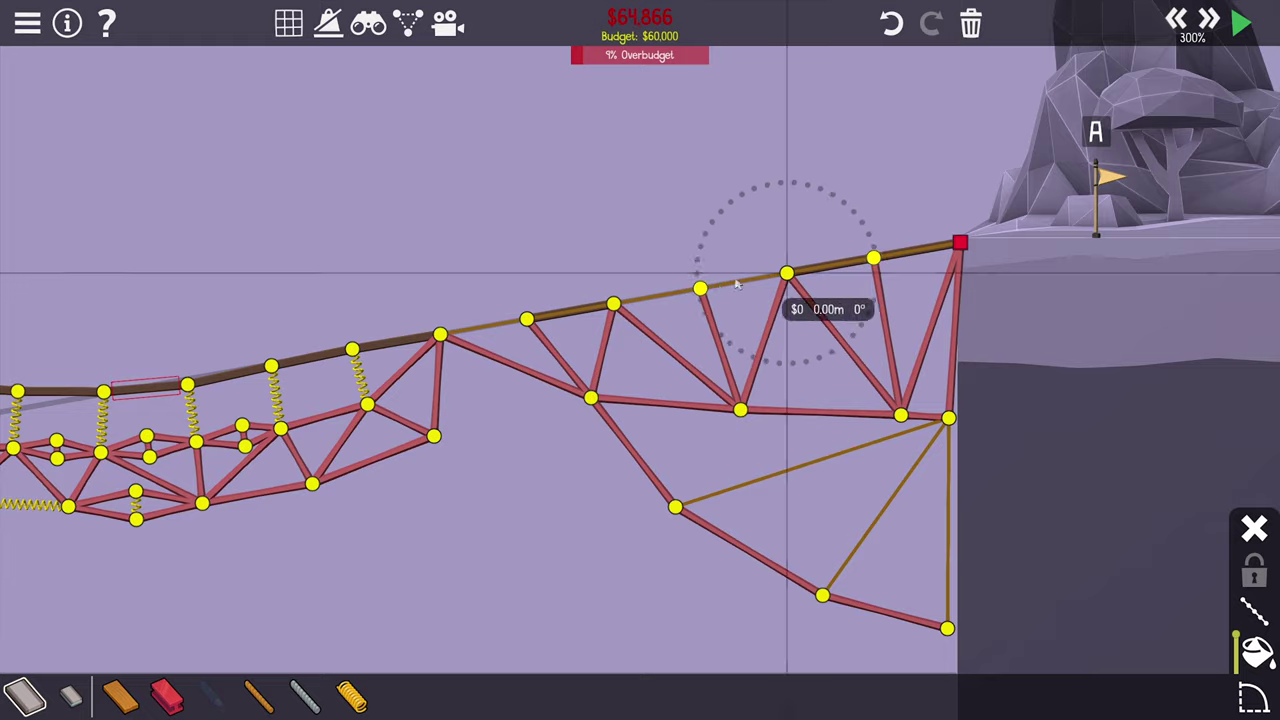
{"action": "left_click_drag", "start_coordinate": [713, 290], "coordinate": [612, 305]}
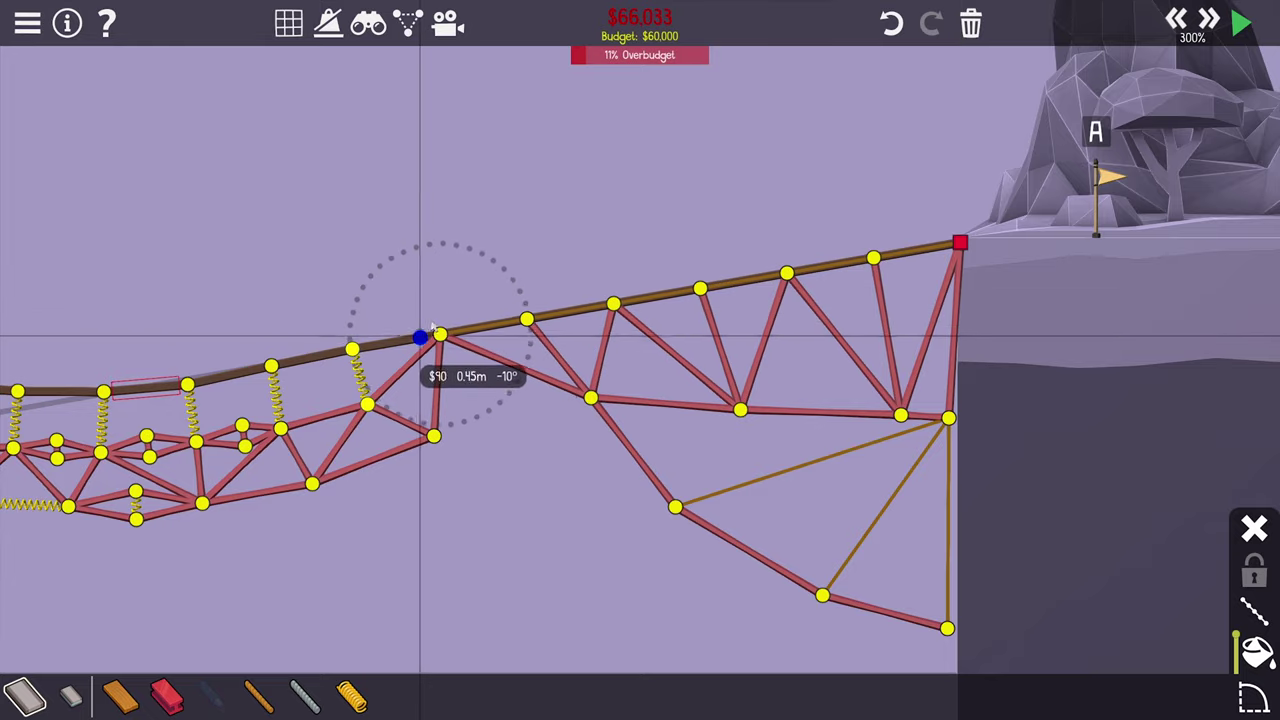
{"action": "key", "text": "space"}
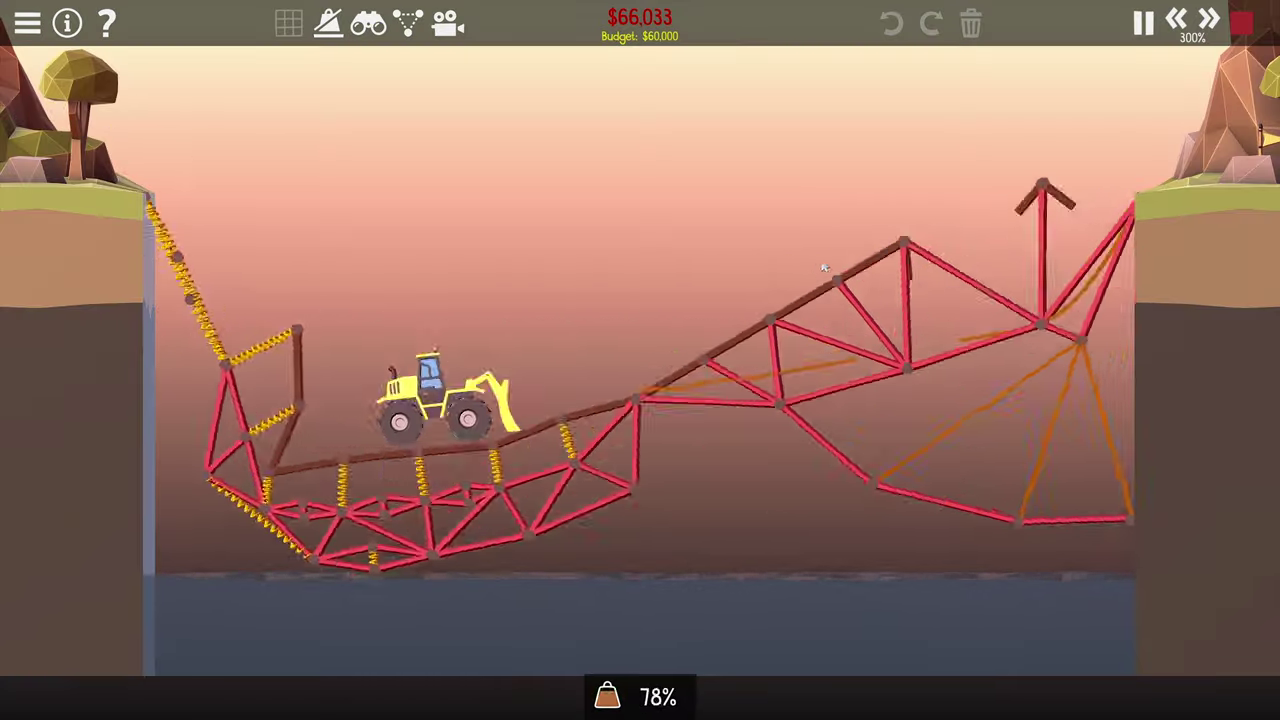
{"action": "key", "text": "space"}
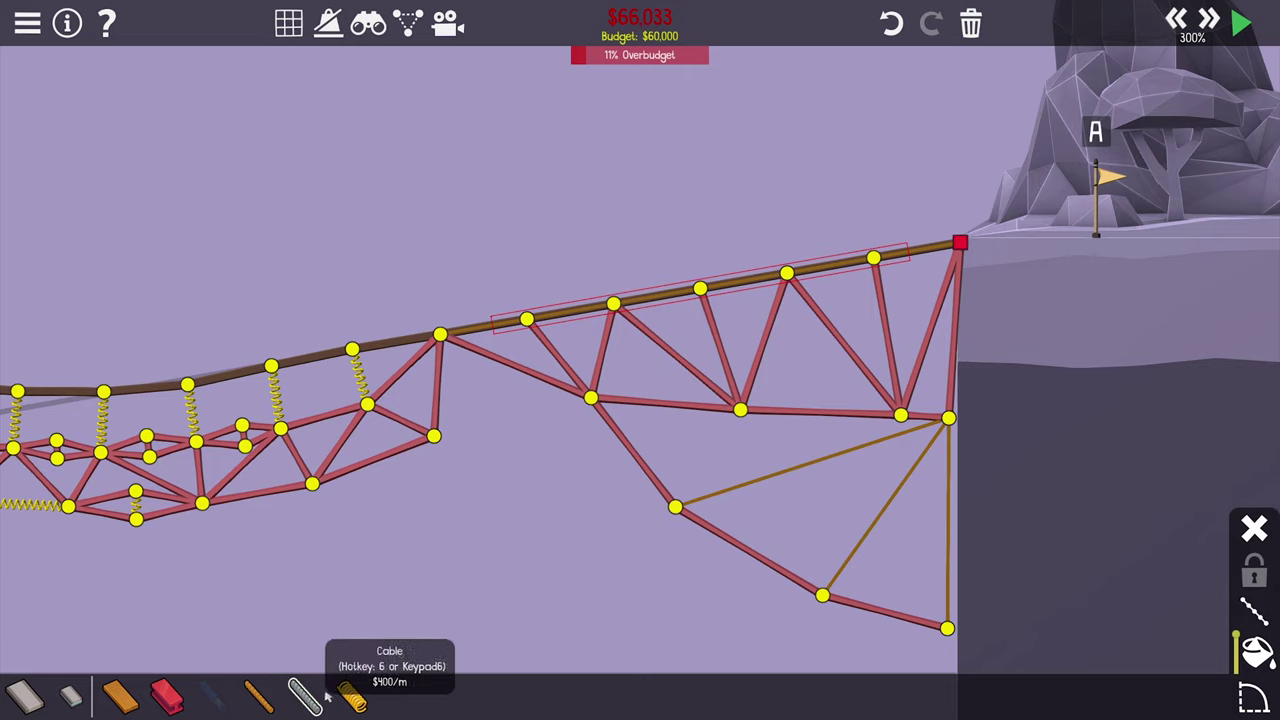
{"action": "left_click_drag", "start_coordinate": [875, 262], "coordinate": [958, 243]}
{"action": "key", "text": "space"}
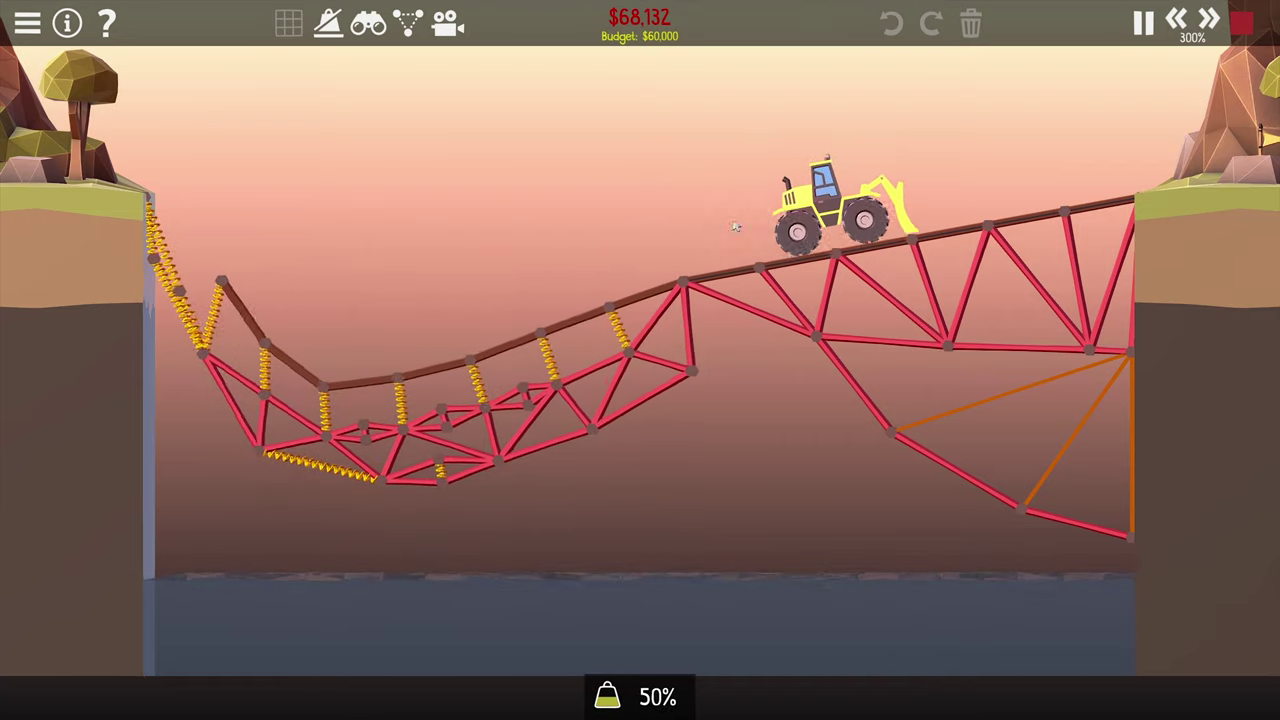
{"action": "key", "text": "space"}
{"action": "scroll", "coordinate": [934, 471], "scroll_direction": "up", "scroll_amount": 3}
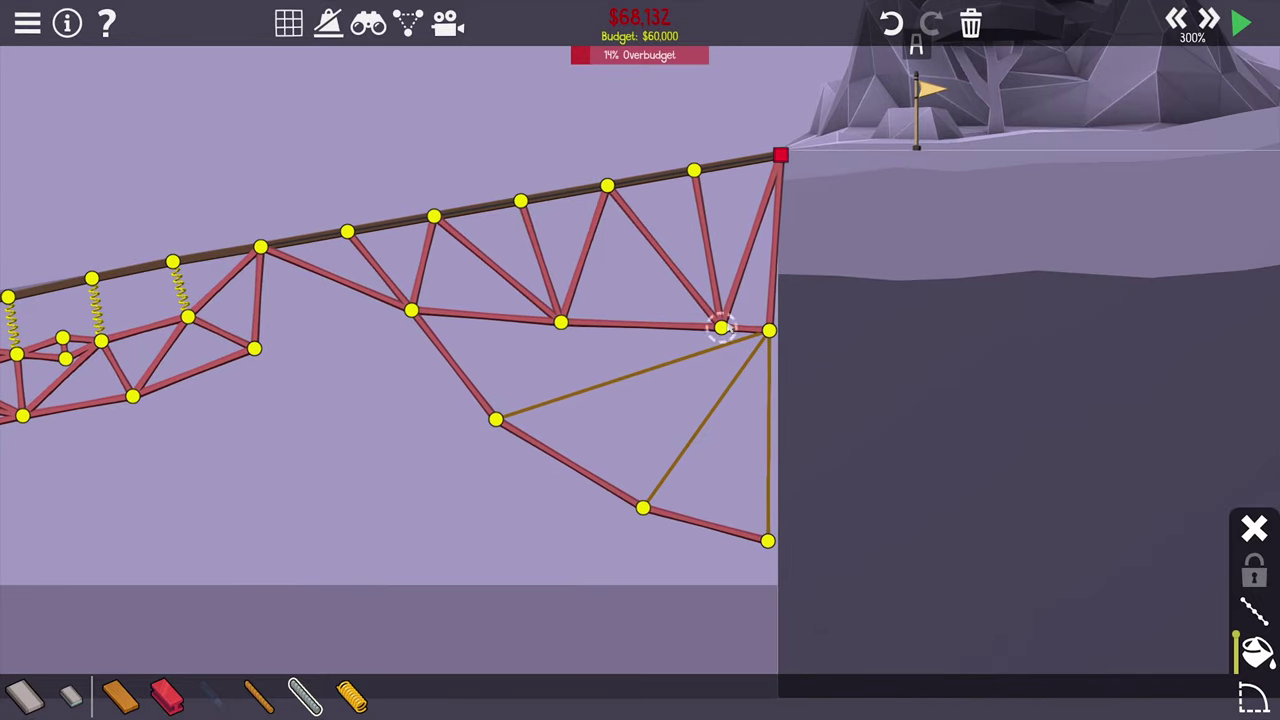
- Raise and fine-tune the right truss's two lower chord joints, with a brief test
{"action": "left_click_drag", "start_coordinate": [721, 325], "coordinate": [706, 263]}
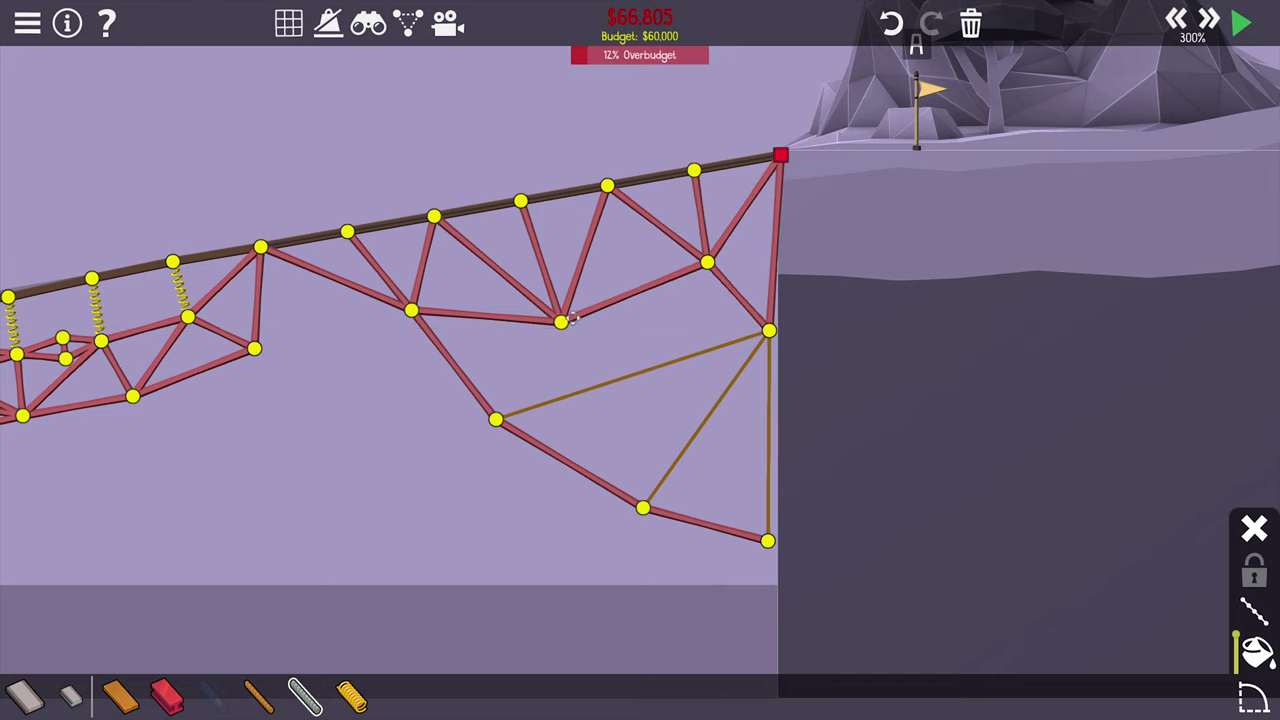
{"action": "left_click_drag", "start_coordinate": [560, 322], "coordinate": [566, 278]}
{"action": "left_click_drag", "start_coordinate": [706, 263], "coordinate": [715, 248]}
{"action": "left_click_drag", "start_coordinate": [566, 278], "coordinate": [550, 278]}
{"action": "key", "text": "space"}
{"action": "key", "text": "space"}
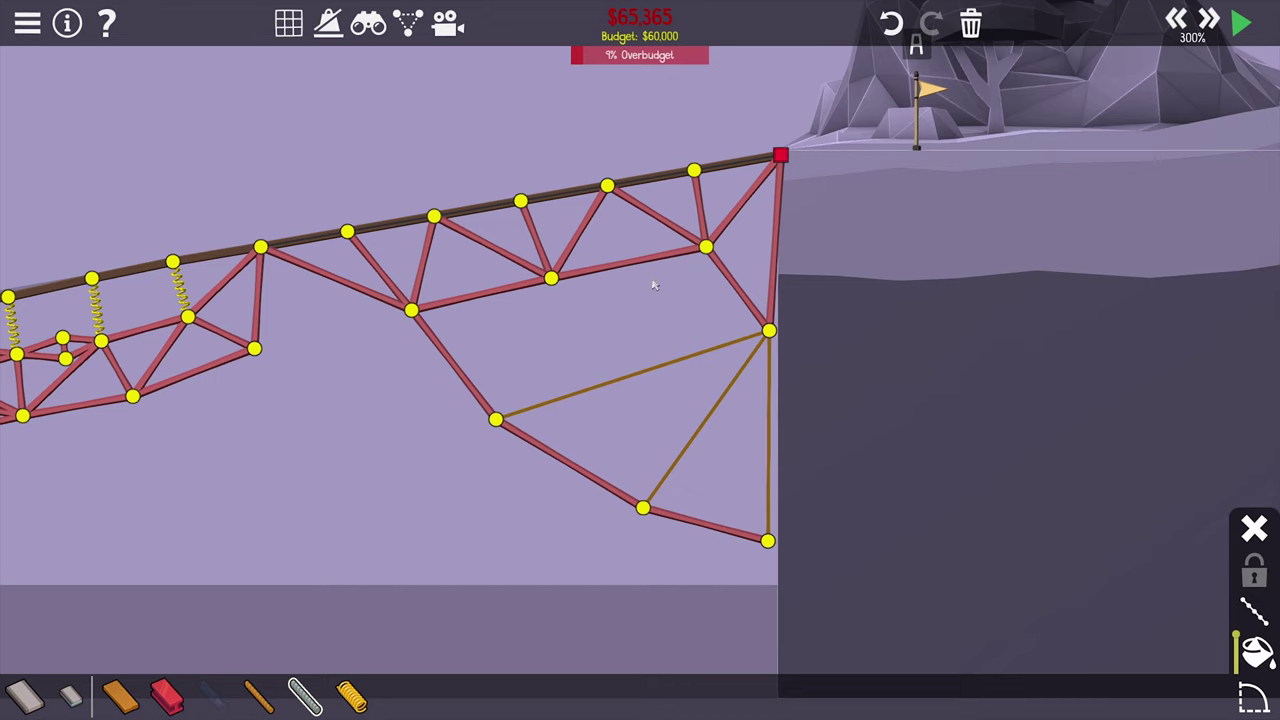
- Delete the right steel web and draw a zigzag wood truss with a bottom chord under the road
{"action": "left_click_drag", "start_coordinate": [690, 272], "coordinate": [720, 232]}
{"action": "key", "text": "Delete"}
{"action": "left_click_drag", "start_coordinate": [588, 254], "coordinate": [500, 308]}
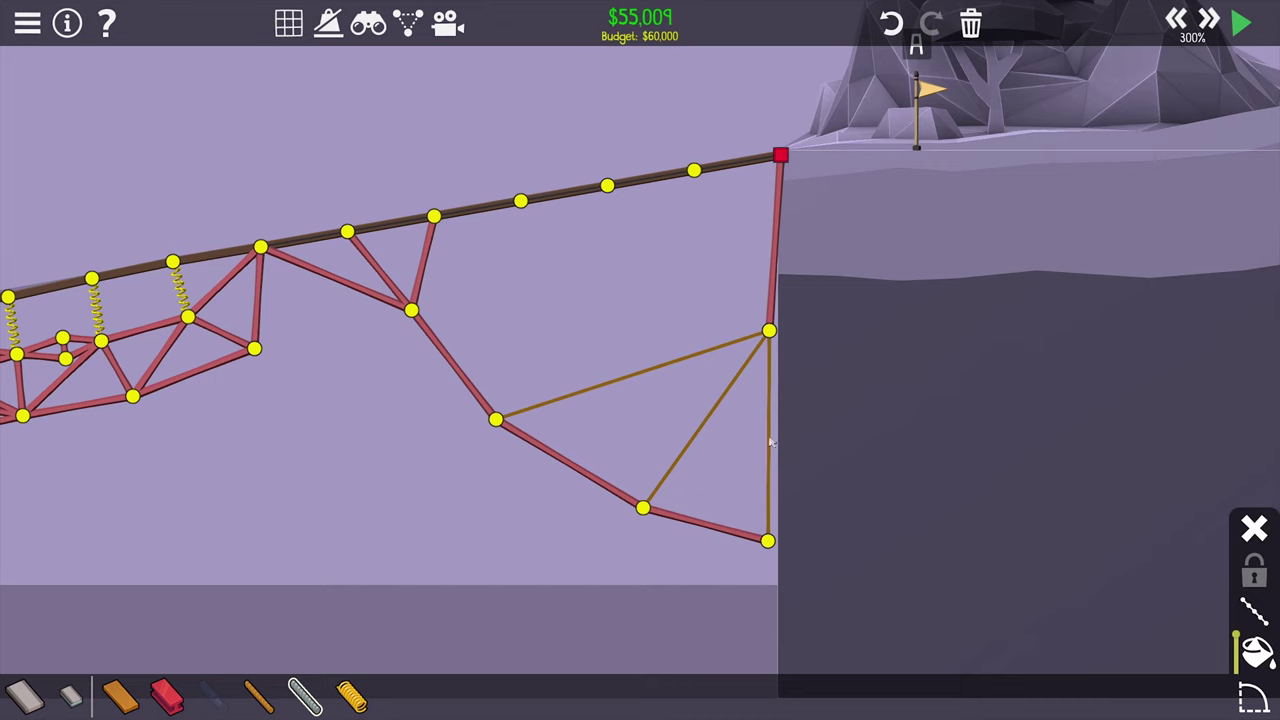
{"action": "left_click", "coordinate": [120, 695]}
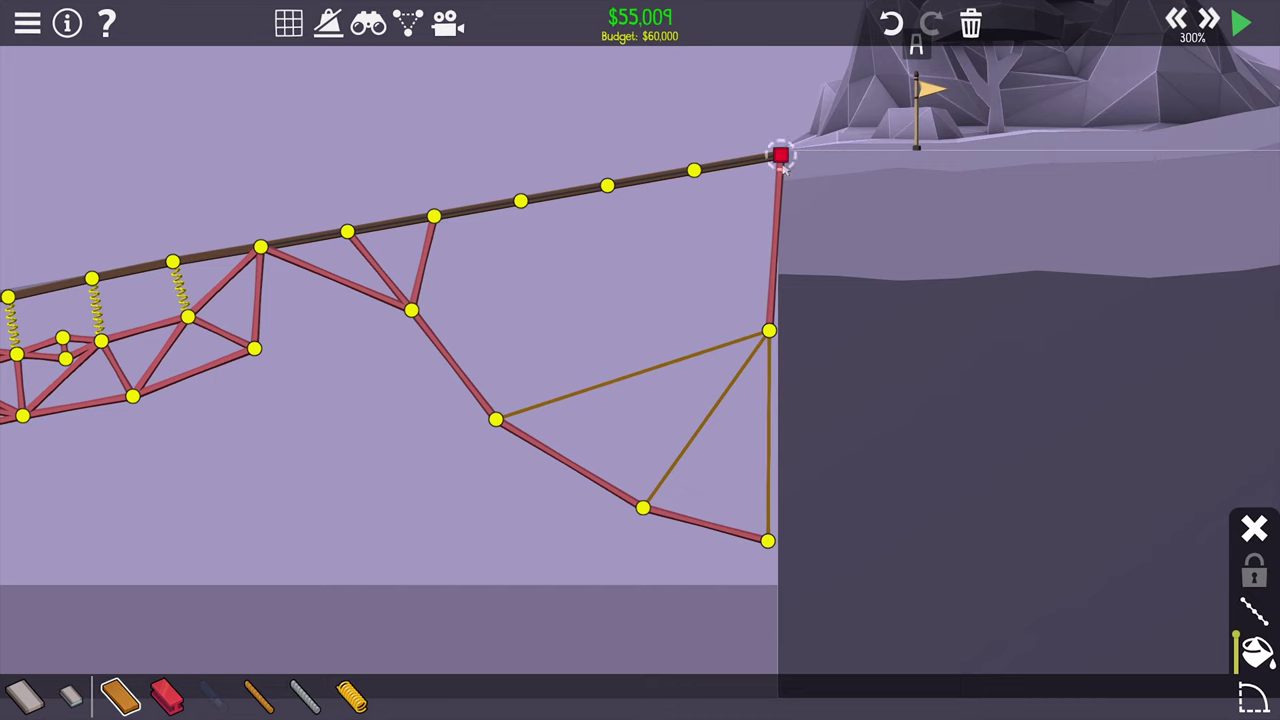
{"action": "mouse_move", "coordinate": [781, 157]}
{"action": "left_mouse_down"}
{"action": "mouse_move", "coordinate": [731, 218]}
{"action": "mouse_move", "coordinate": [693, 172]}
{"action": "left_mouse_up"}
{"action": "mouse_move", "coordinate": [693, 172]}
{"action": "left_mouse_down"}
{"action": "mouse_move", "coordinate": [671, 226]}
{"action": "mouse_move", "coordinate": [608, 187]}
{"action": "left_mouse_up"}
{"action": "mouse_move", "coordinate": [608, 187]}
{"action": "left_mouse_down"}
{"action": "mouse_move", "coordinate": [584, 246]}
{"action": "mouse_move", "coordinate": [521, 203]}
{"action": "mouse_move", "coordinate": [437, 215]}
{"action": "left_mouse_up"}
{"action": "mouse_move", "coordinate": [504, 258]}
{"action": "left_mouse_down"}
{"action": "mouse_move", "coordinate": [731, 218]}
{"action": "mouse_move", "coordinate": [665, 257]}
{"action": "left_mouse_up"}
- Brace the right truss with a new wood member and test the bridge
{"action": "key", "text": "space"}
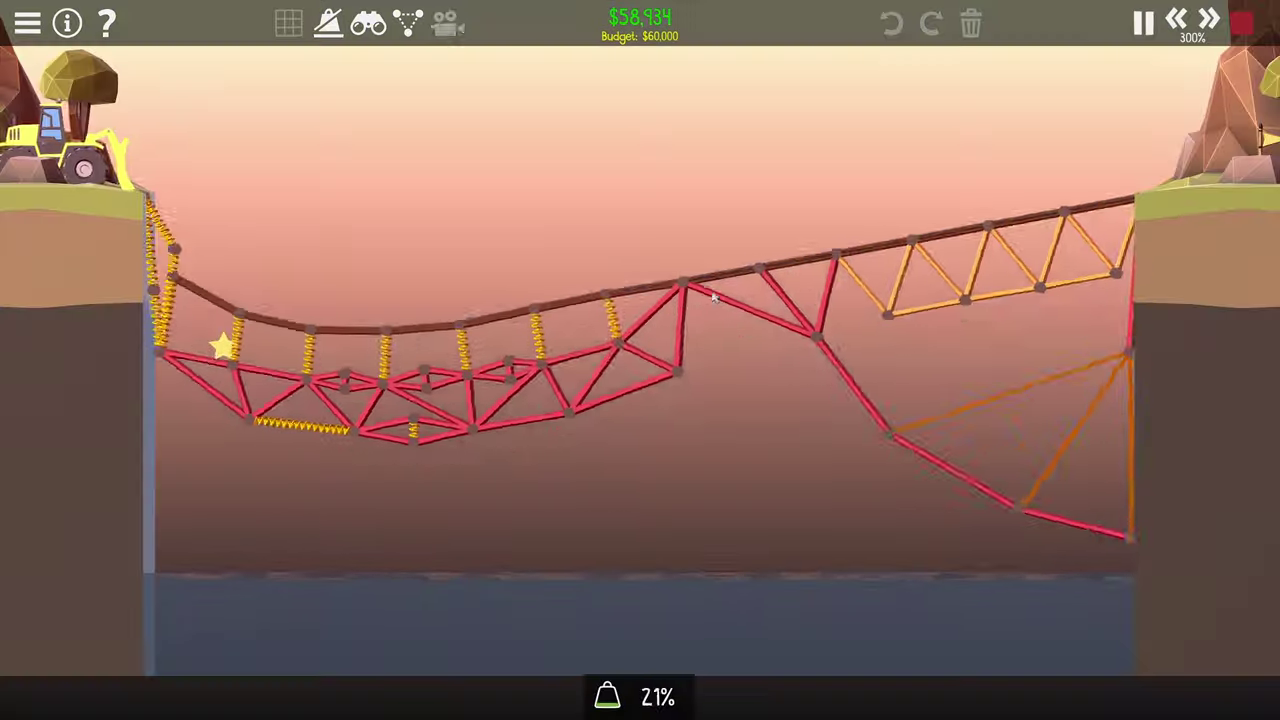
{"action": "key", "text": "space"}
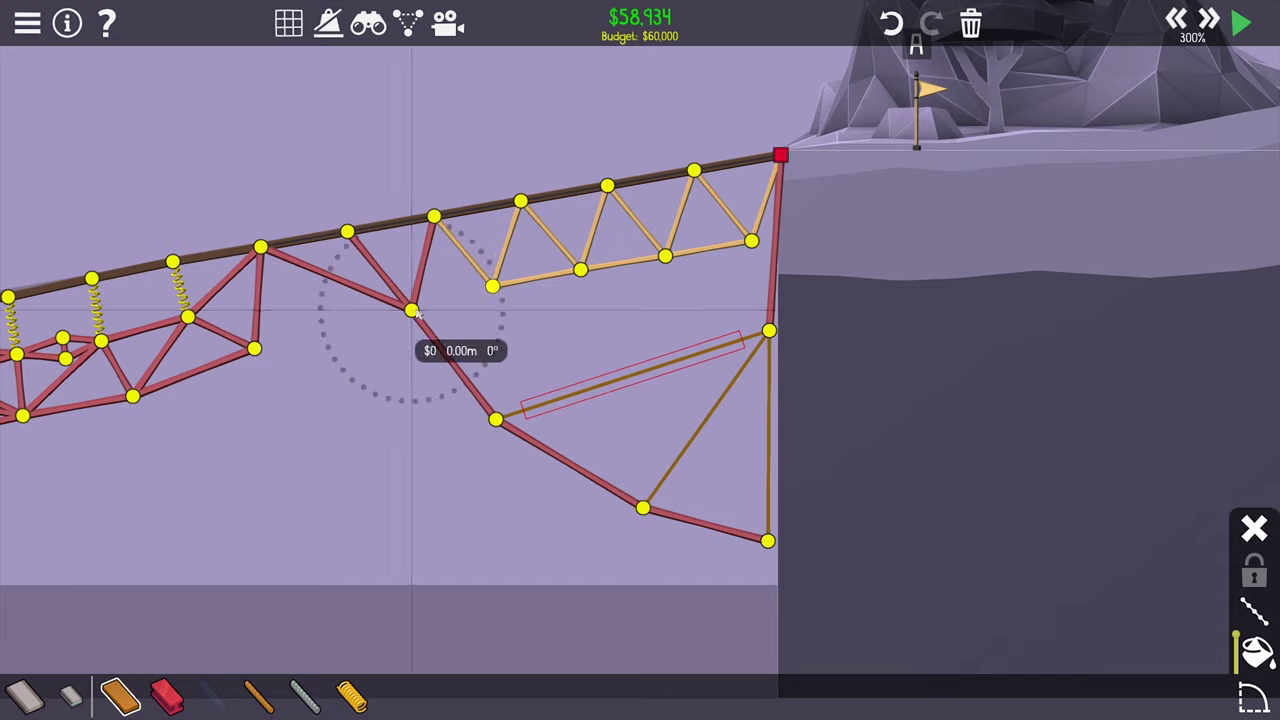
{"action": "left_click_drag", "start_coordinate": [411, 310], "coordinate": [492, 287]}
{"action": "key", "text": "space"}
{"action": "key", "text": "space"}
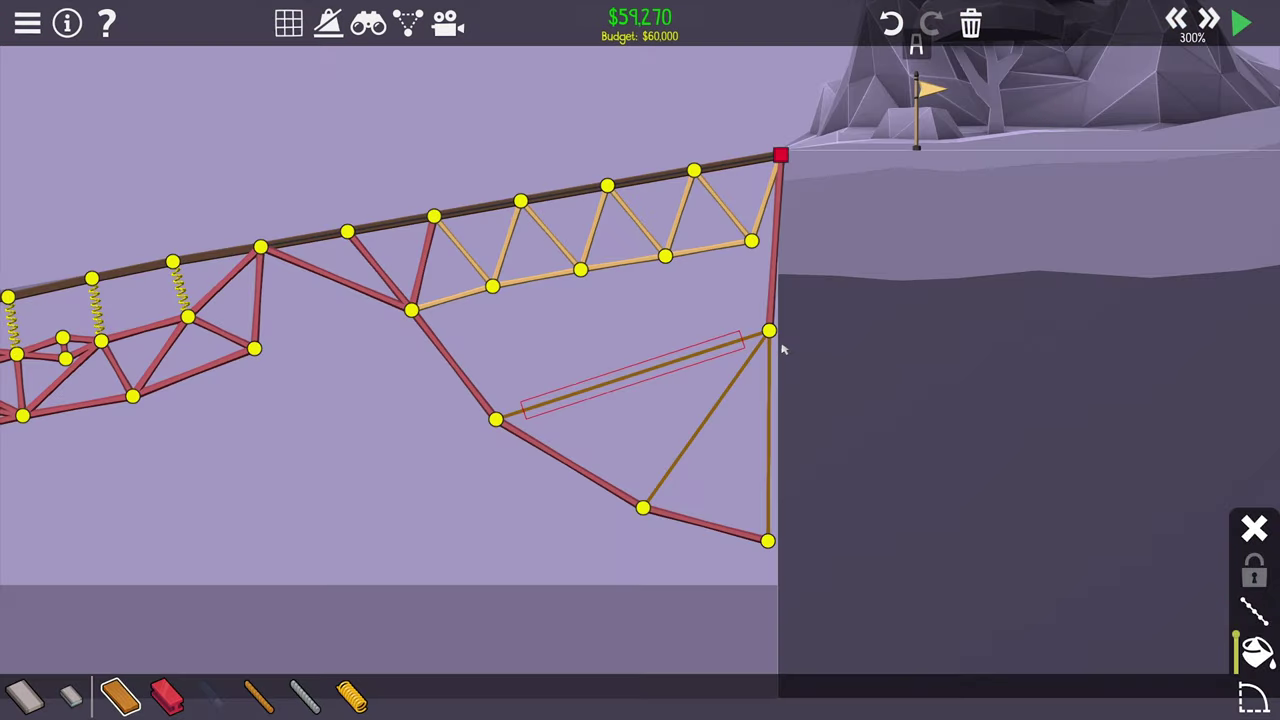
- Raise the right cliff joint and add a cable from the arch joint to it
{"action": "left_click_drag", "start_coordinate": [770, 330], "coordinate": [768, 310]}
{"action": "key", "text": "space"}
{"action": "key", "text": "space"}
{"action": "left_click", "coordinate": [305, 695]}
{"action": "left_click_drag", "start_coordinate": [494, 418], "coordinate": [768, 310]}
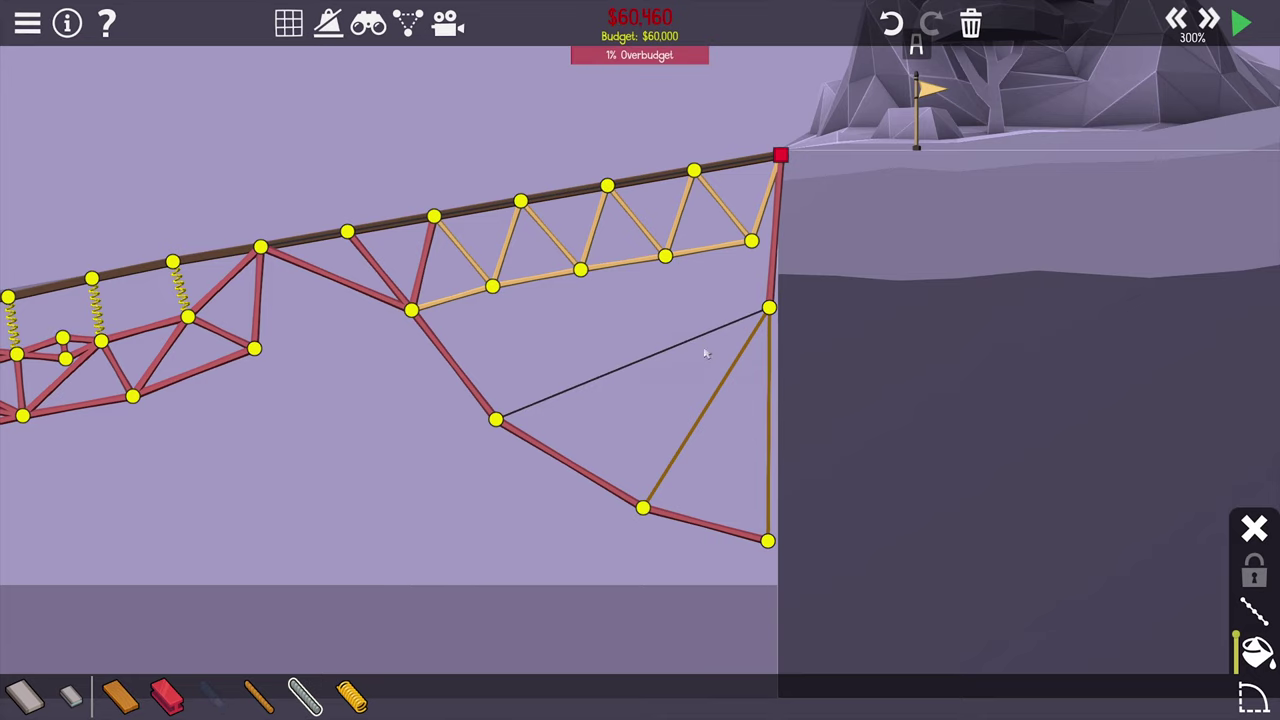
{"action": "key", "text": "space"}
{"action": "key", "text": "space"}
- Replace the upper cliff member with a cable and test the bridge
{"action": "left_click", "coordinate": [783, 264]}
{"action": "left_click_drag", "start_coordinate": [781, 155], "coordinate": [768, 310]}
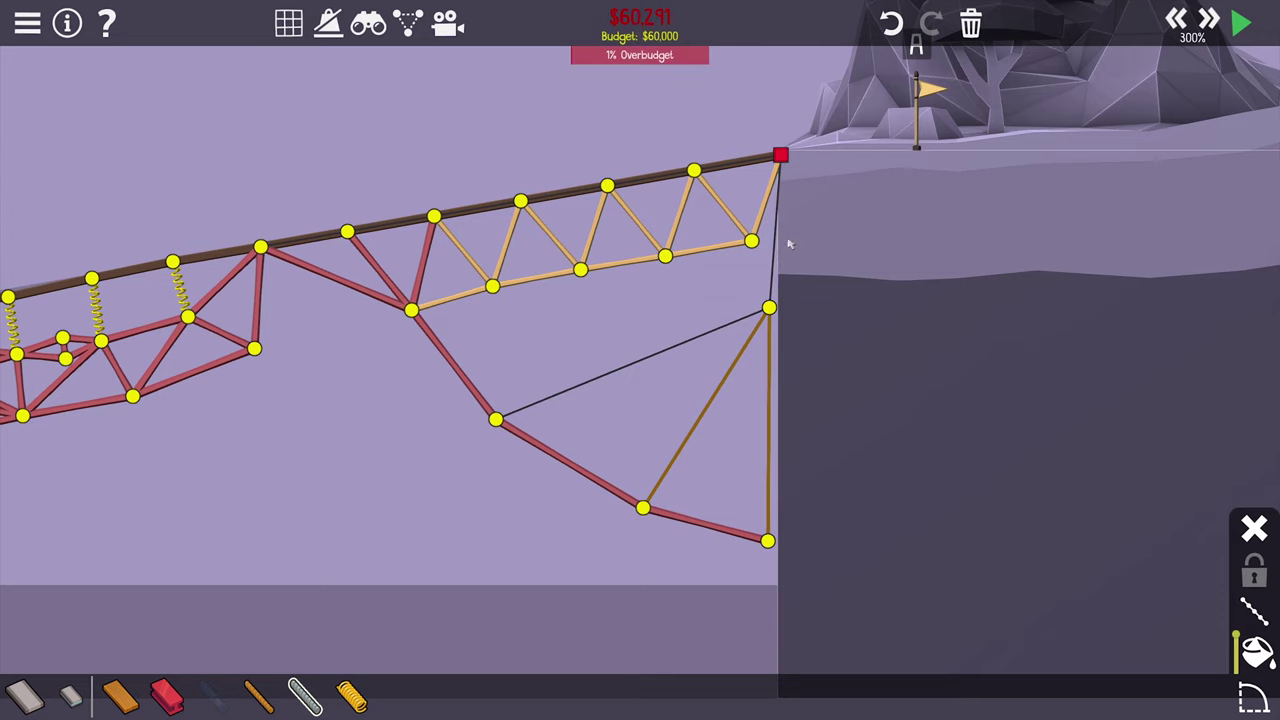
{"action": "key", "text": "space"}
{"action": "key", "text": "space"}
- Delete the diagonal cable and run a new cable from the right anchor to the arch joint
{"action": "left_click", "coordinate": [600, 375]}
{"action": "key", "text": "Delete"}
{"action": "key", "text": "space"}
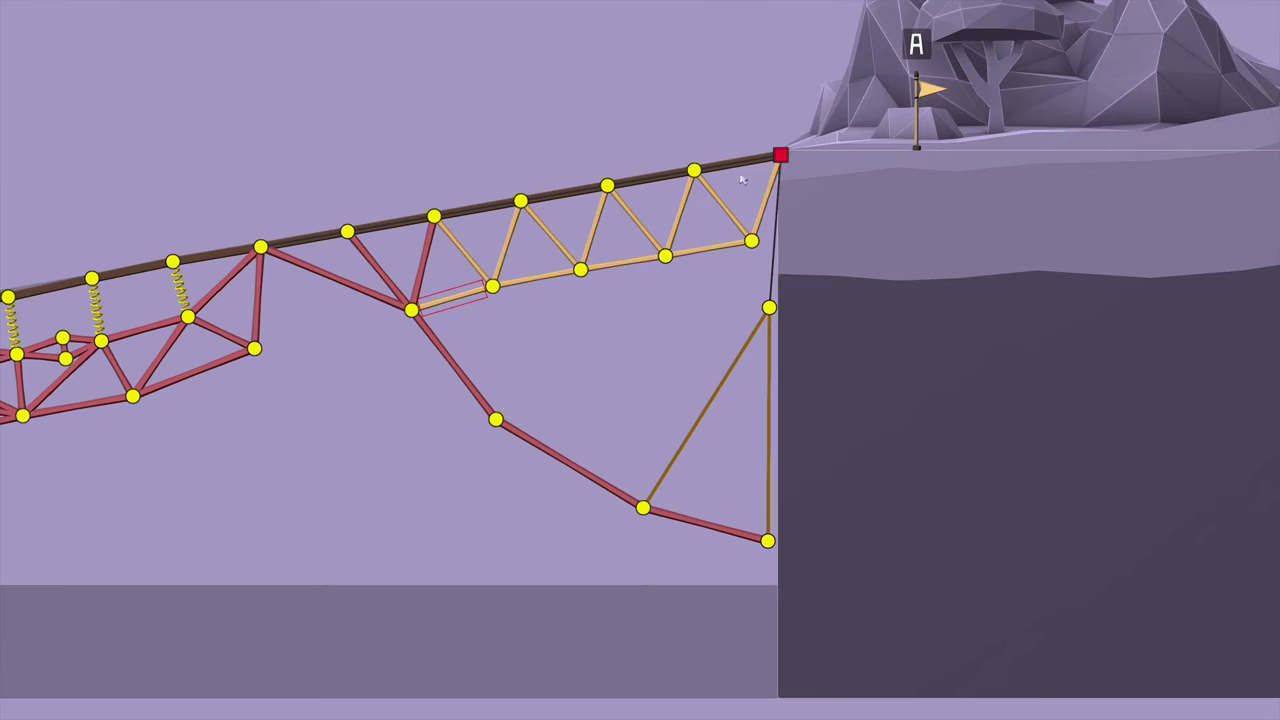
{"action": "left_click_drag", "start_coordinate": [781, 155], "coordinate": [496, 420]}
{"action": "key", "text": "space"}
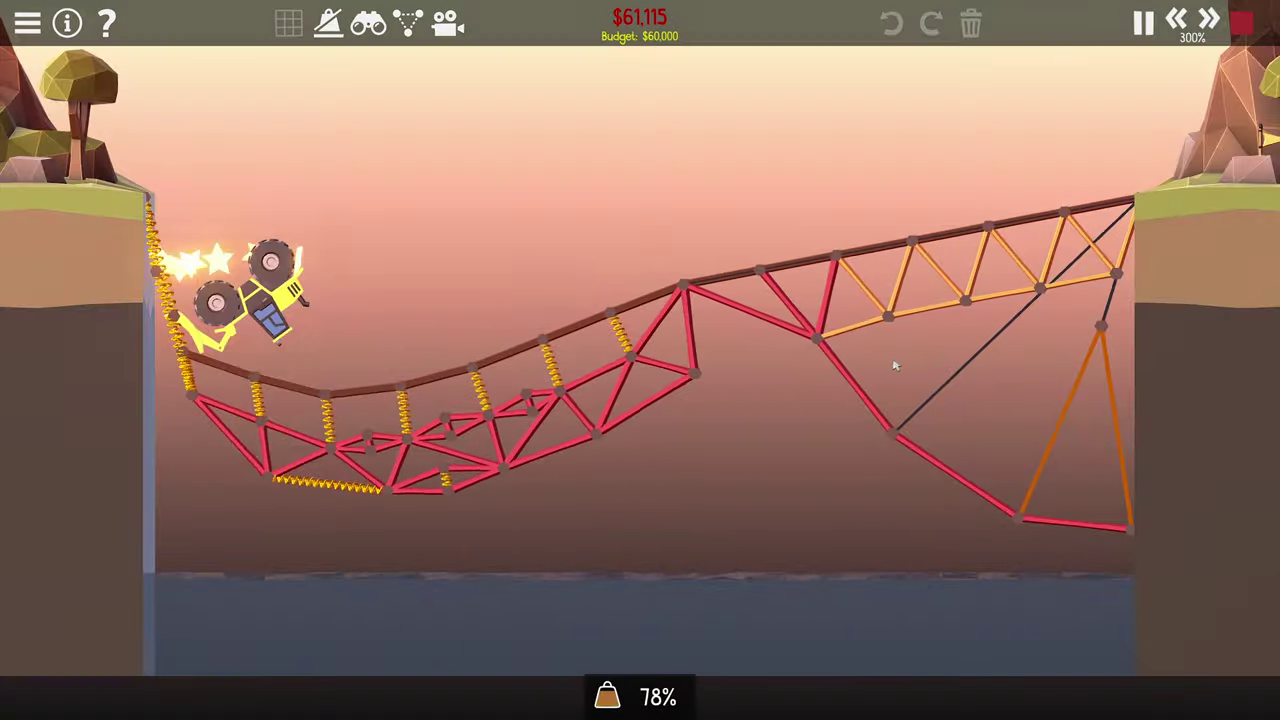
{"action": "key", "text": "space"}
{"action": "key", "text": "space"}
{"action": "scroll", "coordinate": [310, 625], "scroll_direction": "up", "scroll_amount": 3}
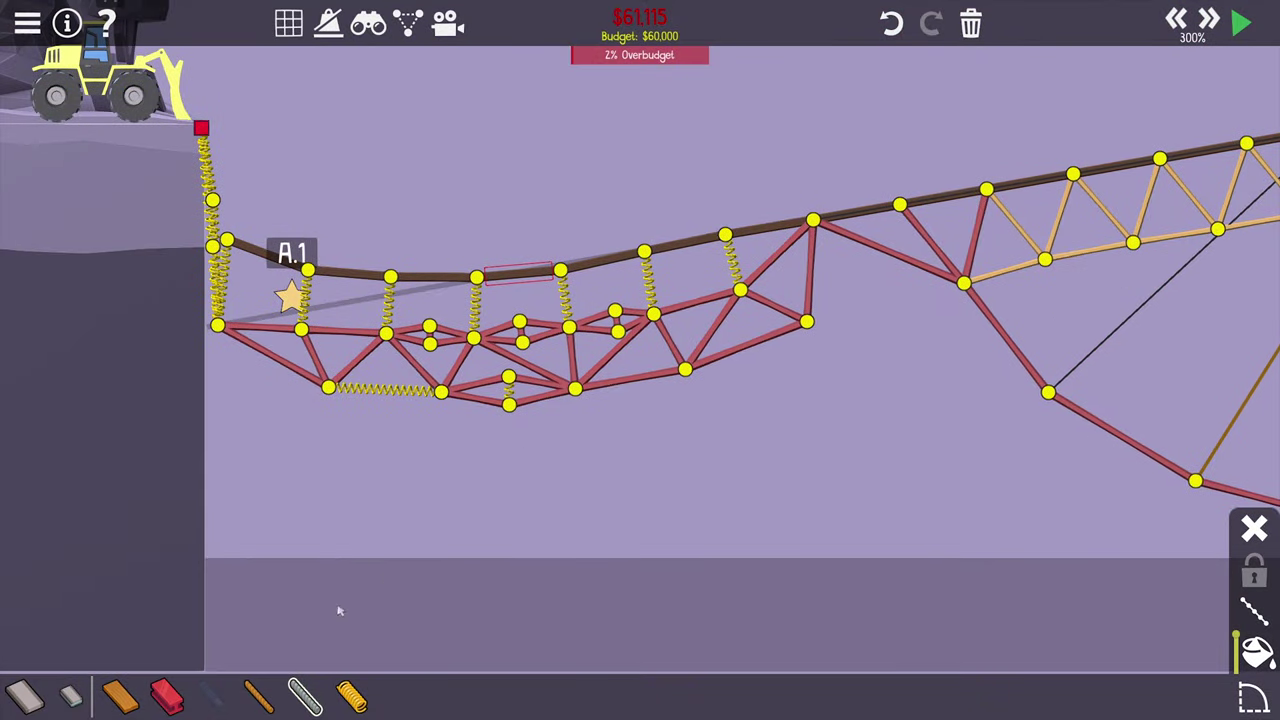
- Patch the gap in the deck with a road piece and test the bridge
{"action": "left_click", "coordinate": [65, 695]}
{"action": "left_click_drag", "start_coordinate": [560, 270], "coordinate": [476, 277]}
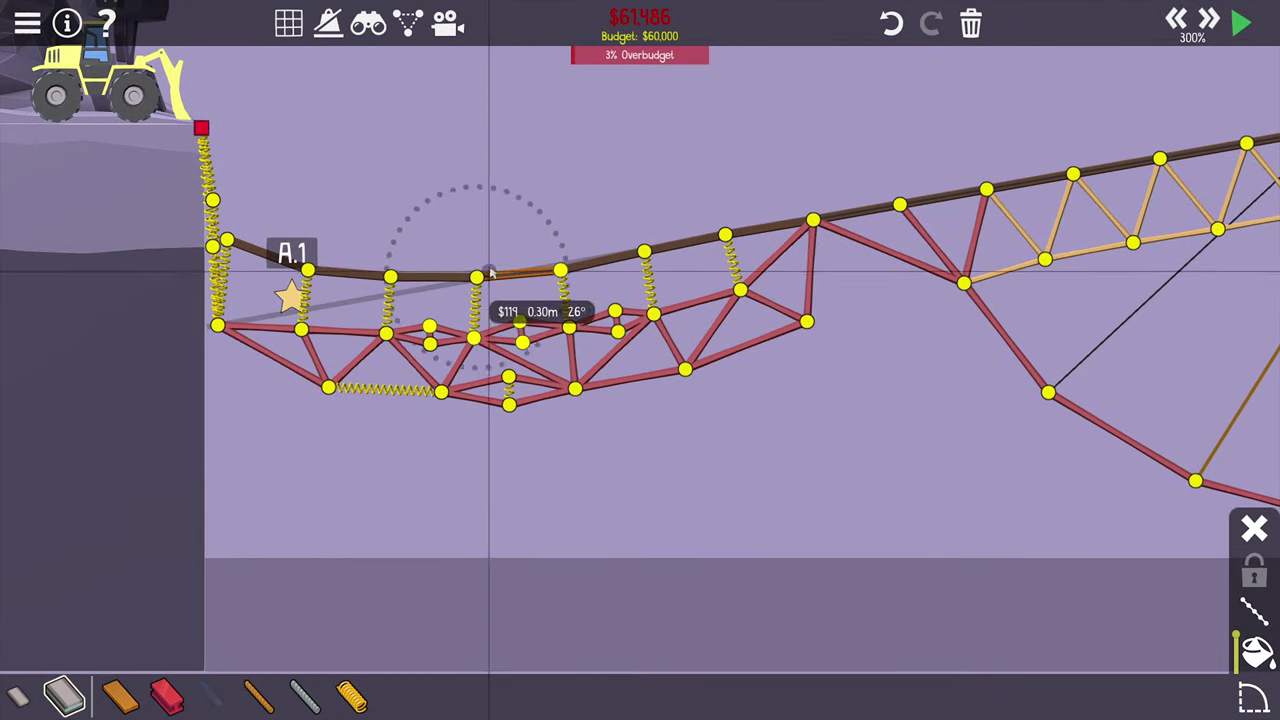
{"action": "key", "text": "space"}
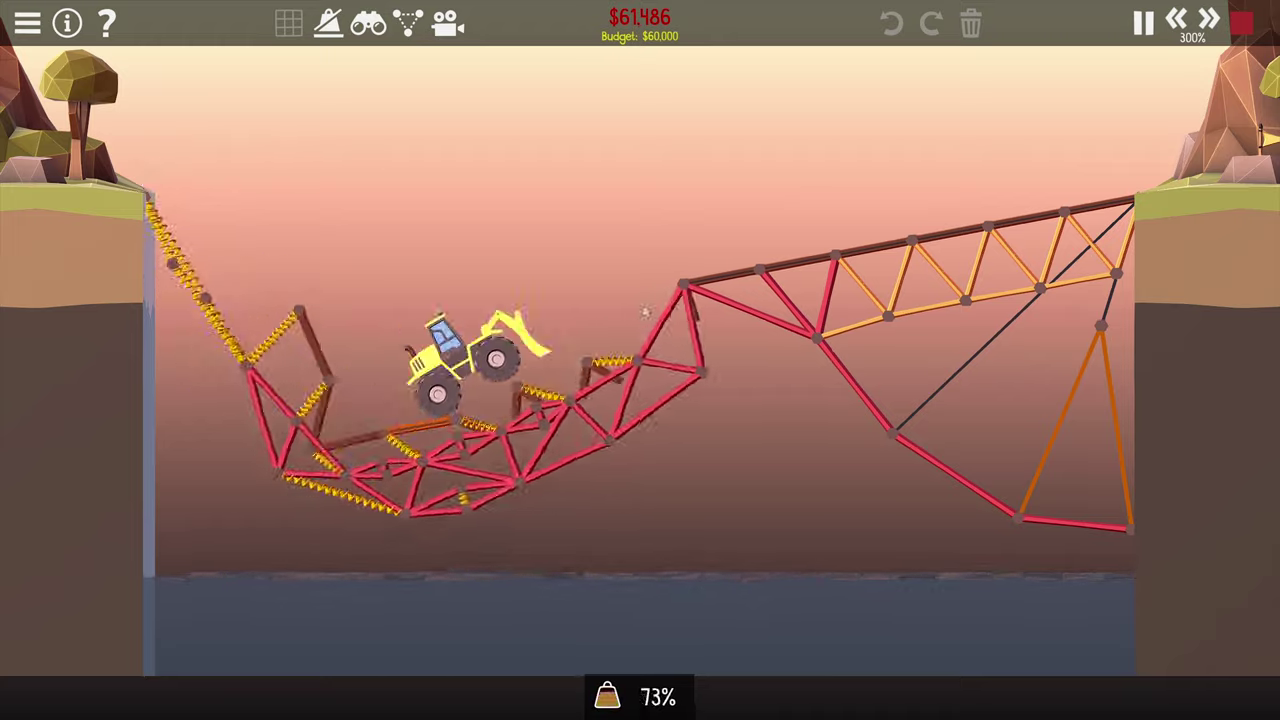
{"action": "key", "text": "space"}
{"action": "key", "text": "space"}
{"action": "key", "text": "space"}
- Hang two ropes from the right anchor to the middle lower and bottom cliff joints, then test
{"action": "left_click", "coordinate": [262, 695]}
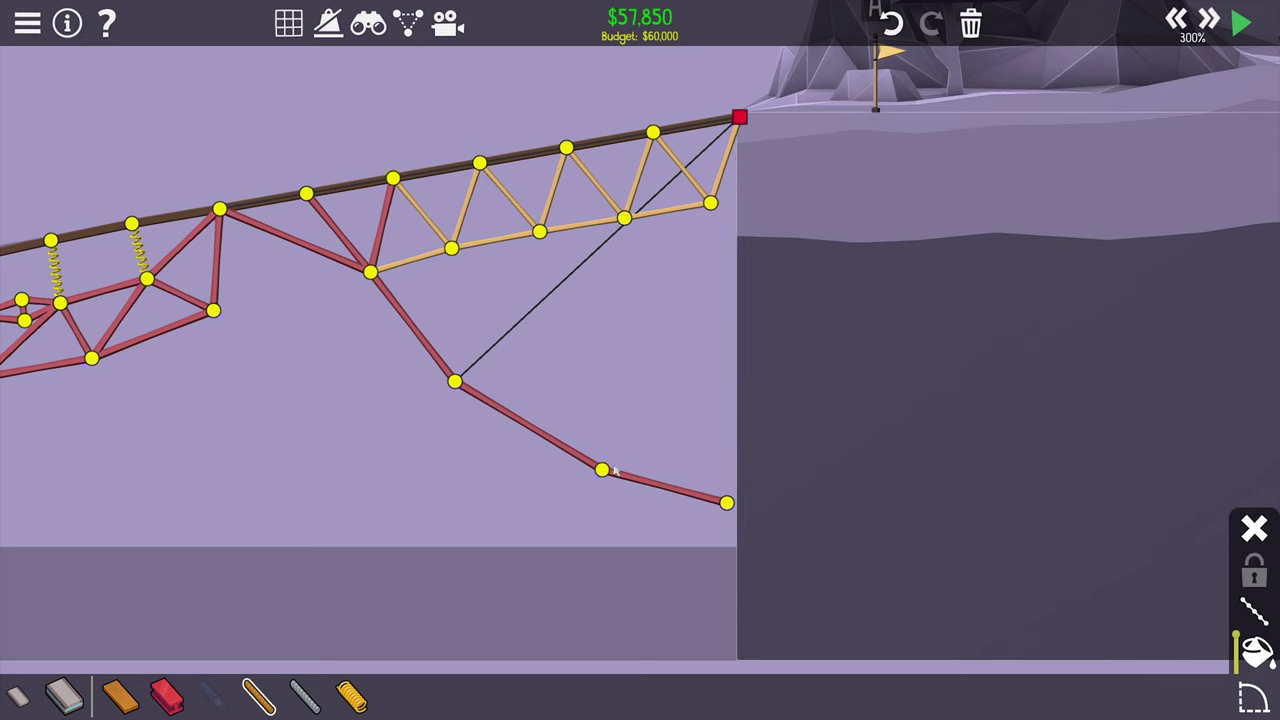
{"action": "left_click", "coordinate": [738, 118]}
{"action": "left_click", "coordinate": [603, 470]}
{"action": "left_click", "coordinate": [738, 118]}
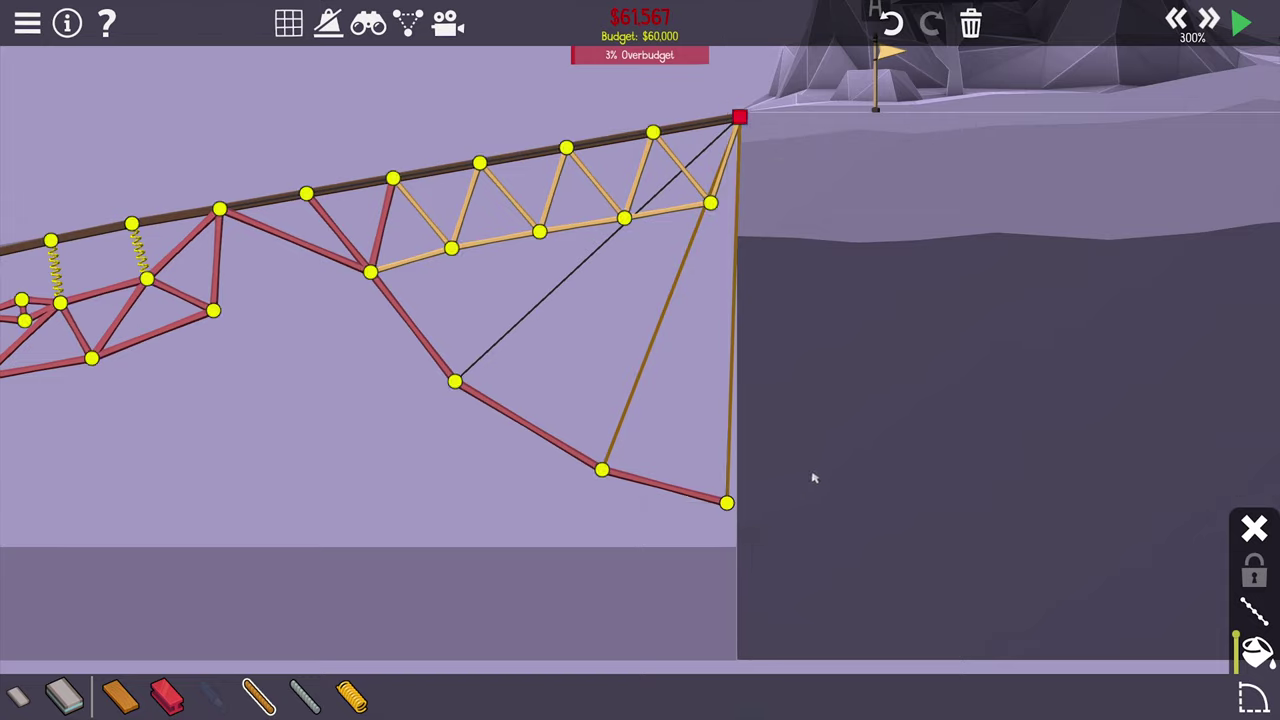
{"action": "left_click", "coordinate": [726, 503]}
{"action": "key", "text": "space"}
{"action": "key", "text": "space"}
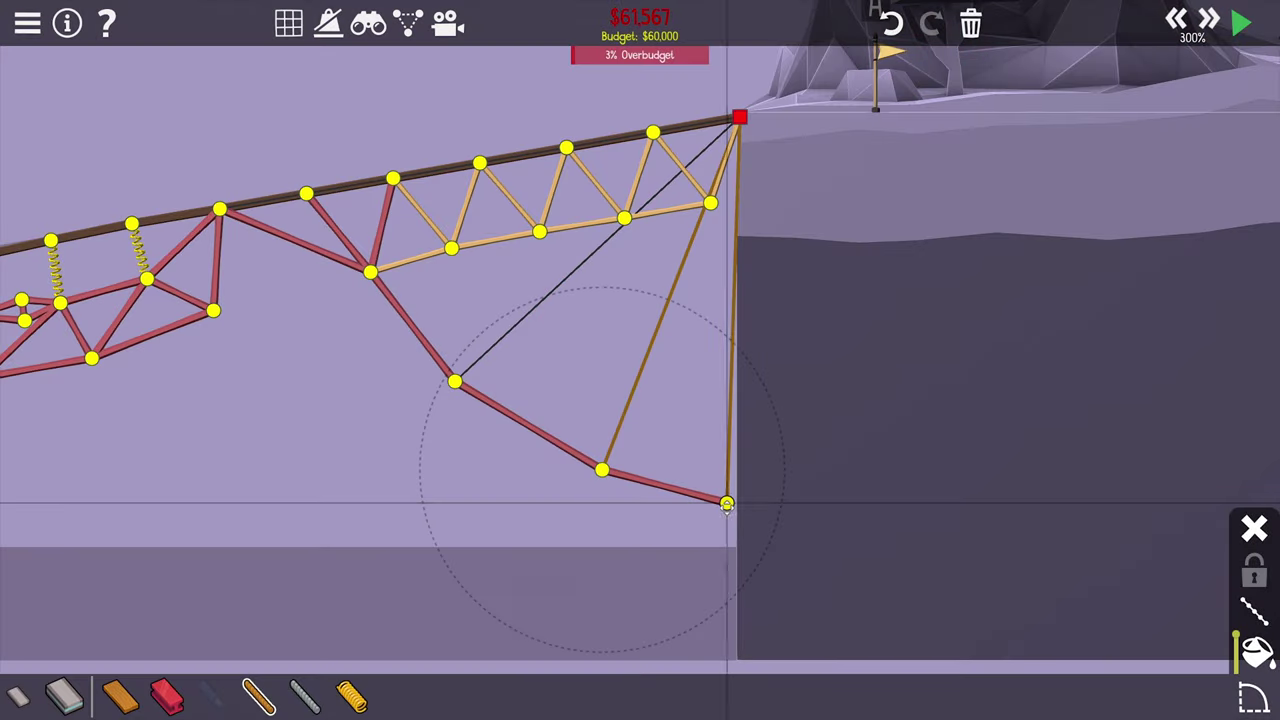
{"action": "key", "text": "space"}
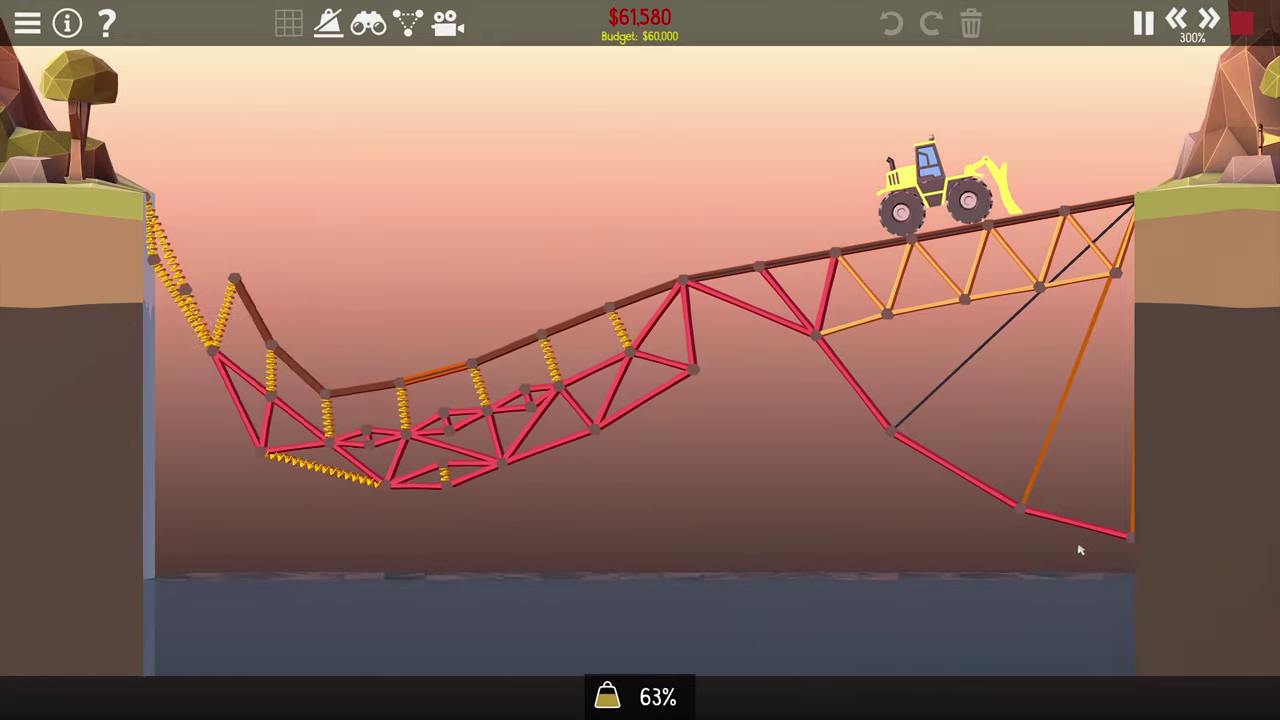
- Move the upper-right truss joint toward the anchor and add two truss diagonals
{"action": "left_click_drag", "start_coordinate": [1093, 560], "coordinate": [1043, 527]}
{"action": "key", "text": "space"}
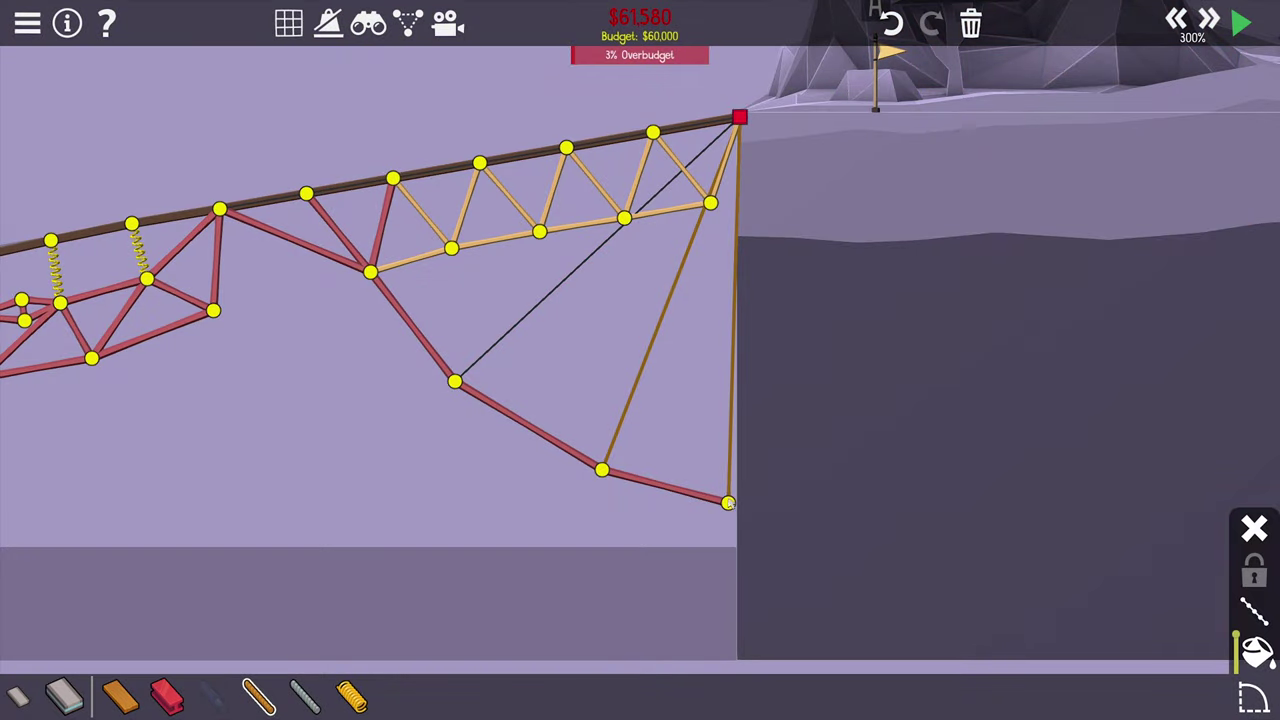
{"action": "scroll", "coordinate": [727, 503], "scroll_direction": "up", "scroll_amount": 1}
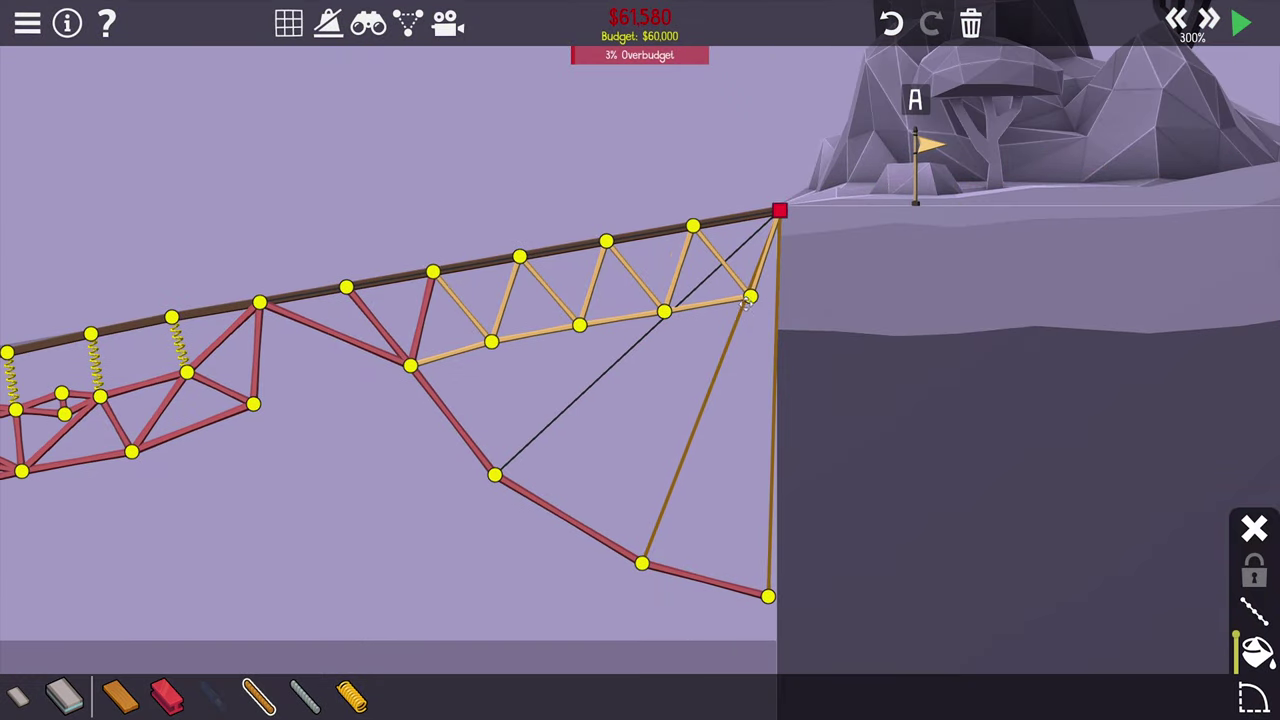
{"action": "left_click_drag", "start_coordinate": [750, 298], "coordinate": [730, 277]}
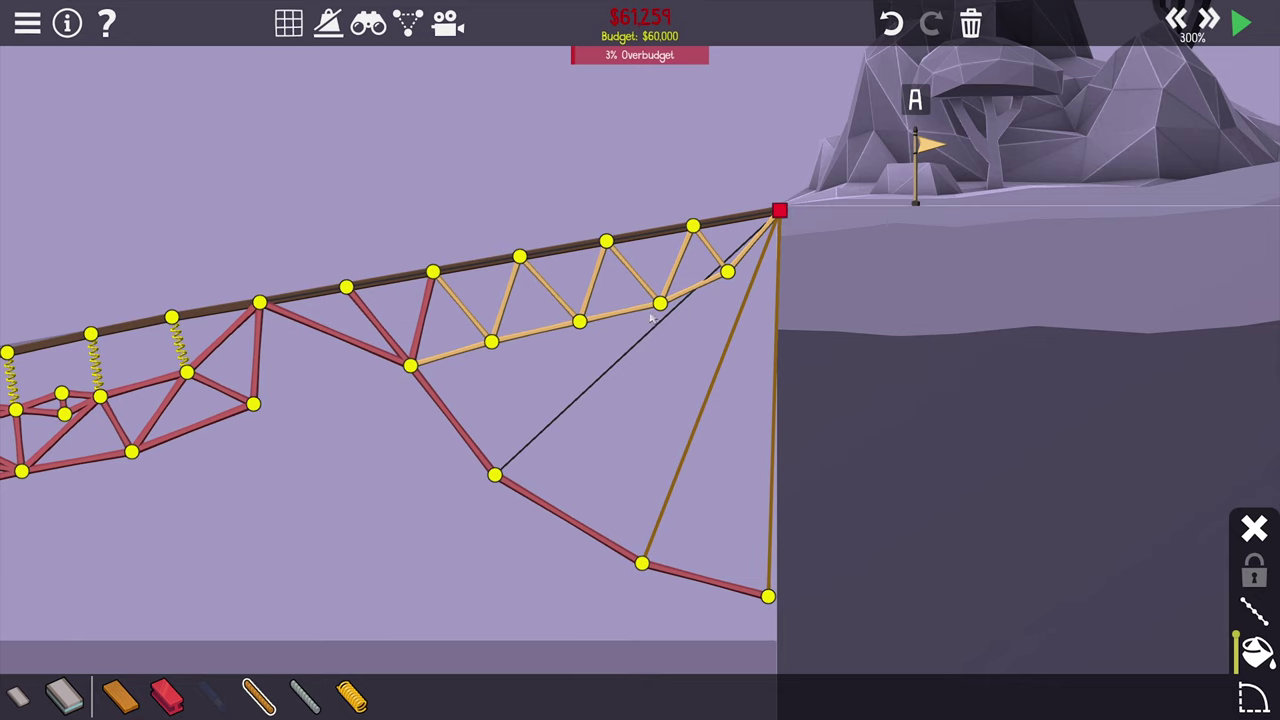
{"action": "scroll", "coordinate": [645, 318], "scroll_direction": "up", "scroll_amount": 1}
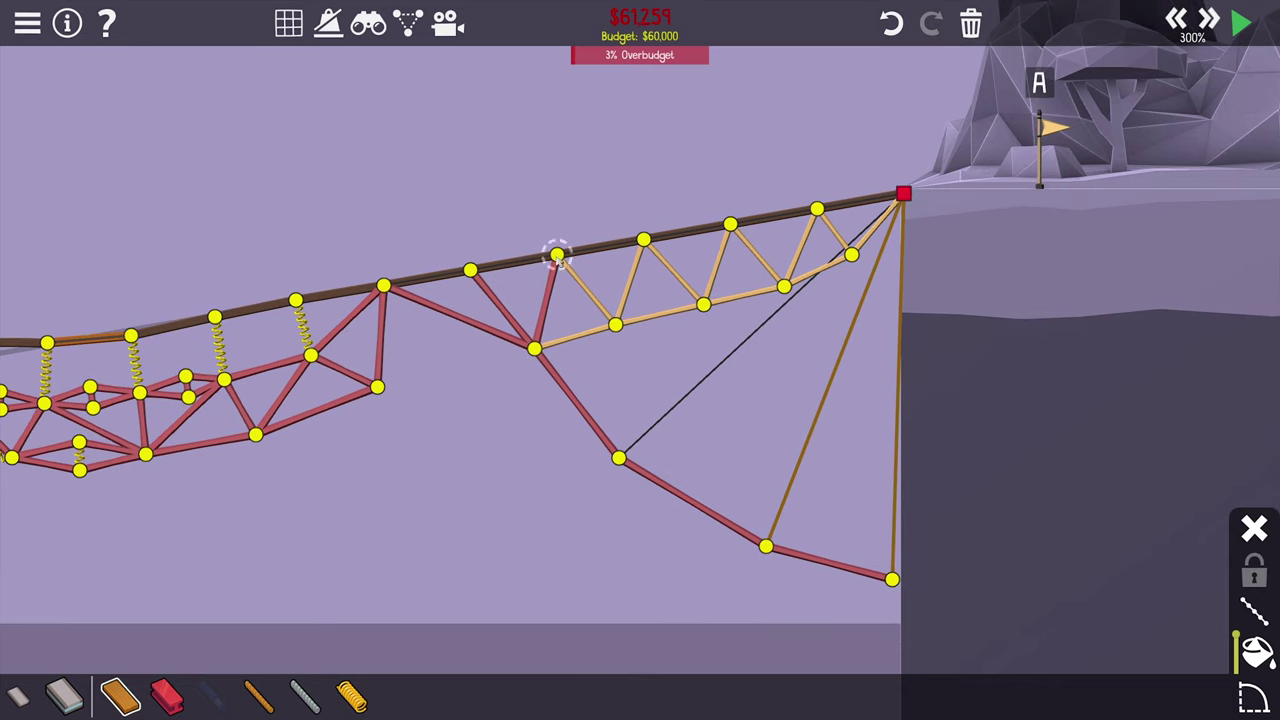
{"action": "mouse_move", "coordinate": [557, 256]}
{"action": "left_mouse_down"}
{"action": "mouse_move", "coordinate": [535, 360]}
{"action": "mouse_move", "coordinate": [557, 256]}
{"action": "left_mouse_up"}
{"action": "left_click", "coordinate": [535, 338]}
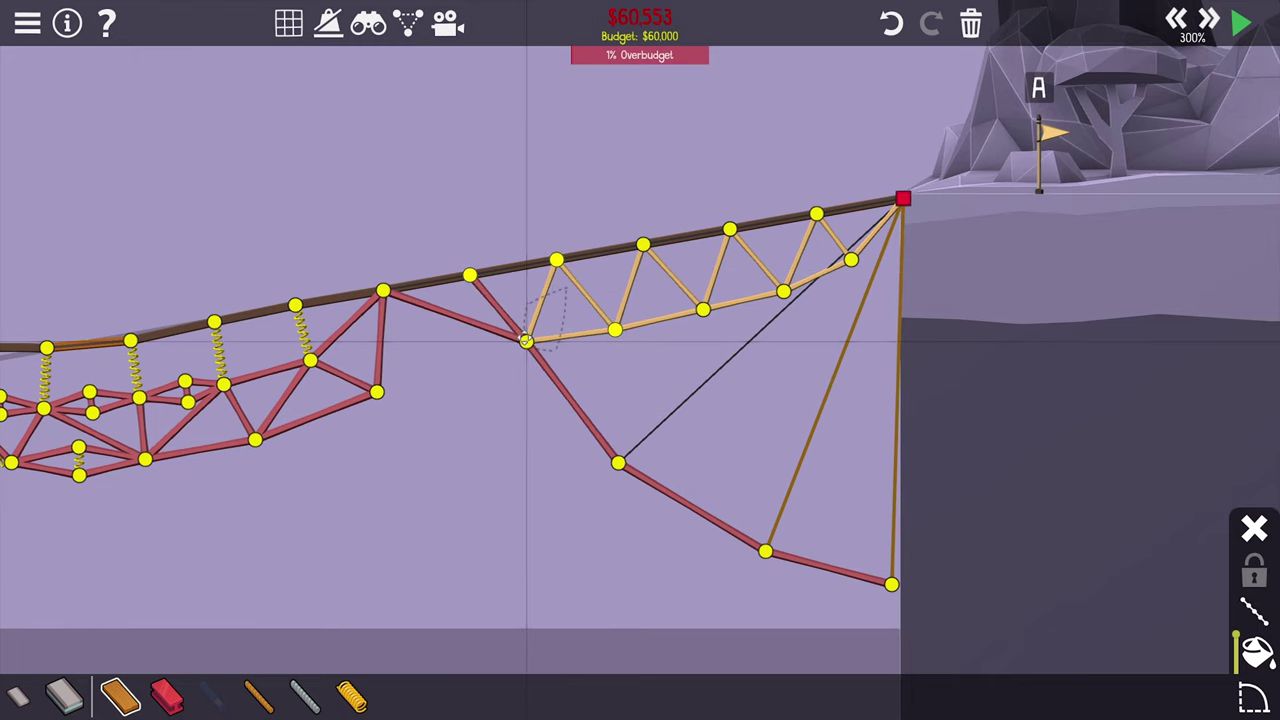
{"action": "left_click_drag", "start_coordinate": [525, 340], "coordinate": [470, 275]}
{"action": "scroll", "coordinate": [617, 327], "scroll_direction": "down", "scroll_amount": 3}
- Delete an extra truss member to drop under budget, then test until Level Complete
{"action": "key", "text": "space"}
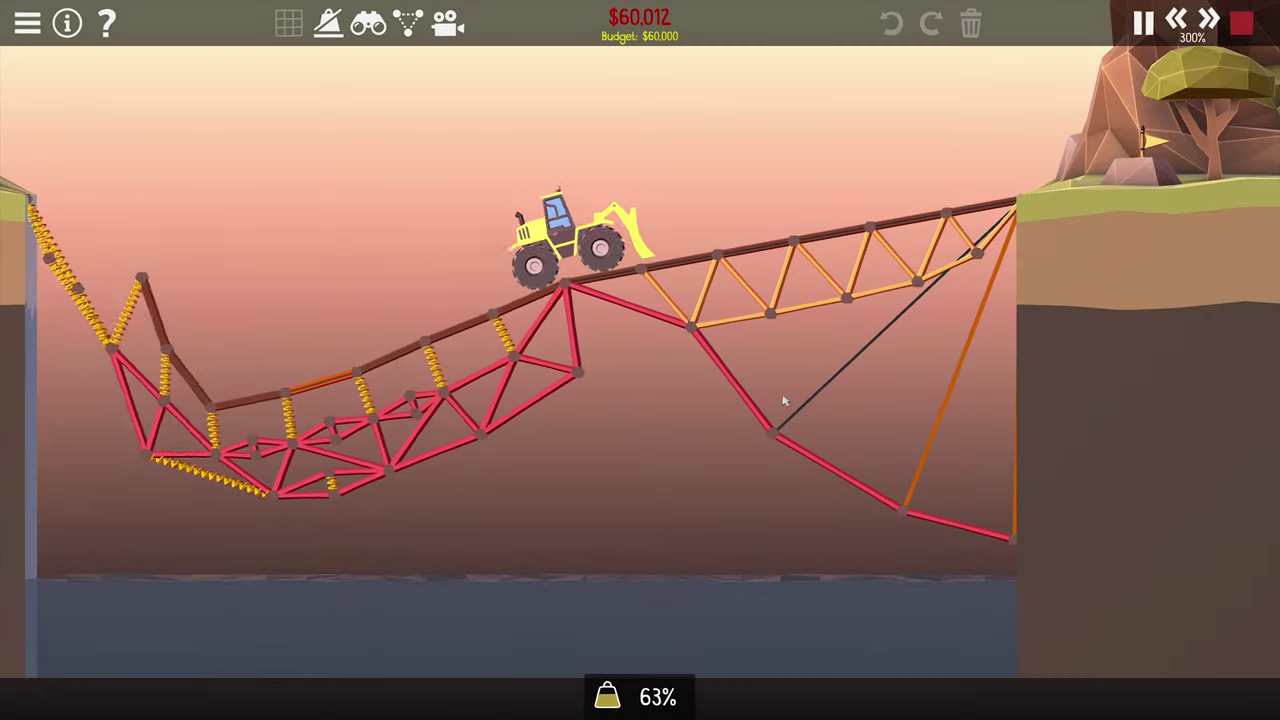
{"action": "key", "text": "space"}
{"action": "right_click", "coordinate": [370, 305]}
{"action": "key", "text": "space"}
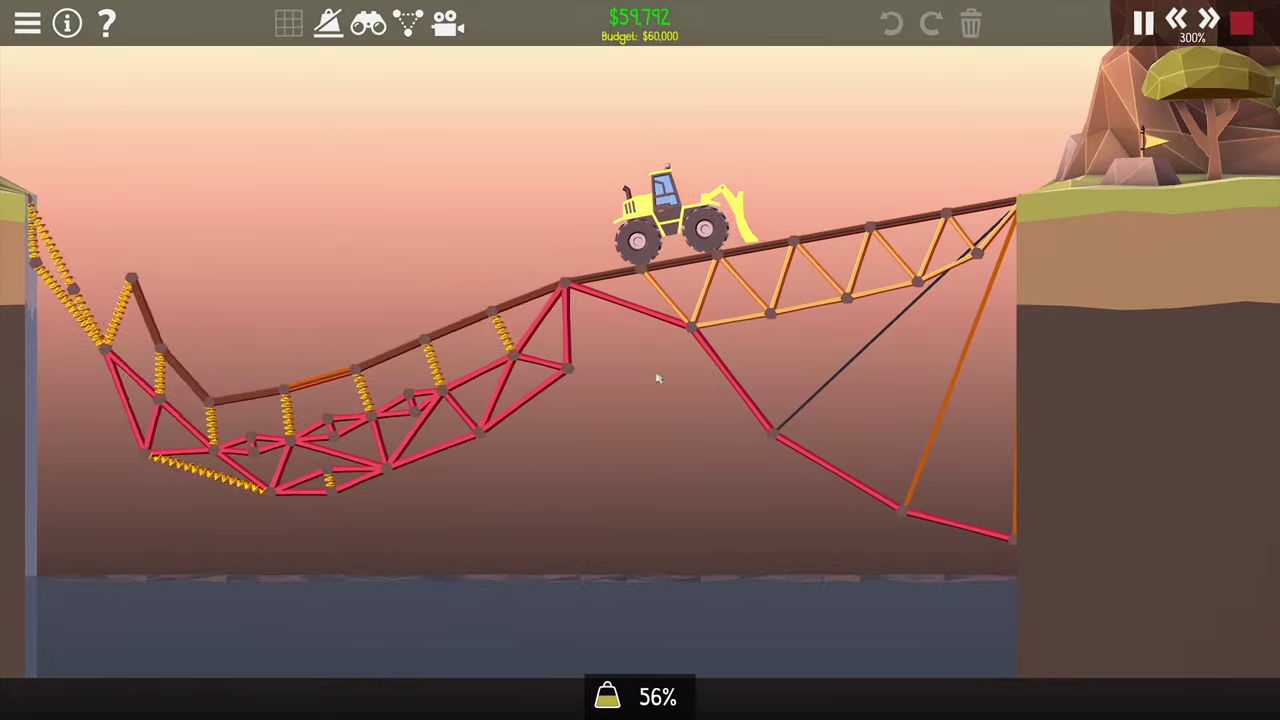
{"action": "scroll", "coordinate": [803, 283], "scroll_direction": "down", "scroll_amount": 1}
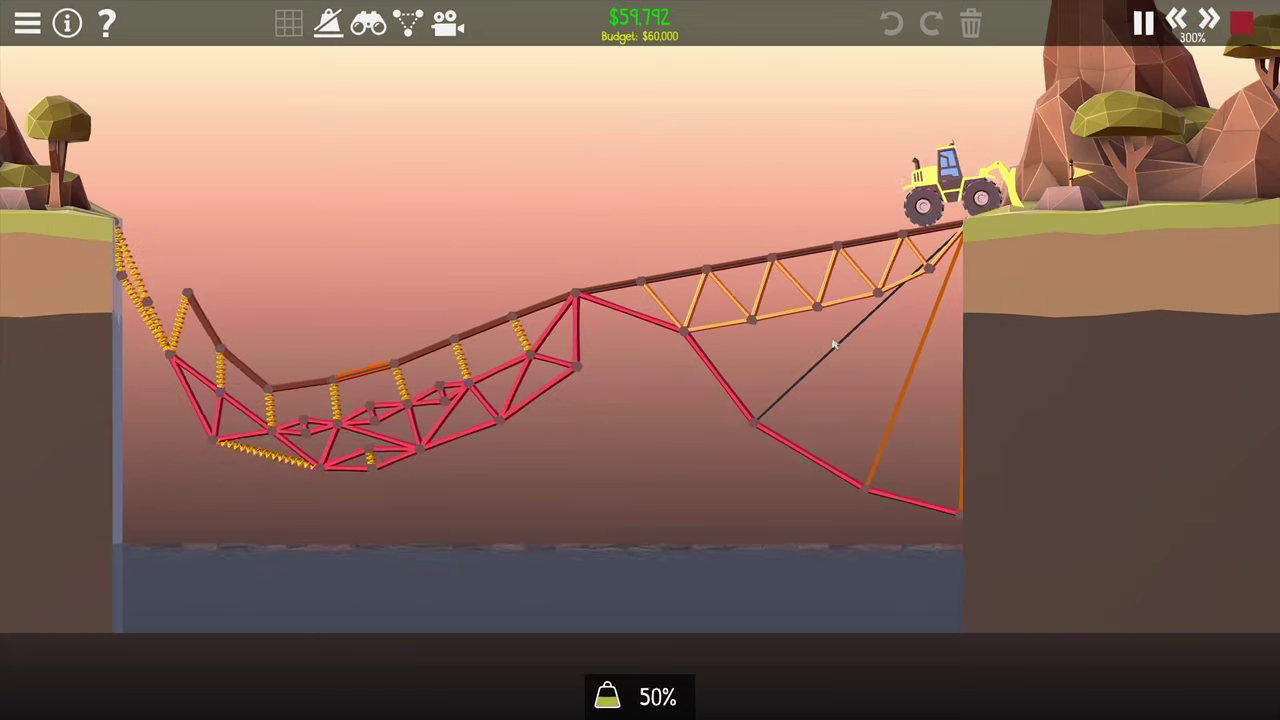
{"action": "scroll", "coordinate": [770, 350], "scroll_direction": "down", "scroll_amount": 1}
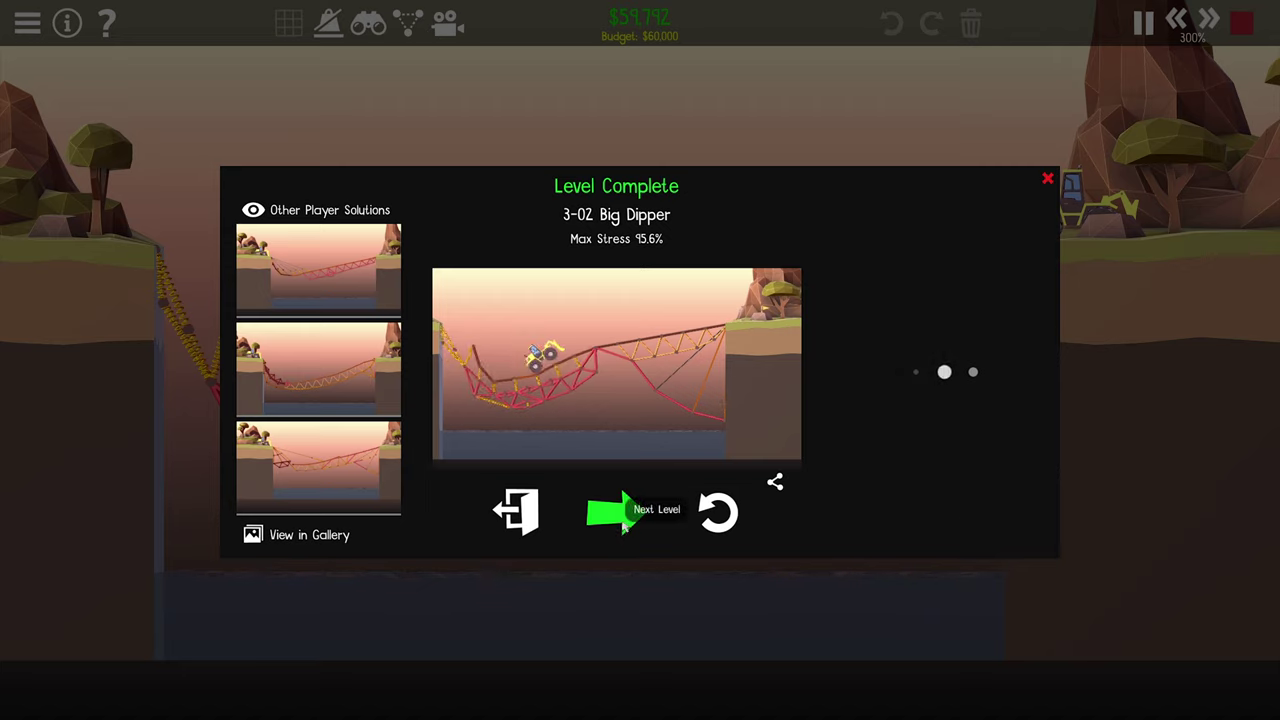
- Advance to level 3-03 String Theory and dismiss its intro screen
{"action": "left_click", "coordinate": [622, 515]}
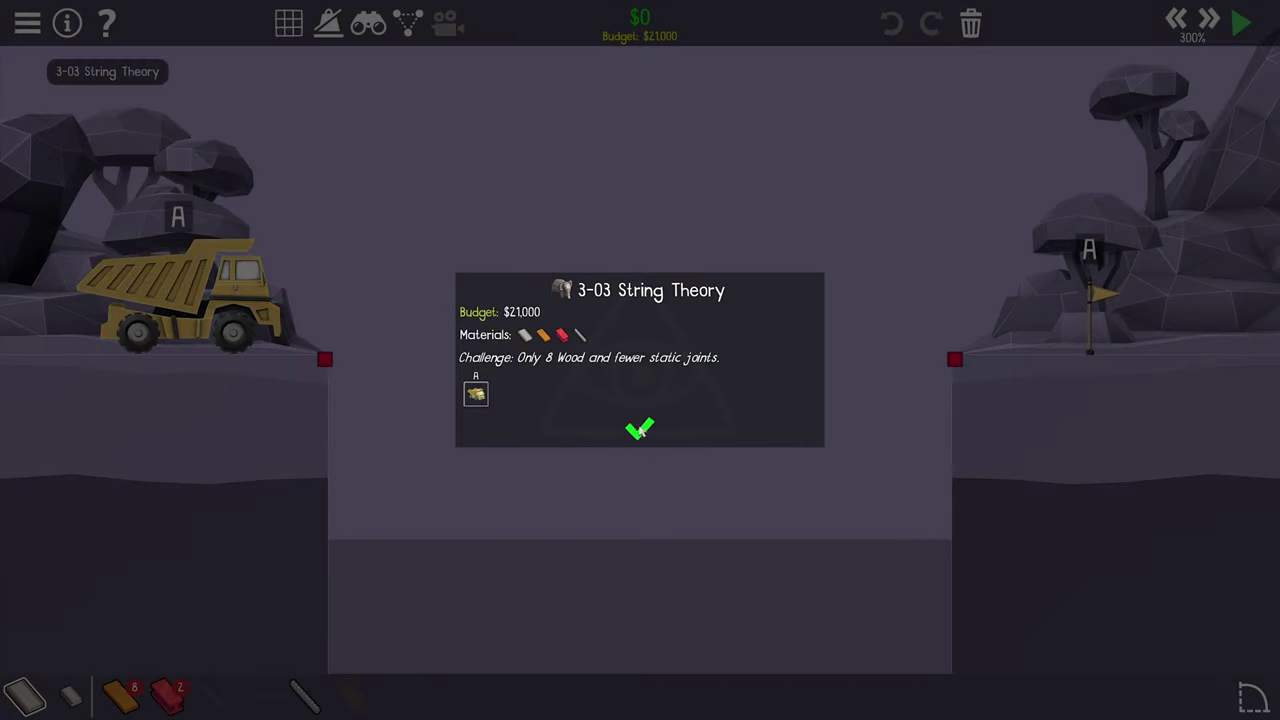
{"action": "left_click", "coordinate": [640, 430]}
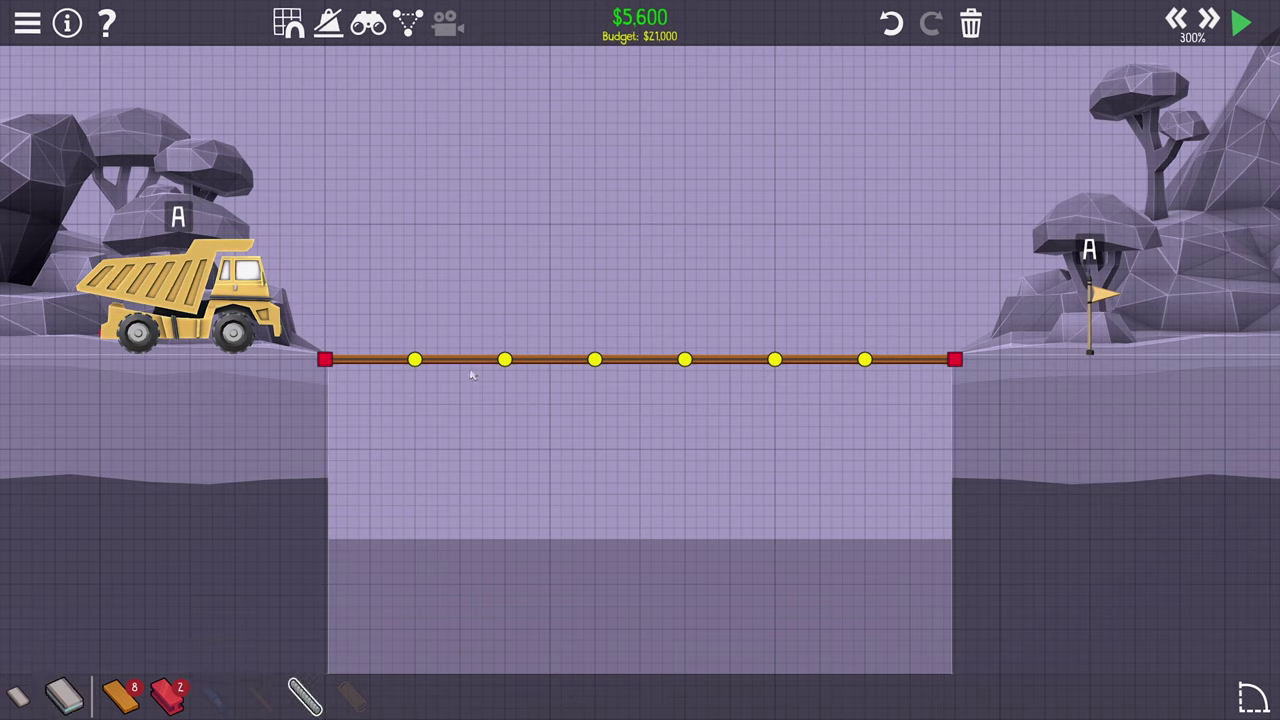
- Hang a cable chord from the left anchor through lower joints below the road
{"action": "left_click", "coordinate": [325, 360]}
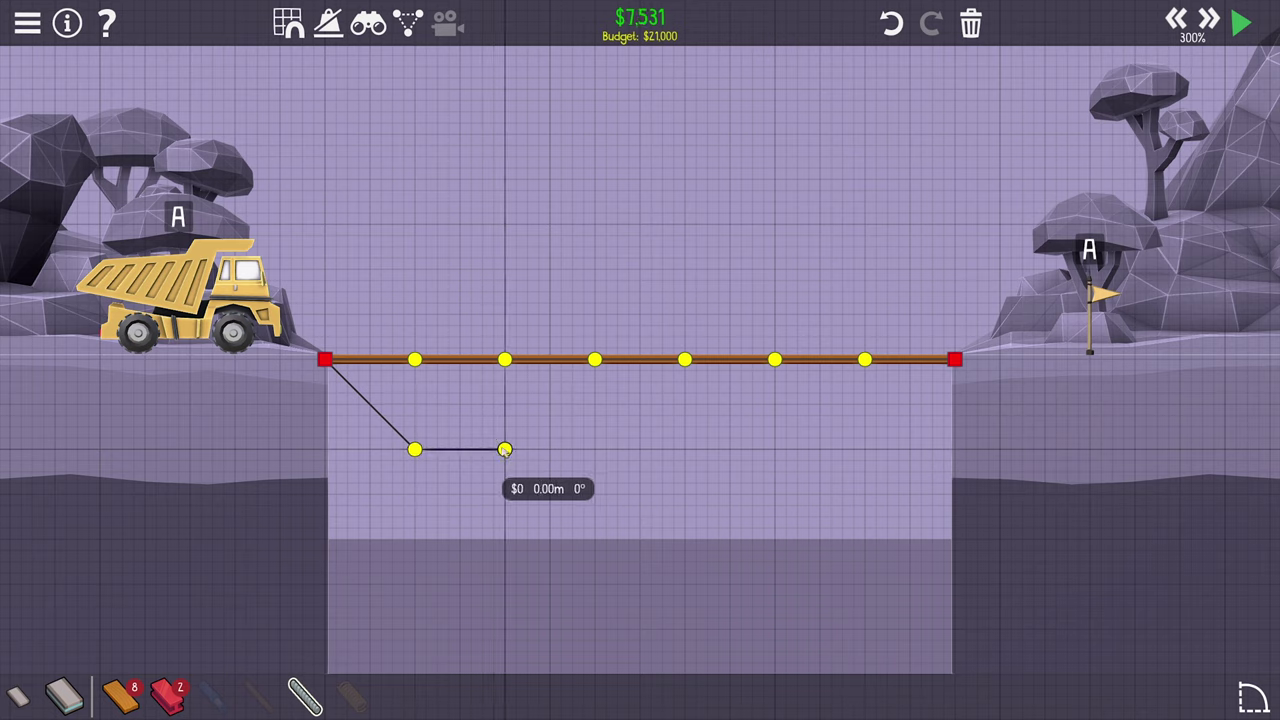
{"action": "left_click", "coordinate": [690, 451]}
{"action": "left_click", "coordinate": [863, 452]}
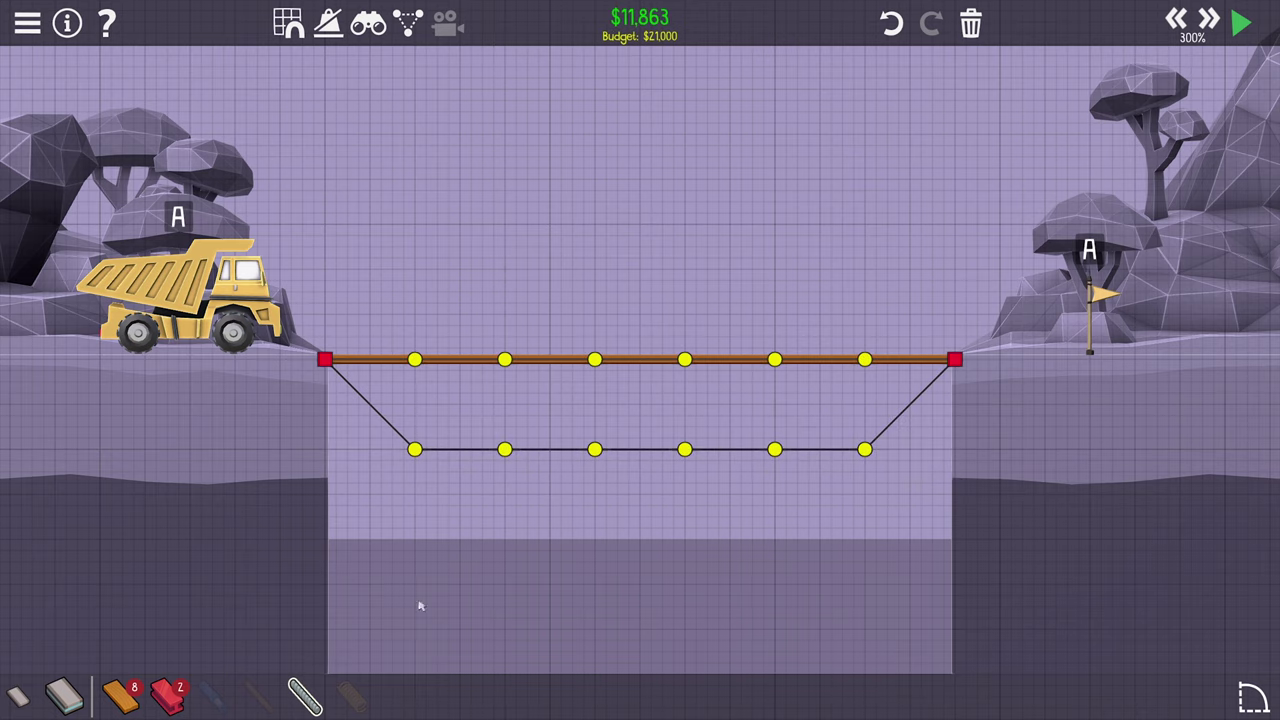
- Add vertical wood posts between the lower cable chord and the road
{"action": "left_click", "coordinate": [120, 693]}
{"action": "left_click", "coordinate": [415, 450]}
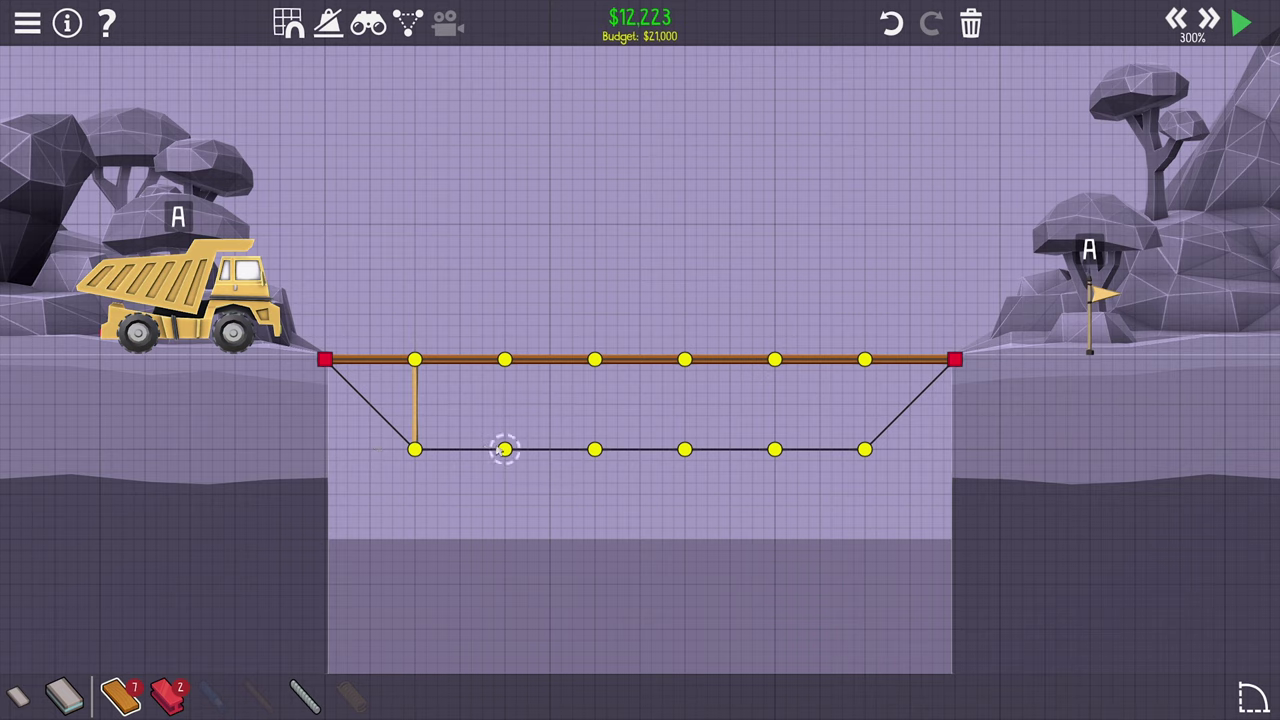
{"action": "left_click", "coordinate": [505, 450]}
{"action": "left_click", "coordinate": [505, 360]}
{"action": "left_click", "coordinate": [595, 360]}
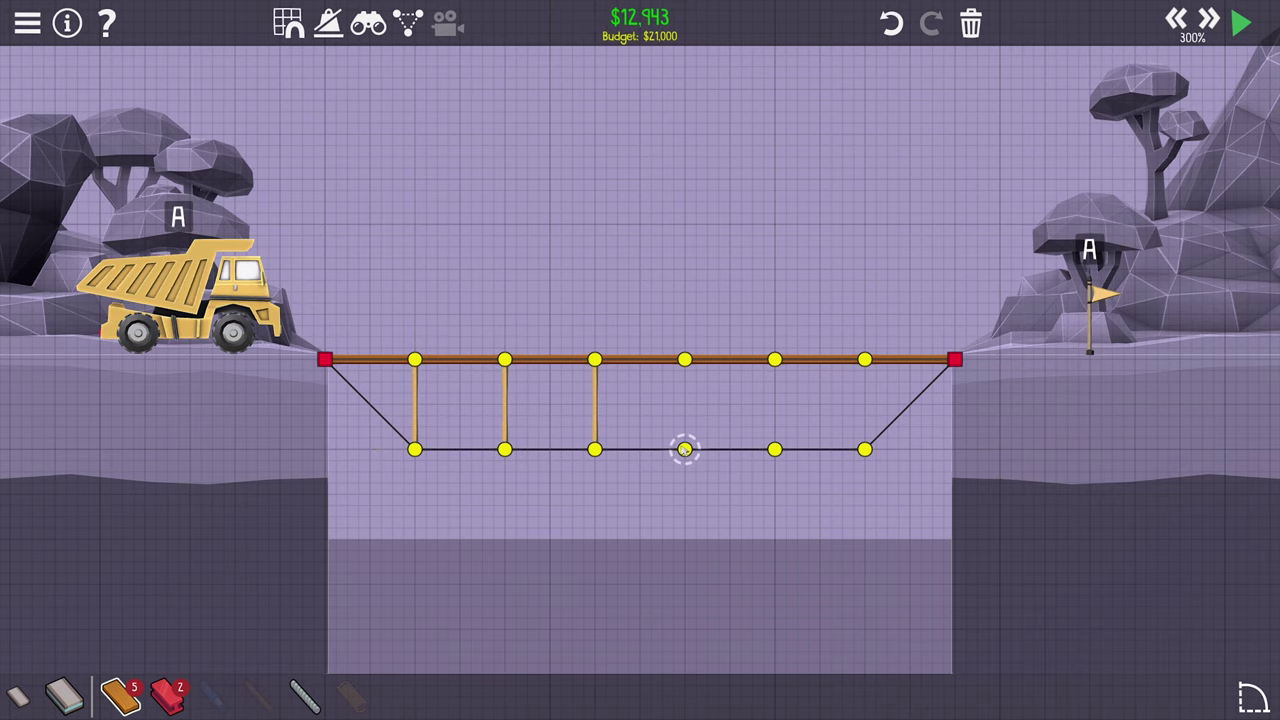
{"action": "left_click", "coordinate": [685, 360]}
{"action": "left_click", "coordinate": [775, 450]}
{"action": "left_click", "coordinate": [865, 450]}
- Finish the last post and test-run the bridge
{"action": "left_click", "coordinate": [865, 360]}
{"action": "key", "text": "space"}
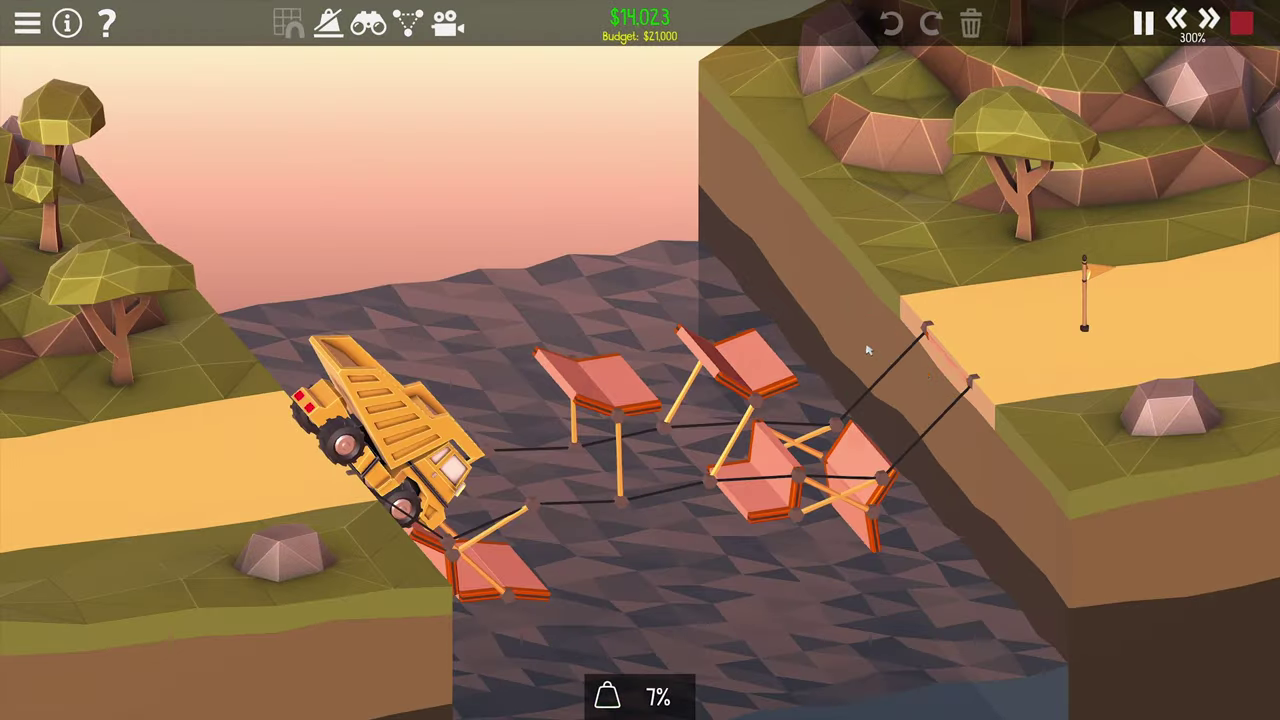
{"action": "key", "text": "space"}
{"action": "key", "text": "space"}
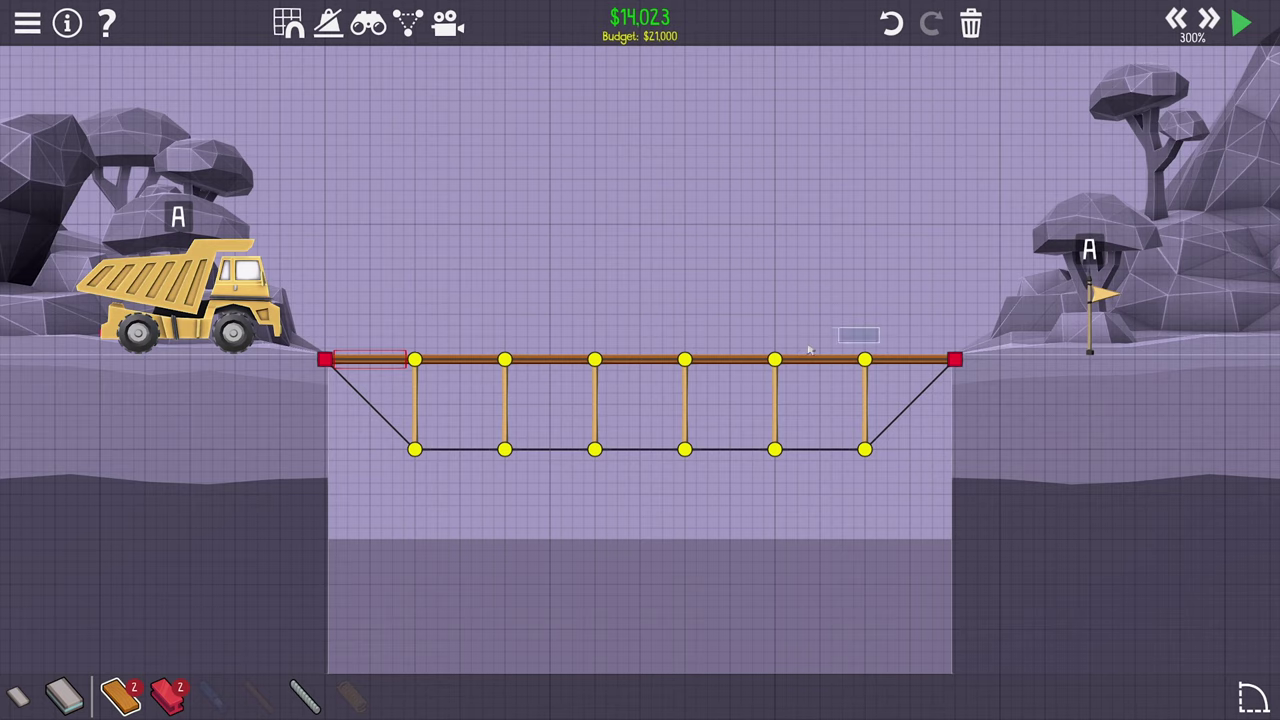
- Delete the flat deck and posts and trace a downward-sagging curved road
{"action": "left_click_drag", "start_coordinate": [880, 326], "coordinate": [335, 445]}
{"action": "key", "text": "Delete"}
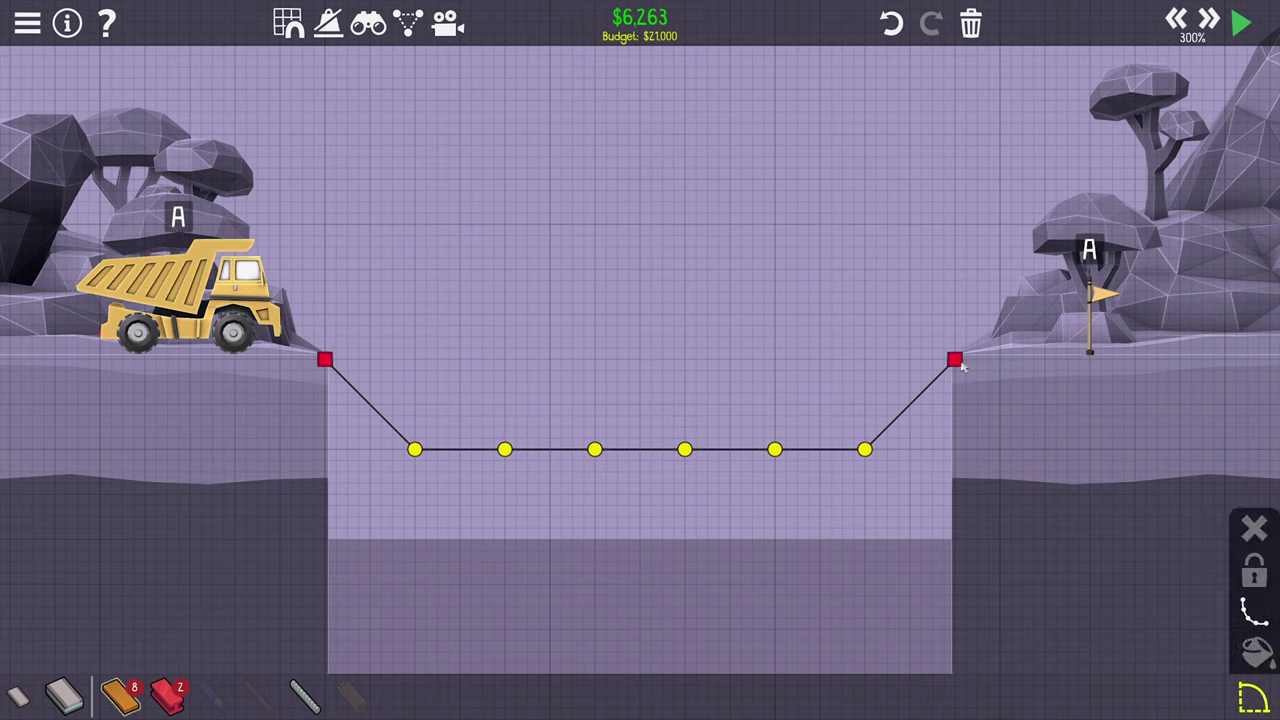
{"action": "left_click", "coordinate": [328, 362]}
{"action": "left_click_drag", "start_coordinate": [765, 210], "coordinate": [781, 425]}
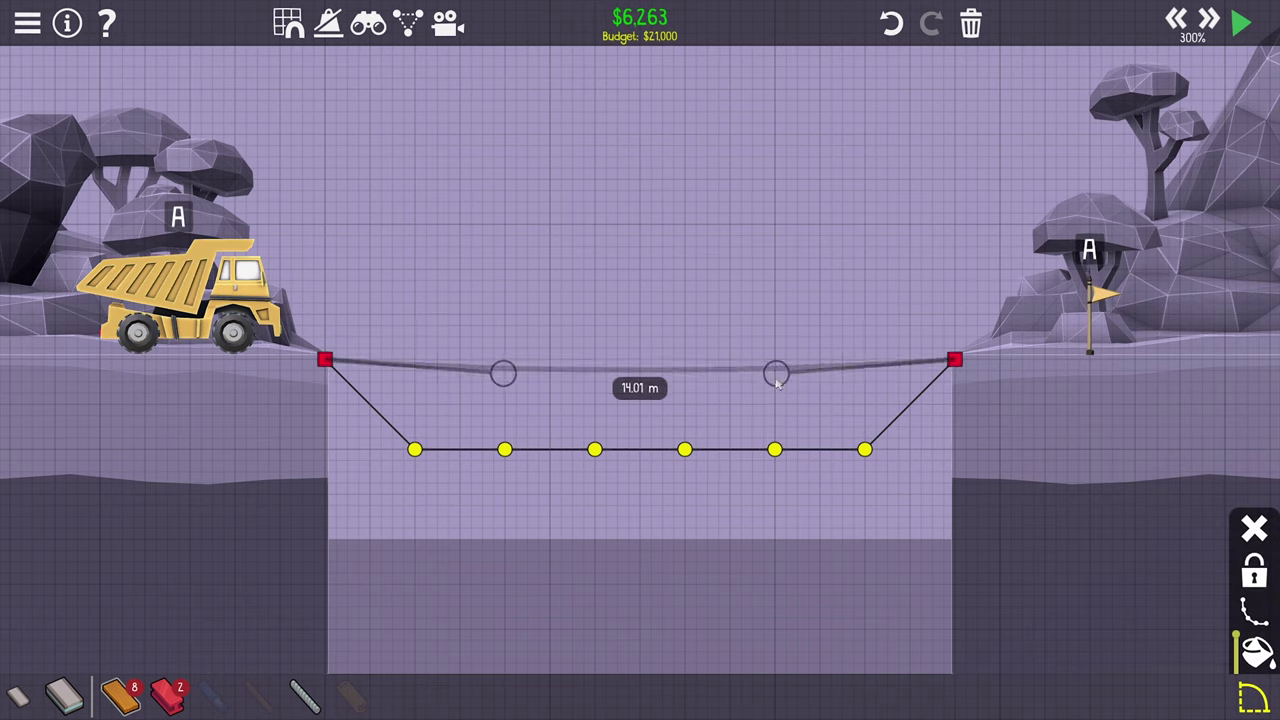
{"action": "left_click", "coordinate": [170, 700]}
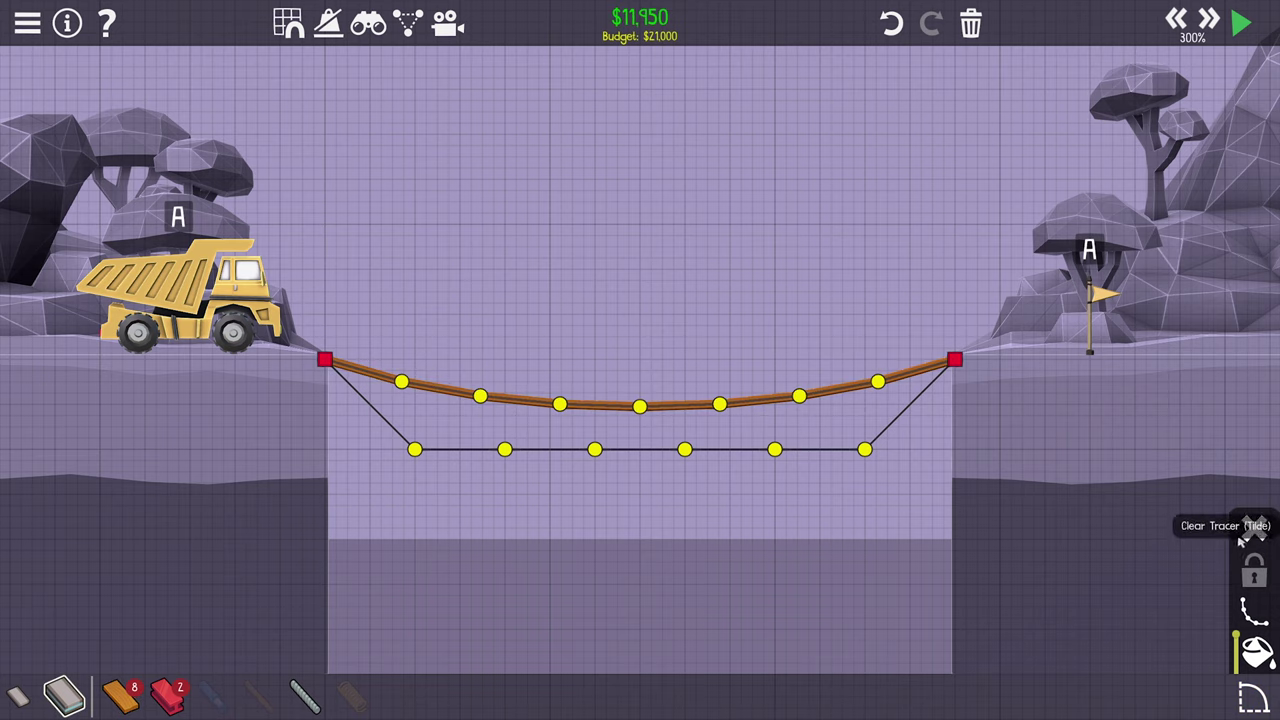
{"action": "left_click", "coordinate": [1252, 530]}
- Build a wood zigzag truss between the road and the lower chord
{"action": "left_click", "coordinate": [400, 382]}
{"action": "left_click", "coordinate": [415, 450]}
{"action": "left_click", "coordinate": [480, 398]}
{"action": "left_click", "coordinate": [505, 450]}
{"action": "left_click", "coordinate": [560, 405]}
{"action": "left_click", "coordinate": [595, 450]}
{"action": "left_click", "coordinate": [640, 408]}
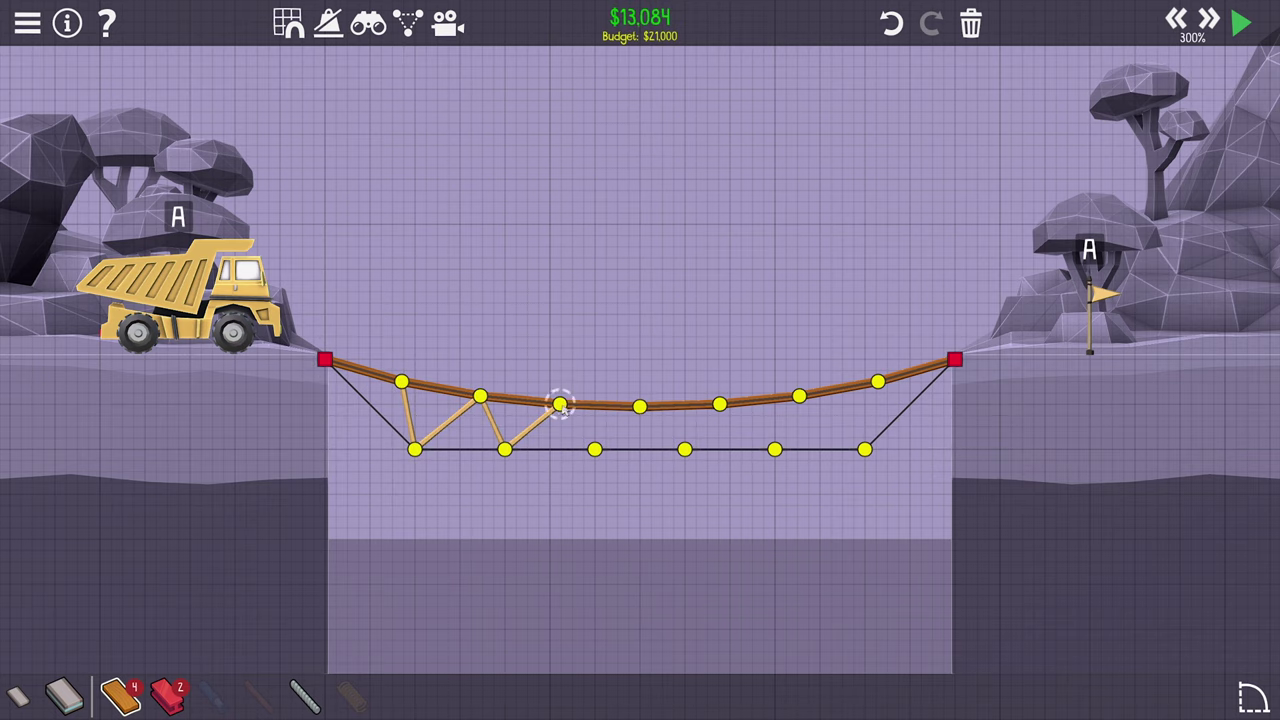
{"action": "left_click", "coordinate": [595, 450]}
{"action": "left_click", "coordinate": [640, 408]}
{"action": "left_click", "coordinate": [685, 450]}
{"action": "left_click", "coordinate": [720, 405]}
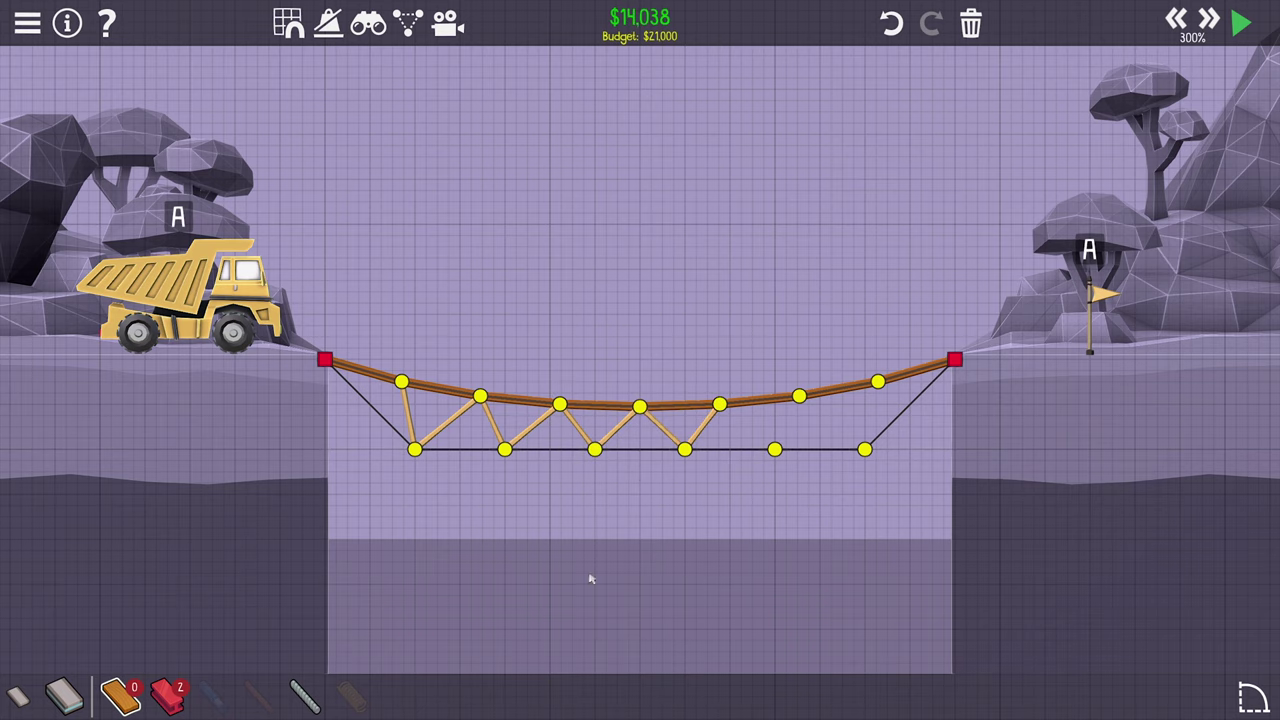
- Add steel diagonals on the right side of the truss and test
{"action": "left_click", "coordinate": [175, 688]}
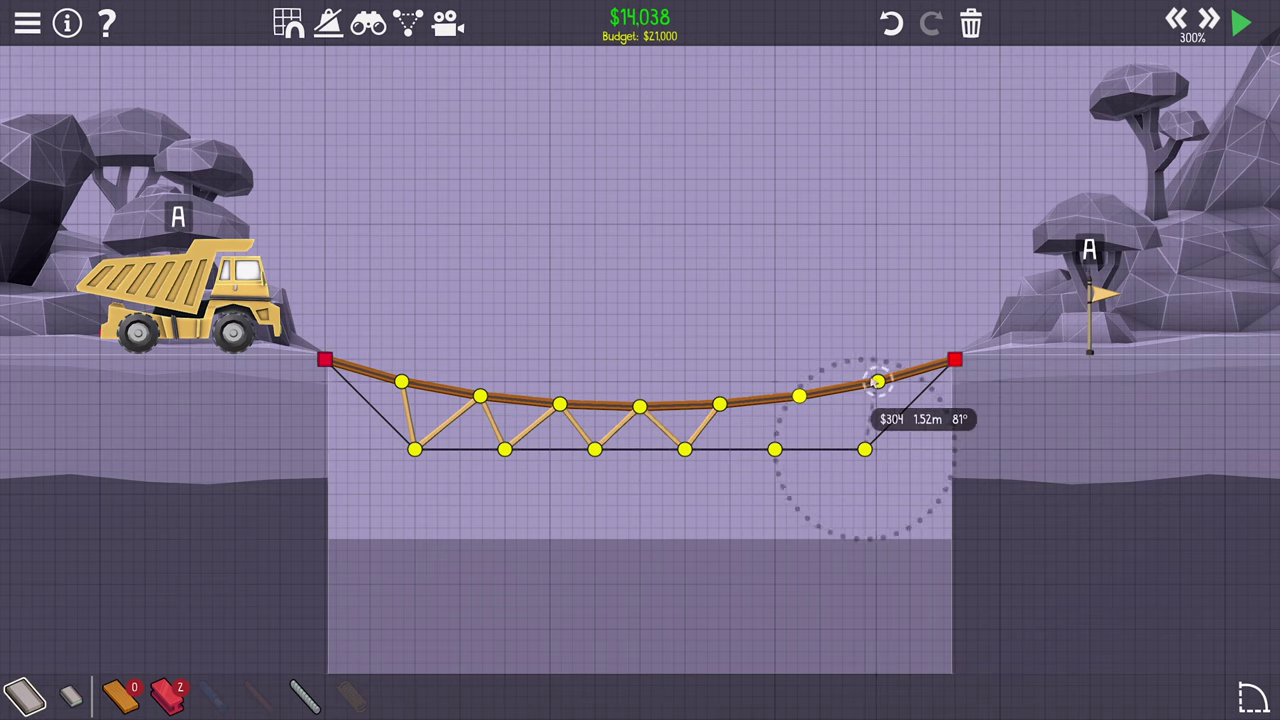
{"action": "left_click", "coordinate": [865, 450]}
{"action": "left_click", "coordinate": [800, 400]}
{"action": "left_click", "coordinate": [775, 450]}
{"action": "key", "text": "space"}
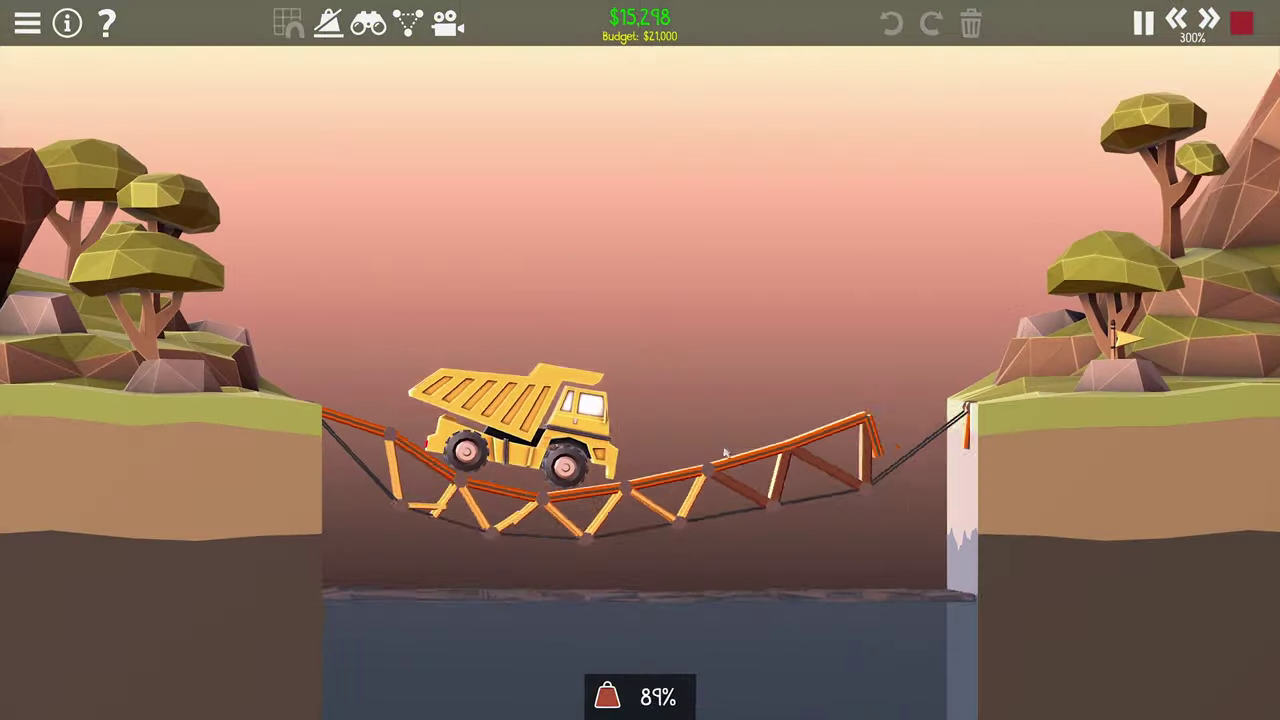
{"action": "key", "text": "space"}
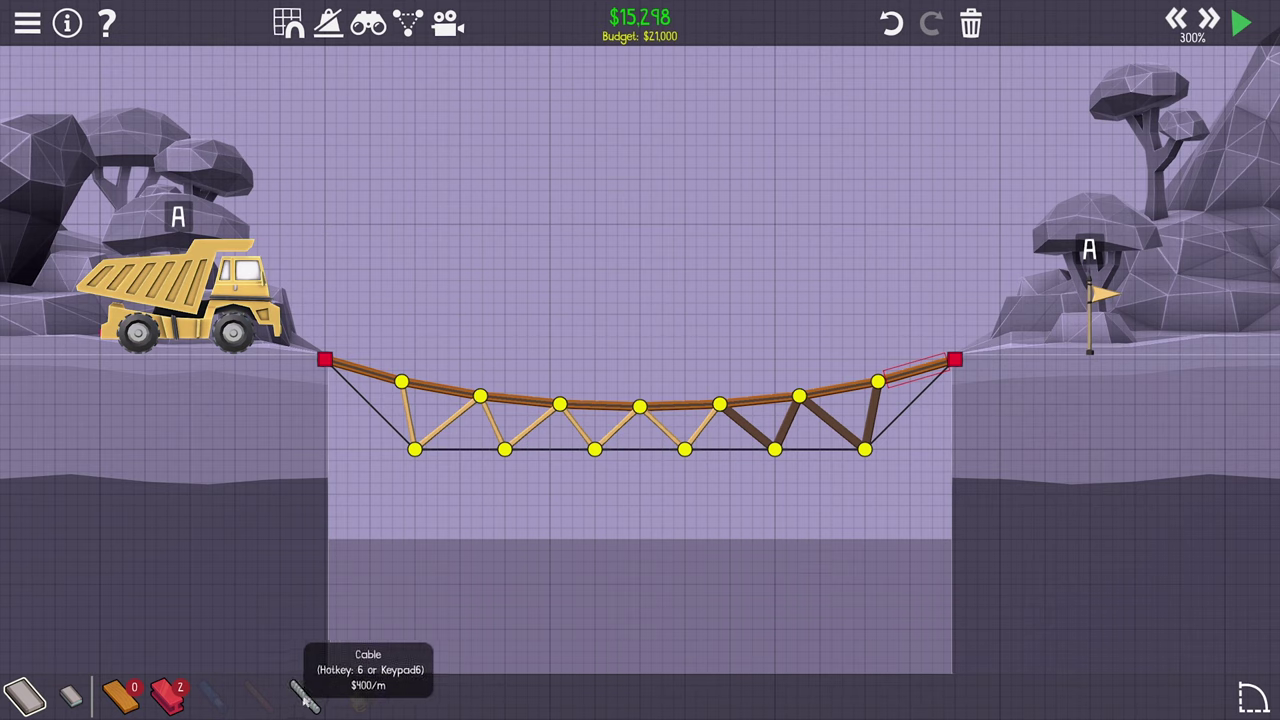
- Run cables from both anchors to the middle joint and test with the truck
{"action": "left_click", "coordinate": [955, 360]}
{"action": "left_click", "coordinate": [640, 408]}
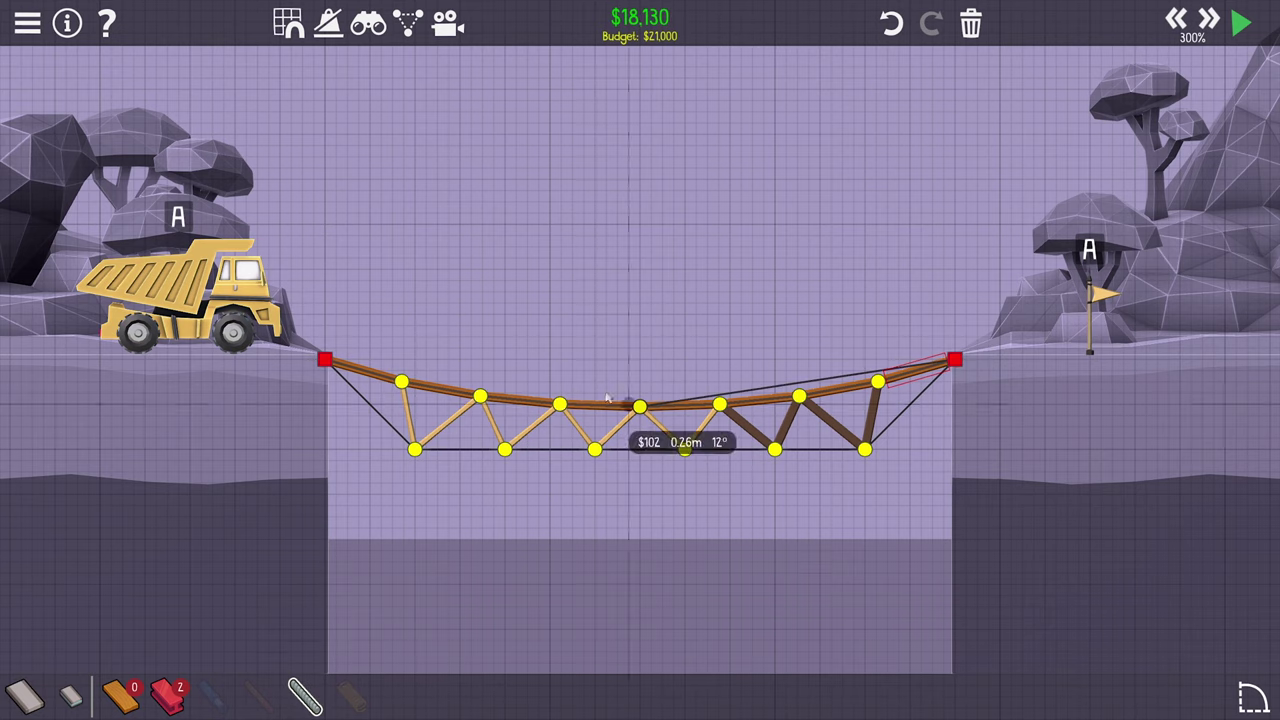
{"action": "left_click", "coordinate": [326, 360]}
{"action": "key", "text": "space"}
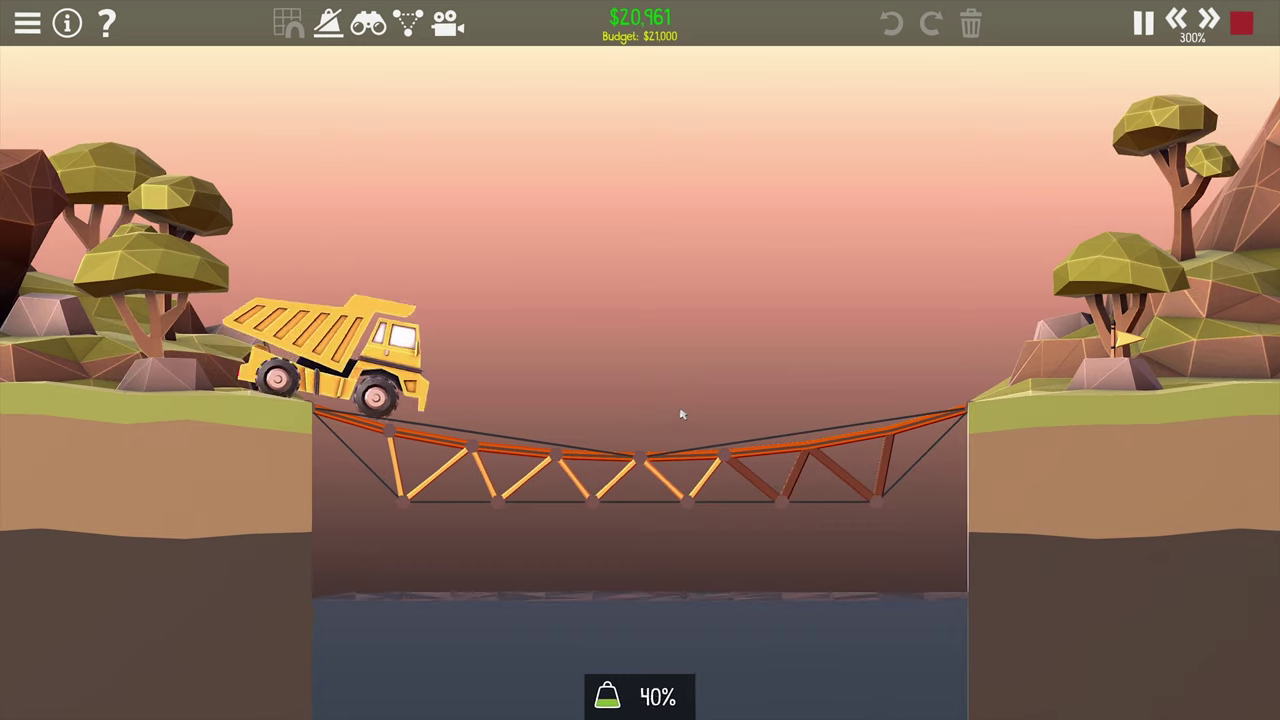
{"action": "key", "text": "space"}
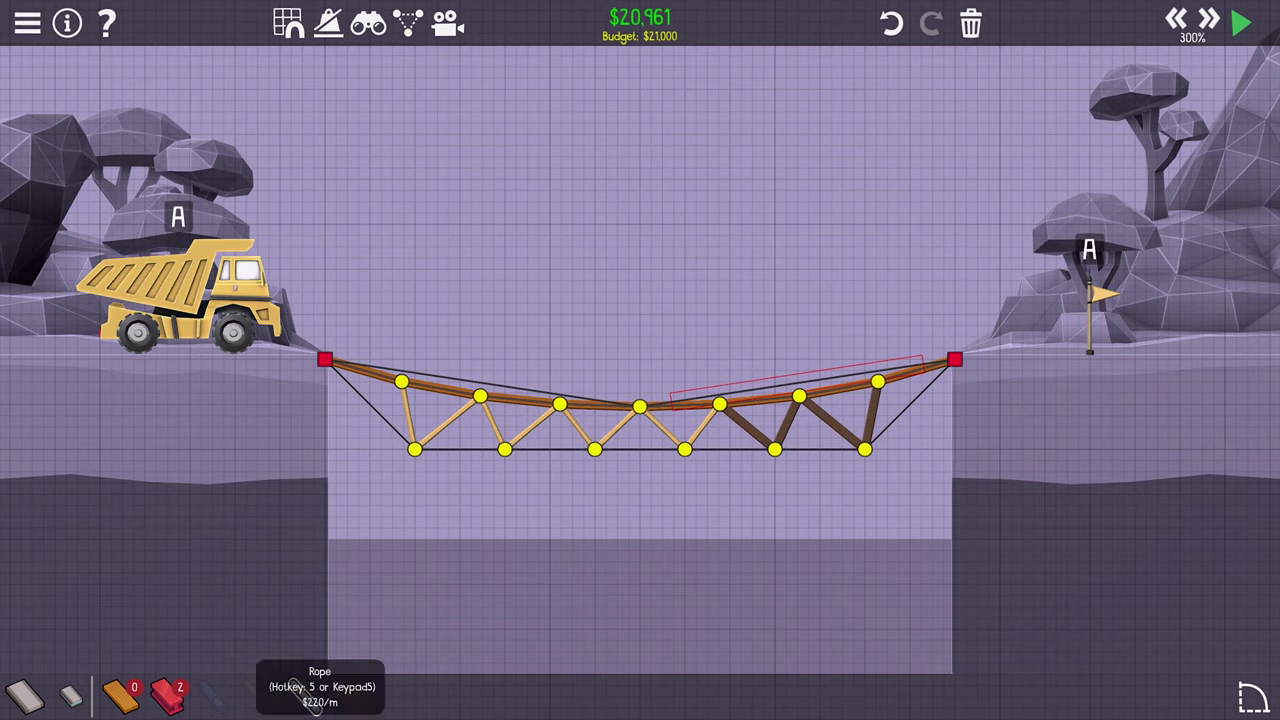
{"action": "scroll", "coordinate": [865, 450], "scroll_direction": "up", "scroll_amount": 2}
- Add a steel member to the right truss and test again
{"action": "left_click", "coordinate": [865, 450]}
{"action": "left_click", "coordinate": [787, 403]}
{"action": "key", "text": "space"}
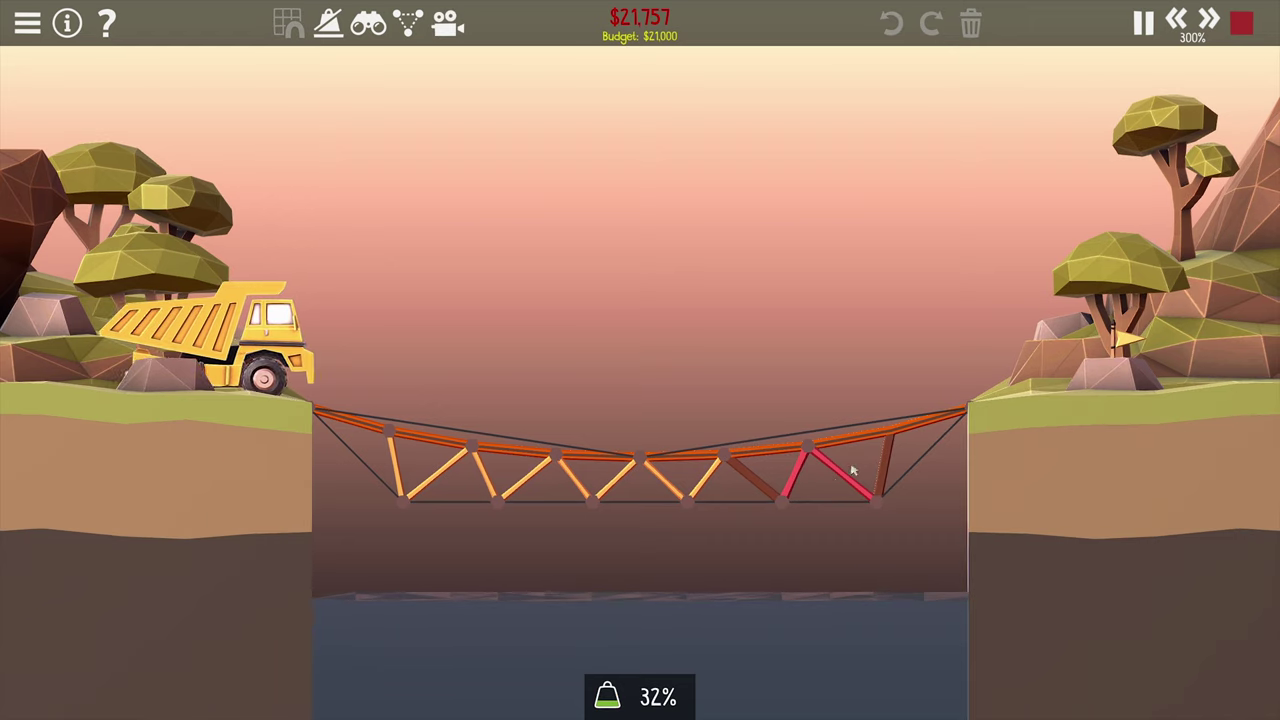
{"action": "key", "text": "space"}
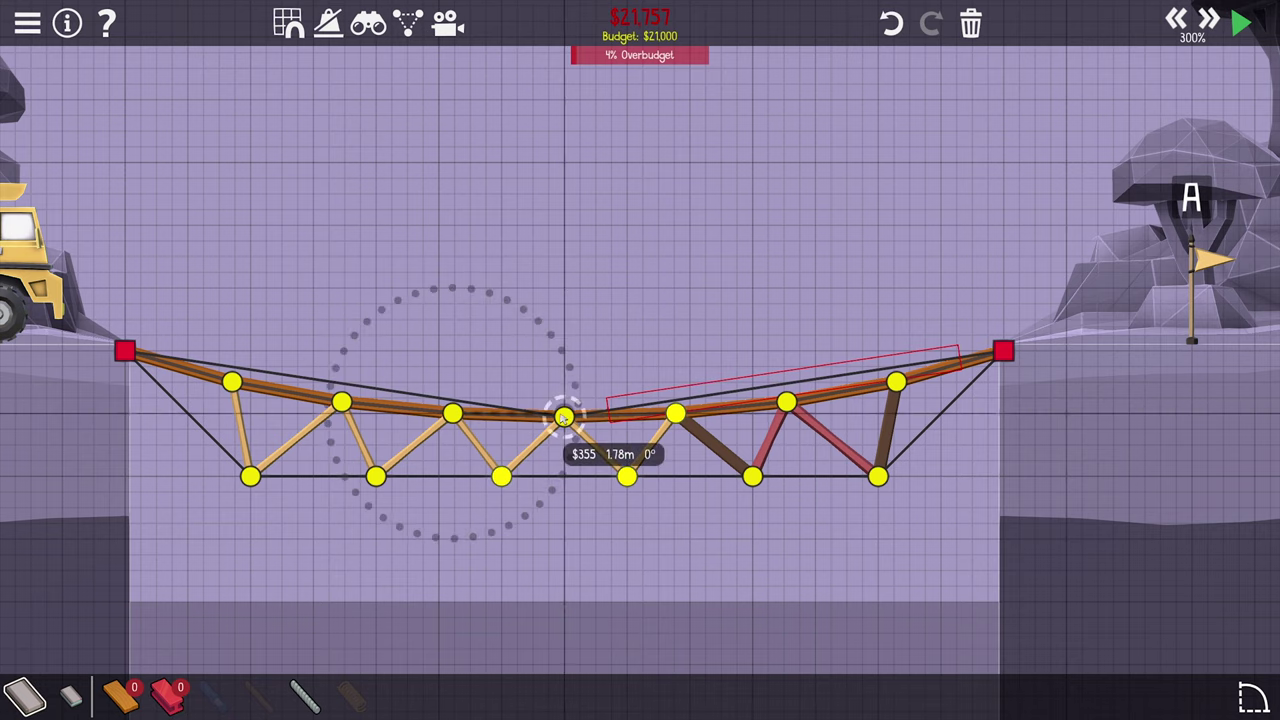
- Remove a costly member and redraw two road segments in a cheaper material, then test
{"action": "right_click", "coordinate": [770, 440]}
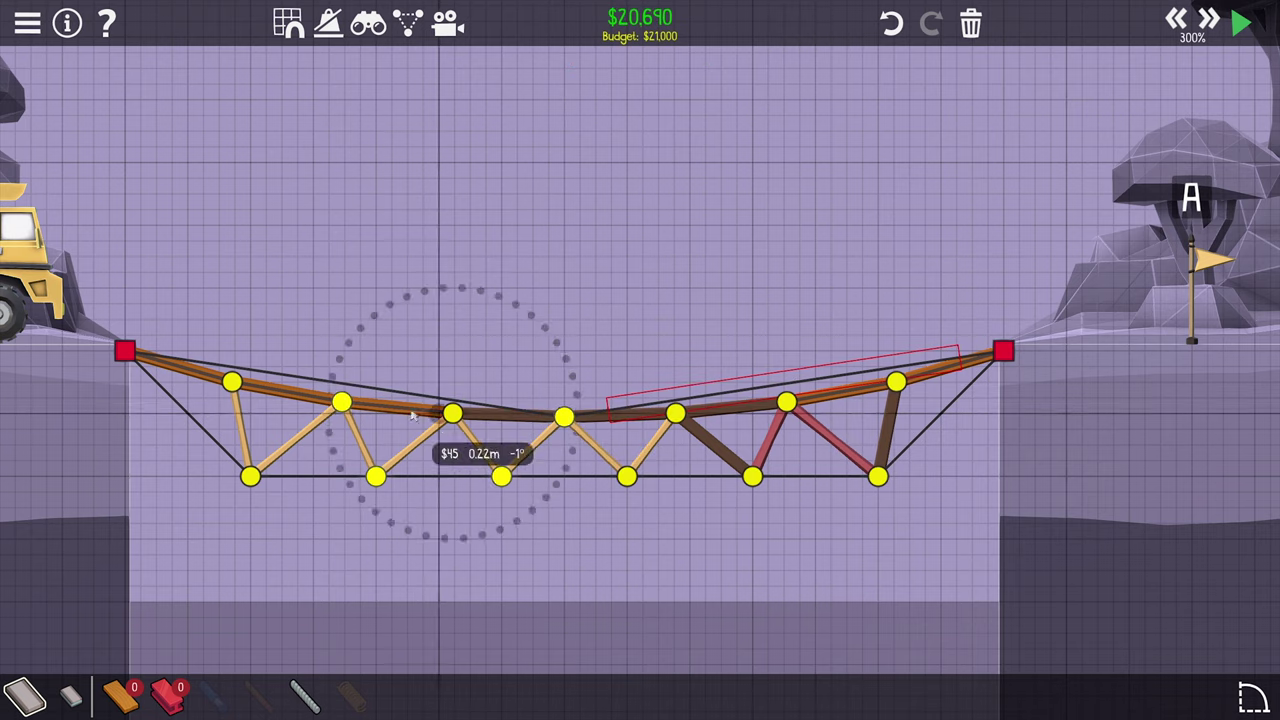
{"action": "mouse_move", "coordinate": [450, 428]}
{"action": "left_mouse_down"}
{"action": "mouse_move", "coordinate": [250, 475]}
{"action": "mouse_move", "coordinate": [560, 418]}
{"action": "left_mouse_up"}
{"action": "left_click_drag", "start_coordinate": [787, 403], "coordinate": [898, 380]}
{"action": "key", "text": "space"}
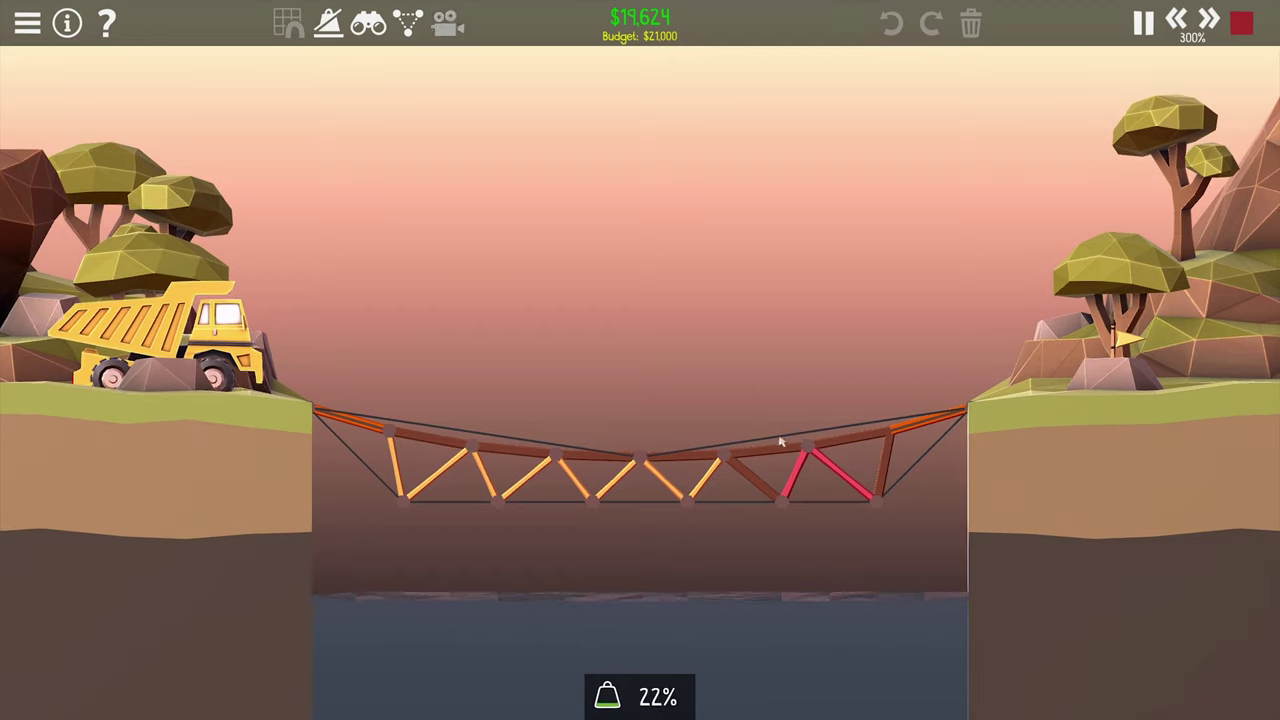
{"action": "key", "text": "space"}
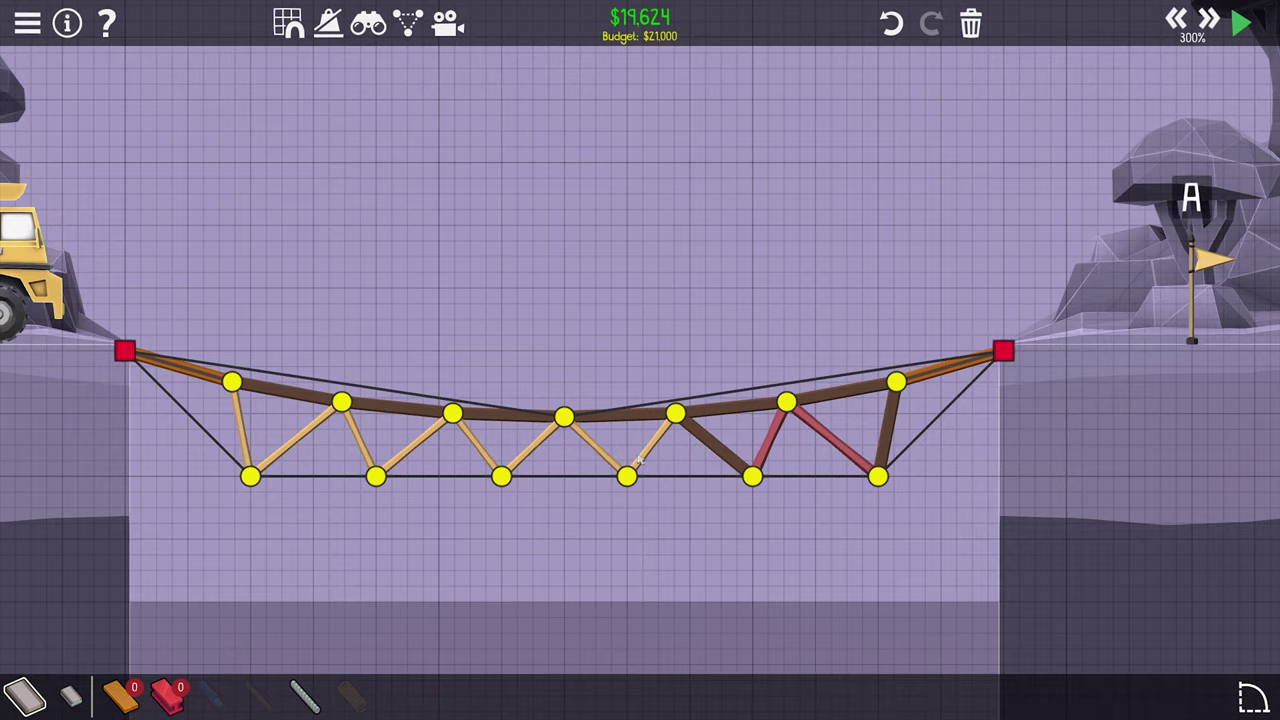
{"action": "key", "text": "space"}
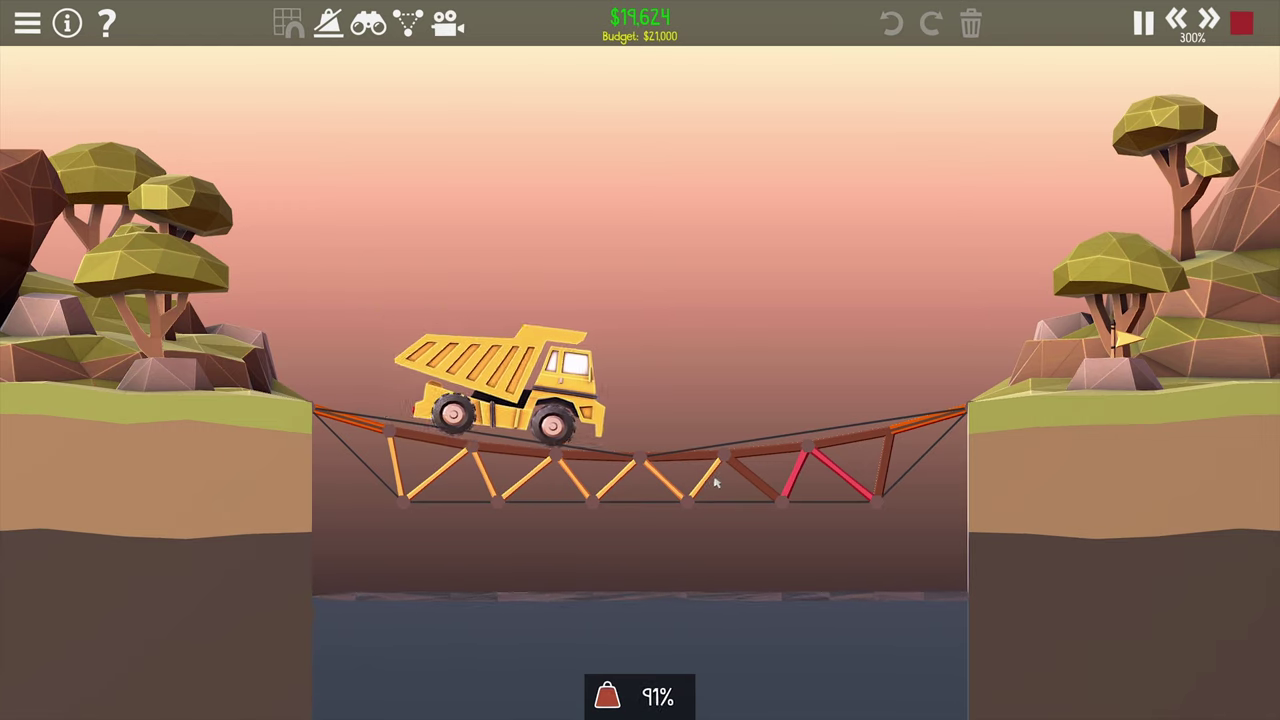
{"action": "key", "text": "space"}
- Lower the middle and left bottom chord joints and test the reshaped bridge
{"action": "left_click_drag", "start_coordinate": [505, 476], "coordinate": [630, 510]}
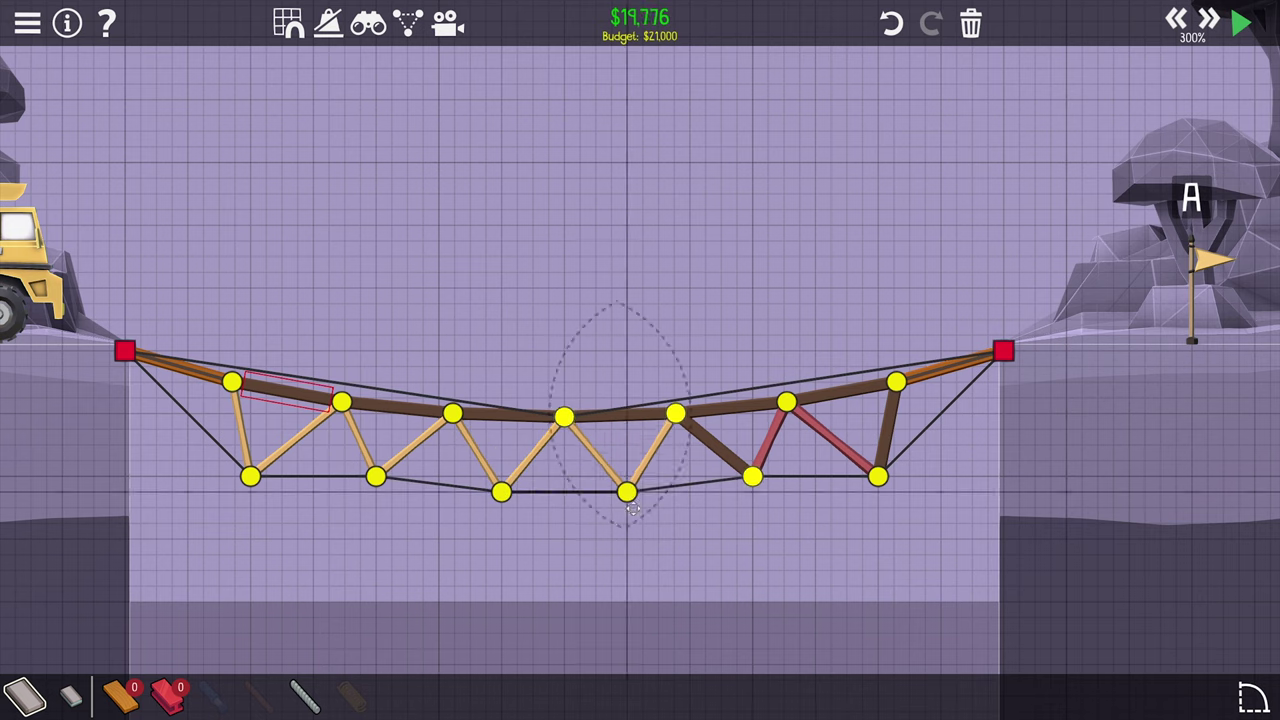
{"action": "left_click_drag", "start_coordinate": [375, 476], "coordinate": [378, 488]}
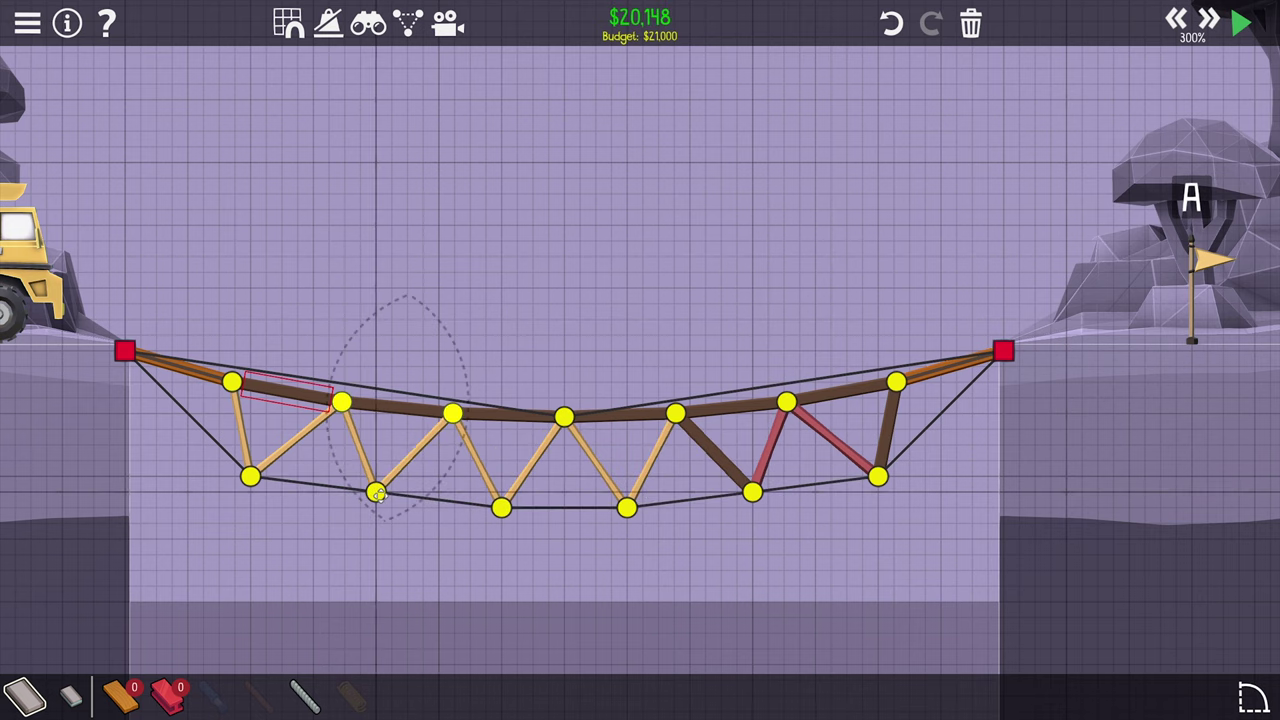
{"action": "key", "text": "space"}
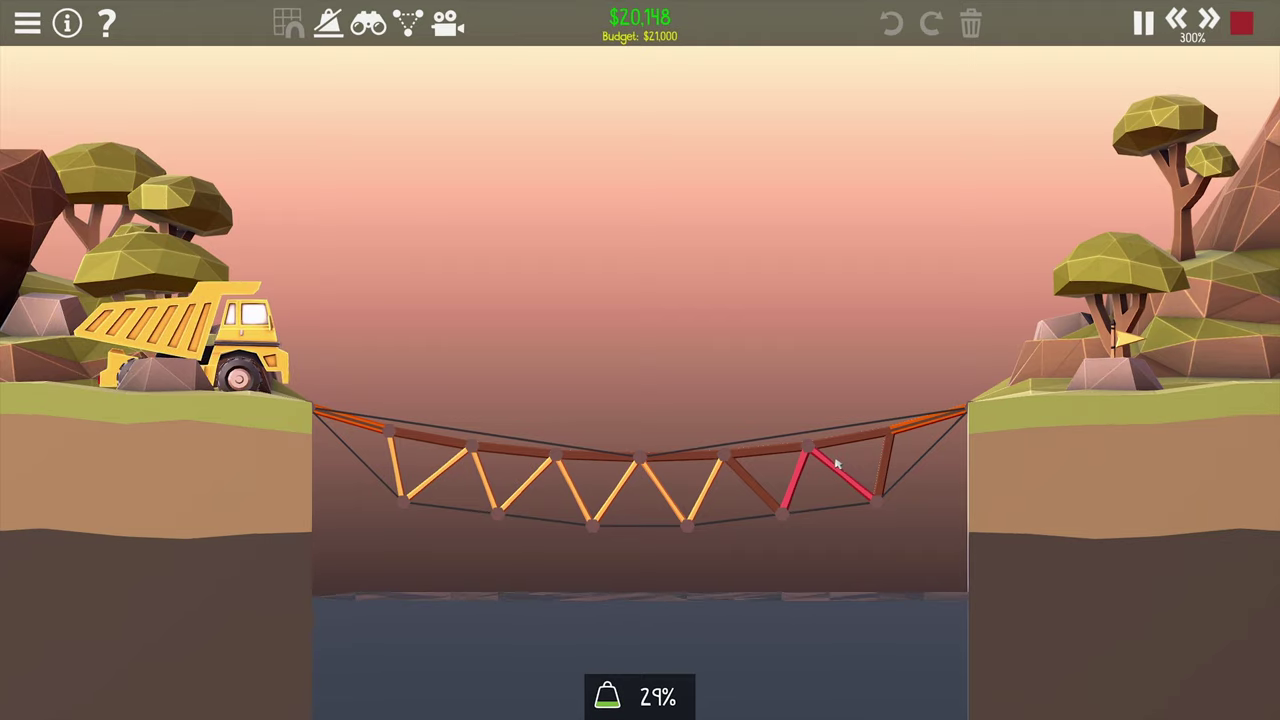
{"action": "key", "text": "space"}
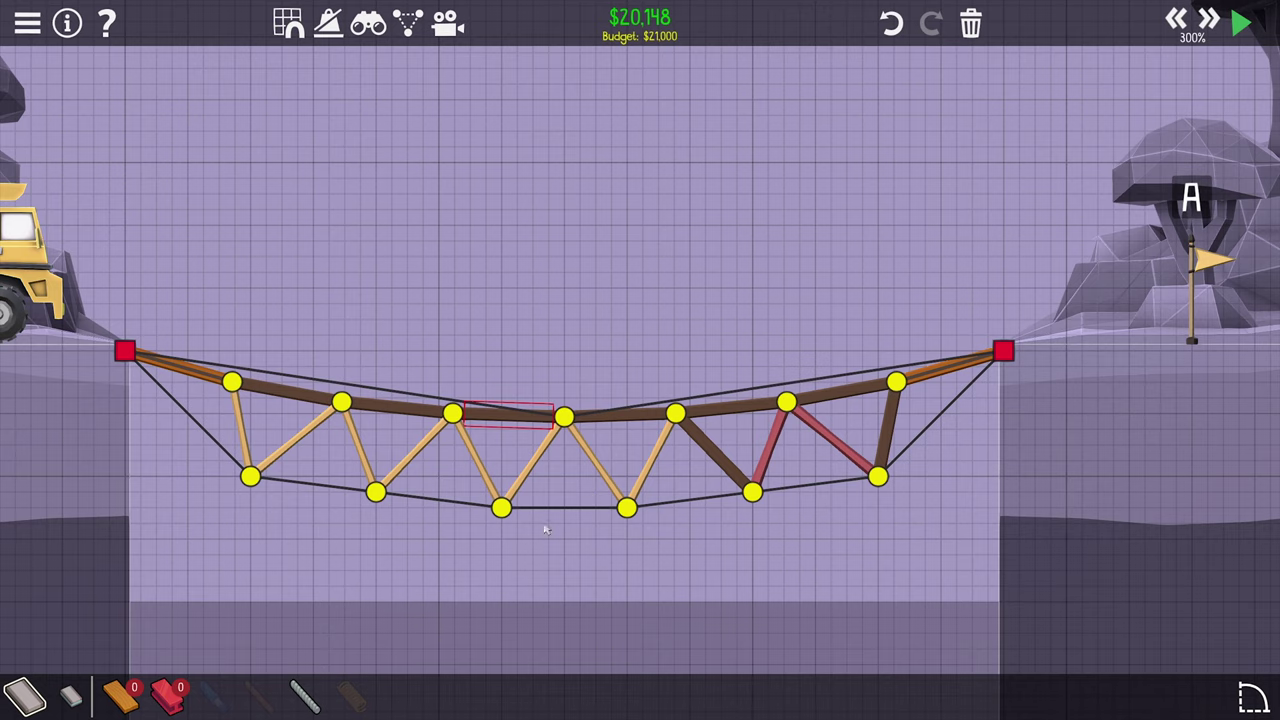
- Redraw the middle road segment, test, and select the entire bridge
{"action": "left_click_drag", "start_coordinate": [452, 413], "coordinate": [563, 415]}
{"action": "key", "text": "space"}
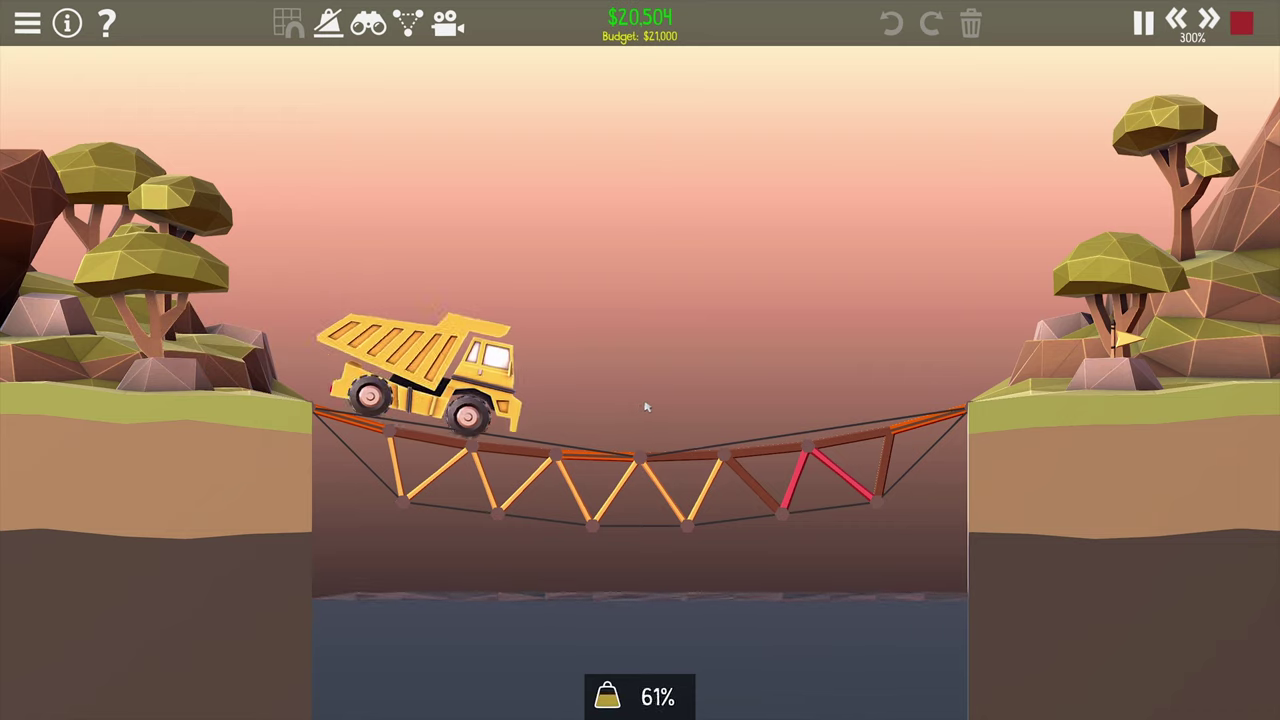
{"action": "key", "text": "space"}
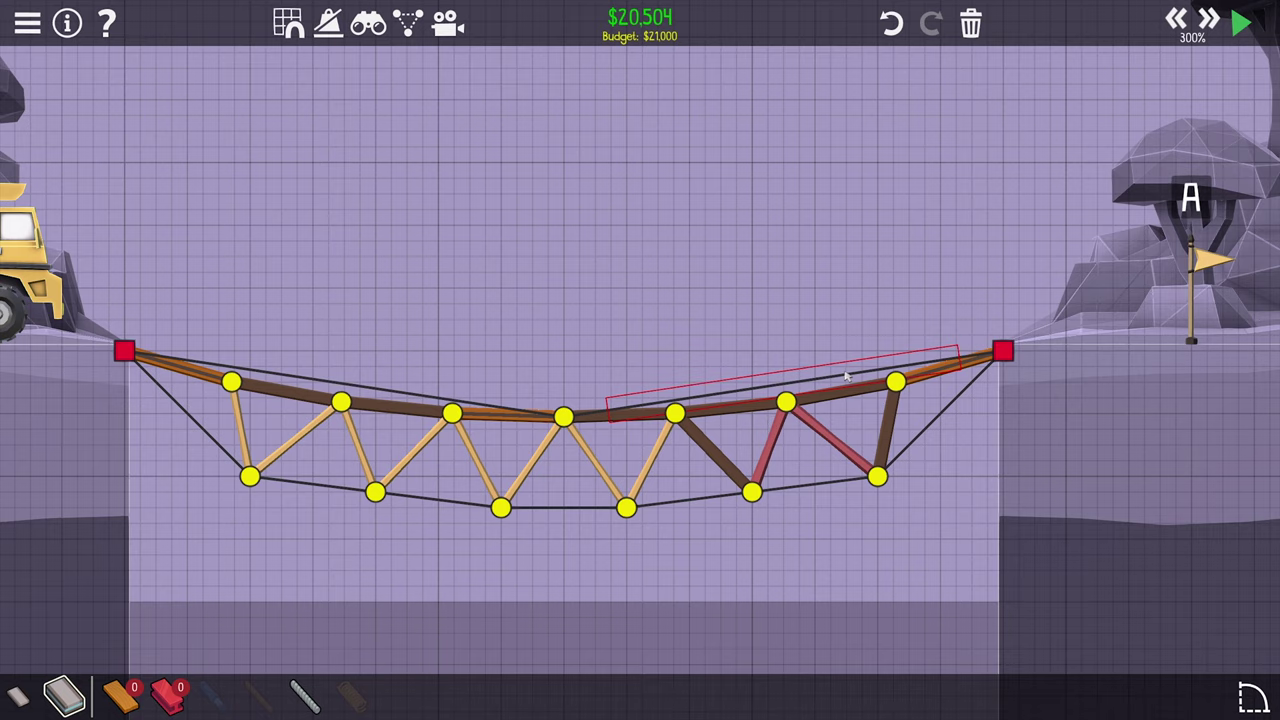
{"action": "left_click_drag", "start_coordinate": [1035, 328], "coordinate": [140, 590]}
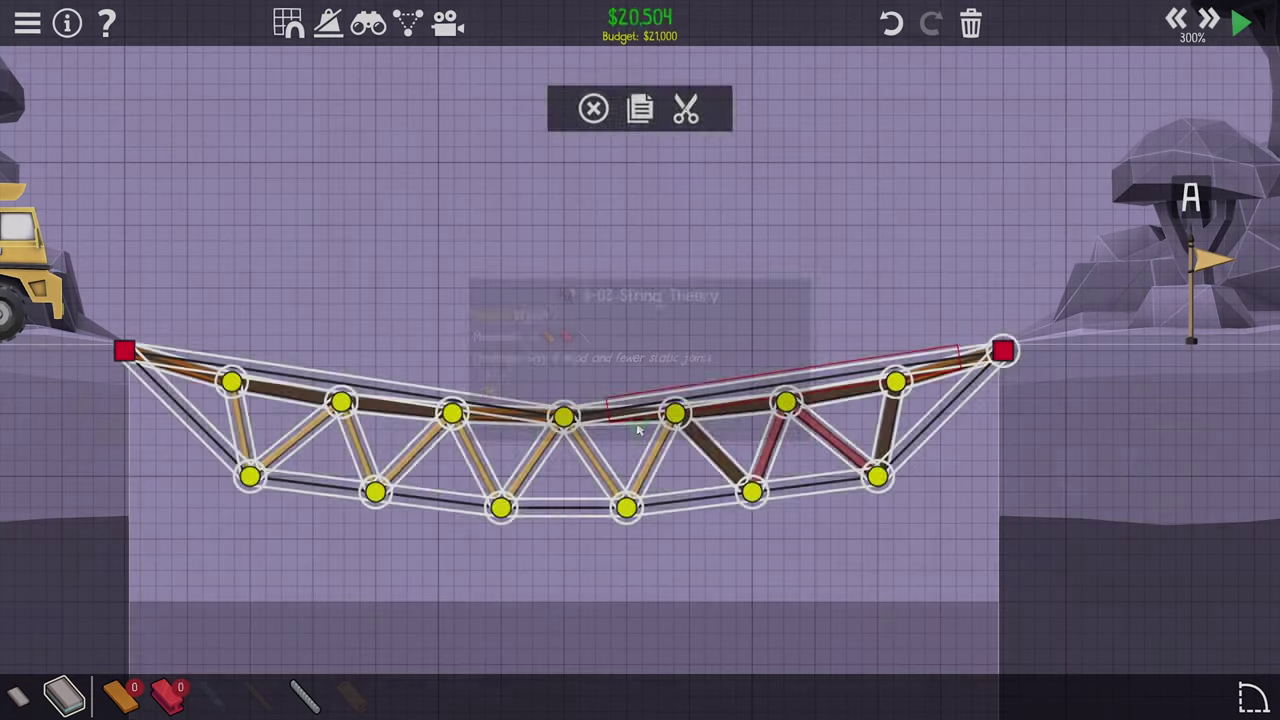
- Delete the whole bridge and trace a new sagging curved road between the anchors
{"action": "key", "text": "Delete"}
{"action": "left_click", "coordinate": [1250, 700]}
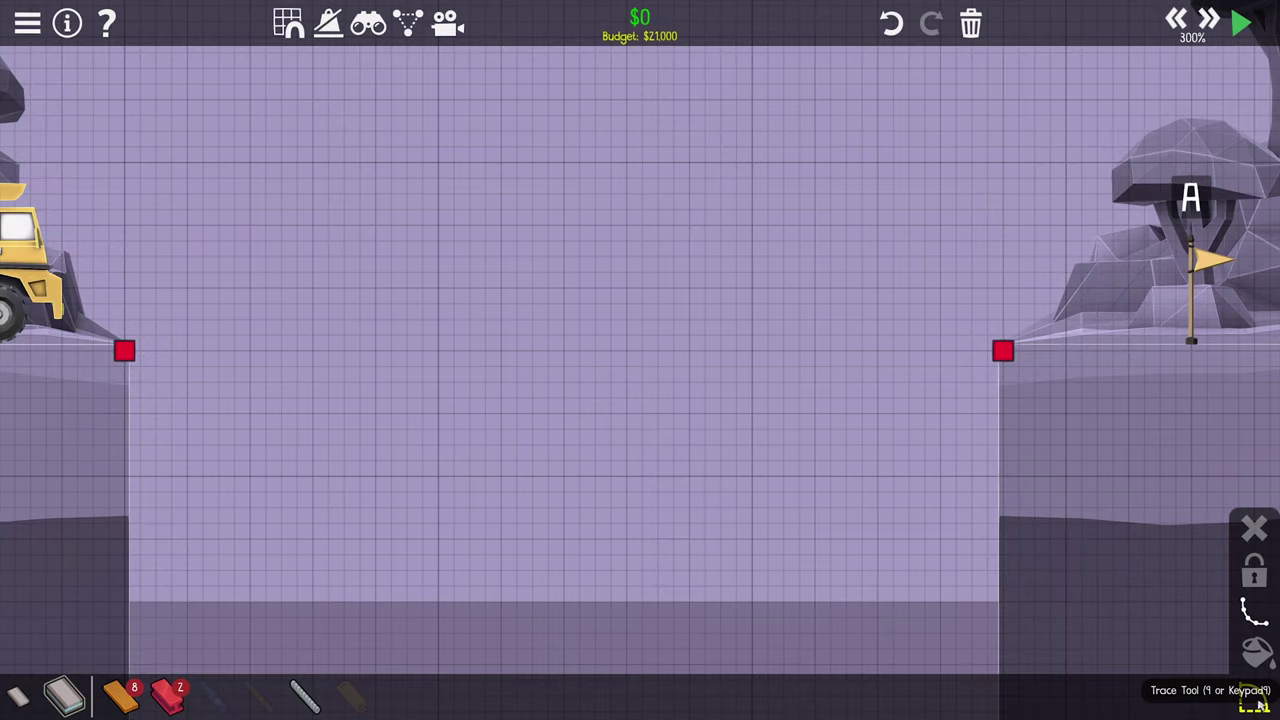
{"action": "left_click", "coordinate": [1002, 351]}
{"action": "left_click_drag", "start_coordinate": [735, 145], "coordinate": [752, 432]}
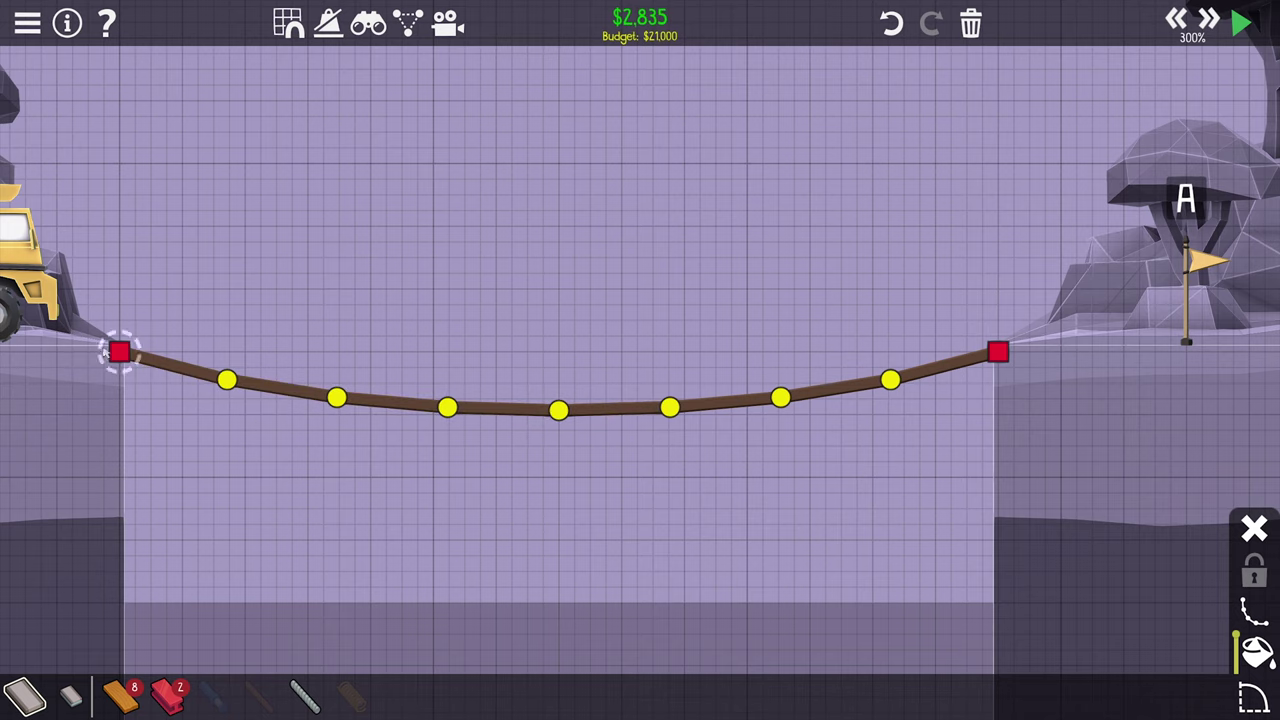
{"action": "left_click", "coordinate": [1254, 578]}
{"action": "left_click_drag", "start_coordinate": [794, 514], "coordinate": [688, 507]}
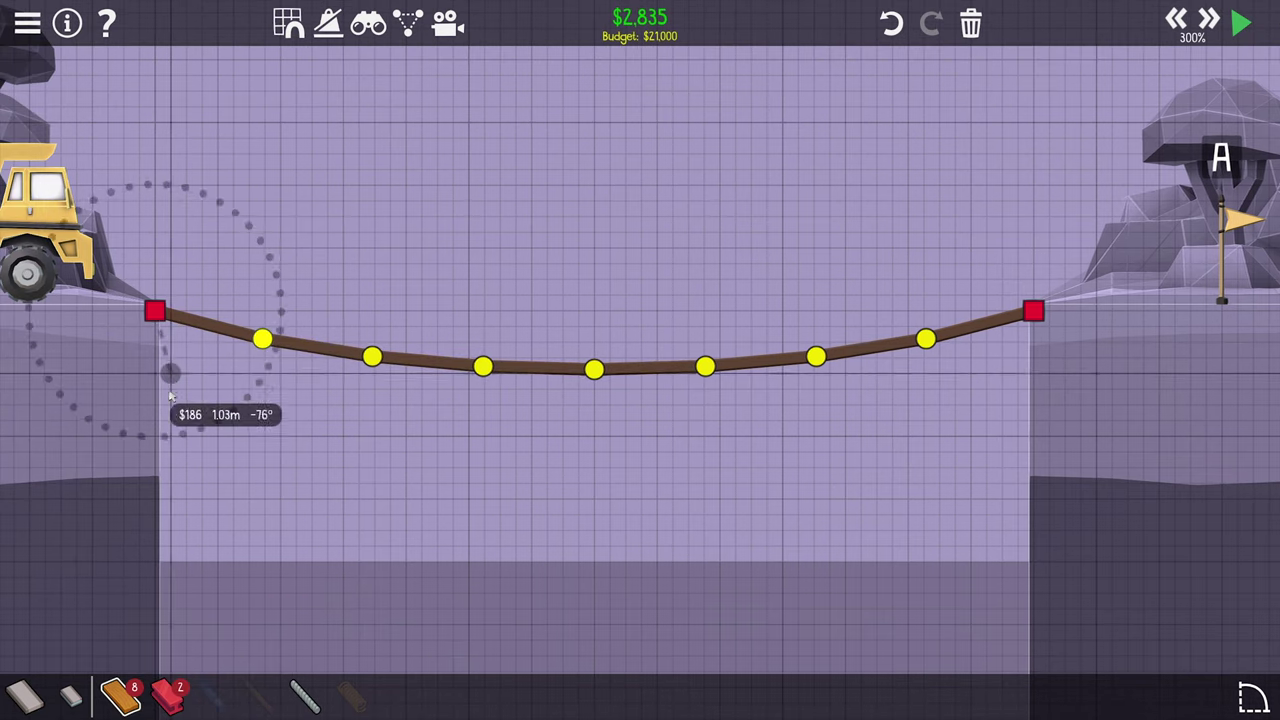
- Add wood supports under both anchors, a cable chord beneath the deck, and a steel centre post
{"action": "left_click_drag", "start_coordinate": [155, 311], "coordinate": [168, 390]}
{"action": "left_click_drag", "start_coordinate": [261, 340], "coordinate": [168, 390]}
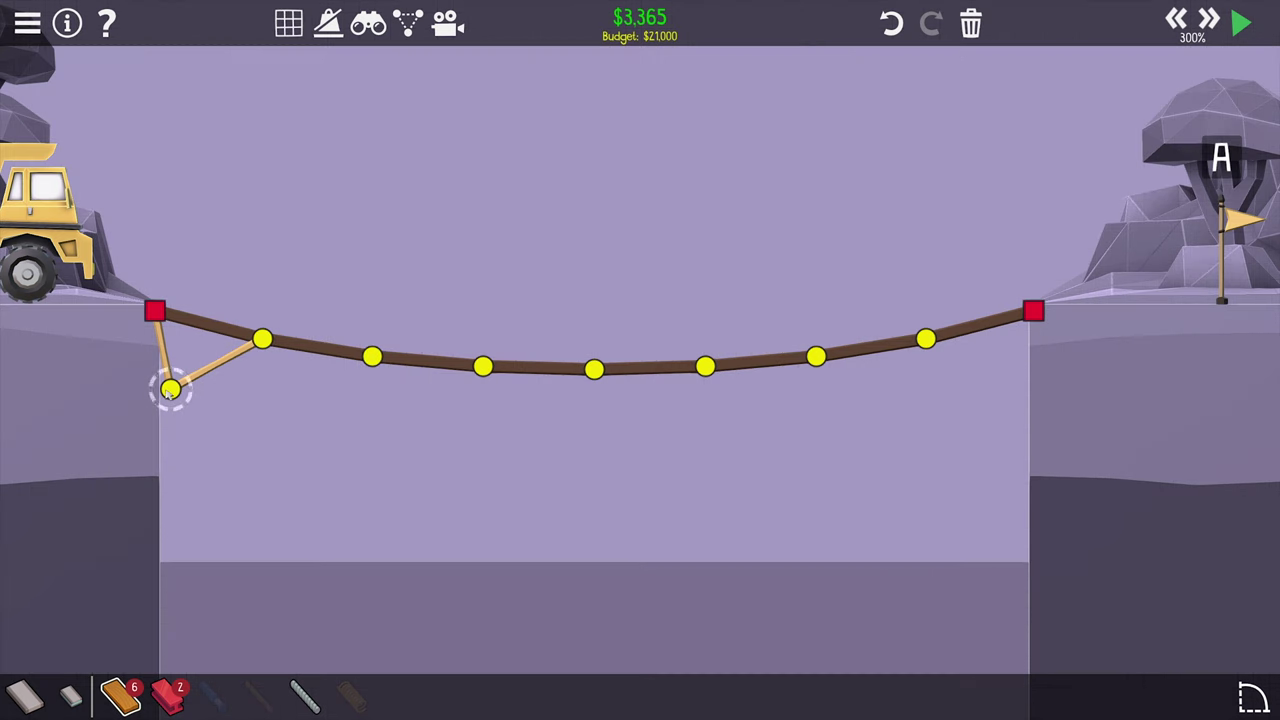
{"action": "left_click_drag", "start_coordinate": [1034, 311], "coordinate": [1022, 405]}
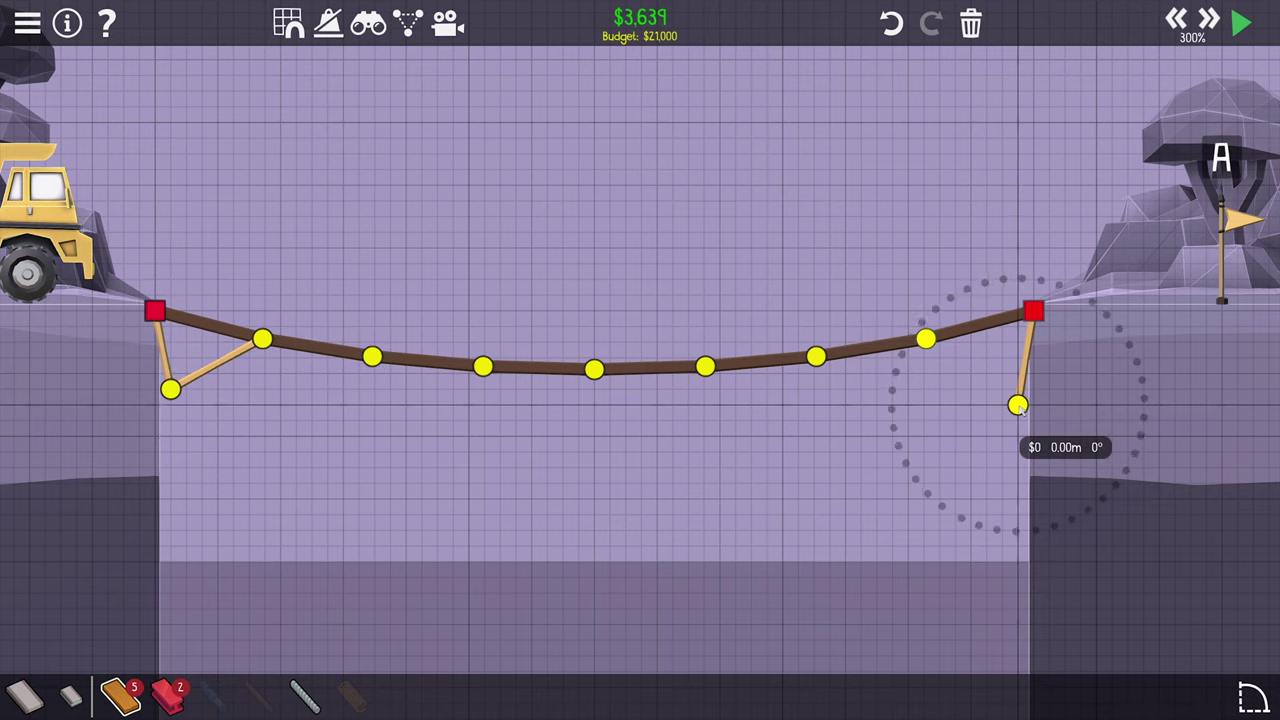
{"action": "left_click_drag", "start_coordinate": [925, 340], "coordinate": [1022, 405]}
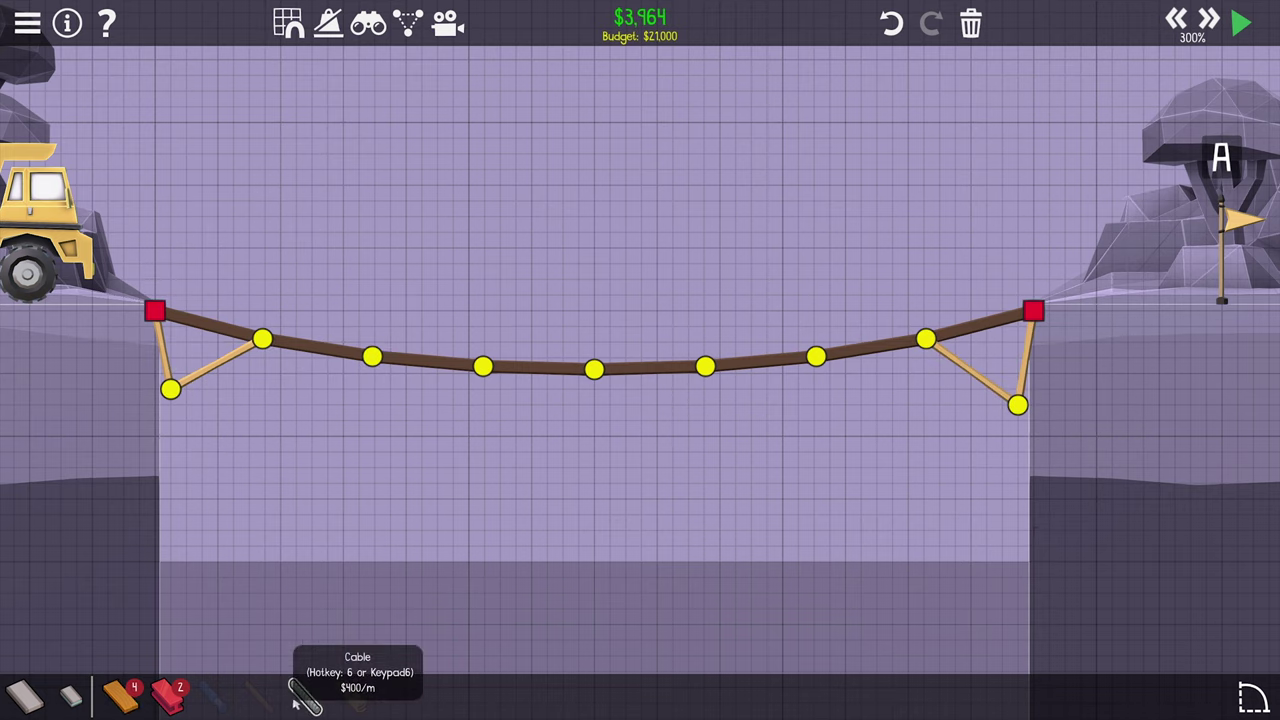
{"action": "mouse_move", "coordinate": [168, 390]}
{"action": "left_mouse_down"}
{"action": "mouse_move", "coordinate": [612, 487]}
{"action": "mouse_move", "coordinate": [598, 488]}
{"action": "mouse_move", "coordinate": [1040, 317]}
{"action": "left_mouse_up"}
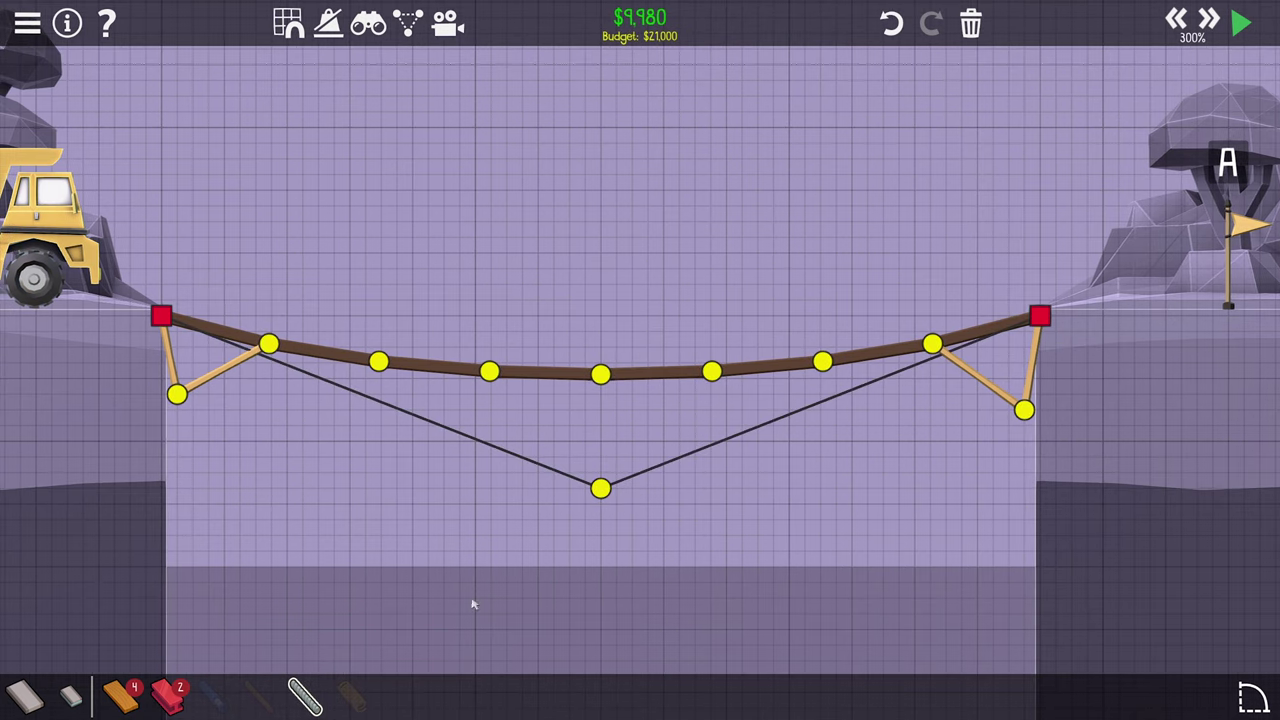
{"action": "left_click_drag", "start_coordinate": [598, 487], "coordinate": [598, 373]}
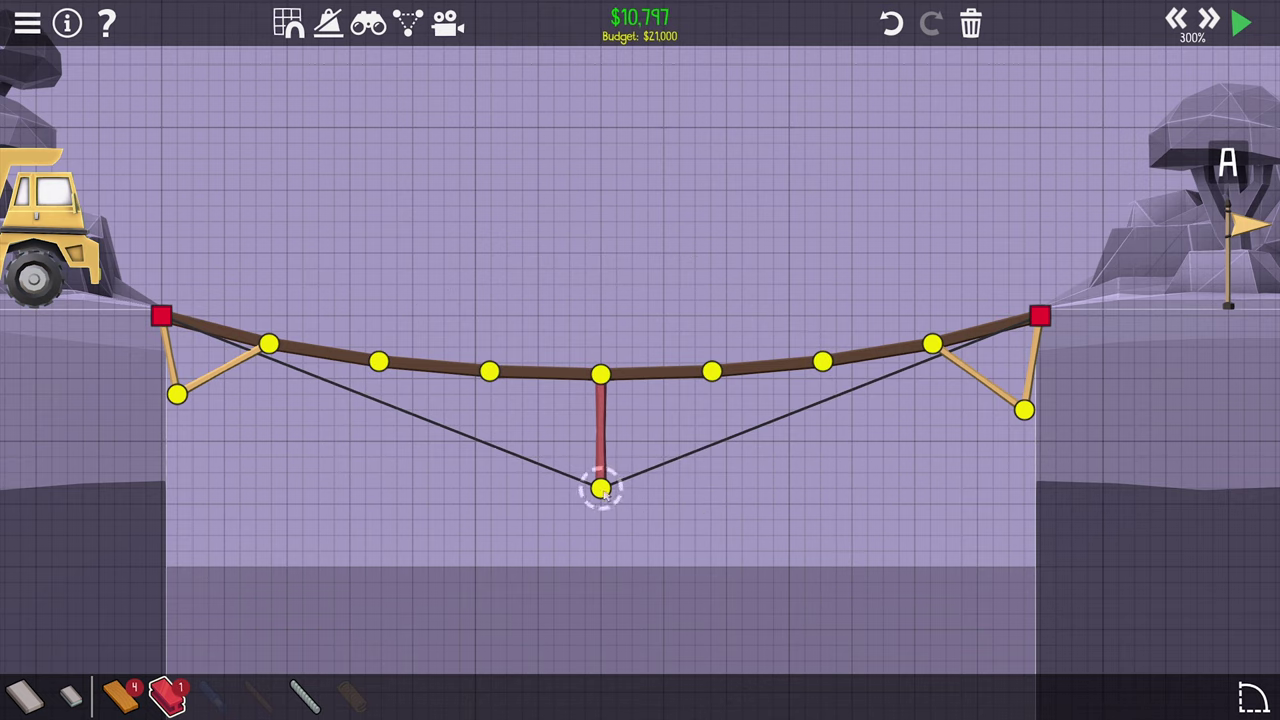
- Replace the wood verticals at both anchors with cables
{"action": "left_click_drag", "start_coordinate": [180, 363], "coordinate": [155, 330]}
{"action": "key", "text": "Delete"}
{"action": "left_click_drag", "start_coordinate": [1050, 400], "coordinate": [1020, 325]}
{"action": "key", "text": "Delete"}
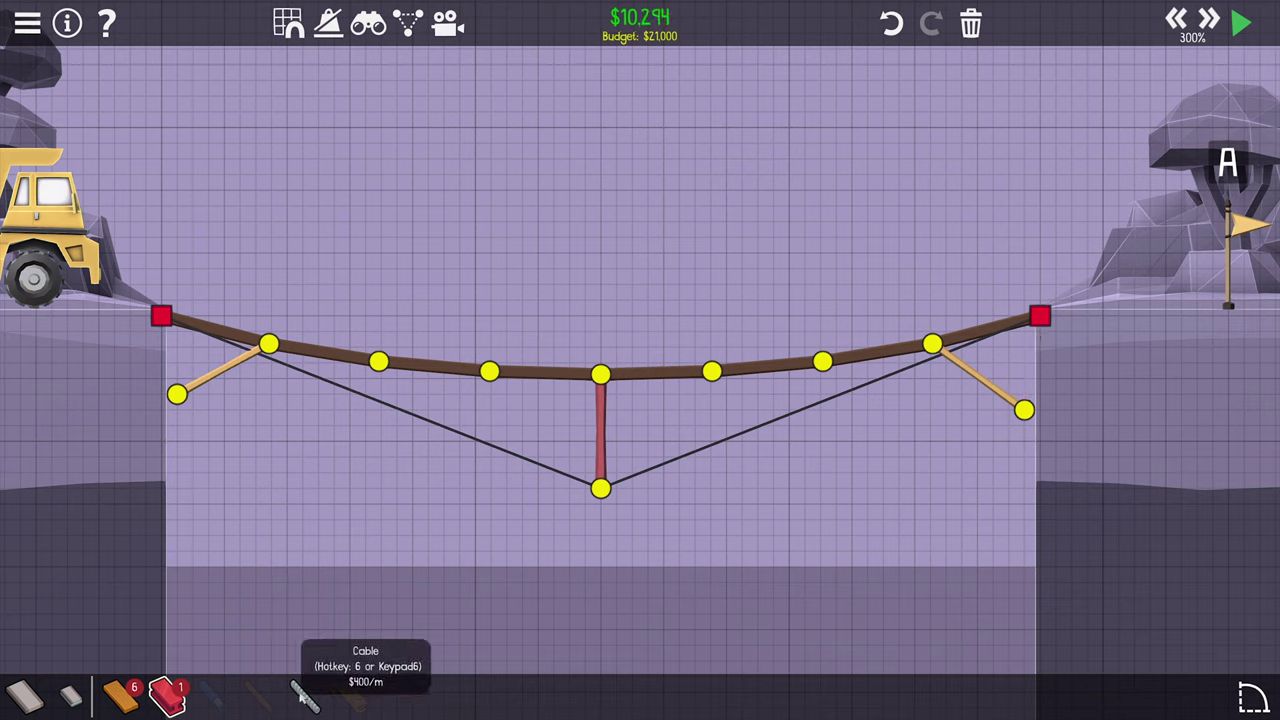
{"action": "left_click_drag", "start_coordinate": [160, 317], "coordinate": [175, 393]}
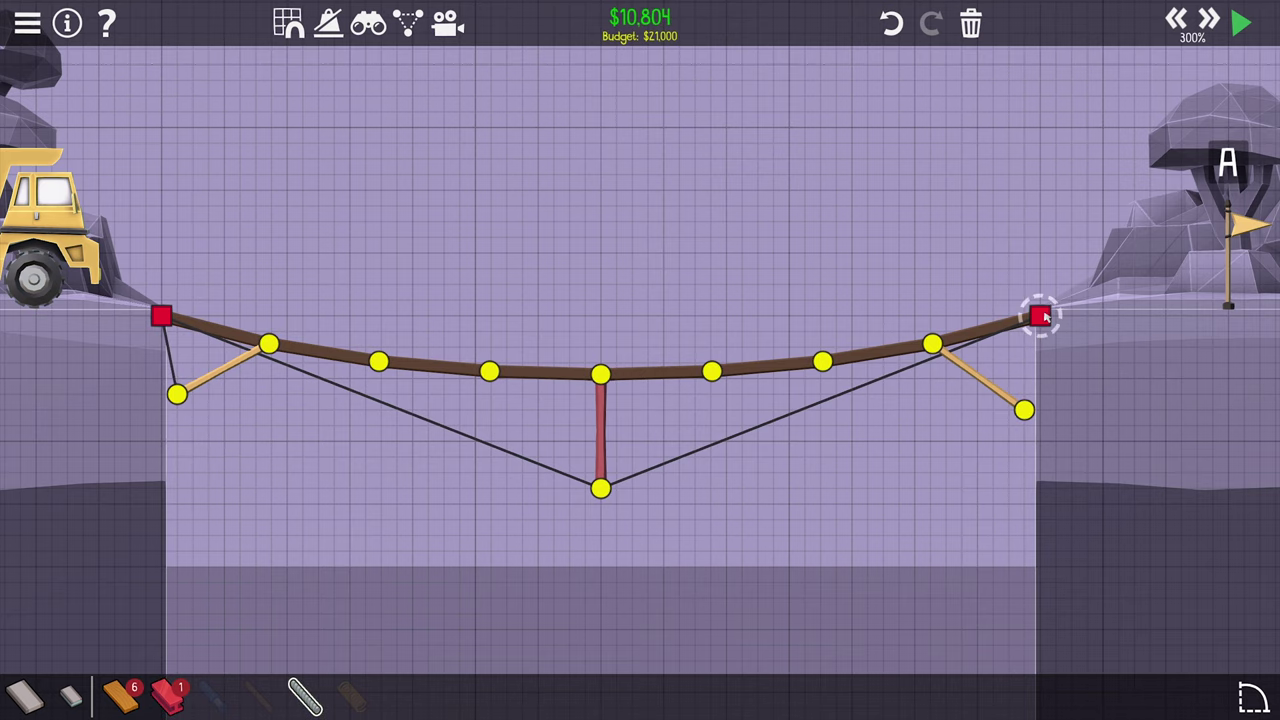
{"action": "left_click_drag", "start_coordinate": [1043, 317], "coordinate": [1024, 409]}
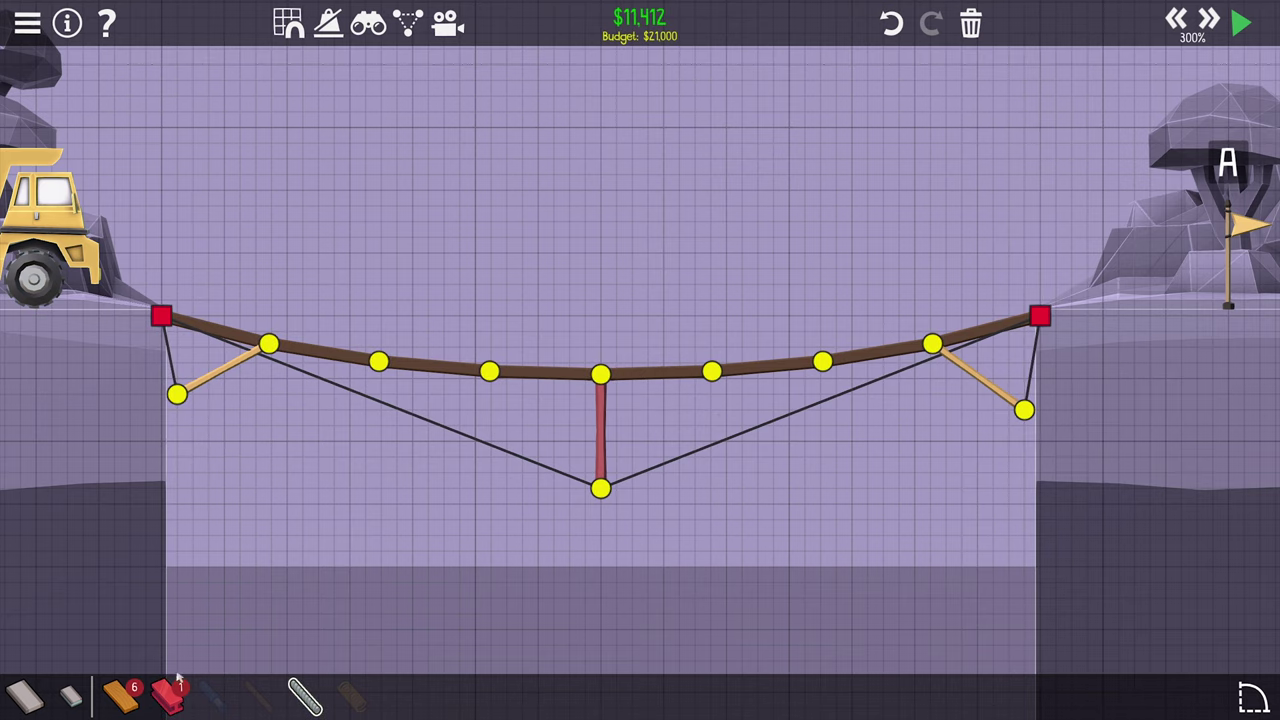
- Build a wood truss under the left deck, with grid snapping off
{"action": "left_click", "coordinate": [574, 452]}
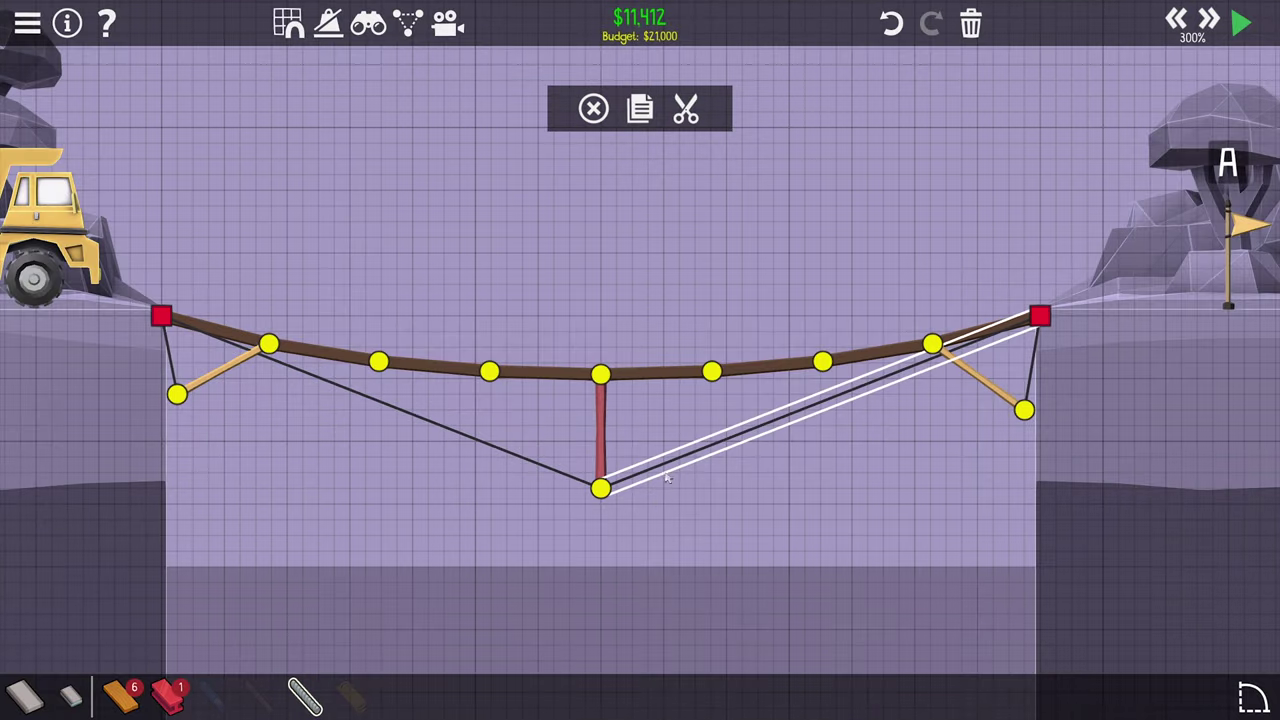
{"action": "left_click", "coordinate": [733, 537]}
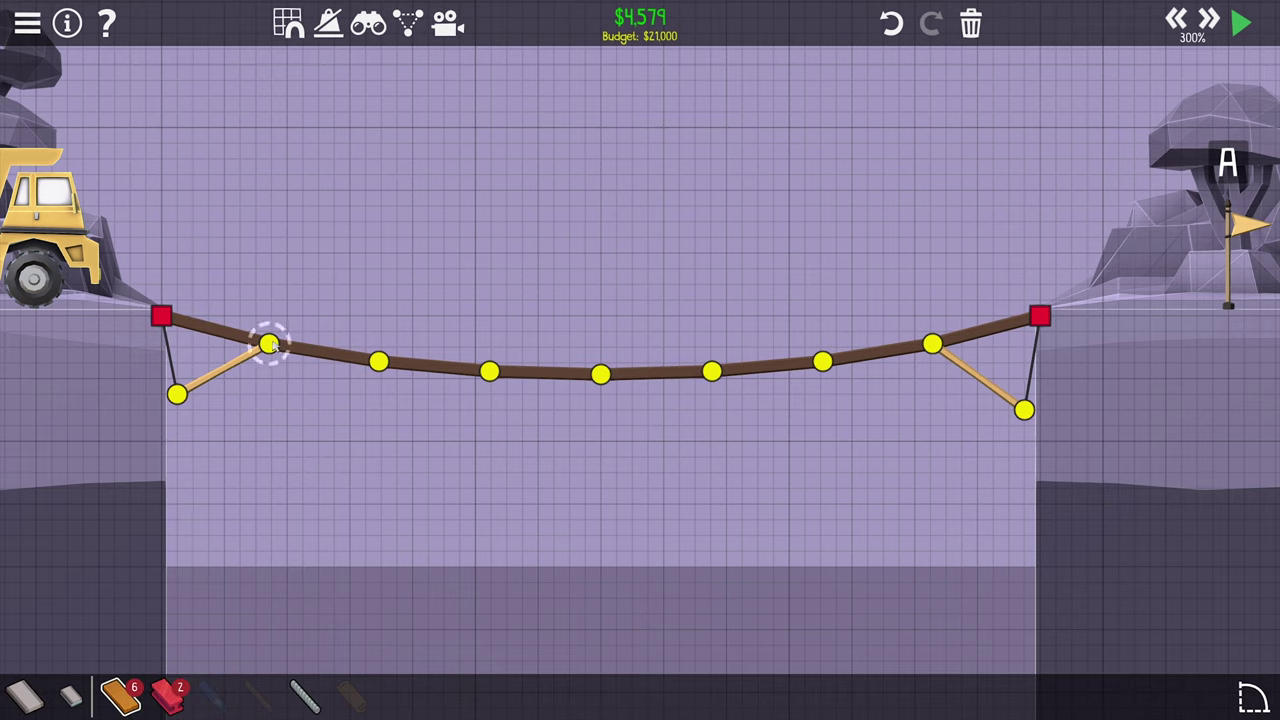
{"action": "mouse_move", "coordinate": [270, 345]}
{"action": "left_mouse_down"}
{"action": "mouse_move", "coordinate": [365, 428]}
{"action": "mouse_move", "coordinate": [380, 363]}
{"action": "left_mouse_up"}
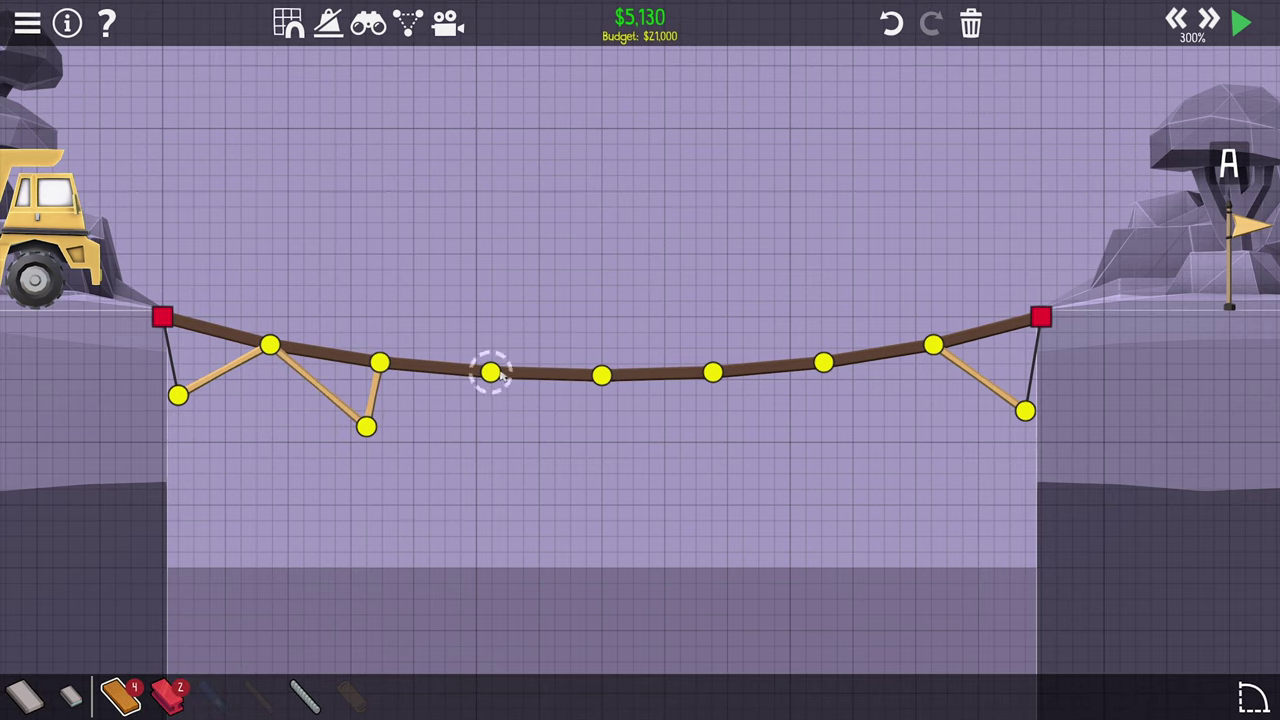
{"action": "key", "text": "g"}
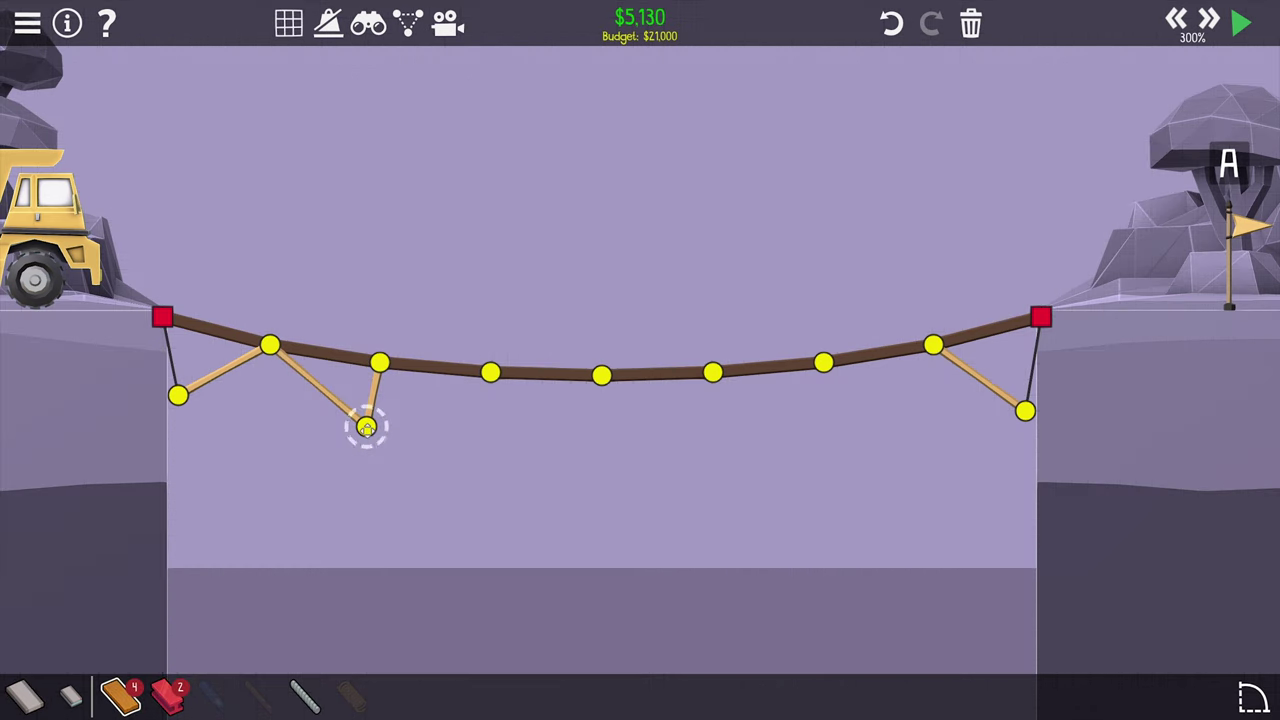
{"action": "left_click_drag", "start_coordinate": [365, 428], "coordinate": [495, 372]}
{"action": "left_click_drag", "start_coordinate": [383, 410], "coordinate": [385, 362]}
- Copy the left truss to the right side and draw the steel centre post
{"action": "left_click_drag", "start_coordinate": [260, 330], "coordinate": [505, 435]}
{"action": "key", "text": "ctrl+c"}
{"action": "left_click", "coordinate": [720, 404]}
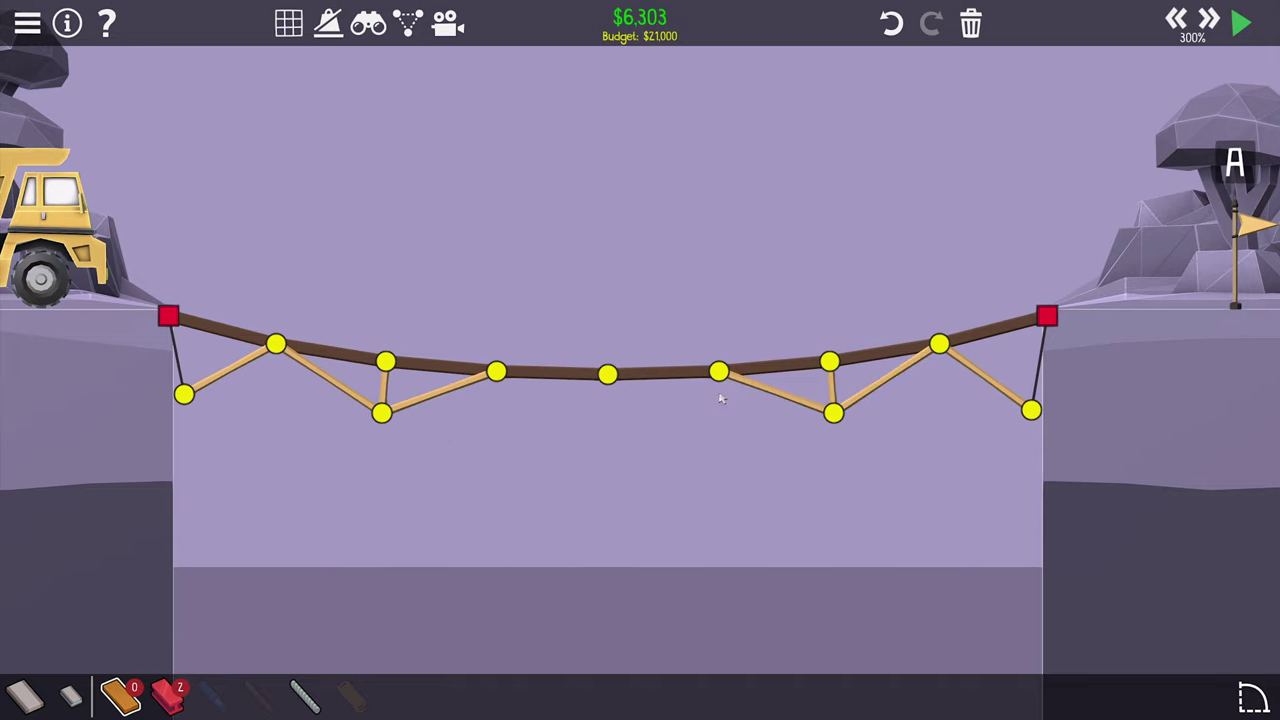
{"action": "left_click", "coordinate": [167, 695]}
{"action": "left_click_drag", "start_coordinate": [607, 374], "coordinate": [607, 482]}
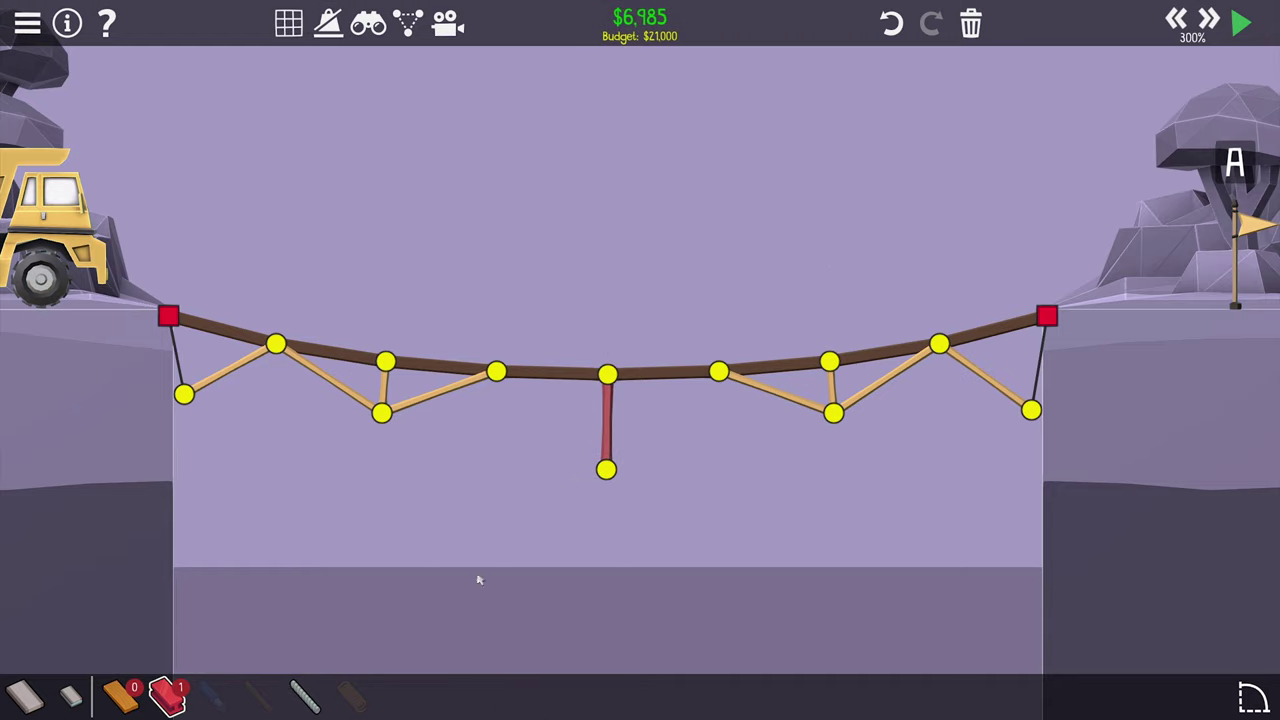
- String a cable anchor to anchor through the truss and post bottom joints, then start the test
{"action": "left_click", "coordinate": [168, 316]}
{"action": "left_click", "coordinate": [382, 413]}
{"action": "left_click", "coordinate": [607, 468]}
{"action": "left_click", "coordinate": [833, 413]}
{"action": "left_click", "coordinate": [1047, 316]}
{"action": "key", "text": "space"}
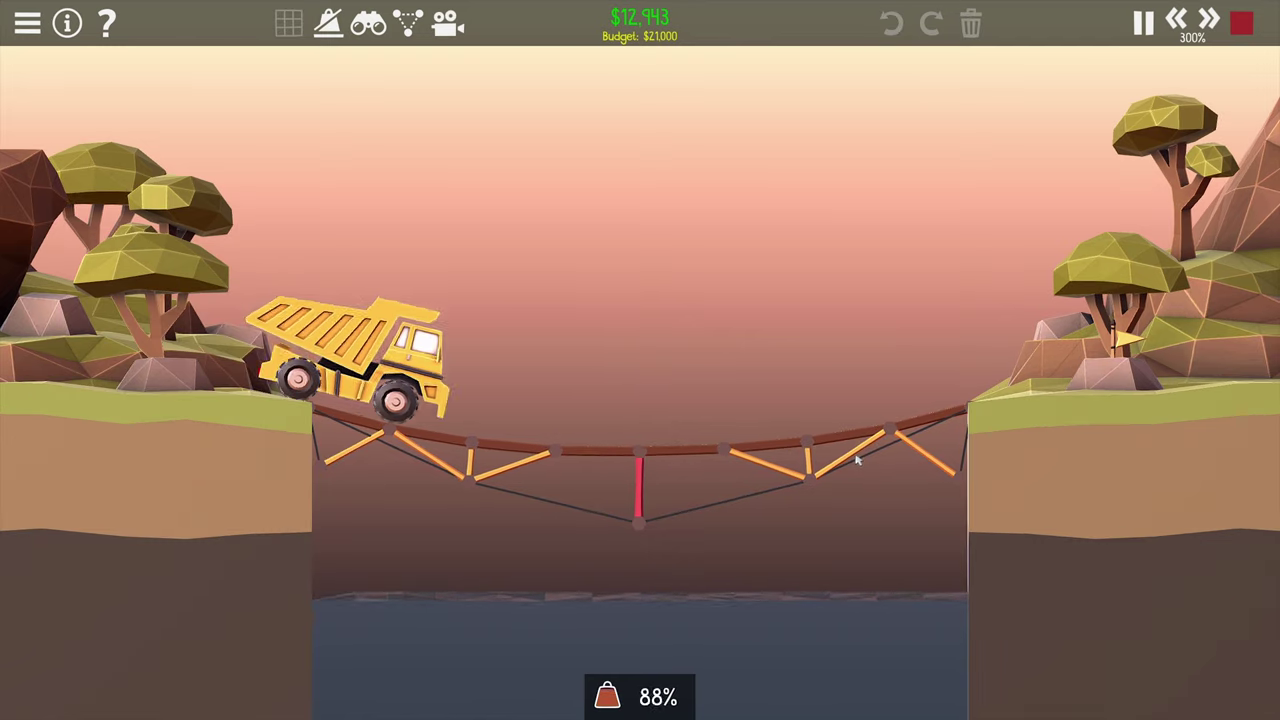
- Run two cables from the left and right deck joints to the post's bottom joint, then test
{"action": "key", "text": "space"}
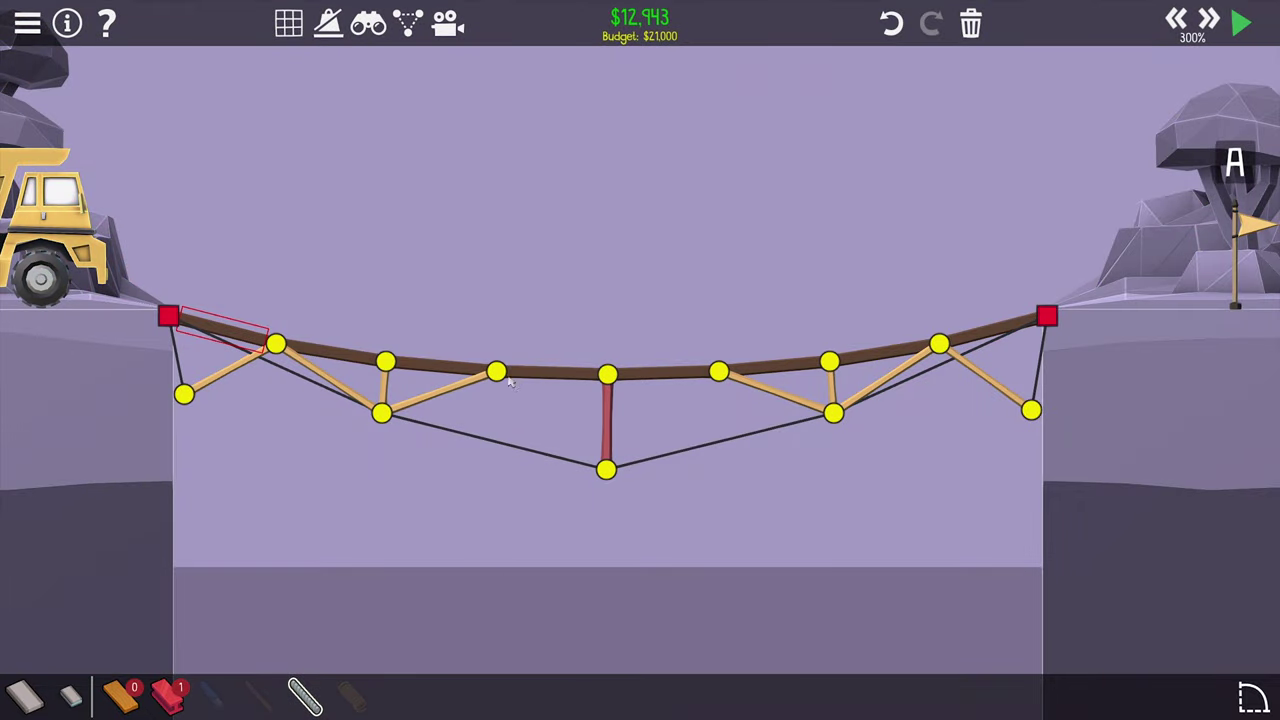
{"action": "left_click", "coordinate": [497, 372]}
{"action": "left_click", "coordinate": [607, 468]}
{"action": "left_click", "coordinate": [718, 372]}
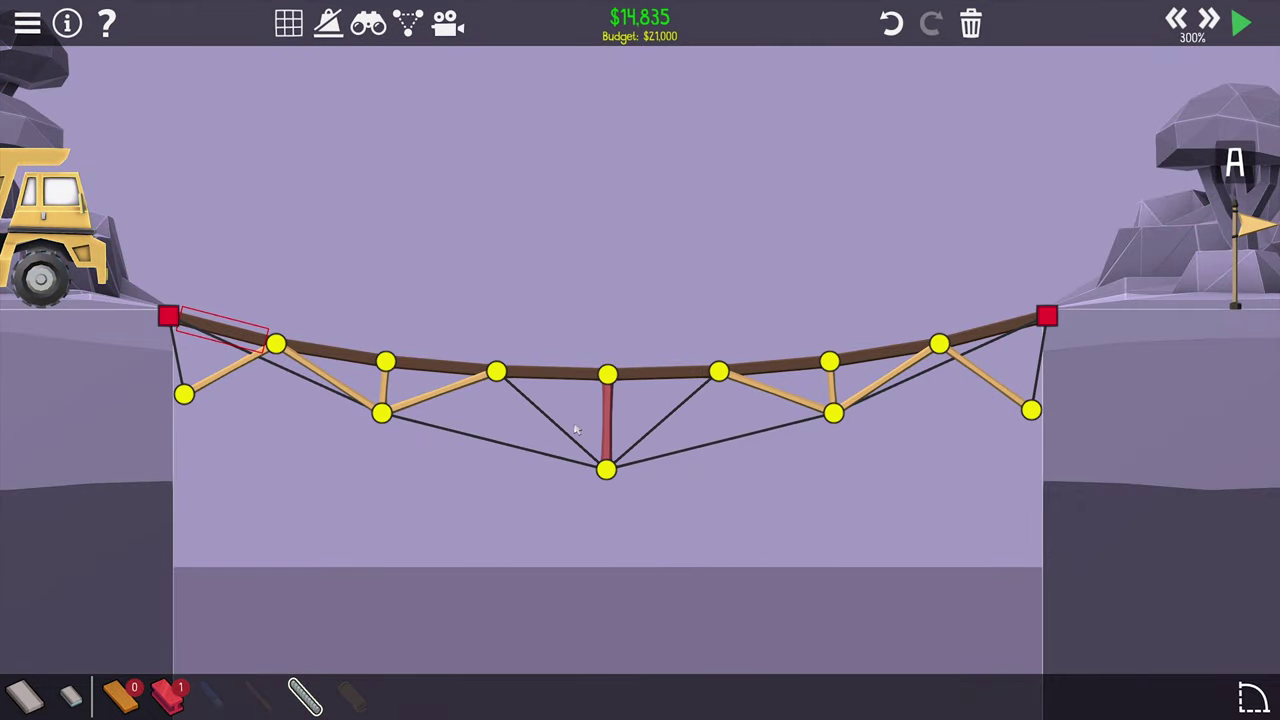
{"action": "scroll", "coordinate": [638, 418], "scroll_direction": "up", "scroll_amount": 2}
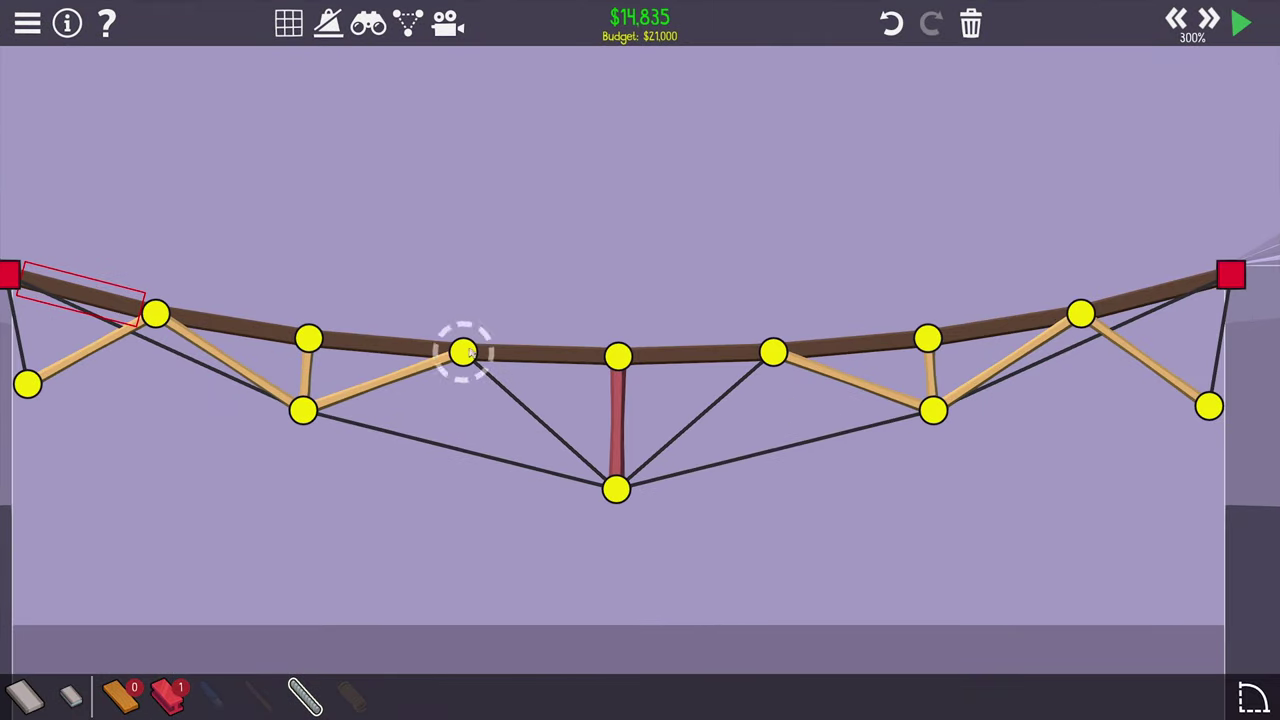
{"action": "key", "text": "space"}
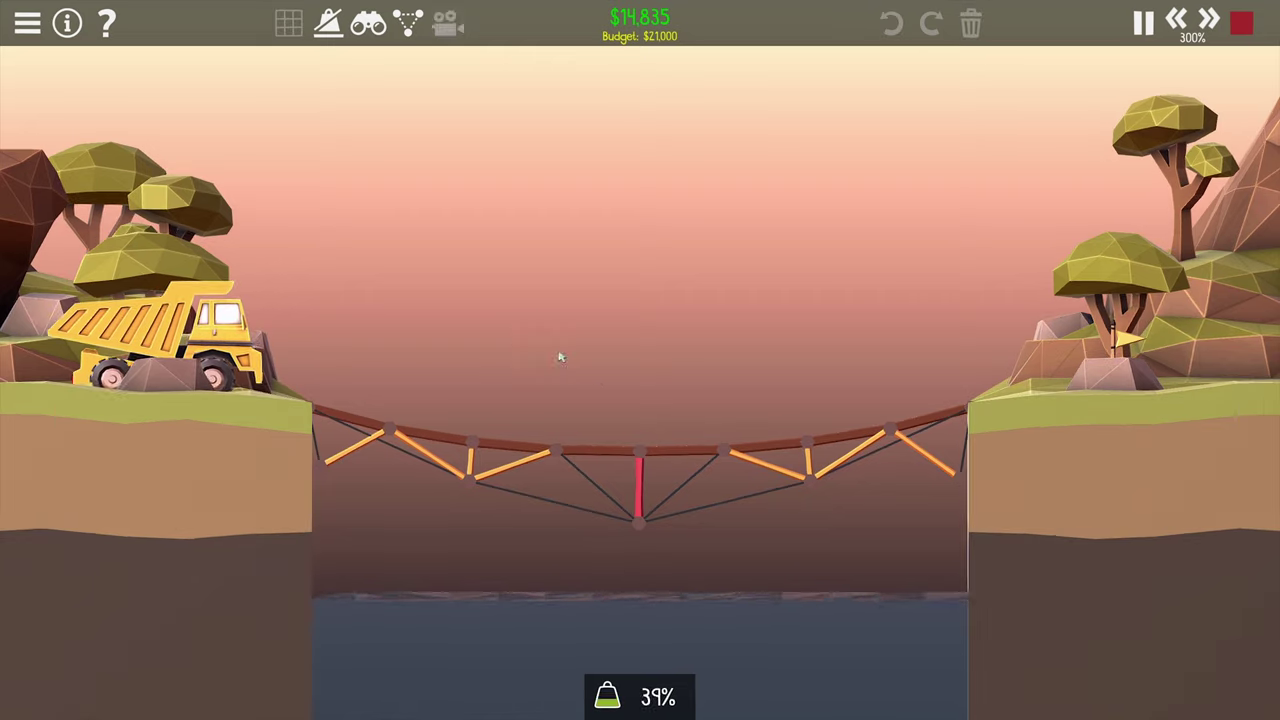
{"action": "key", "text": "space"}
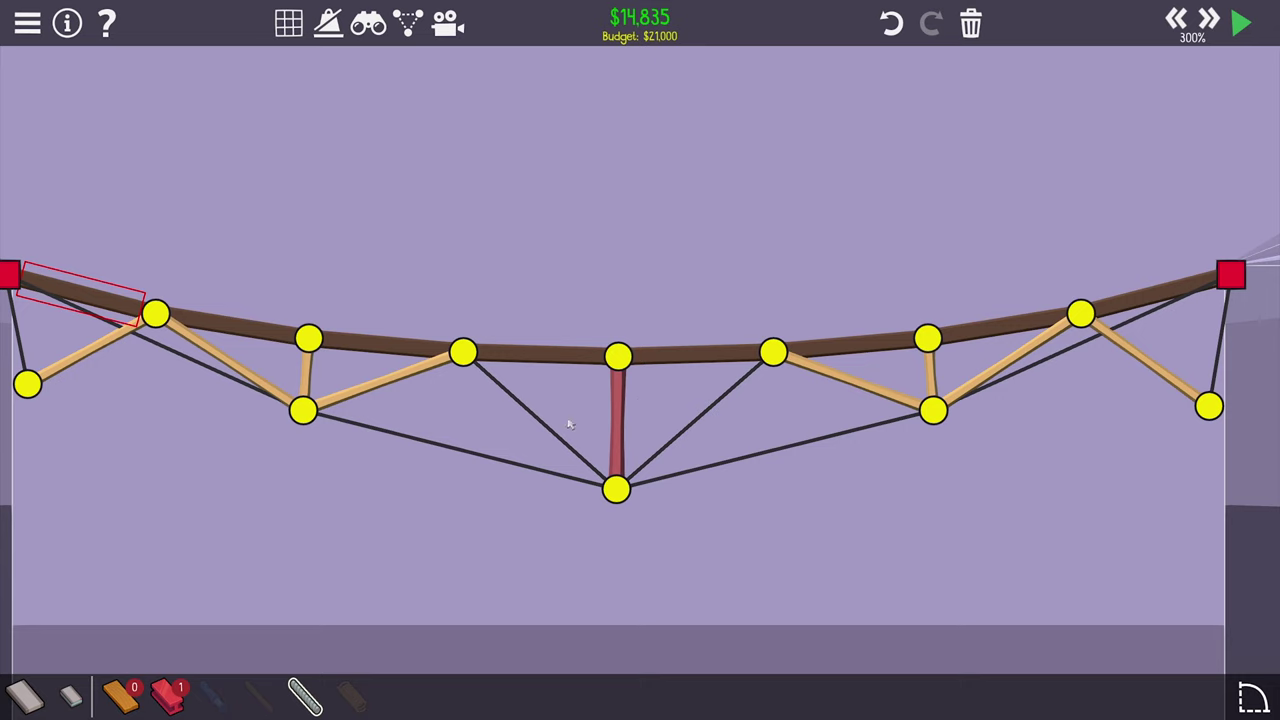
- Rebuild the road segments at both bridge ends as reinforced road and test
{"action": "left_click_drag", "start_coordinate": [464, 556], "coordinate": [569, 543]}
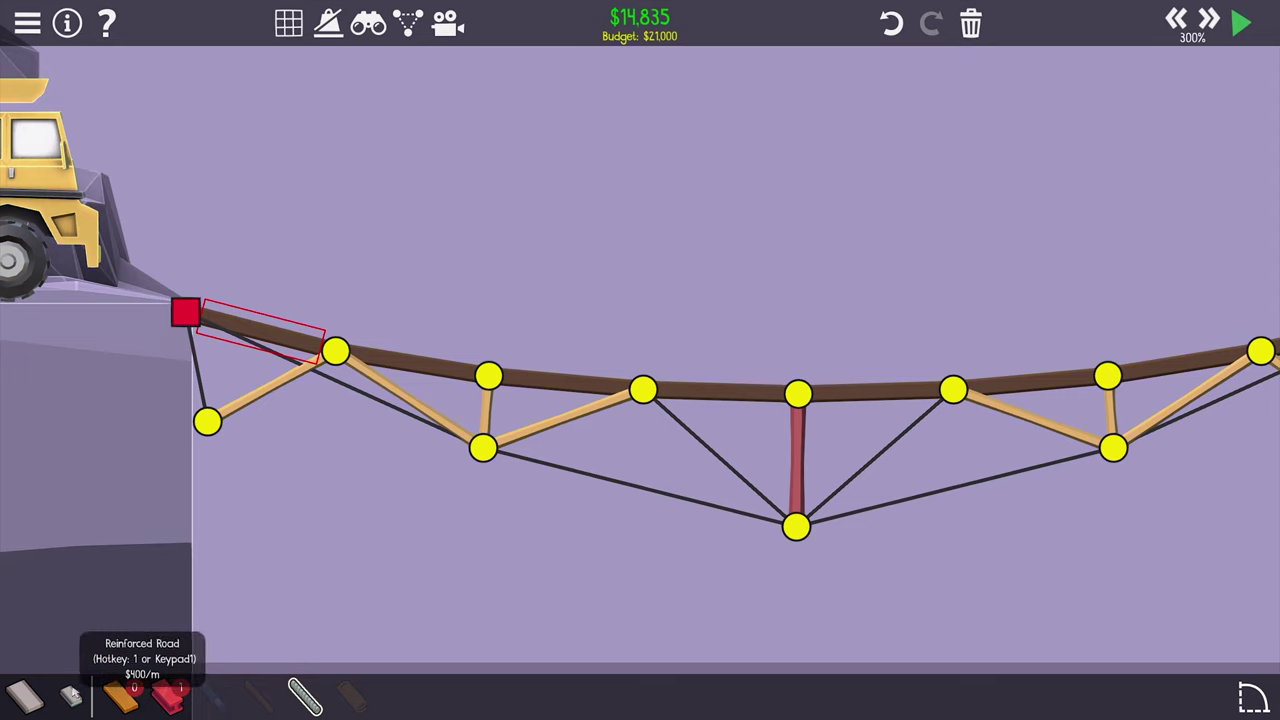
{"action": "left_click", "coordinate": [64, 695]}
{"action": "left_click_drag", "start_coordinate": [185, 312], "coordinate": [335, 350]}
{"action": "scroll", "coordinate": [500, 333], "scroll_direction": "down", "scroll_amount": 2}
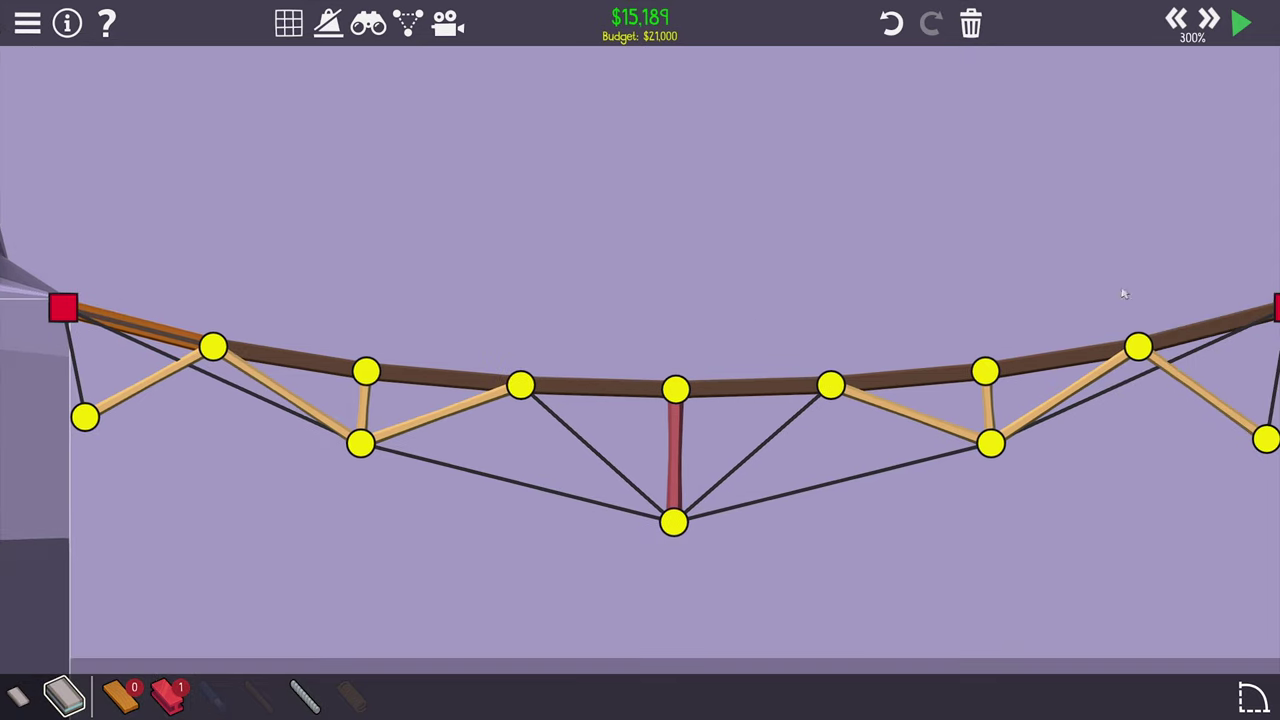
{"action": "left_click_drag", "start_coordinate": [900, 450], "coordinate": [780, 450]}
{"action": "left_click_drag", "start_coordinate": [1171, 306], "coordinate": [1023, 349]}
{"action": "scroll", "coordinate": [956, 316], "scroll_direction": "up", "scroll_amount": 2}
{"action": "key", "text": "space"}
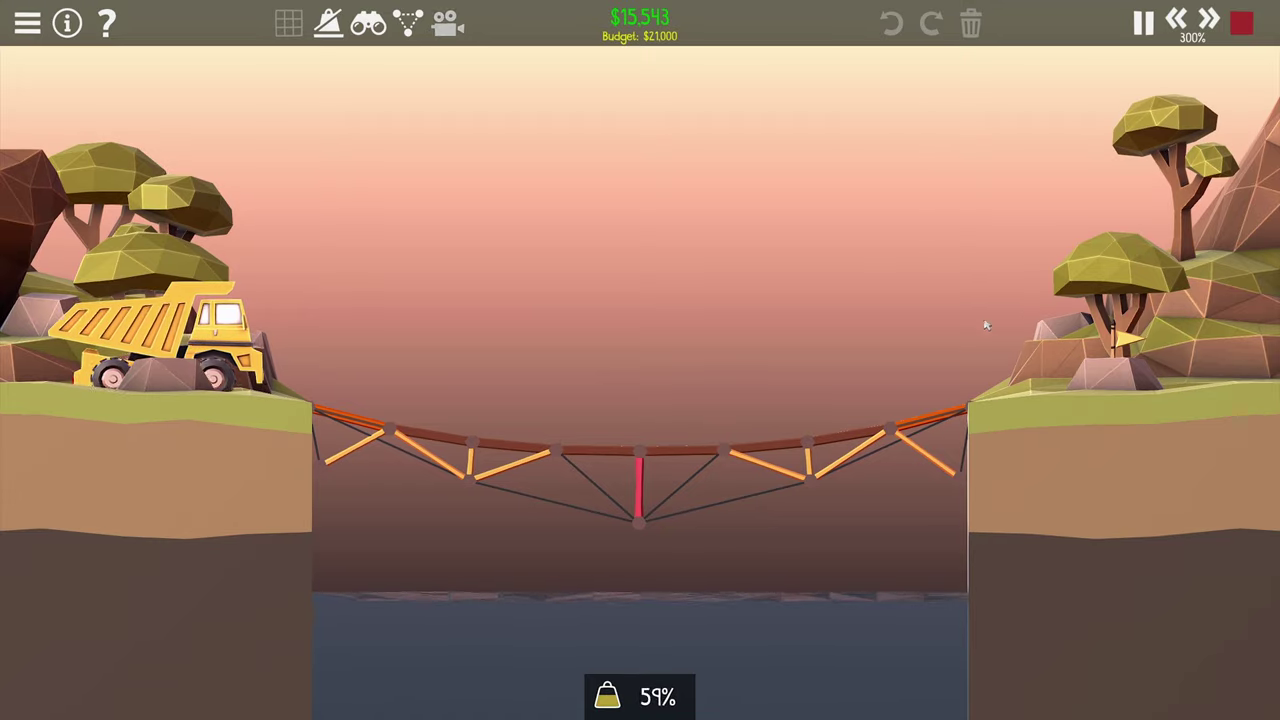
{"action": "key", "text": "space"}
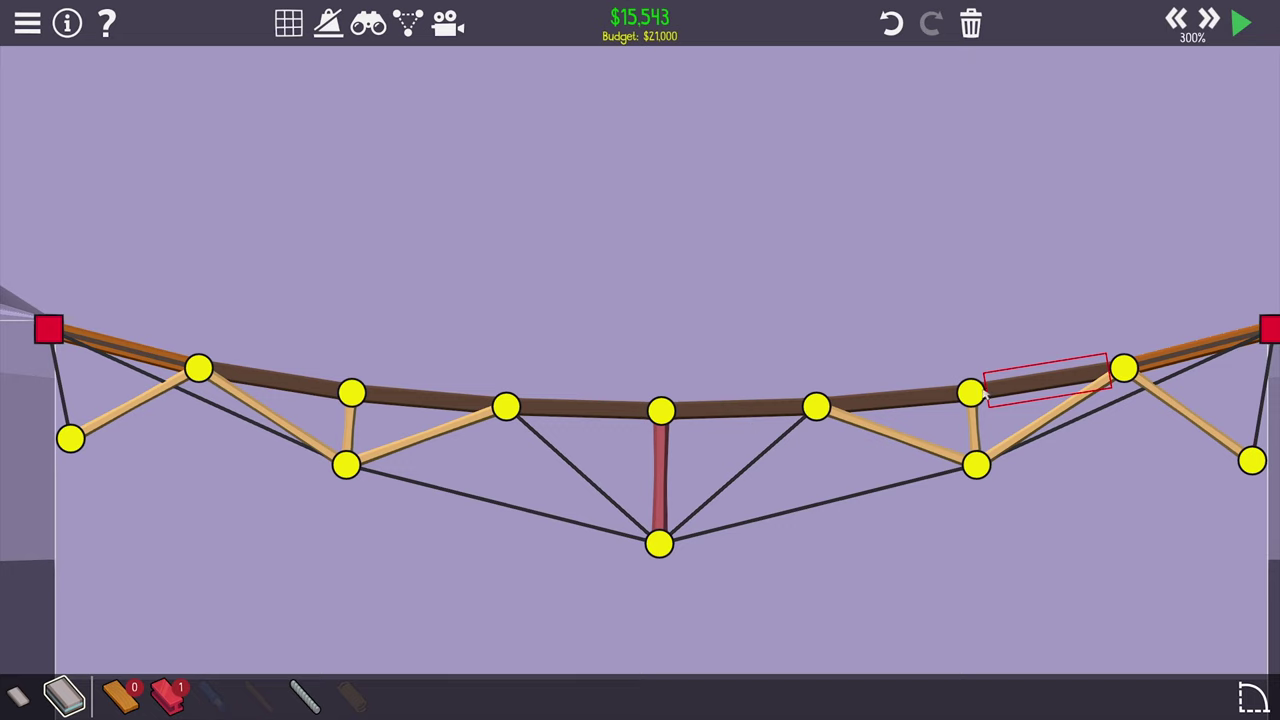
- Reinforce the remaining deck segments, retest, then lower the centre post's bottom joint
{"action": "left_click_drag", "start_coordinate": [1123, 370], "coordinate": [815, 406]}
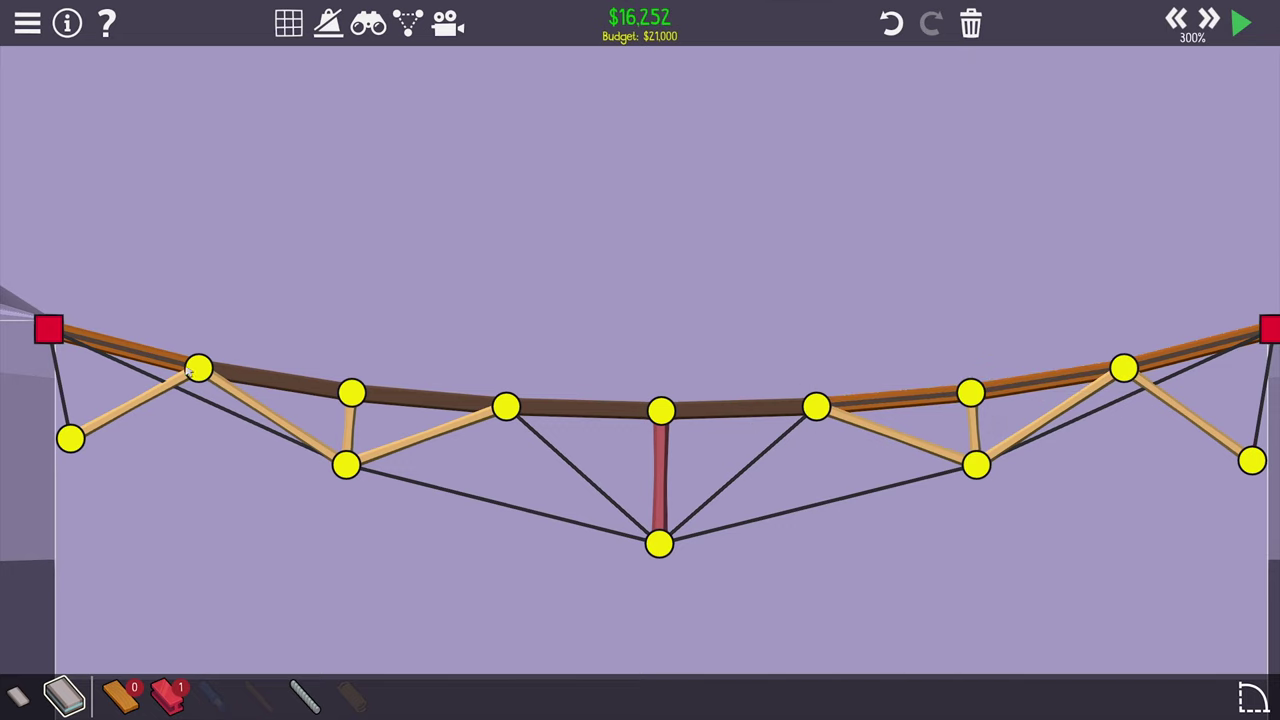
{"action": "mouse_move", "coordinate": [200, 368]}
{"action": "left_mouse_down"}
{"action": "mouse_move", "coordinate": [505, 406]}
{"action": "mouse_move", "coordinate": [815, 406]}
{"action": "left_mouse_up"}
{"action": "key", "text": "space"}
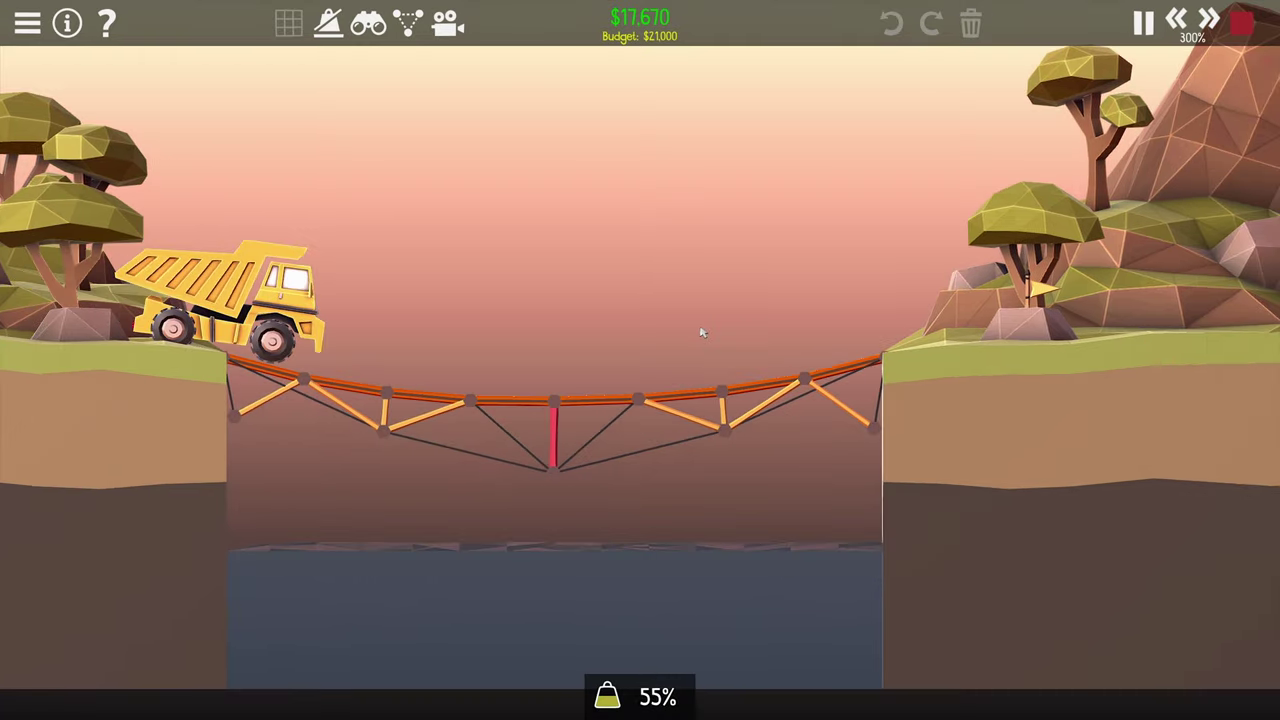
{"action": "key", "text": "space"}
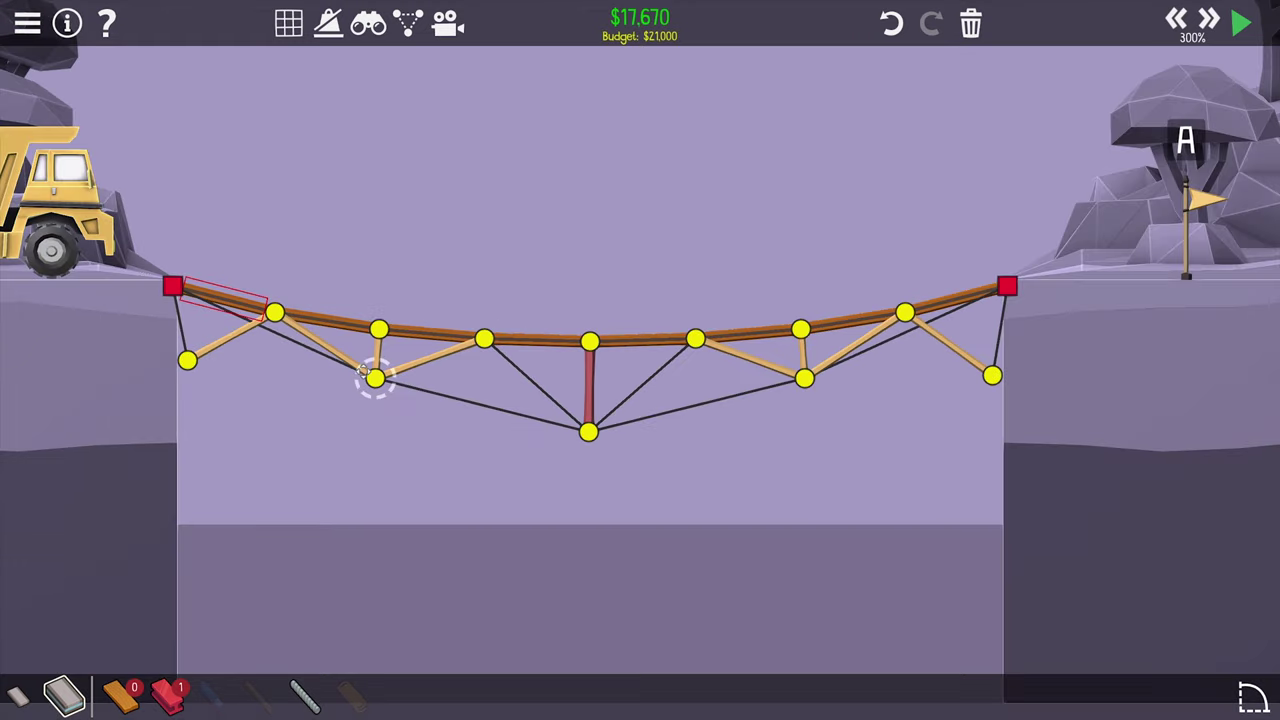
{"action": "left_click_drag", "start_coordinate": [375, 378], "coordinate": [365, 400]}
{"action": "left_click_drag", "start_coordinate": [583, 451], "coordinate": [585, 476]}
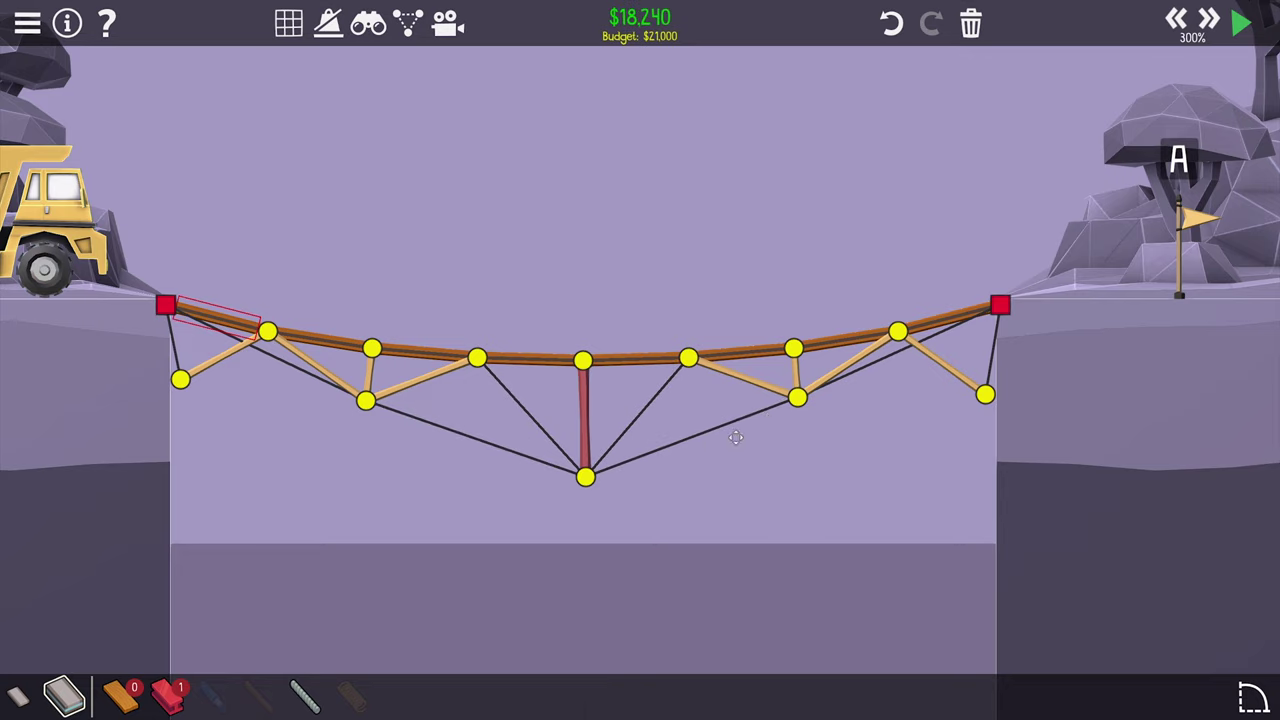
- Test the bridge once more, then select and delete the entire structure
{"action": "key", "text": "space"}
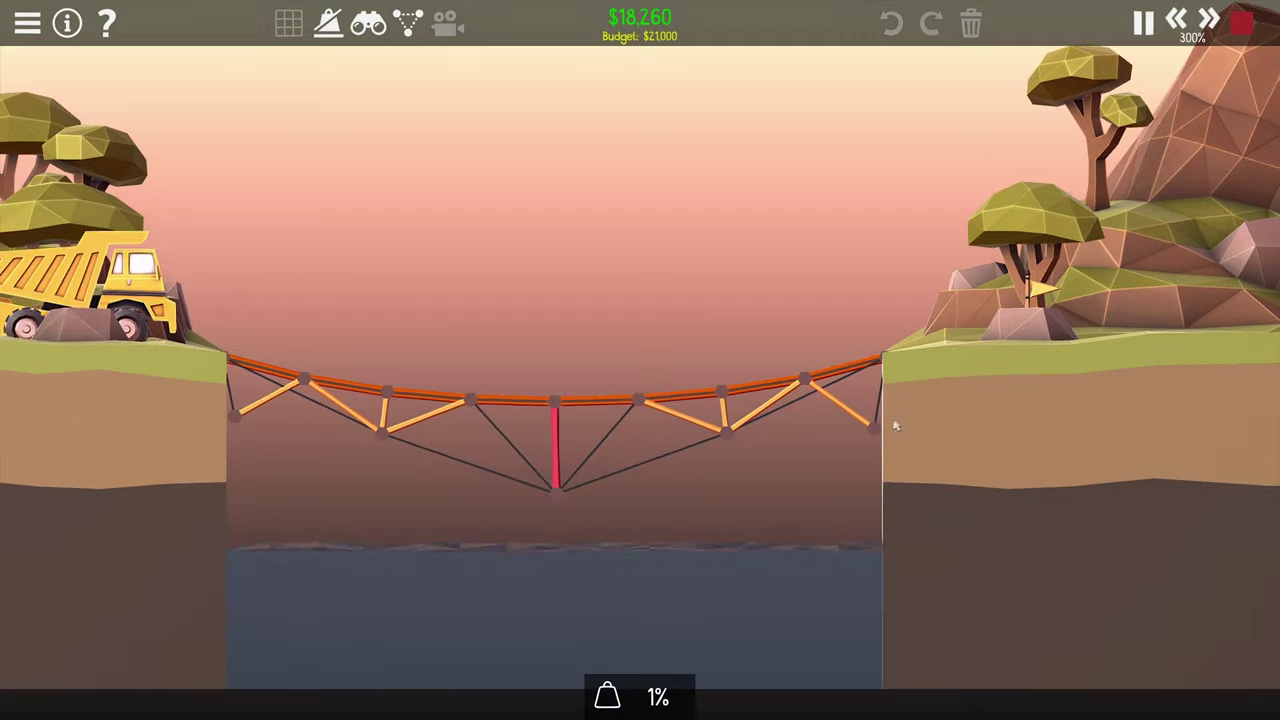
{"action": "key", "text": "space"}
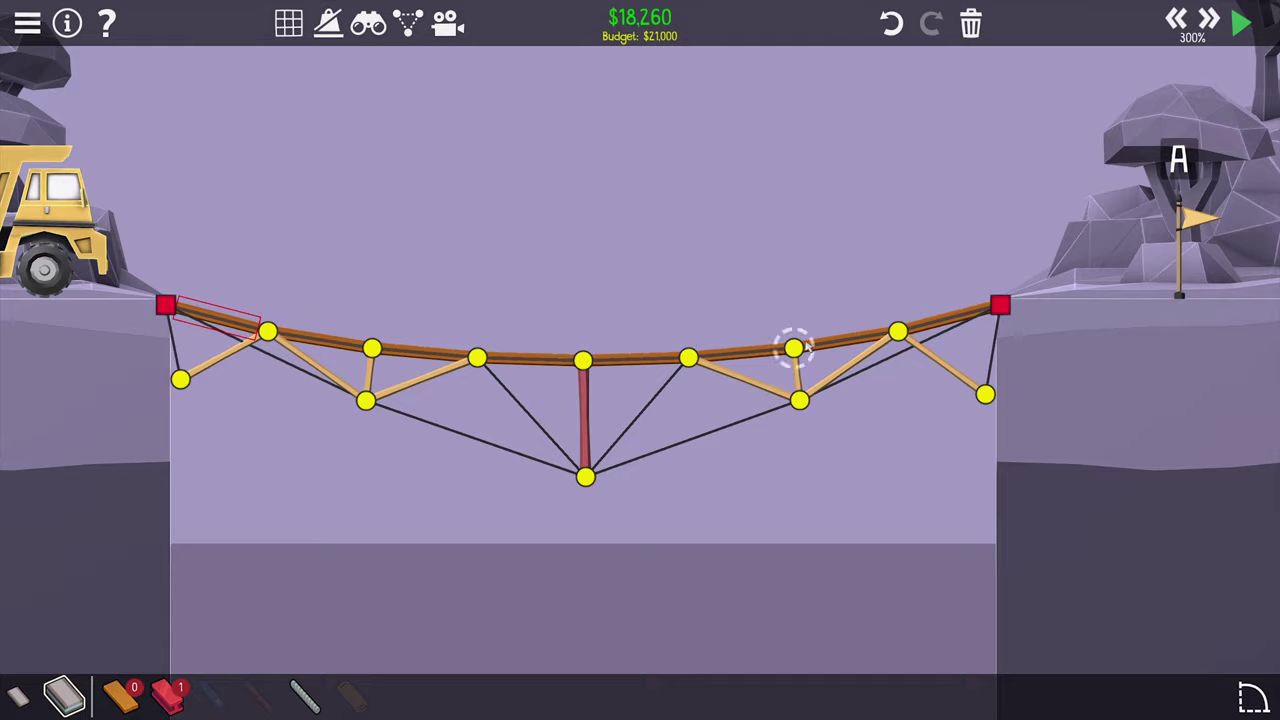
{"action": "left_click_drag", "start_coordinate": [1086, 243], "coordinate": [743, 371]}
{"action": "key", "text": "Delete"}
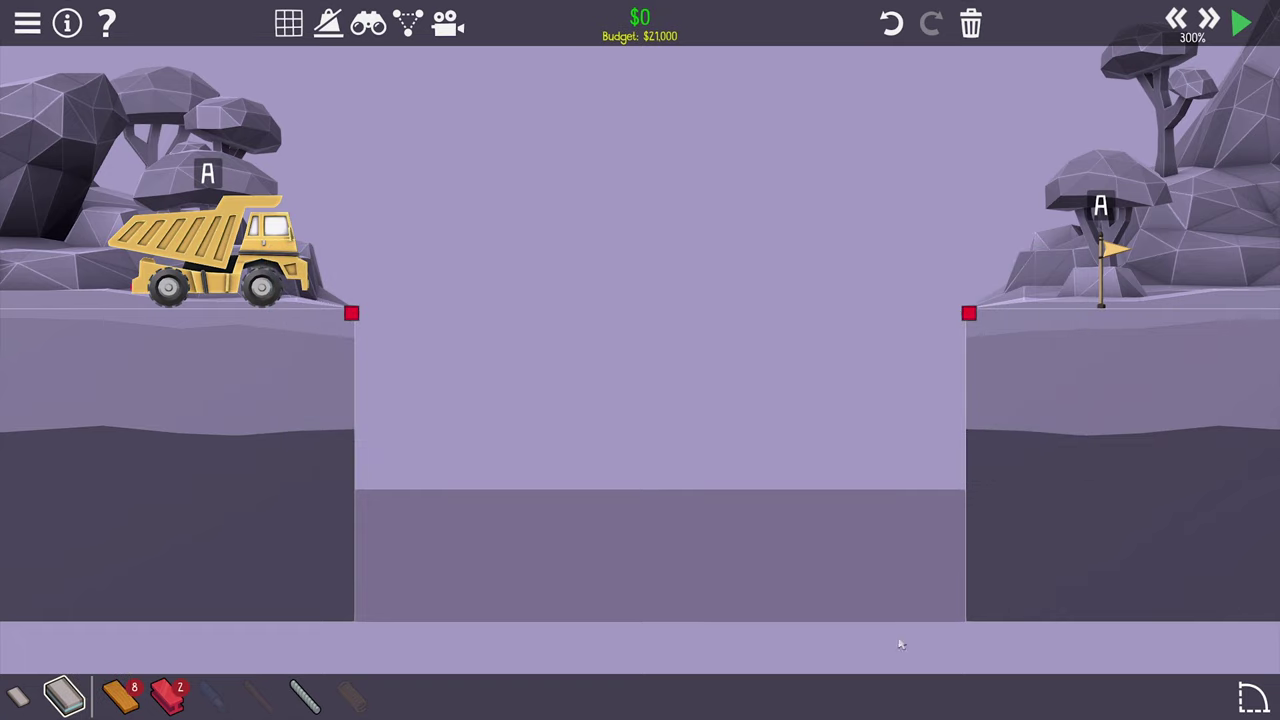
- Trace an upward arch between the anchors and fill it with road
{"action": "left_click", "coordinate": [1254, 698]}
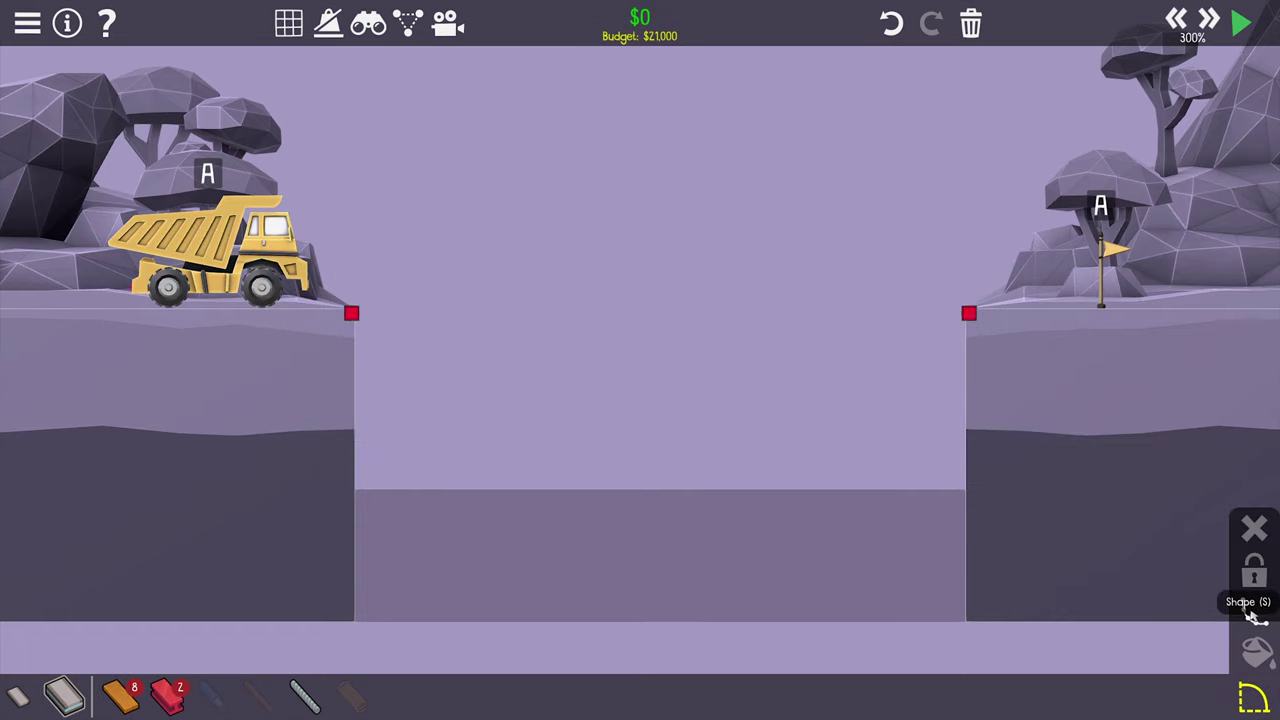
{"action": "left_click", "coordinate": [968, 314]}
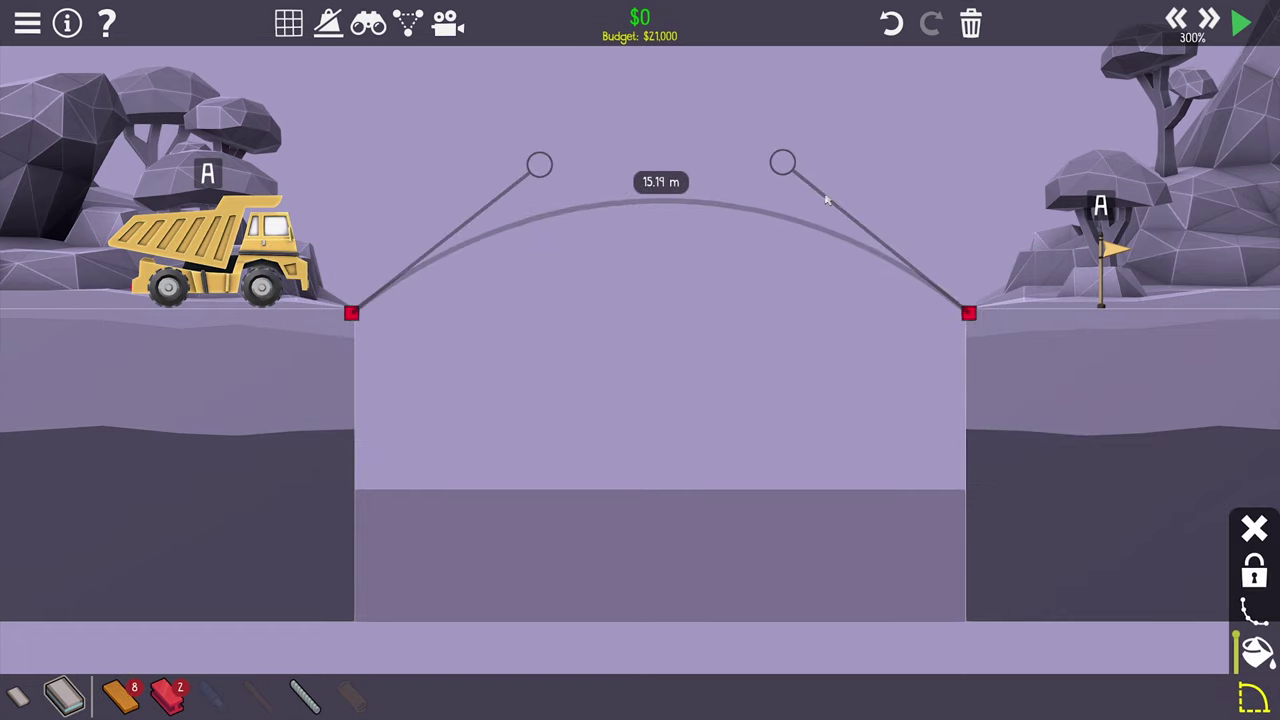
{"action": "left_click_drag", "start_coordinate": [782, 163], "coordinate": [768, 238]}
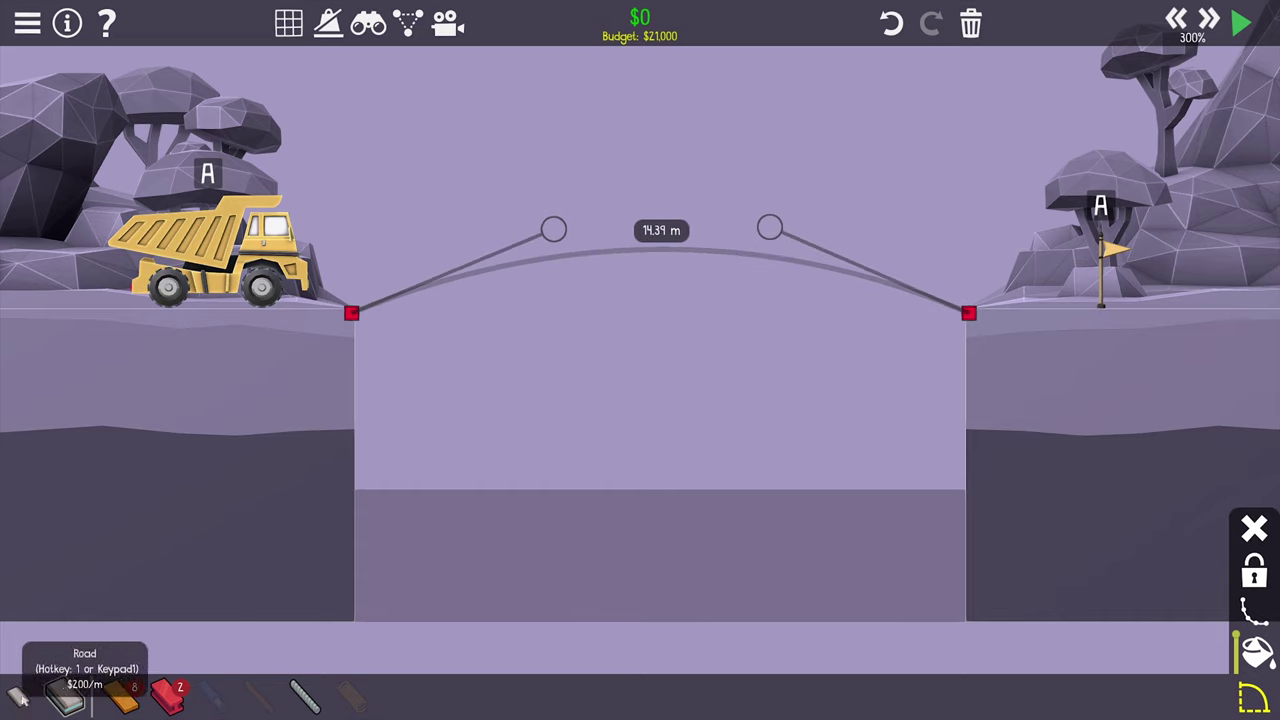
{"action": "left_click", "coordinate": [22, 695]}
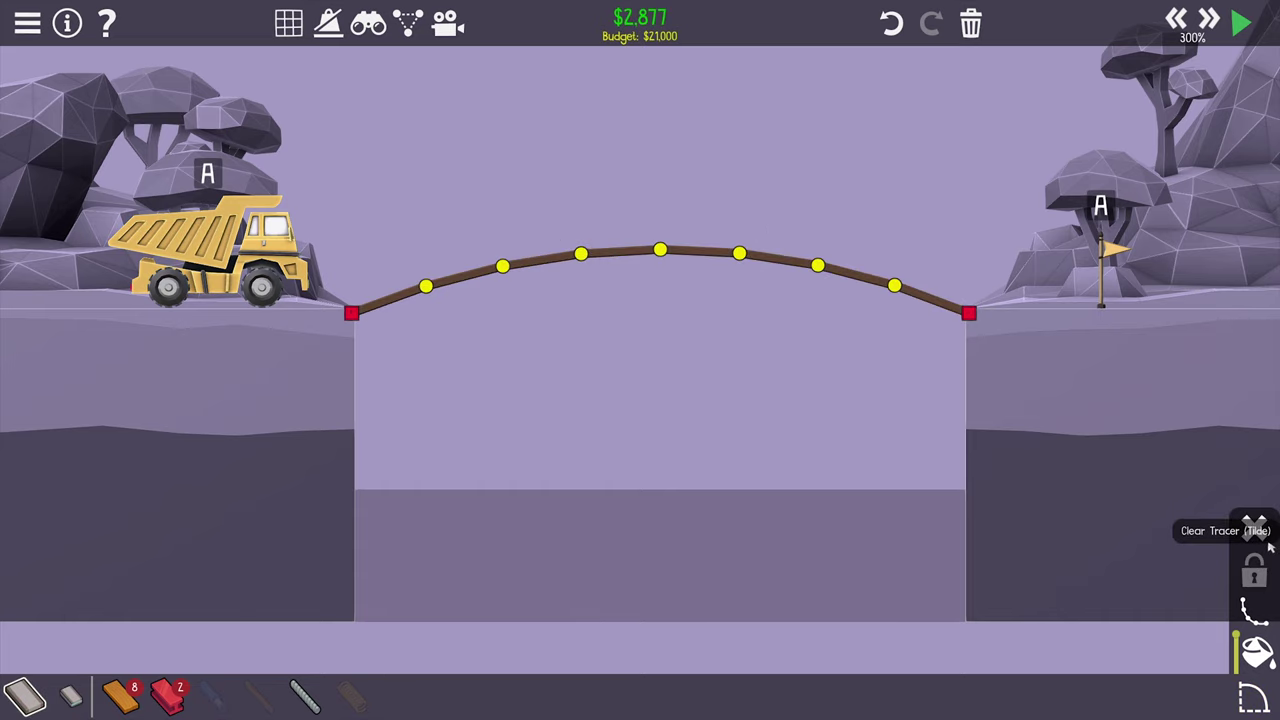
{"action": "left_click", "coordinate": [1258, 522]}
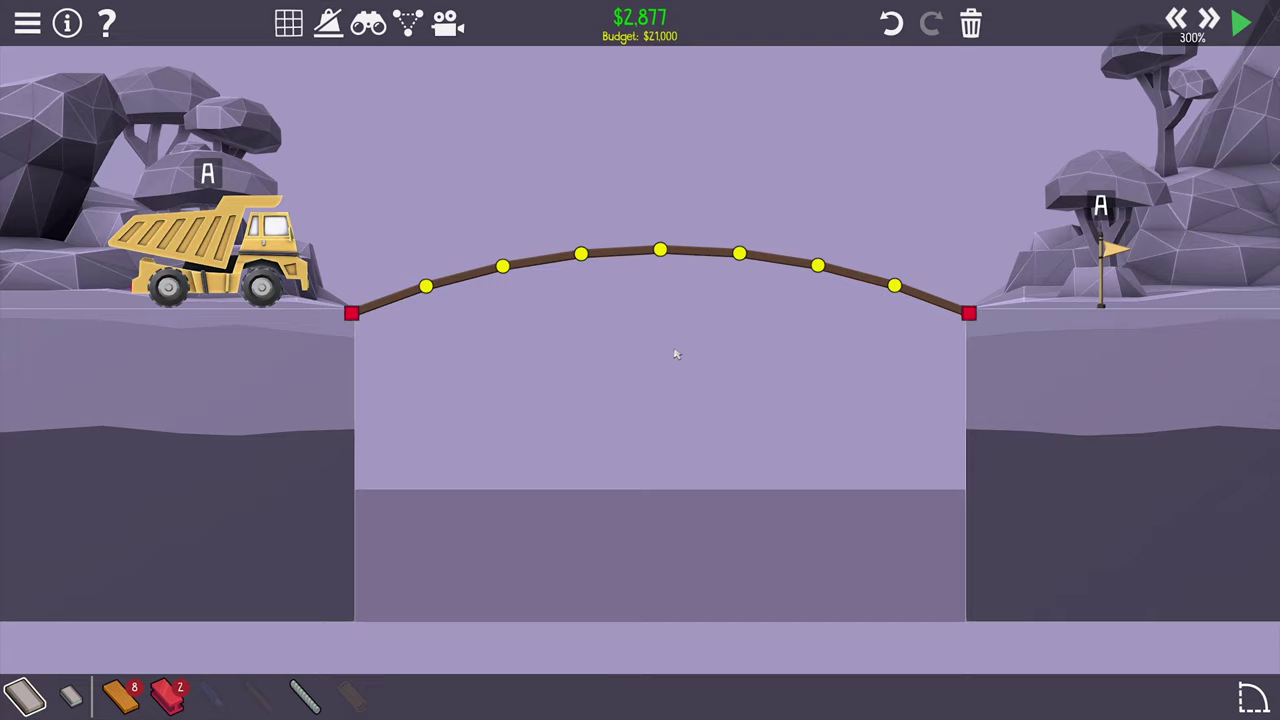
{"action": "scroll", "coordinate": [470, 470], "scroll_direction": "up", "scroll_amount": 3}
- Draw a straight lower chord from the left anchor, then delete it
{"action": "mouse_move", "coordinate": [231, 375]}
{"action": "left_mouse_down"}
{"action": "mouse_move", "coordinate": [323, 433]}
{"action": "mouse_move", "coordinate": [415, 440]}
{"action": "mouse_move", "coordinate": [409, 450]}
{"action": "mouse_move", "coordinate": [840, 466]}
{"action": "left_mouse_up"}
{"action": "left_click_drag", "start_coordinate": [902, 558], "coordinate": [296, 418]}
{"action": "key", "text": "Delete"}
- Trace a curve between the anchors sagging below the road and fill it as the chord
{"action": "left_click", "coordinate": [1253, 697]}
{"action": "left_click", "coordinate": [958, 375]}
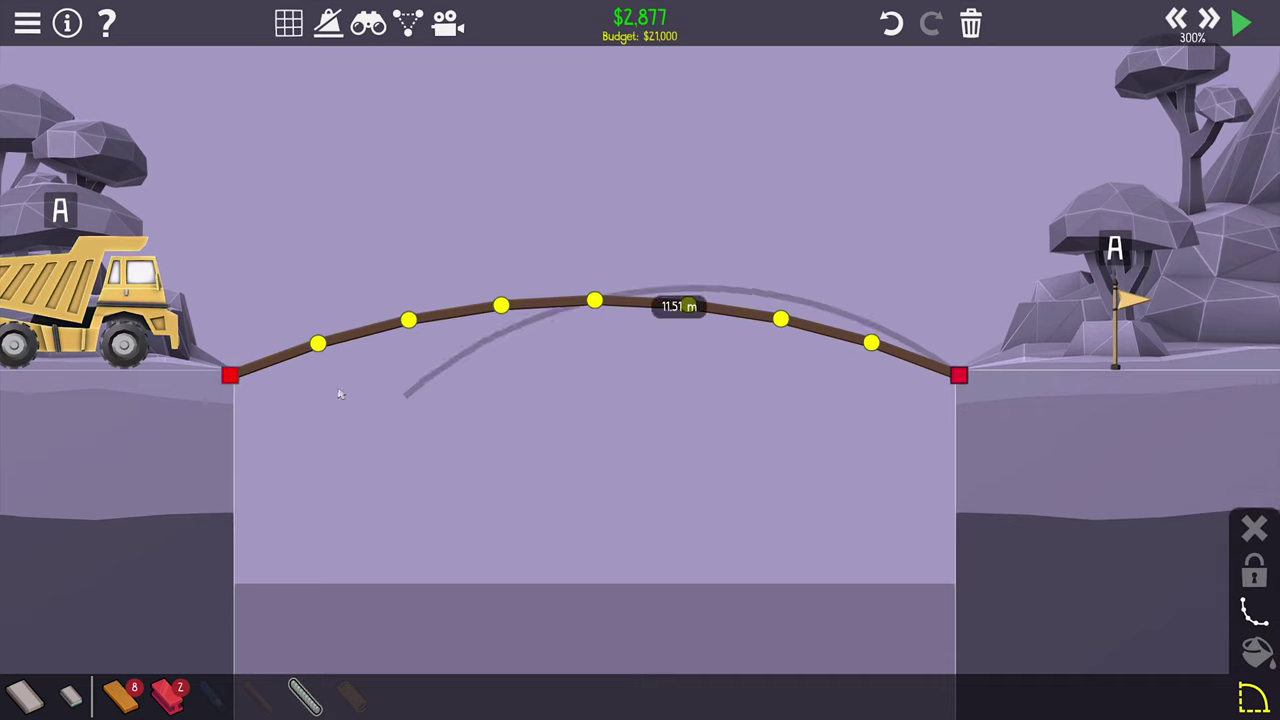
{"action": "left_click", "coordinate": [231, 375]}
{"action": "mouse_move", "coordinate": [740, 200]}
{"action": "left_mouse_down"}
{"action": "mouse_move", "coordinate": [716, 320]}
{"action": "mouse_move", "coordinate": [740, 503]}
{"action": "left_mouse_up"}
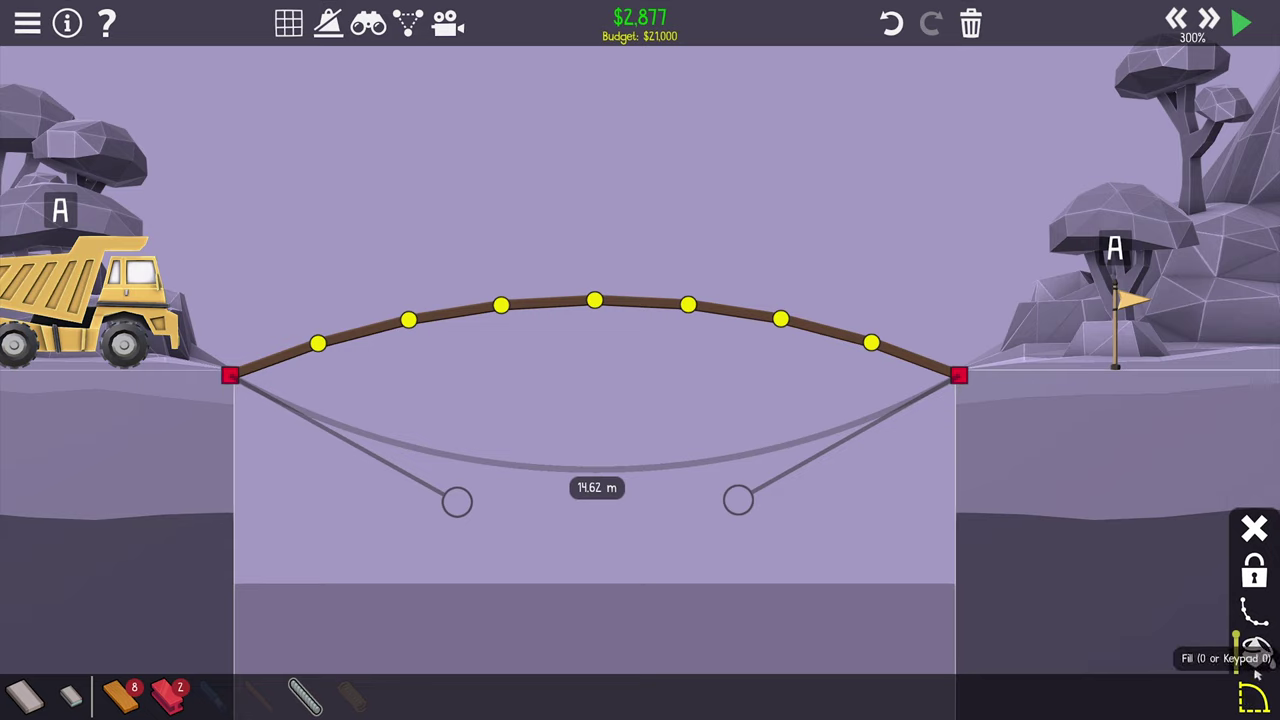
{"action": "left_click", "coordinate": [1255, 523]}
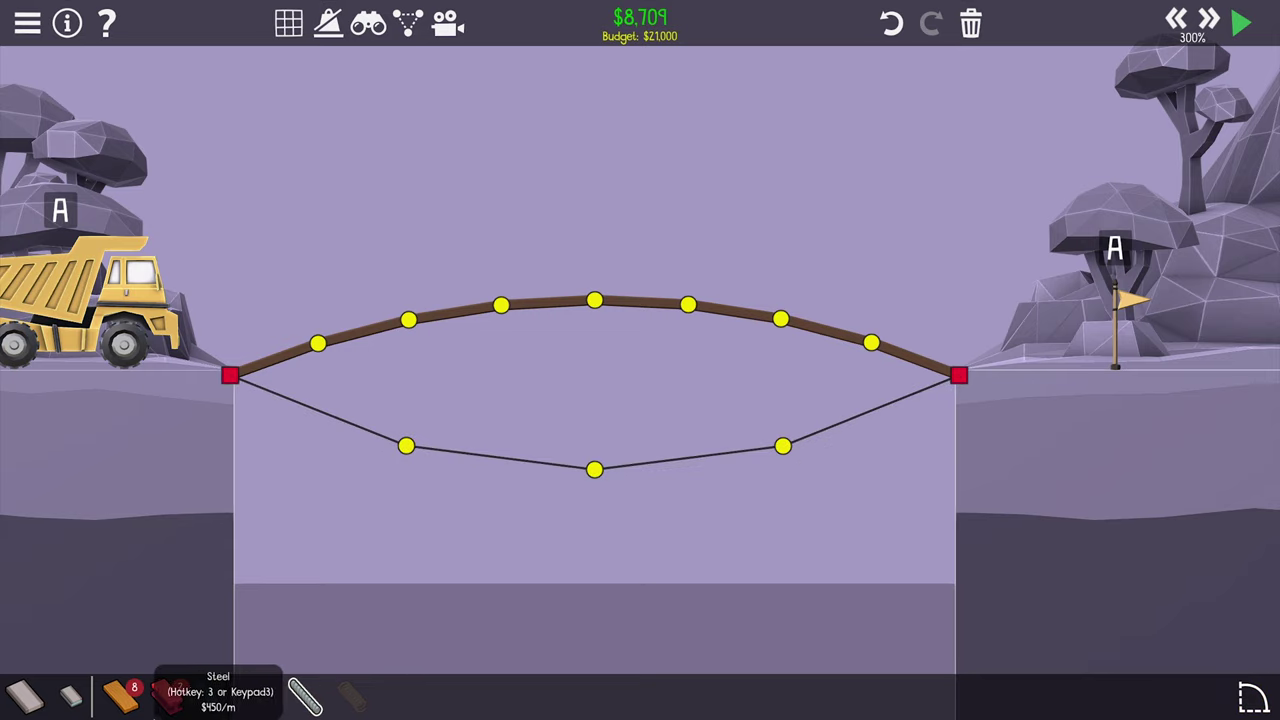
- Add a left wood V-brace from road to chord and paste a mirrored copy on the right
{"action": "mouse_move", "coordinate": [317, 344]}
{"action": "left_mouse_down"}
{"action": "mouse_move", "coordinate": [400, 440]}
{"action": "mouse_move", "coordinate": [370, 430]}
{"action": "left_mouse_up"}
{"action": "left_click_drag", "start_coordinate": [317, 344], "coordinate": [370, 426]}
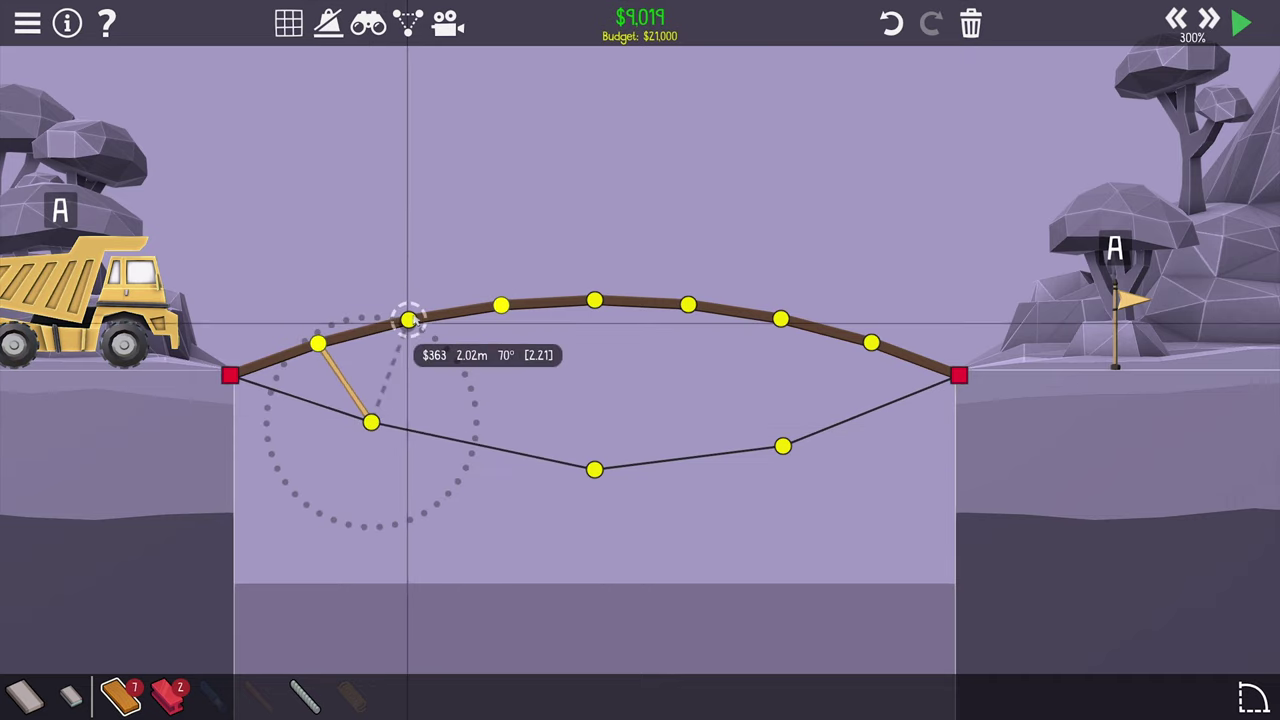
{"action": "mouse_move", "coordinate": [408, 352]}
{"action": "left_mouse_down"}
{"action": "mouse_move", "coordinate": [371, 421]}
{"action": "mouse_move", "coordinate": [392, 395]}
{"action": "left_mouse_up"}
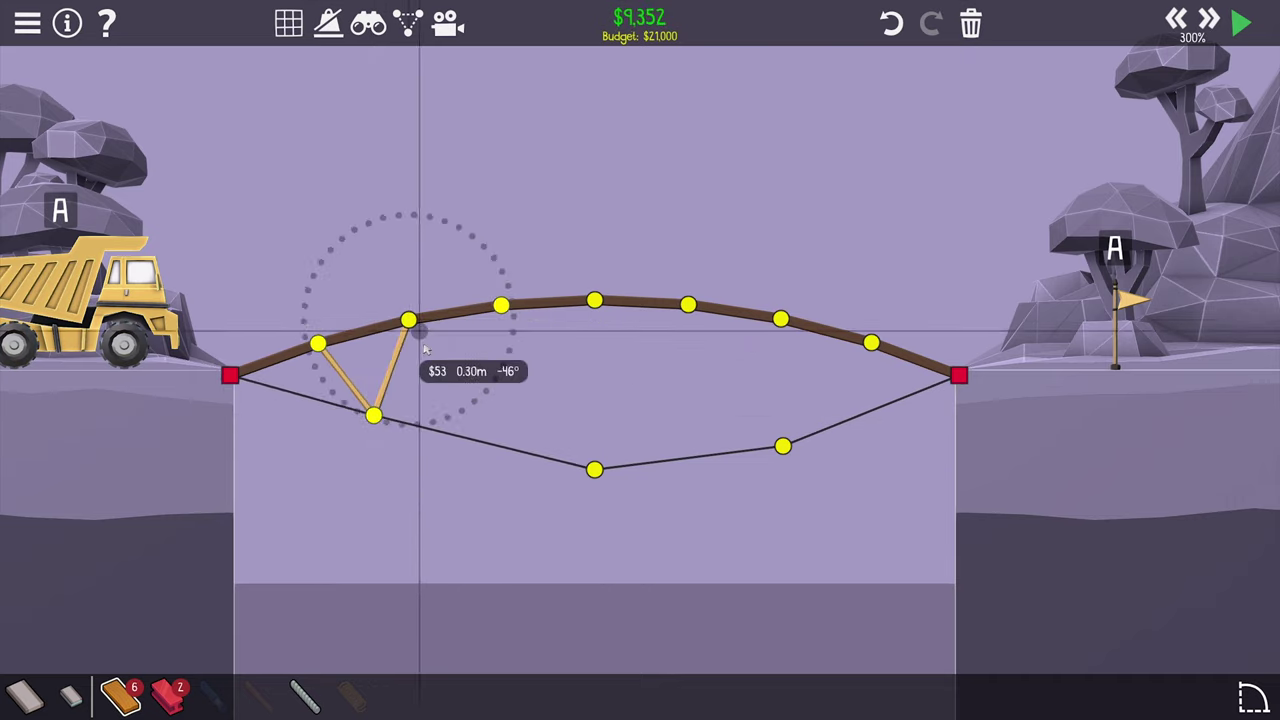
{"action": "left_click_drag", "start_coordinate": [420, 412], "coordinate": [230, 340]}
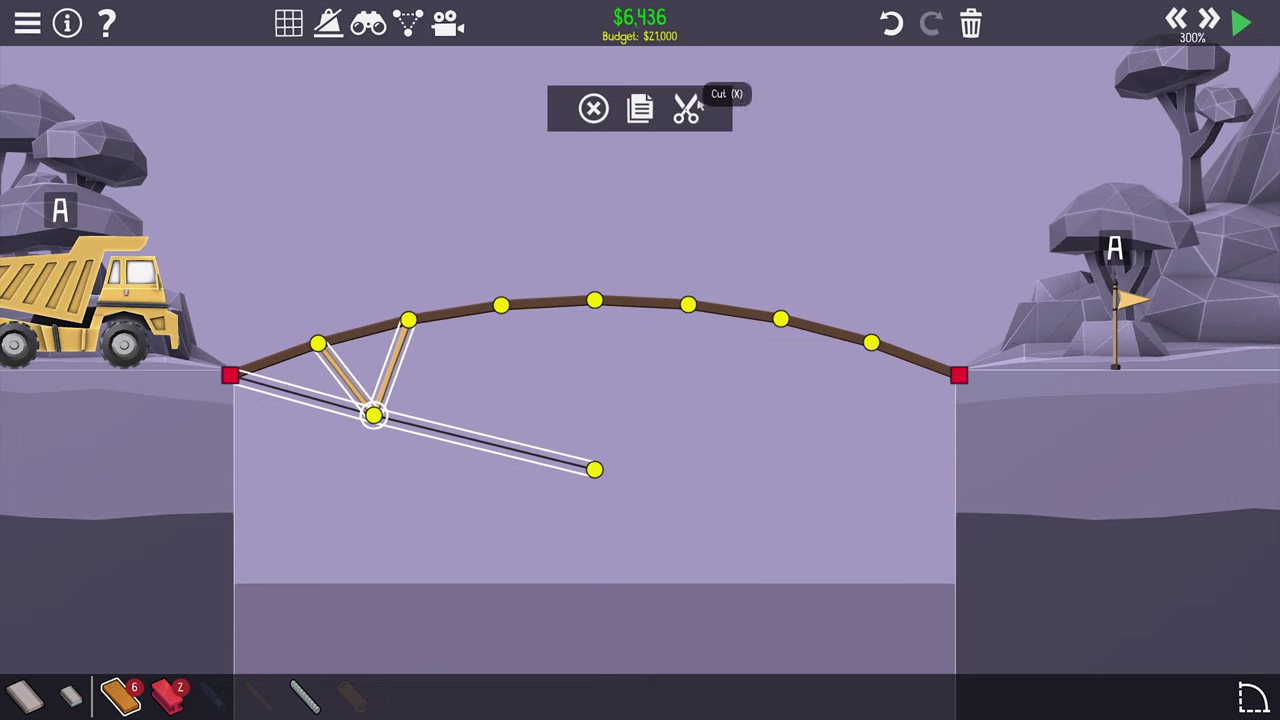
{"action": "left_click", "coordinate": [635, 110]}
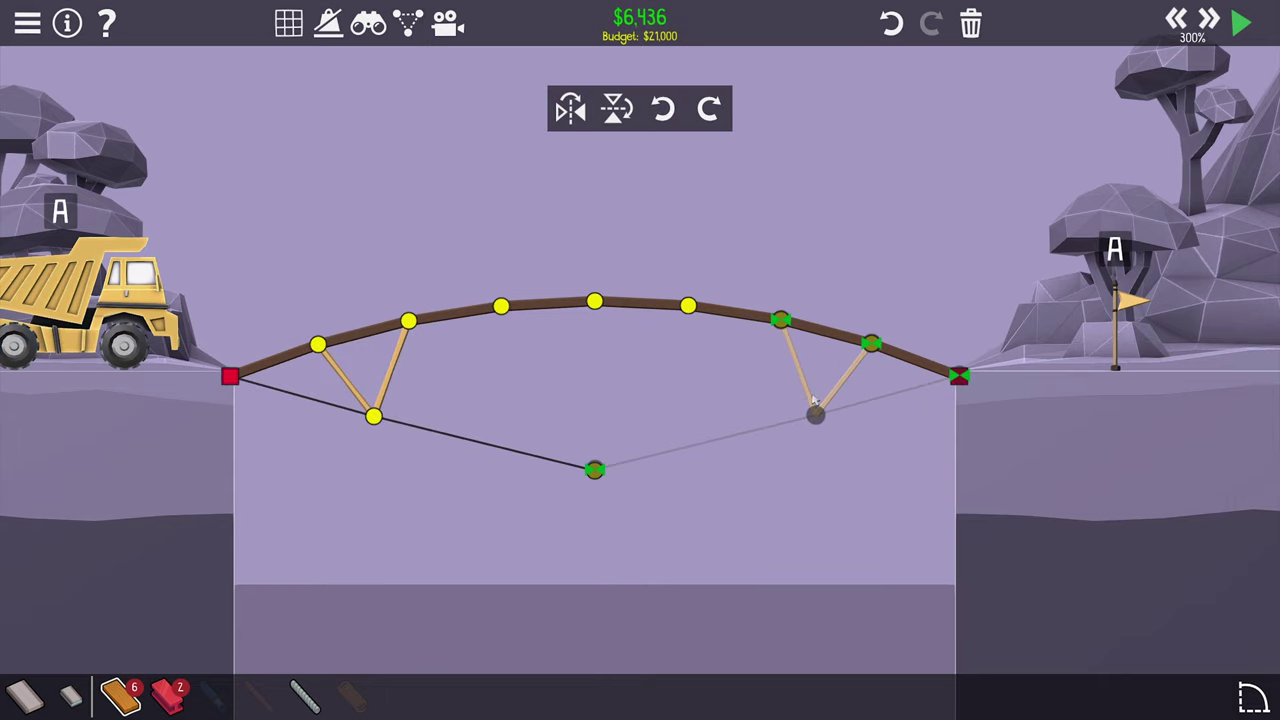
{"action": "left_click", "coordinate": [815, 405]}
- Add a steel centre post and wood braces forming a V from the chord centre to the road
{"action": "left_click_drag", "start_coordinate": [595, 470], "coordinate": [595, 303]}
{"action": "left_click", "coordinate": [168, 695]}
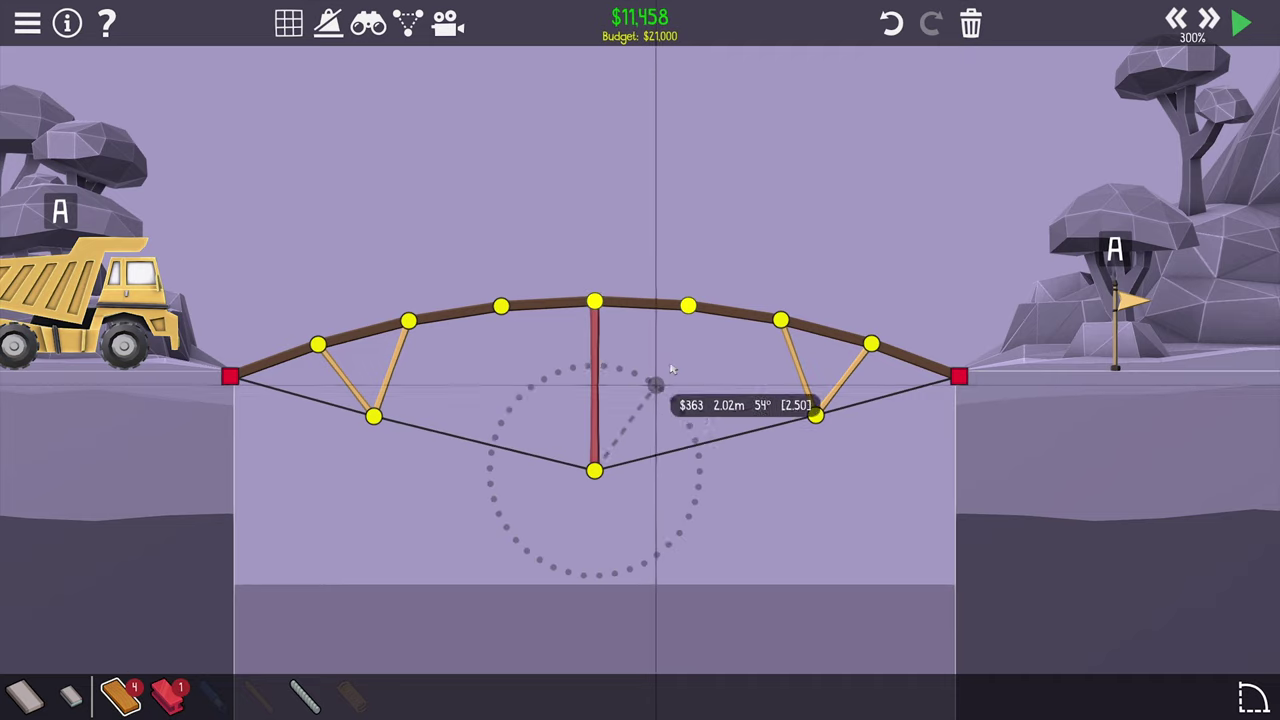
{"action": "left_click_drag", "start_coordinate": [595, 470], "coordinate": [688, 305]}
{"action": "mouse_move", "coordinate": [595, 303]}
{"action": "left_mouse_down"}
{"action": "mouse_move", "coordinate": [655, 385]}
{"action": "mouse_move", "coordinate": [647, 378]}
{"action": "left_mouse_up"}
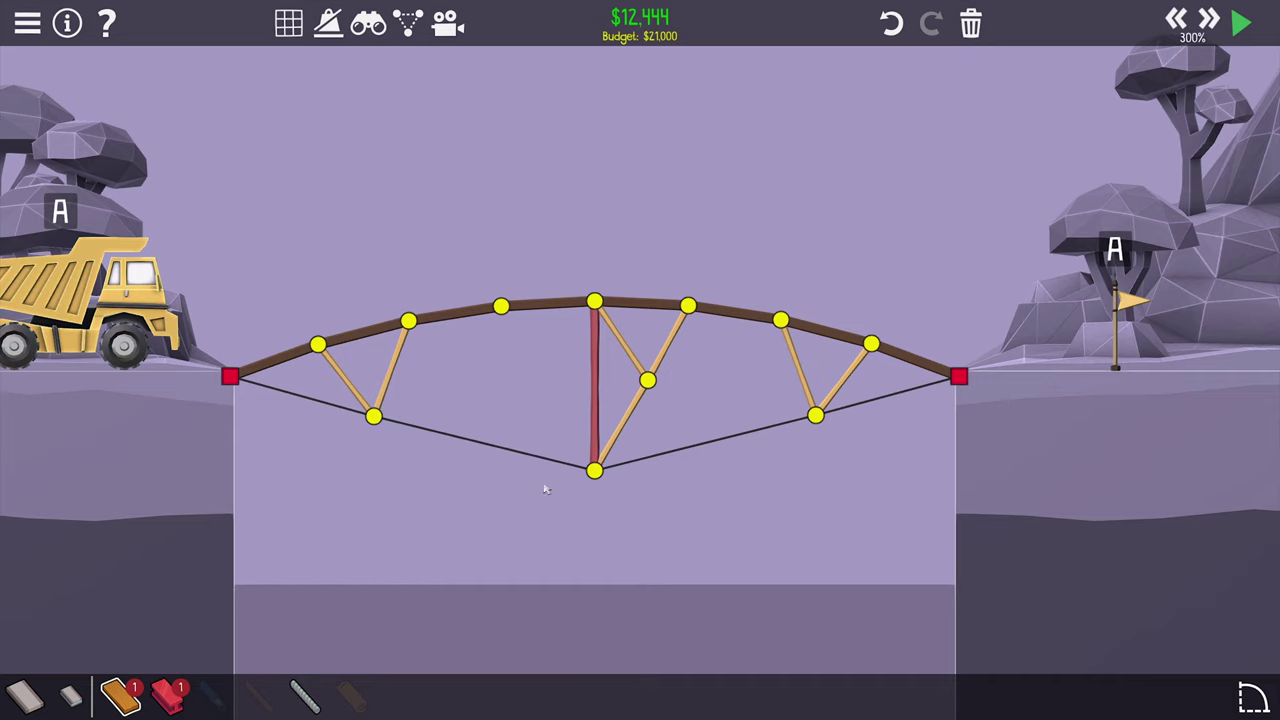
- Replace the lower diagonal with two wood braces meeting at a new joint
{"action": "left_click", "coordinate": [644, 406]}
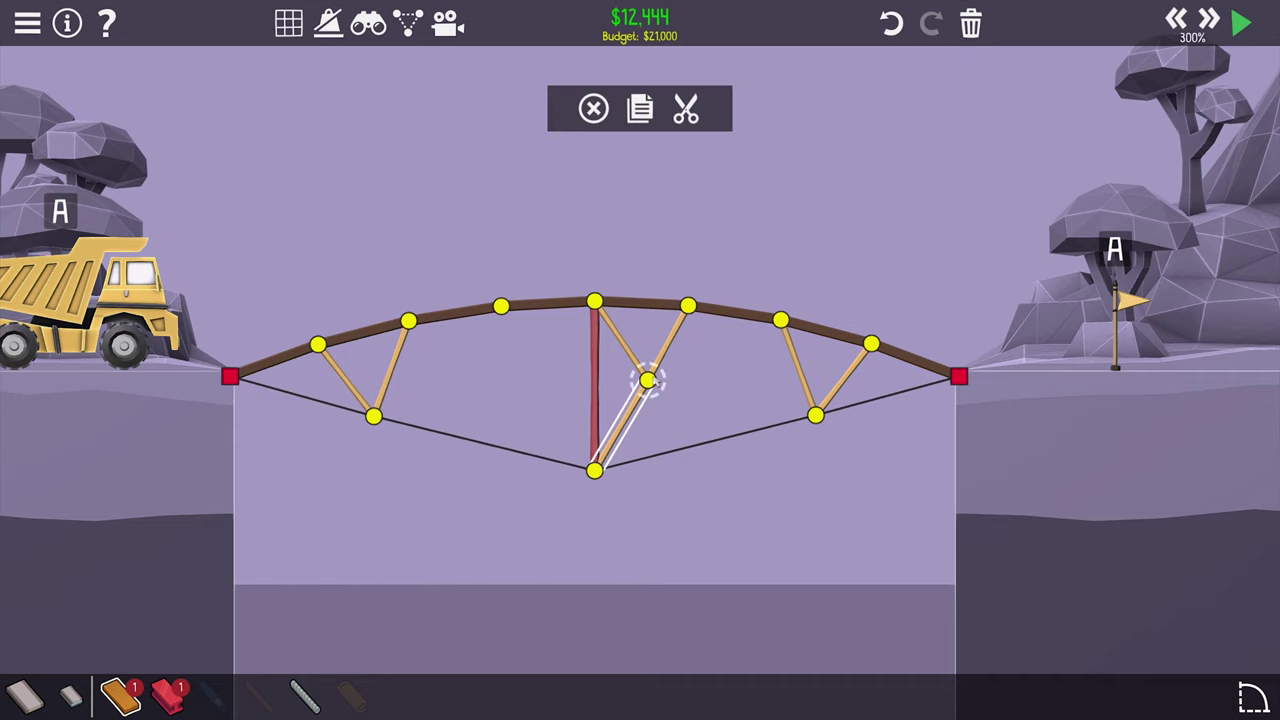
{"action": "key", "text": "Tab"}
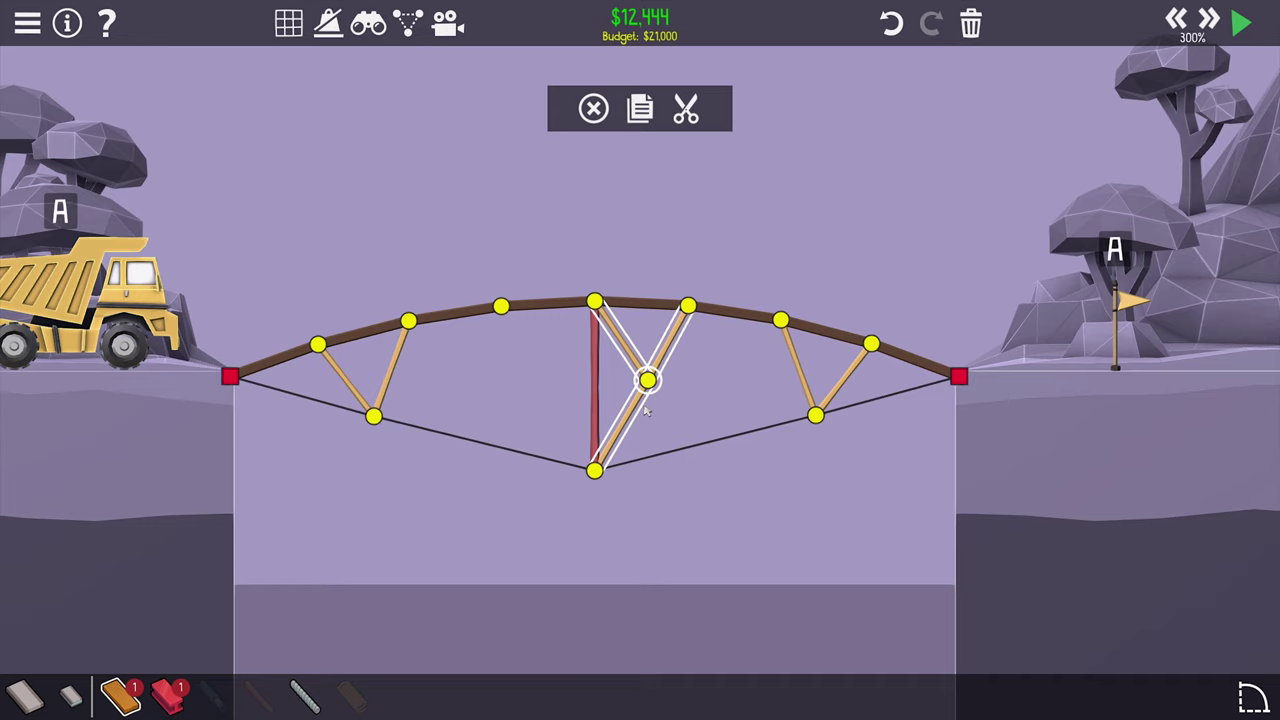
{"action": "key", "text": "Delete"}
{"action": "left_click_drag", "start_coordinate": [595, 303], "coordinate": [666, 376]}
{"action": "left_click_drag", "start_coordinate": [689, 306], "coordinate": [666, 376]}
- Tie the V joint to the road with cable and rebuild the steel centre post
{"action": "left_click", "coordinate": [304, 695]}
{"action": "mouse_move", "coordinate": [780, 320]}
{"action": "left_mouse_down"}
{"action": "mouse_move", "coordinate": [666, 376]}
{"action": "mouse_move", "coordinate": [632, 448]}
{"action": "left_mouse_up"}
{"action": "right_click", "coordinate": [588, 445]}
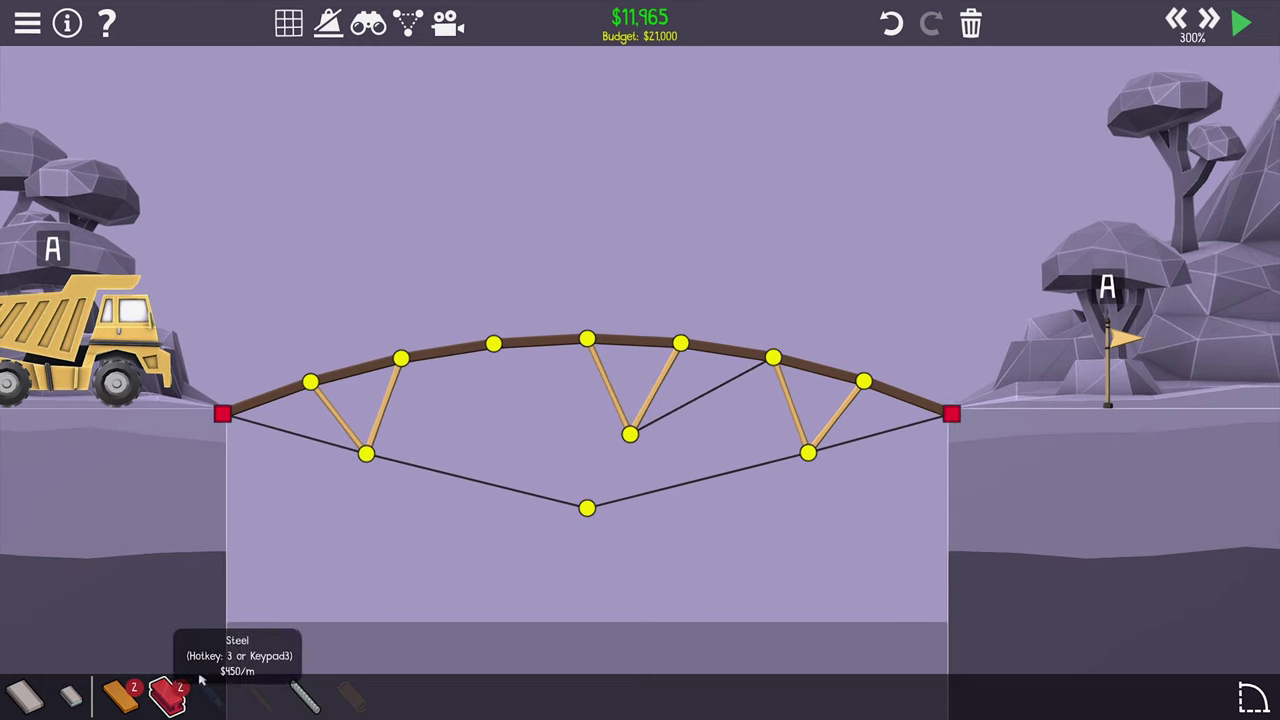
{"action": "left_click", "coordinate": [168, 695]}
{"action": "left_click_drag", "start_coordinate": [587, 508], "coordinate": [588, 342]}
- Copy the right V and cable to the left of centre, connect the joints, and lower the chord centre
{"action": "left_click_drag", "start_coordinate": [621, 483], "coordinate": [760, 330]}
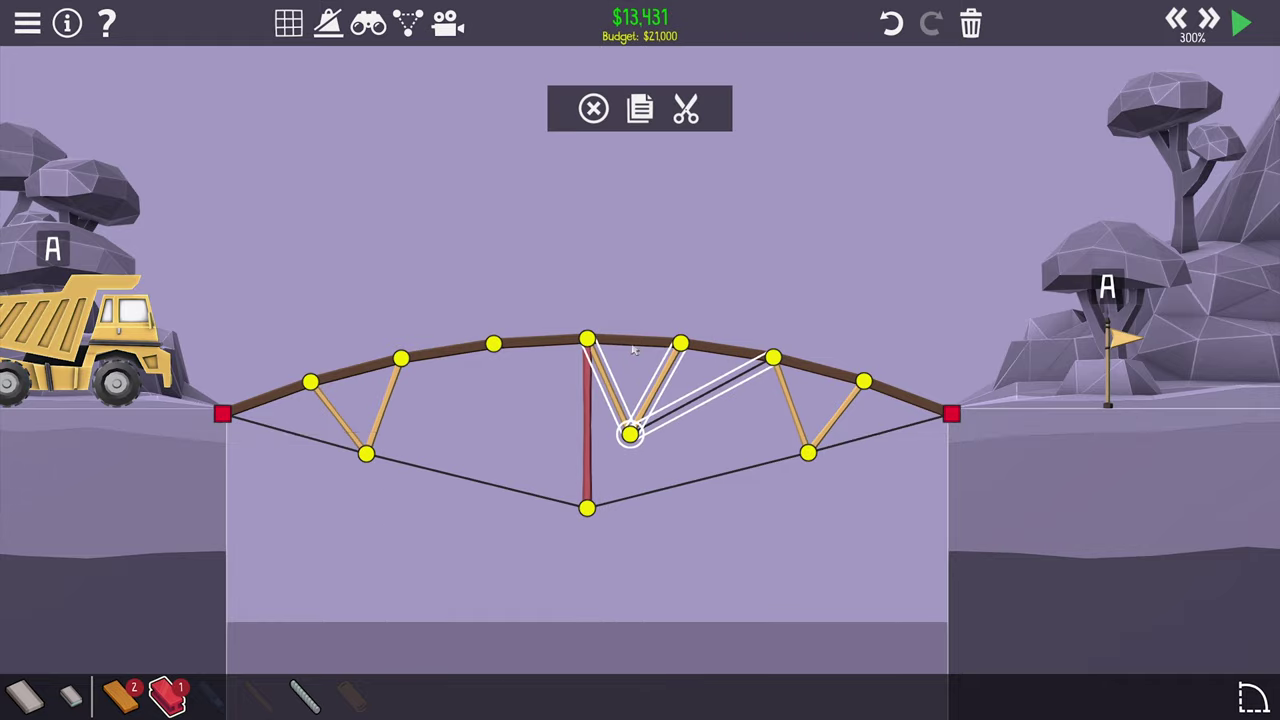
{"action": "left_click", "coordinate": [636, 110]}
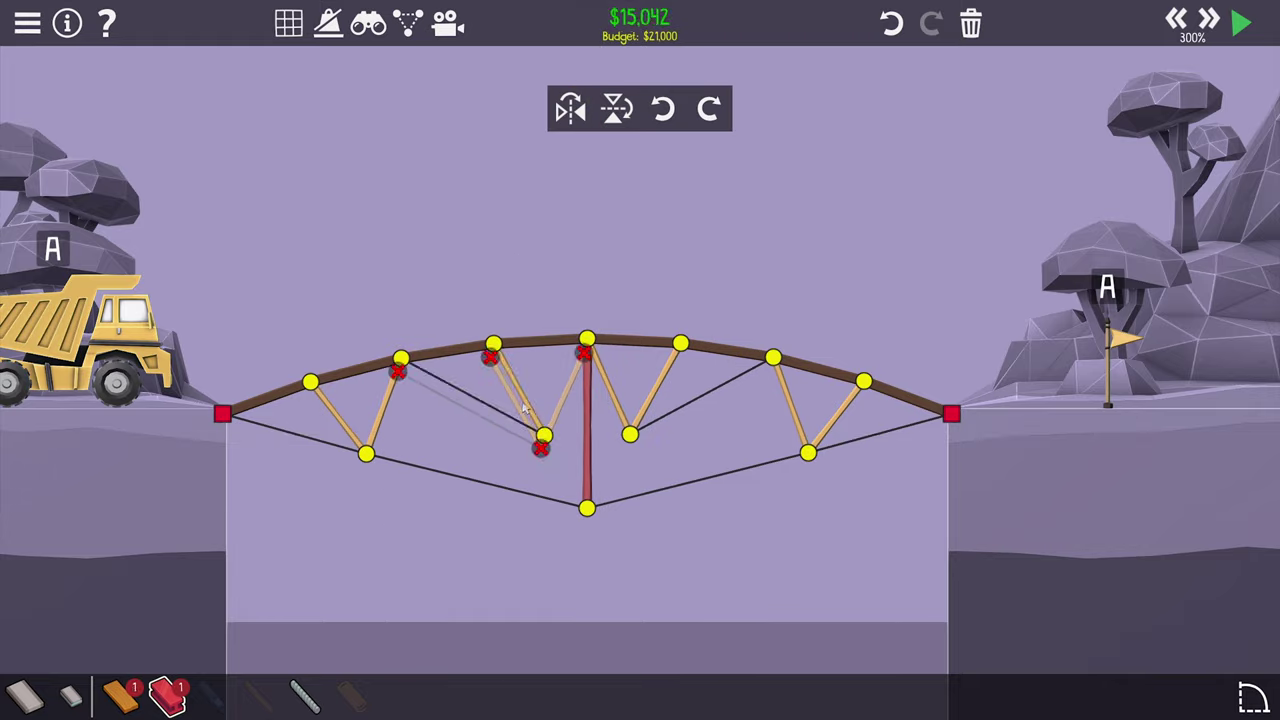
{"action": "left_click", "coordinate": [530, 398]}
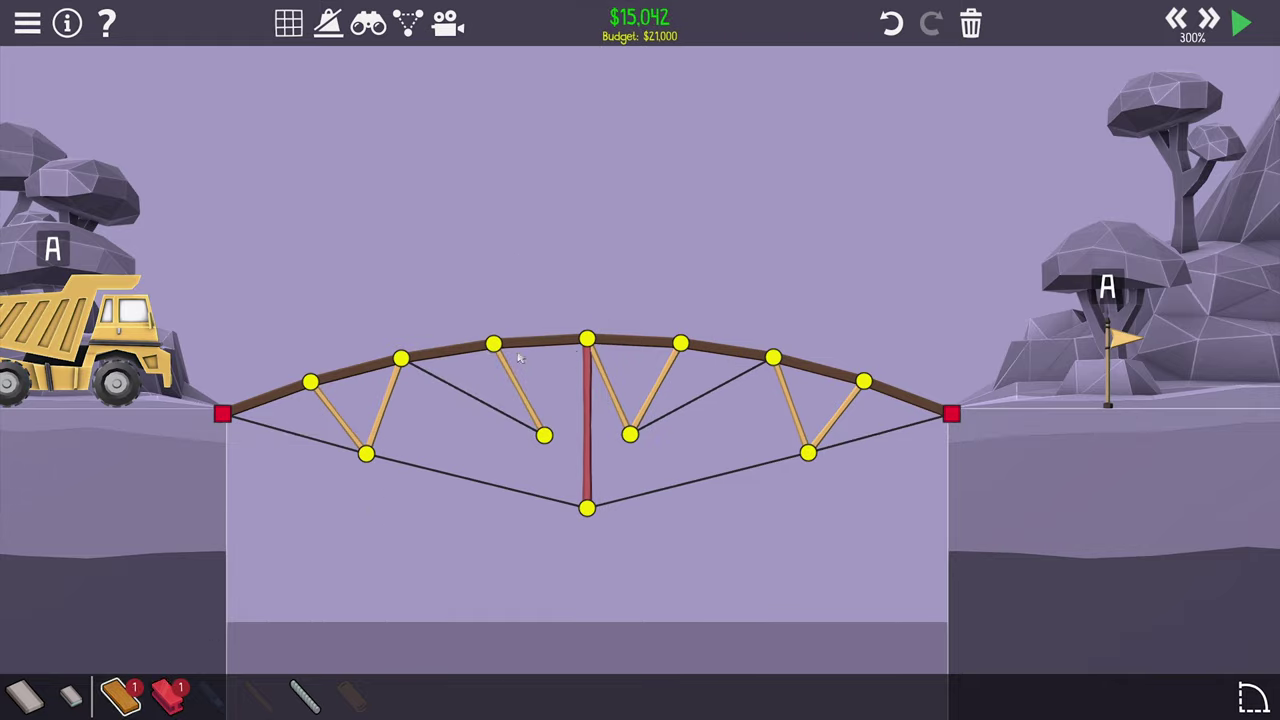
{"action": "left_click_drag", "start_coordinate": [588, 342], "coordinate": [545, 436]}
{"action": "mouse_move", "coordinate": [588, 342]}
{"action": "left_mouse_down"}
{"action": "mouse_move", "coordinate": [547, 432]}
{"action": "mouse_move", "coordinate": [630, 435]}
{"action": "left_mouse_up"}
{"action": "left_click", "coordinate": [305, 693]}
{"action": "left_click_drag", "start_coordinate": [588, 507], "coordinate": [585, 522]}
{"action": "scroll", "coordinate": [585, 517], "scroll_direction": "down", "scroll_amount": 2}
- Add cables from the lower chord joints to the centre and test
{"action": "key", "text": "space"}
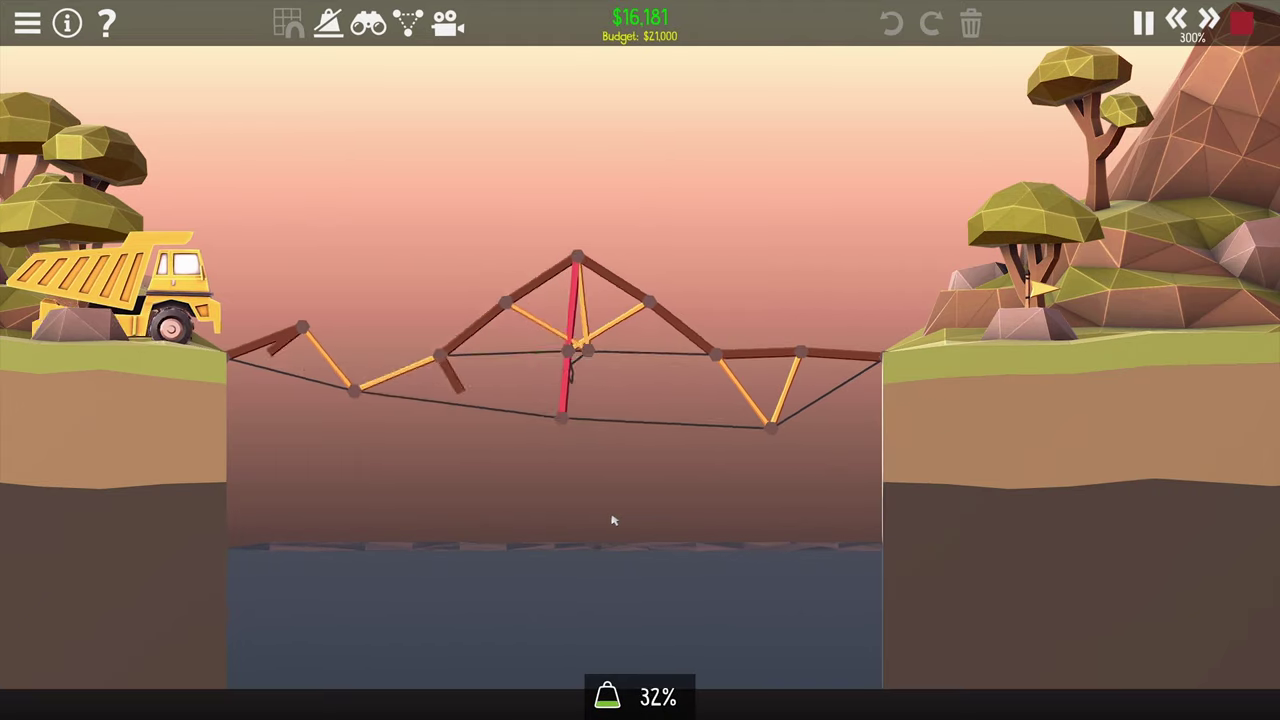
{"action": "key", "text": "space"}
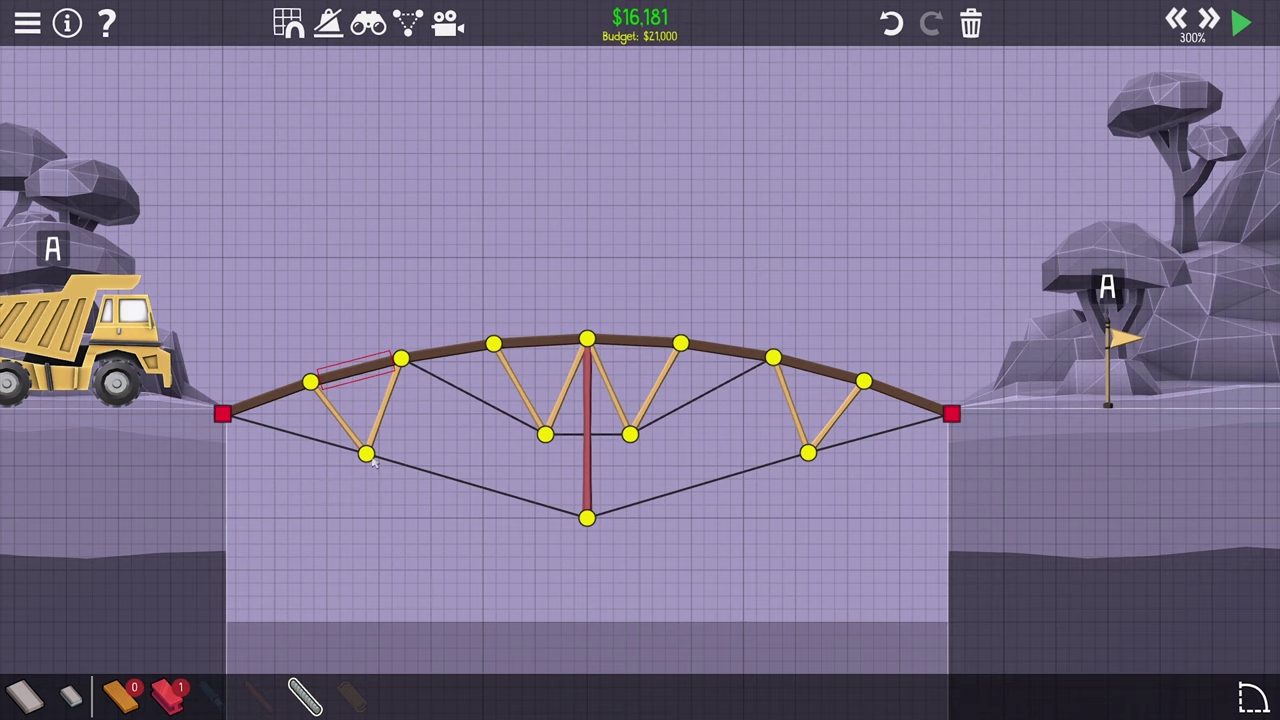
{"action": "mouse_move", "coordinate": [365, 455]}
{"action": "left_mouse_down"}
{"action": "mouse_move", "coordinate": [630, 432]}
{"action": "mouse_move", "coordinate": [808, 453]}
{"action": "left_mouse_up"}
{"action": "key", "text": "space"}
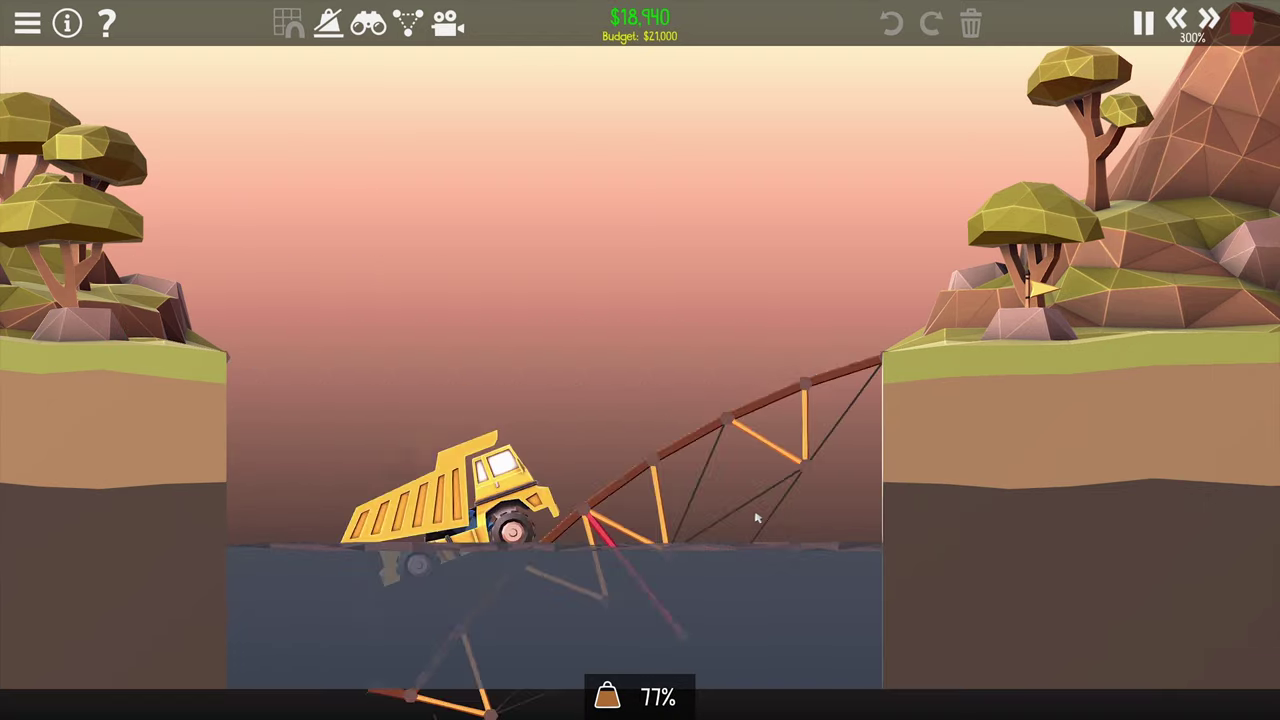
{"action": "key", "text": "space"}
- Make the leftmost road section reinforced road and test
{"action": "left_click", "coordinate": [80, 697]}
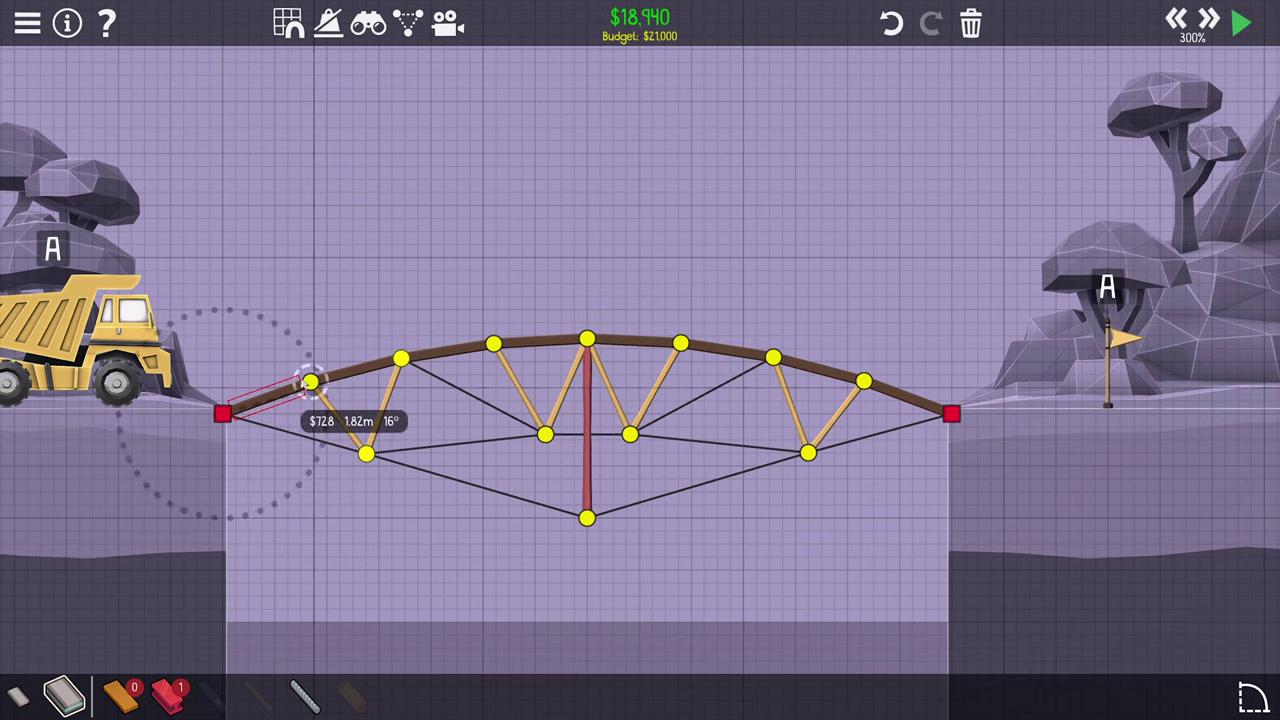
{"action": "left_click_drag", "start_coordinate": [222, 414], "coordinate": [310, 382]}
{"action": "key", "text": "space"}
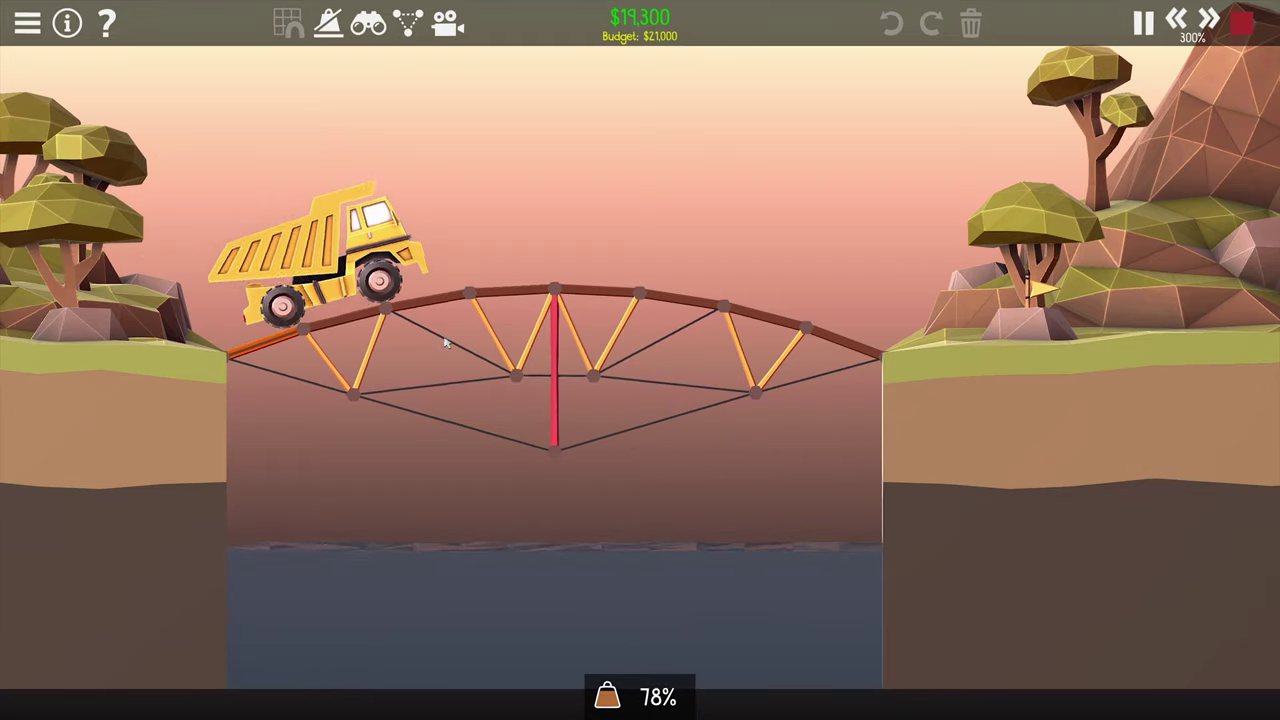
{"action": "key", "text": "space"}
- Reinforce the road sections across the top through to the right anchor, then test
{"action": "left_click_drag", "start_coordinate": [400, 358], "coordinate": [586, 340]}
{"action": "left_click_drag", "start_coordinate": [586, 340], "coordinate": [773, 357]}
{"action": "left_click_drag", "start_coordinate": [773, 357], "coordinate": [787, 365]}
{"action": "left_click_drag", "start_coordinate": [863, 380], "coordinate": [951, 413]}
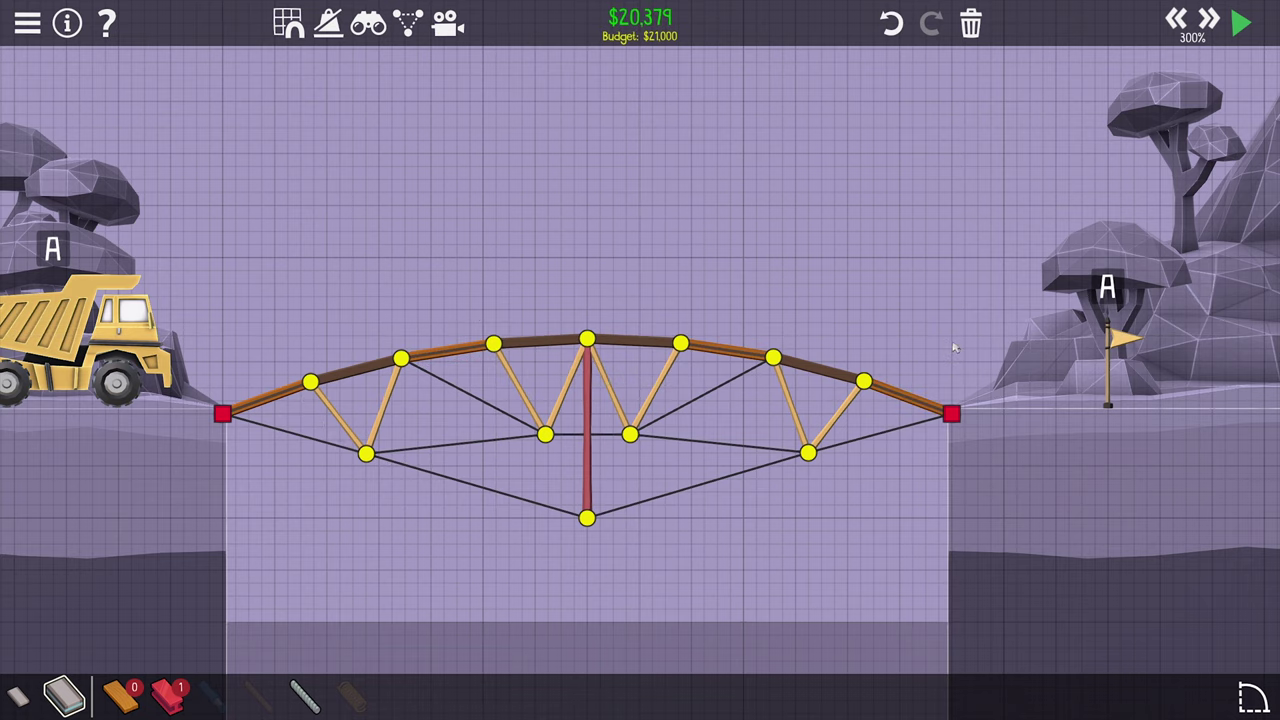
{"action": "key", "text": "space"}
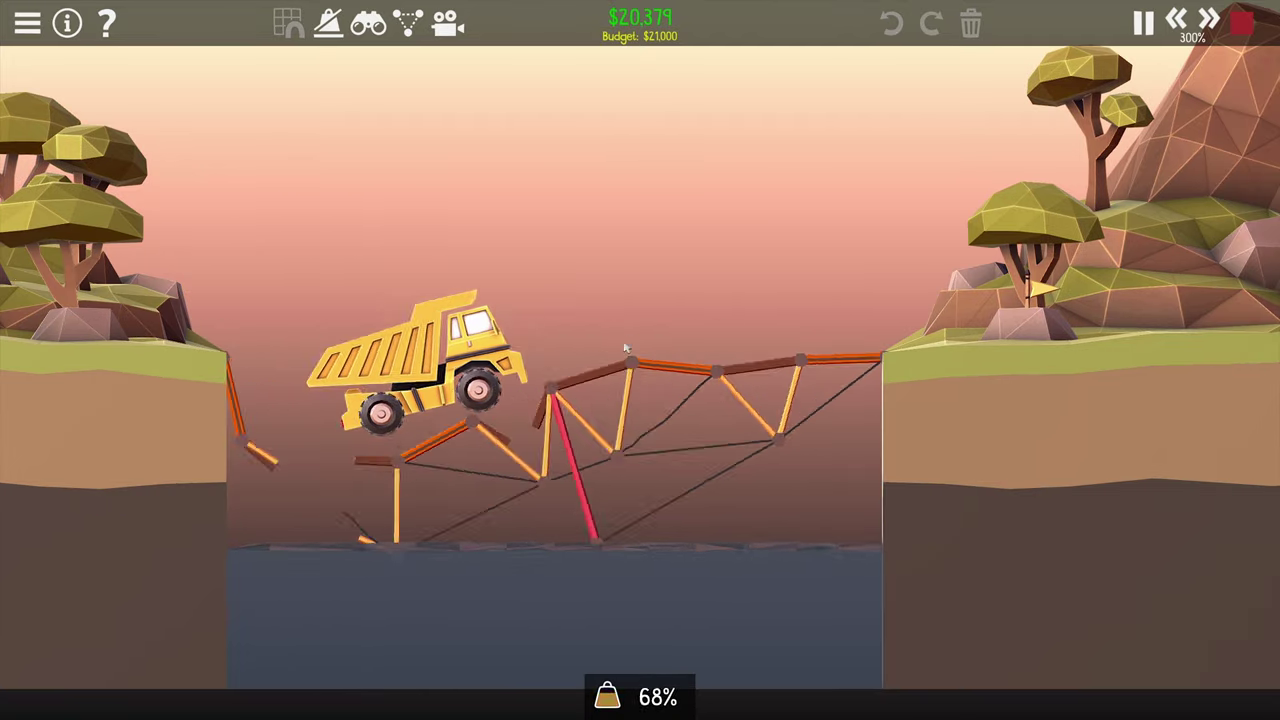
{"action": "key", "text": "space"}
- Add extra members near the centre and on the left, testing in between
{"action": "left_click_drag", "start_coordinate": [586, 340], "coordinate": [773, 357]}
{"action": "key", "text": "space"}
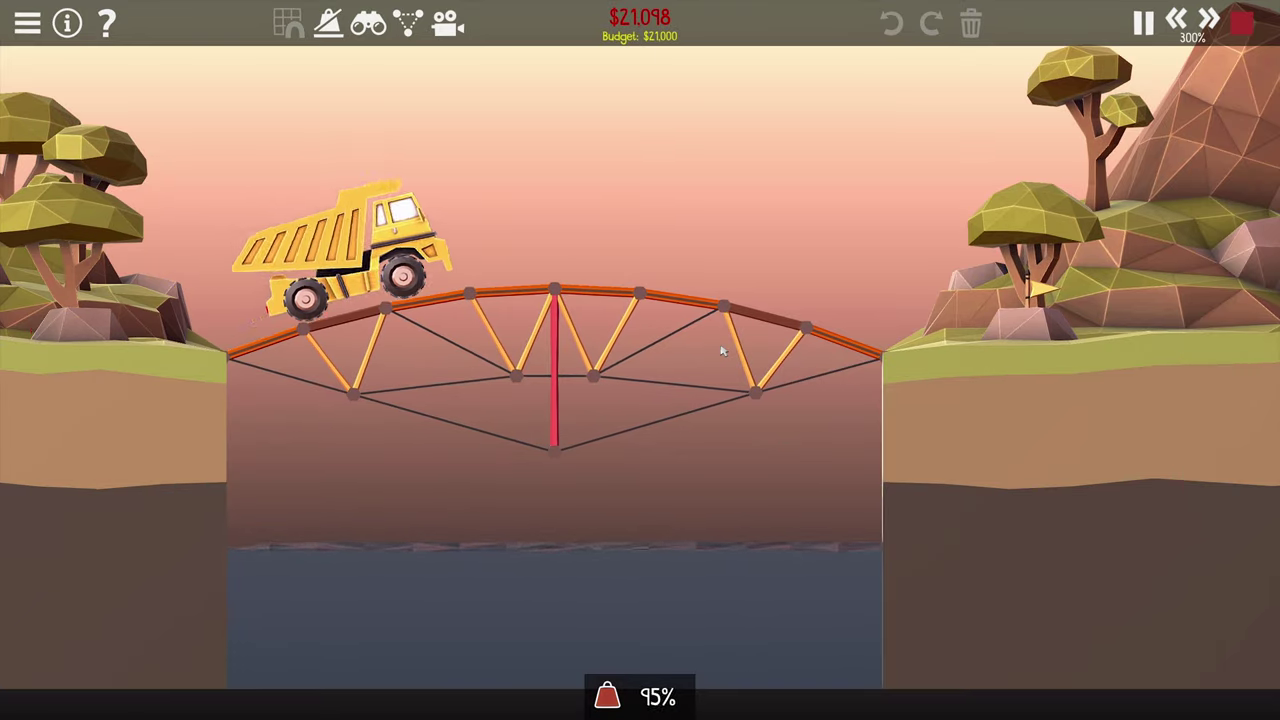
{"action": "key", "text": "space"}
{"action": "left_click_drag", "start_coordinate": [400, 358], "coordinate": [310, 383]}
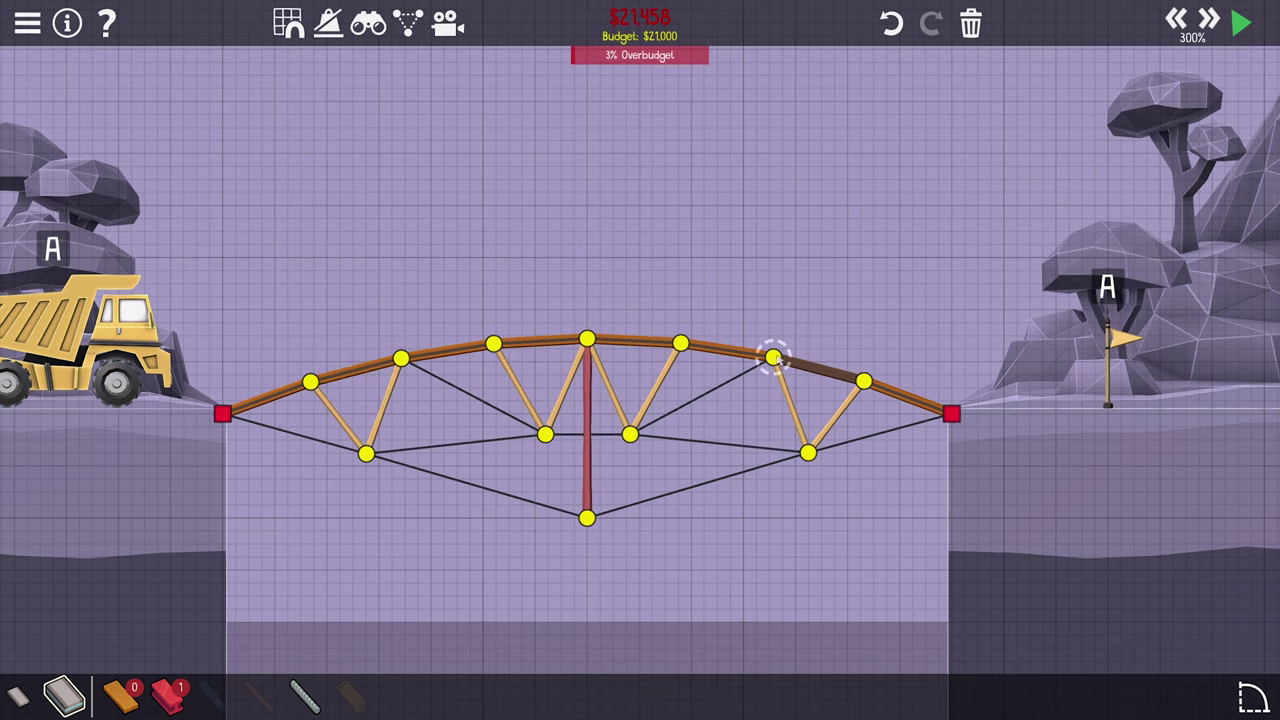
- Add right-side members, move the post's bottom centre joint up then back down, and retest
{"action": "left_click_drag", "start_coordinate": [773, 357], "coordinate": [863, 381]}
{"action": "key", "text": "space"}
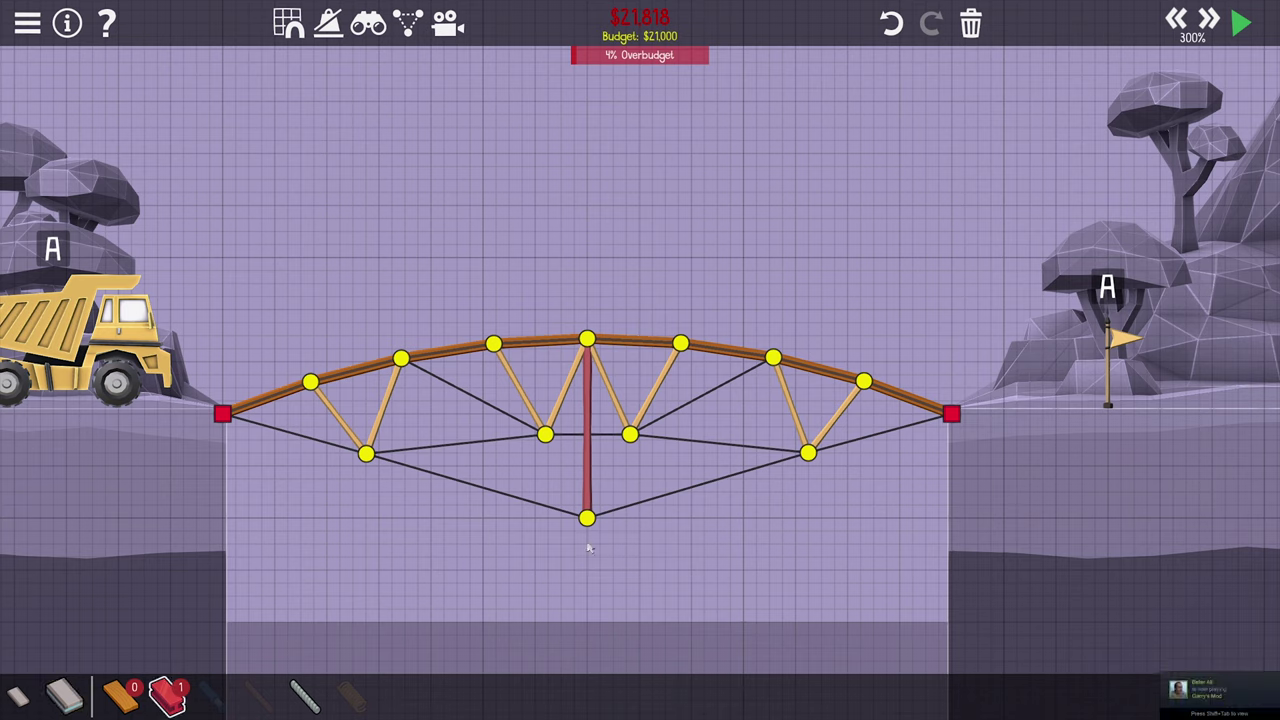
{"action": "mouse_move", "coordinate": [587, 516]}
{"action": "left_mouse_down"}
{"action": "mouse_move", "coordinate": [598, 525]}
{"action": "mouse_move", "coordinate": [587, 430]}
{"action": "left_mouse_up"}
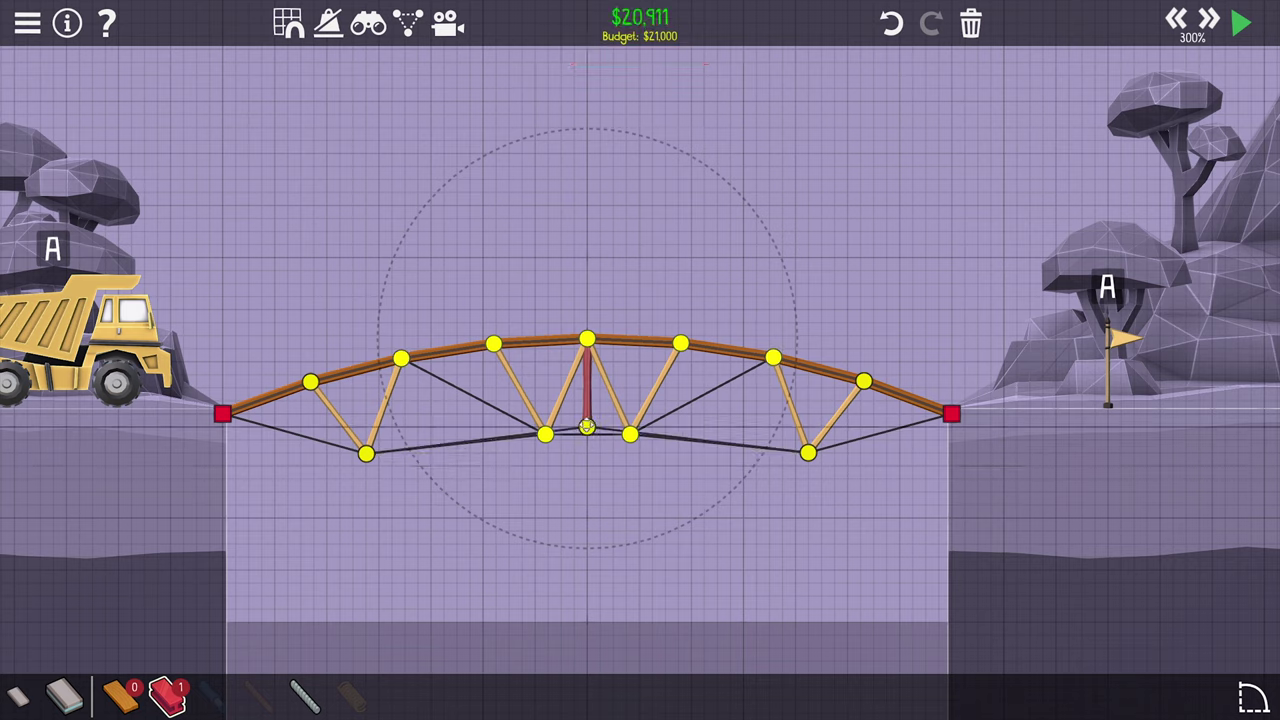
{"action": "key", "text": "space"}
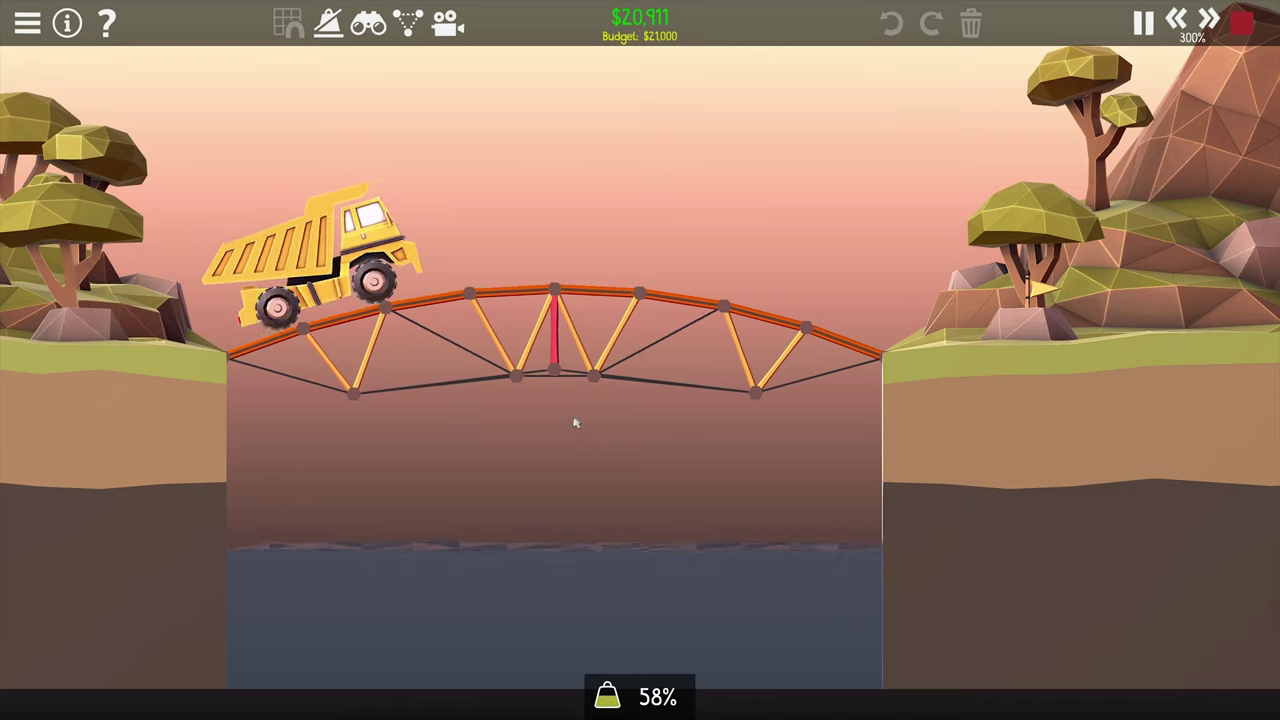
{"action": "key", "text": "space"}
{"action": "left_click_drag", "start_coordinate": [587, 430], "coordinate": [587, 478]}
{"action": "key", "text": "space"}
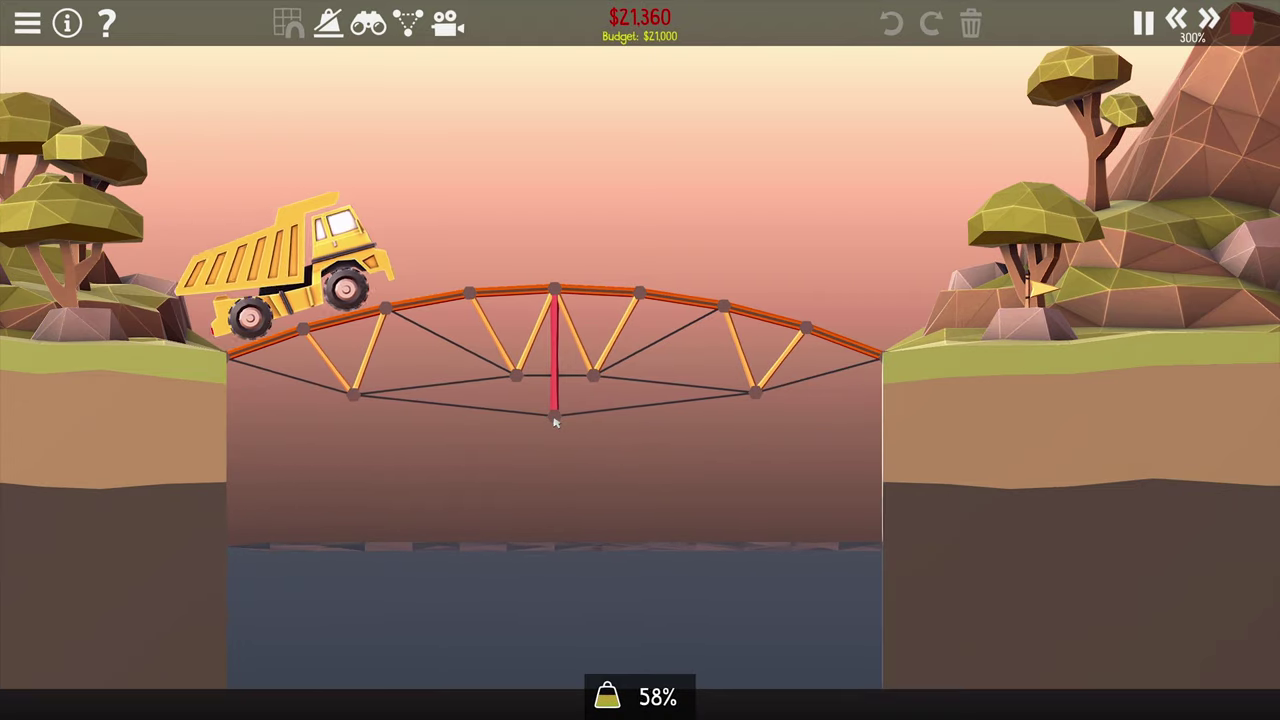
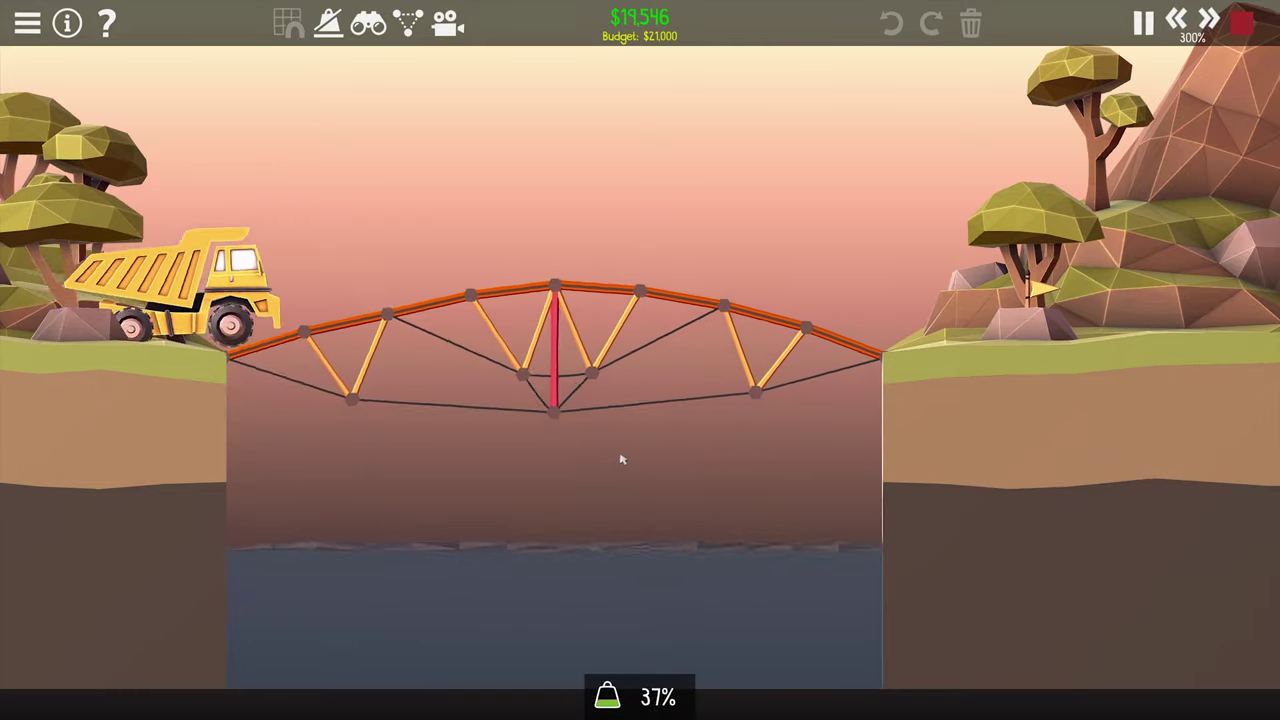
- Test a new inner-to-lower joint member, then remove the centre post and add a lower member
{"action": "key", "text": "space"}
{"action": "left_click", "coordinate": [543, 434]}
{"action": "left_click", "coordinate": [366, 455]}
{"action": "key", "text": "space"}
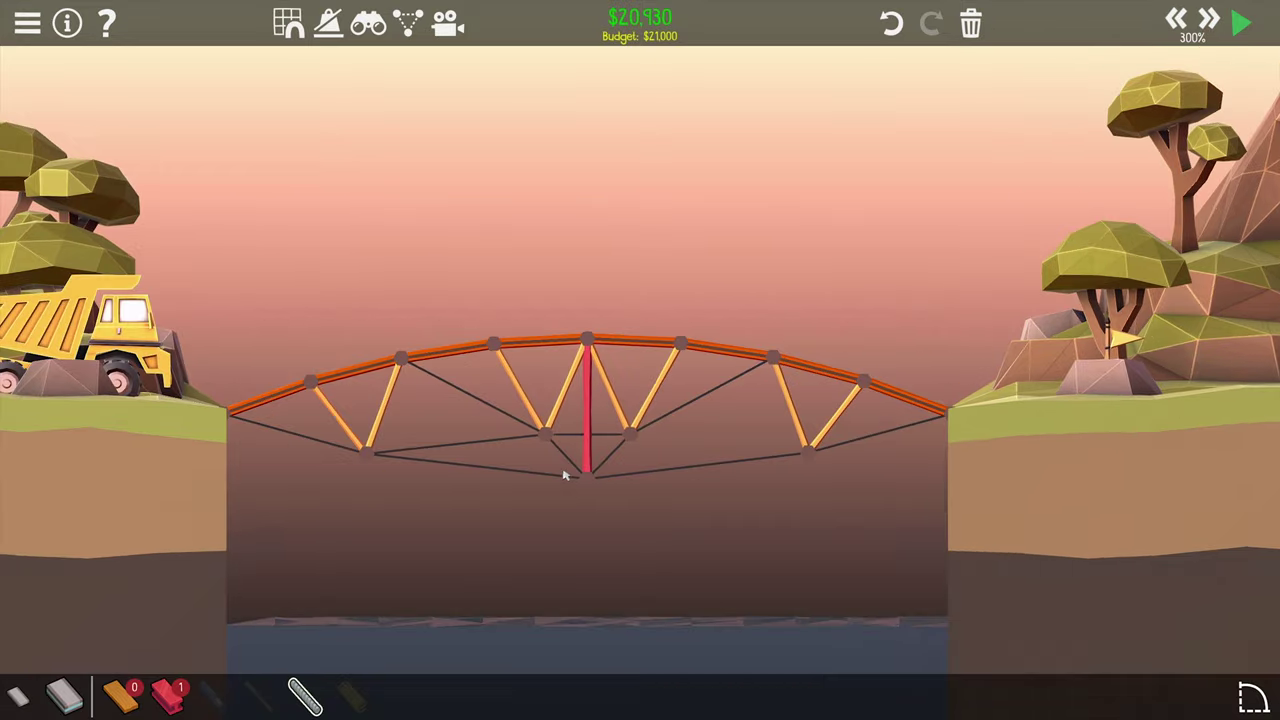
{"action": "key", "text": "space"}
{"action": "right_click", "coordinate": [570, 400]}
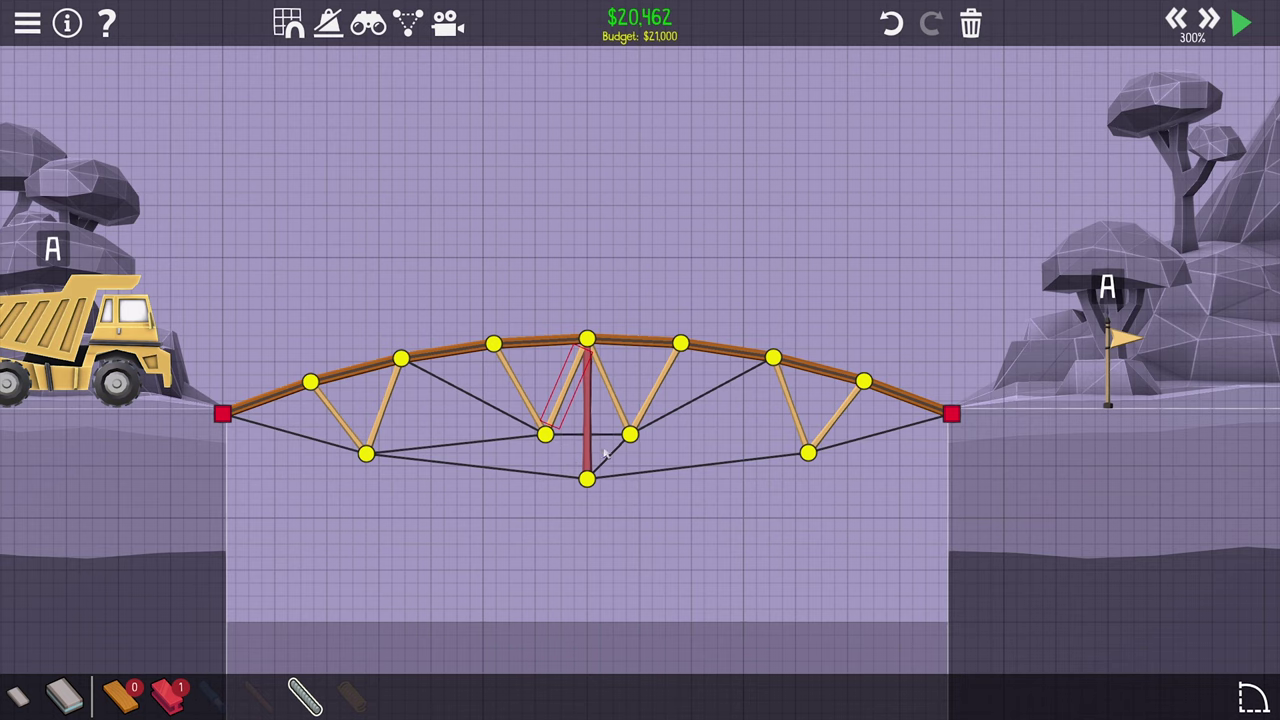
{"action": "left_click", "coordinate": [806, 456]}
{"action": "left_click", "coordinate": [630, 434]}
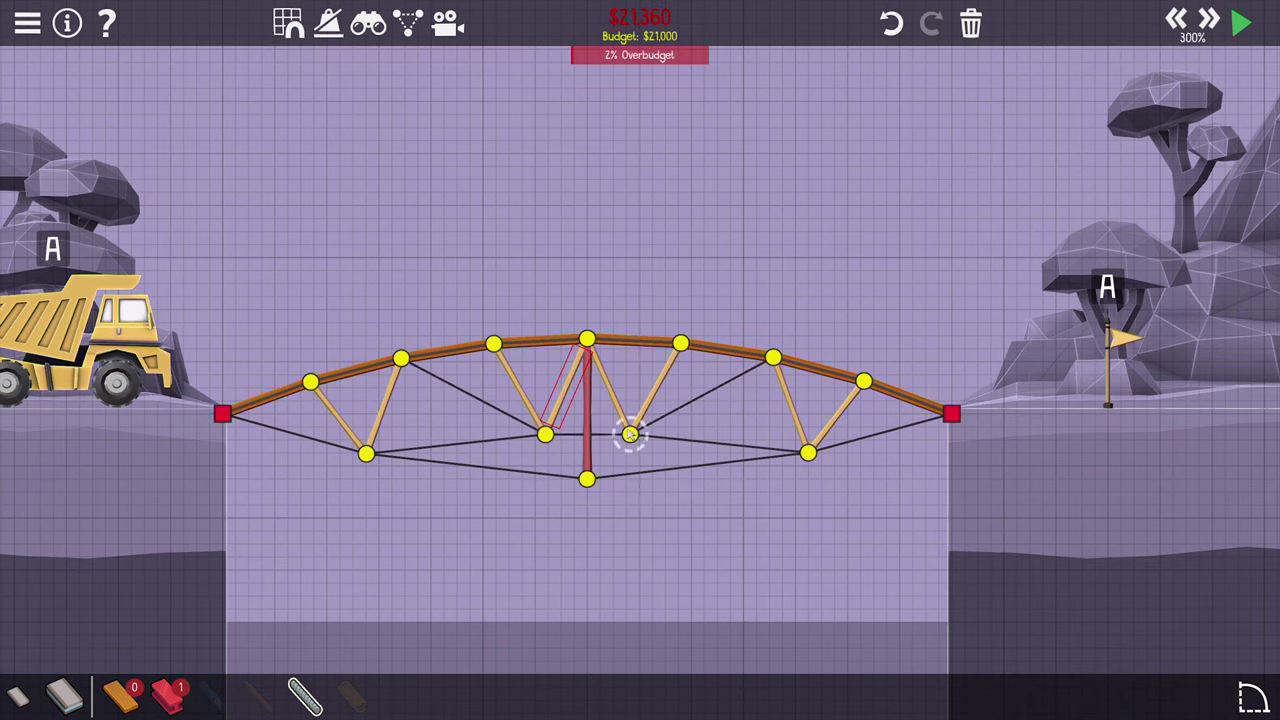
- Draw a steel V from both inner joints to the bottom-centre joint and run the truck
{"action": "left_click", "coordinate": [176, 690]}
{"action": "left_click", "coordinate": [543, 434]}
{"action": "left_click", "coordinate": [587, 479]}
{"action": "left_click", "coordinate": [652, 430]}
{"action": "right_click", "coordinate": [614, 457]}
{"action": "left_click", "coordinate": [630, 434]}
{"action": "key", "text": "space"}
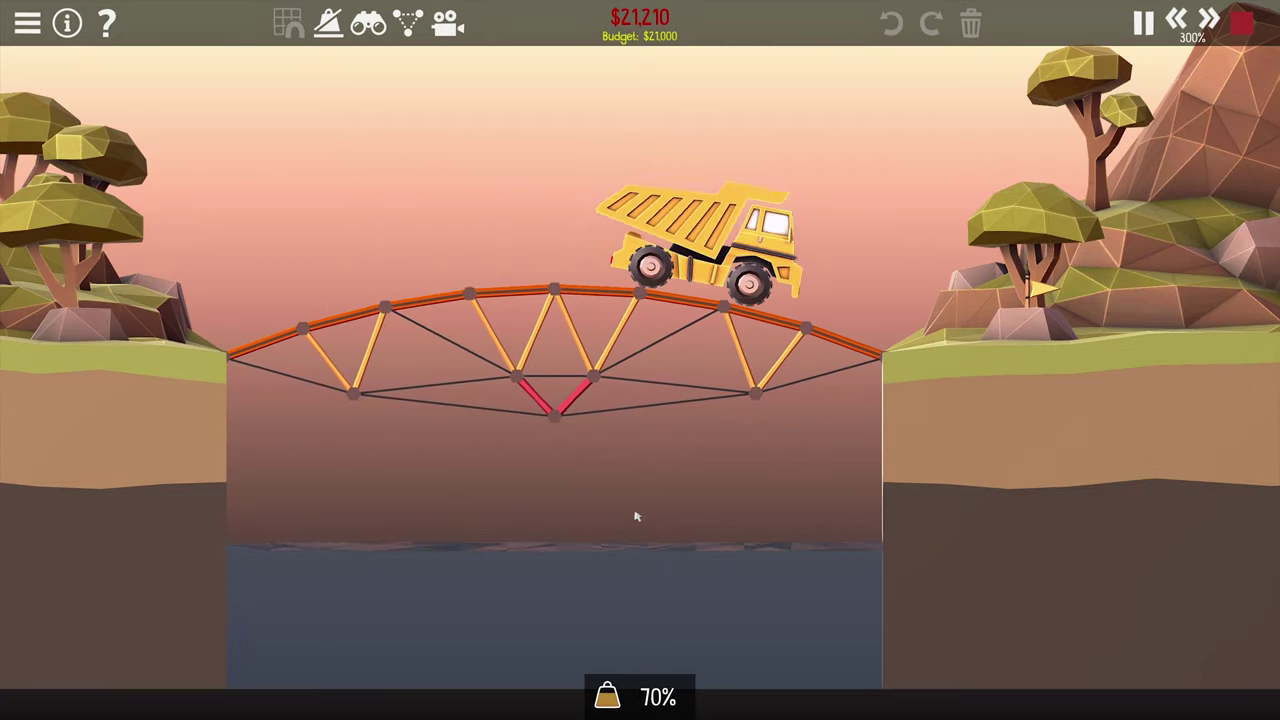
- Raise the lower joints one grid step, then drop the lower-right one back, testing each change
{"action": "key", "text": "space"}
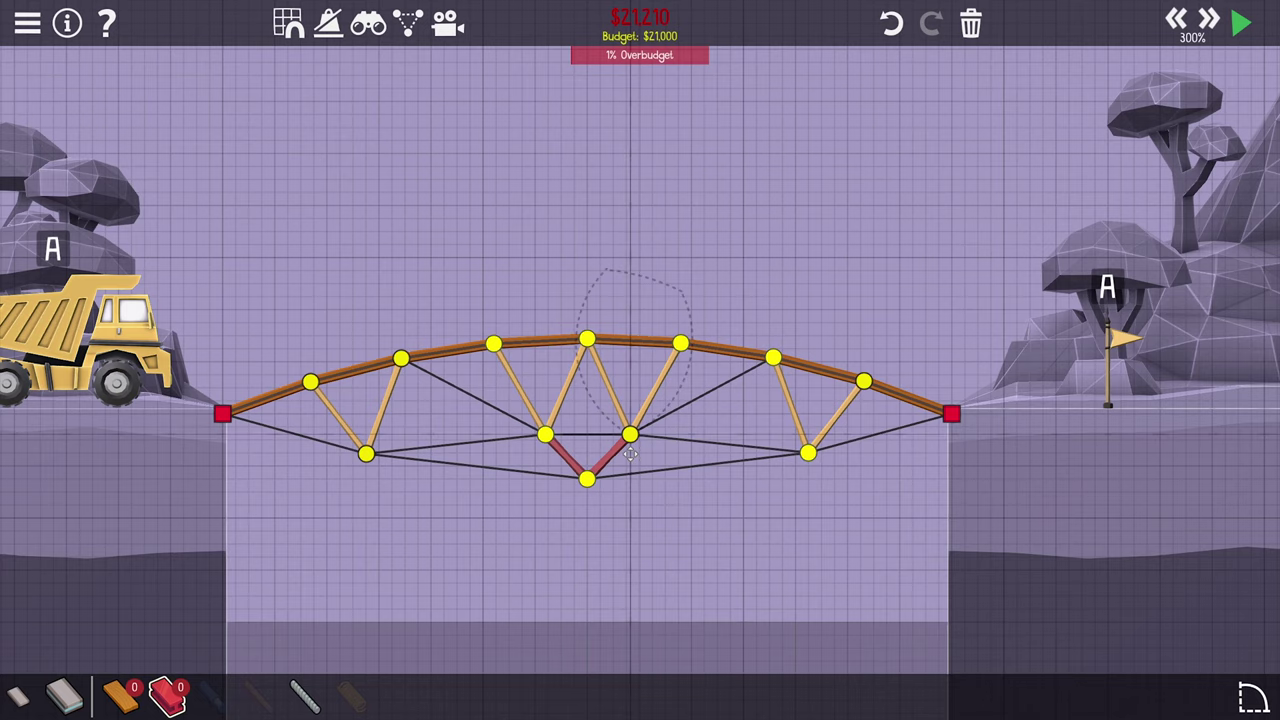
{"action": "key", "text": "g"}
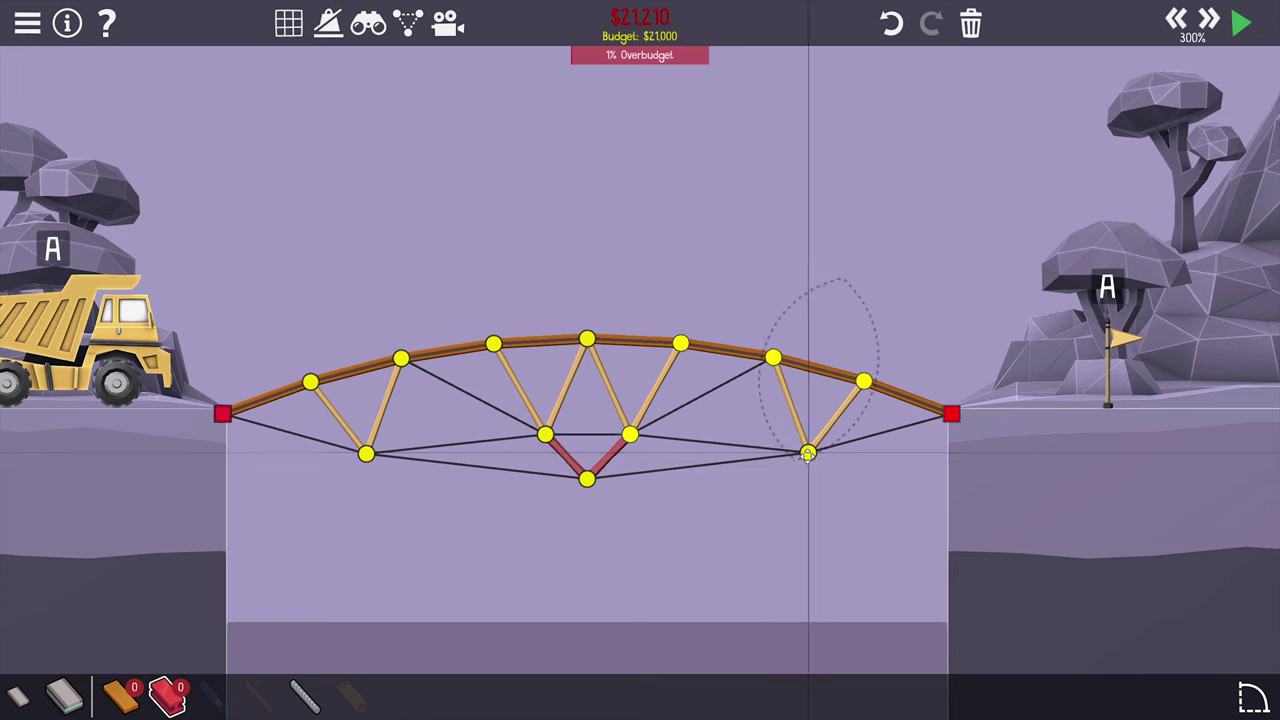
{"action": "key", "text": "g"}
{"action": "left_click_drag", "start_coordinate": [807, 453], "coordinate": [807, 440]}
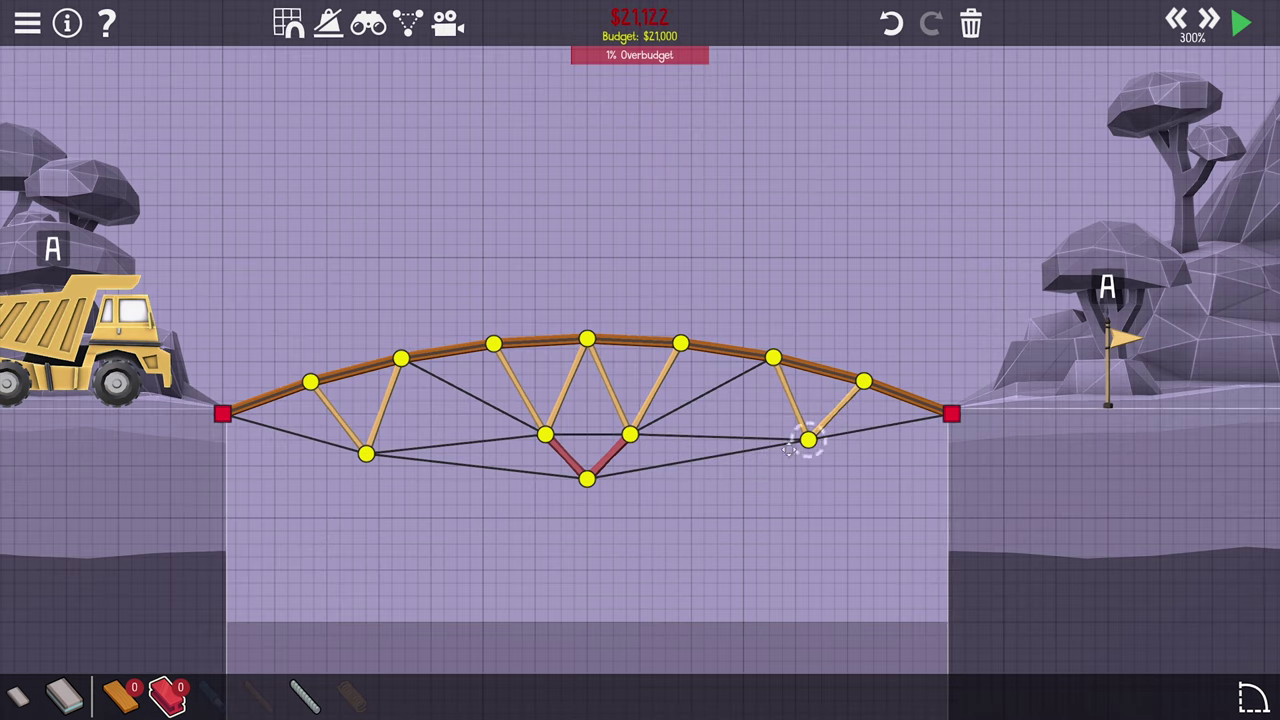
{"action": "left_click_drag", "start_coordinate": [365, 455], "coordinate": [365, 442]}
{"action": "key", "text": "space"}
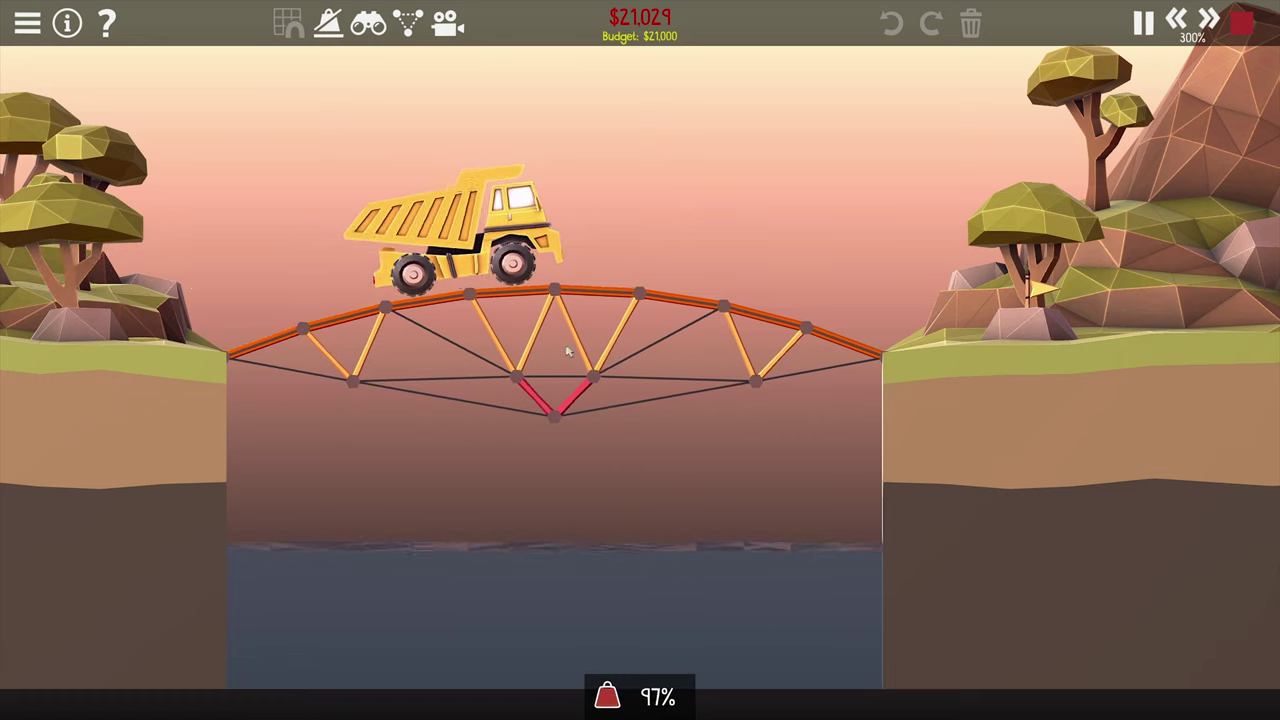
{"action": "key", "text": "space"}
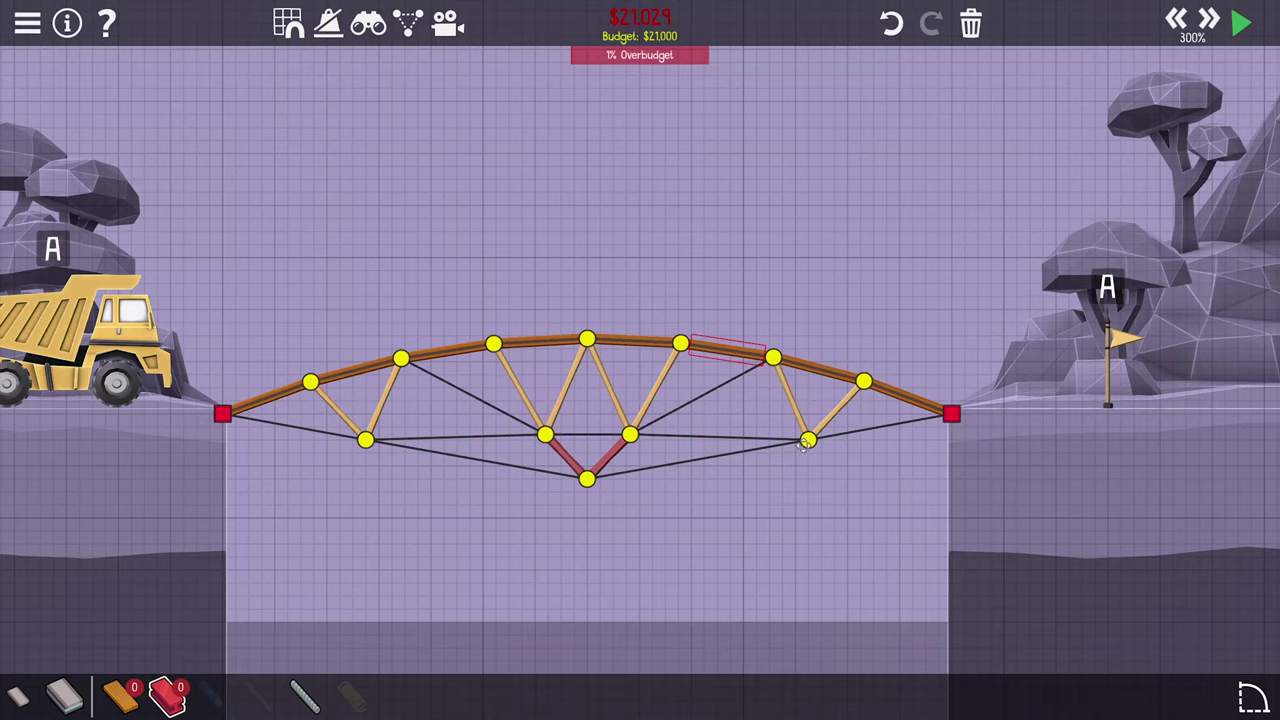
{"action": "left_click_drag", "start_coordinate": [807, 440], "coordinate": [807, 453]}
{"action": "key", "text": "space"}
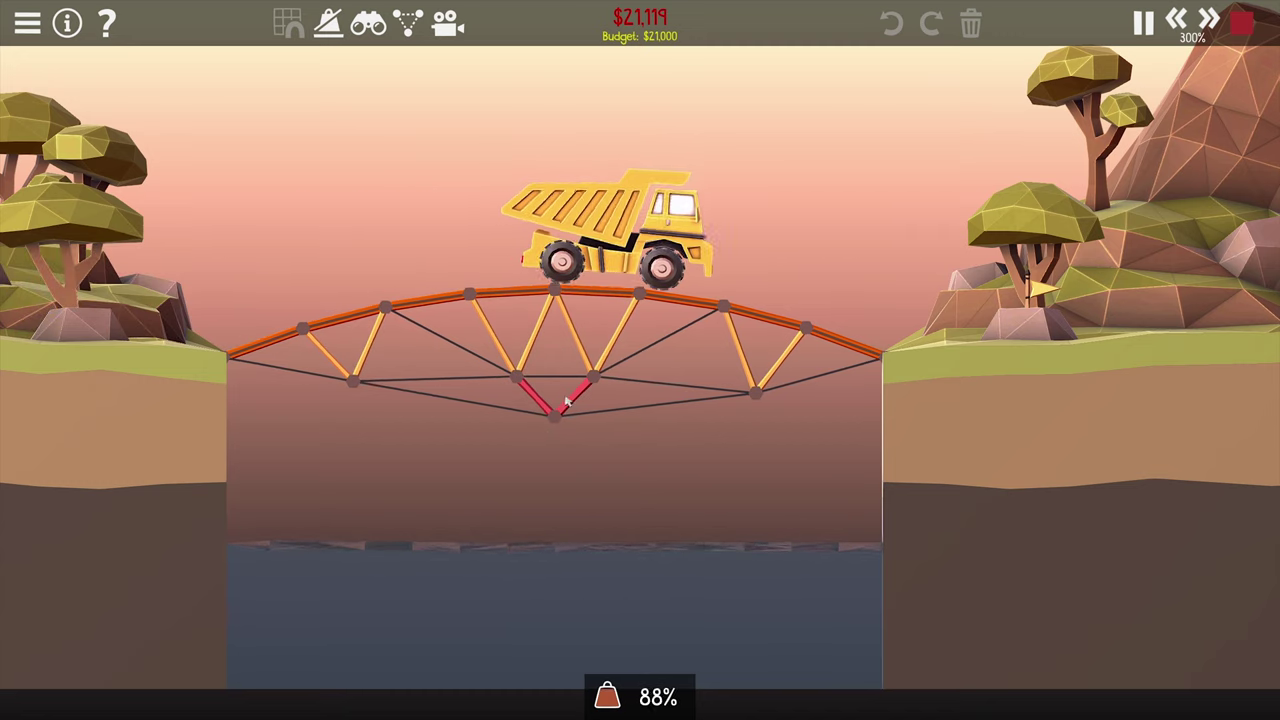
{"action": "key", "text": "space"}
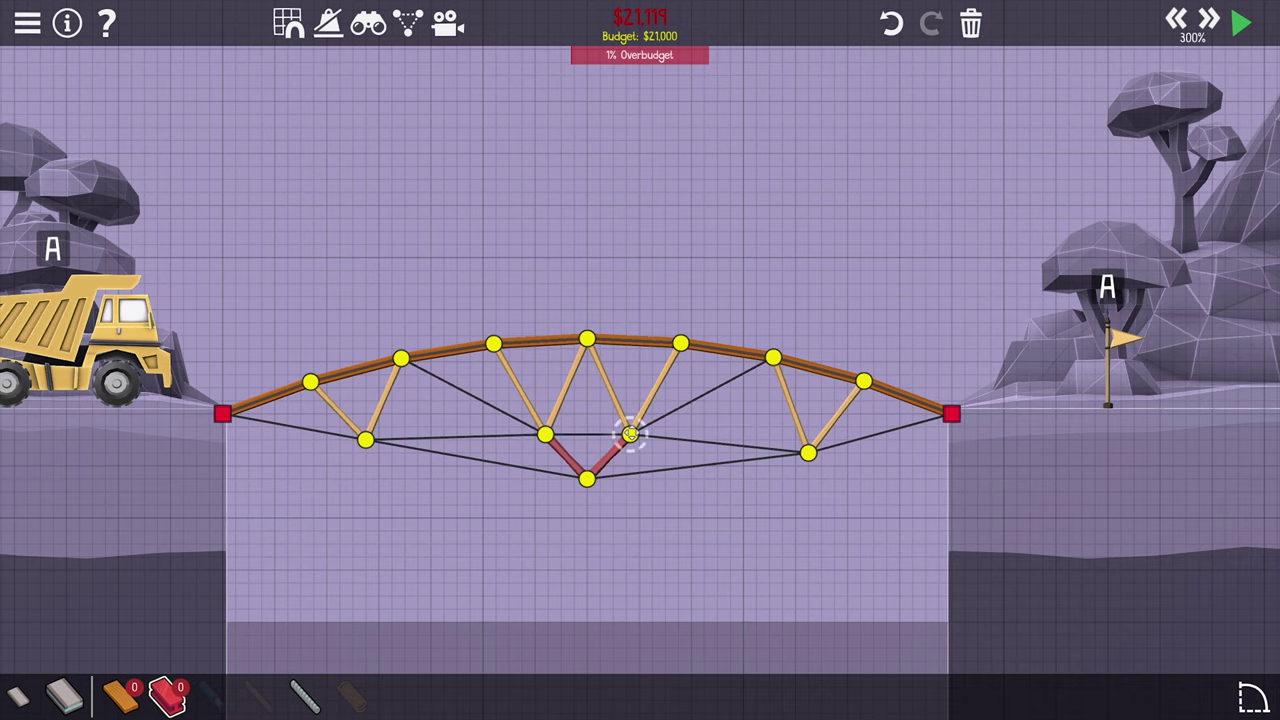
- With the grid hidden, raise and spread the left and right inner joints of the steel V
{"action": "left_click_drag", "start_coordinate": [628, 433], "coordinate": [622, 428]}
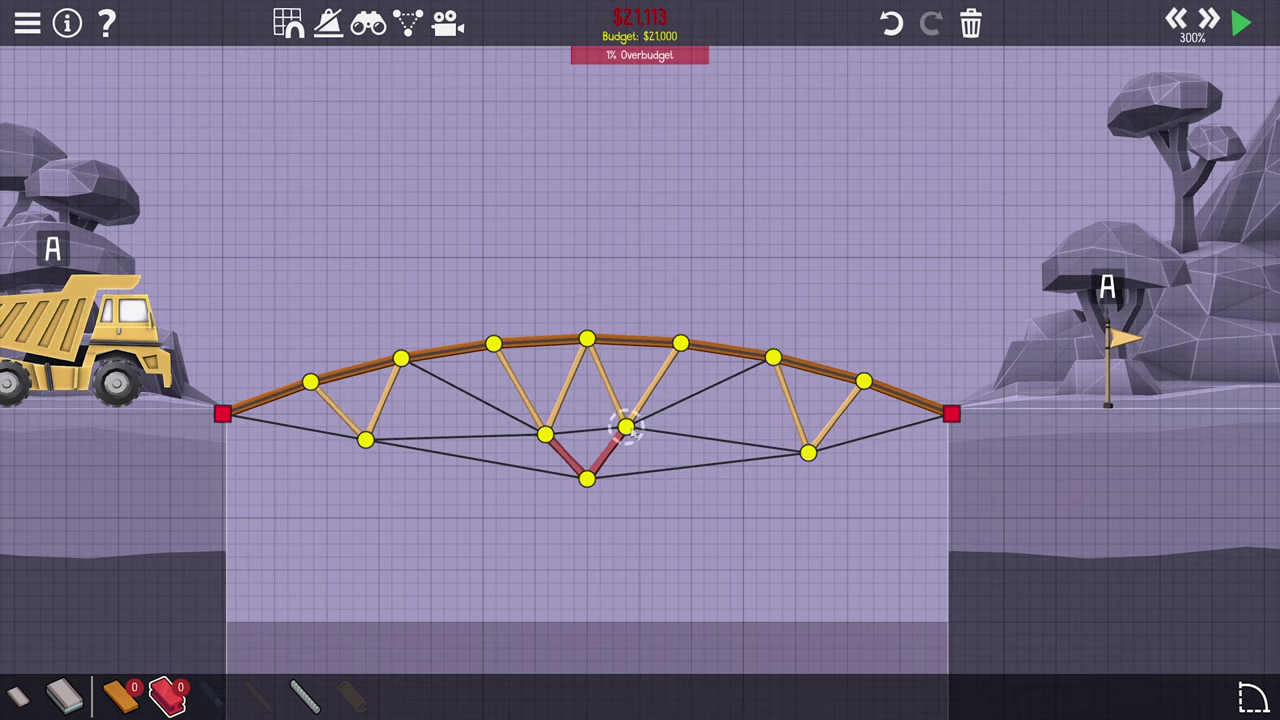
{"action": "key", "text": "g"}
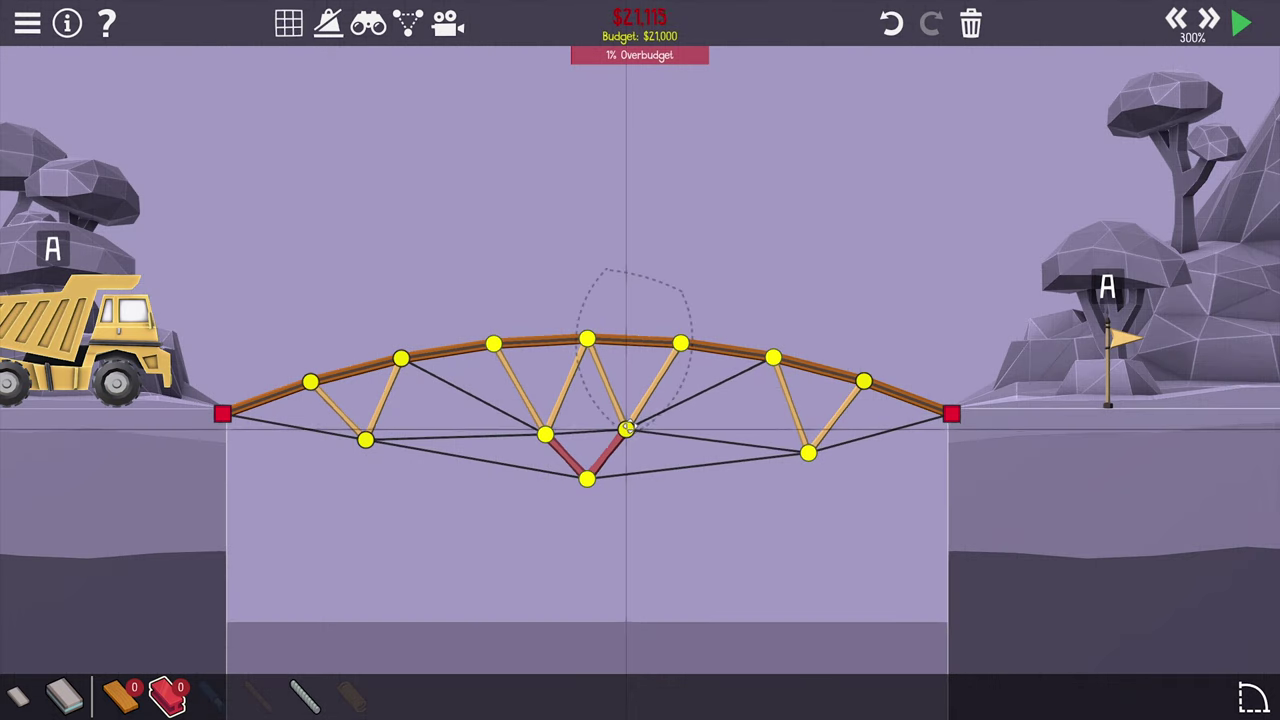
{"action": "left_click_drag", "start_coordinate": [625, 432], "coordinate": [625, 420]}
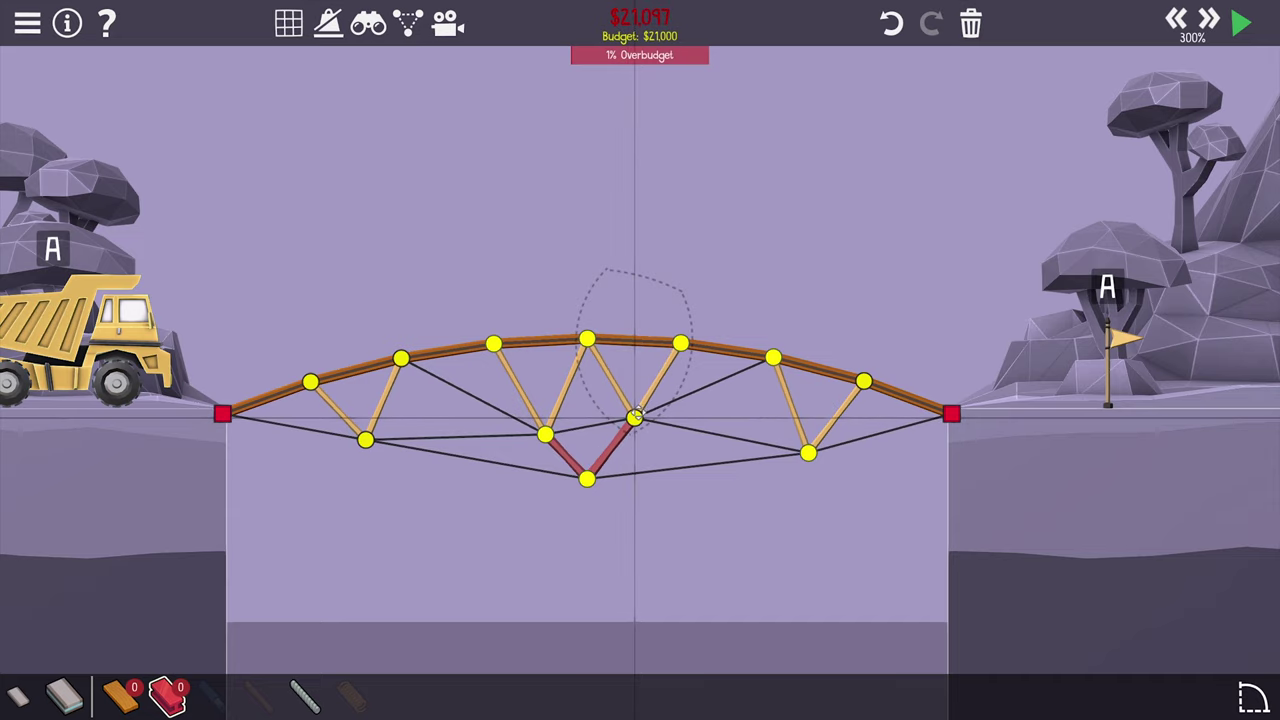
{"action": "left_click_drag", "start_coordinate": [636, 416], "coordinate": [643, 410]}
{"action": "left_click_drag", "start_coordinate": [546, 436], "coordinate": [540, 421]}
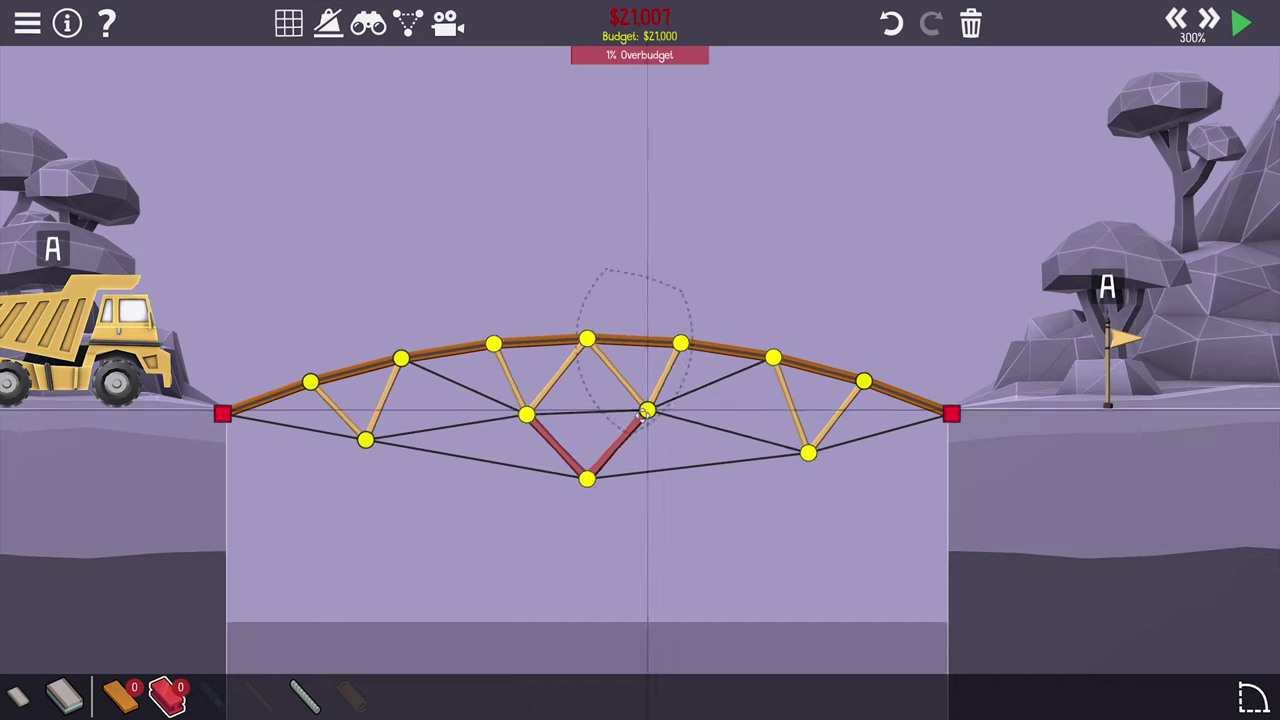
{"action": "left_click_drag", "start_coordinate": [645, 412], "coordinate": [650, 410]}
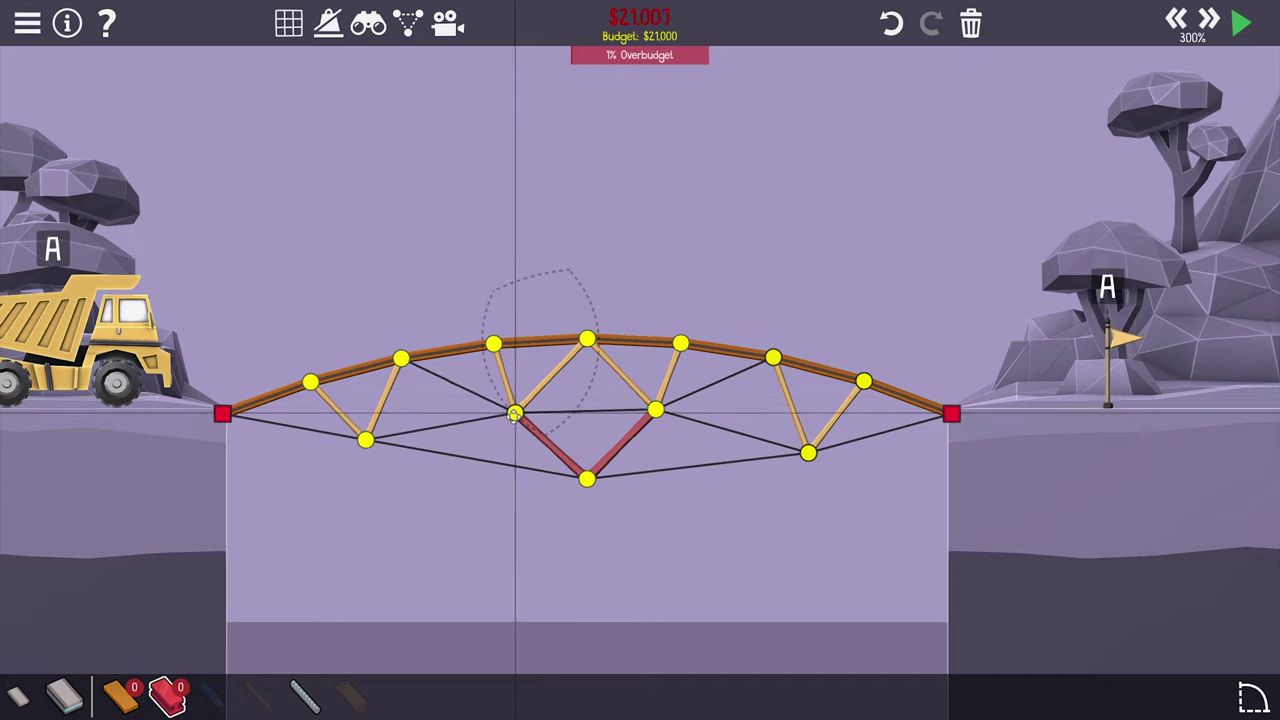
- Replace the right inner joint's members with a mirrored copy of the left group
{"action": "left_click", "coordinate": [653, 410]}
{"action": "key", "text": "Delete"}
{"action": "left_click", "coordinate": [515, 412]}
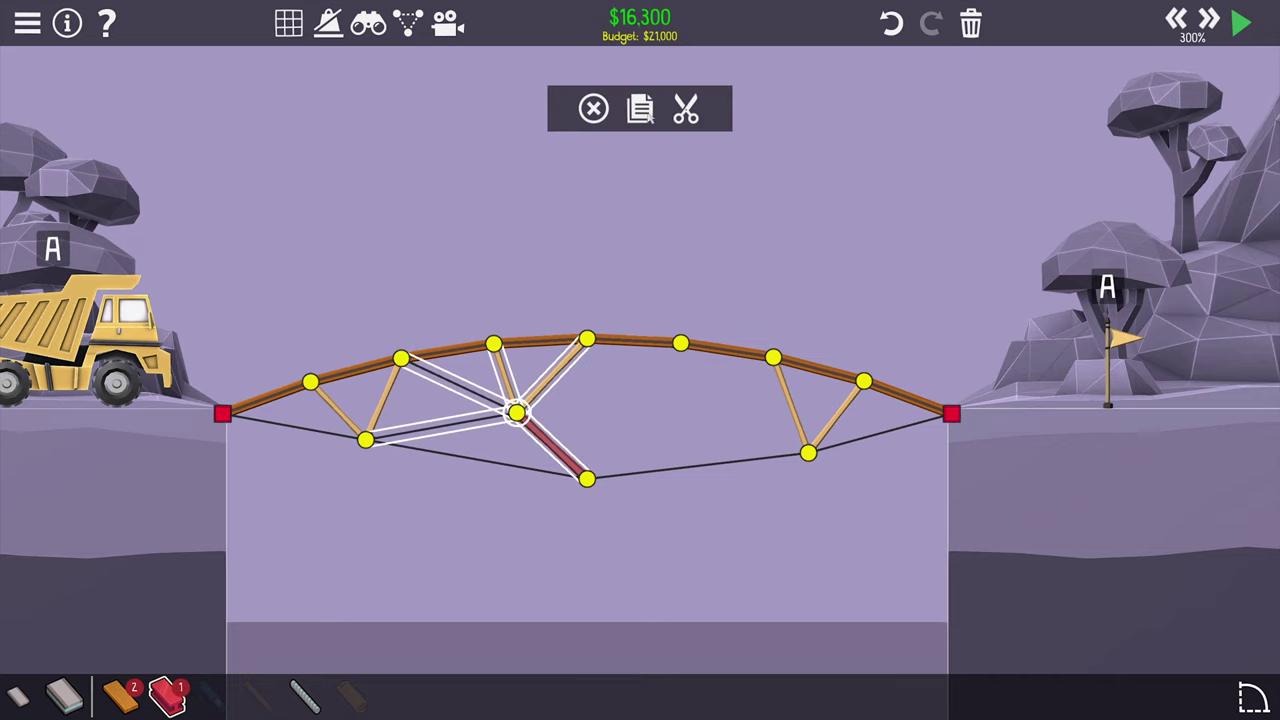
{"action": "left_click", "coordinate": [685, 108]}
{"action": "left_click", "coordinate": [675, 403]}
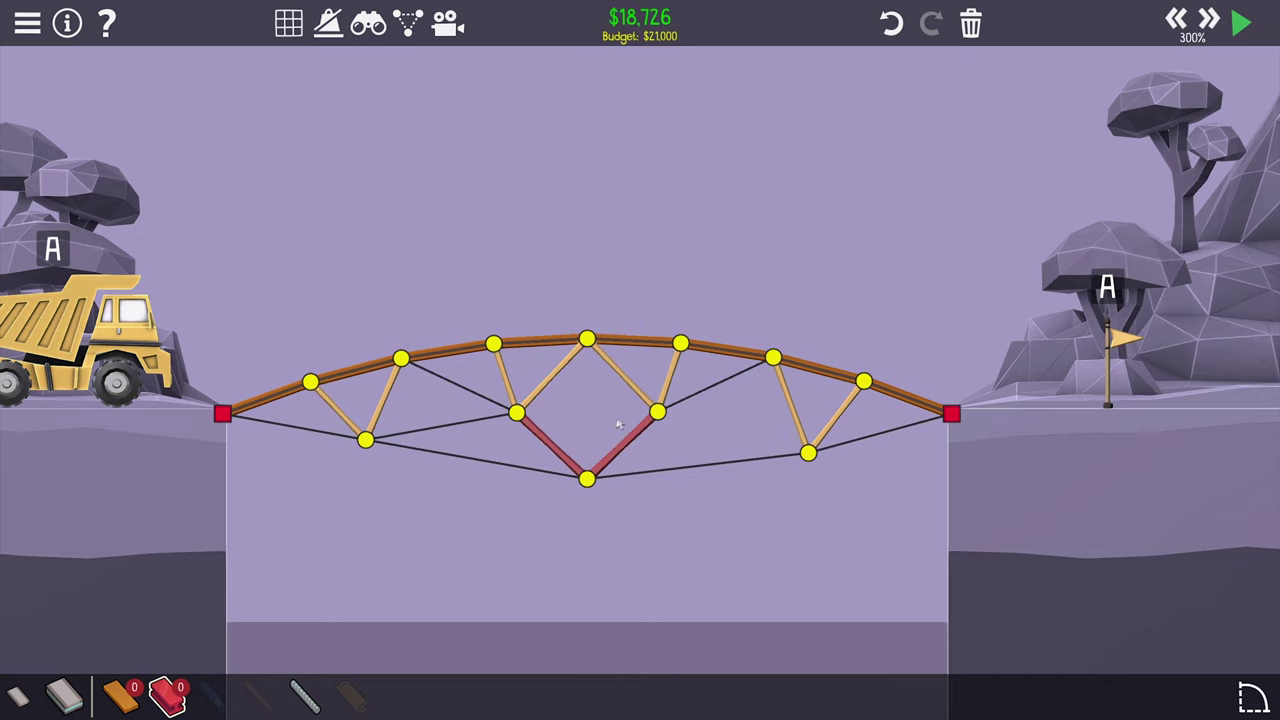
- Draw a horizontal tie between the inner joints and a member to the lower-right joint
{"action": "left_click", "coordinate": [300, 690]}
{"action": "left_click", "coordinate": [515, 412]}
{"action": "left_click", "coordinate": [655, 412]}
{"action": "left_click", "coordinate": [806, 455]}
- Nudge the inner and central joints after the collapse, test-running the truck between adjustments
{"action": "key", "text": "space"}
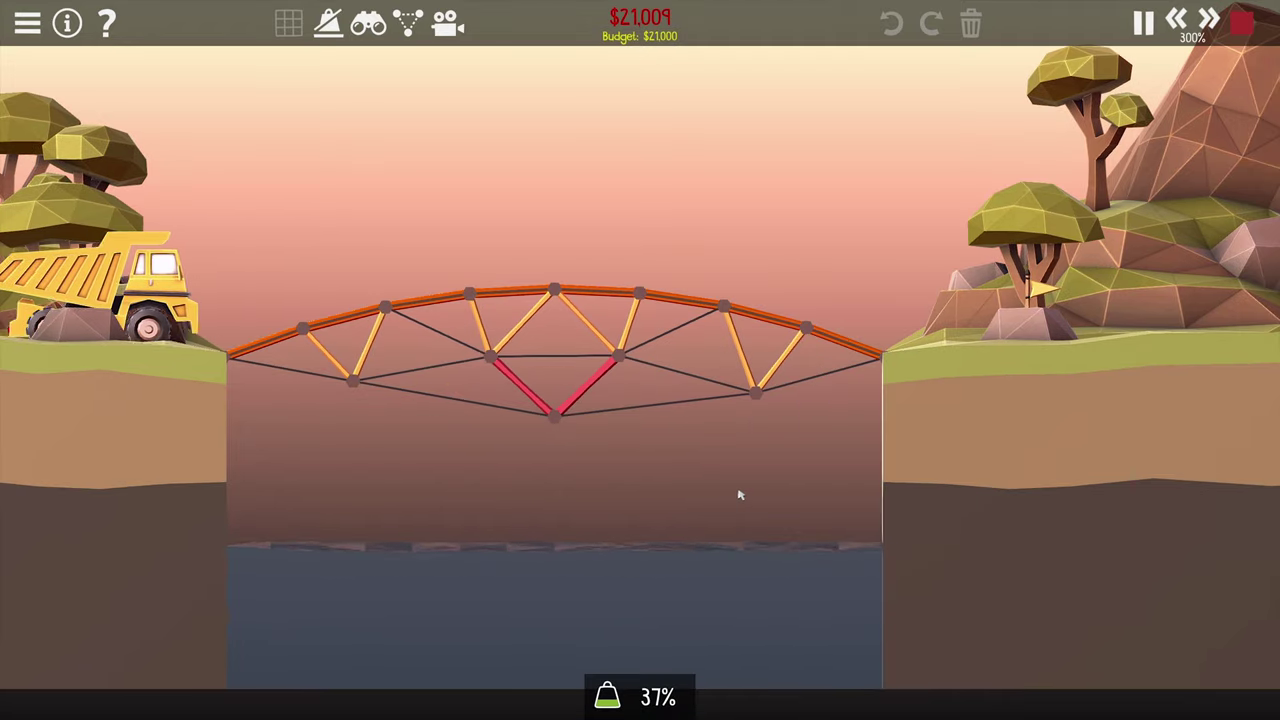
{"action": "key", "text": "space"}
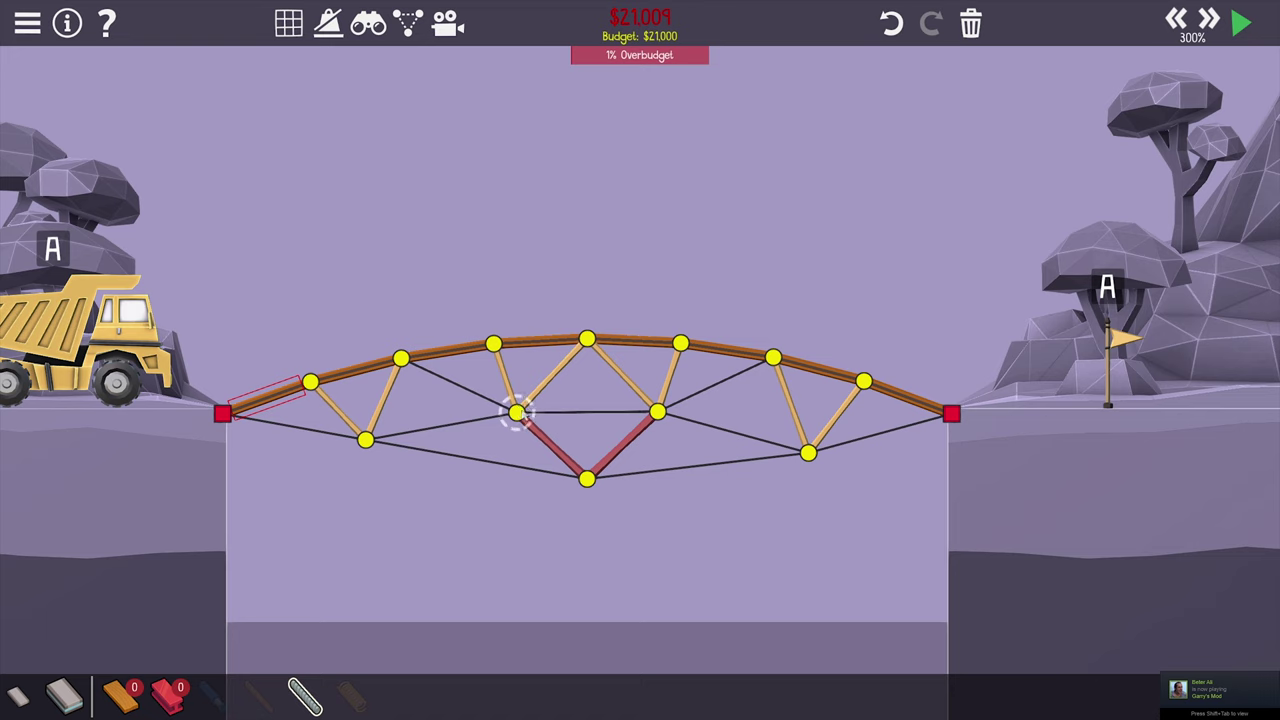
{"action": "left_click_drag", "start_coordinate": [515, 412], "coordinate": [521, 413]}
{"action": "left_click_drag", "start_coordinate": [655, 412], "coordinate": [657, 416]}
{"action": "key", "text": "space"}
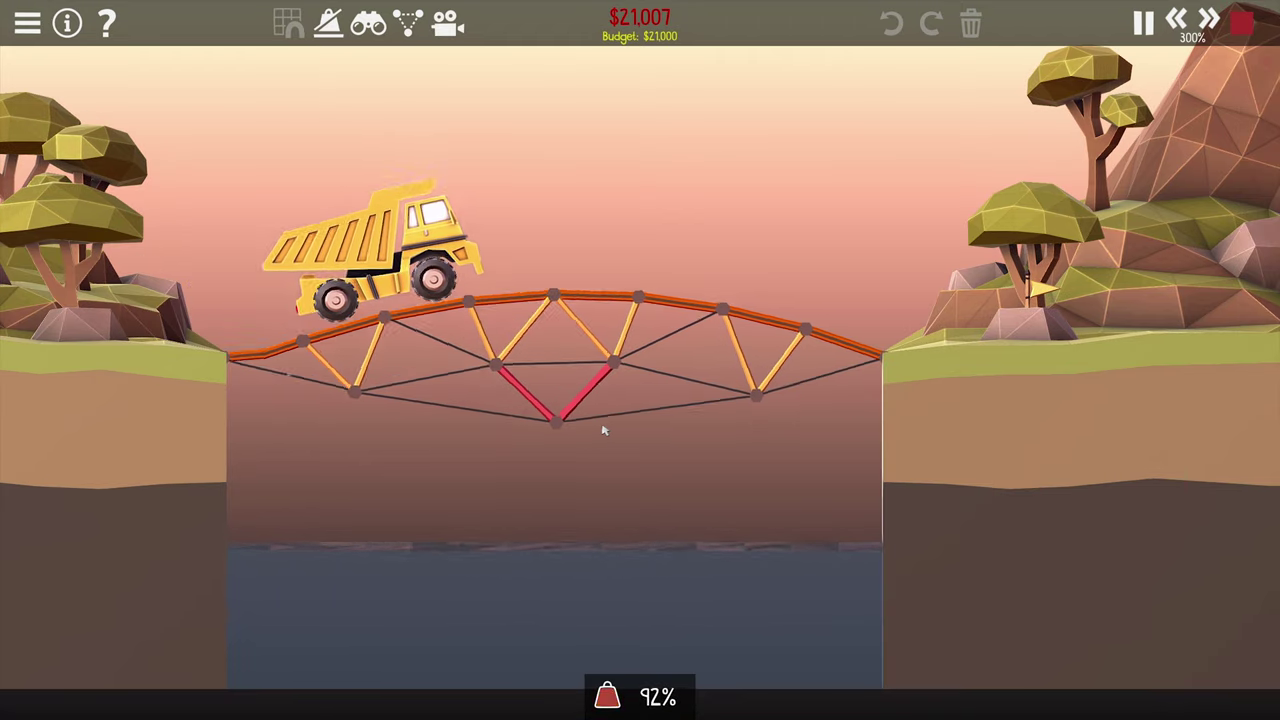
{"action": "key", "text": "space"}
{"action": "left_click_drag", "start_coordinate": [630, 414], "coordinate": [636, 418]}
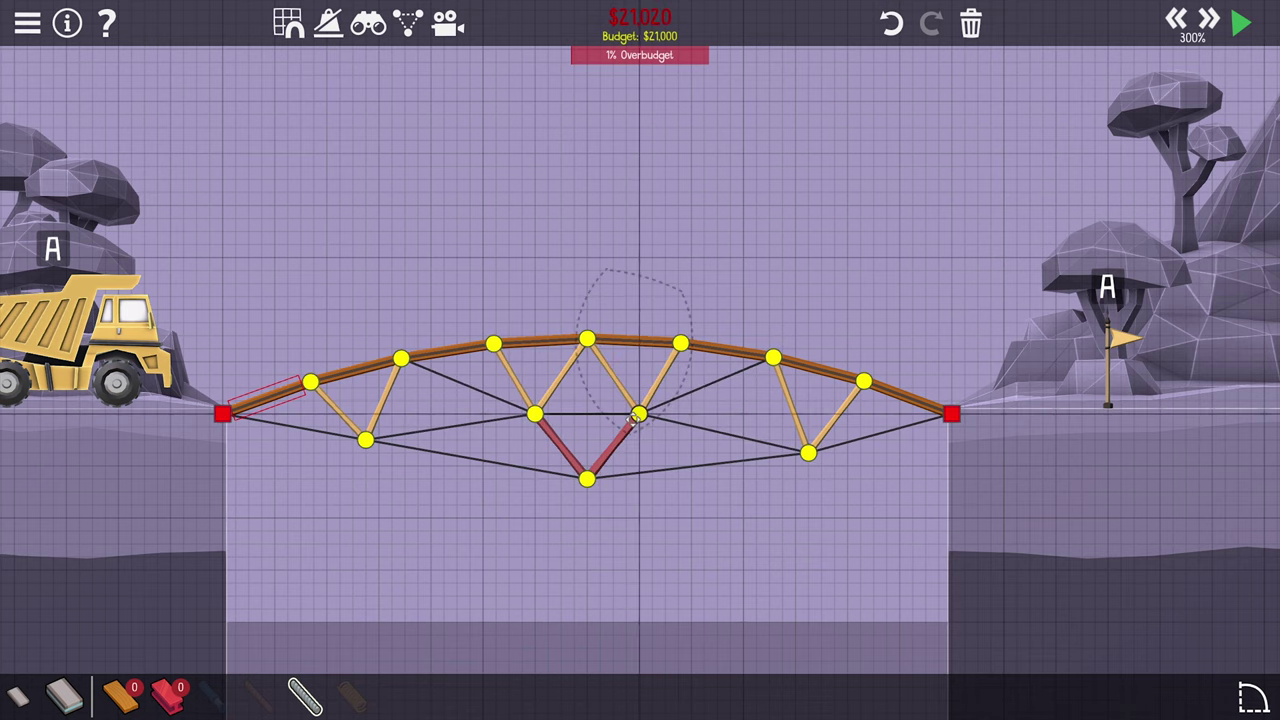
{"action": "key", "text": "space"}
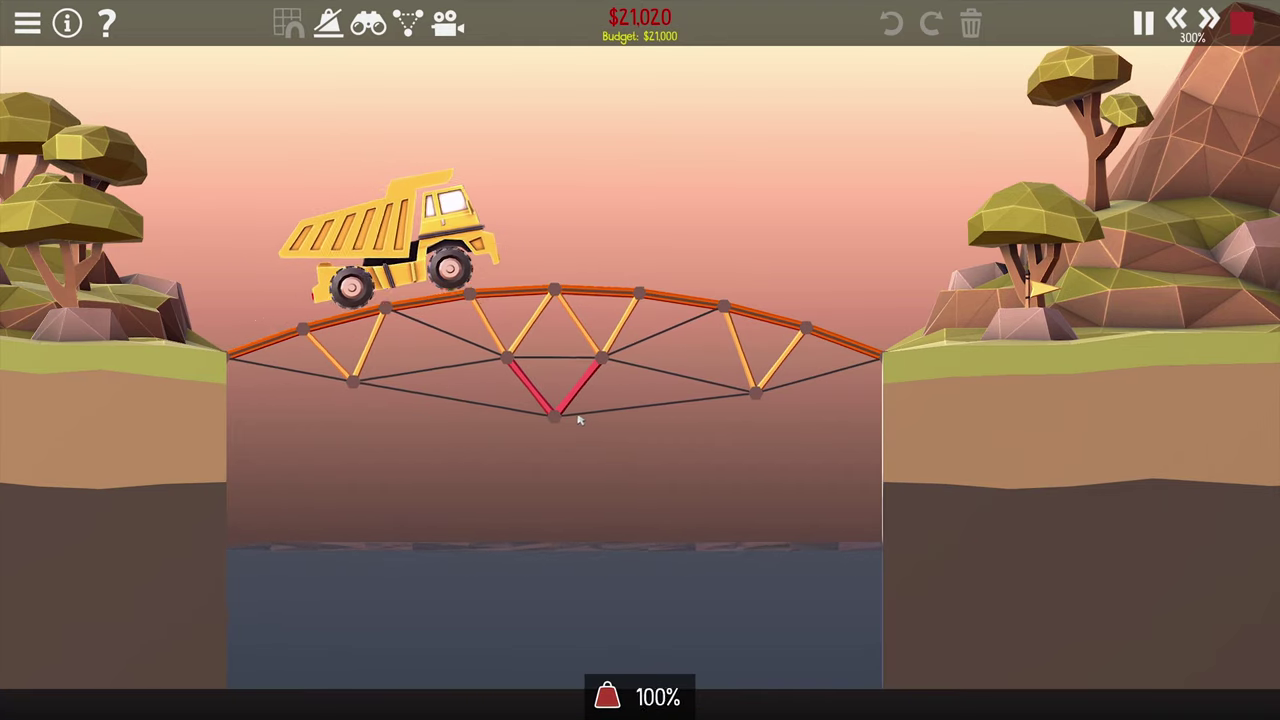
{"action": "key", "text": "space"}
{"action": "left_click_drag", "start_coordinate": [576, 418], "coordinate": [590, 415]}
{"action": "key", "text": "space"}
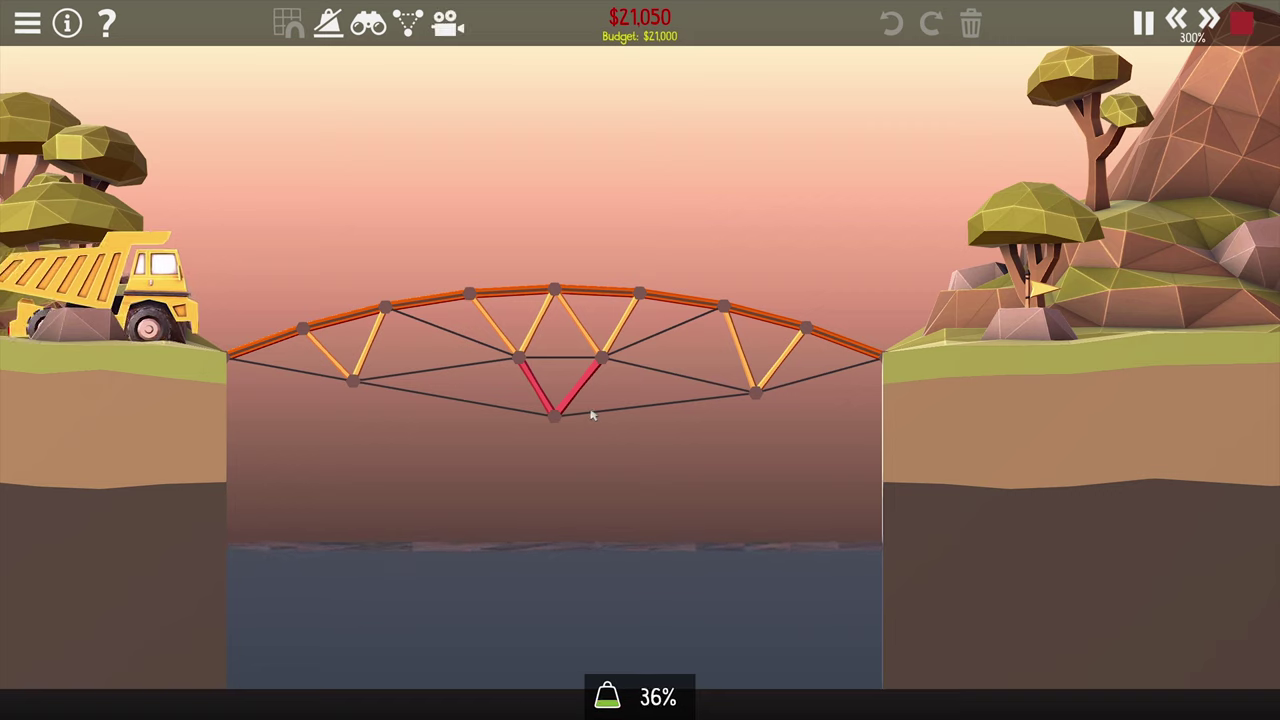
{"action": "key", "text": "space"}
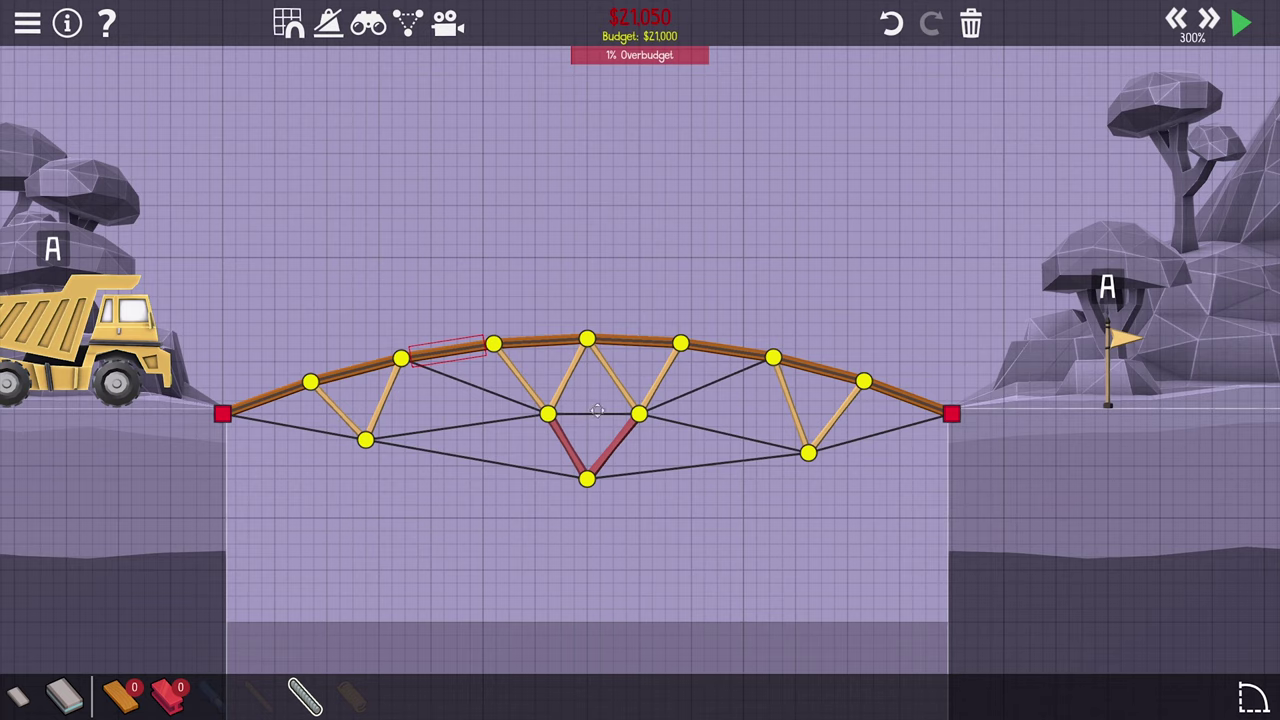
- Keep nudging the centre-bottom joints with test runs, undoing and redoing the last change
{"action": "left_click_drag", "start_coordinate": [637, 415], "coordinate": [632, 424]}
{"action": "key", "text": "space"}
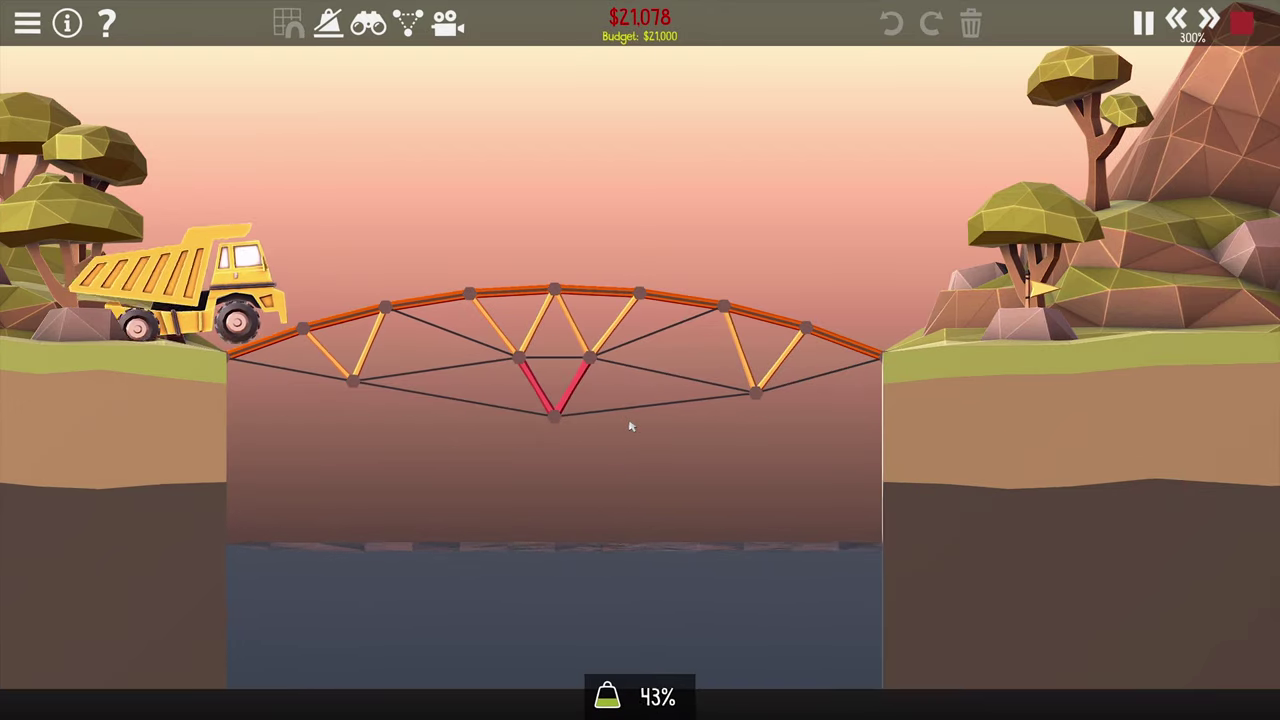
{"action": "key", "text": "space"}
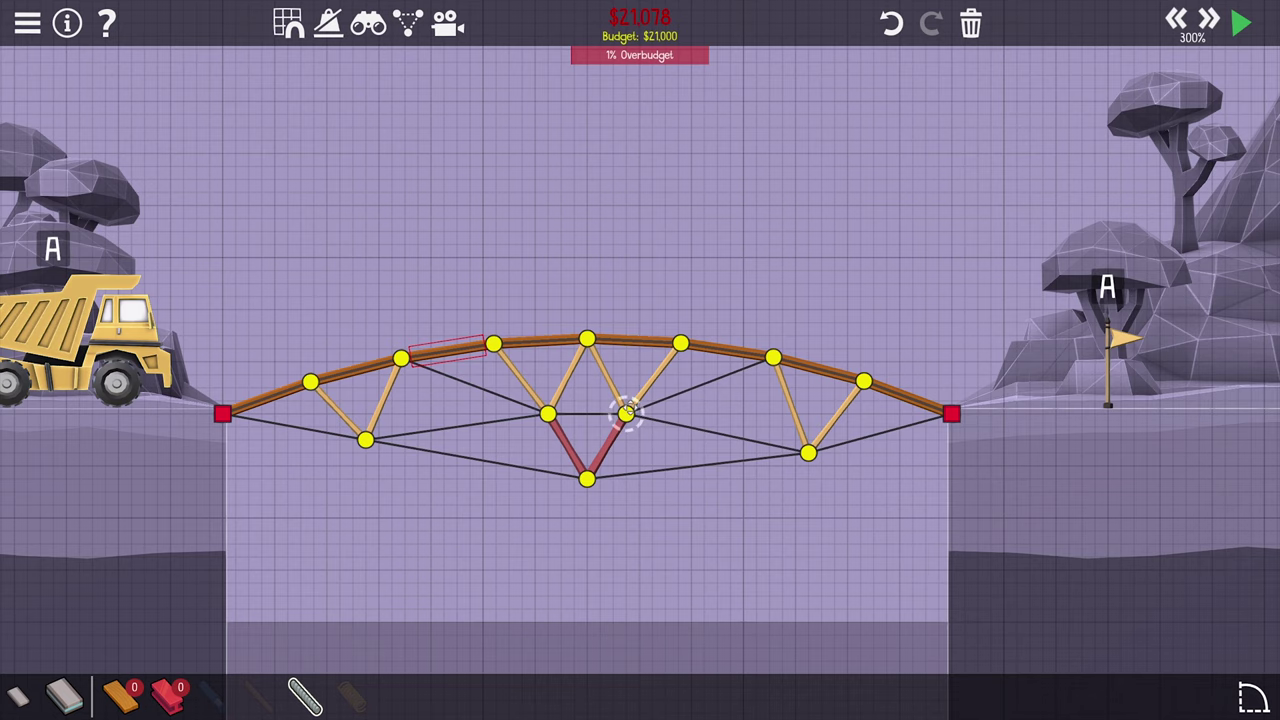
{"action": "left_click_drag", "start_coordinate": [580, 415], "coordinate": [571, 410]}
{"action": "key", "text": "space"}
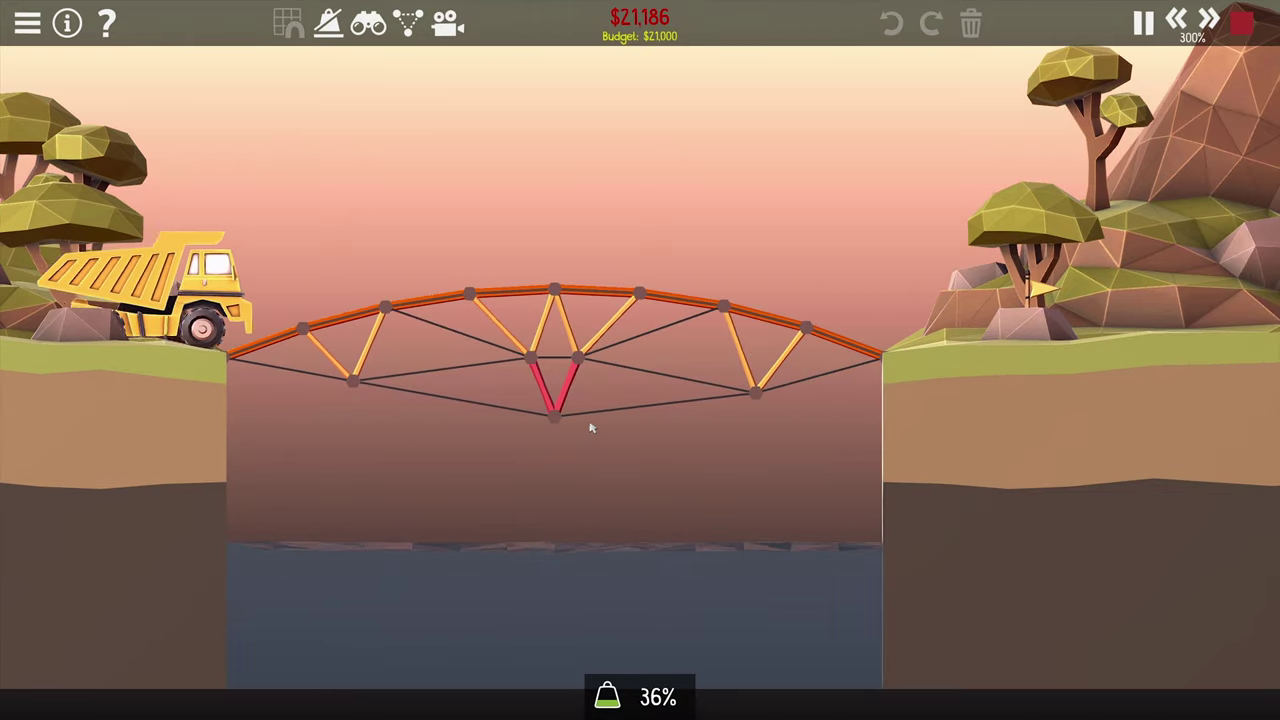
{"action": "key", "text": "space"}
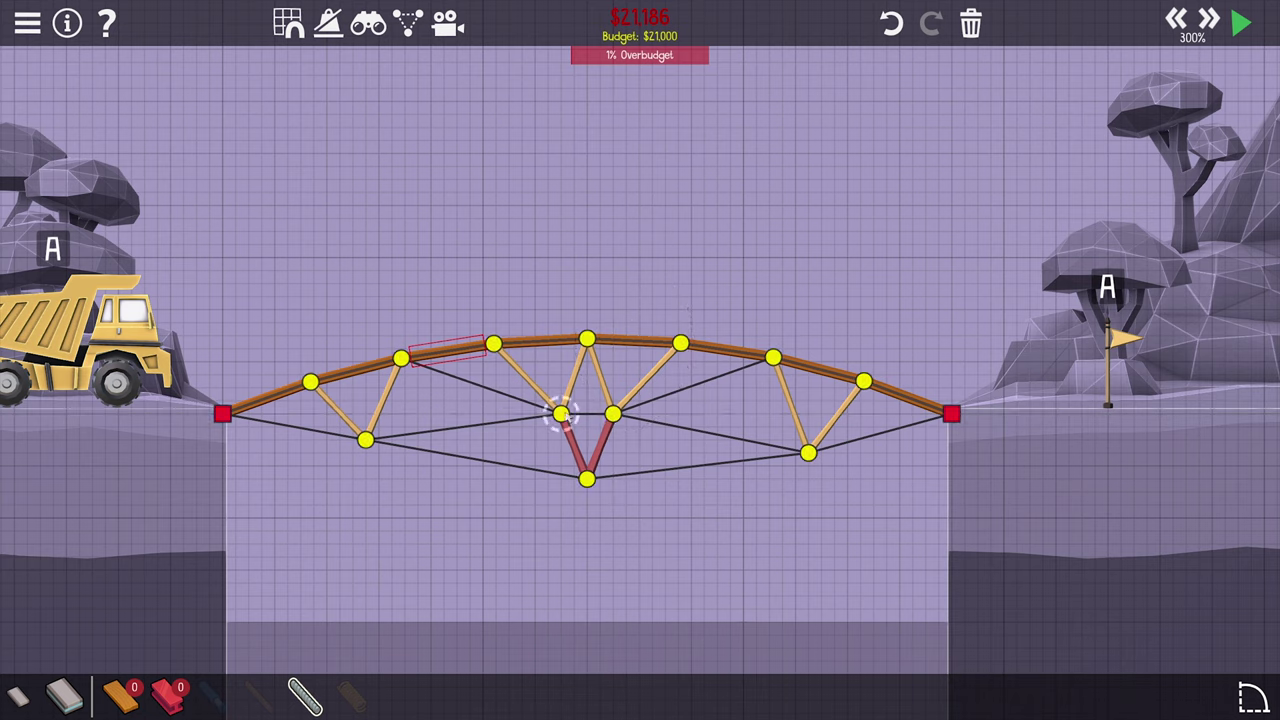
{"action": "key", "text": "ctrl+z"}
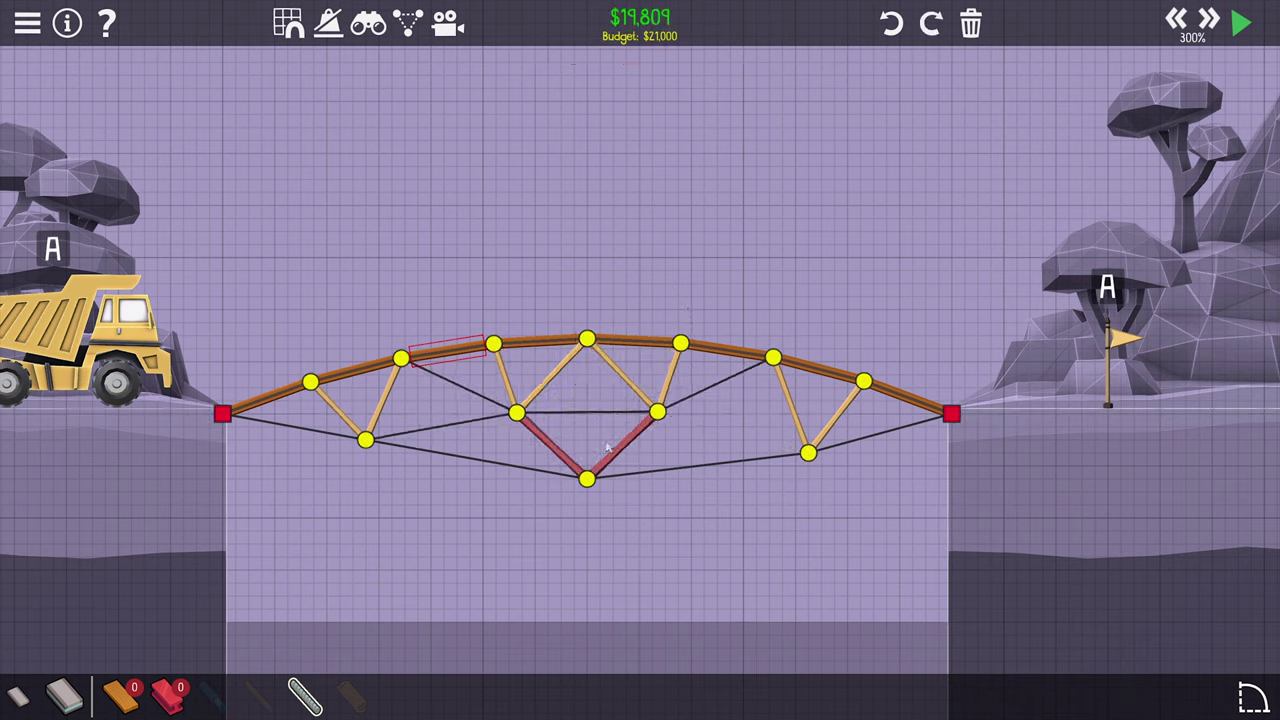
{"action": "key", "text": "ctrl+y"}
{"action": "key", "text": "ctrl+y"}
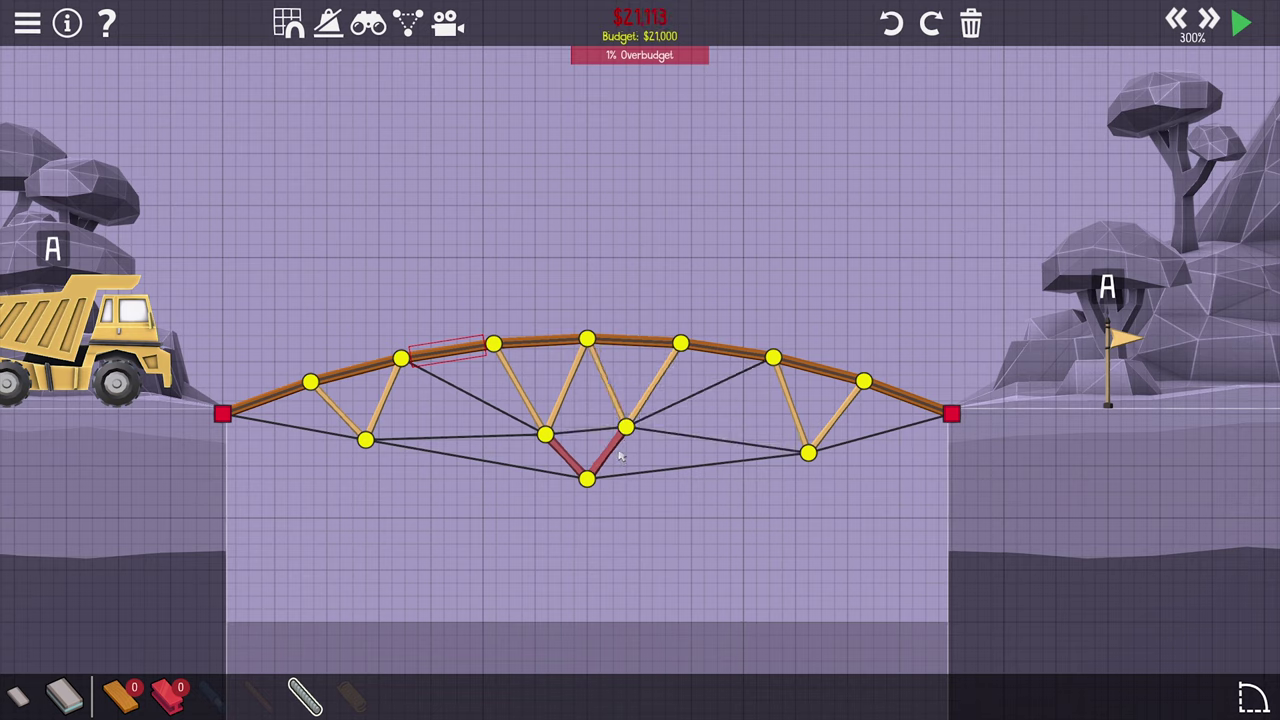
{"action": "key", "text": "space"}
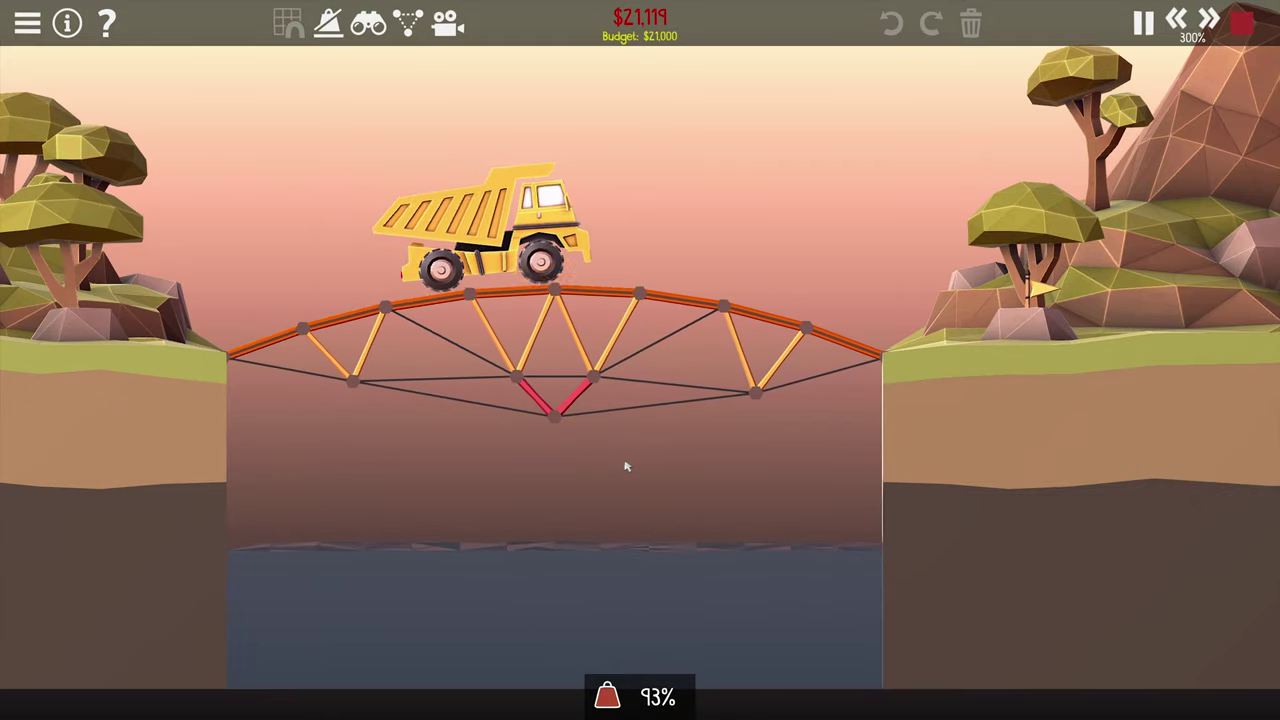
{"action": "key", "text": "space"}
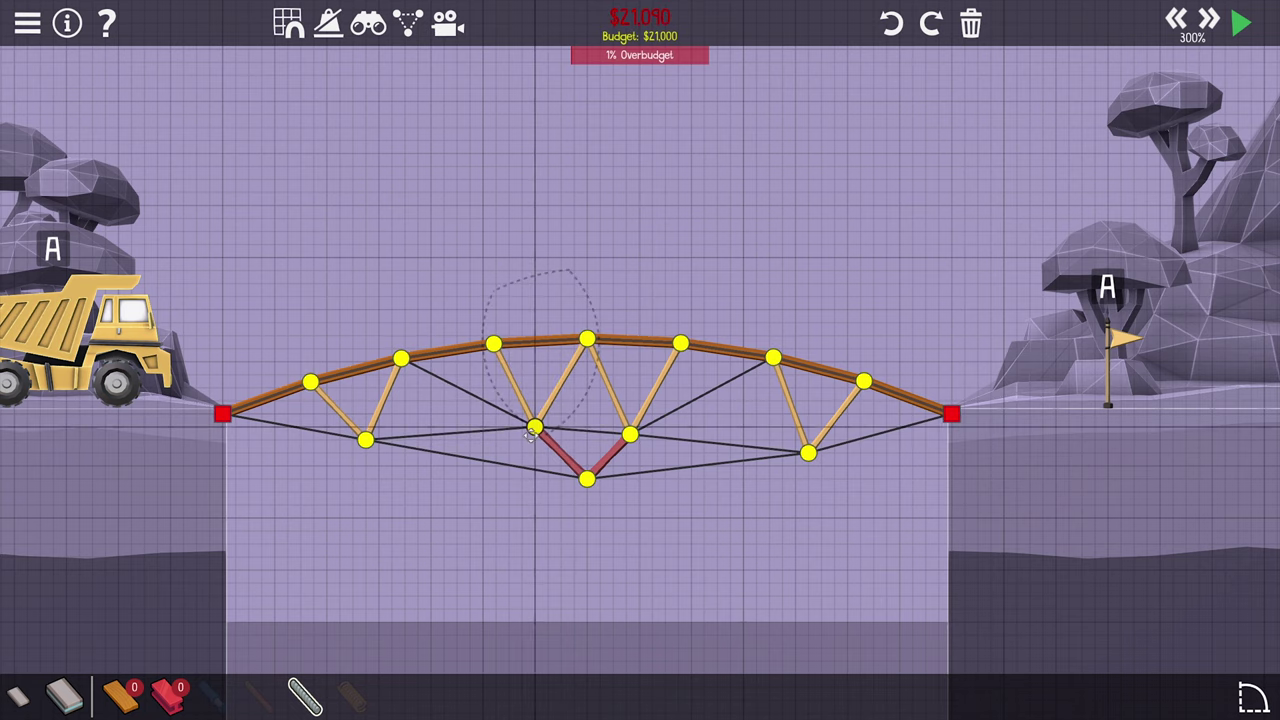
- Add a steel member between the central lower joints and test the $21,001 bridge
{"action": "key", "text": "g"}
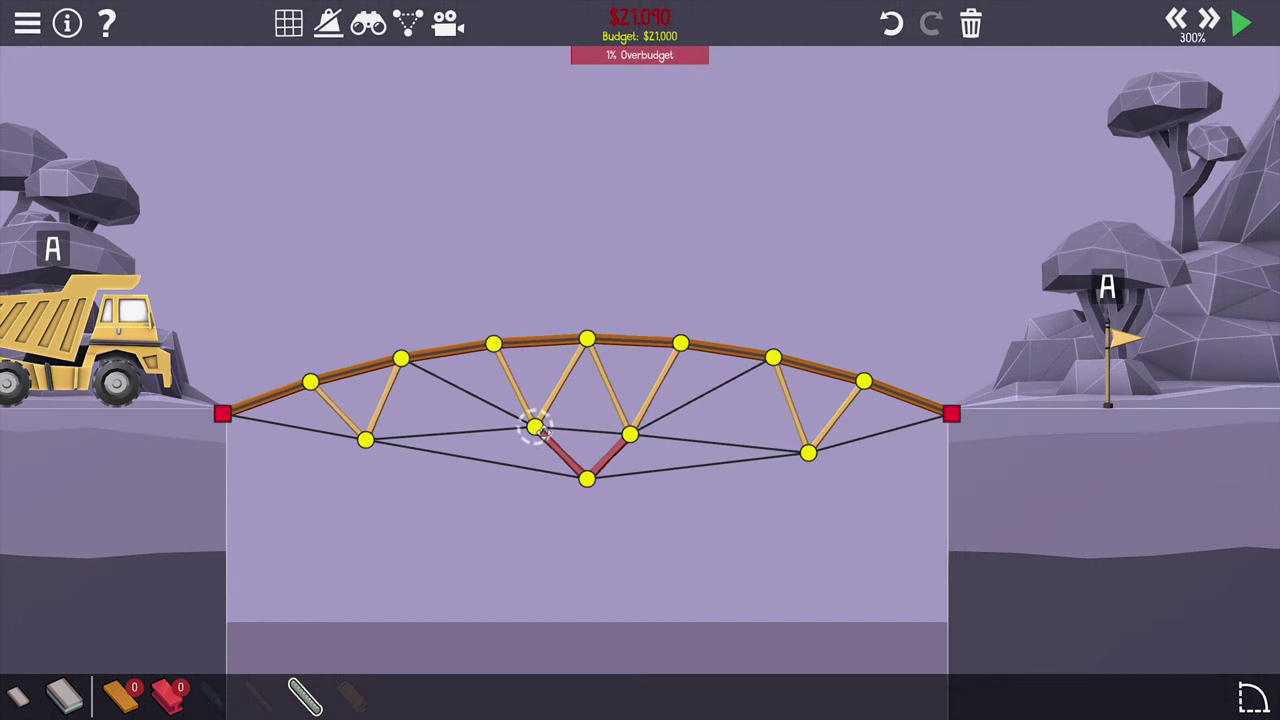
{"action": "key", "text": "g"}
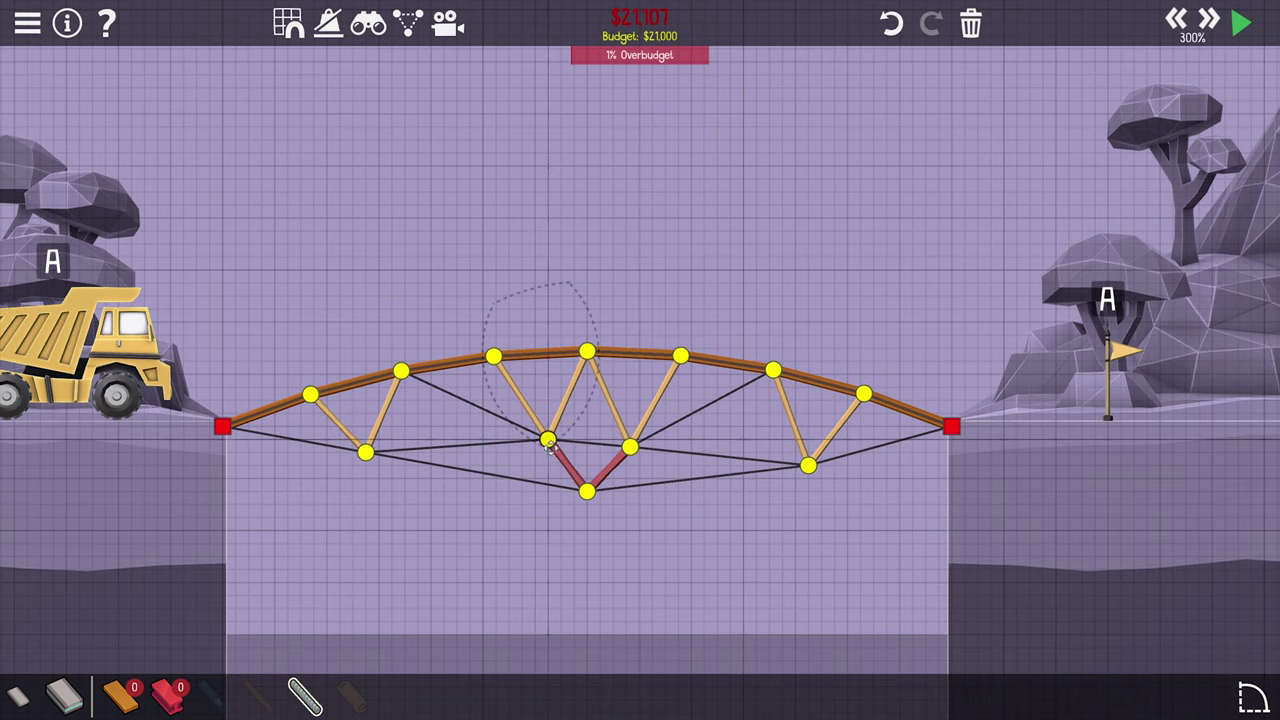
{"action": "left_click", "coordinate": [549, 442]}
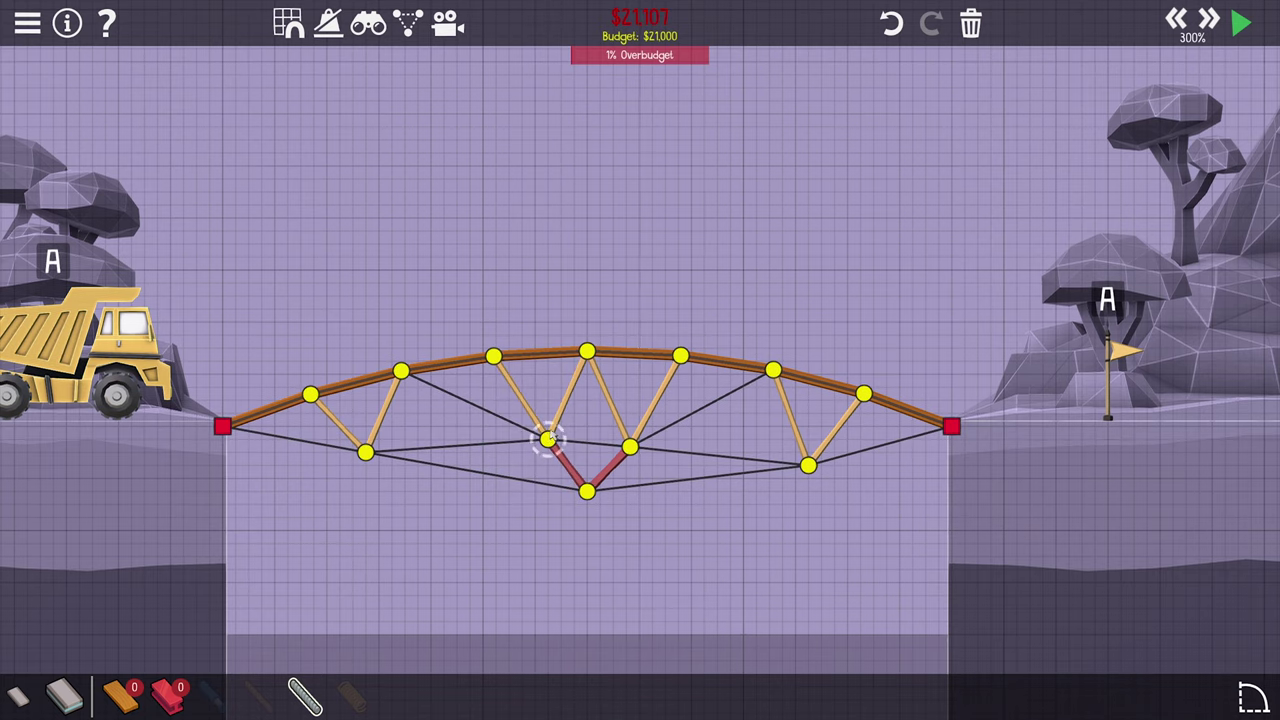
{"action": "left_click", "coordinate": [63, 693]}
{"action": "left_click", "coordinate": [588, 490]}
{"action": "left_click", "coordinate": [630, 450]}
{"action": "key", "text": "space"}
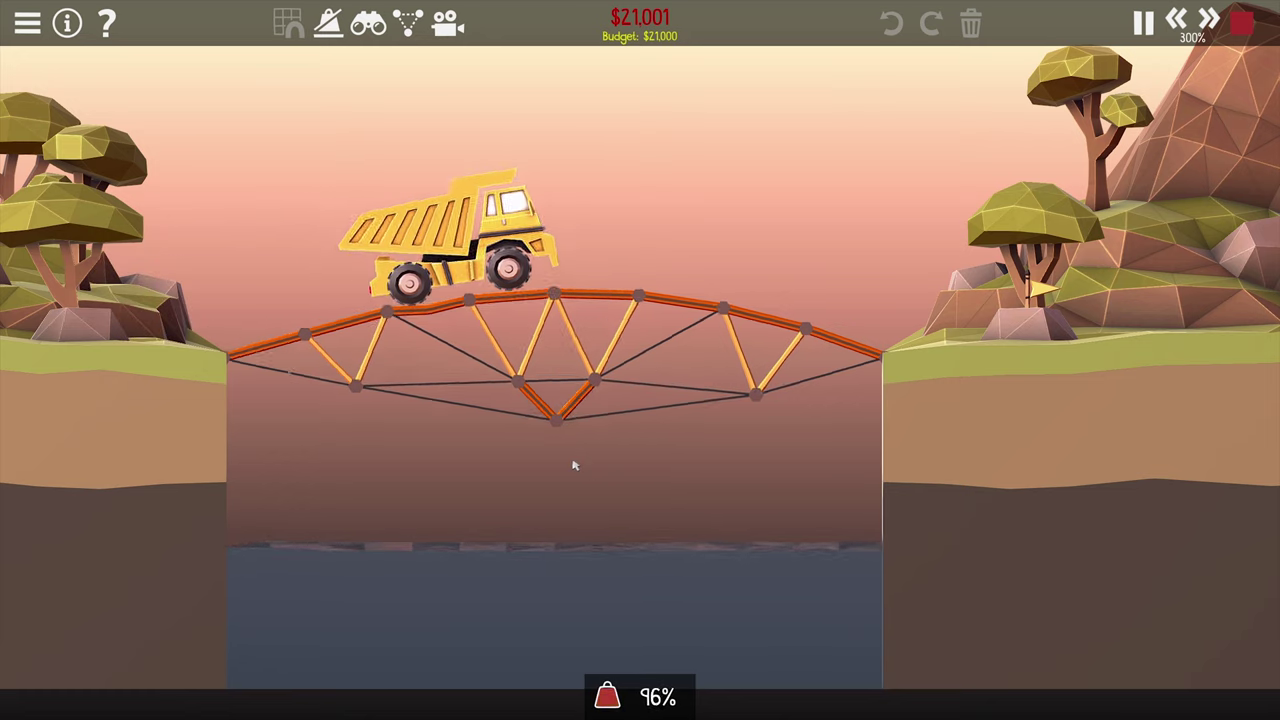
- Add a cable member from the upper truss down to the left inner joint
{"action": "key", "text": "space"}
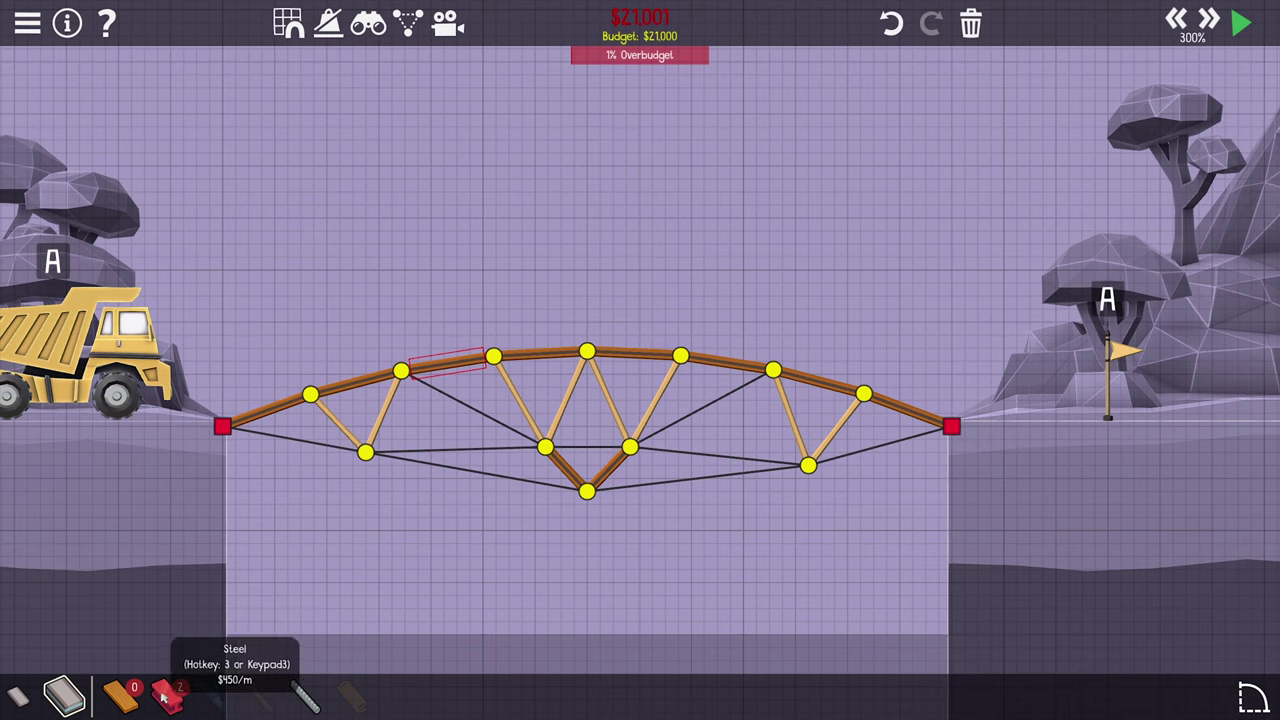
{"action": "left_click", "coordinate": [305, 693]}
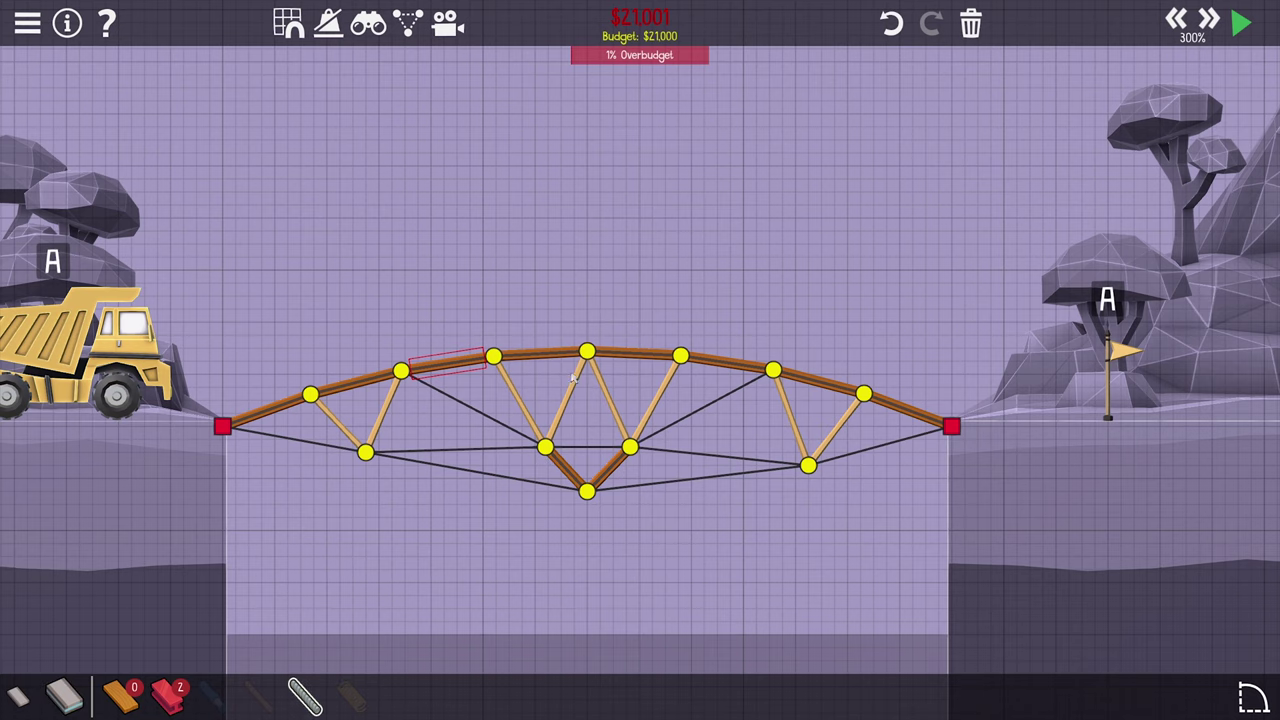
{"action": "left_click_drag", "start_coordinate": [494, 356], "coordinate": [545, 448]}
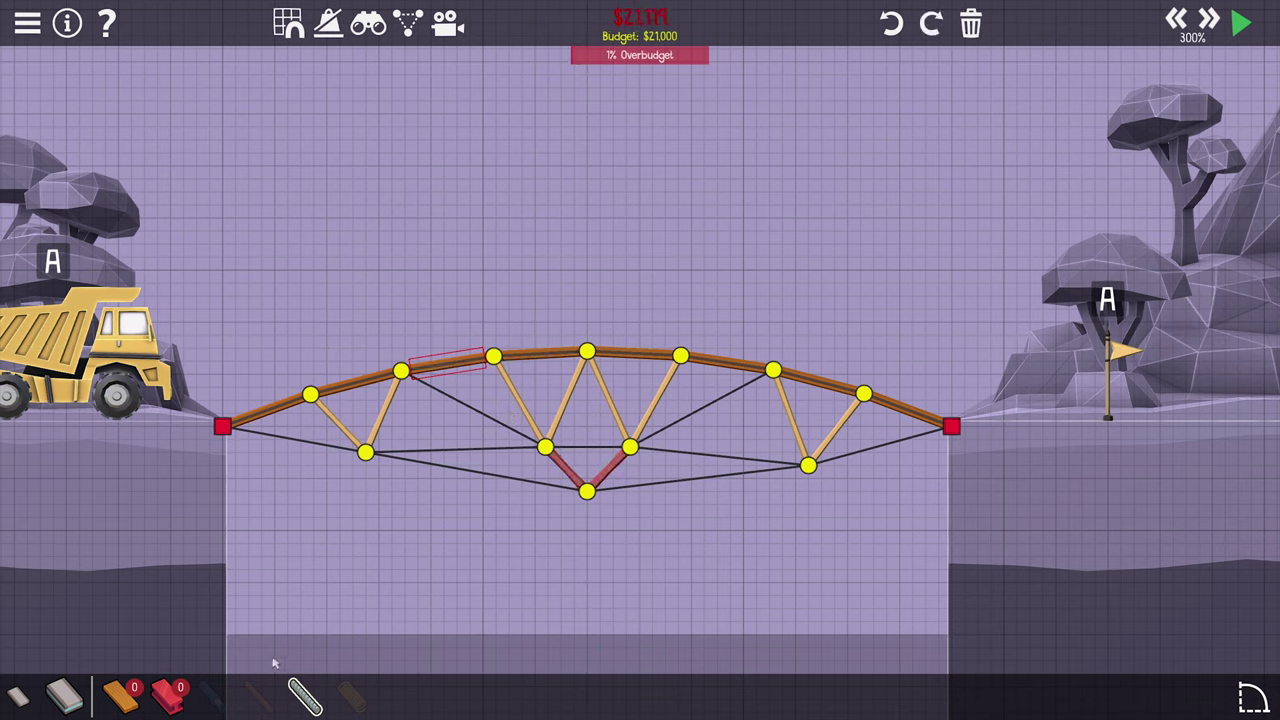
- Draw a wooden tie between the two central lower joints and test the $21,119 bridge
{"action": "left_click", "coordinate": [62, 693]}
{"action": "left_click_drag", "start_coordinate": [545, 450], "coordinate": [630, 448]}
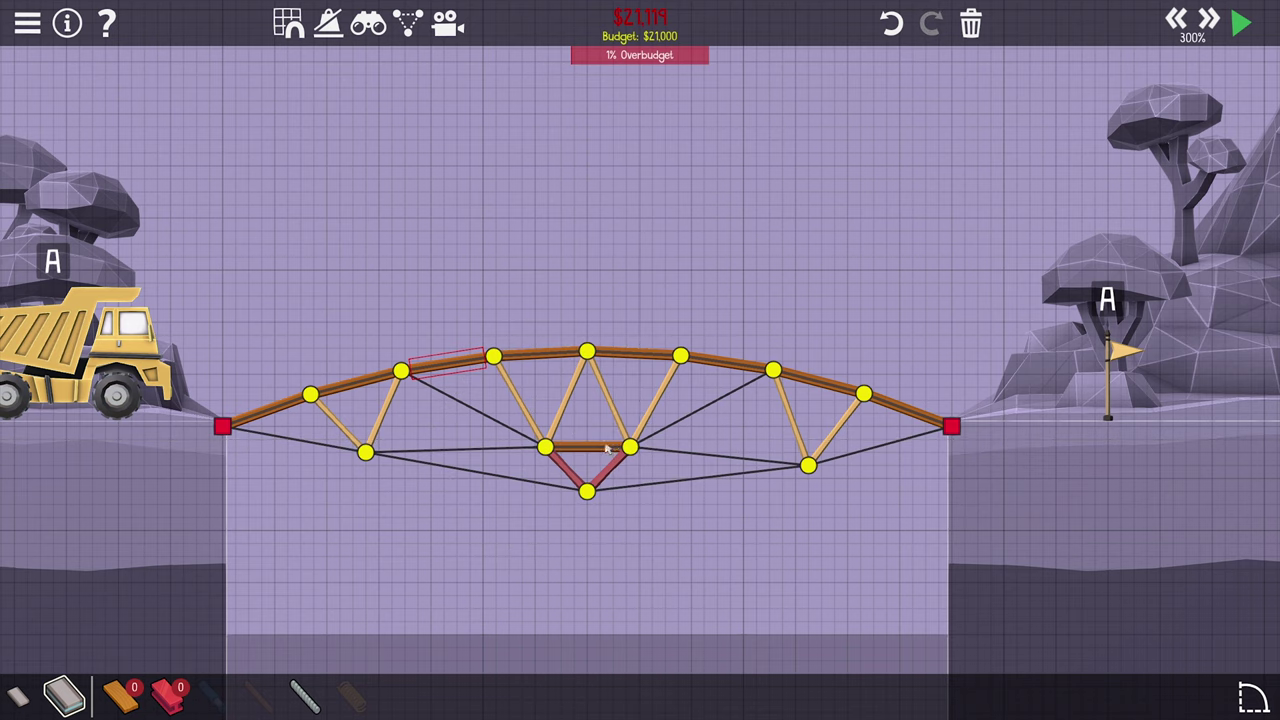
{"action": "key", "text": "space"}
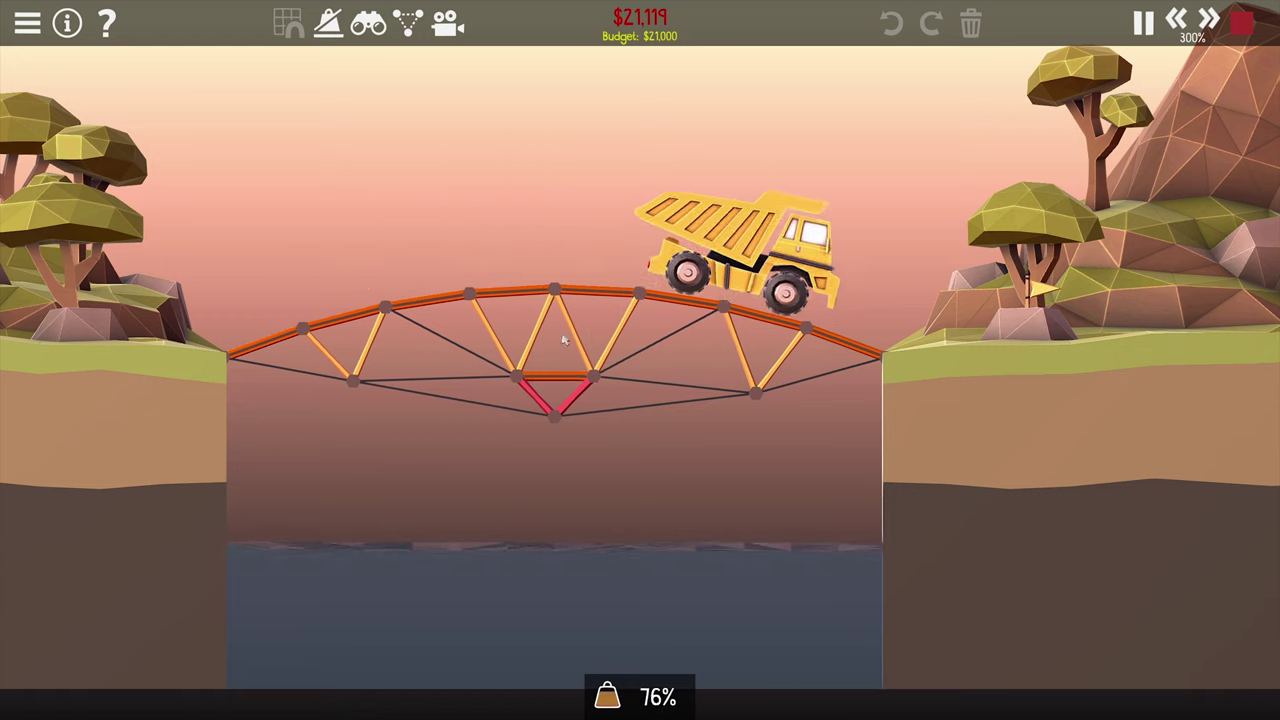
{"action": "key", "text": "space"}
{"action": "left_click", "coordinate": [305, 695]}
{"action": "key", "text": "space"}
{"action": "key", "text": "space"}
- Replace the member from the left anchor to the lower joint with a steel one
{"action": "left_click", "coordinate": [22, 695]}
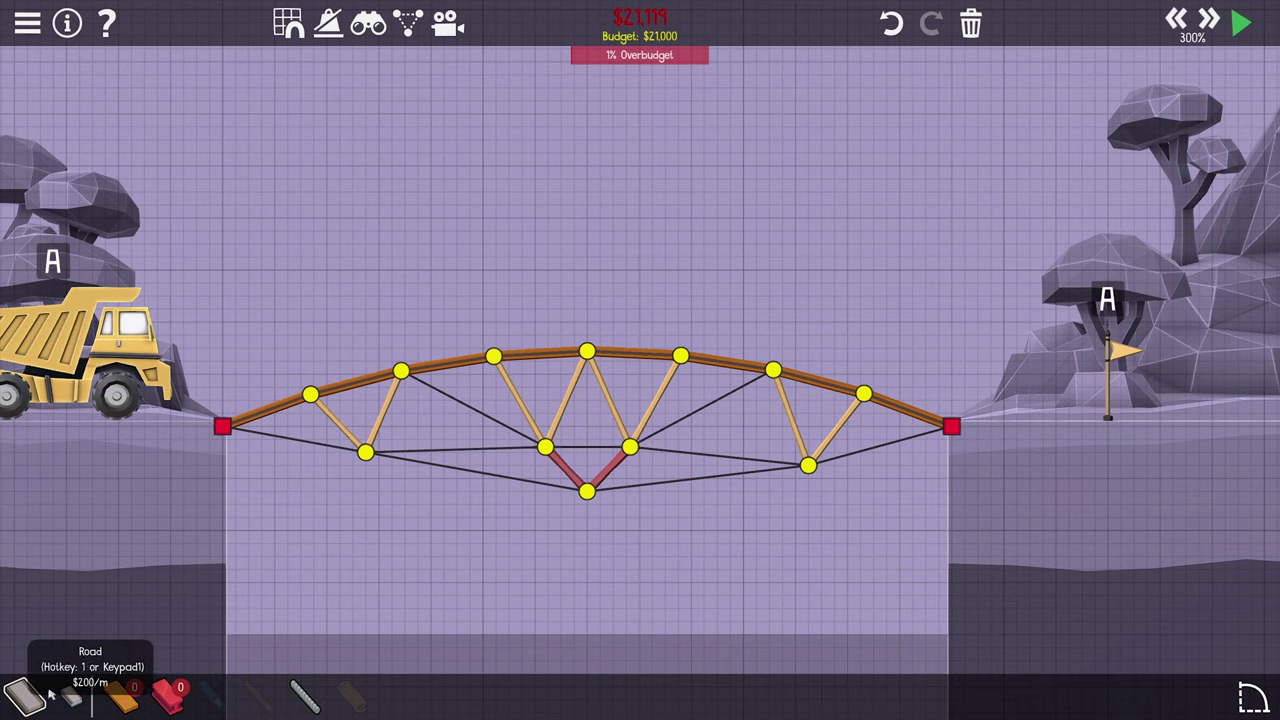
{"action": "right_click", "coordinate": [290, 440]}
{"action": "mouse_move", "coordinate": [223, 427]}
{"action": "left_mouse_down"}
{"action": "mouse_move", "coordinate": [365, 452]}
{"action": "mouse_move", "coordinate": [310, 396]}
{"action": "left_mouse_up"}
{"action": "key", "text": "space"}
{"action": "key", "text": "space"}
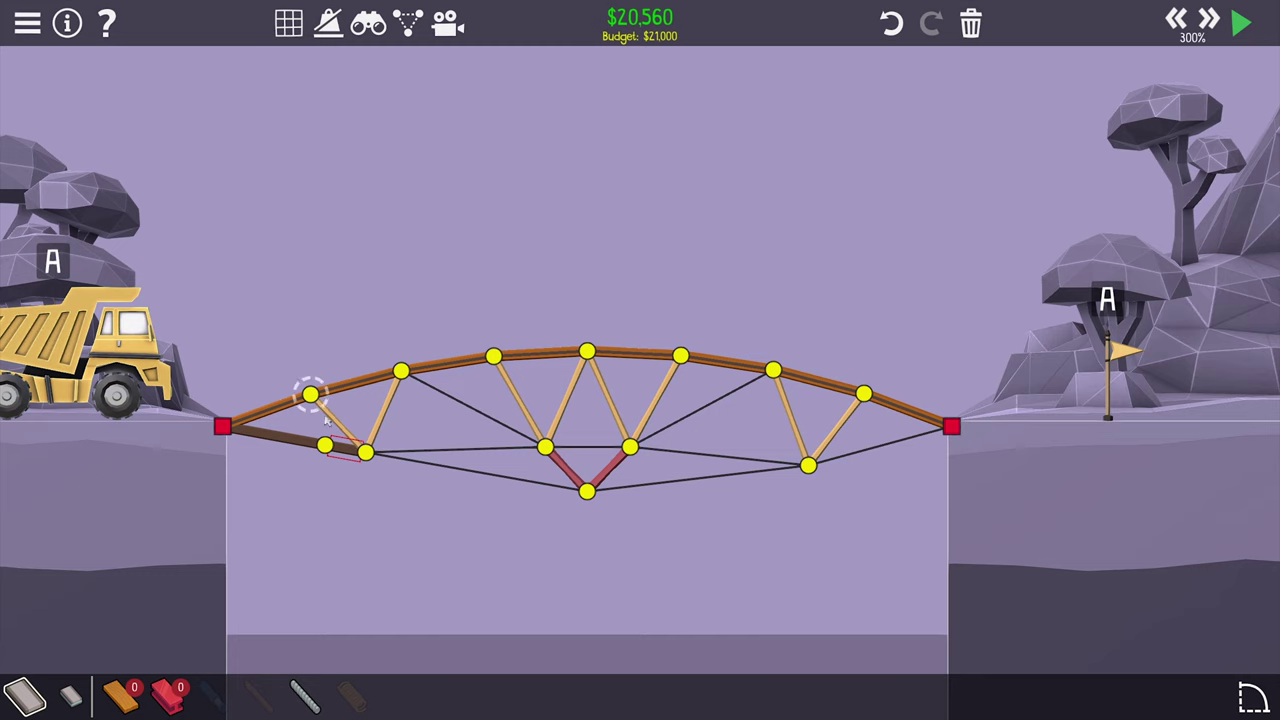
{"action": "left_click", "coordinate": [305, 692]}
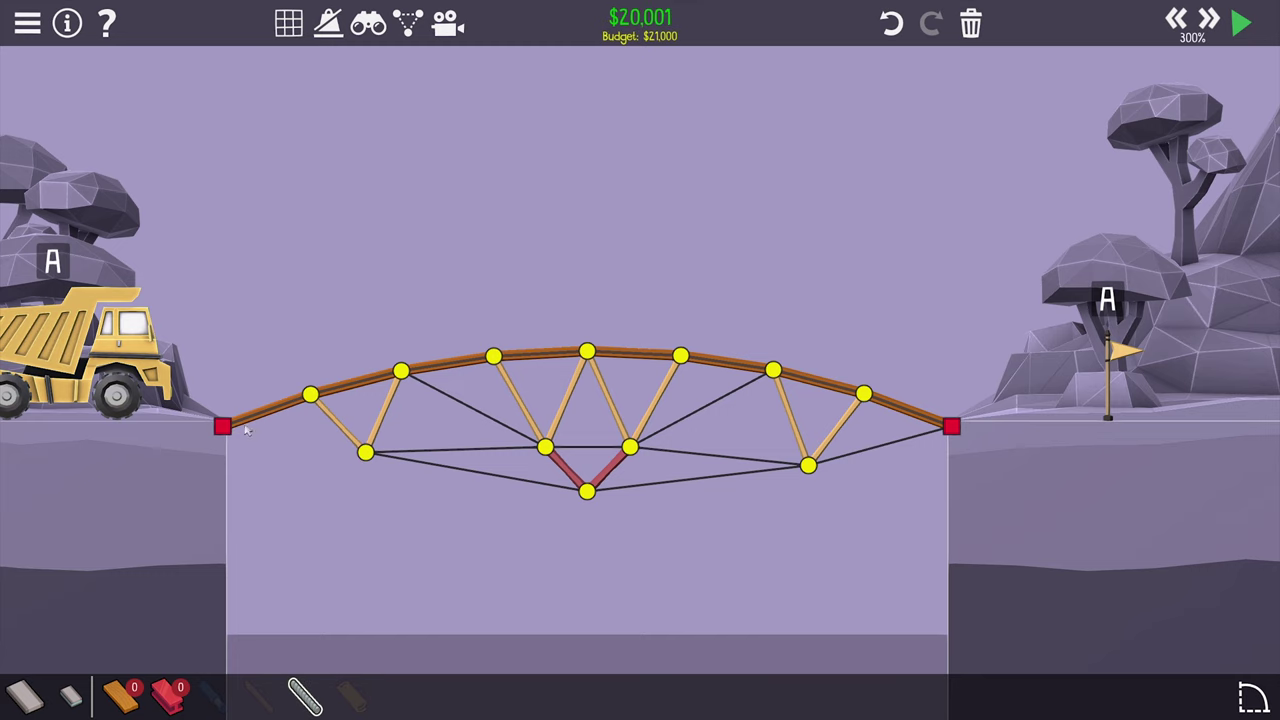
{"action": "left_click_drag", "start_coordinate": [223, 427], "coordinate": [365, 452]}
- Shift the lower-left joint right to bring the cost to $20,985, then test it
{"action": "key", "text": "g"}
{"action": "key", "text": "g"}
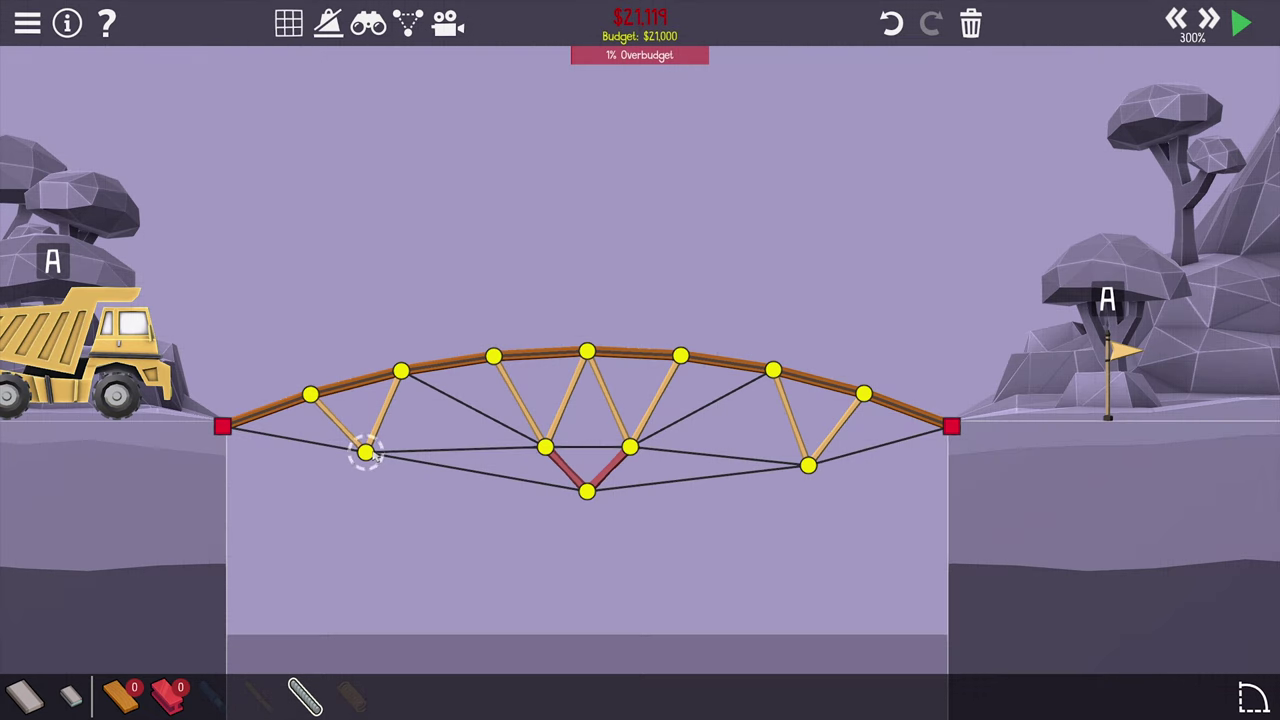
{"action": "left_click_drag", "start_coordinate": [367, 452], "coordinate": [360, 455]}
{"action": "left_click_drag", "start_coordinate": [366, 453], "coordinate": [378, 458]}
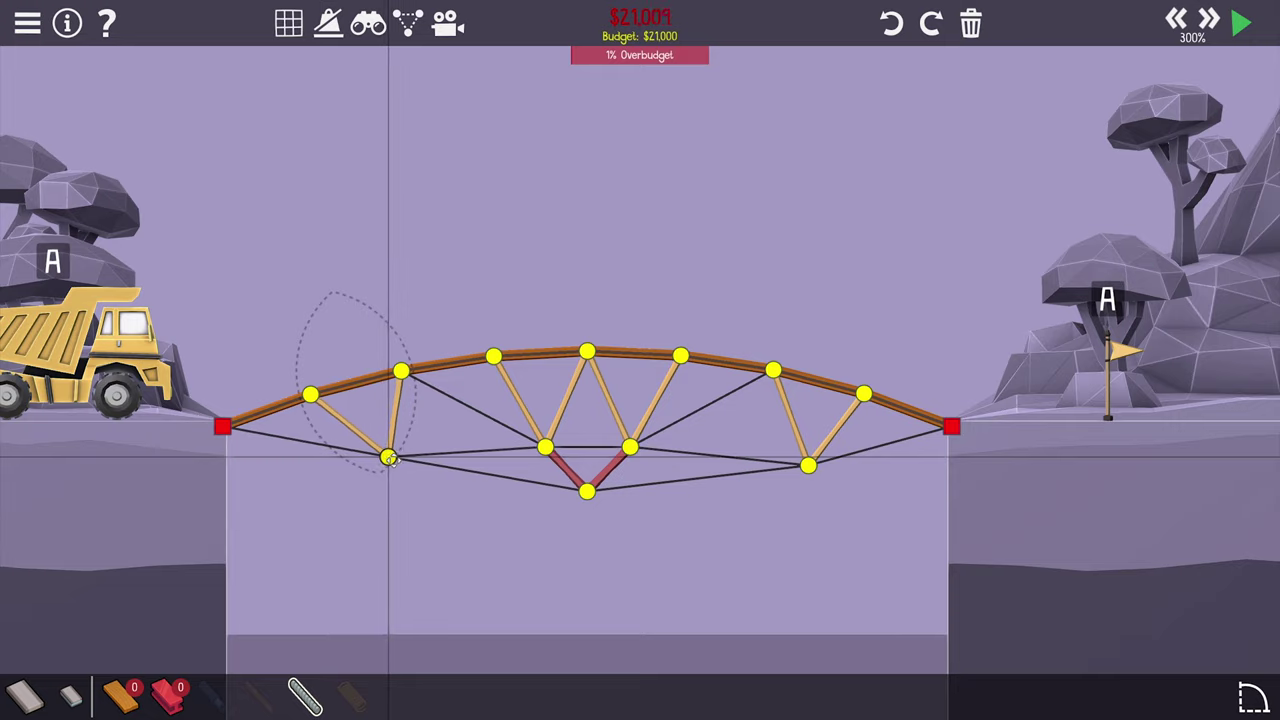
{"action": "left_click_drag", "start_coordinate": [389, 457], "coordinate": [393, 458]}
{"action": "key", "text": "space"}
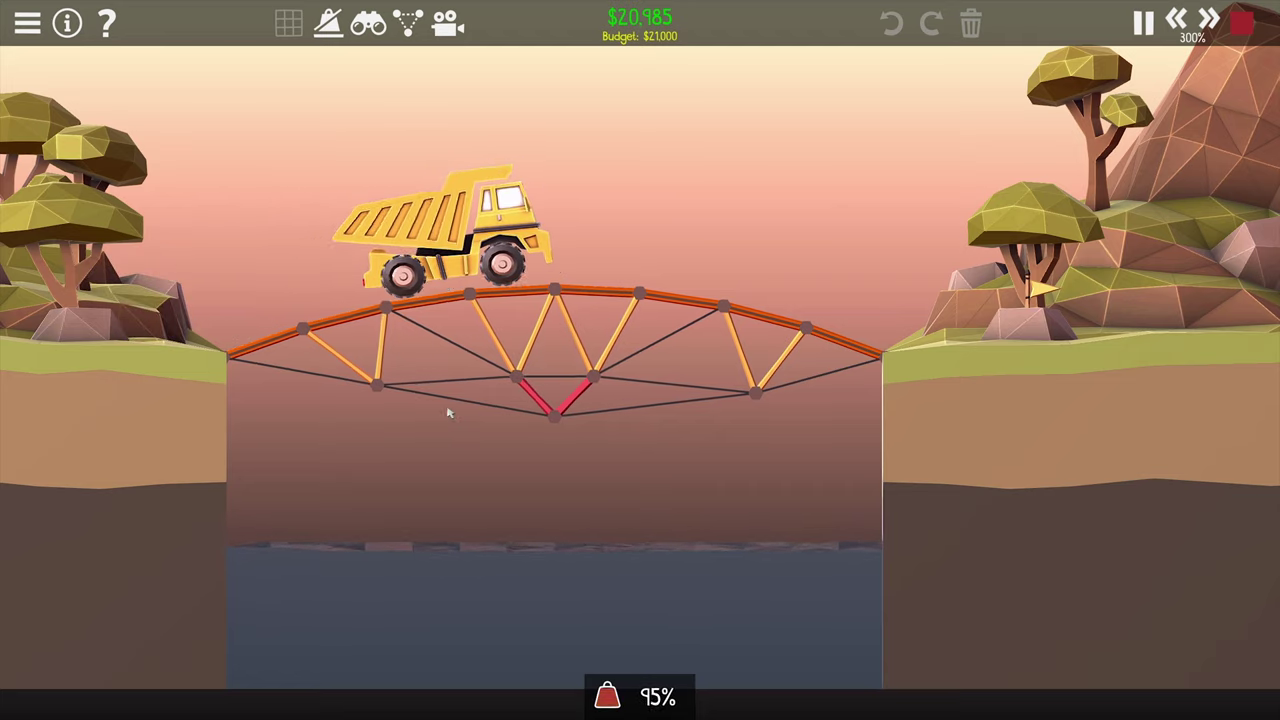
{"action": "key", "text": "space"}
- Rebuild the right side as a flipped copy of the left truss members
{"action": "double_click", "coordinate": [828, 458]}
{"action": "key", "text": "Delete"}
{"action": "double_click", "coordinate": [389, 457]}
{"action": "left_click", "coordinate": [642, 108]}
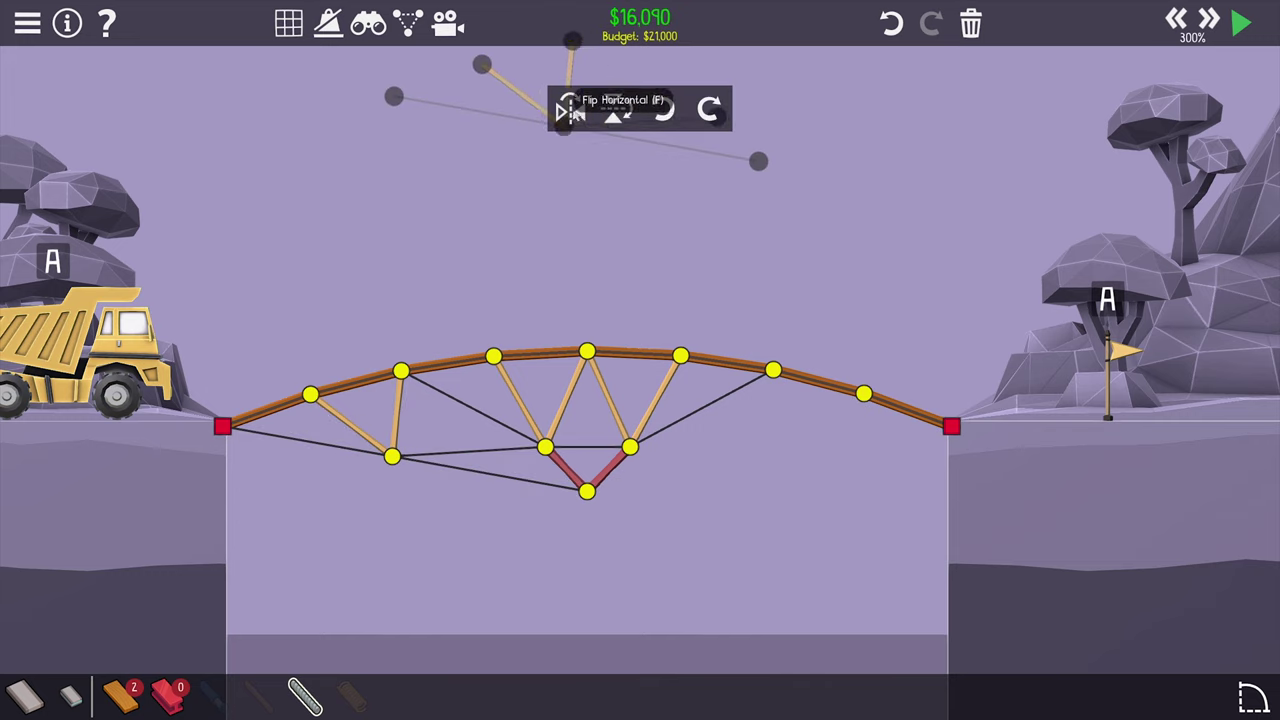
{"action": "key", "text": "f"}
{"action": "left_click", "coordinate": [783, 458]}
{"action": "key", "text": "Escape"}
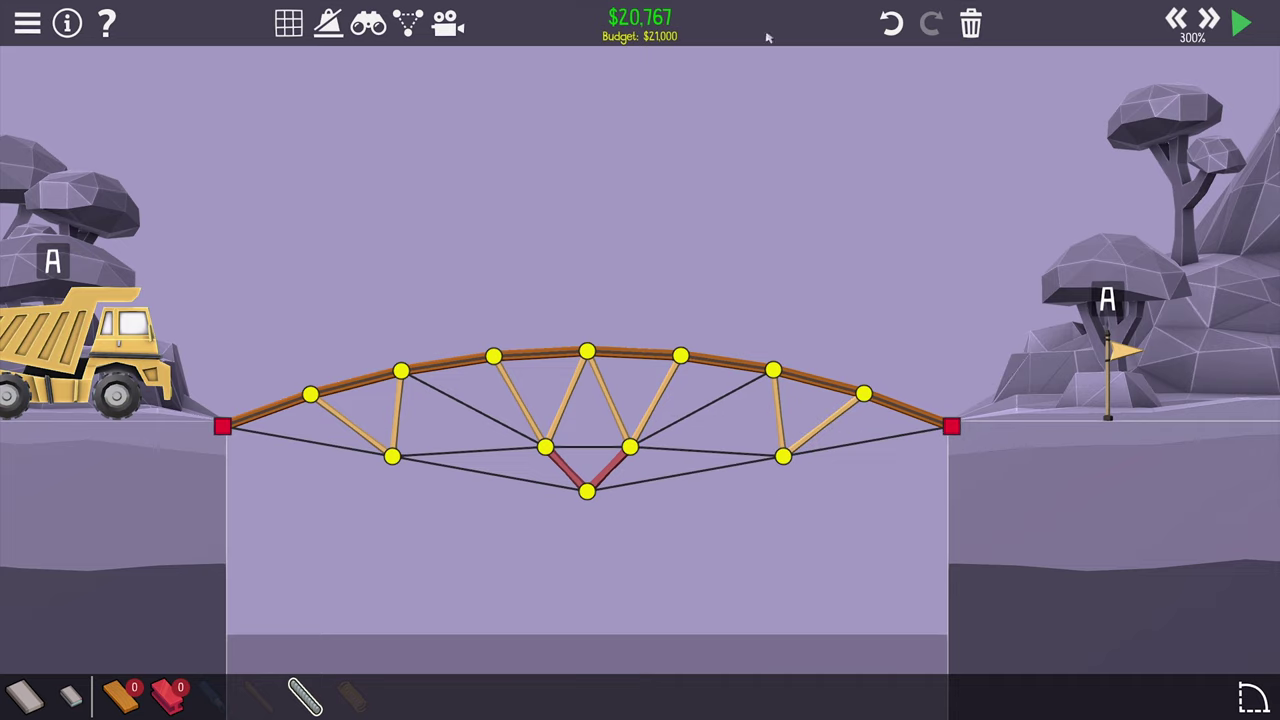
- Run the $20,767 bridge to pass the level and open 3-04 Doubling Down
{"action": "key", "text": "space"}
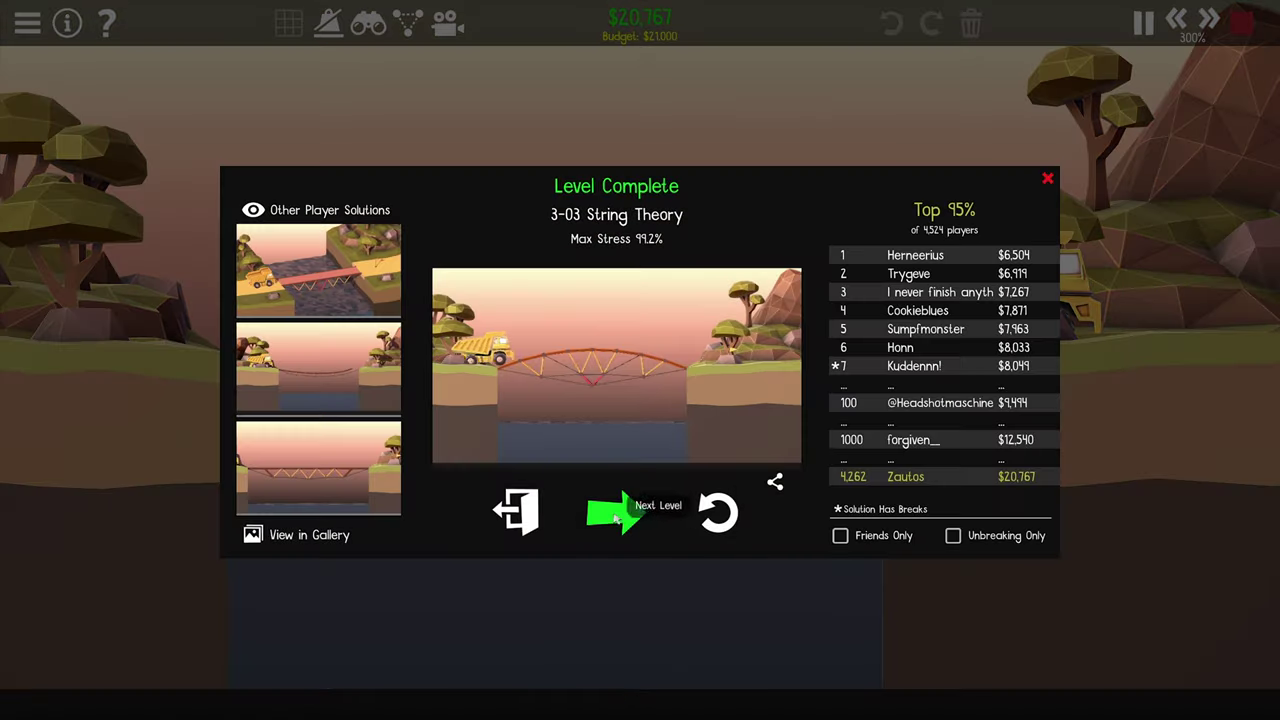
{"action": "left_click", "coordinate": [620, 514]}
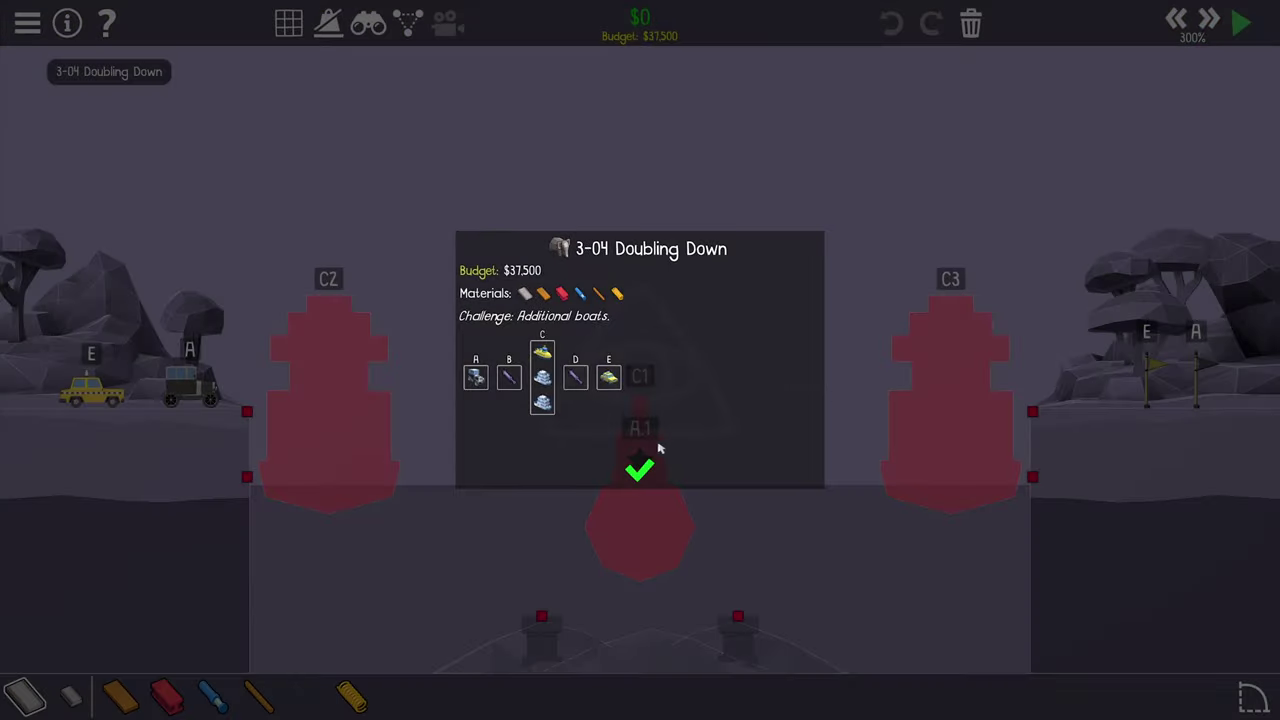
{"action": "left_click", "coordinate": [642, 468]}
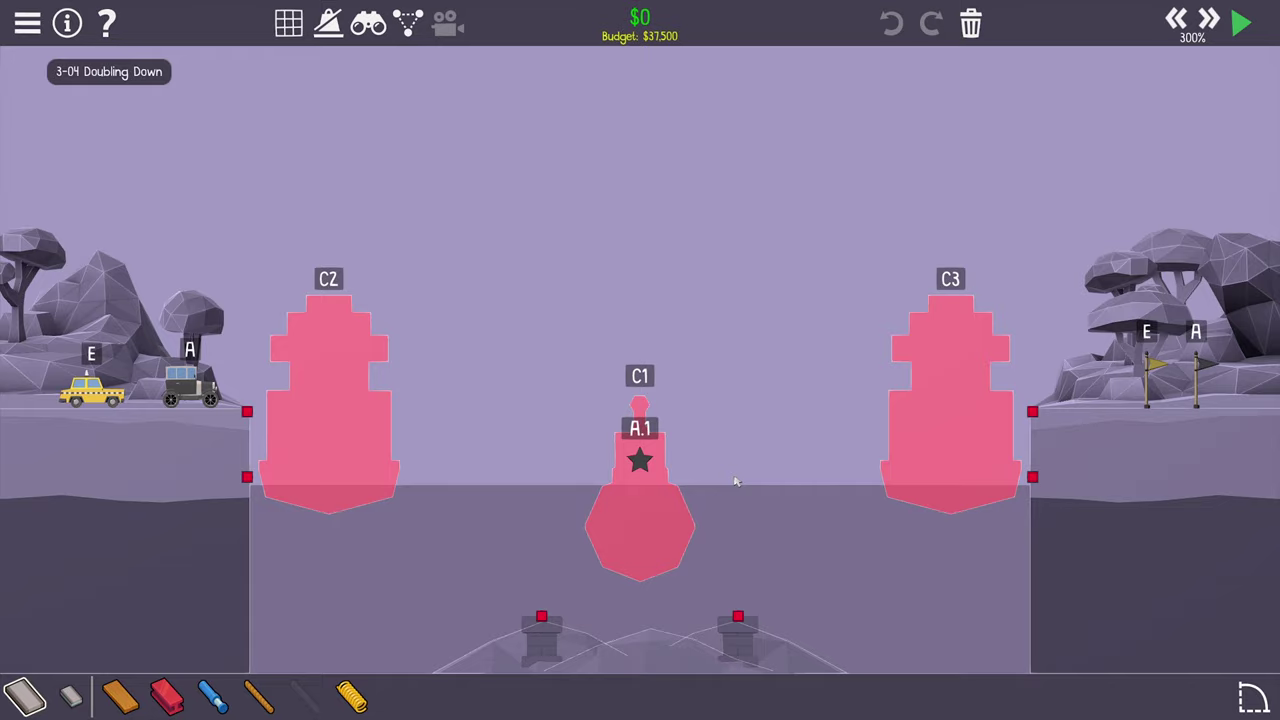